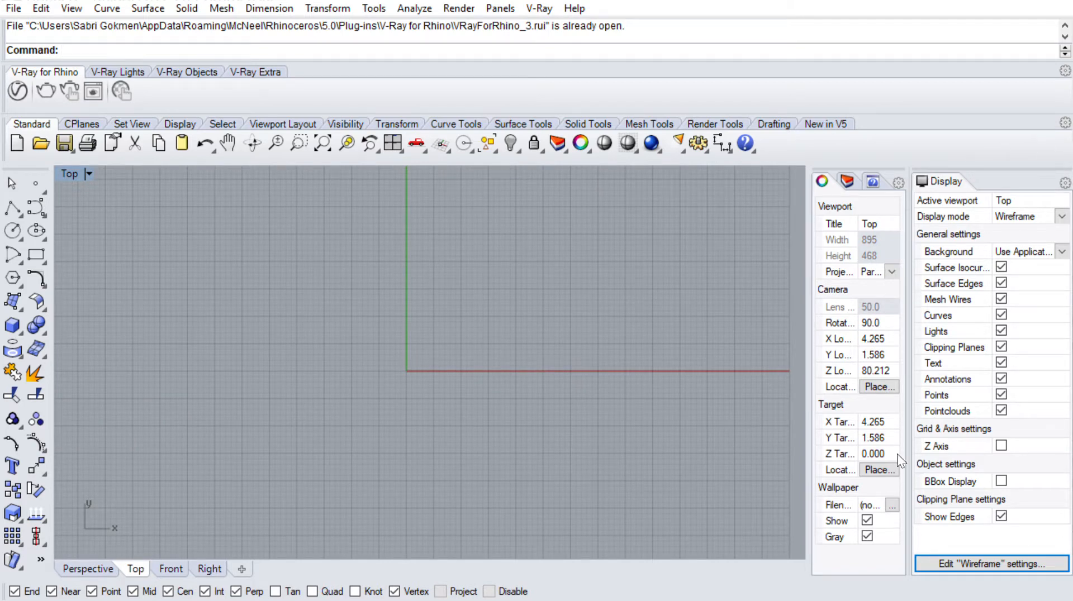
Place the scanned plate as a background bitmap in the Top viewport, with its first corner on the Y axis just below the origin
scroll(468, 250, "down", 3)
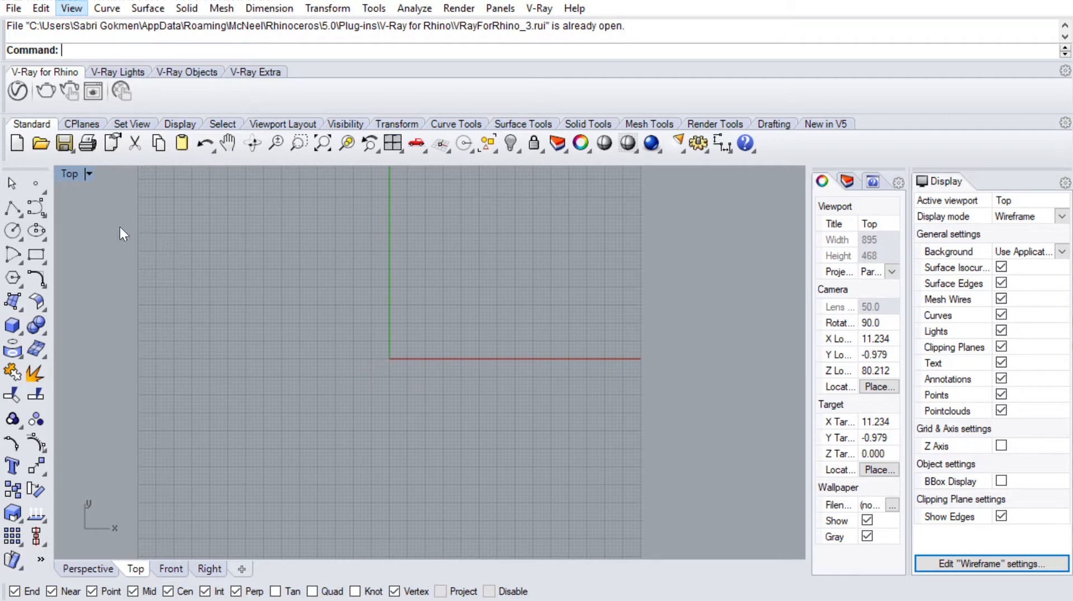
left_click(394, 233)
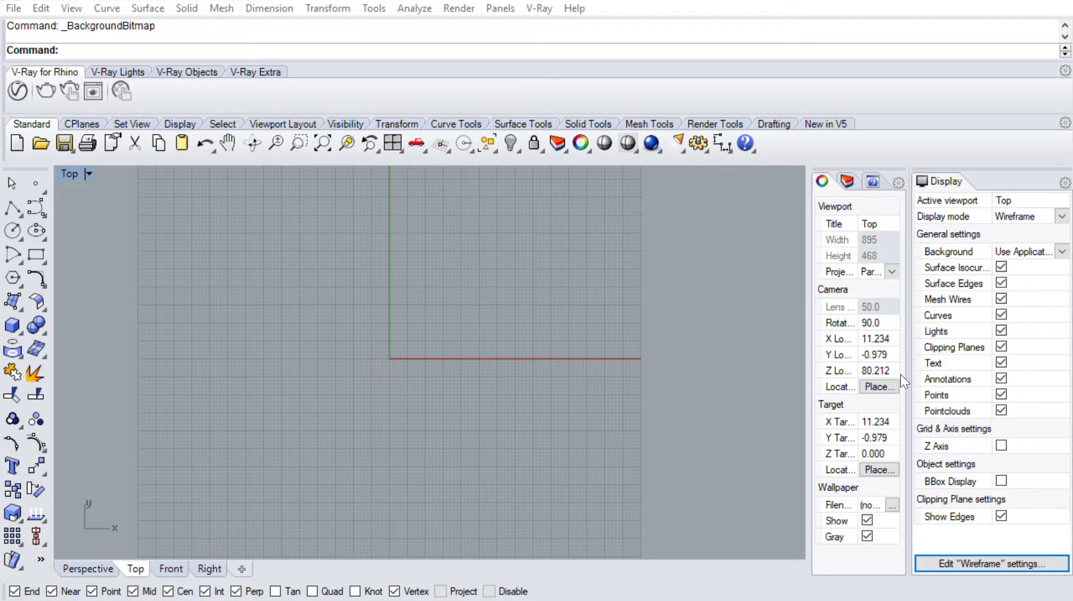
left_click(346, 414)
scroll(402, 341, "down", 4)
scroll(400, 311, "up", 10)
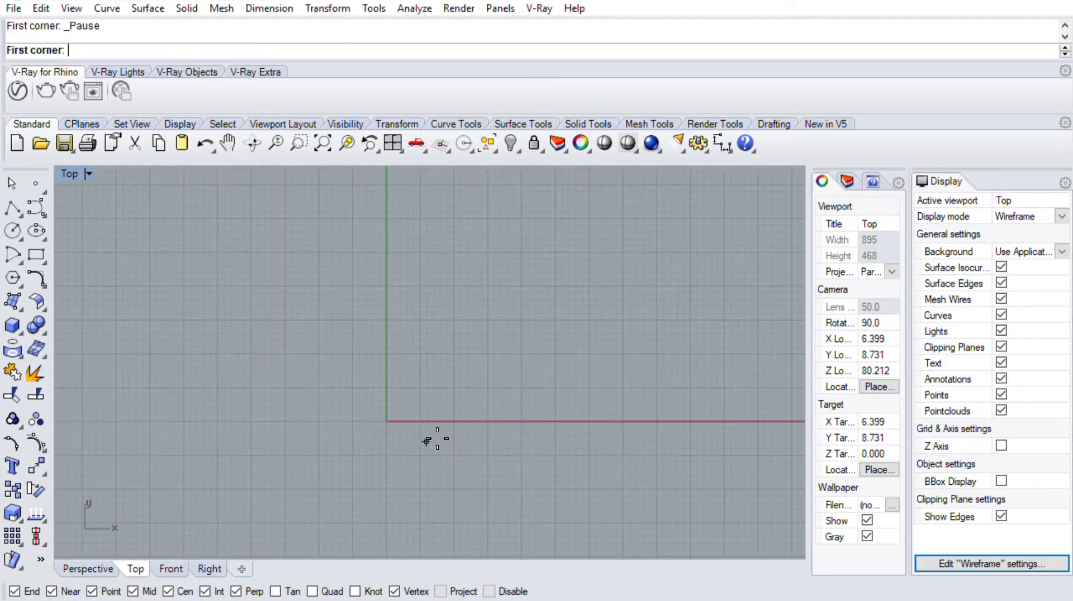
left_click(385, 449)
key("Left")
key("Down")
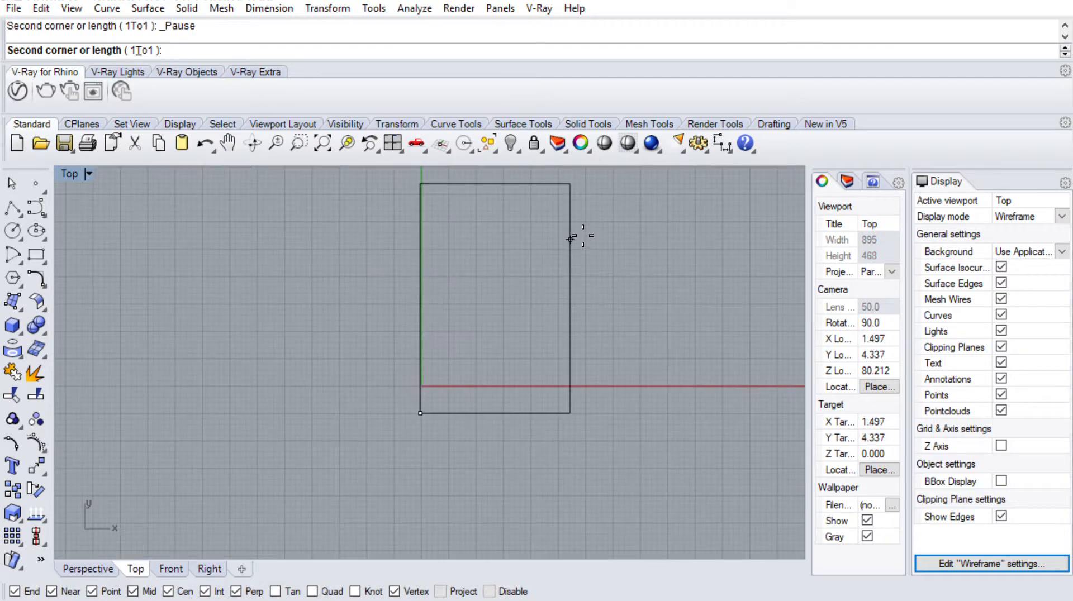
left_click(571, 239)
scroll(384, 393, "up", 3)
scroll(430, 387, "down", 5)
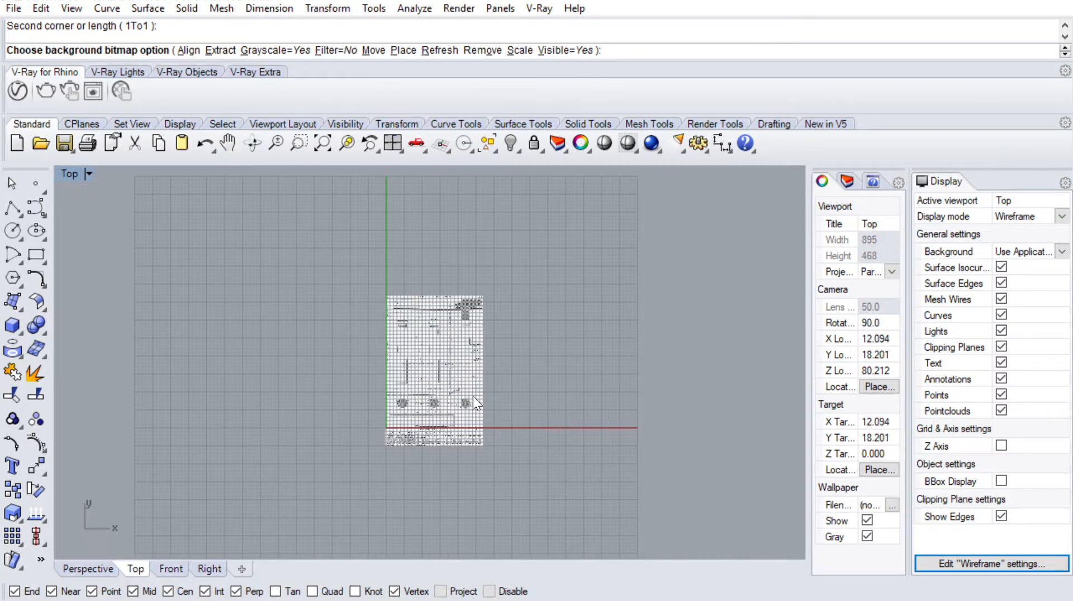
Examine the plate's module scale bar, the Fig. 3 column plans and the lower part of the elevations
scroll(472, 397, "up", 8)
scroll(305, 384, "up", 4)
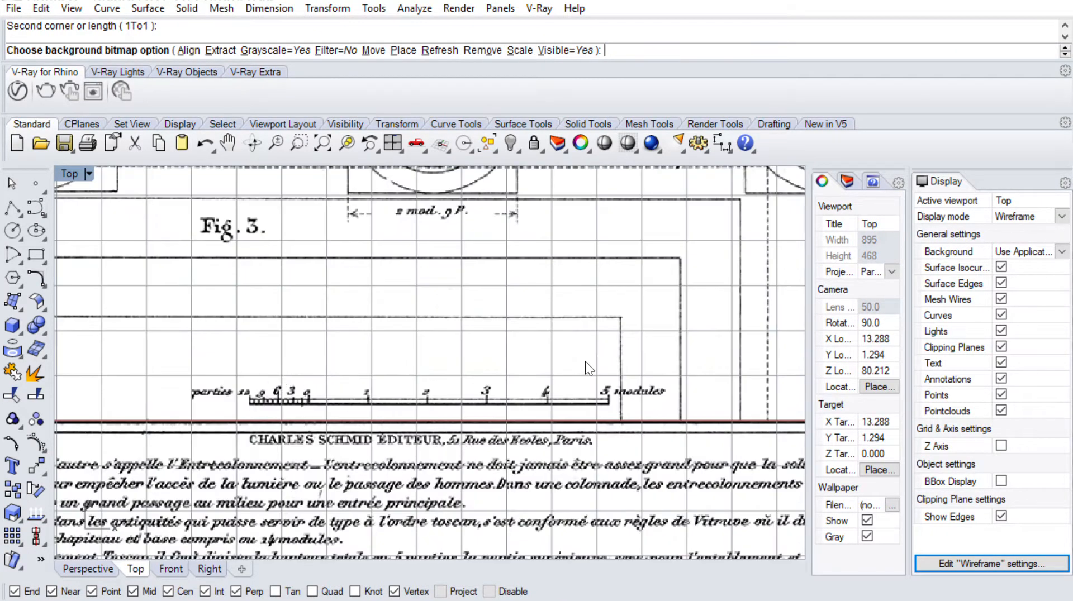
scroll(367, 230, "down", 5)
scroll(424, 357, "up", 2)
scroll(414, 414, "down", 5)
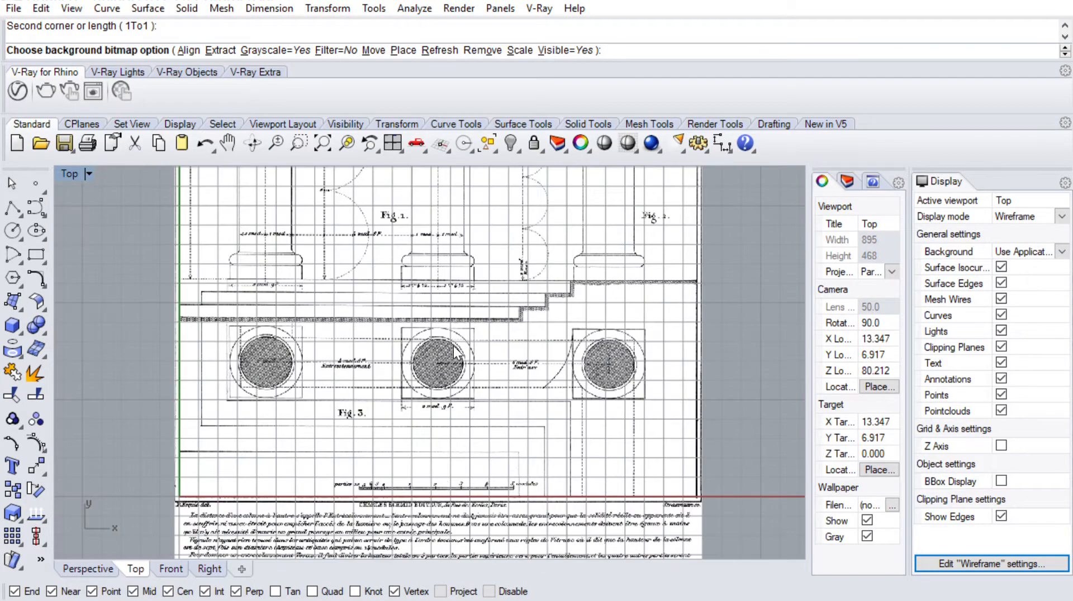
scroll(400, 471, "up", 4)
scroll(394, 324, "down", 5)
scroll(468, 301, "up", 7)
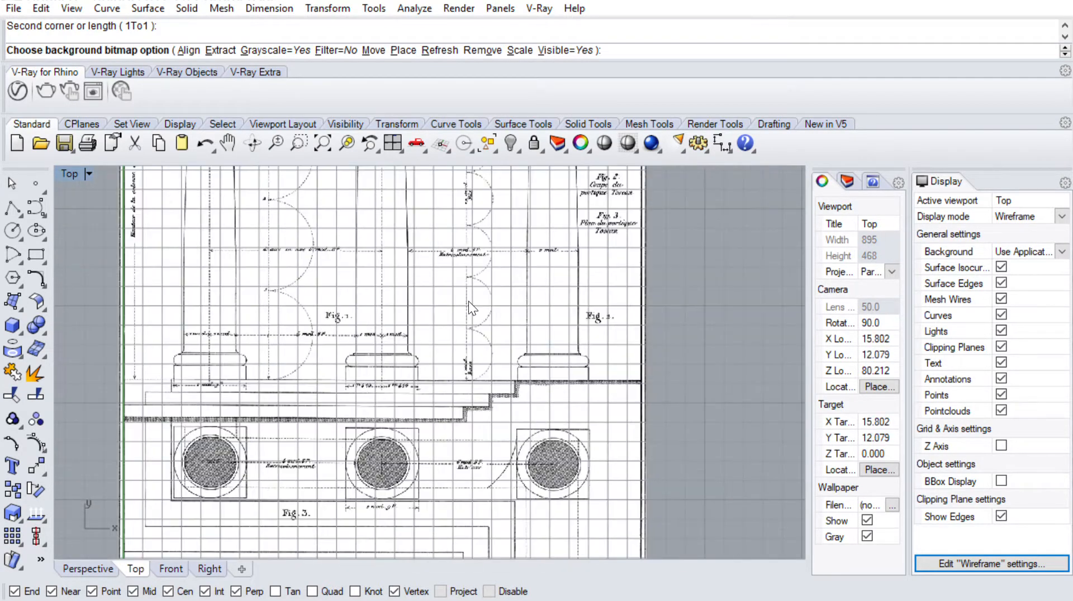
scroll(467, 431, "down", 3)
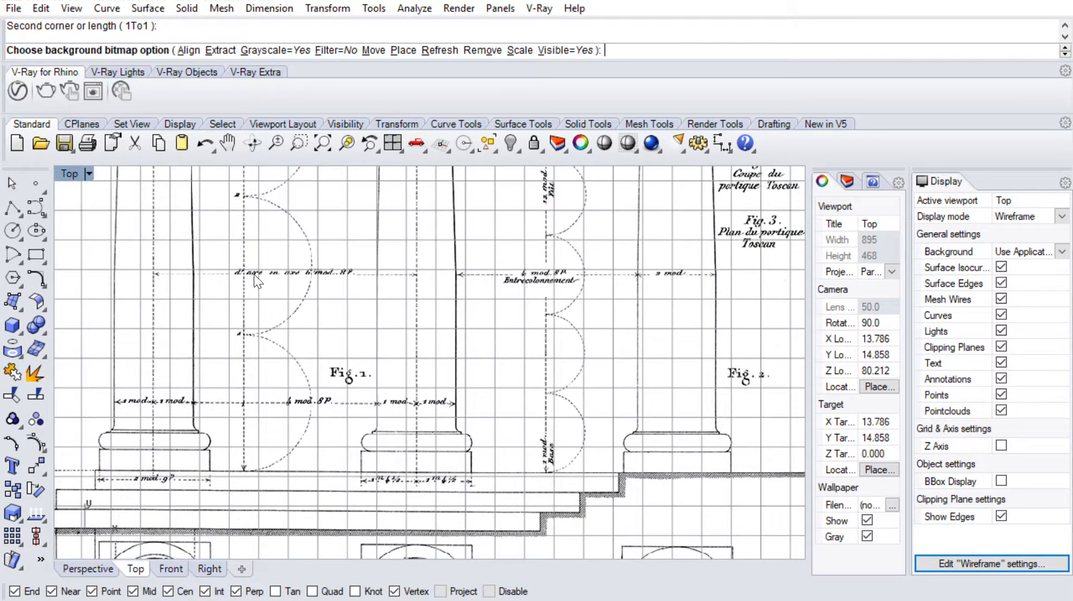
Examine the module dimensions of the column bases and of the middle column's plan in Fig. 3
scroll(366, 314, "down", 8)
right_click_drag(415, 407, 418, 336)
scroll(398, 397, "up", 8)
scroll(400, 286, "down", 4)
scroll(398, 277, "up", 4)
scroll(367, 264, "up", 6)
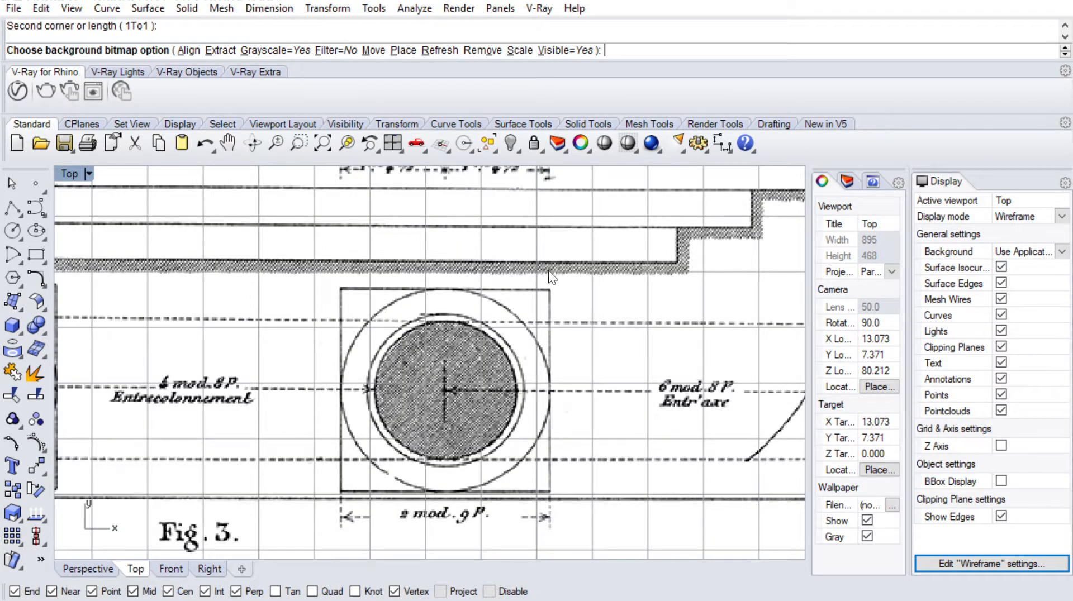
scroll(479, 270, "down", 8)
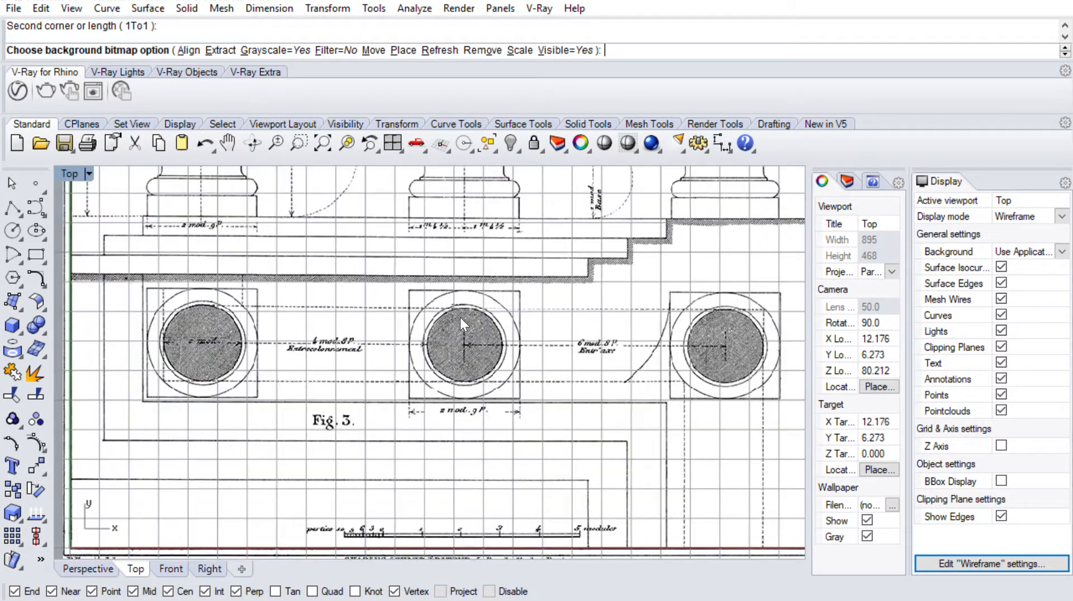
right_click_drag(460, 317, 451, 231)
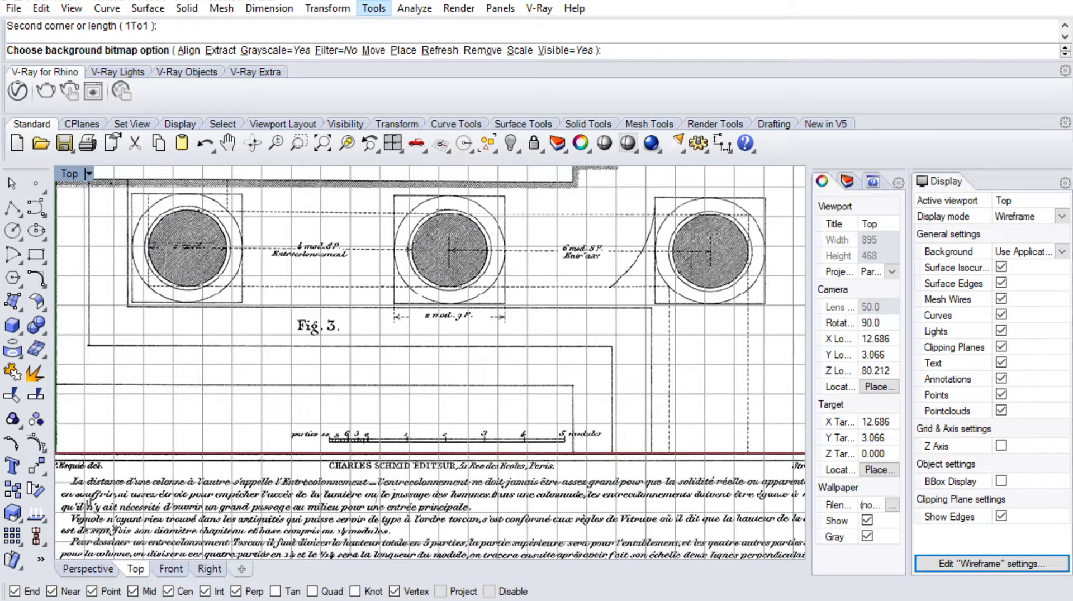
Open the program options, close them and look over the column plans in Fig. 3
left_click(420, 344)
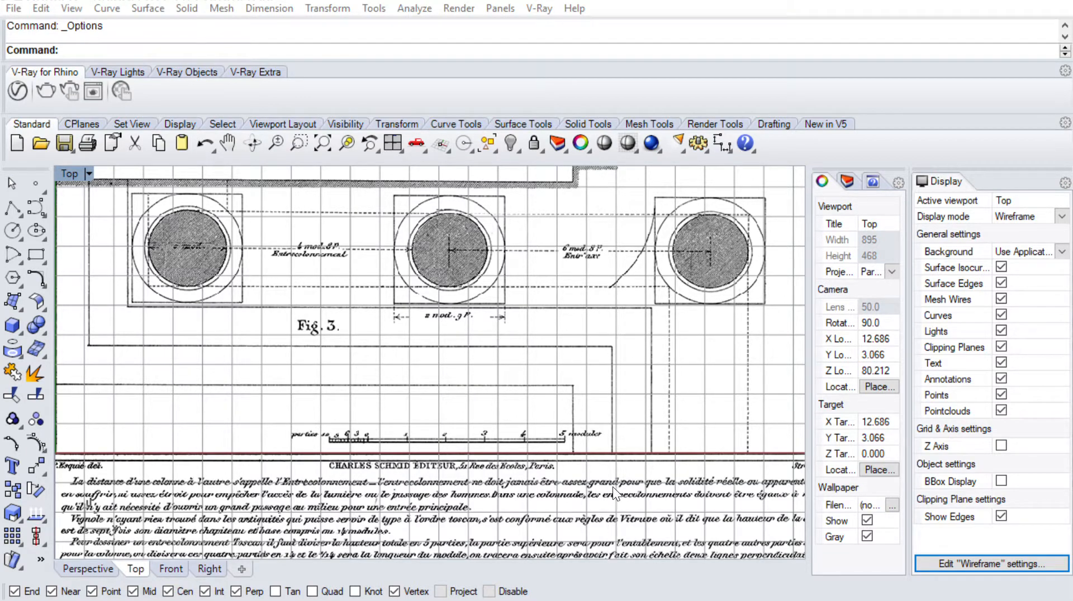
scroll(612, 487, "down", 5)
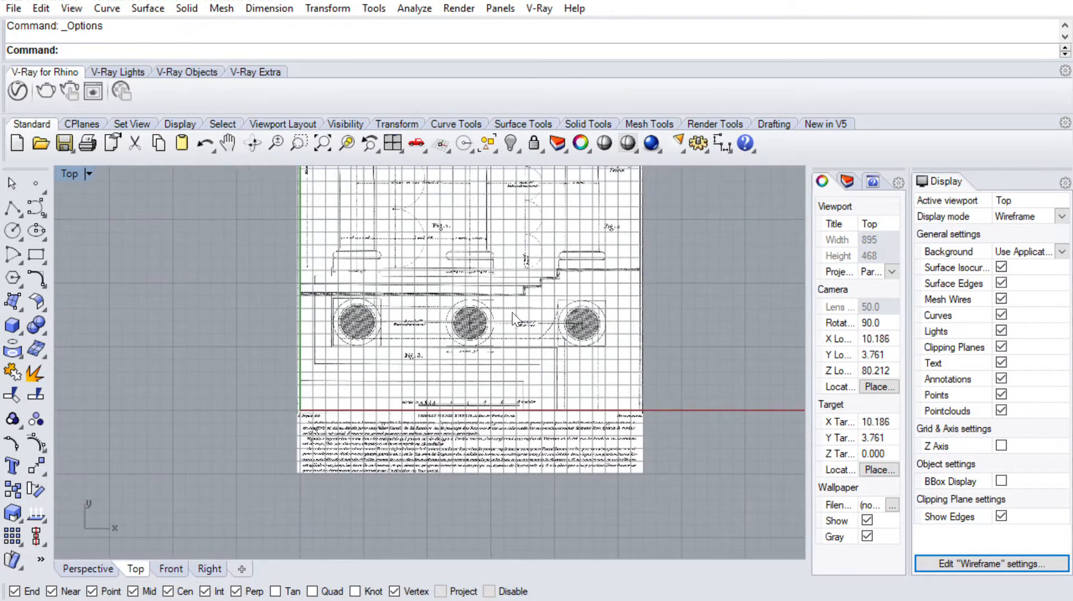
scroll(512, 313, "up", 3)
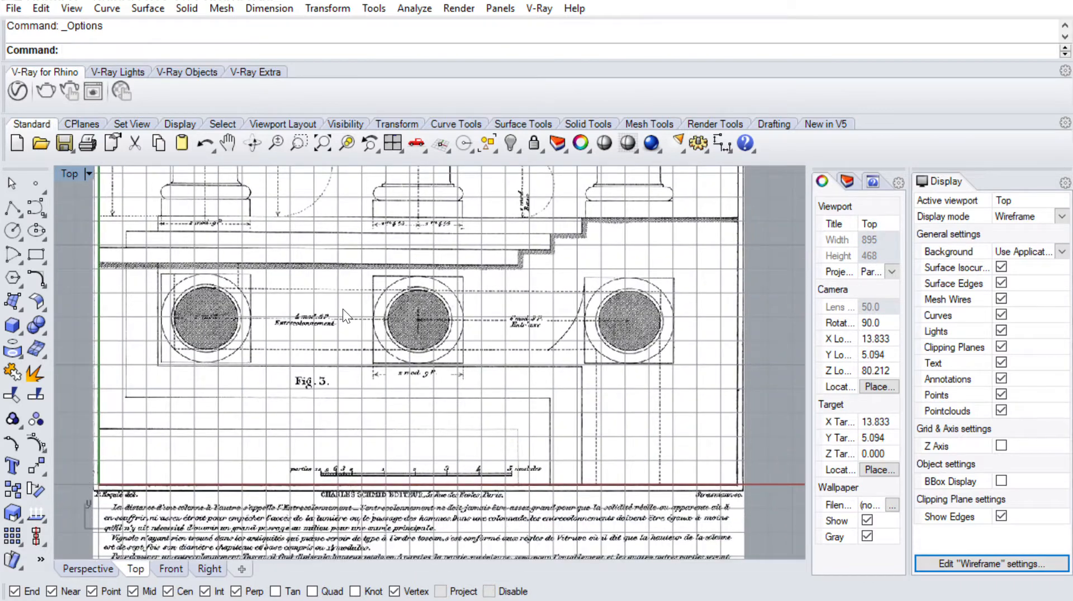
scroll(691, 428, "up", 3)
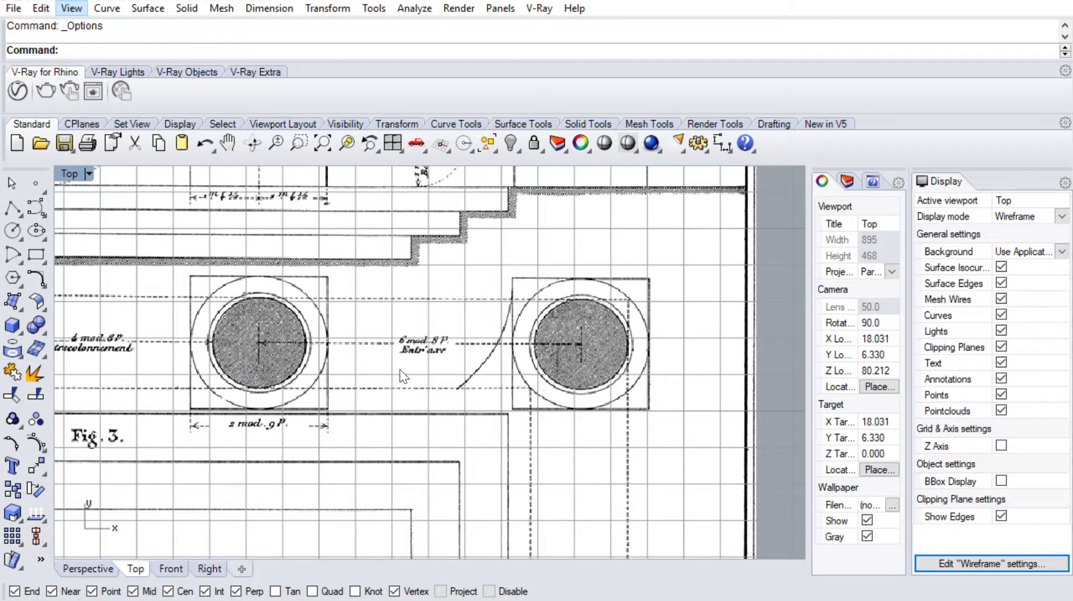
Scale the background bitmap from the lower-left corner of the Fig. 3 rightmost column's square, referencing its lower edge, to a length of 1
left_click(411, 383)
scroll(695, 412, "up", 8)
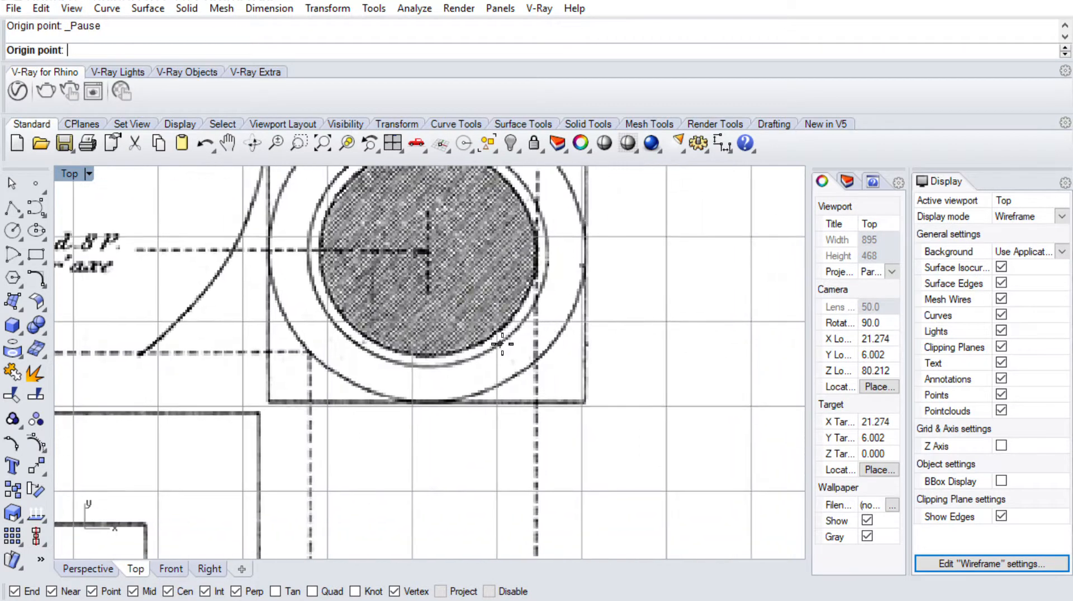
left_click(281, 401)
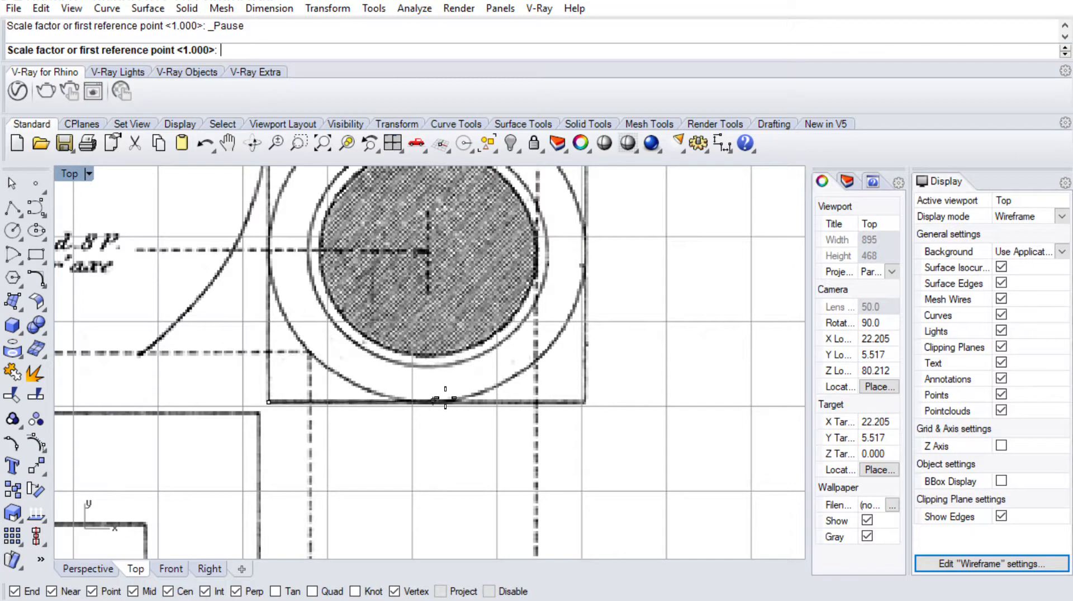
left_click(588, 402)
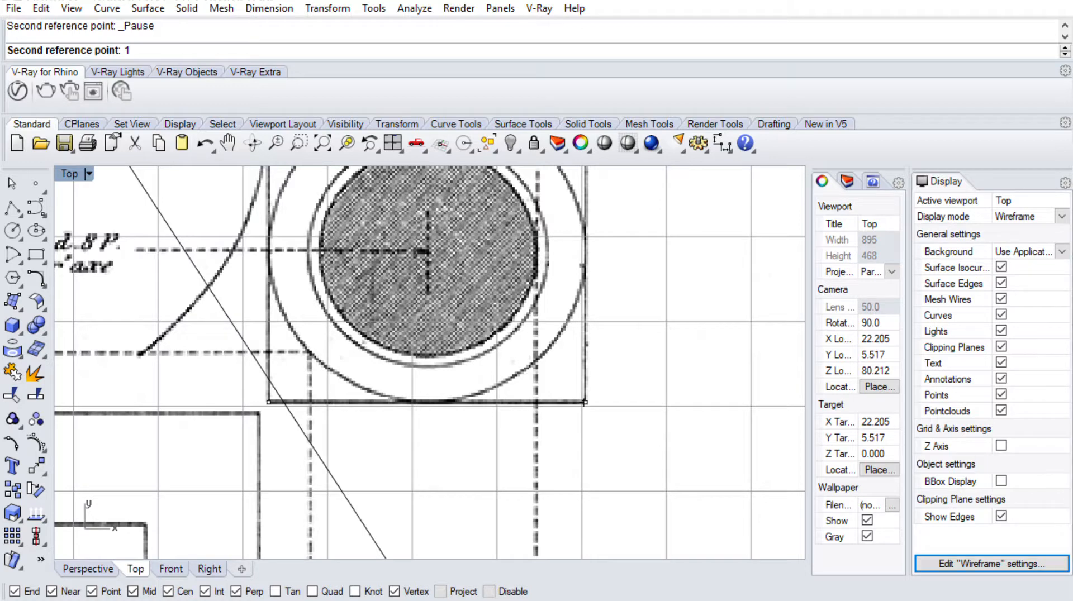
key("Return")
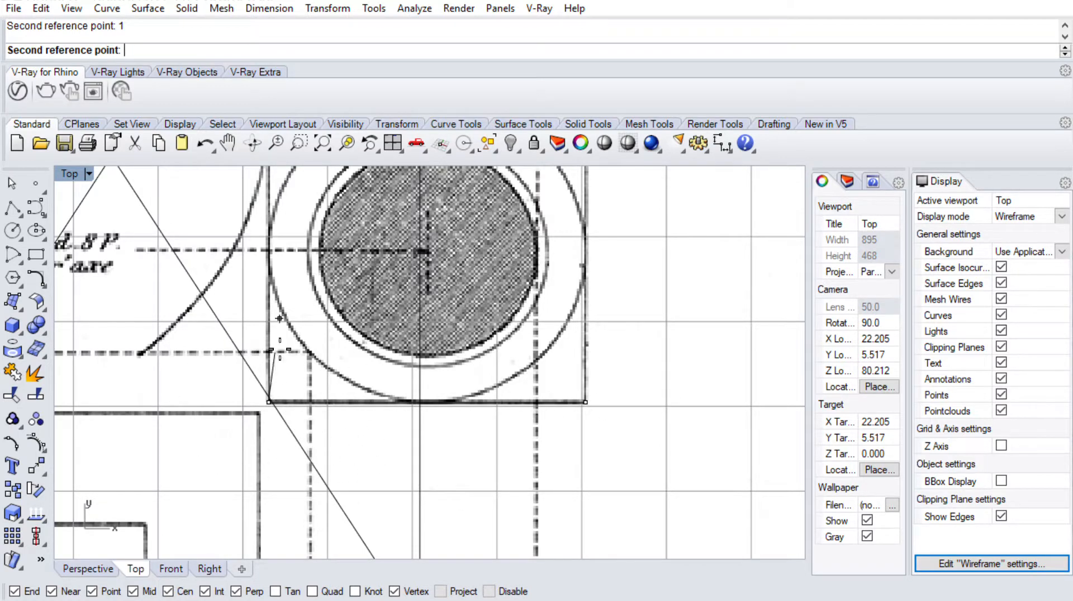
left_click(675, 446)
scroll(505, 394, "up", 6)
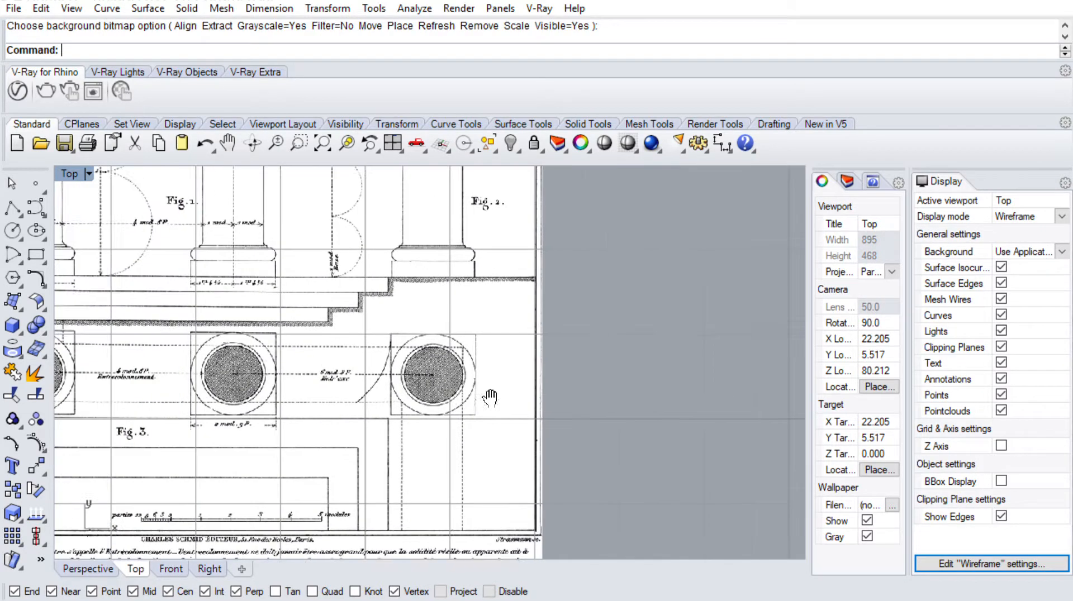
Check the scaled width of the rightmost column's square with a trial polyline along its lower edge
left_click(11, 210)
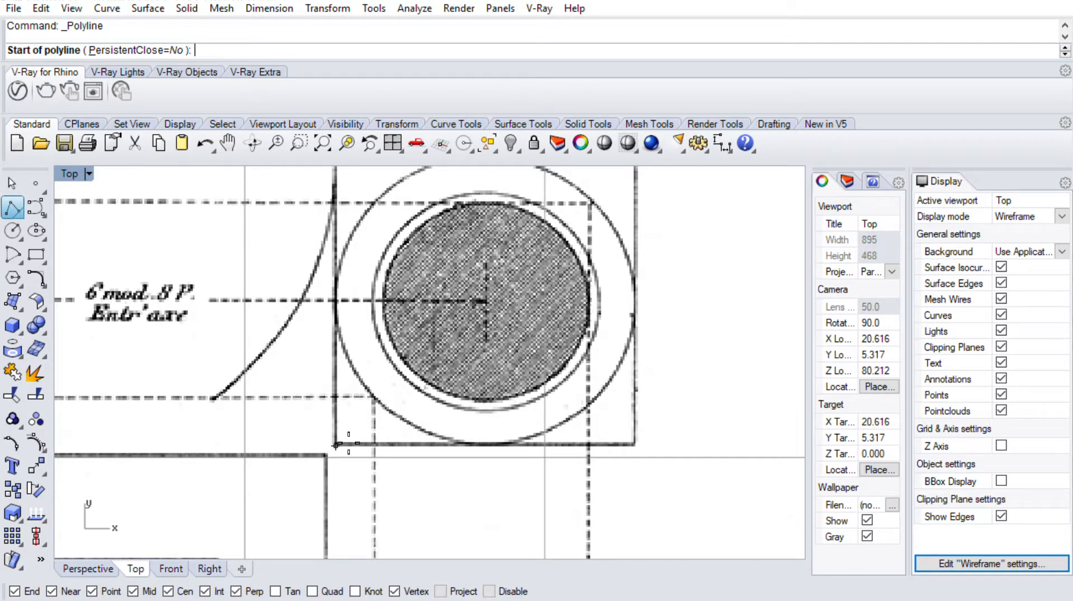
left_click(336, 446)
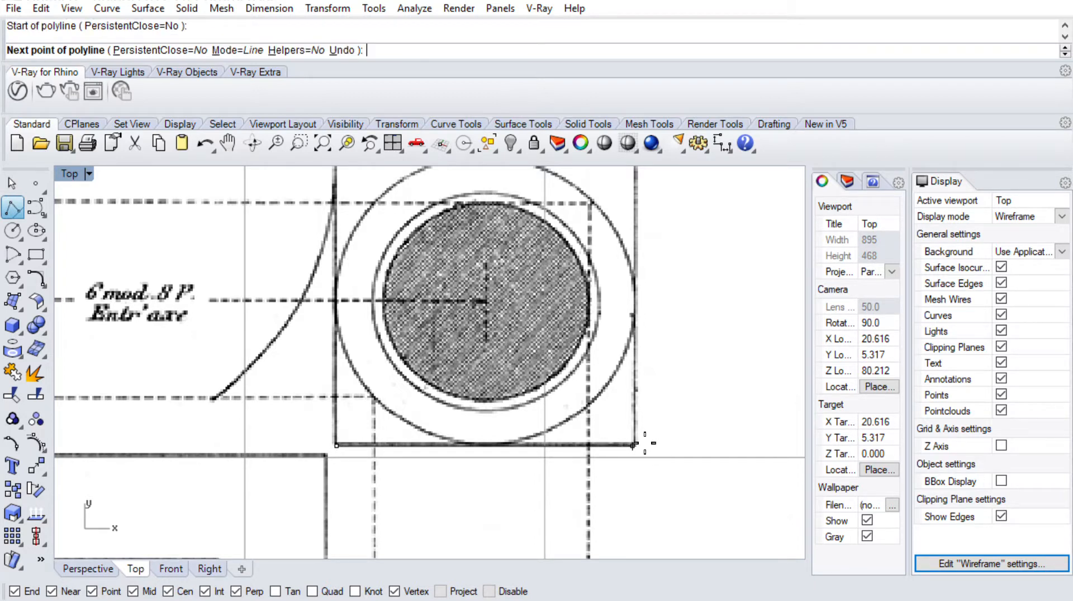
key("Escape")
Examine the whole scaled plate, including its entablature, capitals and the Fig. 1 column elevation
scroll(612, 380, "down", 20)
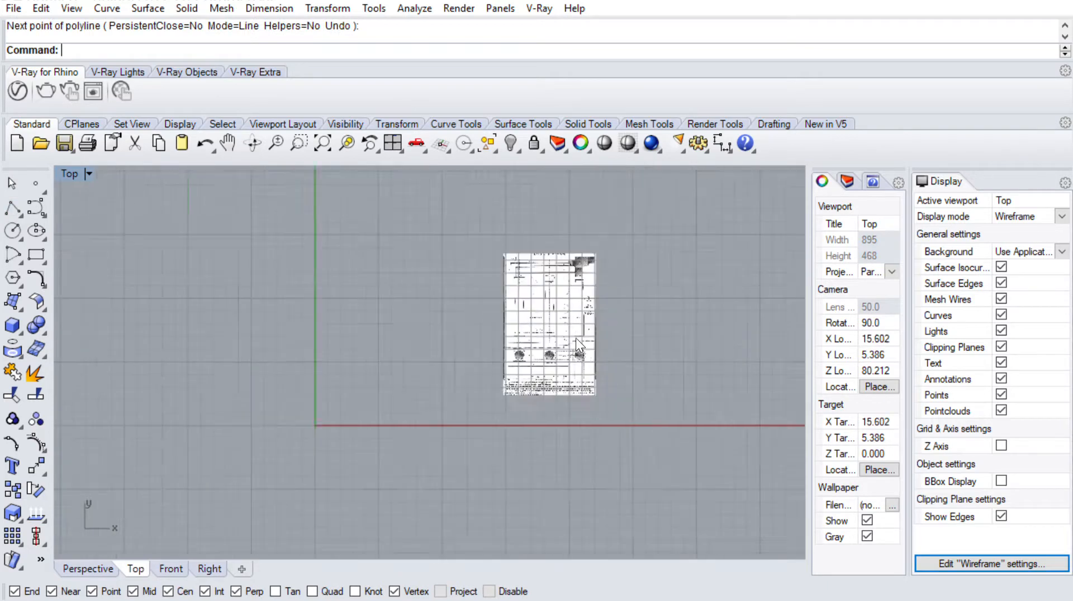
right_click_drag(576, 337, 431, 338)
scroll(433, 280, "up", 15)
scroll(448, 251, "up", 3)
scroll(442, 251, "down", 7)
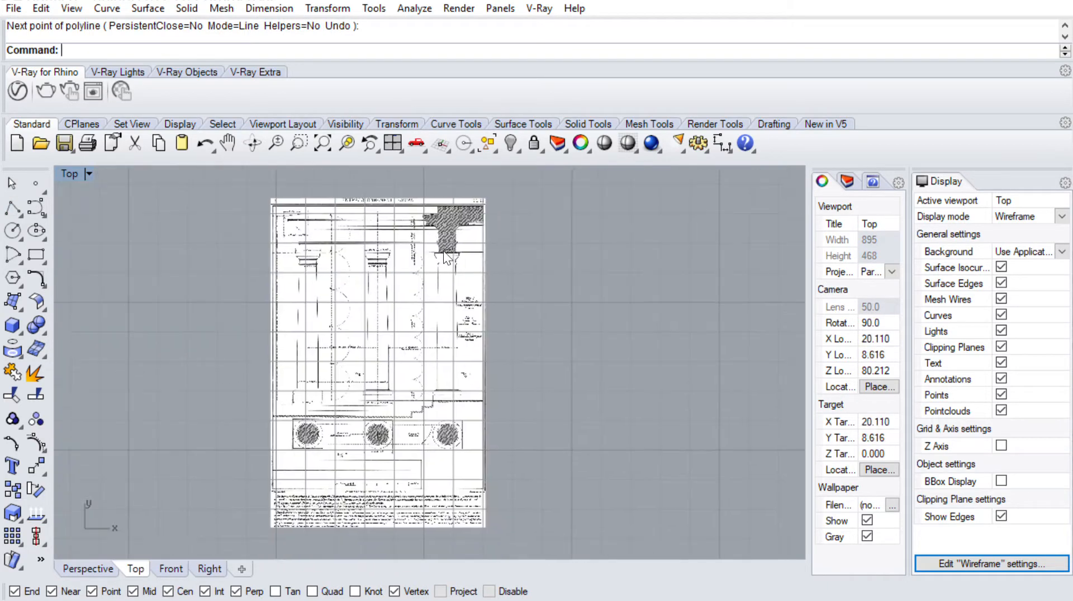
scroll(443, 235, "up", 4)
scroll(492, 245, "down", 8)
right_click_drag(342, 237, 369, 259)
scroll(478, 232, "up", 3)
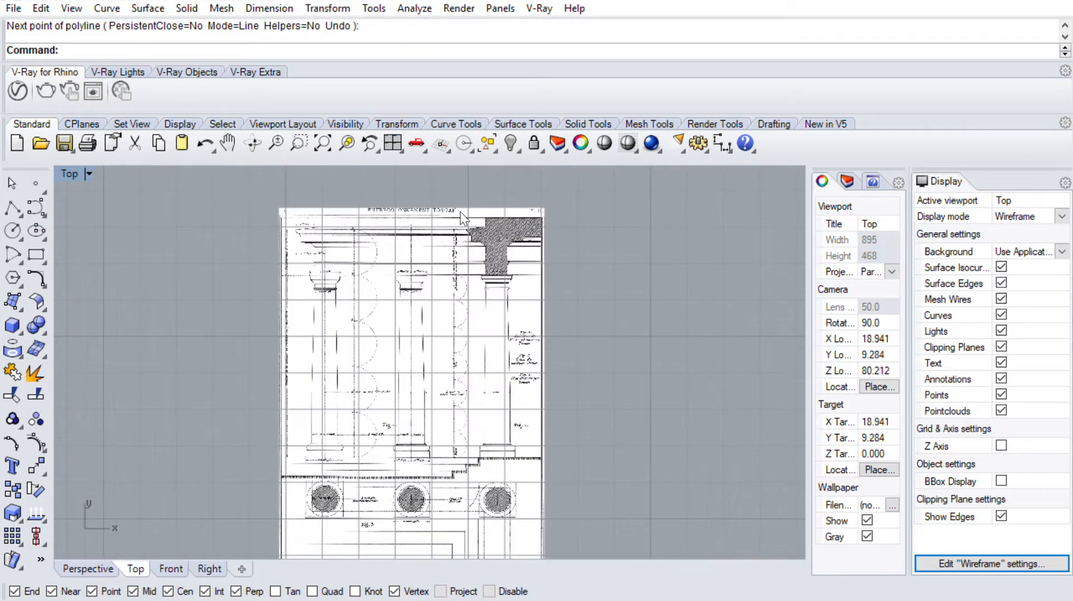
scroll(515, 205, "up", 3)
right_click_drag(352, 308, 410, 274)
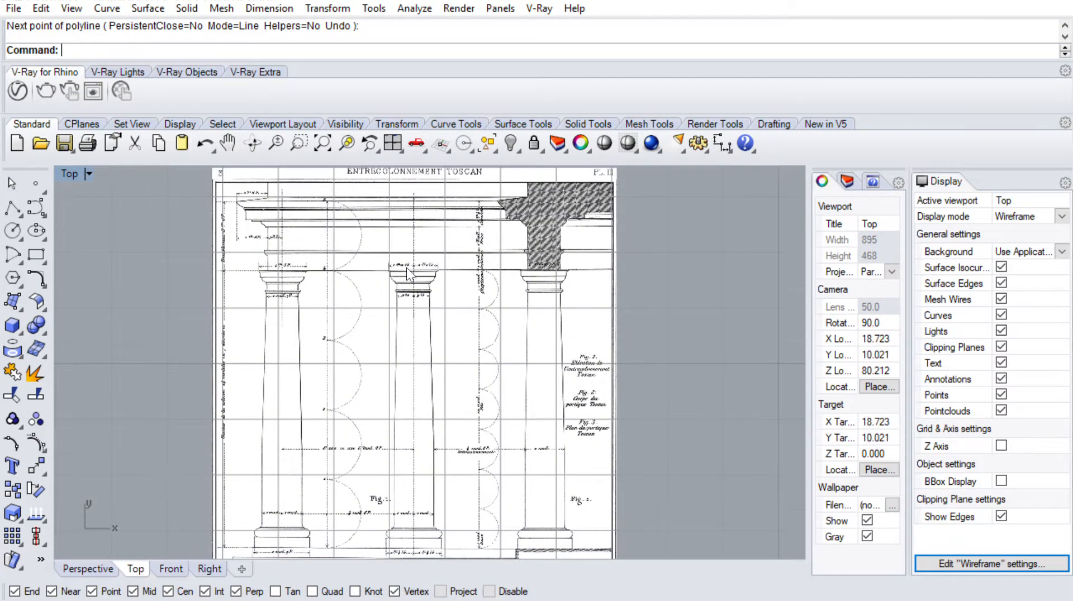
scroll(447, 367, "down", 3)
scroll(498, 398, "up", 3)
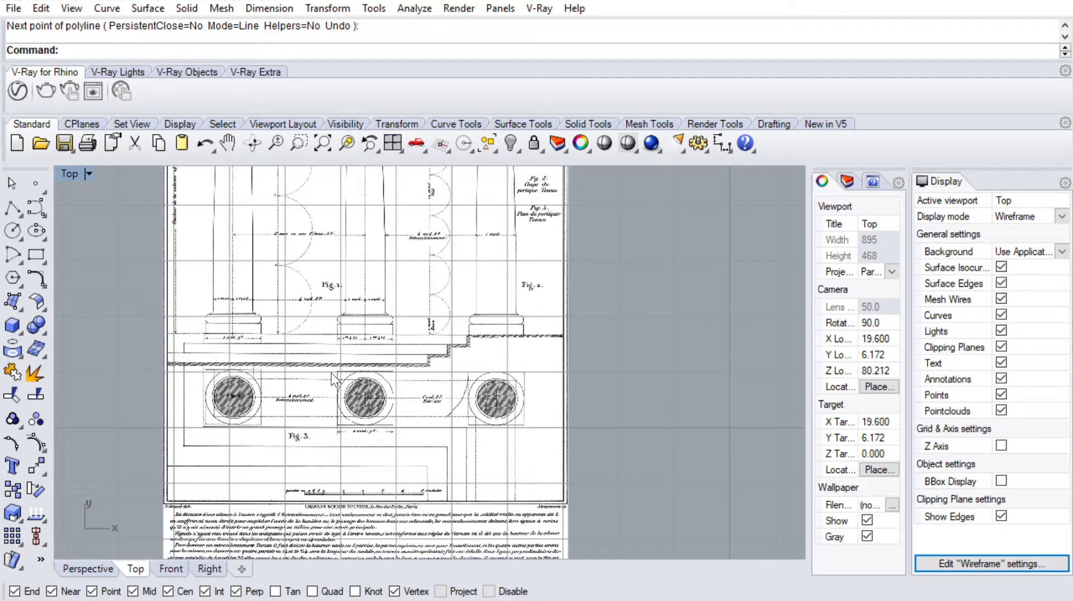
Compare the Fig. 3 column plans with the steps, bases and shafts in the elevations above them
right_click_drag(241, 343, 272, 416)
scroll(291, 388, "down", 10)
scroll(289, 284, "up", 10)
right_click_drag(353, 359, 369, 326)
scroll(277, 279, "down", 2)
scroll(319, 227, "up", 5)
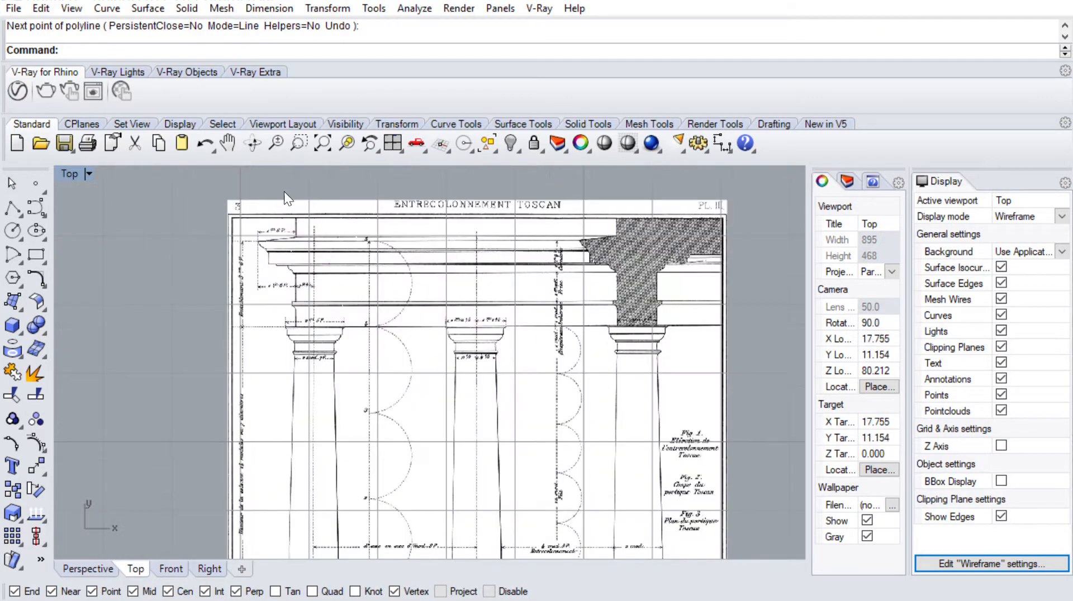
scroll(287, 202, "down", 5)
scroll(536, 447, "up", 5)
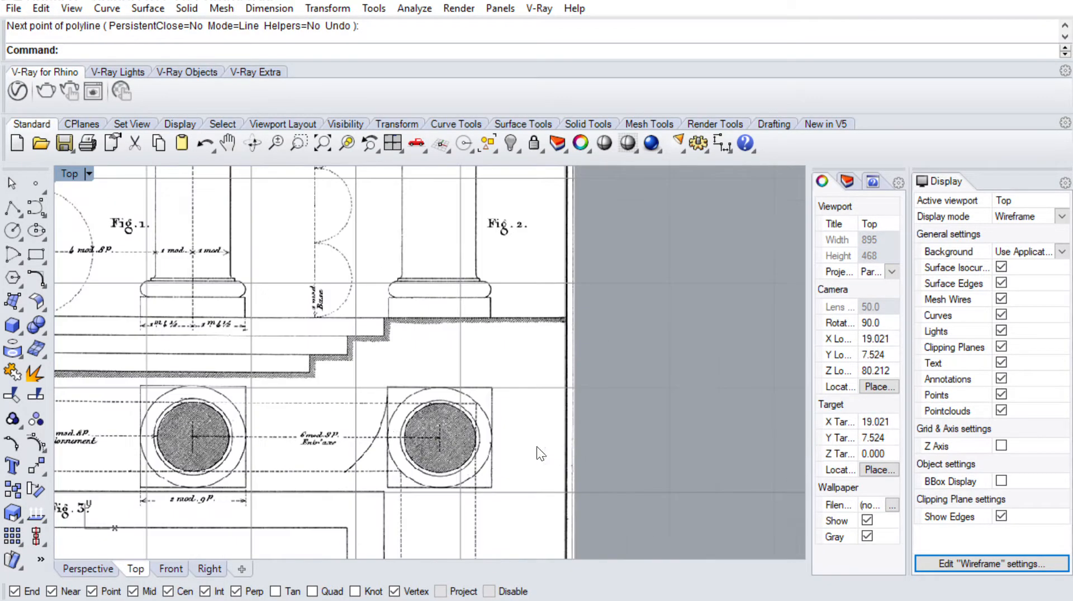
right_click_drag(495, 226, 439, 391)
scroll(420, 305, "down", 2)
right_click_drag(413, 292, 422, 296)
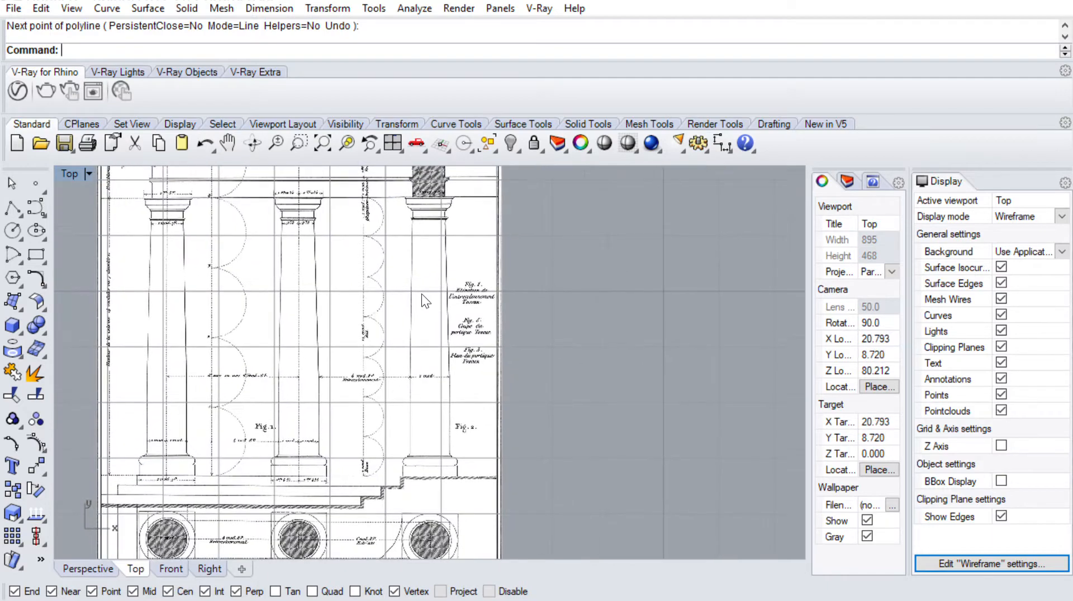
Examine the capital profile and upper shaft of the Fig. 2 column
right_click_drag(446, 260, 466, 282)
scroll(447, 181, "up", 6)
right_click_drag(434, 180, 429, 269)
scroll(423, 263, "up", 6)
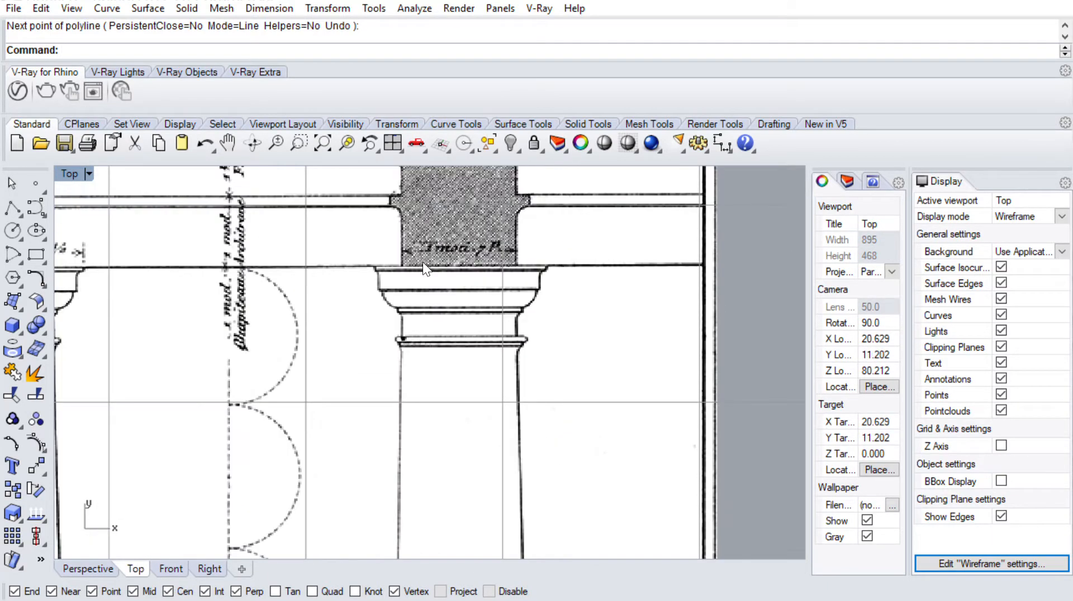
scroll(423, 263, "down", 2)
scroll(421, 262, "up", 6)
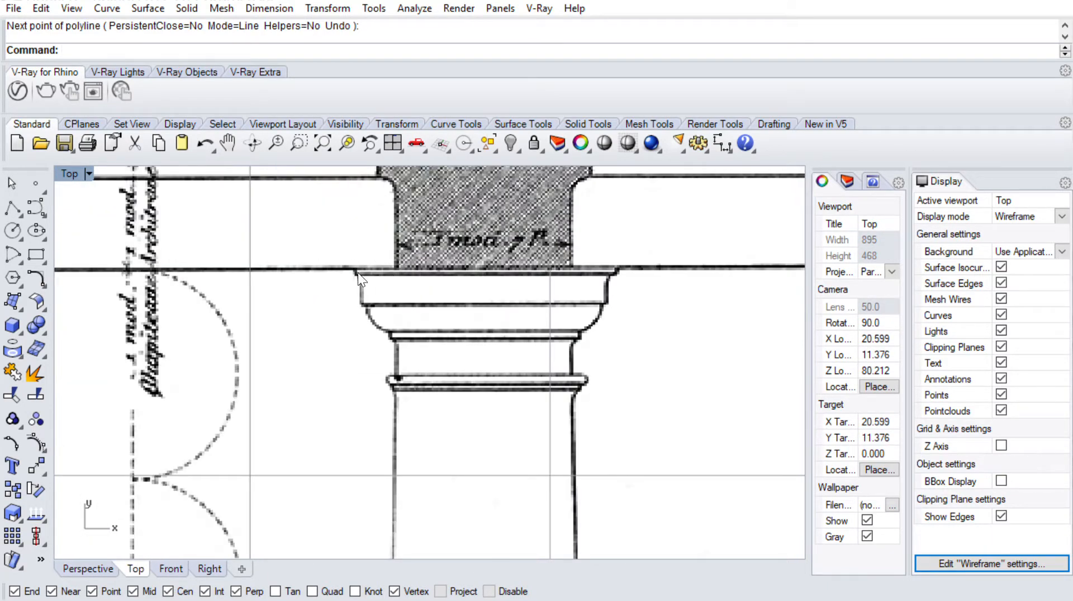
scroll(358, 273, "down", 5)
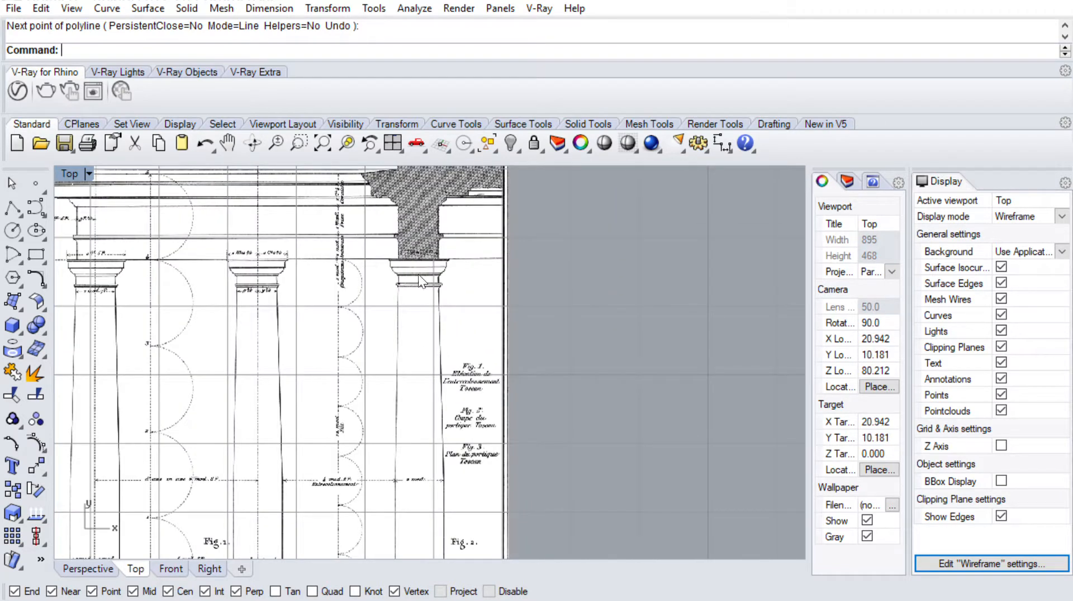
right_click_drag(433, 365, 472, 283)
Create a new layer named column, give it a red colour and make it the current layer
left_click(847, 180)
left_click_drag(809, 235, 741, 234)
left_click(752, 198)
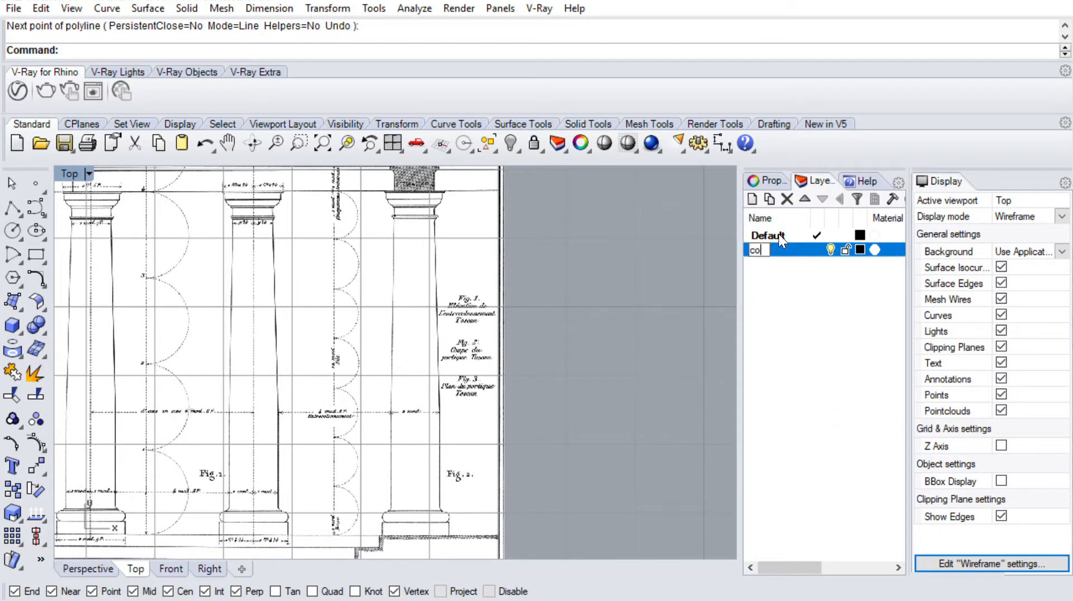
type("column")
key("Return")
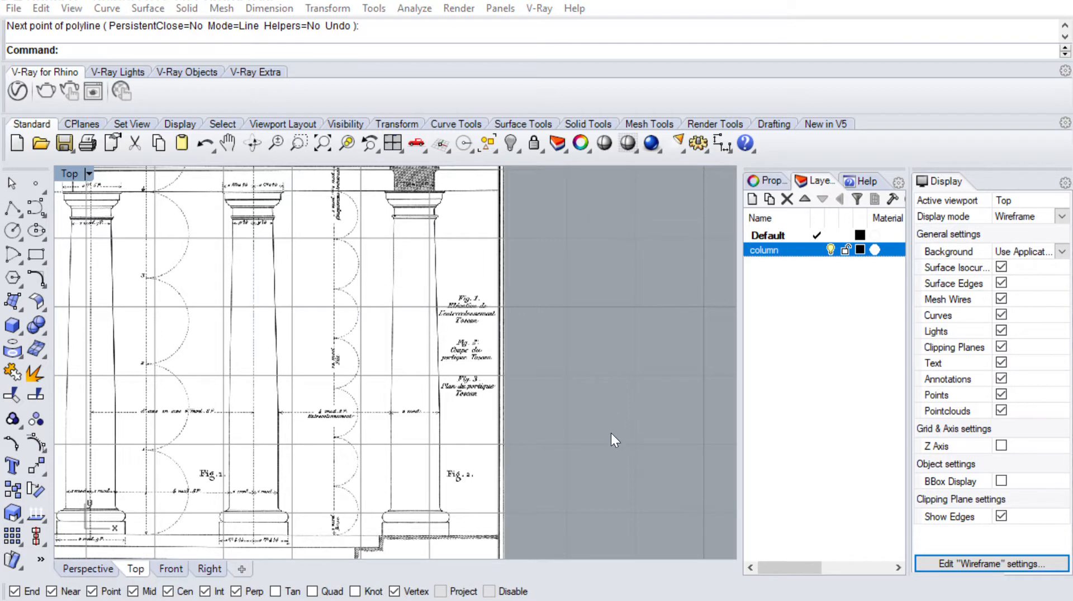
left_click(611, 434)
left_click(816, 249)
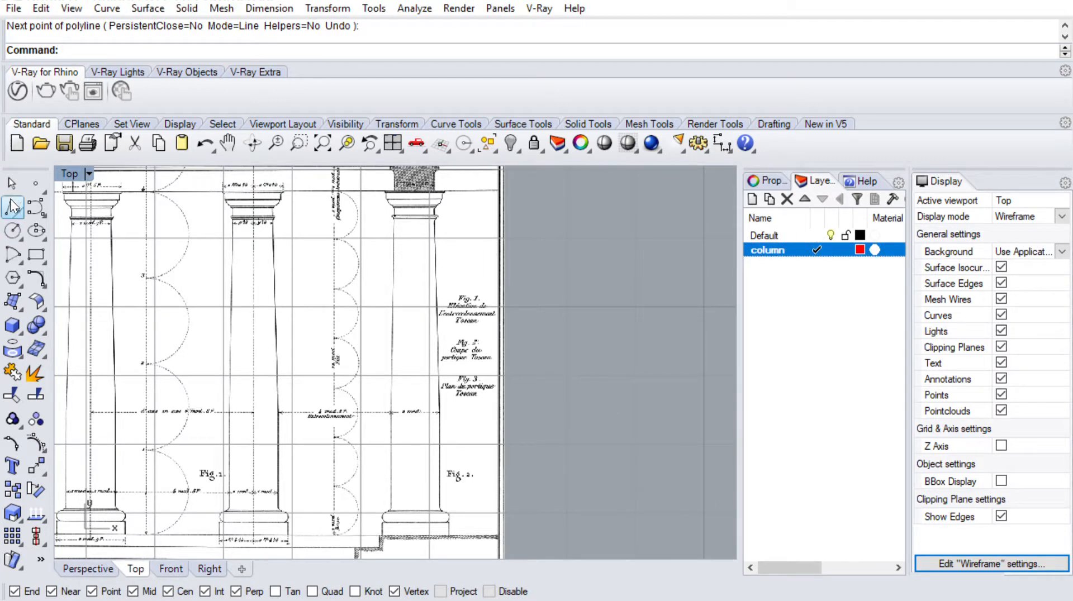
Draw a horizontal polyline along the floor line under the Fig. 2 column, extending across the whole plate and past its far edge
left_click(13, 204)
scroll(402, 374, "up", 8)
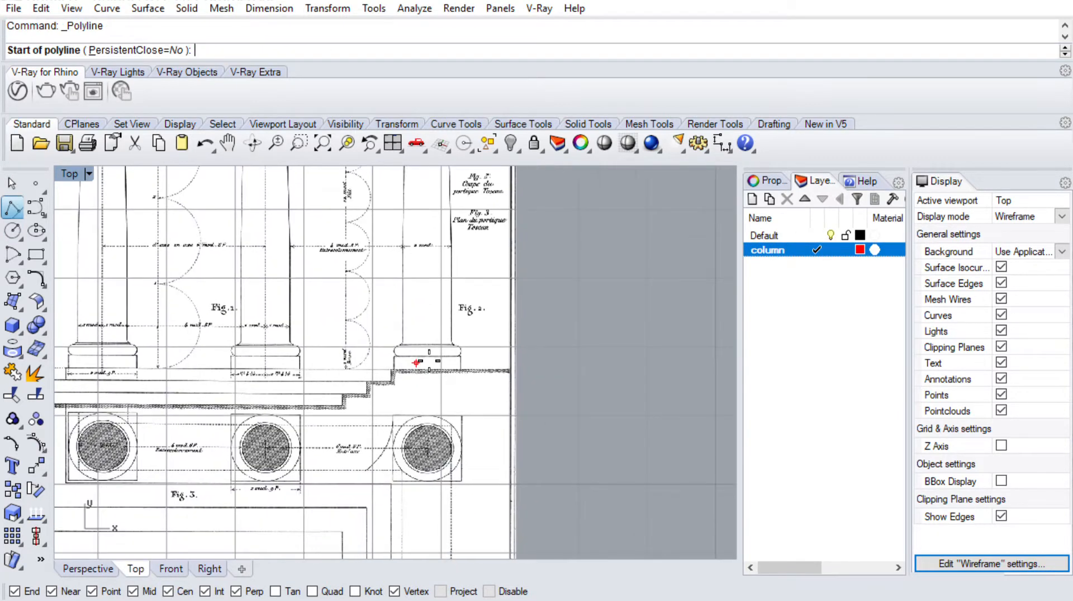
scroll(399, 374, "up", 2)
scroll(329, 379, "down", 5)
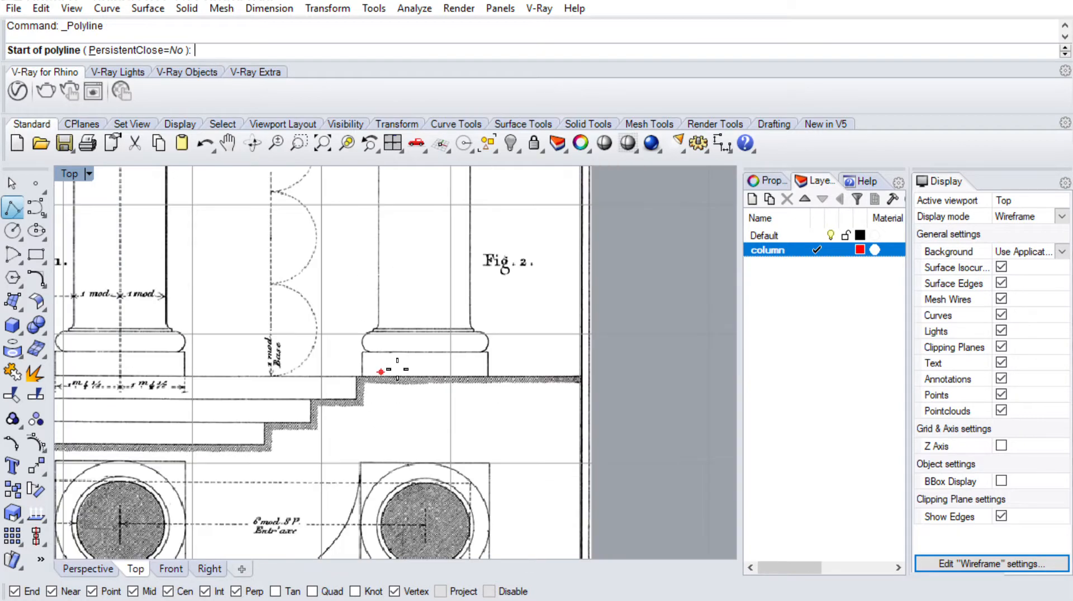
scroll(559, 372, "up", 5)
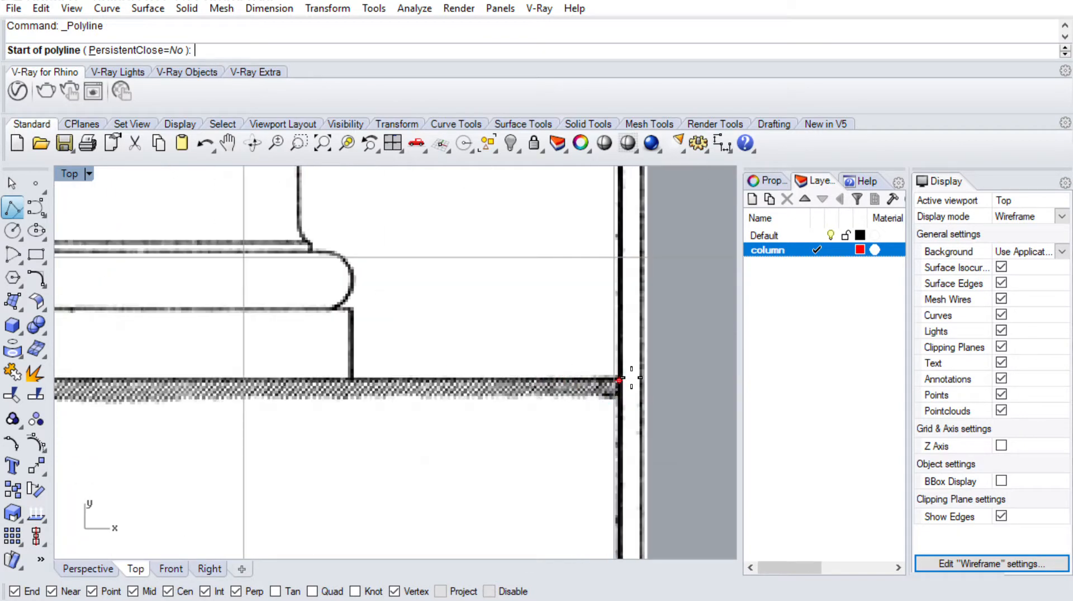
left_click(621, 377)
scroll(615, 378, "down", 5)
scroll(511, 360, "down", 2)
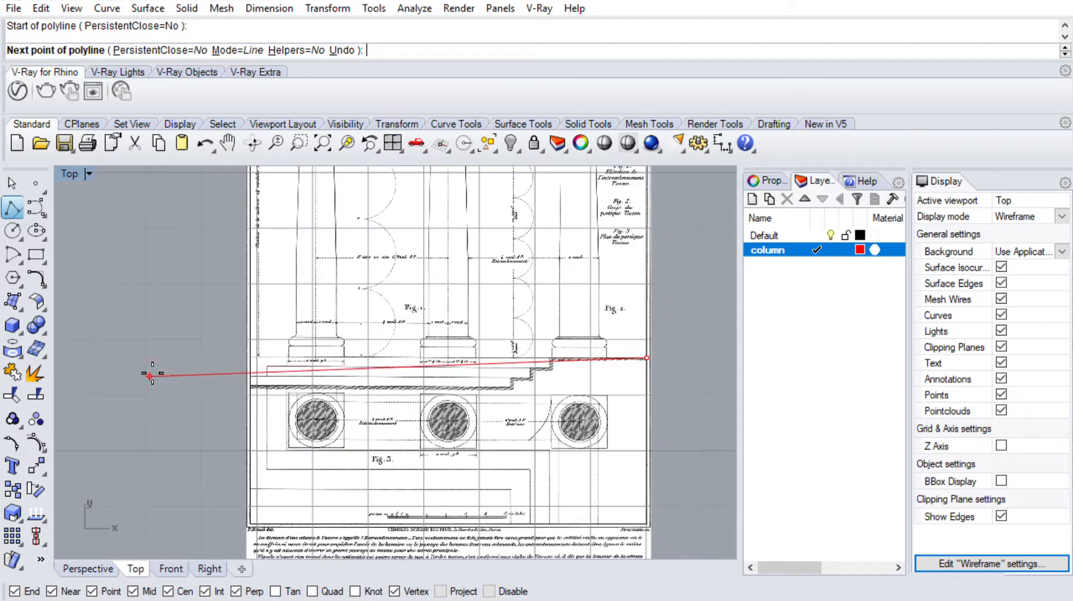
left_click(181, 358, "shift")
key("Return")
scroll(618, 335, "up", 8)
scroll(452, 424, "up", 2)
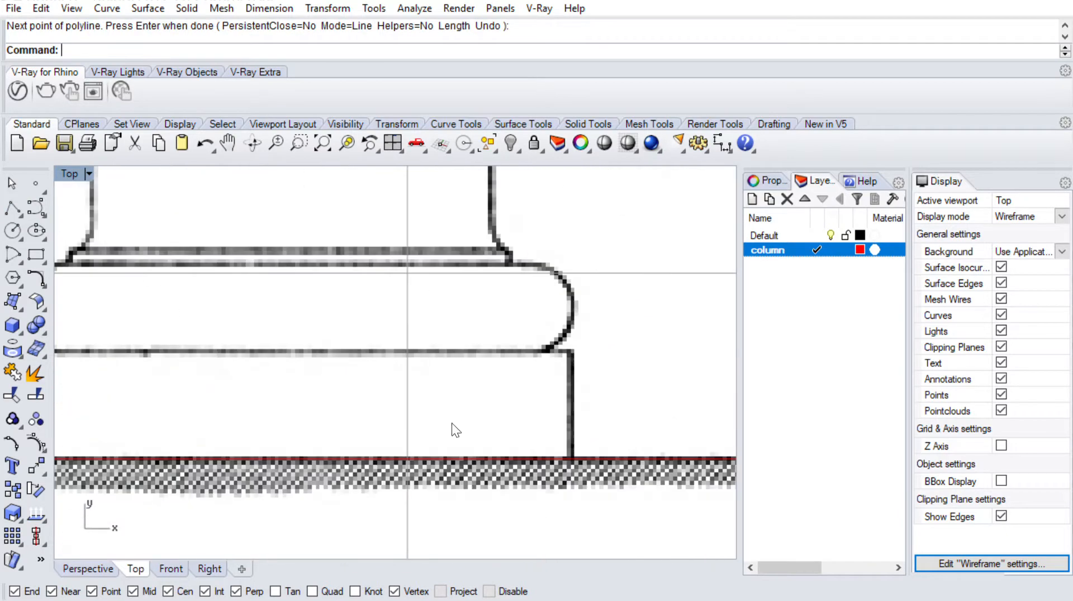
scroll(481, 401, "down", 4)
Draw a closed square polyline with sides of 1 over the rightmost column plan in Fig. 3
key("Return")
scroll(471, 420, "down", 3)
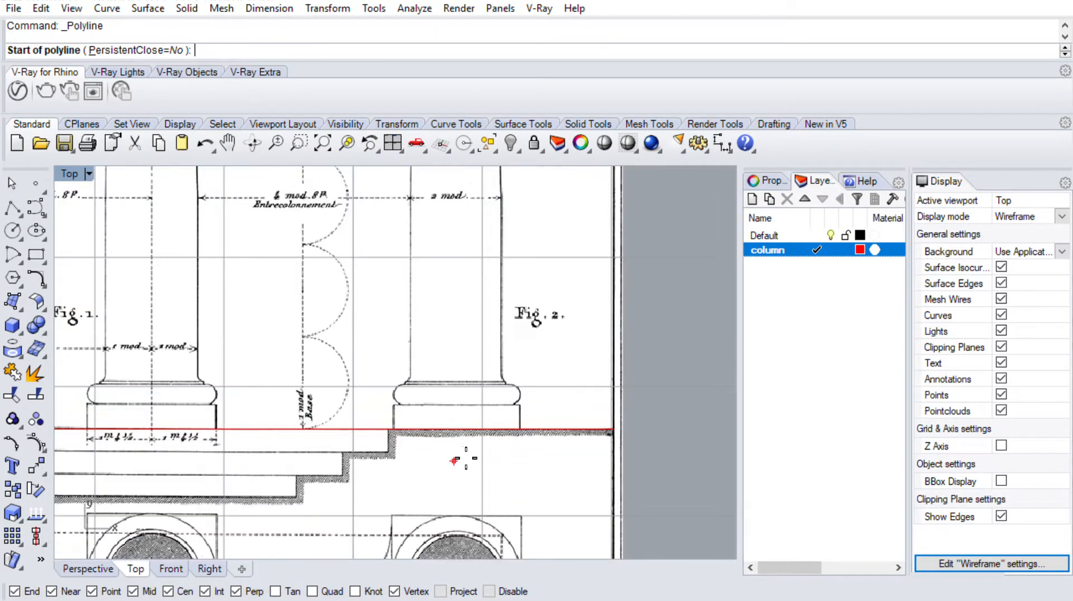
scroll(424, 335, "up", 6)
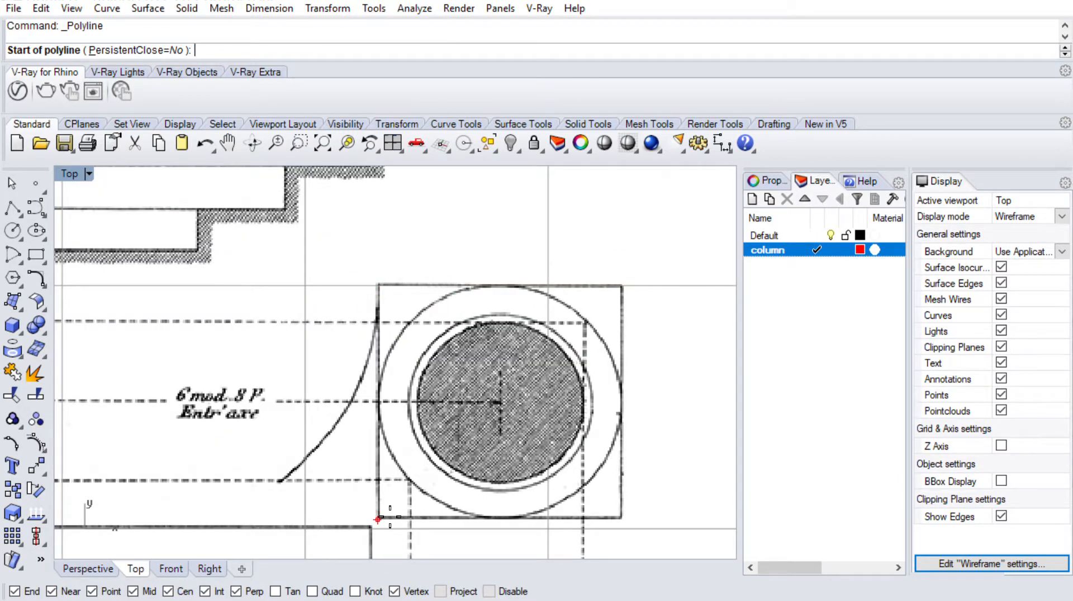
left_click(378, 518)
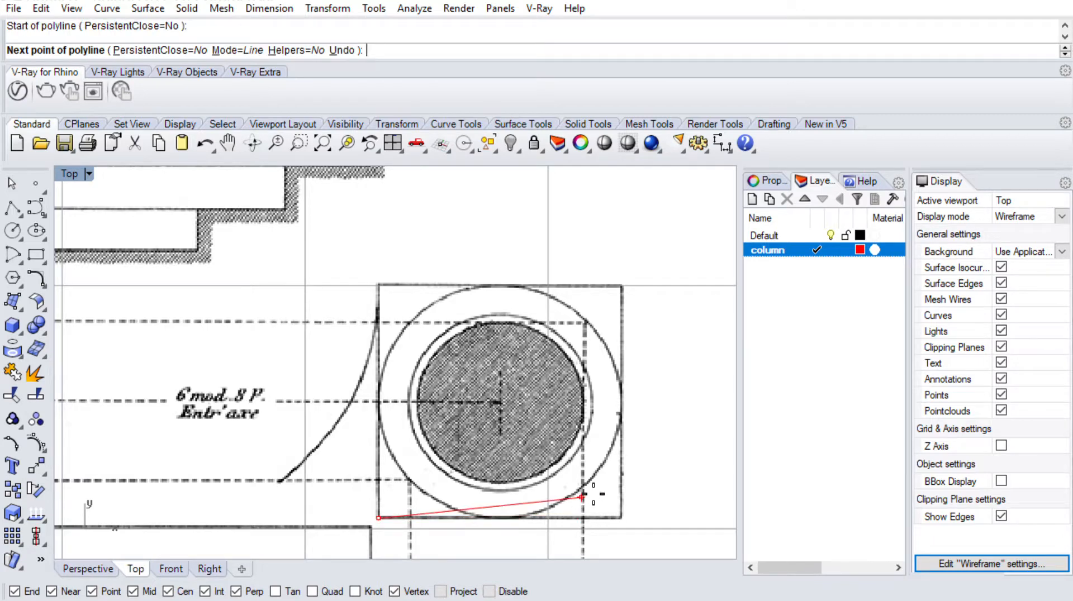
left_click(621, 519)
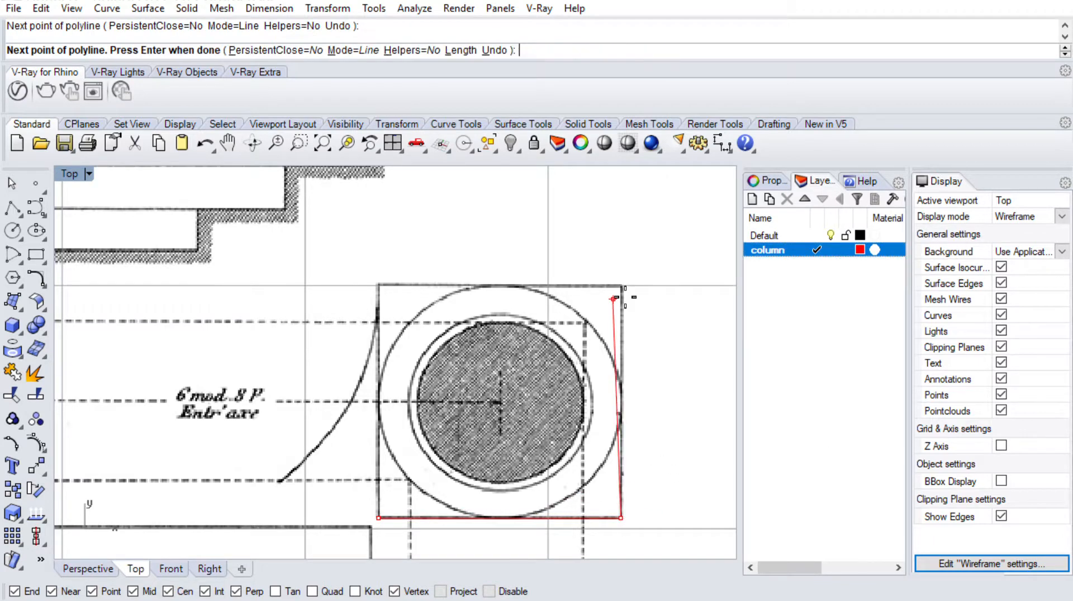
left_click(621, 276)
left_click(378, 277)
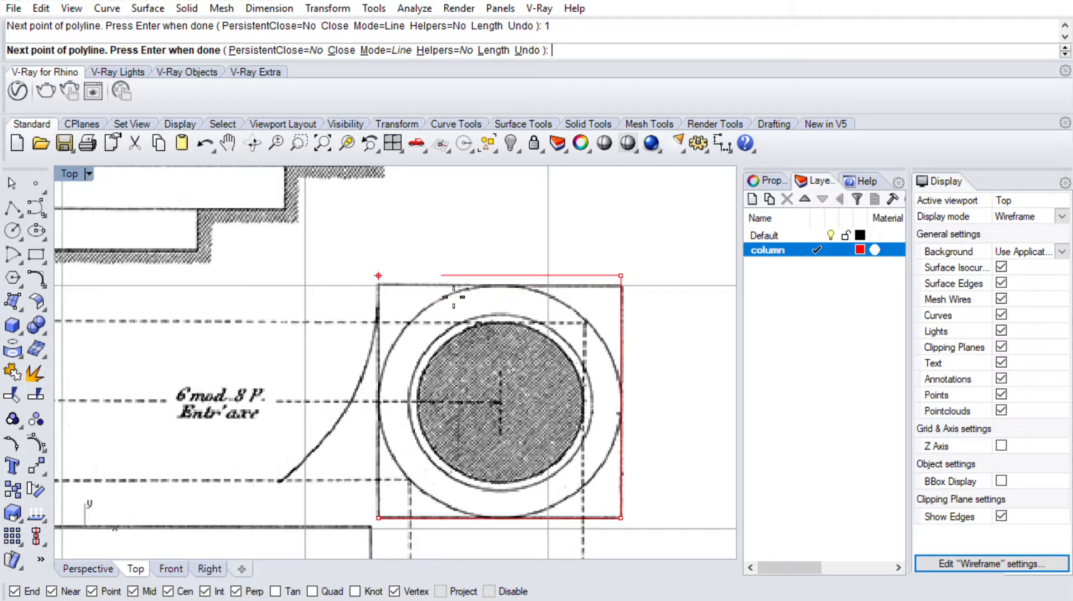
type("c")
key("Return")
Draw both diagonals of the traced square as separate polylines from corner to corner
scroll(417, 411, "down", 2)
key("Return")
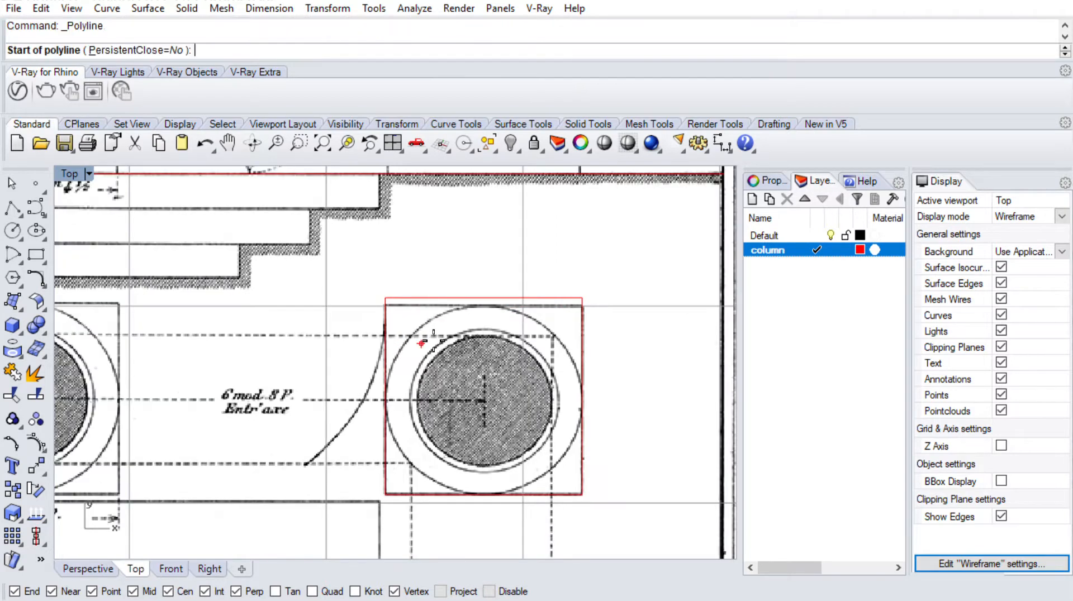
left_click(385, 297)
left_click(582, 494)
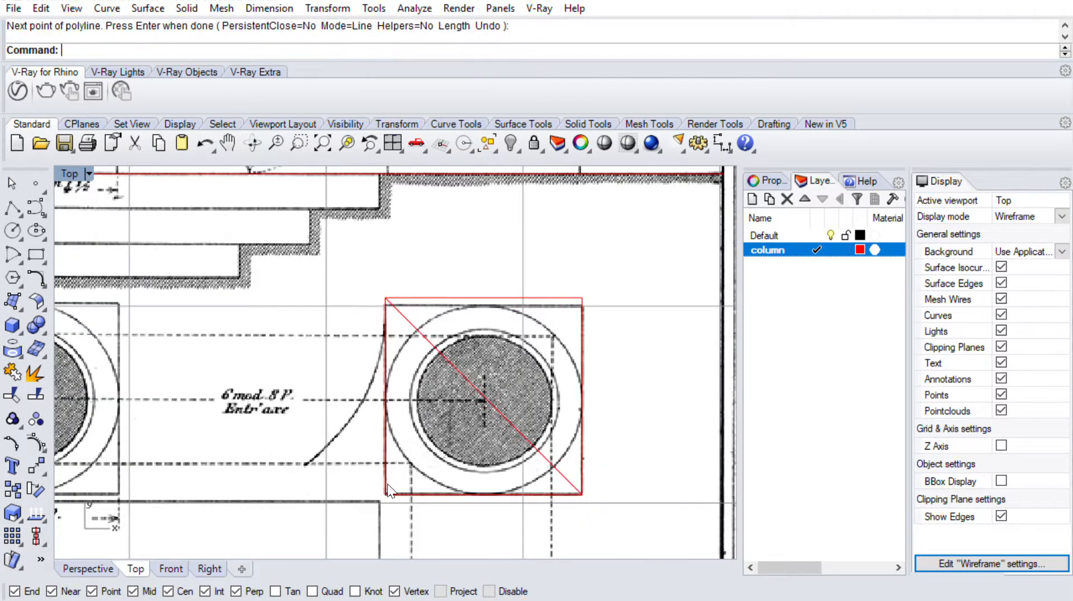
key("Return")
key("Return")
left_click(385, 494)
left_click(582, 298)
key("Return")
Draw a vertical axis line from the crossing of the square's diagonals up past the top of the plate
key("Return")
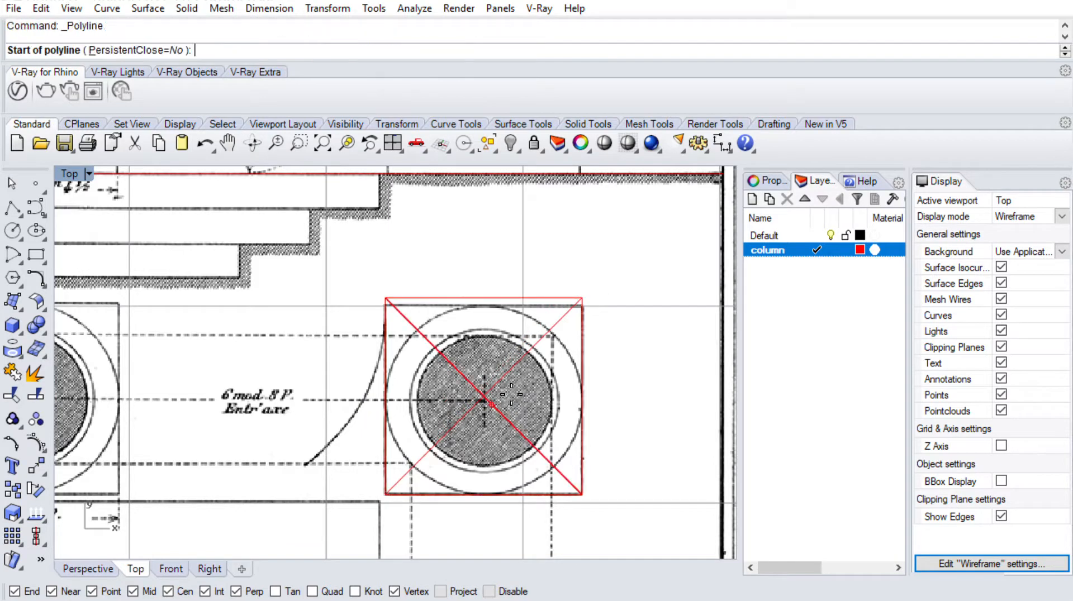
scroll(491, 345, "down", 3)
left_click(454, 328)
scroll(466, 320, "down", 8)
mouse_move(499, 307)
right_mouse_down()
mouse_move(493, 493)
mouse_move(492, 440)
right_mouse_up()
left_click(485, 253)
key("Return")
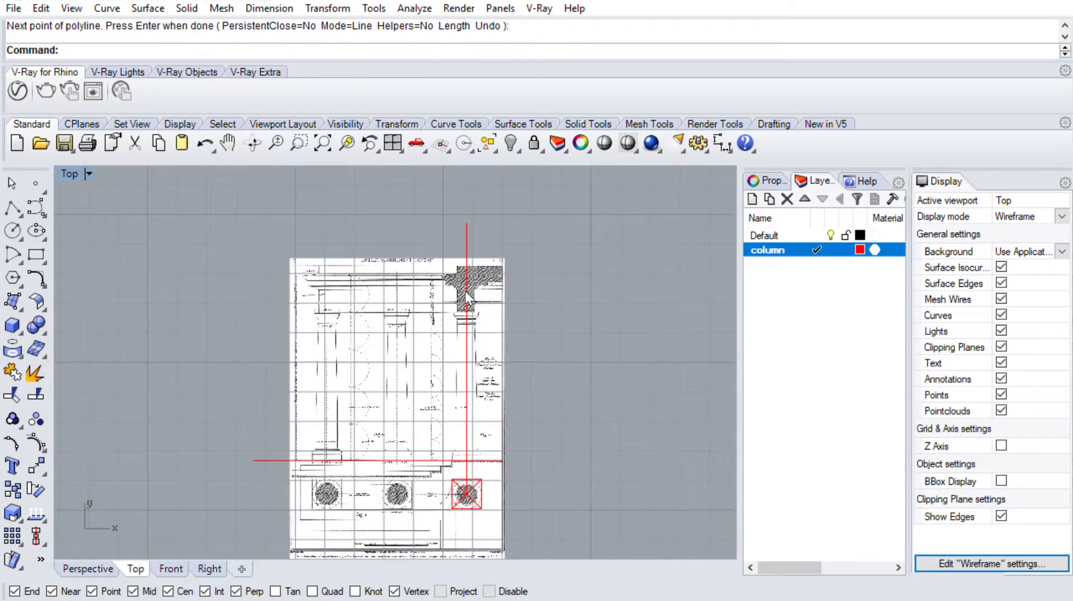
Offset the floor line upward by 0.2 to mark the top of the Fig. 2 column's plinth
scroll(479, 482, "up", 10)
scroll(477, 438, "down", 4)
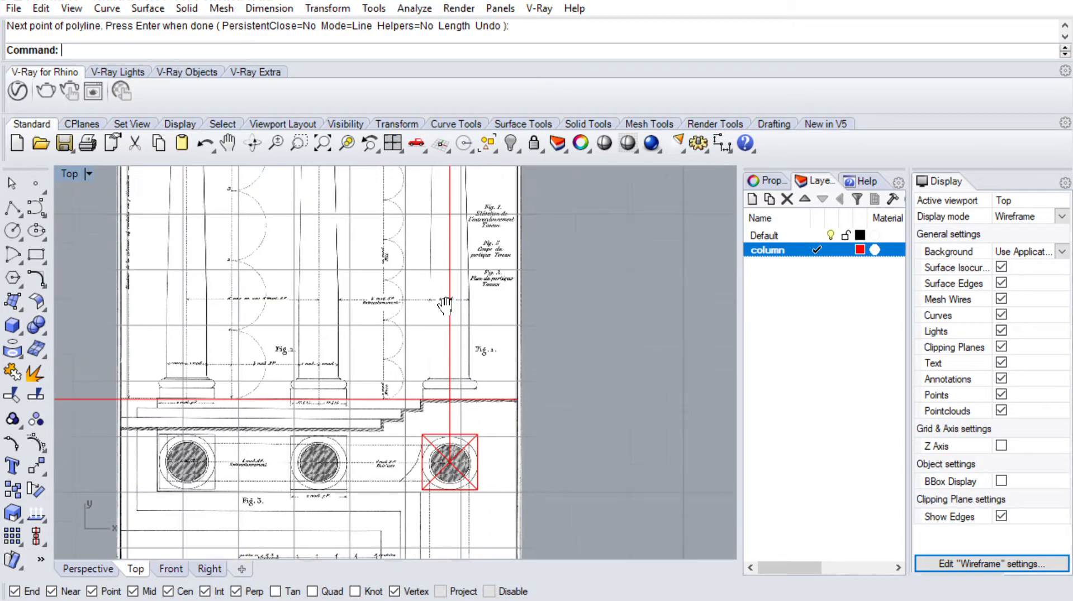
scroll(438, 227, "up", 3)
scroll(448, 432, "up", 6)
scroll(498, 392, "down", 4)
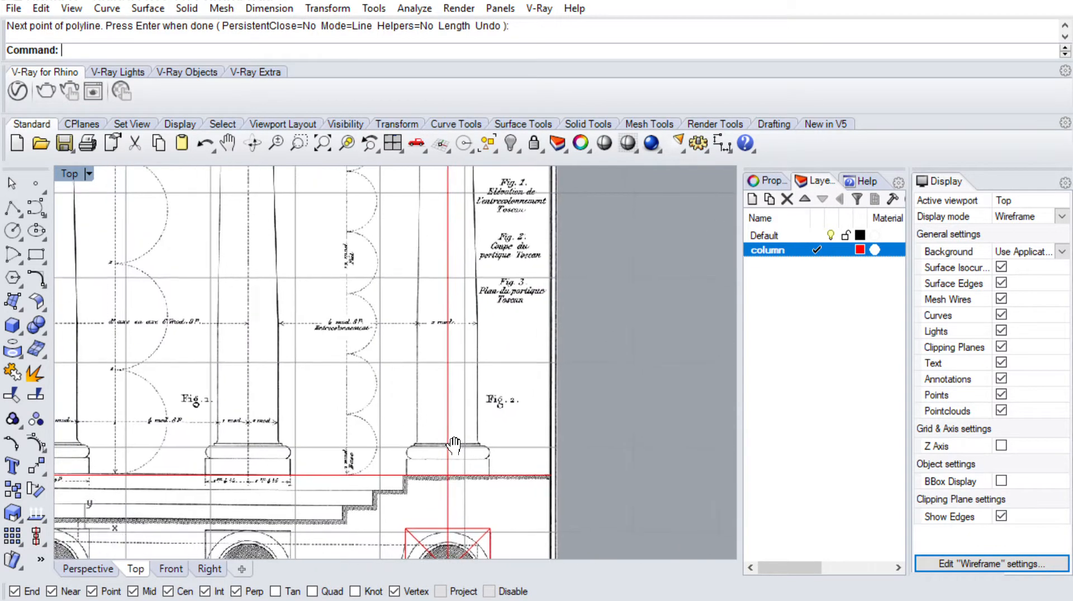
scroll(424, 457, "up", 8)
scroll(418, 472, "up", 4)
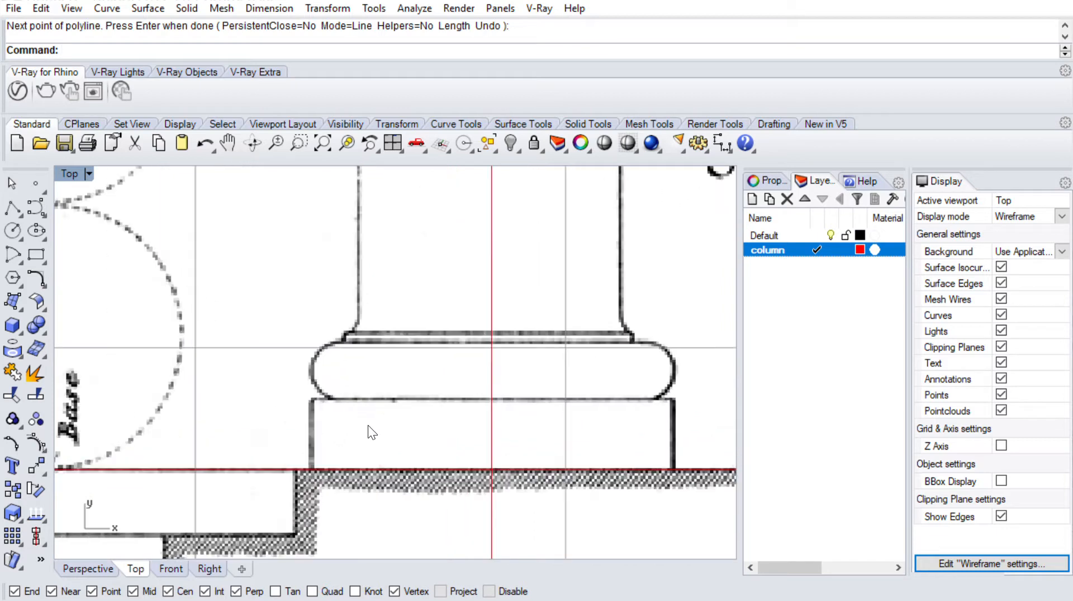
type("offset")
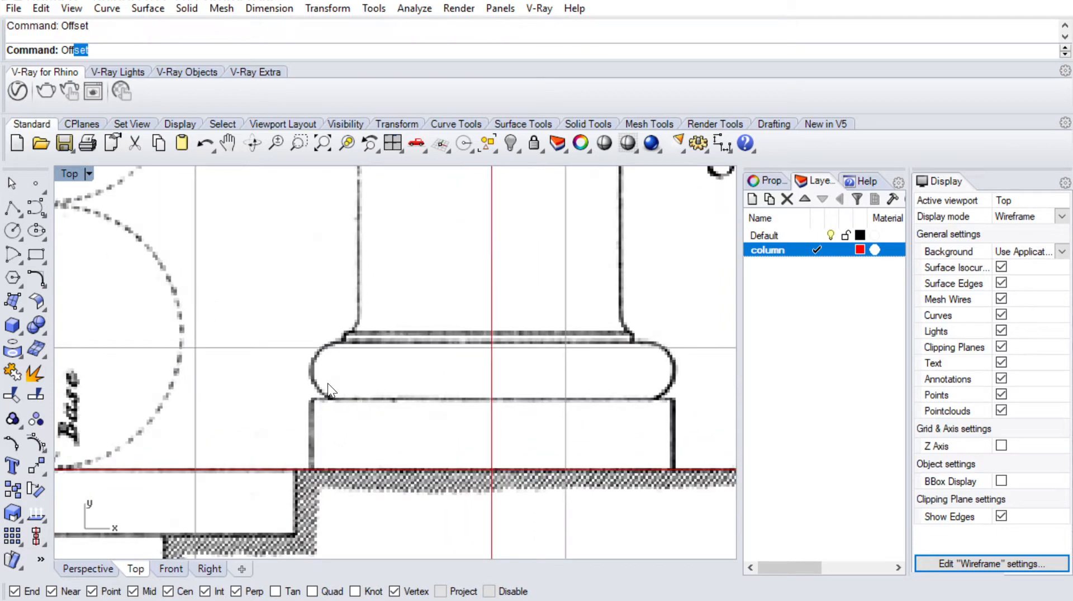
key("Return")
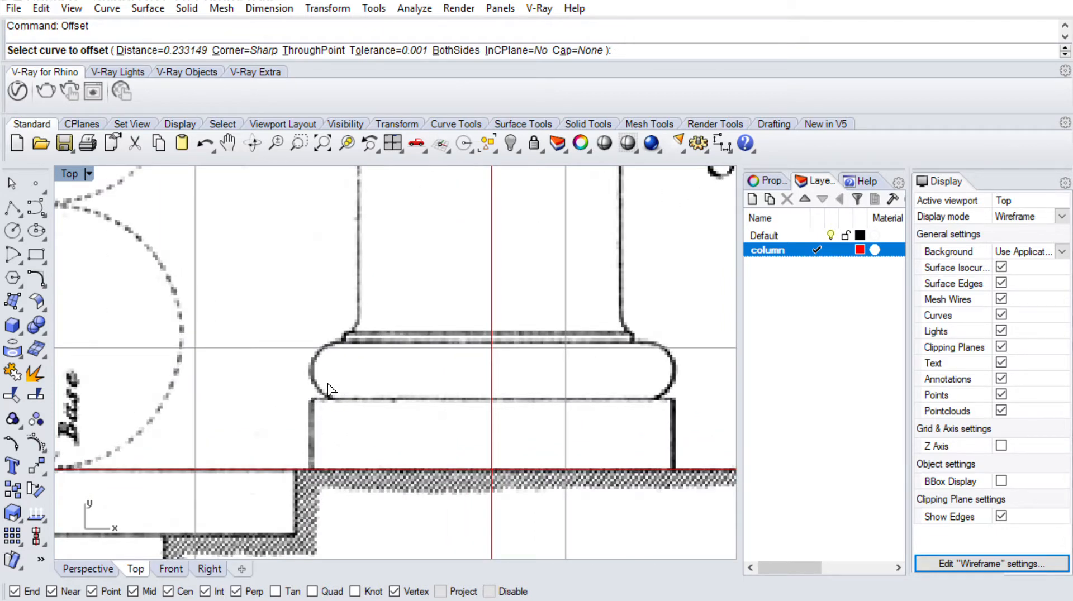
left_click(330, 390)
left_click(388, 470)
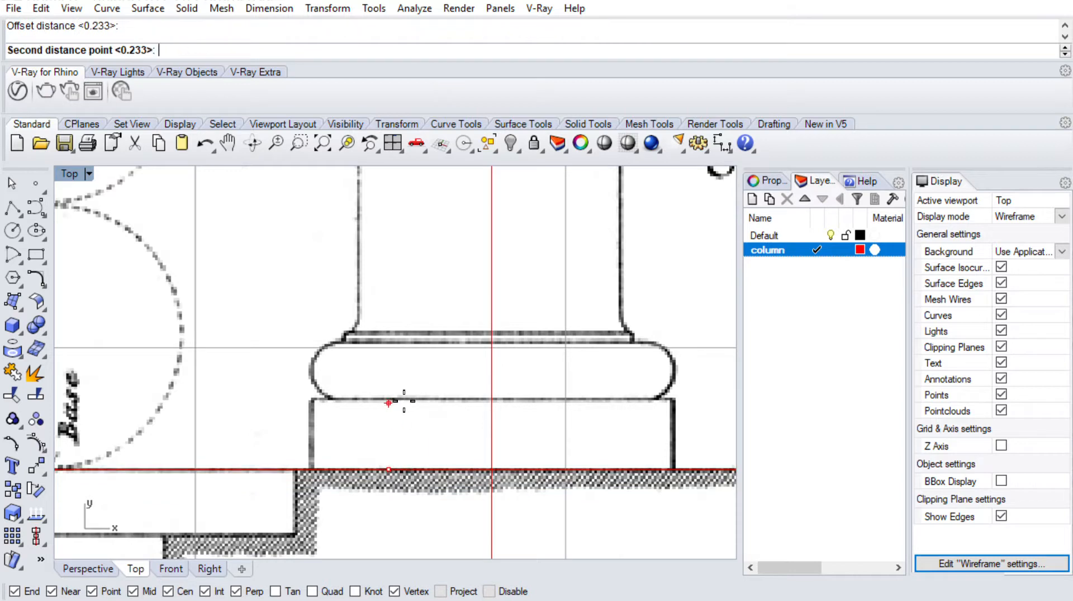
scroll(404, 401, "up", 2)
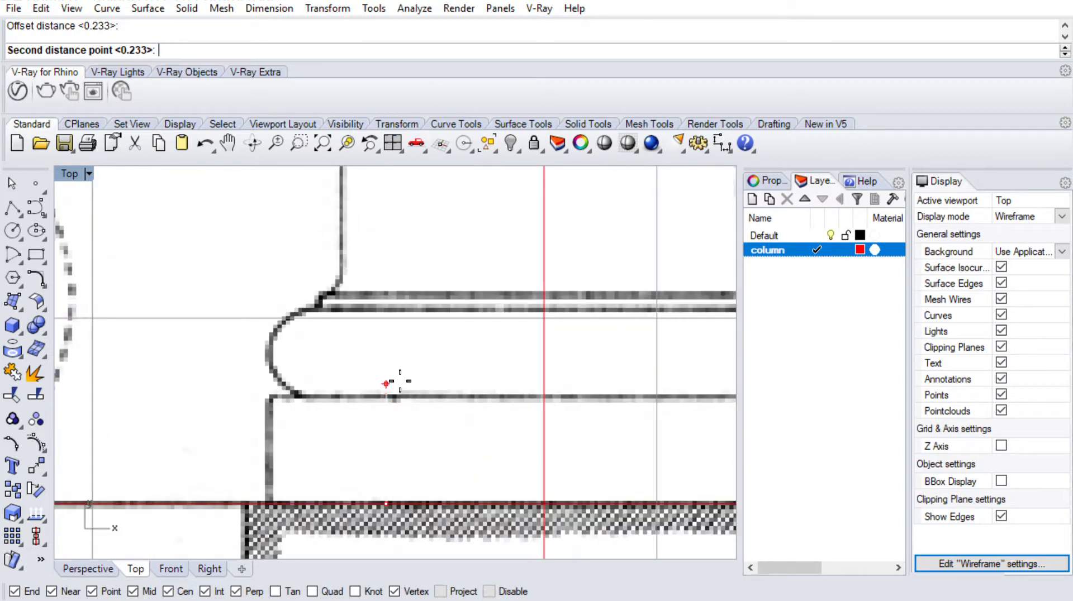
type(".2")
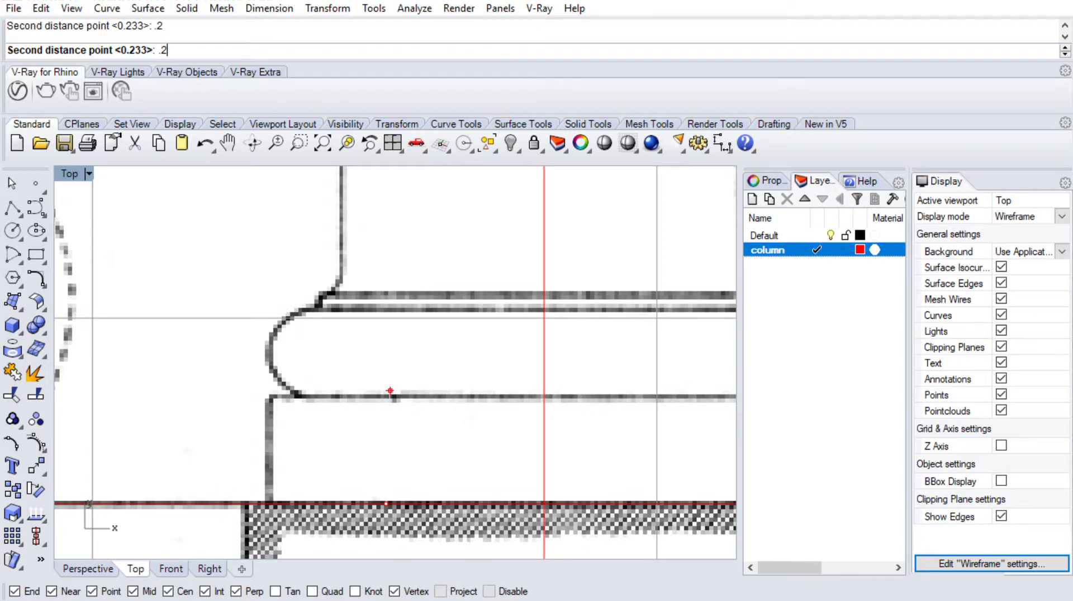
key("Return")
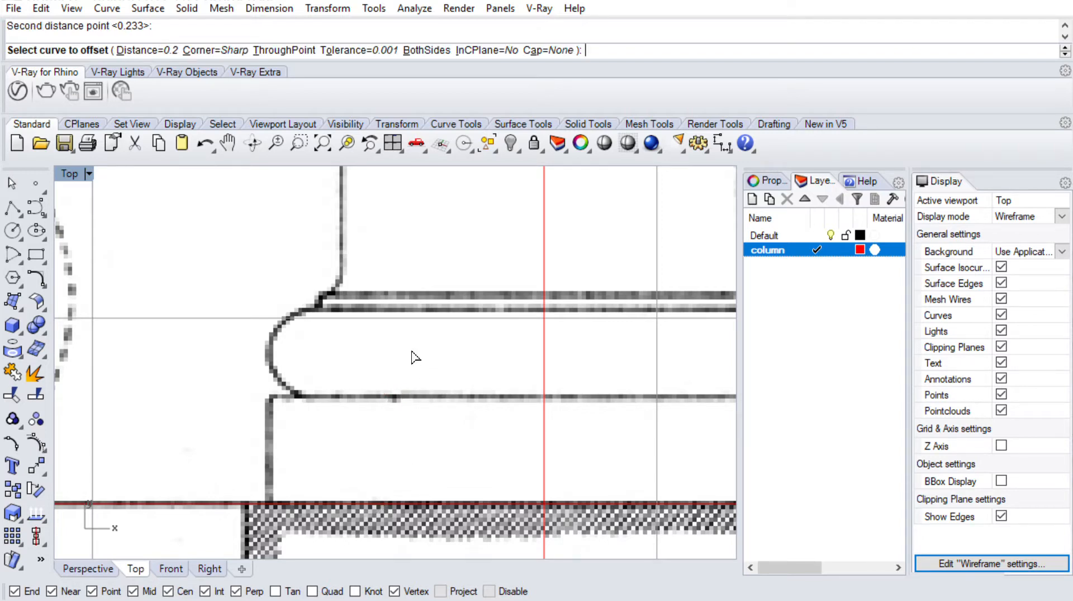
left_click(370, 504)
left_click(388, 350)
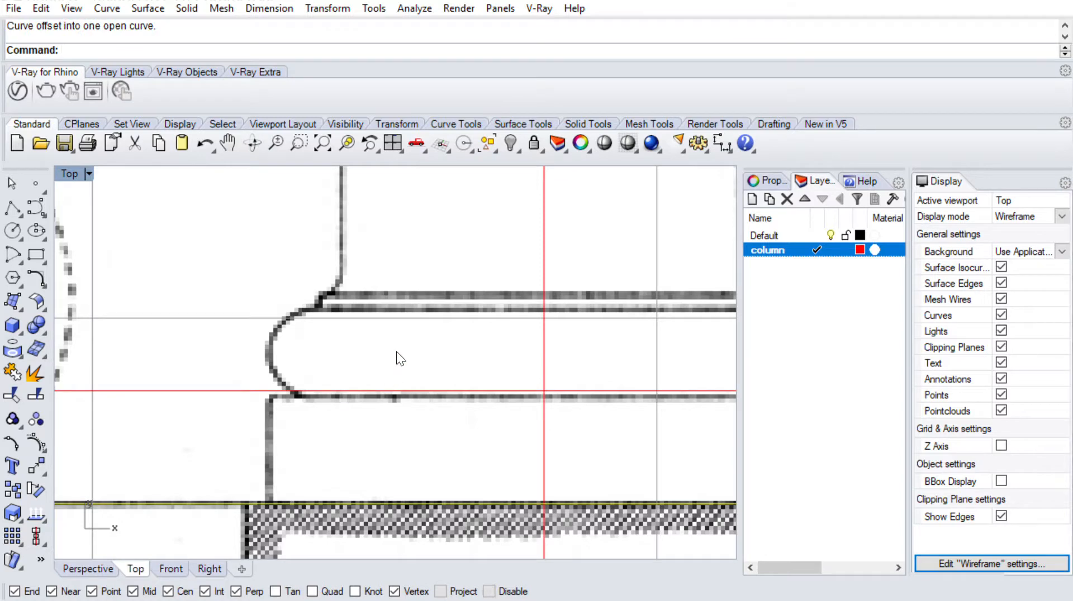
Offset the plinth's top line upward by 0.15 to mark the top of the rounded base moulding
key("Escape")
type("Offset")
key("Return")
type("des InCPlane=No Cap=None )")
key("Return")
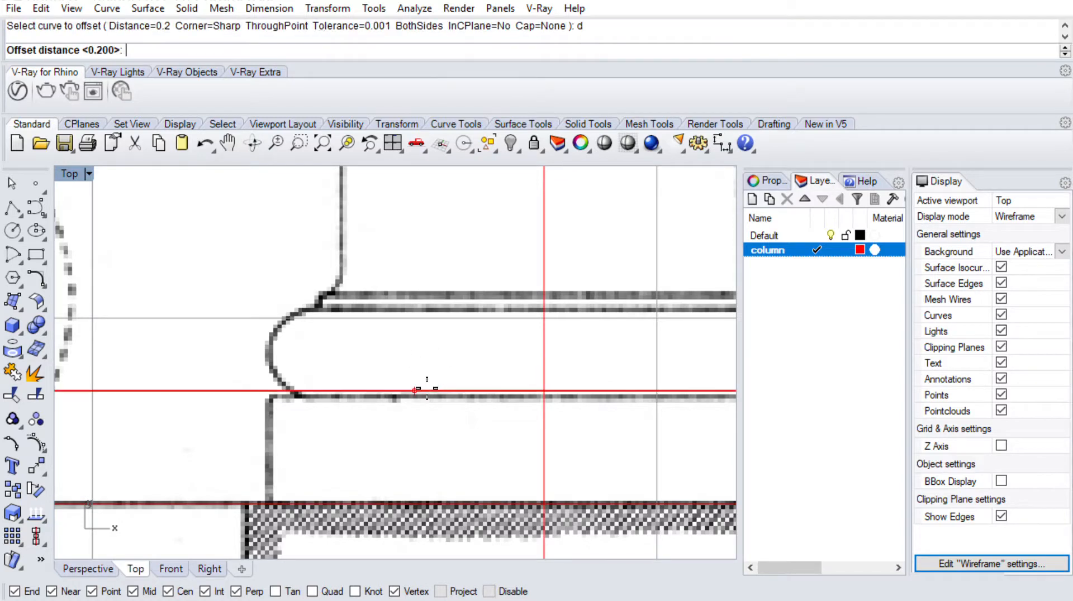
left_click(426, 390)
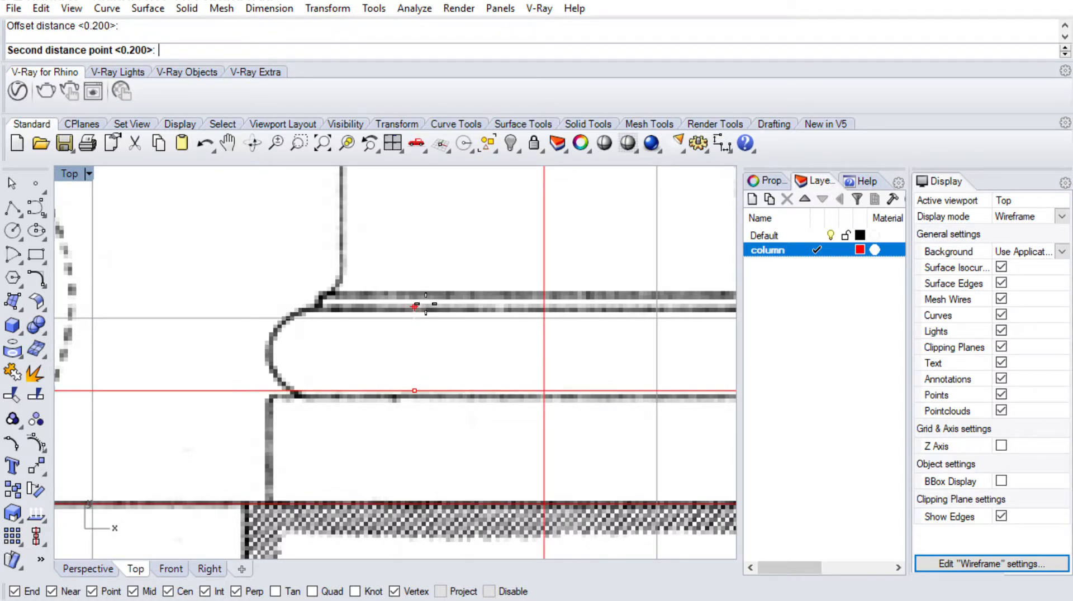
type(".15")
key("Return")
left_click(427, 239)
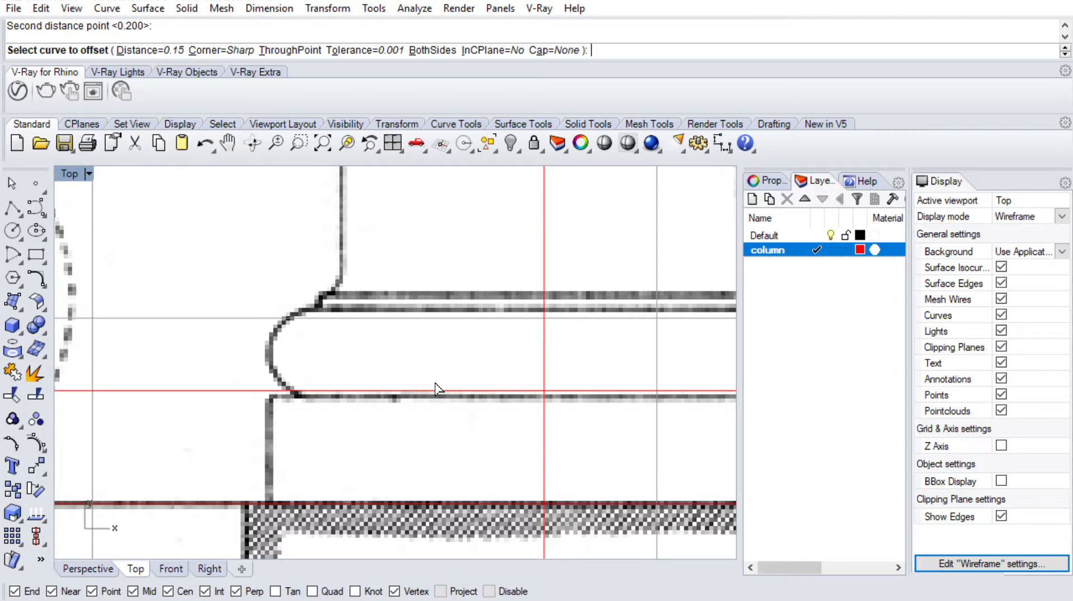
left_click(436, 390)
left_click(438, 291)
Offset the rounded moulding's top line upward by 0.025 to mark the thin fillet below the shaft
key("Return")
type("d")
key("Return")
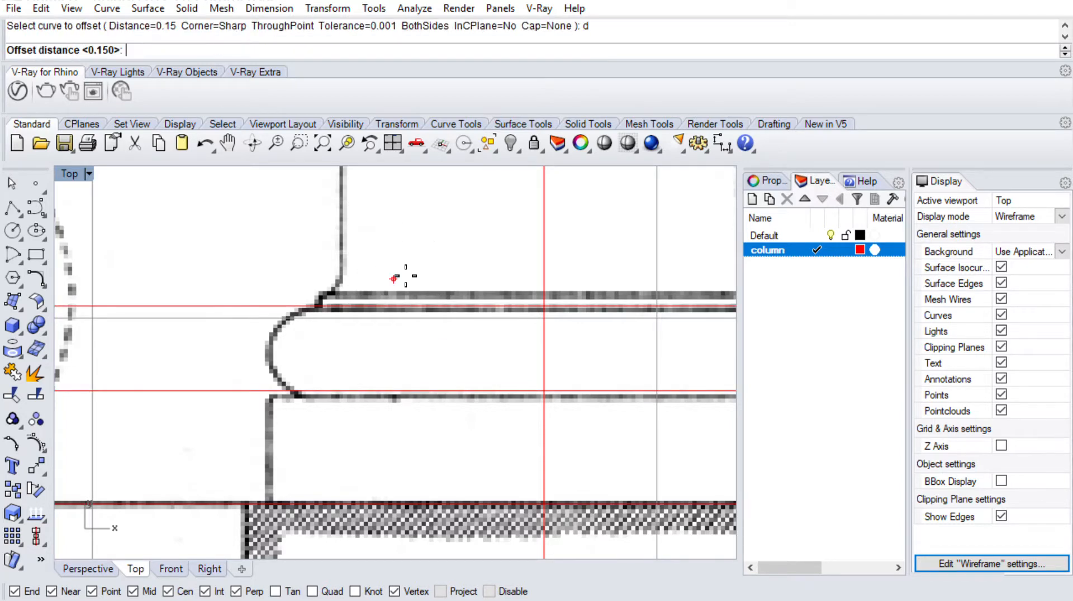
scroll(417, 294, "up", 2)
left_click(411, 310)
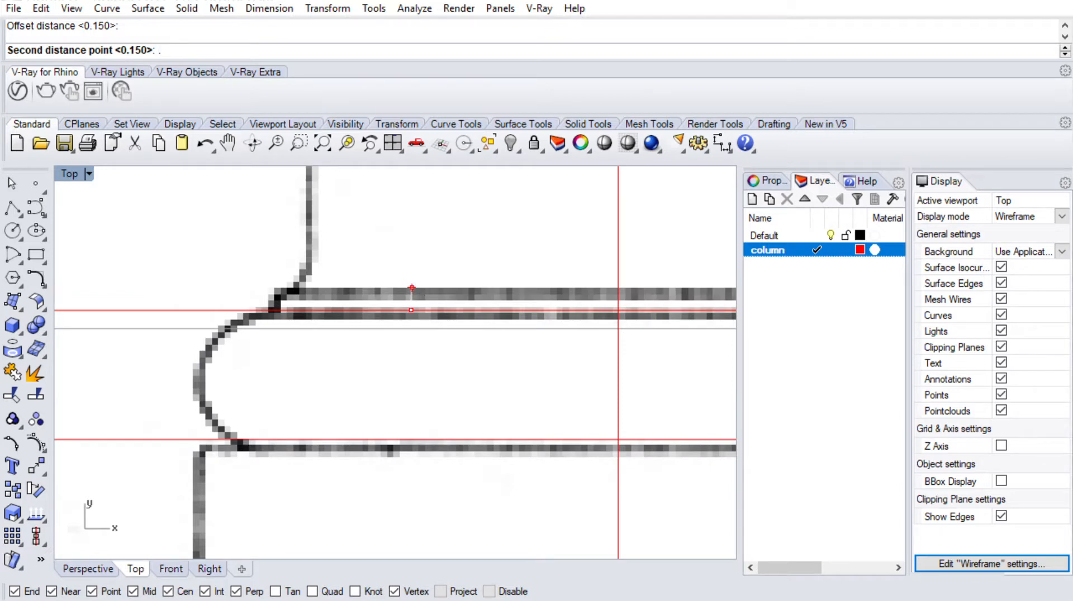
type(".025")
key("Return")
left_click(429, 233)
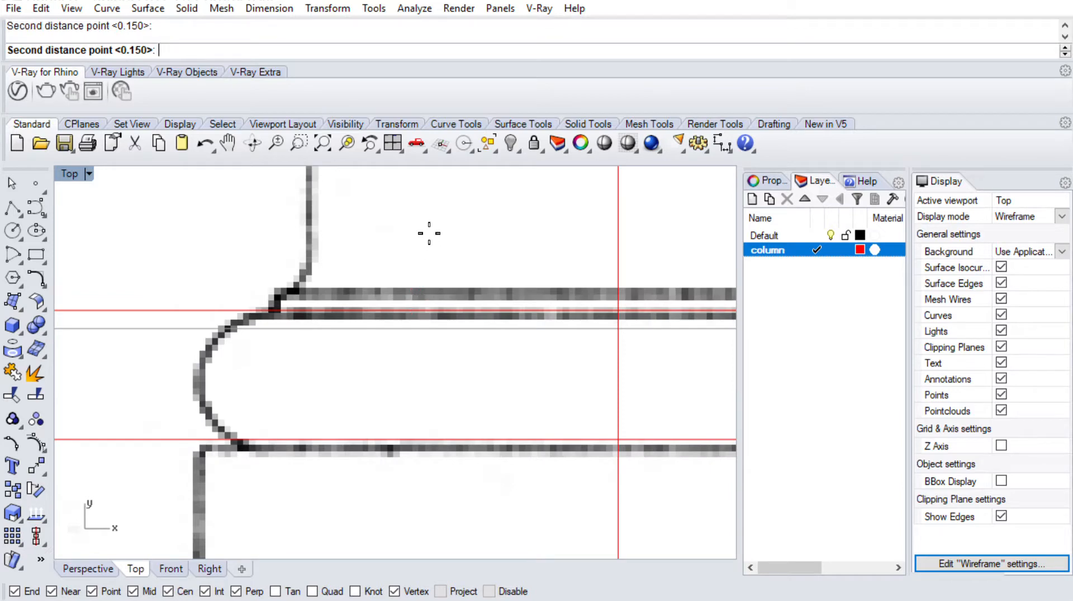
left_click(413, 309)
left_click(407, 218)
scroll(410, 240, "down", 15)
mouse_move(412, 234)
right_mouse_down()
mouse_move(441, 343)
mouse_move(525, 369)
mouse_move(371, 434)
right_mouse_up()
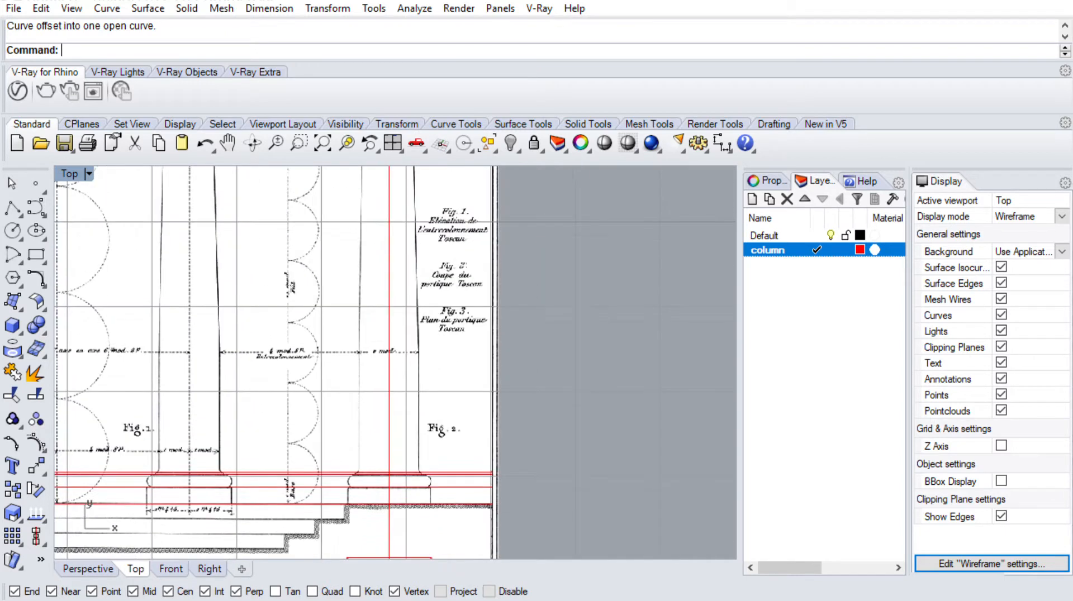
type("Offset")
key("Return")
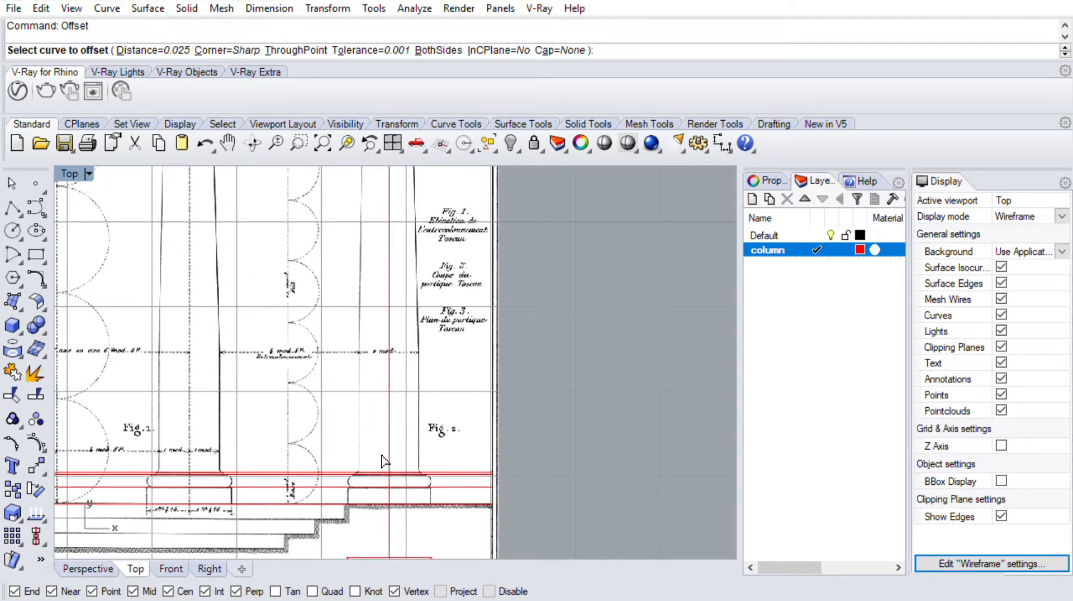
type("d")
key("Return")
left_click(375, 487)
right_click_drag(382, 410, 389, 543)
scroll(380, 216, "up", 12)
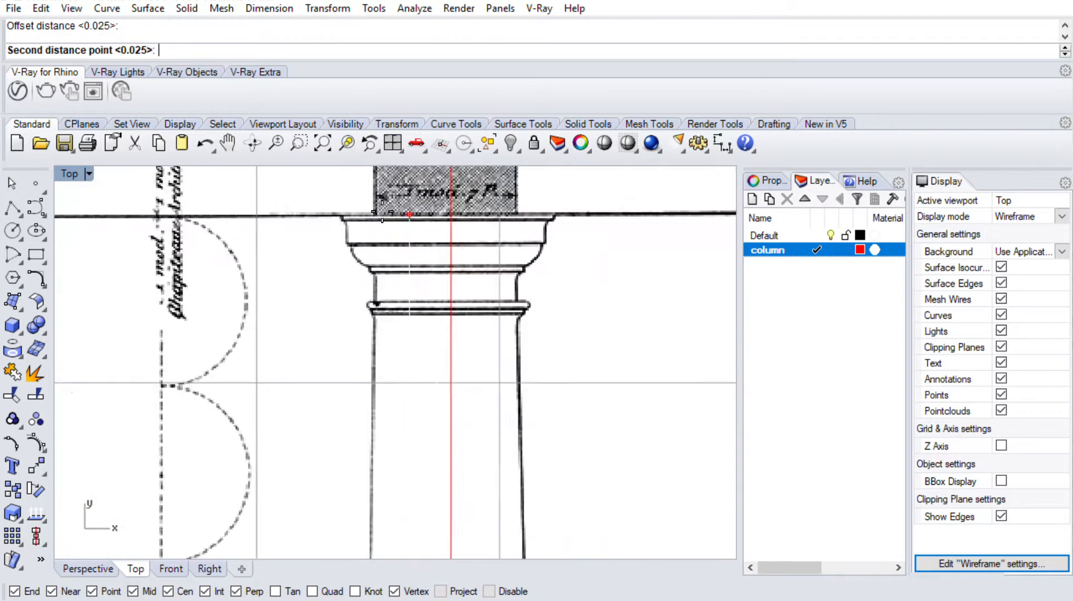
scroll(437, 212, "down", 10)
key("Escape")
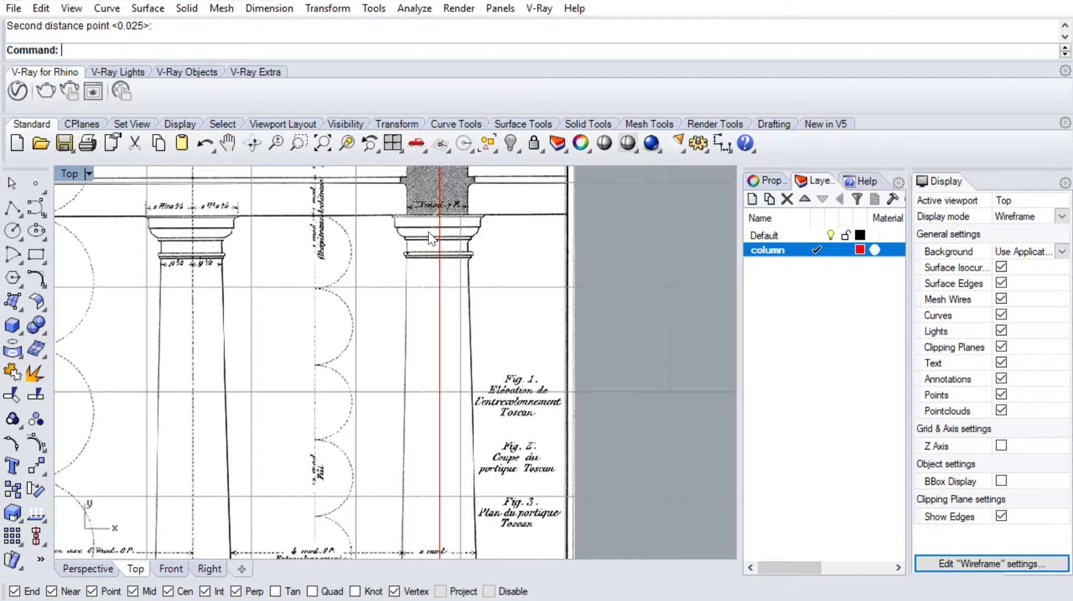
Offset the floor line upward by 5 to mark the top of the Fig. 2 column's capital
right_click_drag(430, 233, 422, 197)
type("Offset")
key("Return")
type("des InCPlane=No Cap=None )")
key("Return")
type("5")
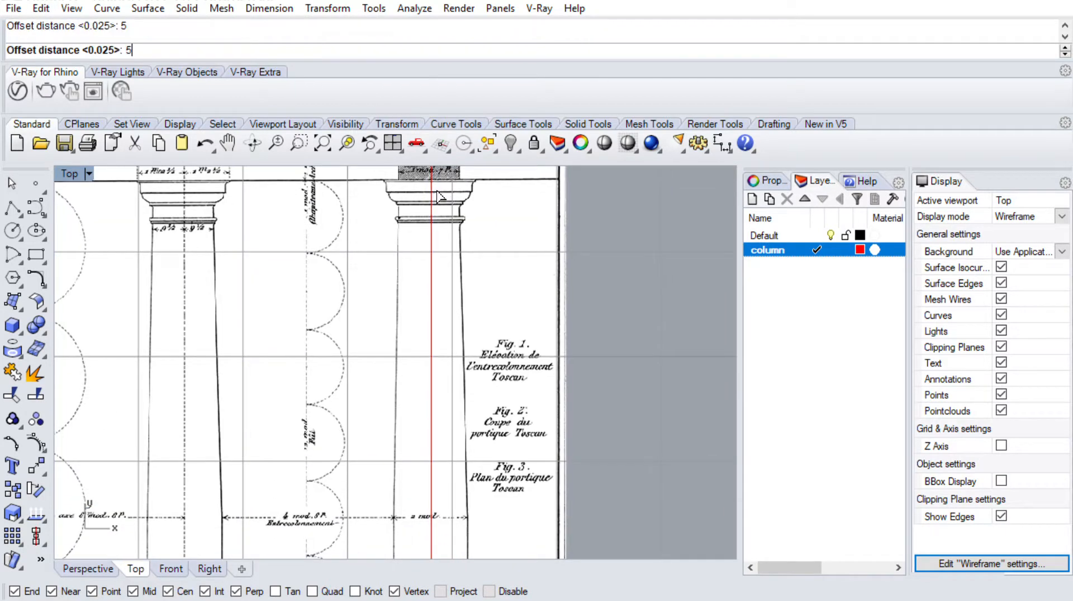
key("Return")
scroll(374, 360, "down", 8)
left_click(343, 448)
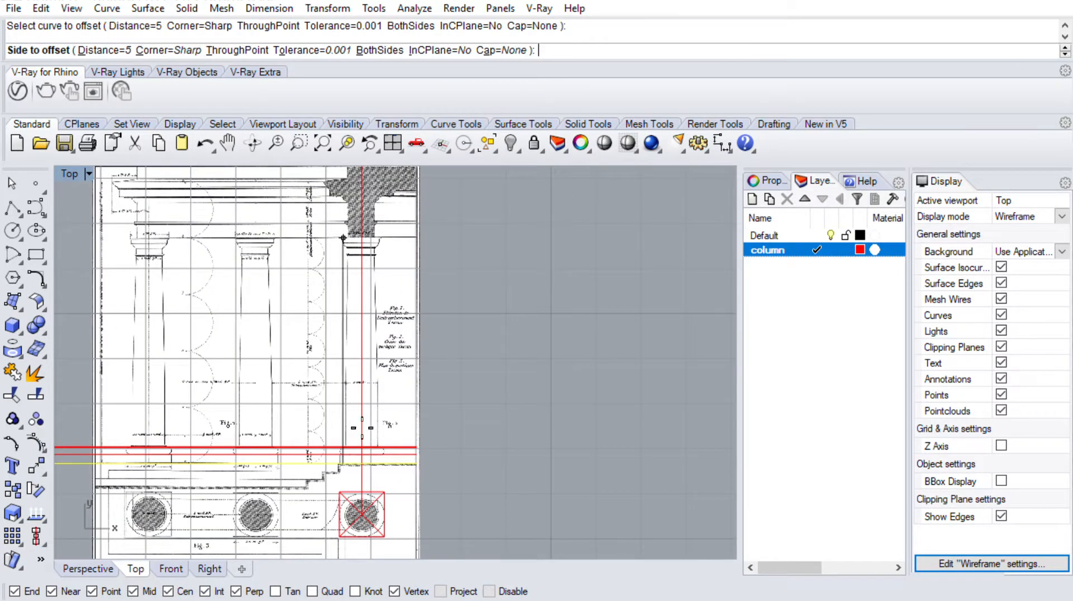
left_click(339, 235)
scroll(332, 216, "up", 10)
scroll(288, 215, "up", 4)
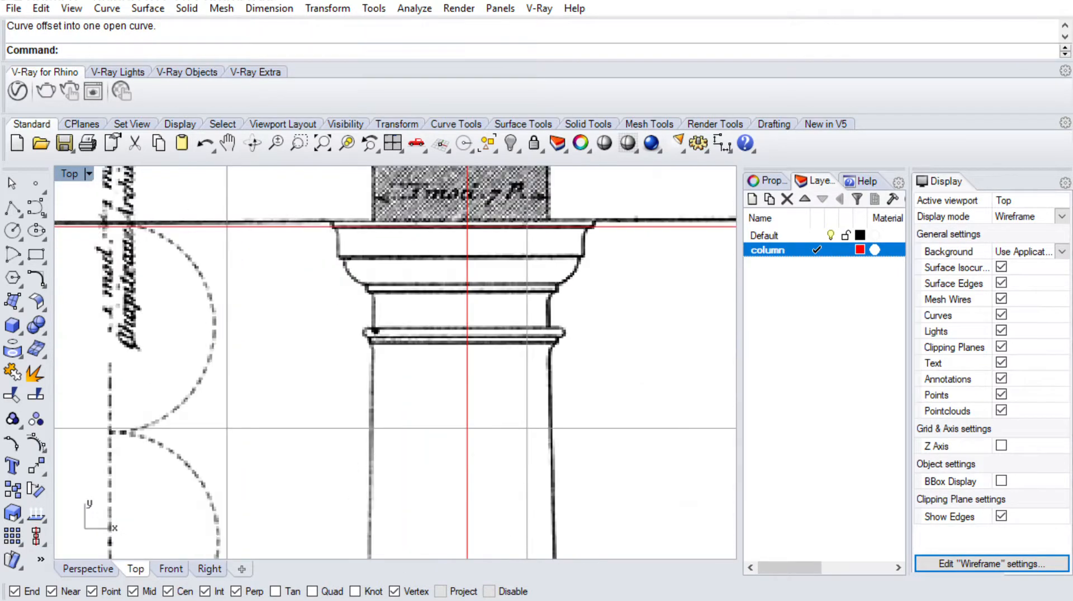
Offset the capital's top line downward by 0.025 to mark the thin fillet at the top of the abacus
type("Offset")
key("Return")
type("d")
key("Return")
type(".025")
key("Return")
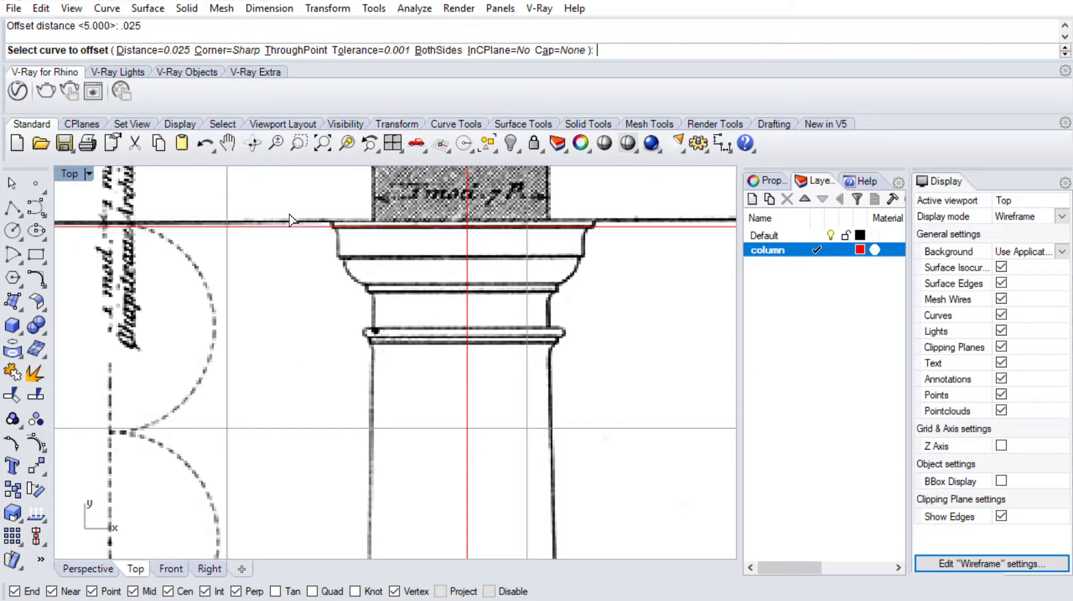
left_click(370, 226)
left_click(369, 236)
scroll(367, 213, "up", 3)
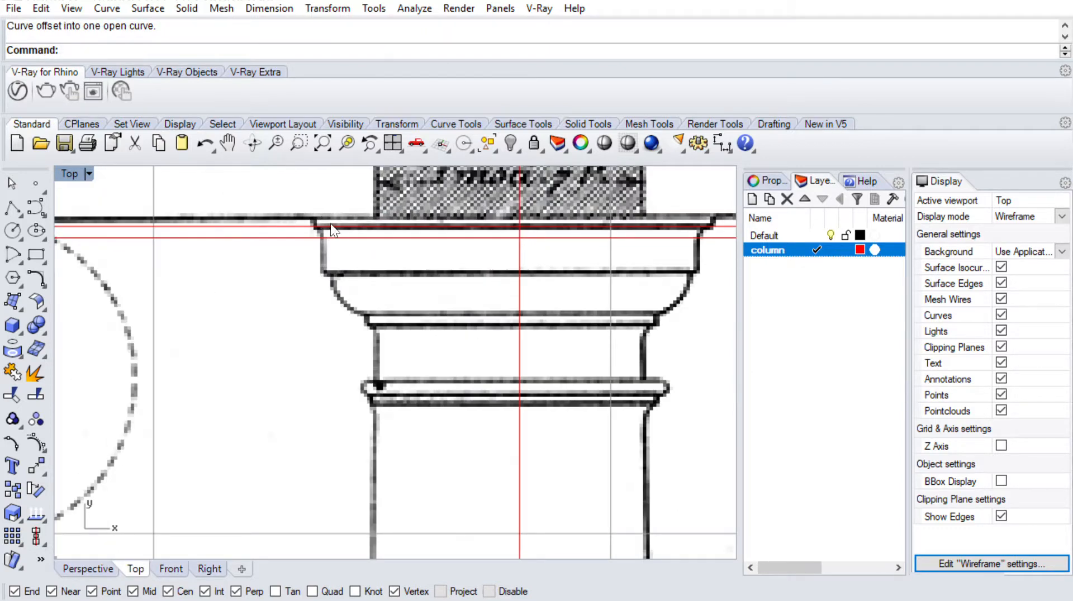
Offset the line below the abacus's thin top fillet downward by 0.15
key("Return")
type("d")
key("Return")
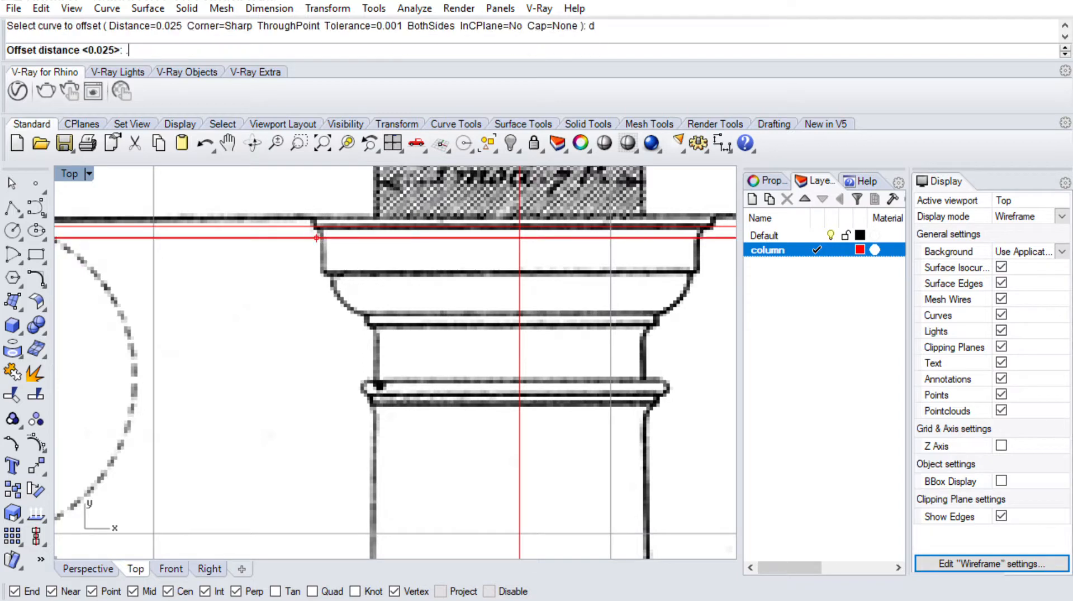
type(".15")
key("Return")
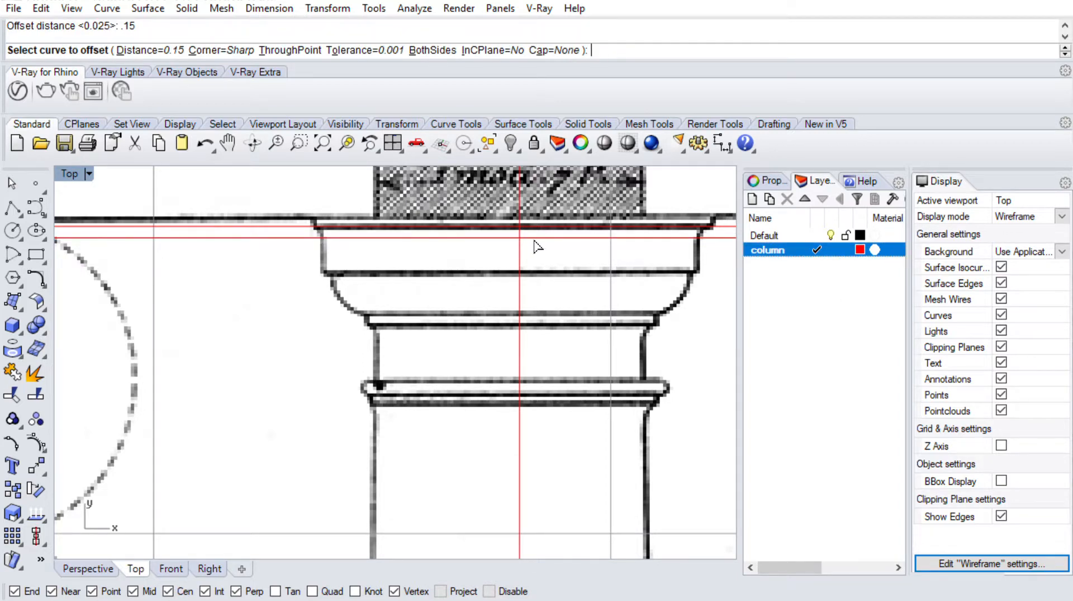
left_click(469, 237)
left_click(451, 257)
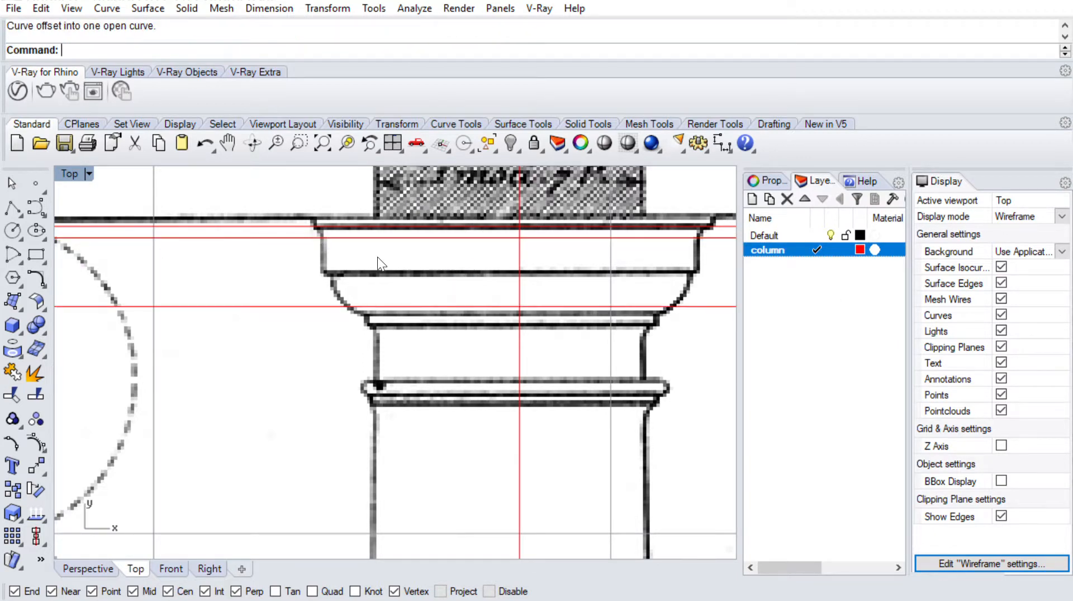
key("Return")
type("d")
key("Return")
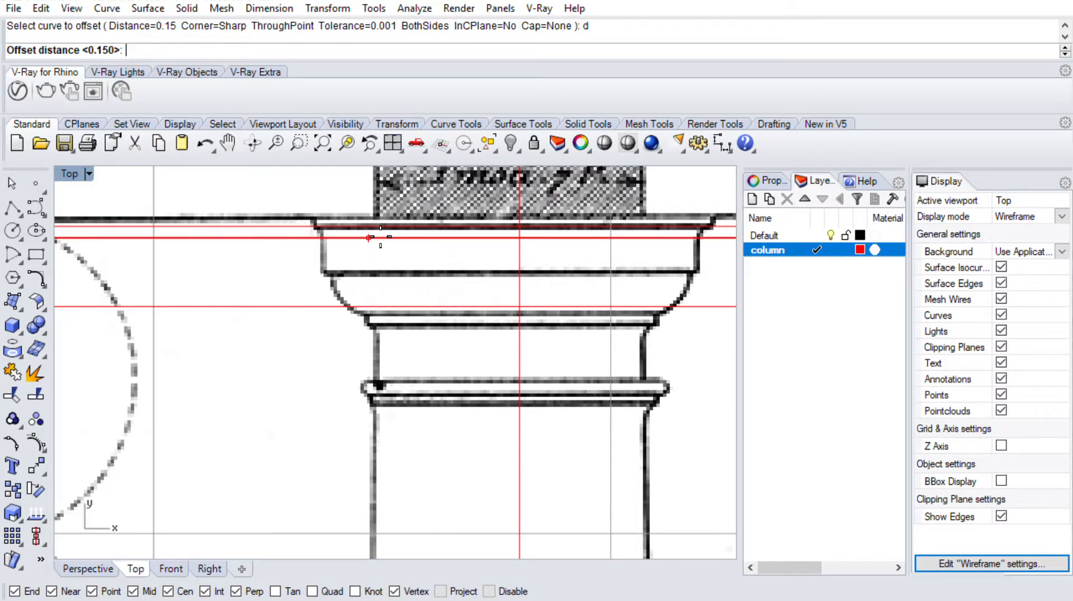
left_click(369, 238)
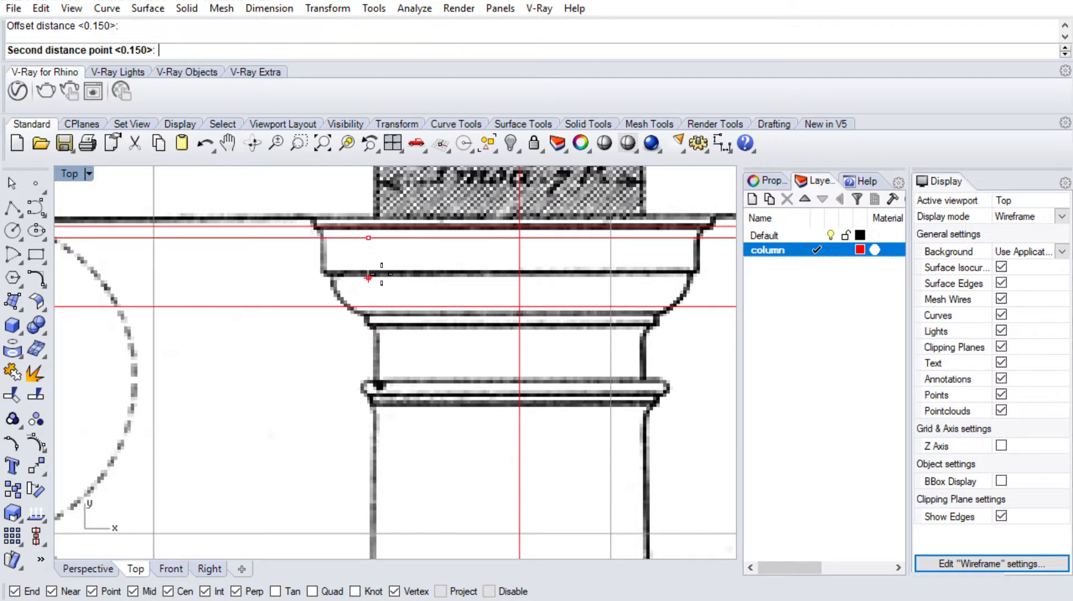
key("Escape")
Offset the line below the abacus's thin top fillet downward by 0.1 to mark the bottom of the abacus
type("of")
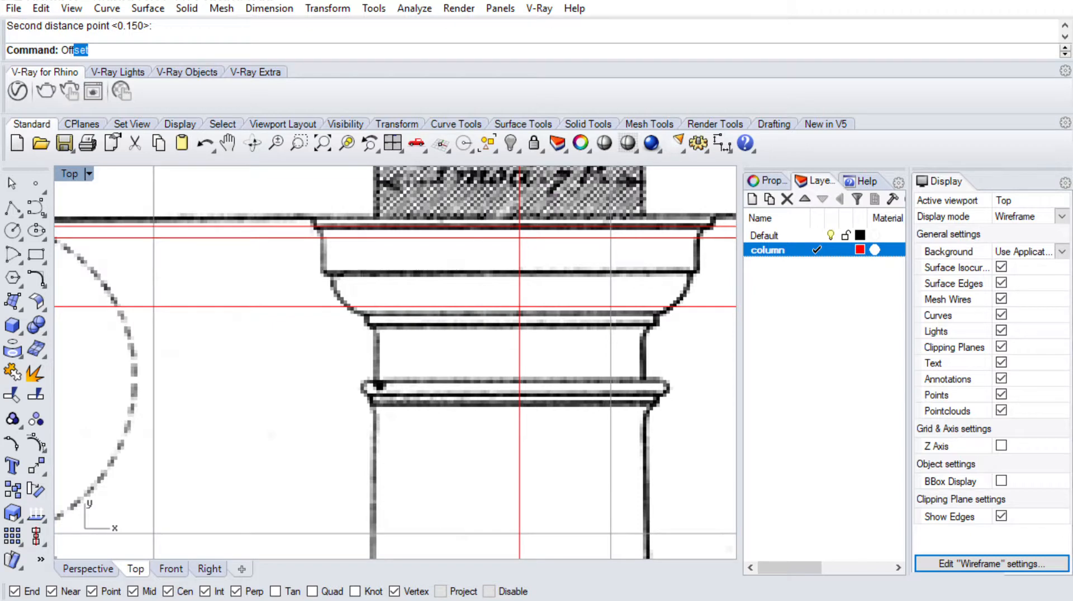
key("Return")
type("d")
key("Return")
type(".")
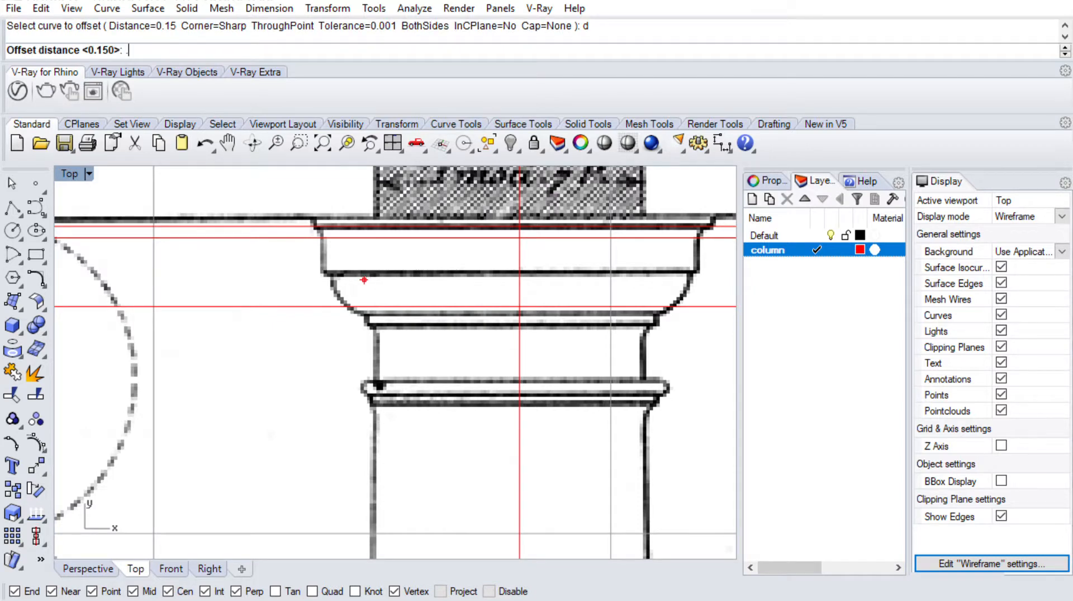
type("1")
key("Return")
left_click(367, 238)
left_click(386, 285)
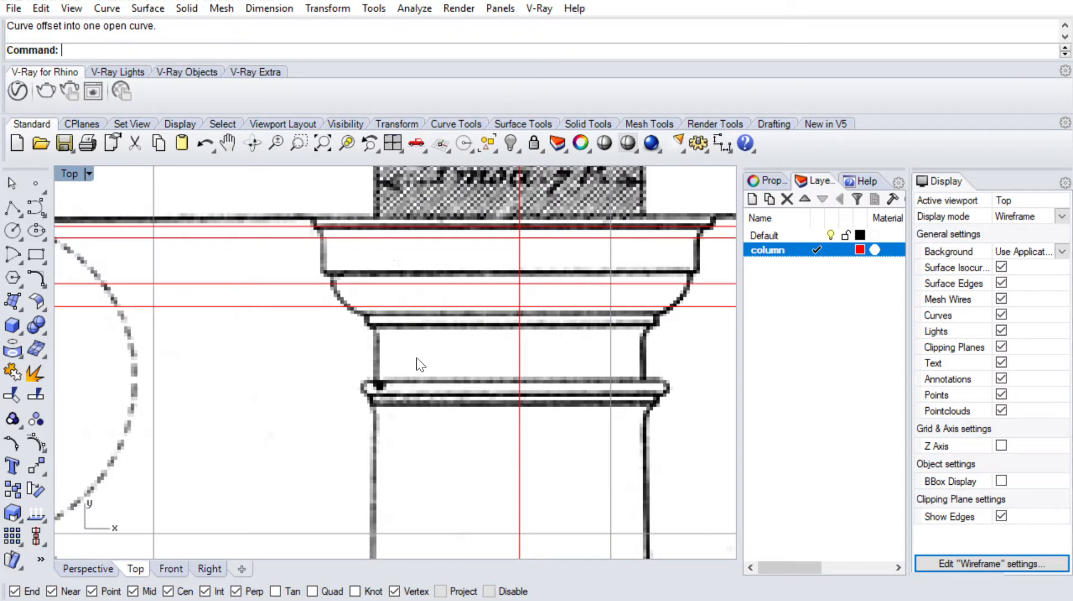
Delete the guide line that was offset by 0.15 near the bottom of the capital's rounded moulding
scroll(373, 257, "up", 4)
left_click(368, 258)
type("fillet")
key("Return")
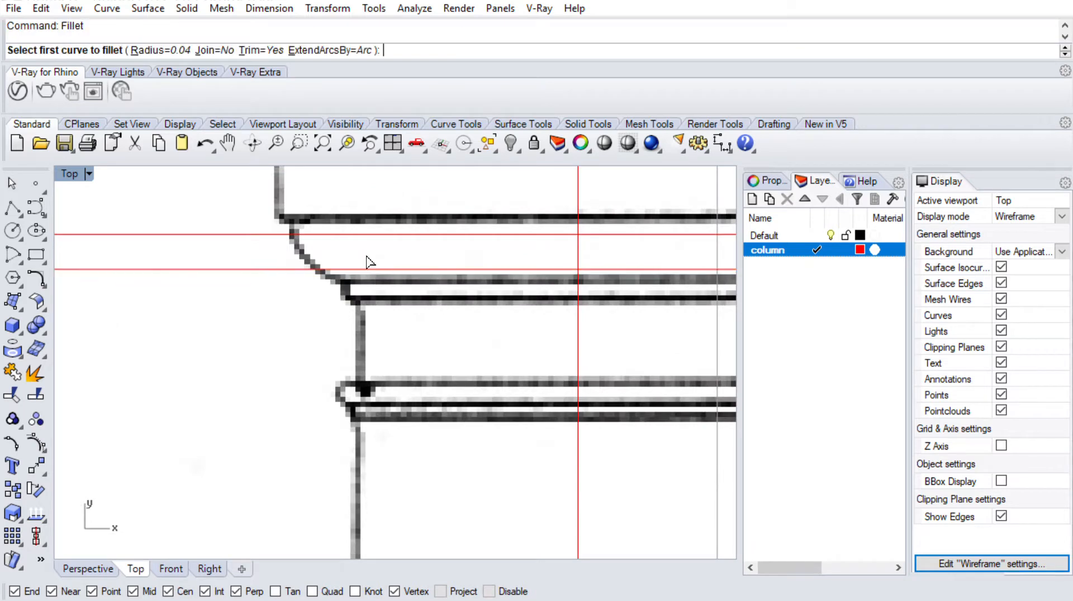
key("Escape")
left_click(367, 256)
type("Dd")
key("Return")
key("Escape")
left_click_drag(366, 256, 344, 240)
key("Delete")
type("Offset")
key("Return")
type("des InCPlane=No Cap=None ): d")
key("Return")
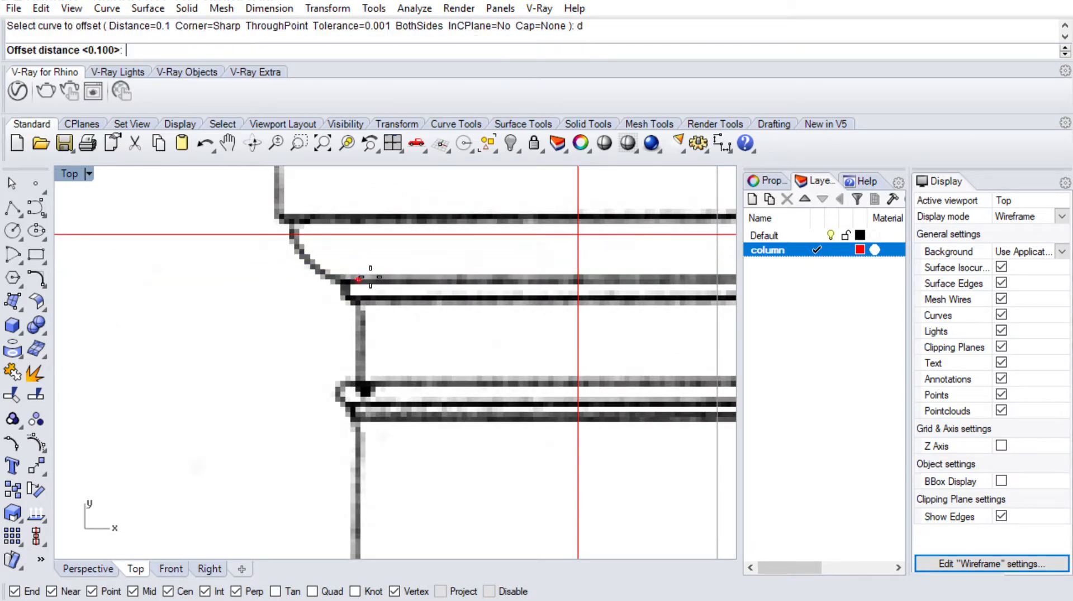
left_click(398, 243)
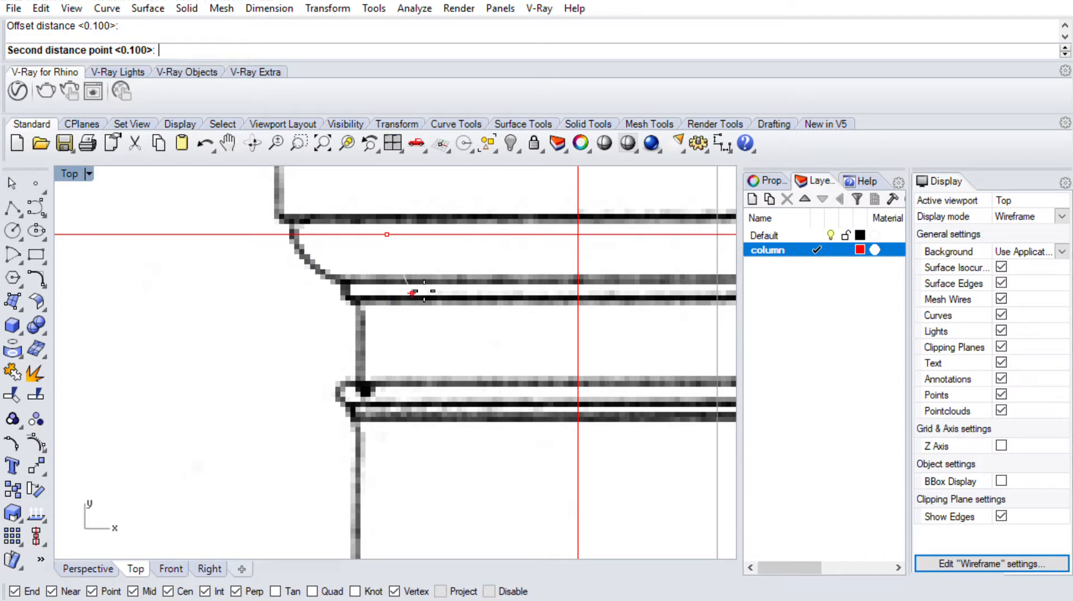
key("Escape")
key("Return")
type("d")
key("Return")
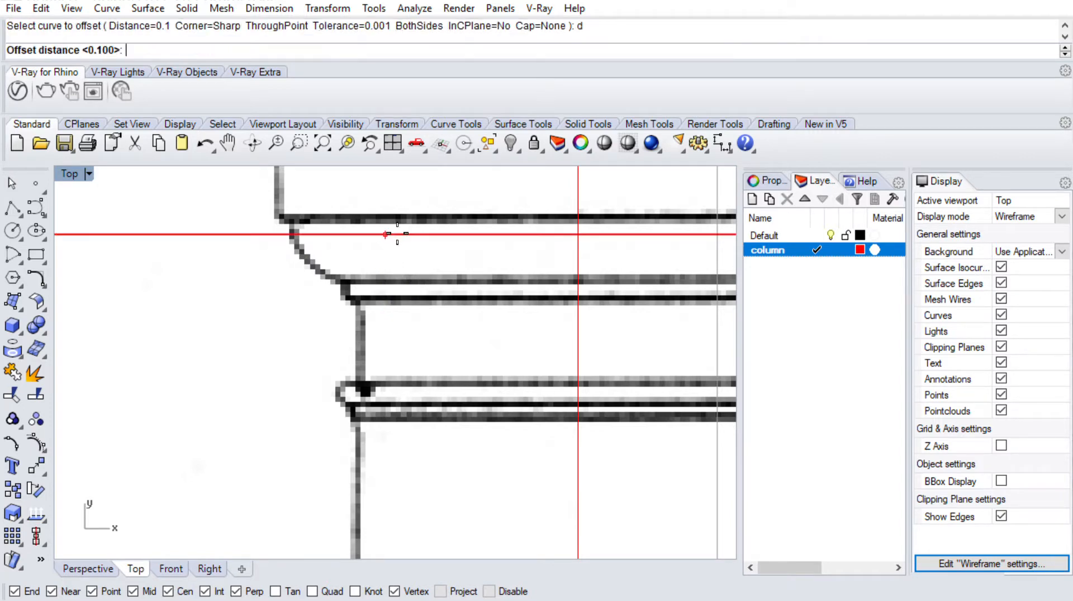
key("Escape")
Offset the abacus's bottom line downward by 0.1 to mark the underside of the small fillet above the neck
left_click(386, 235)
key("Return")
left_click(417, 313)
type("O")
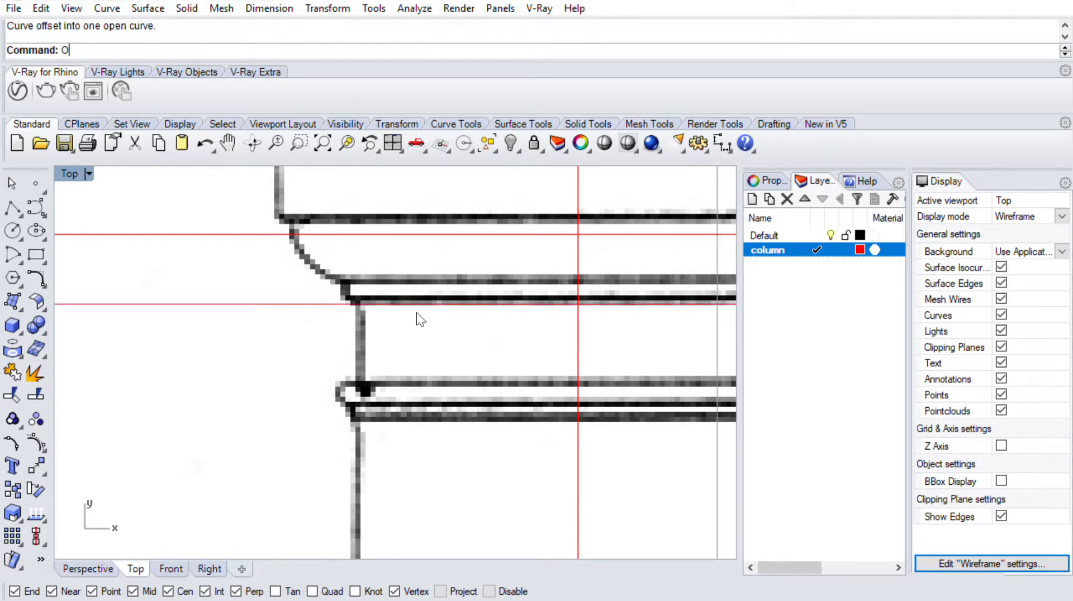
type("ffset")
key("Return")
type("des InCPlane=No Cap=None )")
key("Return")
type(".025")
key("Return")
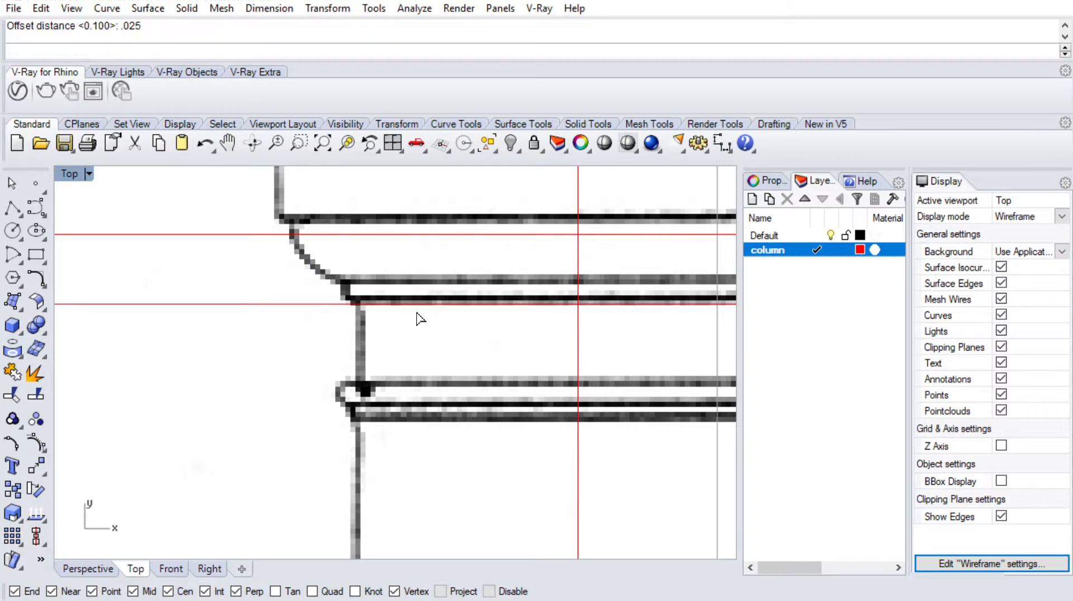
key("Escape")
Offset the small fillet's bottom line upward by 0.025 to mark its top below the rounded moulding
type("Offset")
key("Return")
type("des InCPlane=No Cap=None ): d")
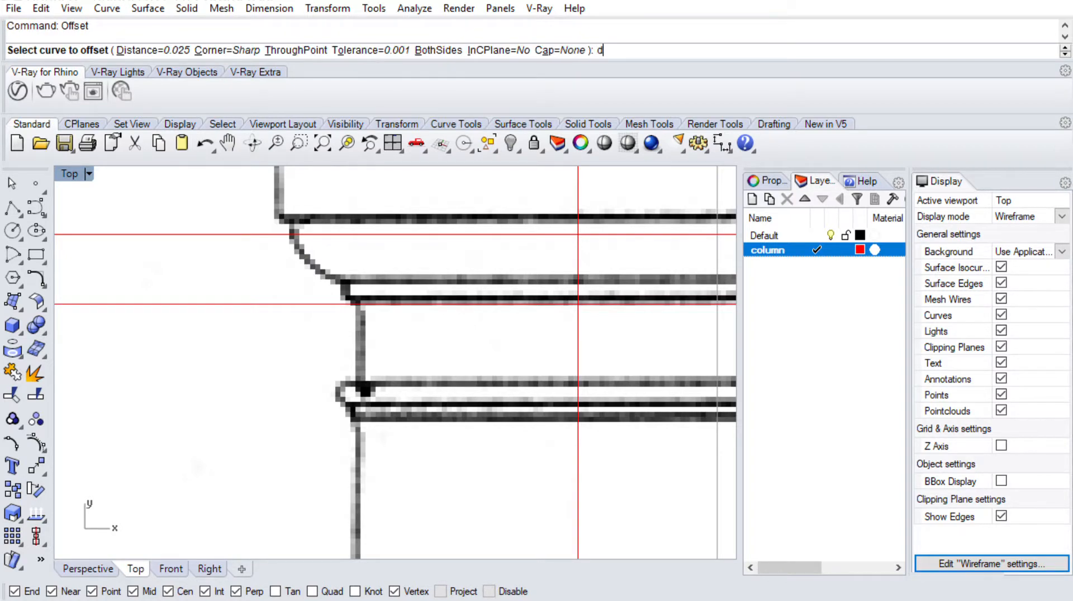
key("Return")
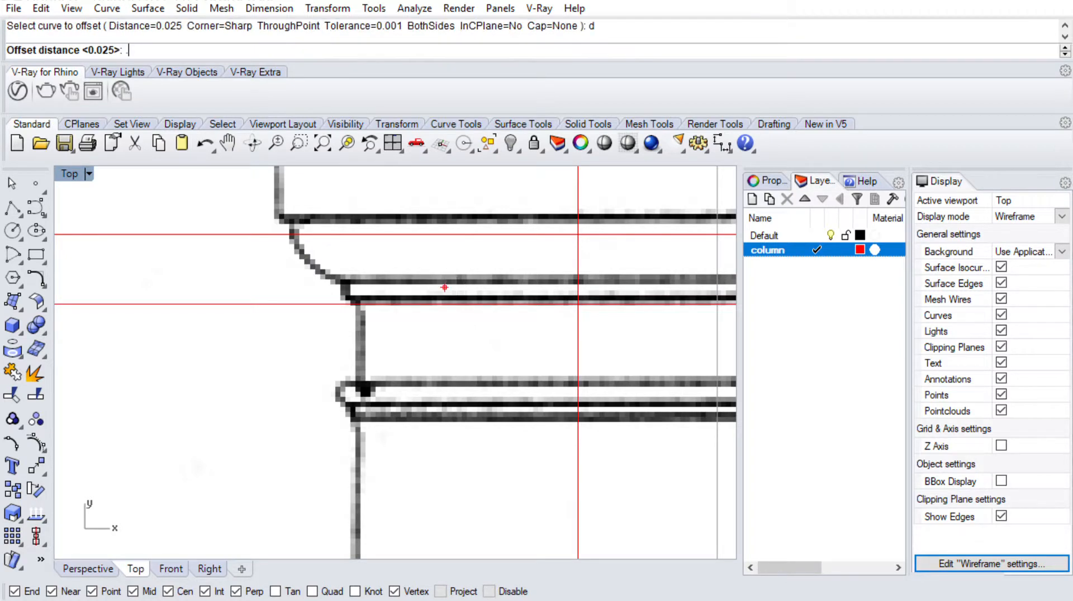
type(".025")
key("Return")
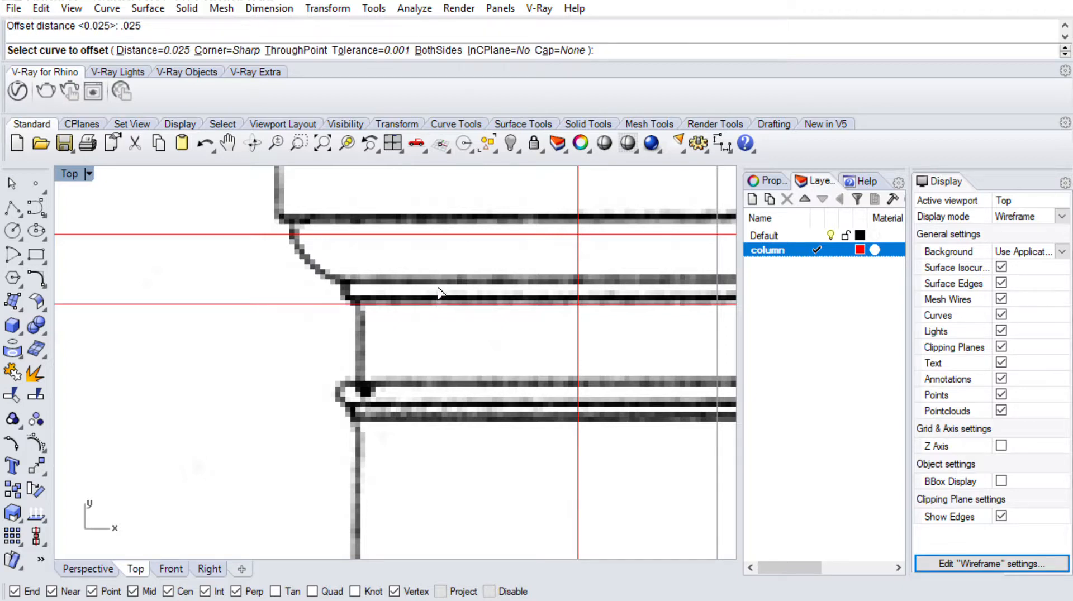
left_click(439, 303)
left_click(447, 268)
scroll(448, 251, "down", 4)
right_click_drag(469, 283, 458, 292)
key("Return")
type("d")
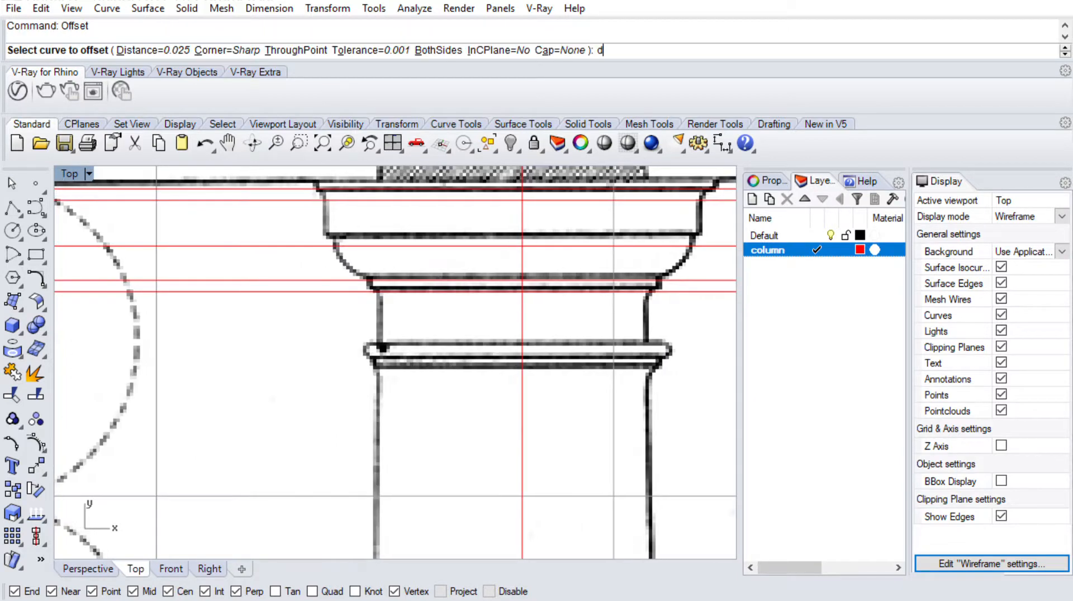
key("Return")
scroll(432, 285, "up", 3)
left_click(433, 285)
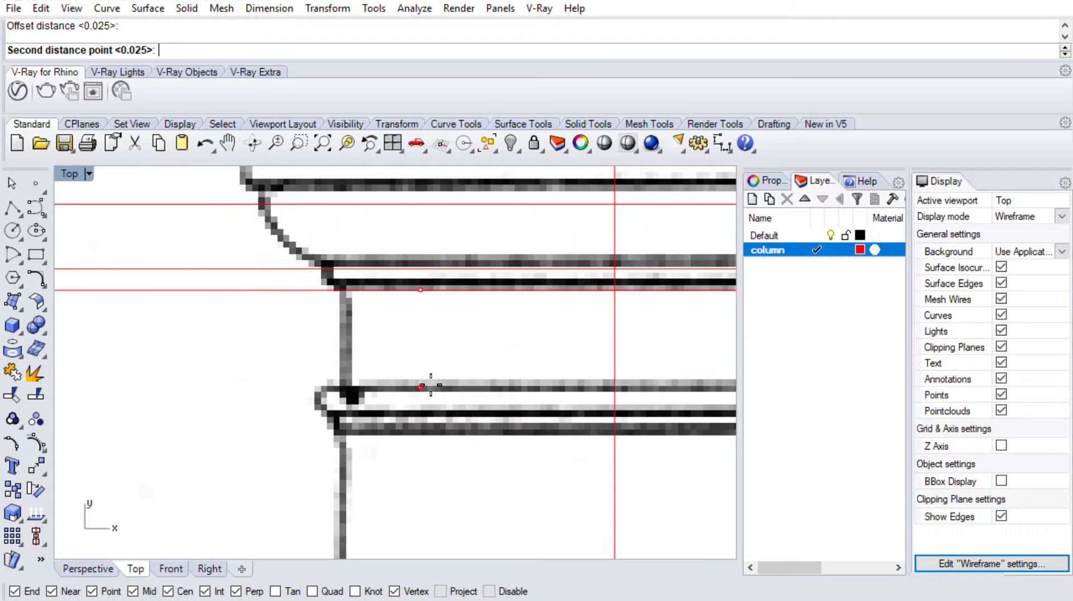
key("Escape")
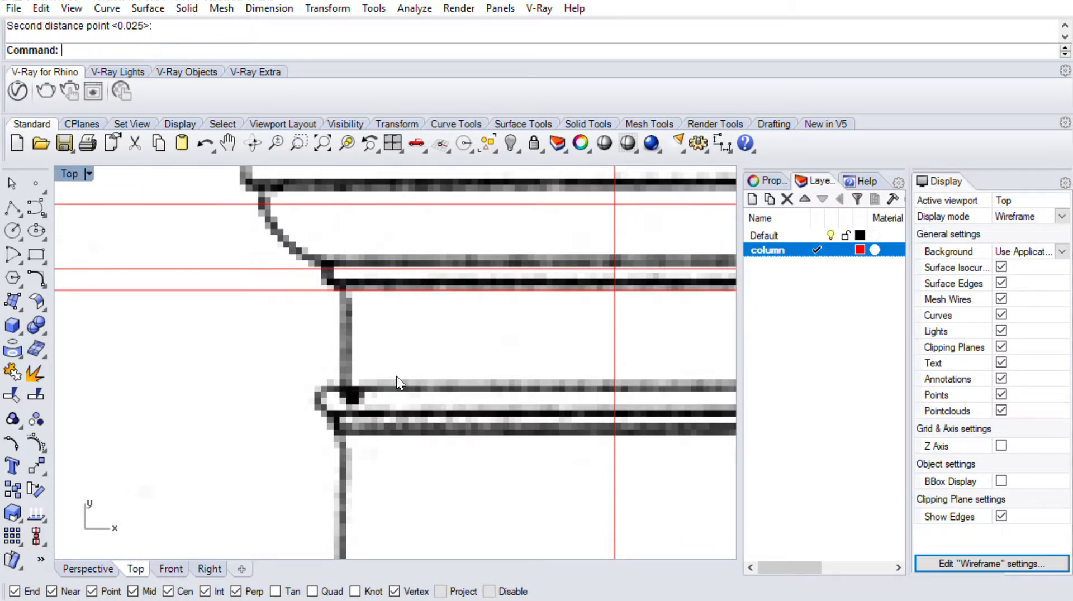
Offset the small fillet's bottom line downward by 0.1 to mark the bottom of the capital's neck
key("Return")
type("d")
key("Return")
type(".1")
key("Return")
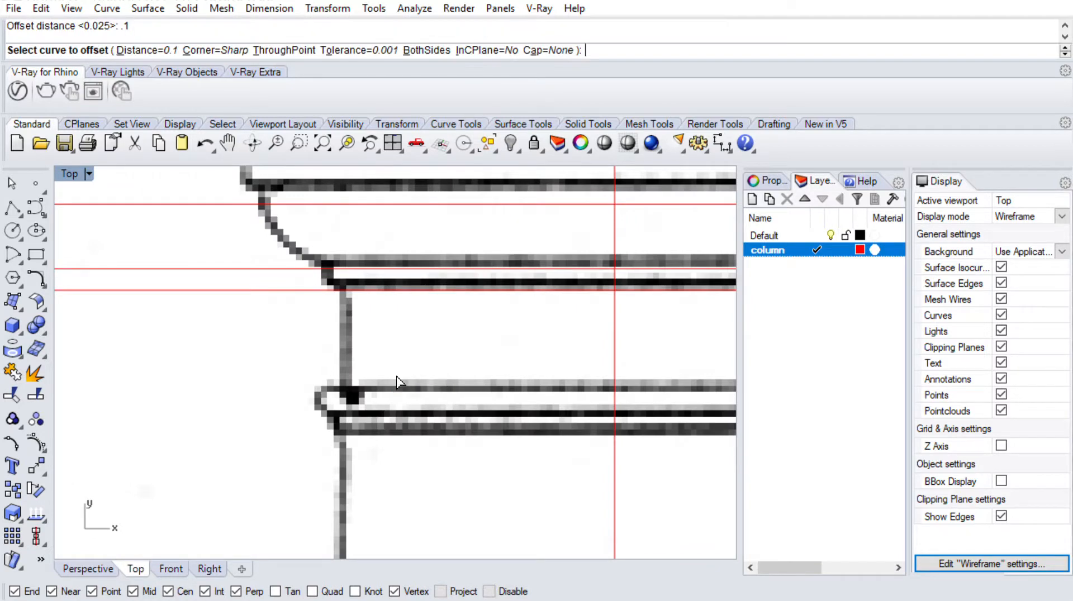
left_click(414, 290)
left_click(421, 372)
Offset the neck's bottom line downward by 0.025 to mark the thin rounded ring at the top of the shaft
scroll(422, 371, "down", 4)
scroll(422, 371, "down", 2)
right_click_drag(421, 371, 402, 350)
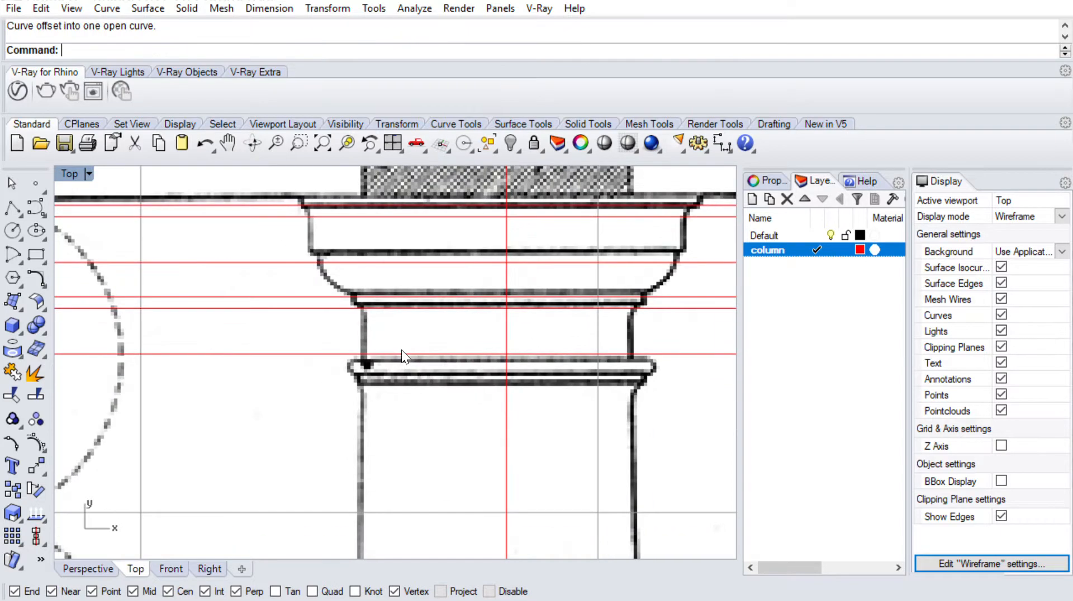
type("Offset")
key("Return")
type("des InCPlane=No Cap=None ): d")
key("Return")
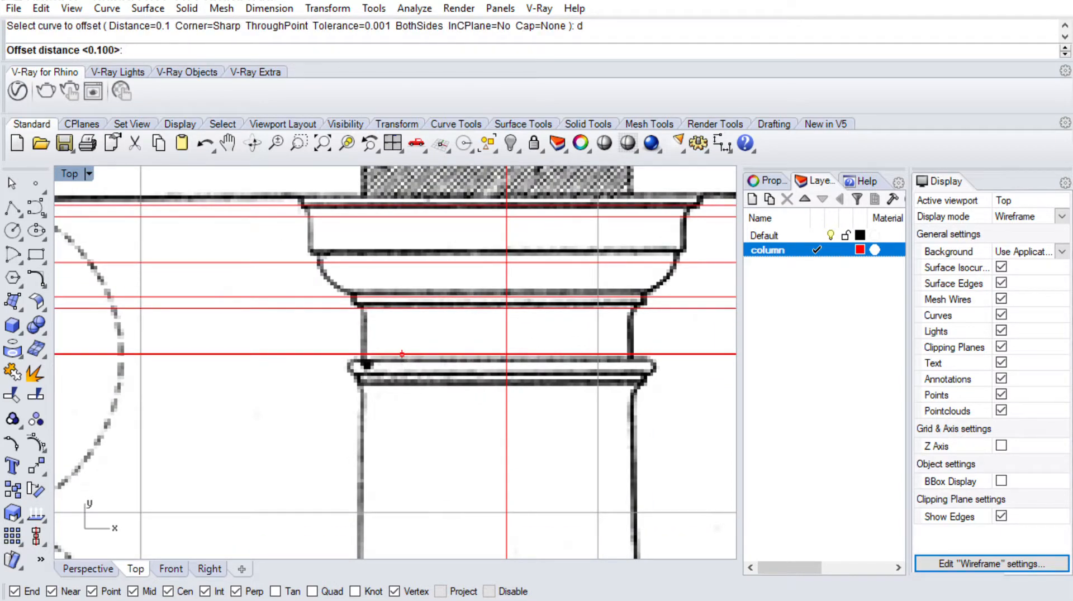
type(".025")
key("Return")
left_click(399, 354)
left_click(392, 365)
scroll(393, 362, "down", 2)
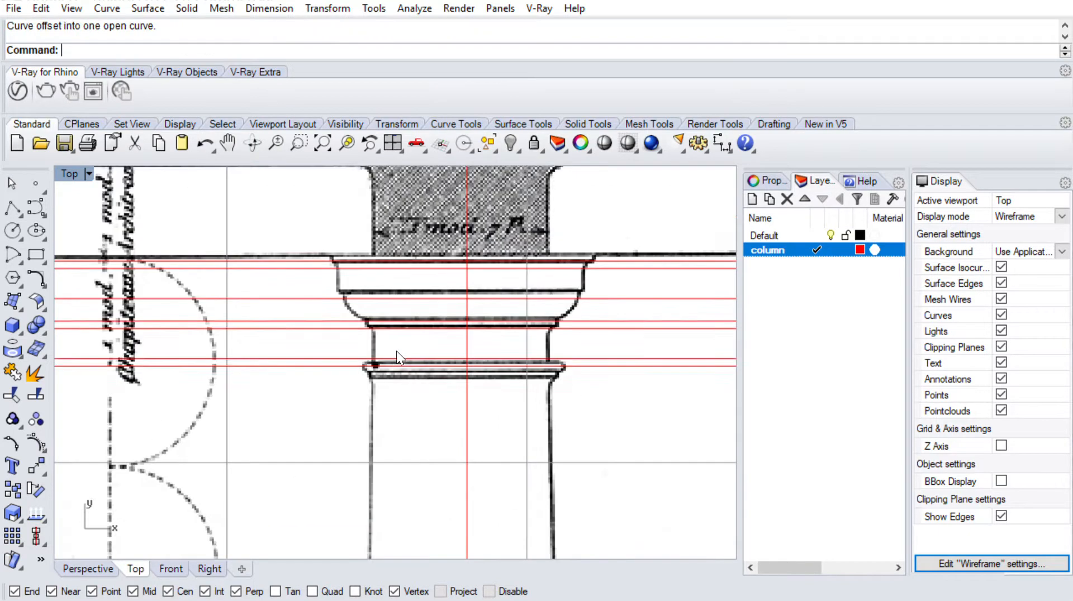
scroll(397, 351, "up", 3)
key("Return")
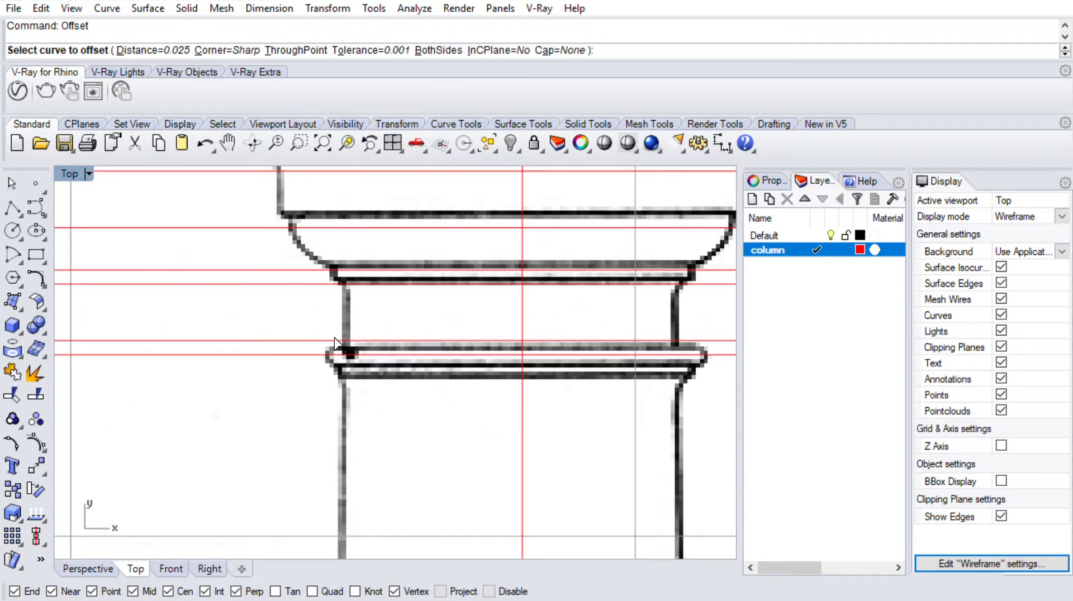
scroll(387, 363, "up", 4)
key("Return")
left_click(368, 350)
key("Escape")
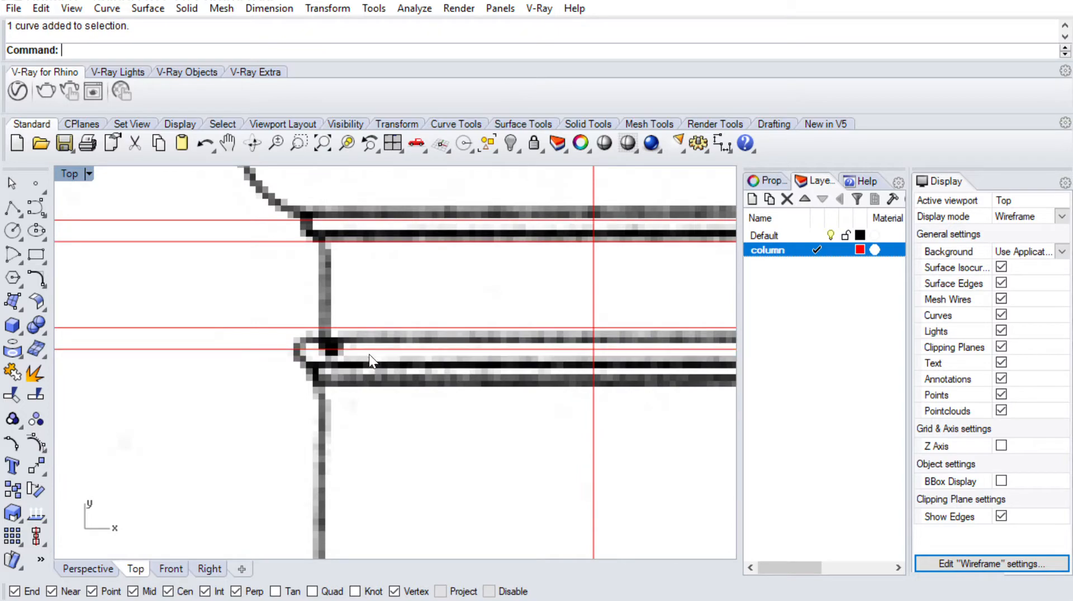
Offset the thin rounded ring's bottom line downward by 0.025 to mark the fillet at the top of the shaft
key("Return")
left_click(378, 337)
left_click(387, 355)
scroll(391, 324, "down", 5)
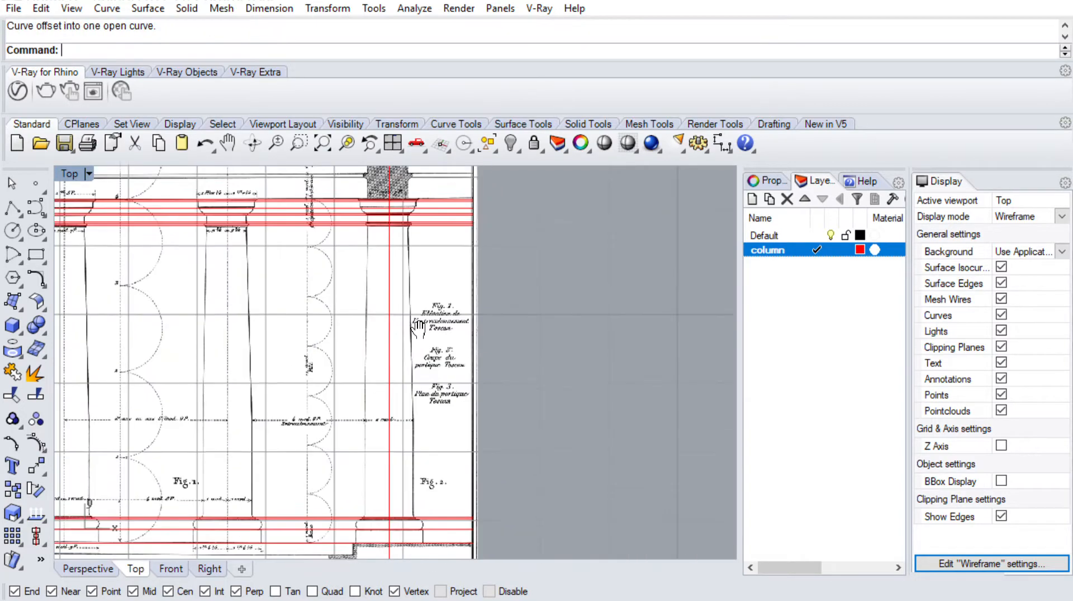
scroll(371, 398, "down", 2)
scroll(374, 488, "up", 8)
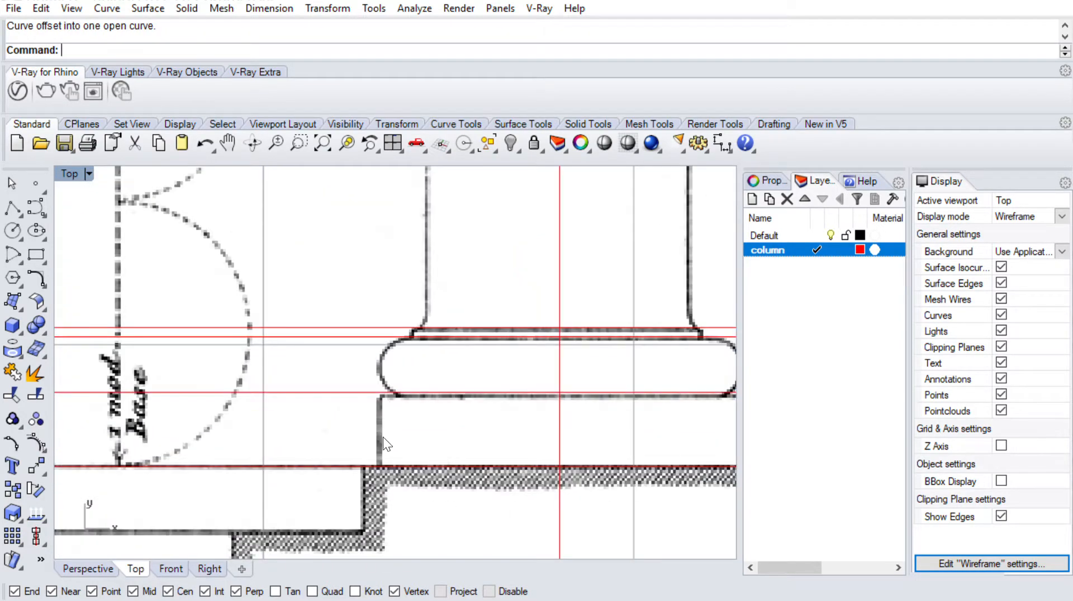
type("offset")
key("Return")
type("des InCPlane=No Cap=None ):")
key("Return")
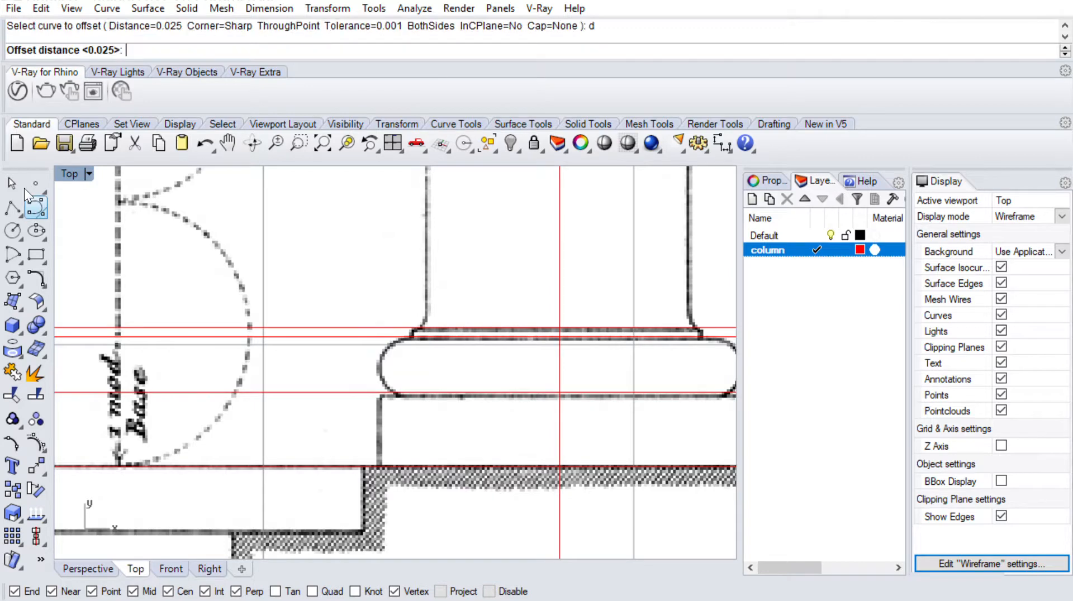
scroll(580, 427, "up", 2)
left_click(555, 430)
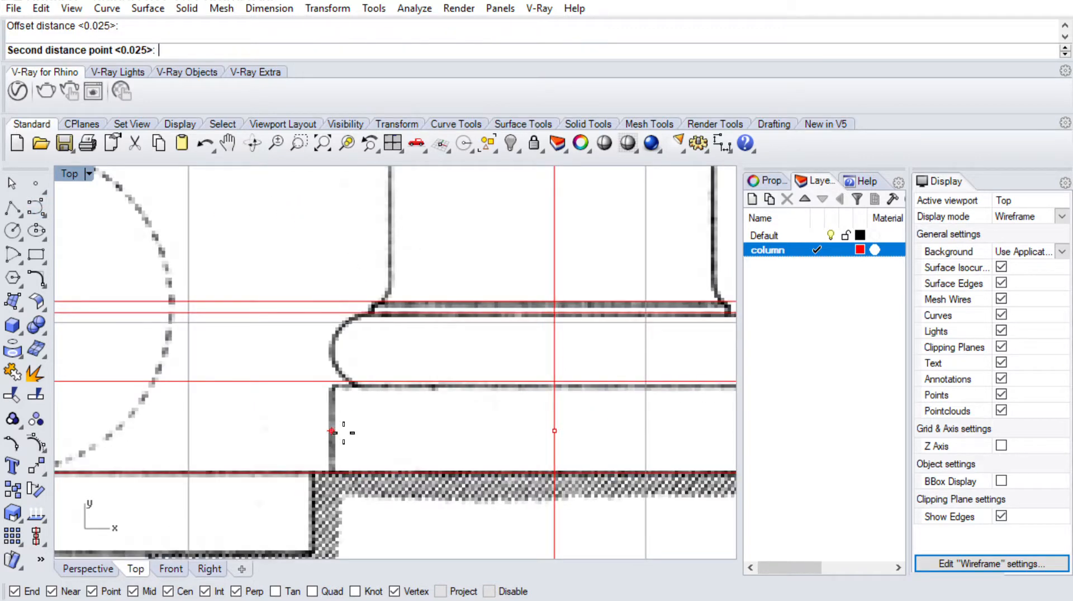
key("Escape")
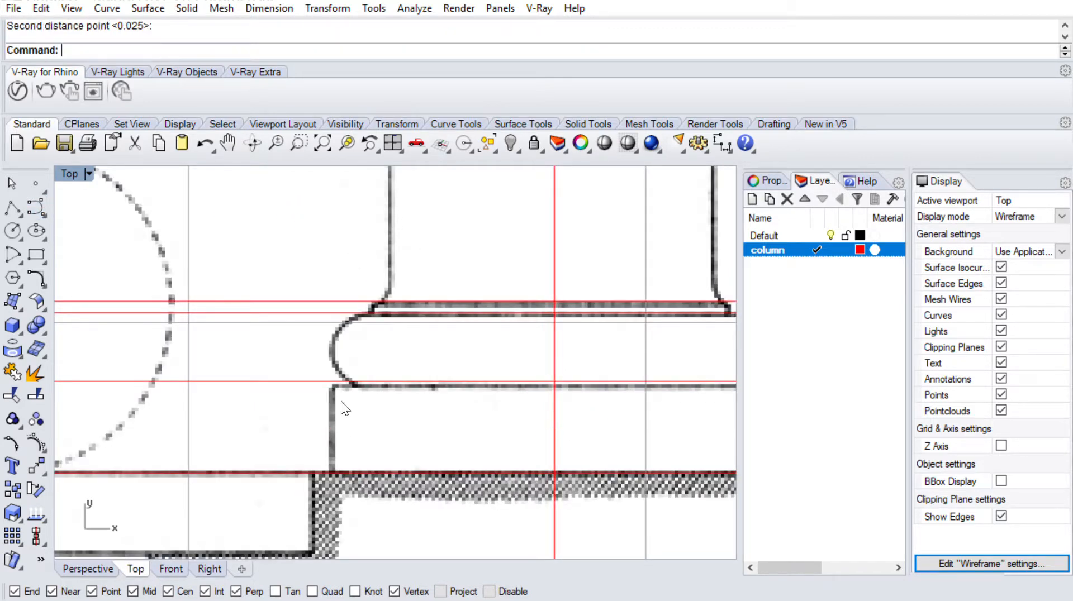
Offset the column's vertical centre line to the left by 0.5 to mark the plinth's outer side
type("offset")
key("Return")
type("d")
key("Return")
type(".")
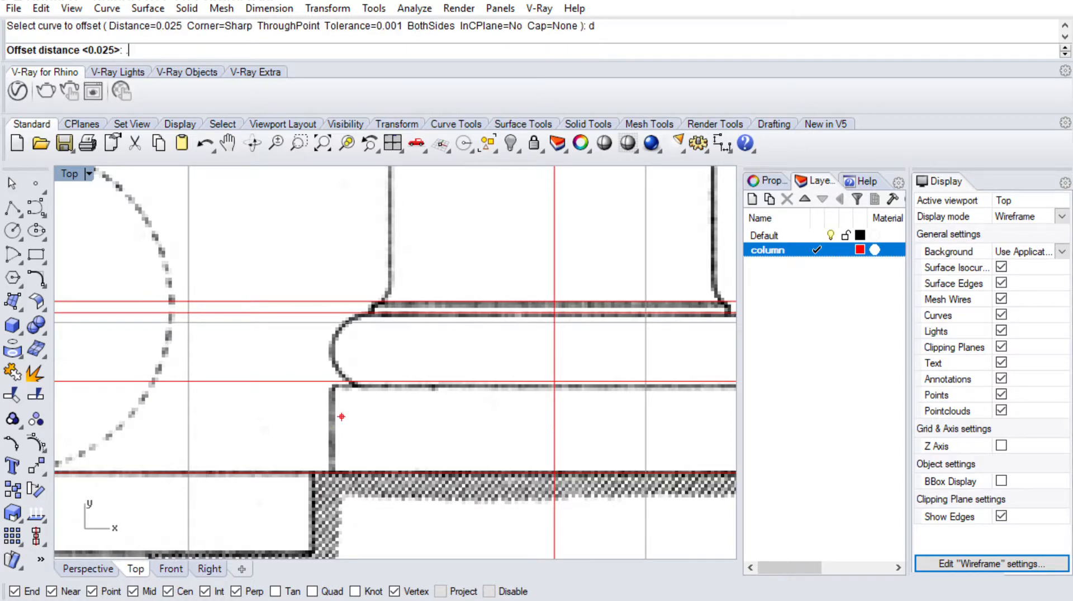
type("5")
key("Return")
left_click(555, 411)
left_click(305, 400)
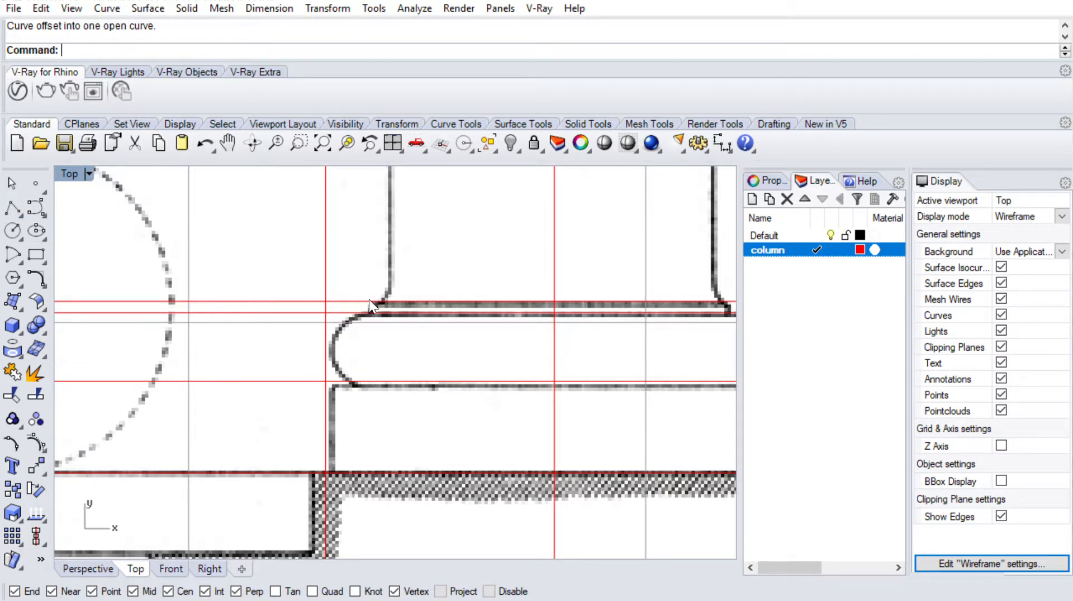
type("Offset")
key("Return")
type("d")
key("Return")
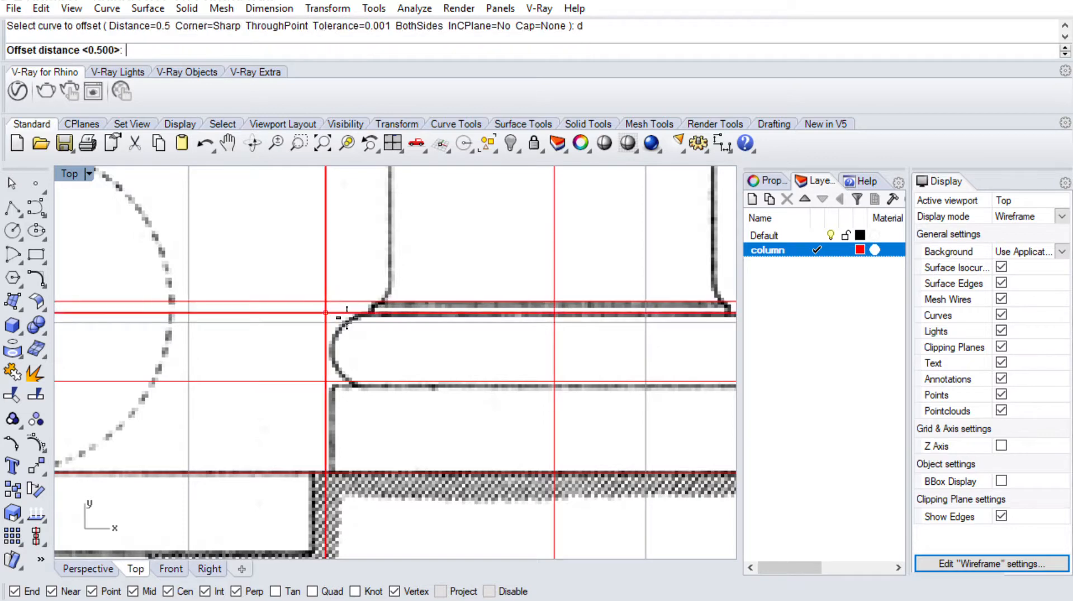
left_click(327, 313)
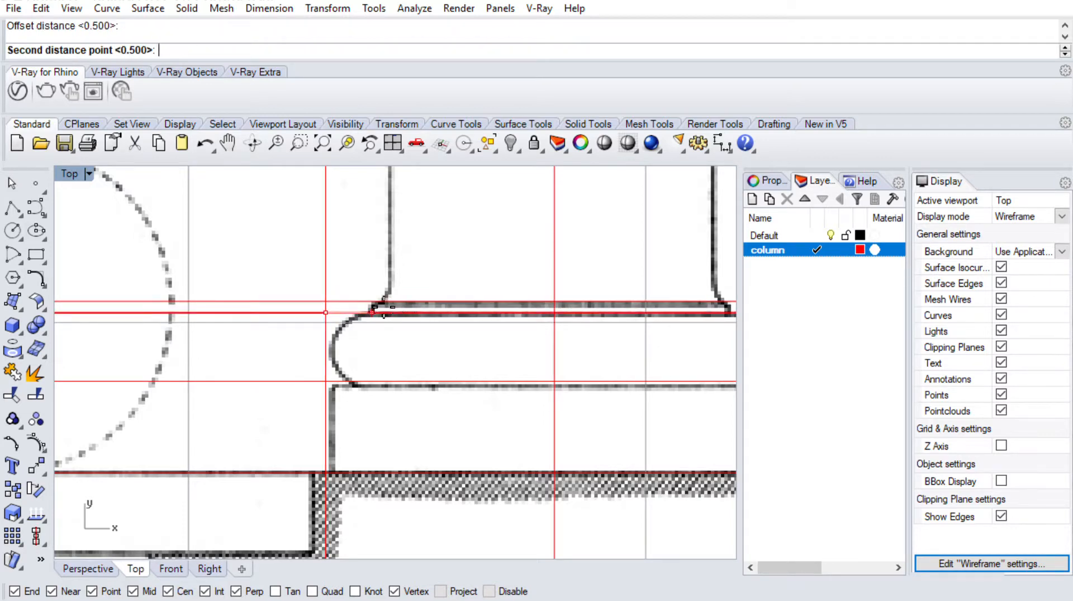
key("Escape")
Offset the plinth's outer side line inward by 0.1 to mark the side of the small fillet above the base's rounded moulding
key("Return")
type("d")
key("Return")
type(".")
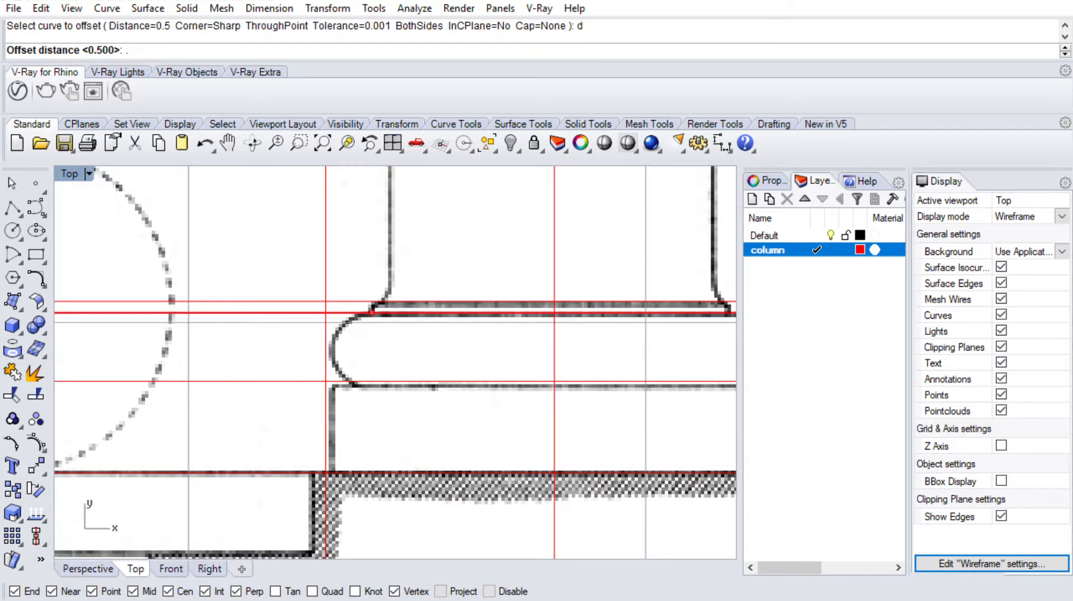
type("1")
key("Return")
left_click(322, 326)
left_click(344, 363)
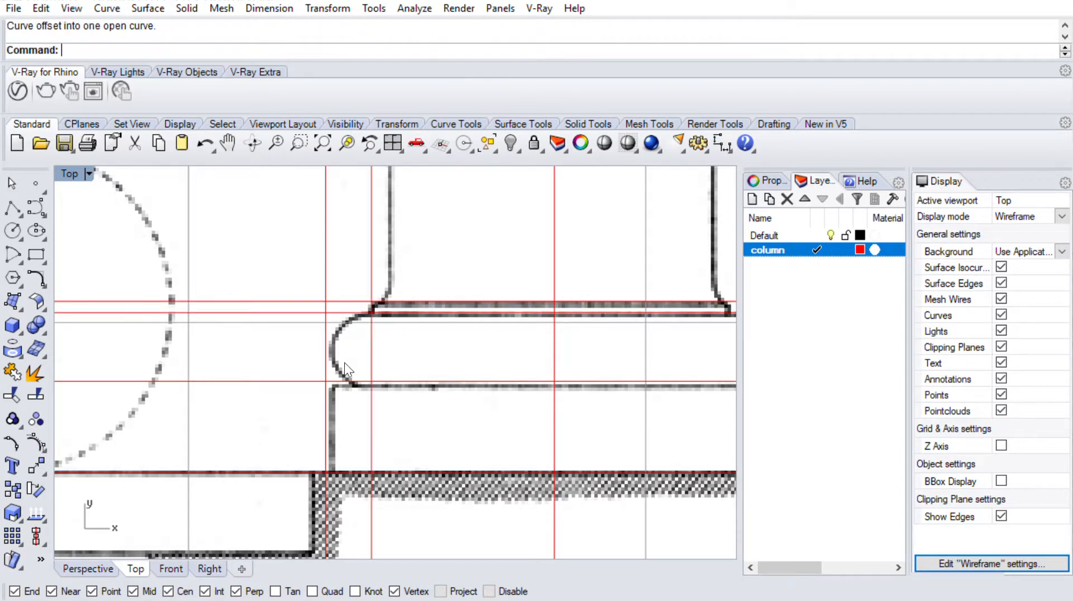
Compare the vertical guide lines with the plate's outlines at the base and up at the capital
right_click_drag(364, 351, 405, 347)
scroll(405, 348, "up", 2)
scroll(406, 351, "down", 4)
right_click_drag(409, 404, 354, 397)
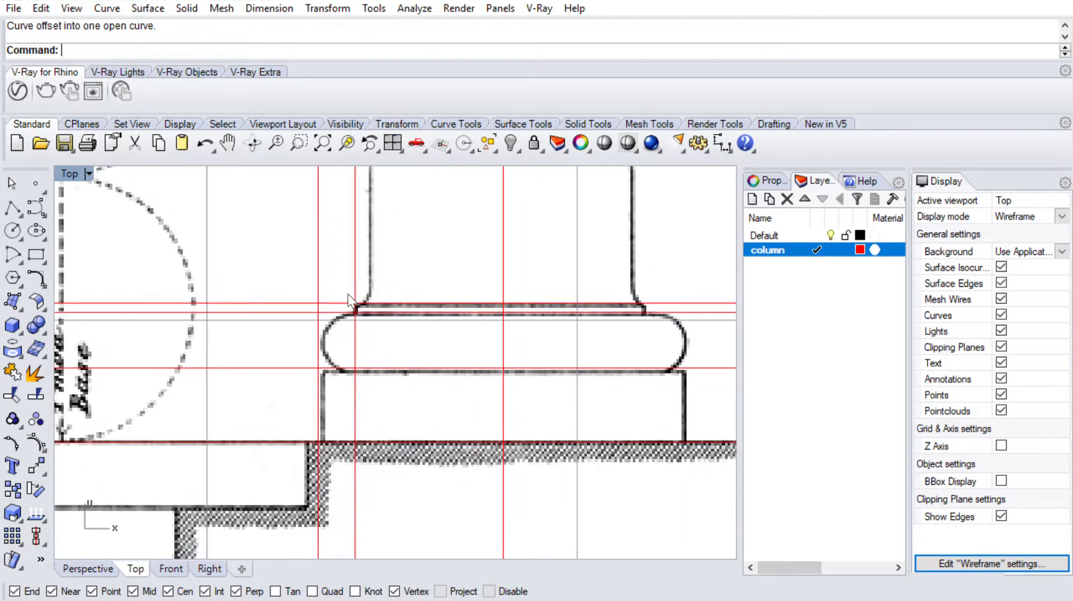
scroll(348, 294, "up", 3)
scroll(361, 432, "up", 2)
scroll(356, 421, "down", 6)
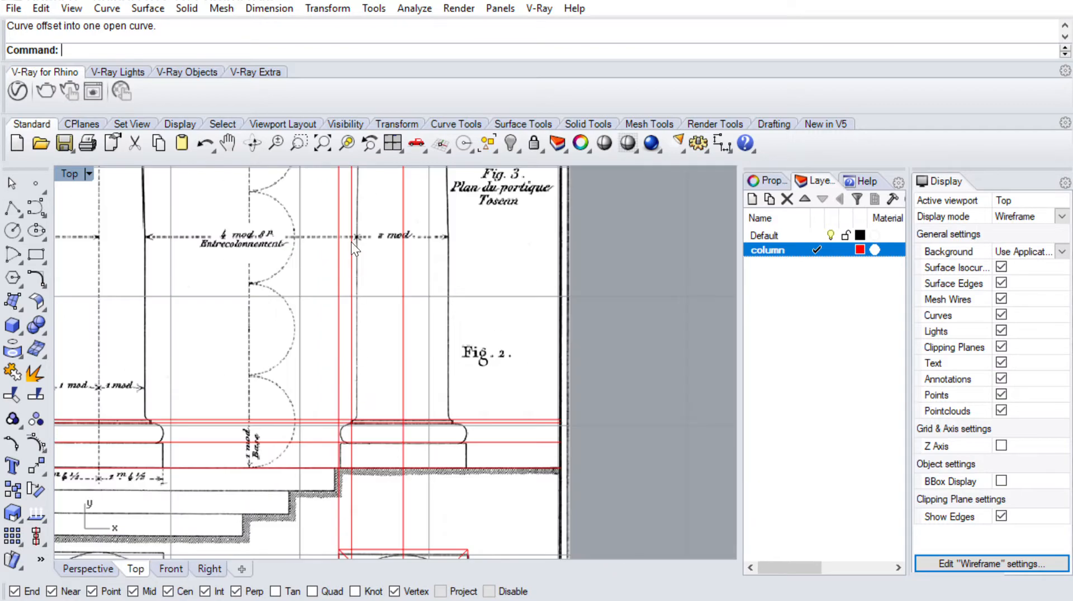
right_click_drag(351, 242, 354, 404)
right_click_drag(386, 291, 388, 464)
right_click_drag(347, 226, 377, 309)
scroll(374, 311, "up", 9)
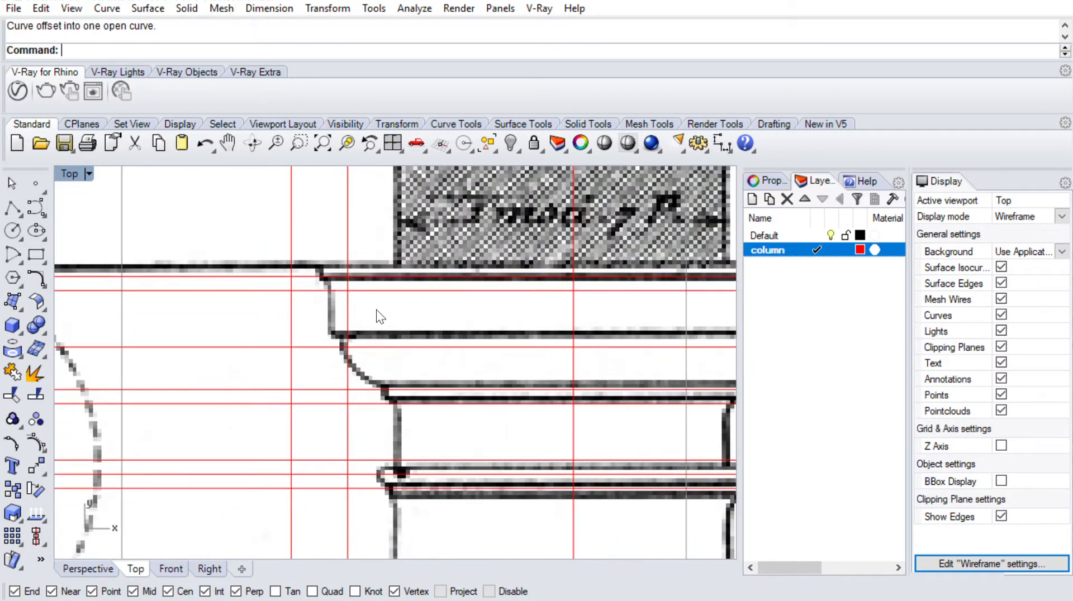
type("of")
key("Return")
type("d")
key("Return")
scroll(357, 288, "up", 2)
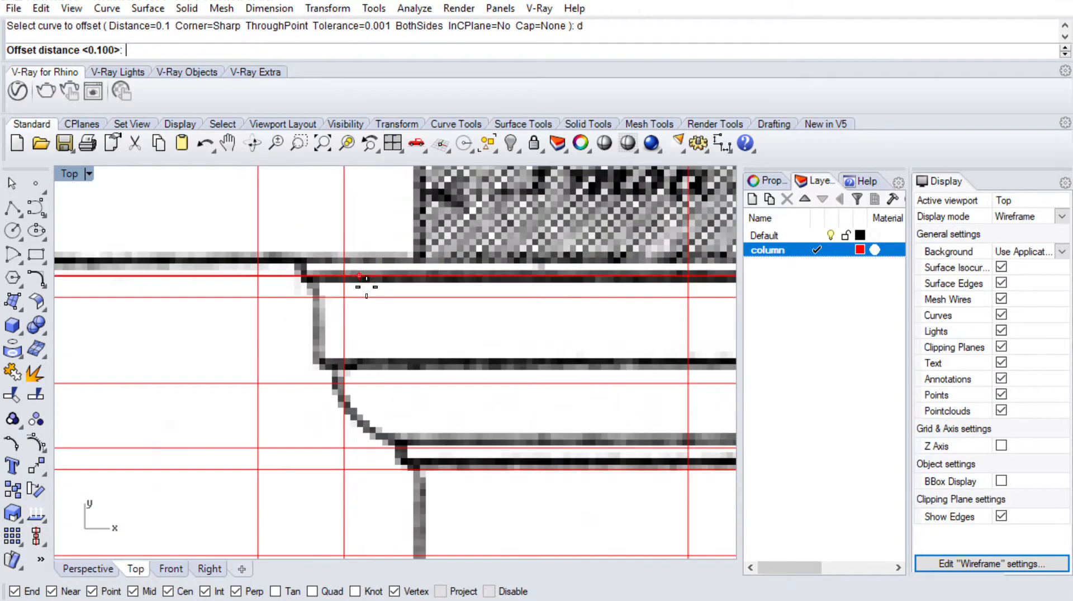
left_click(331, 314)
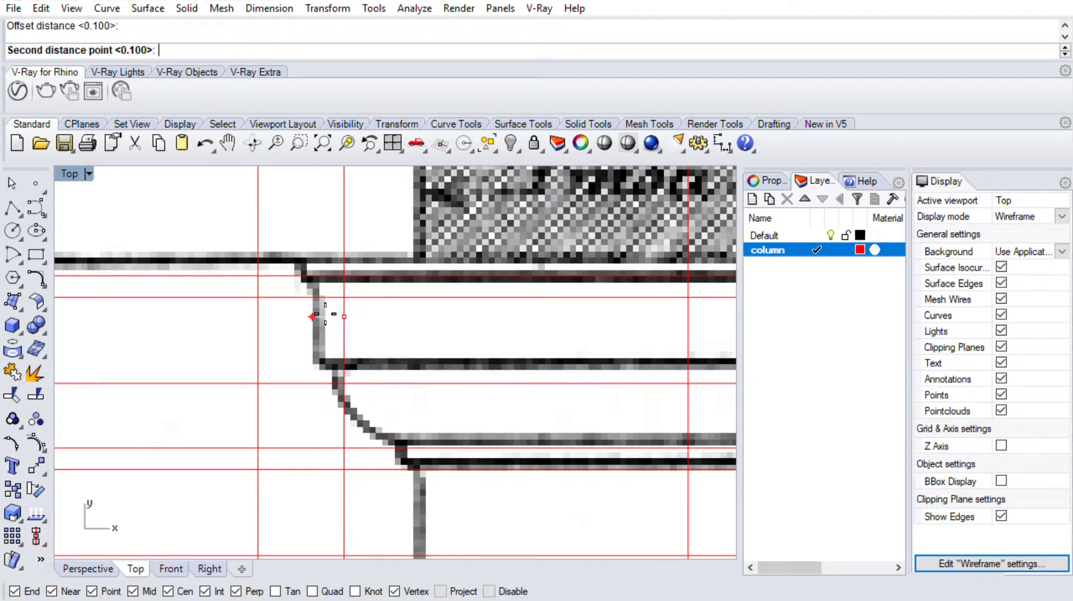
key("Escape")
key("Return")
key("Escape")
Offset the vertical line of the base fillet outward by 0.035 to mark the side of the capital's abacus
type("o")
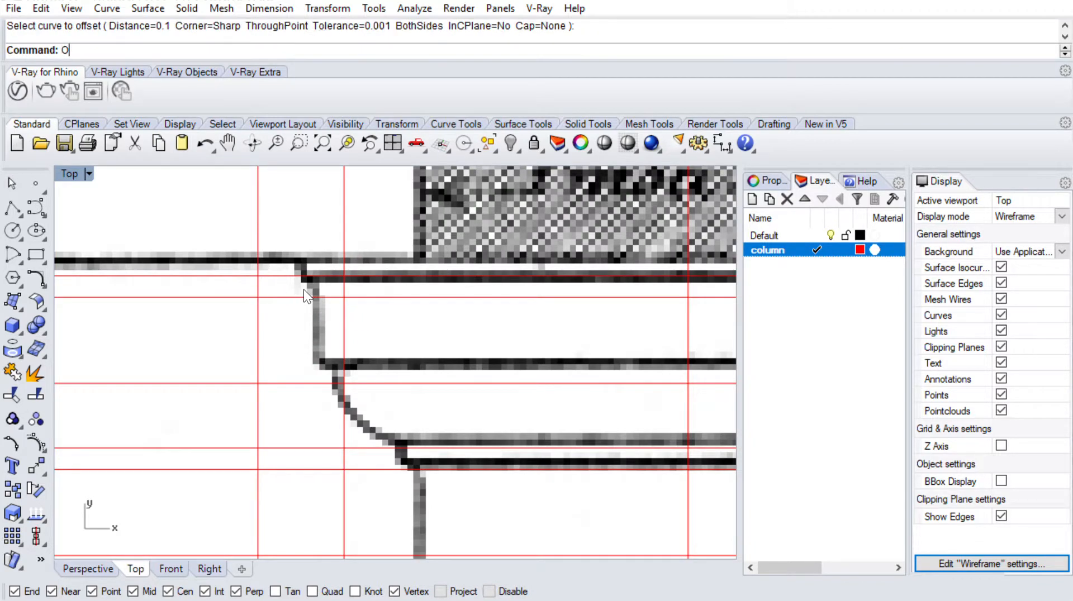
type("f")
key("Return")
type("des InCPlane=No Cap=None )")
key("Return")
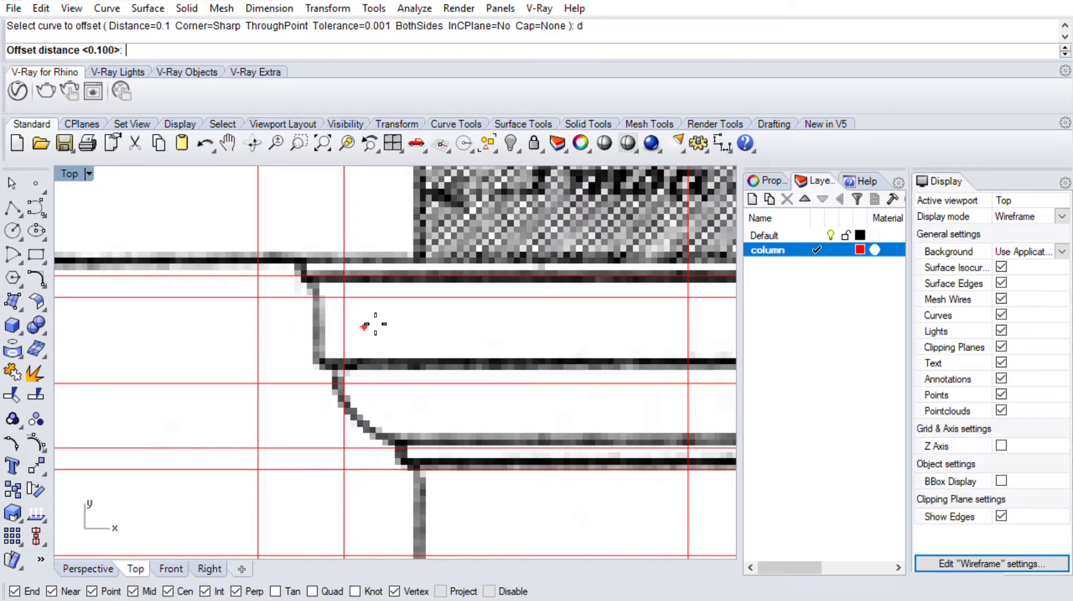
type("d.035")
key("Return")
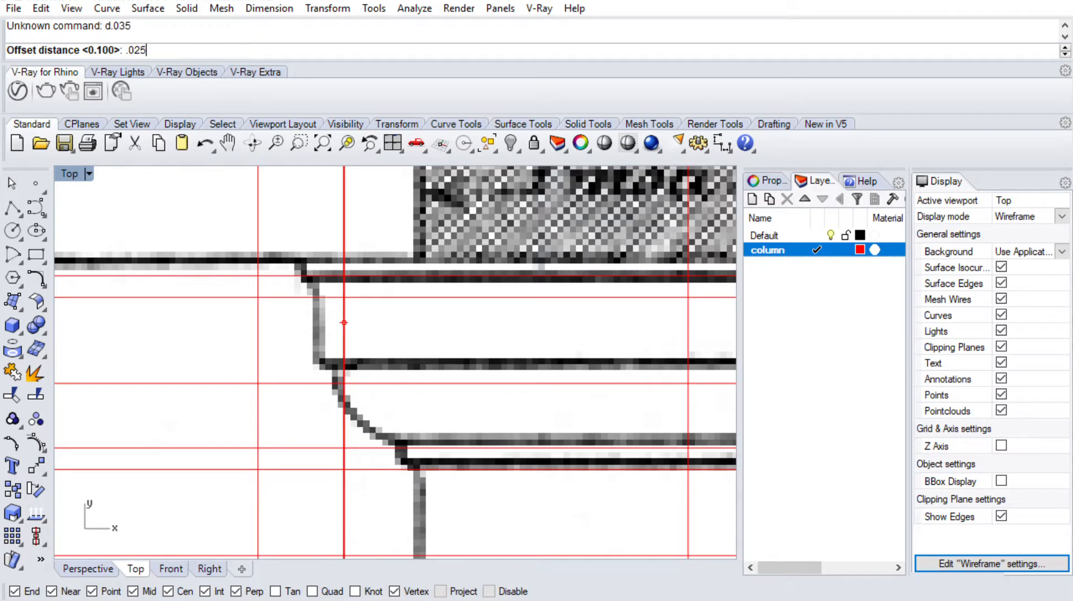
type(".035")
key("Return")
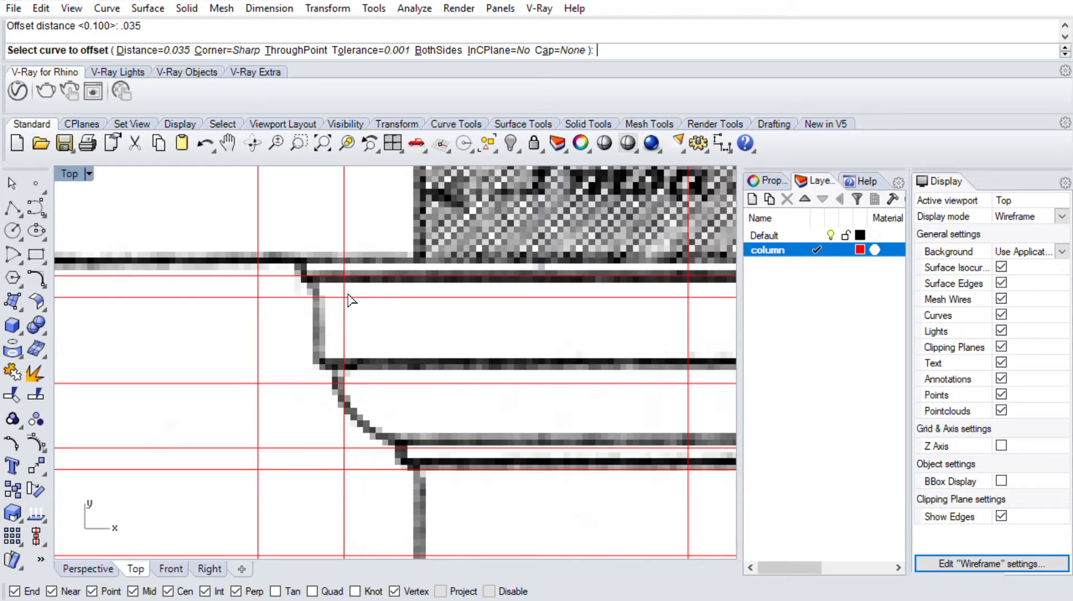
left_click(354, 307)
left_click(297, 321)
Offset the base fillet's vertical line inward by 0.1 to mark the side of the capital's neck
scroll(318, 301, "down", 2)
scroll(318, 301, "up", 2)
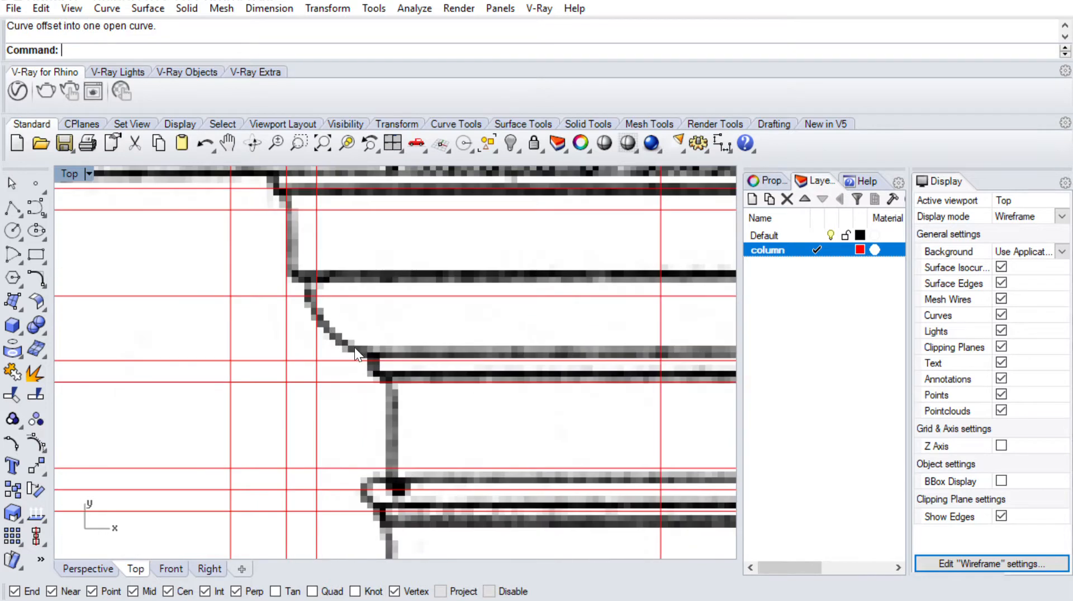
type("Offset")
key("Return")
type("des InCPlane=No Cap=None )")
key("Return")
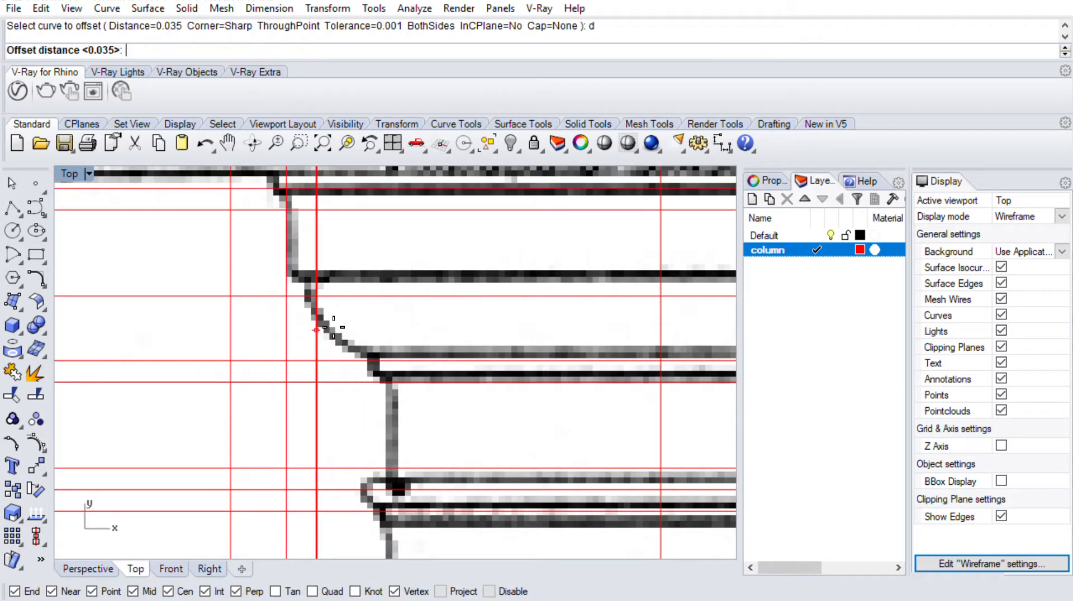
type(".1")
key("Return")
left_click(318, 331)
left_click(369, 317)
Review the vertical guide lines from the capital down along the shaft to the base mouldings
scroll(385, 317, "down", 5)
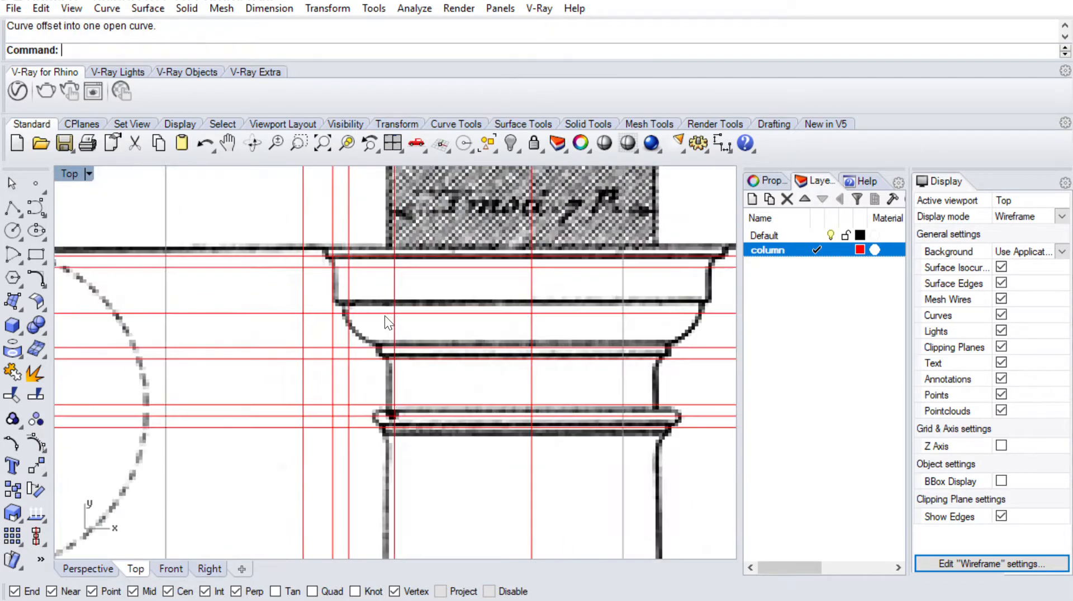
scroll(385, 321, "up", 2)
right_click_drag(386, 353, 367, 264)
scroll(381, 321, "down", 4)
scroll(370, 258, "down", 15)
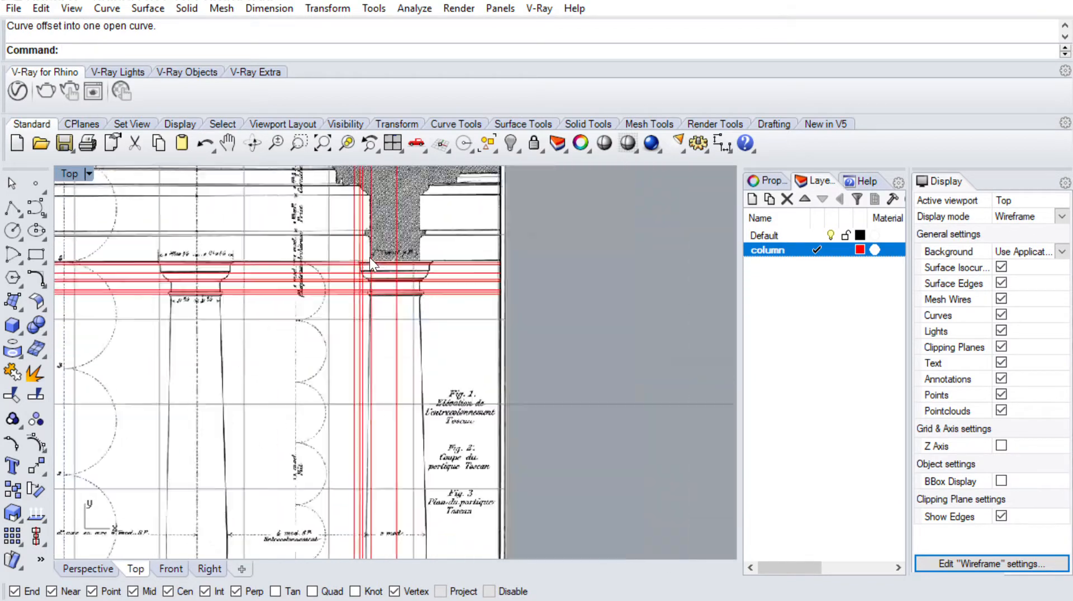
right_click_drag(422, 391, 421, 314)
scroll(421, 314, "down", 8)
scroll(401, 428, "up", 15)
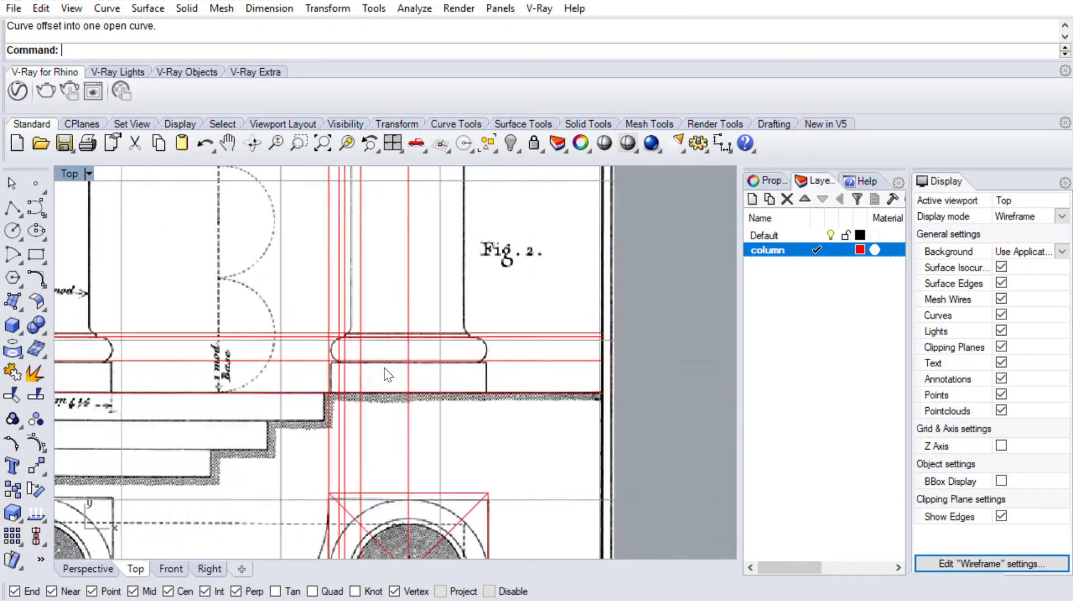
right_click_drag(354, 379, 374, 412)
scroll(330, 427, "up", 4)
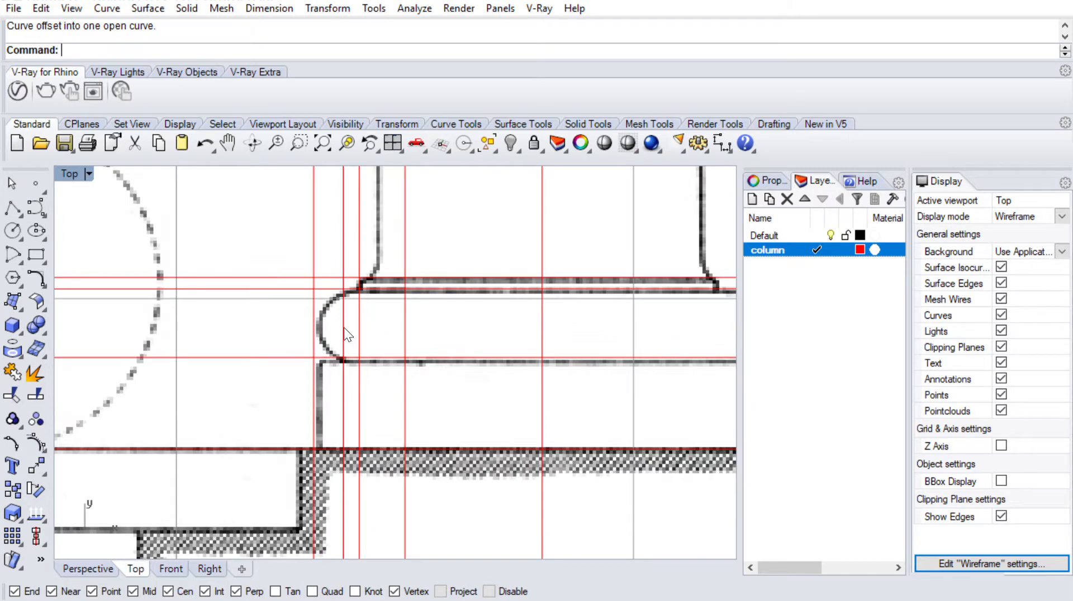
Add a layer named profile, coloured green, and make it the current layer
left_click(752, 195)
type("profile")
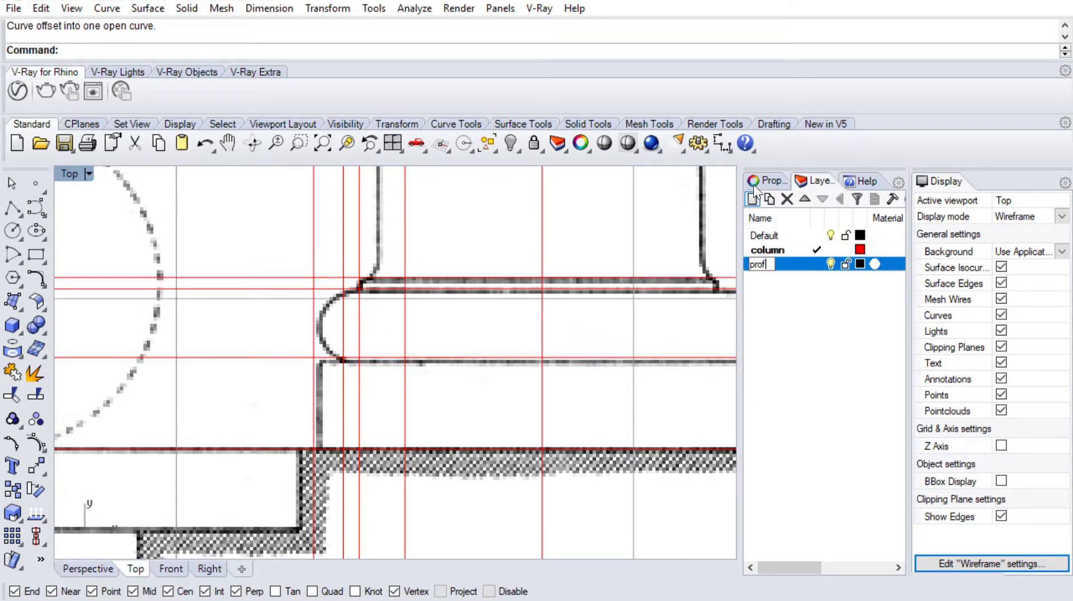
key("Return")
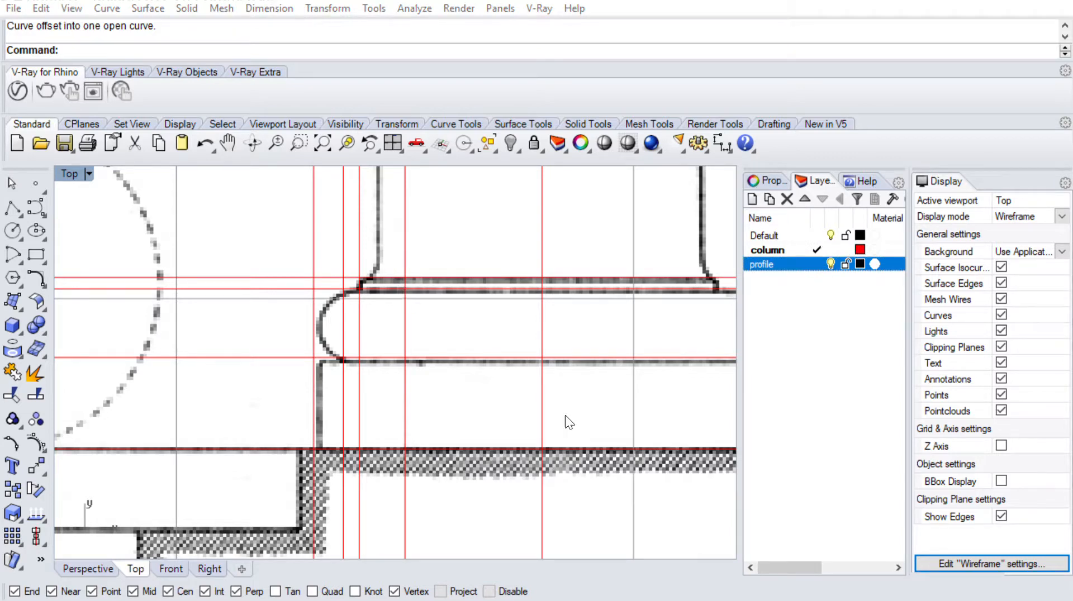
left_click(817, 264)
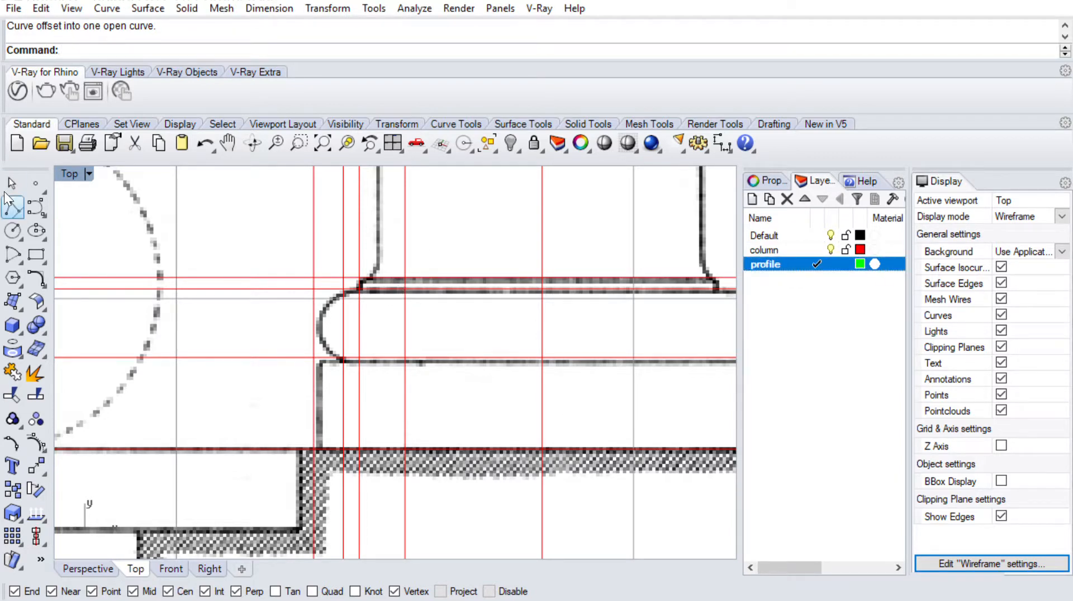
Lock the column layer and draw the plinth's polyline from its bottom outer corner up its side and inward along its top to the nearest vertical guide
left_click(13, 207)
left_click(845, 250)
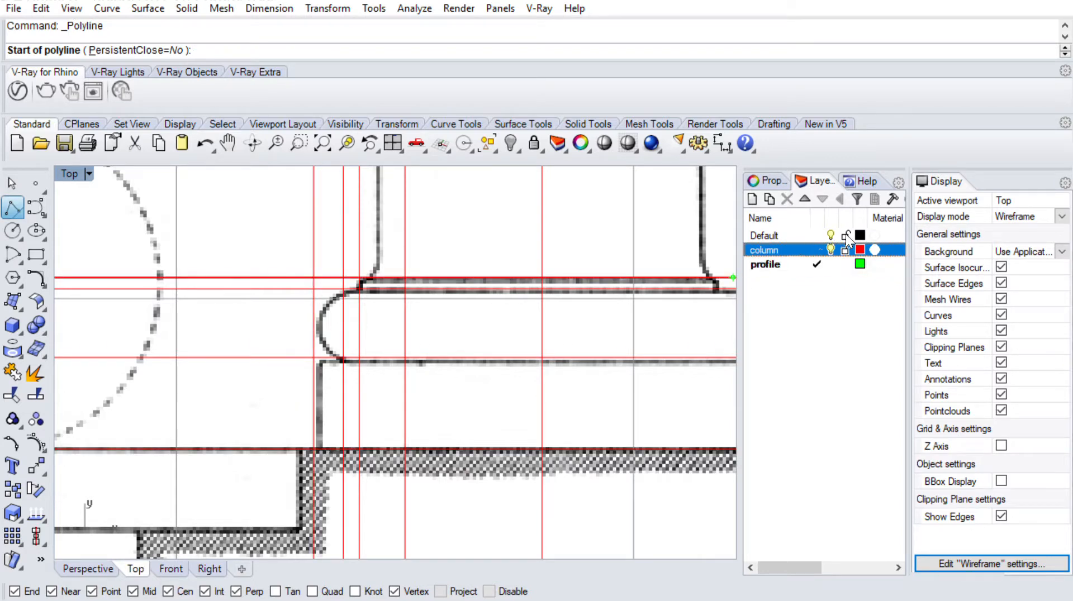
scroll(402, 354, "down", 2)
scroll(408, 383, "up", 3)
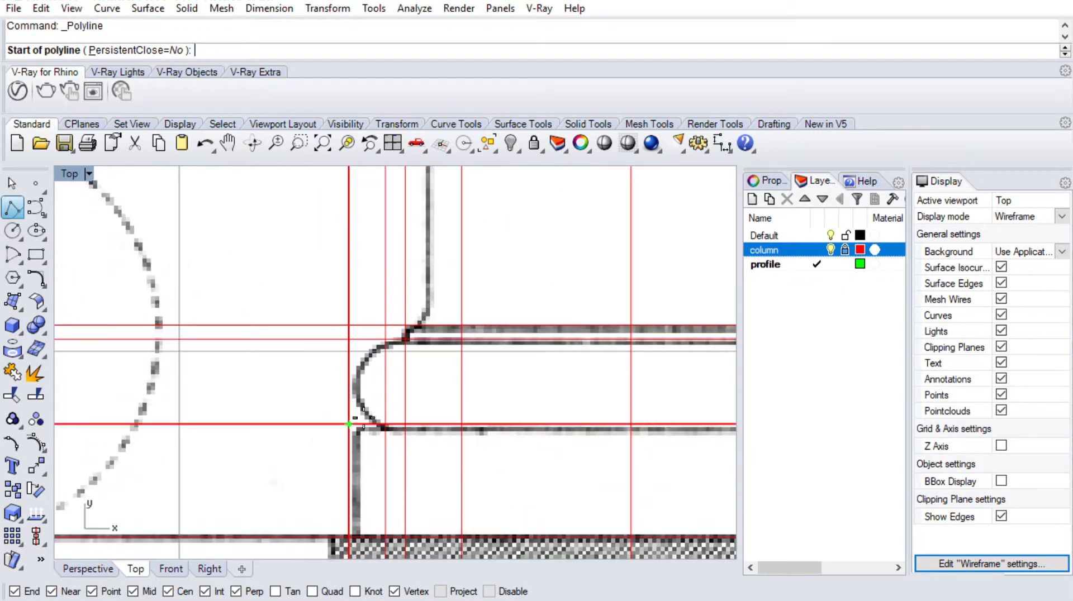
right_click_drag(382, 445, 323, 387)
left_click(290, 480)
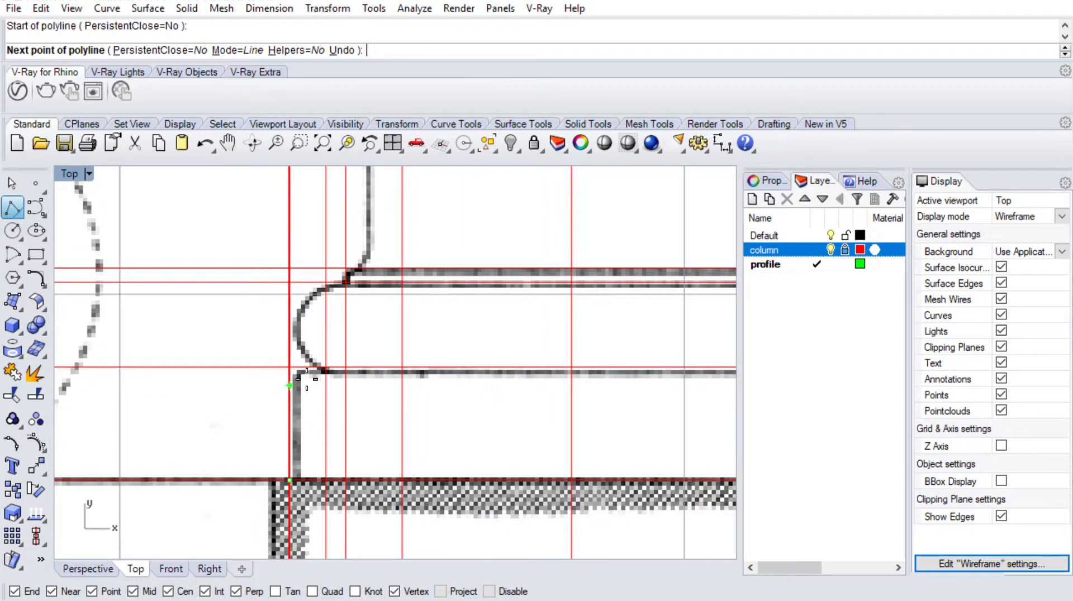
left_click(290, 367)
left_click(324, 367)
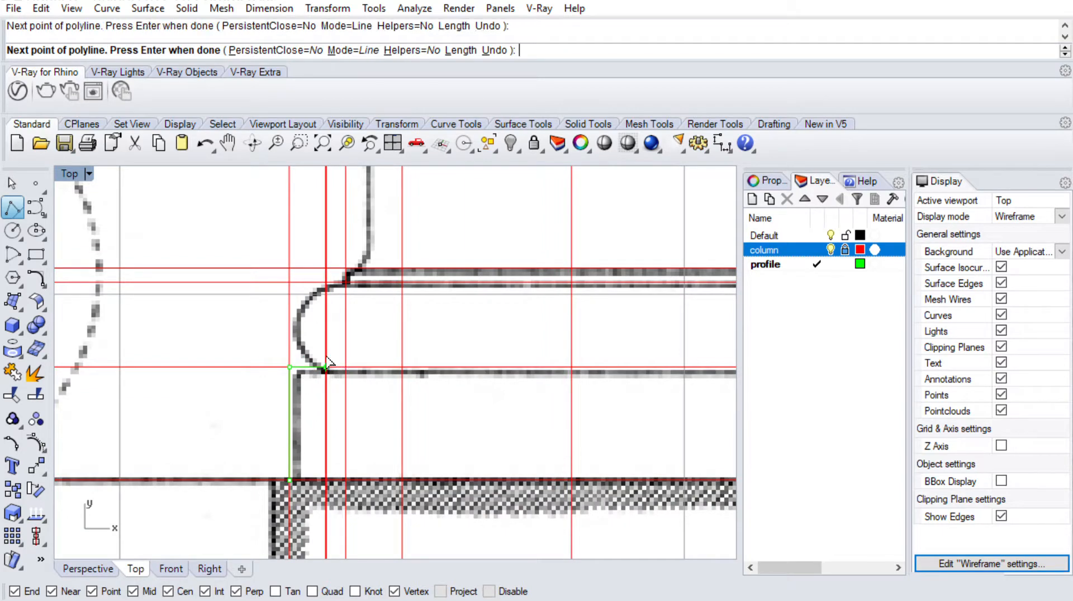
key("Return")
Draw a vertical line across the torus at the plinth top's inner end, from the torus's upper guide to its lower guide
scroll(321, 358, "up", 3)
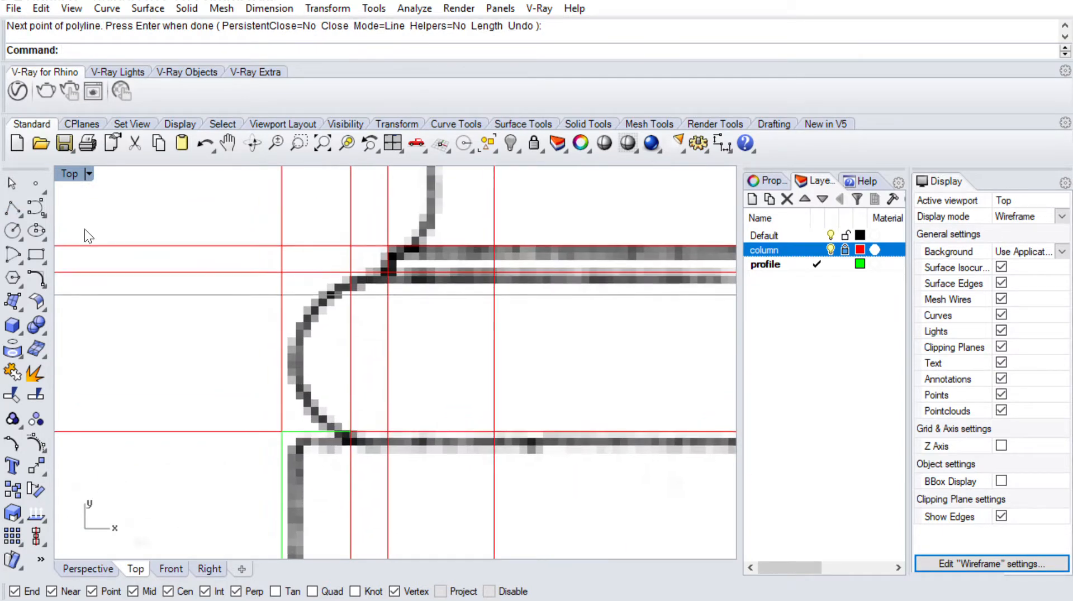
left_click(12, 210)
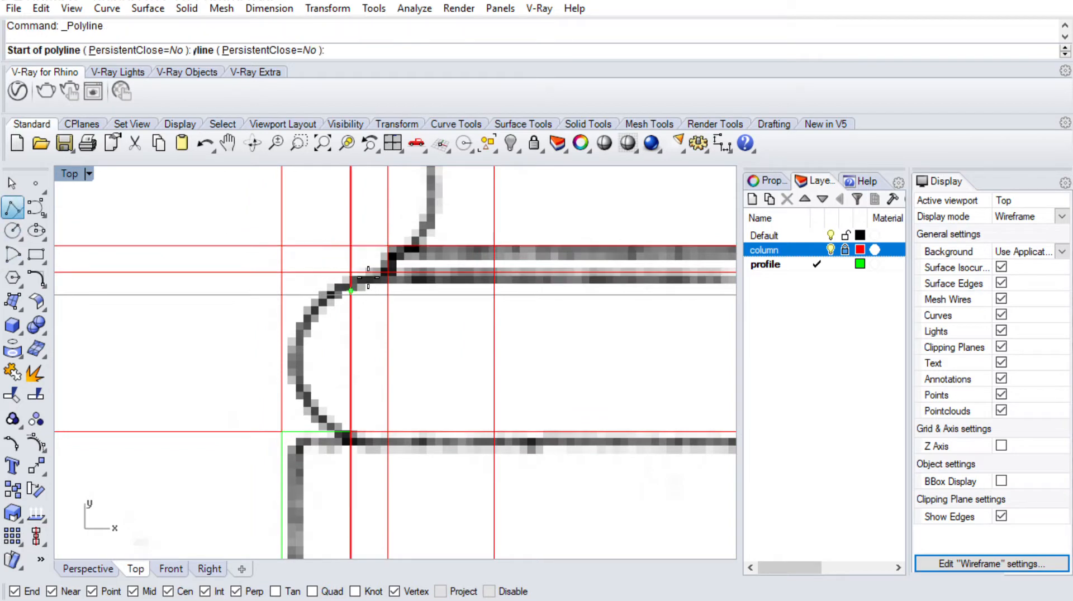
left_click(351, 273)
left_click(351, 431)
key("Return")
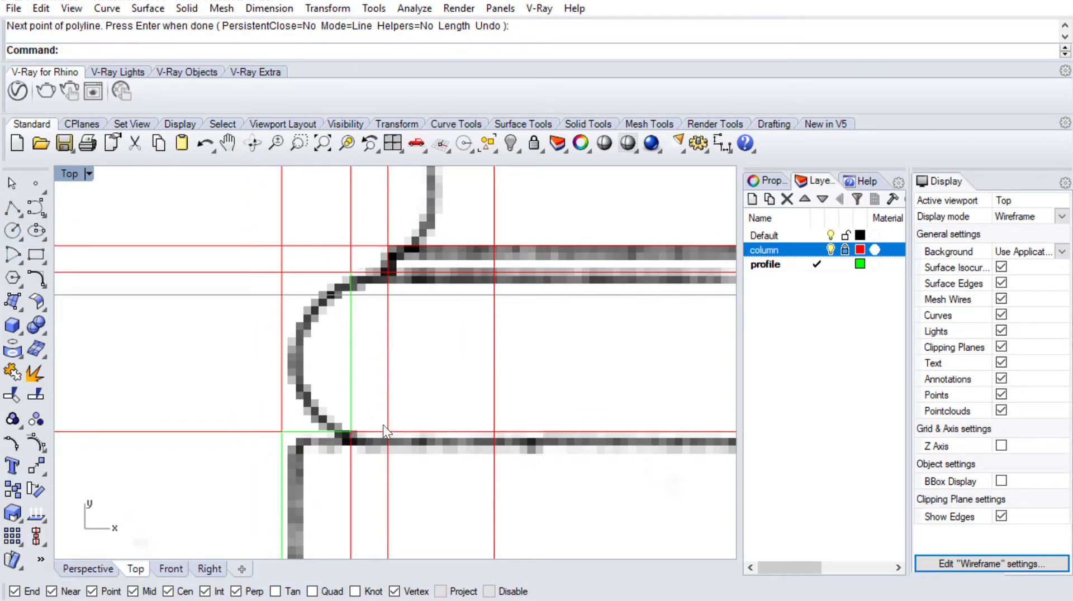
right_click_drag(353, 268, 367, 326)
right_click(368, 314)
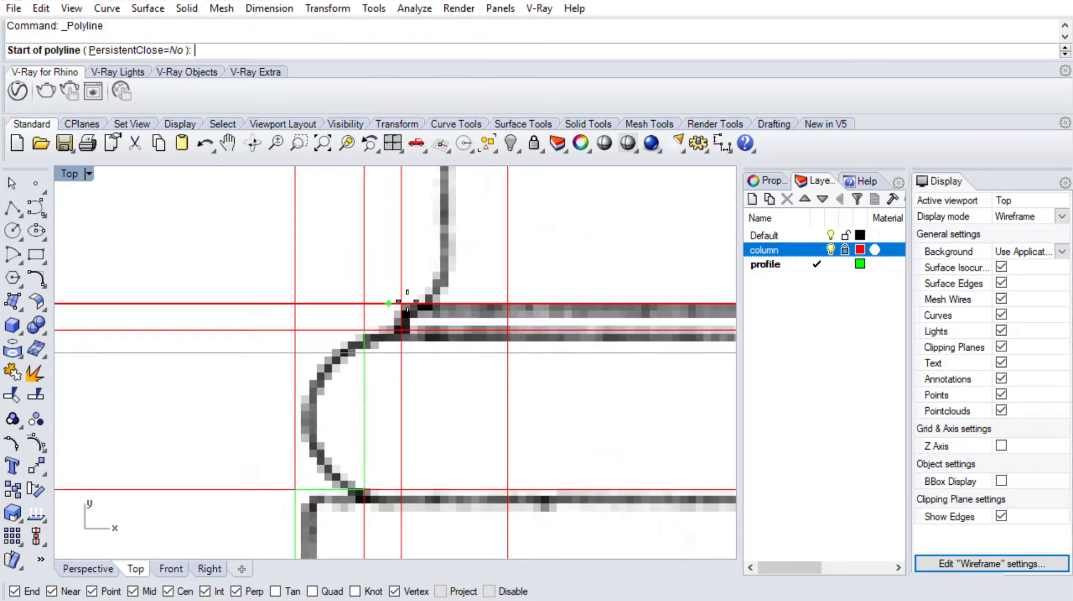
scroll(407, 304, "down", 4)
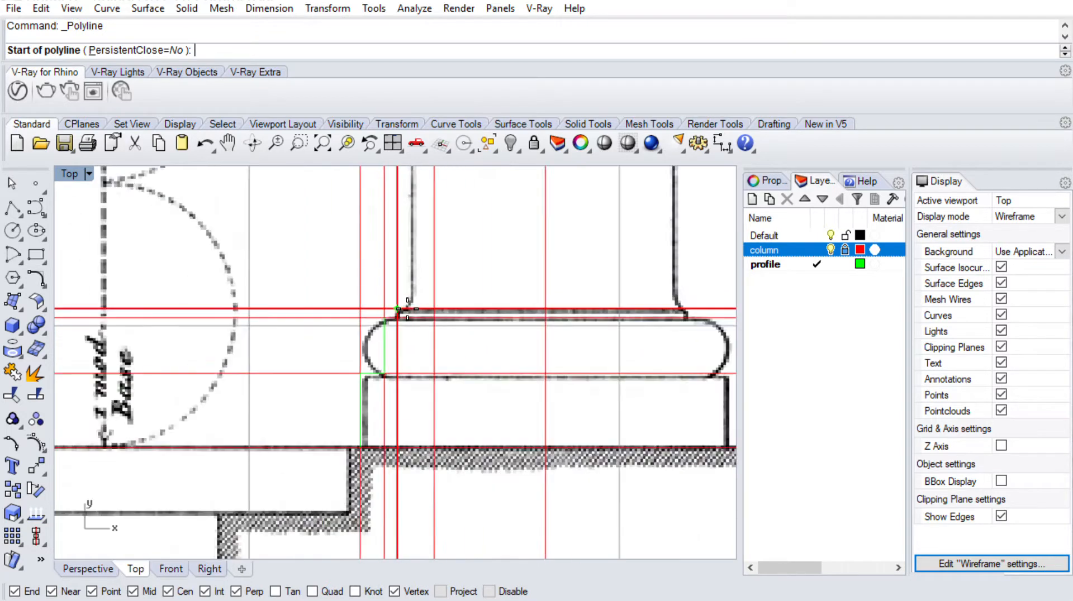
scroll(408, 309, "up", 2)
scroll(405, 321, "up", 2)
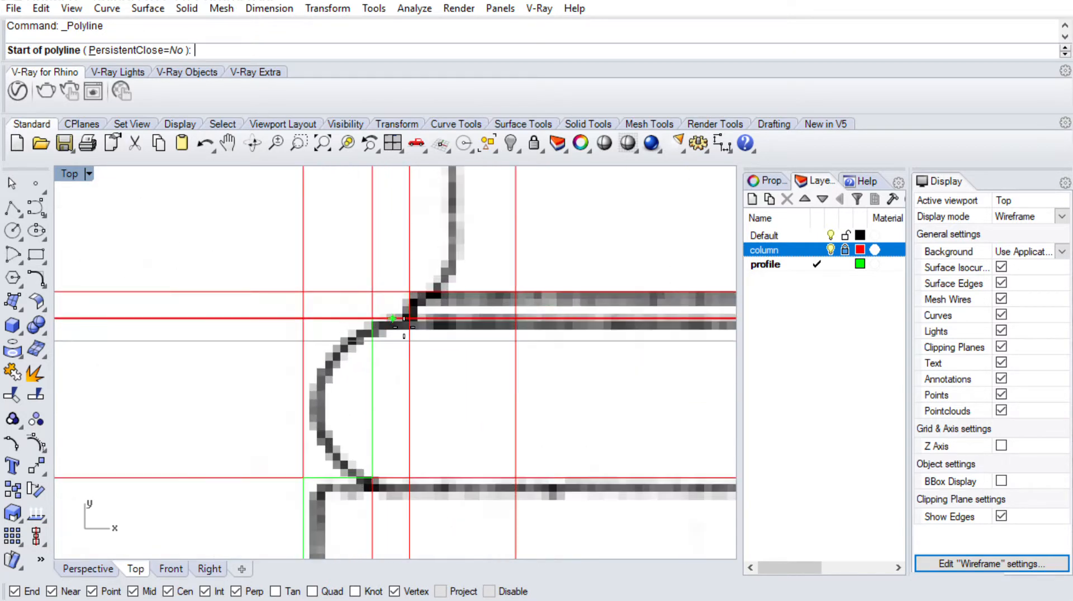
key("Escape")
Move the torus's vertical line horizontally inward to the next vertical guide, in line with the side of the base fillet
left_click(375, 376)
type("m")
key("Return")
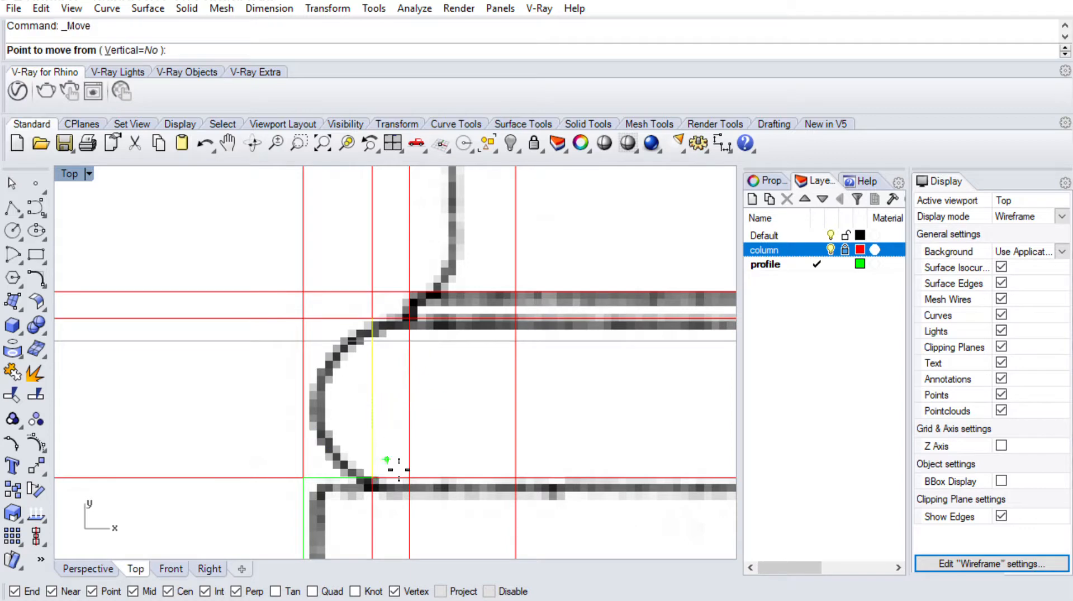
left_click(384, 478)
scroll(400, 422, "down", 4)
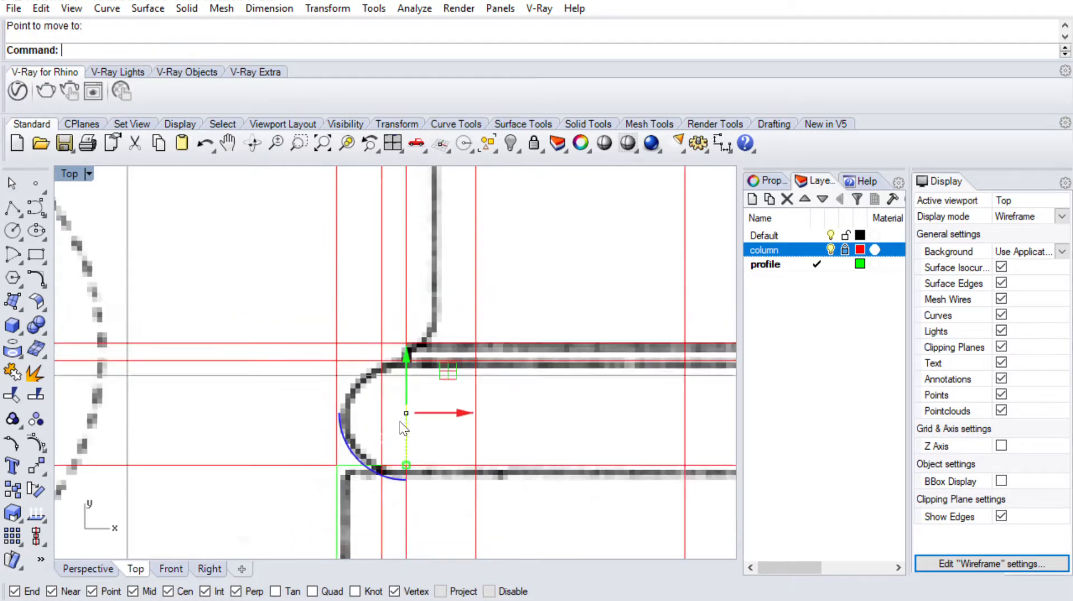
left_click(387, 428)
Draw the torus as a semicircular arc bulging outward, centred on the vertical line's midpoint and running from its upper to its lower end
scroll(389, 408, "up", 2)
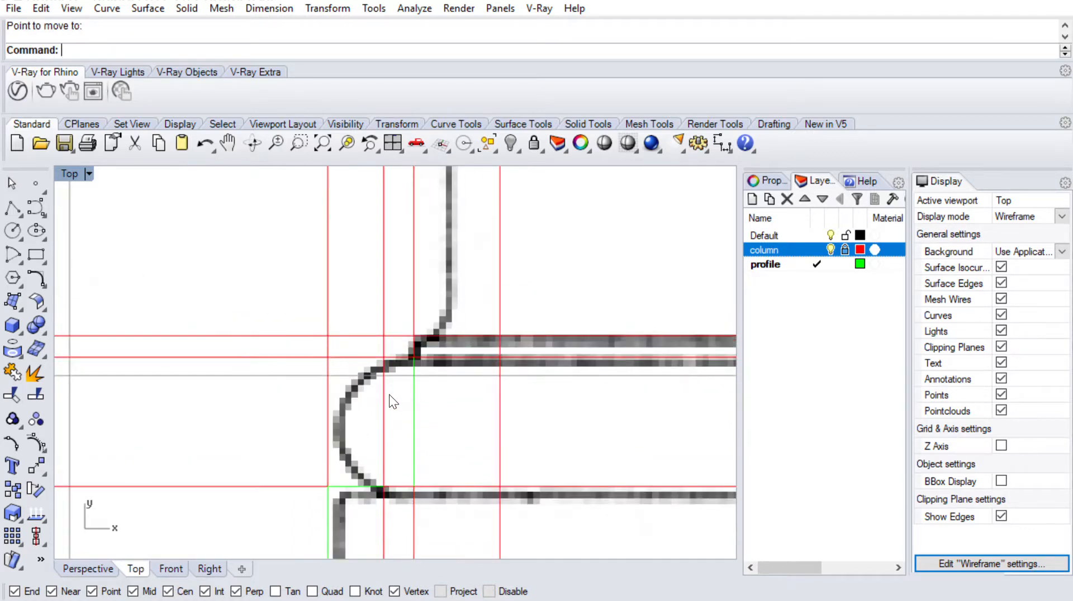
left_click(12, 254)
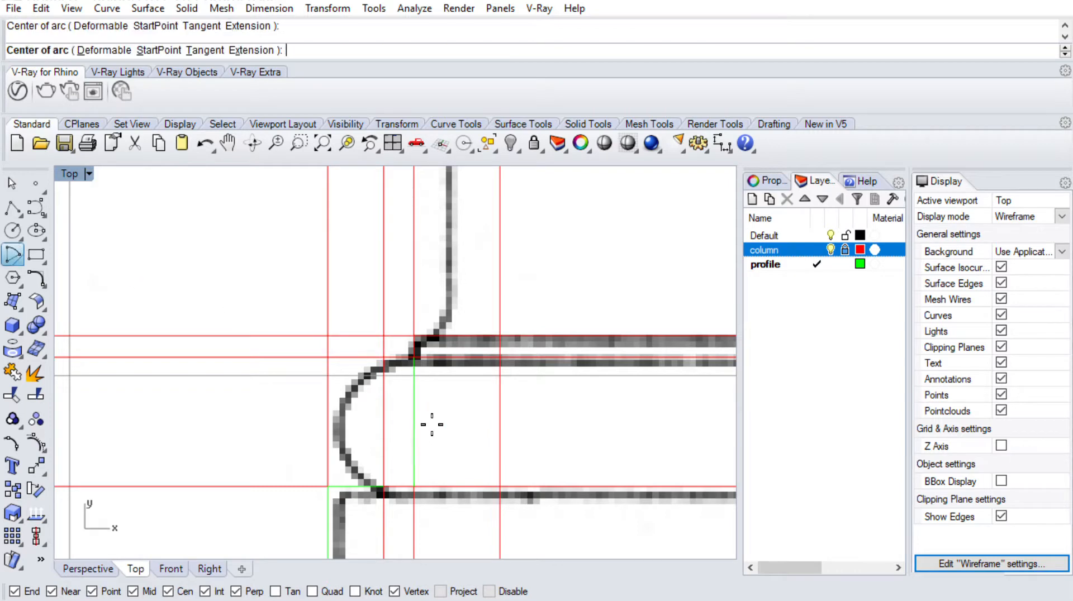
left_click(416, 359)
left_click(416, 358)
left_click(415, 482)
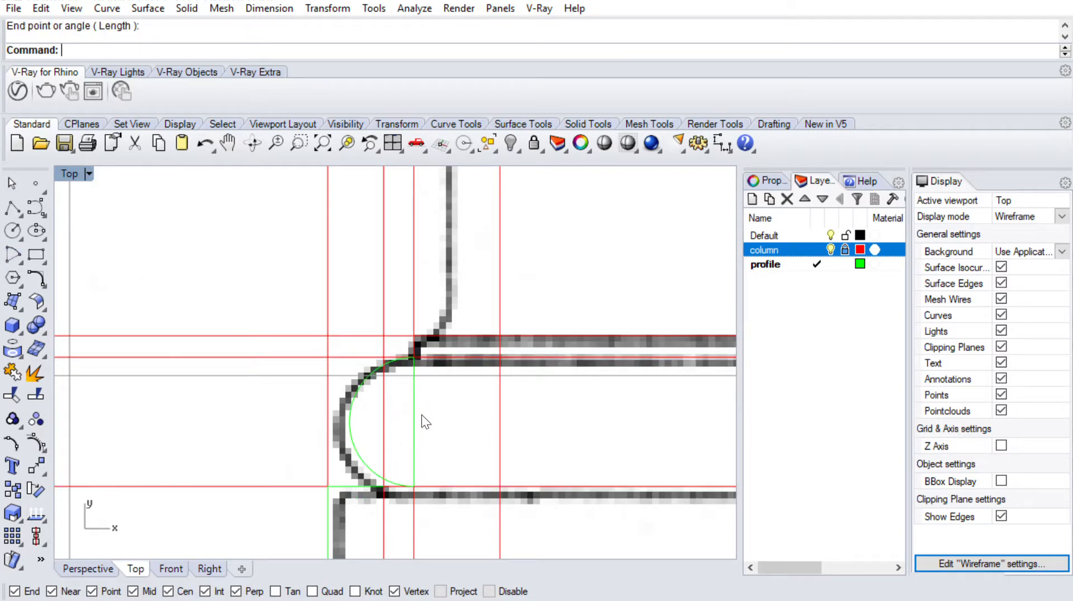
Delete the vertical construction line that joins the two ends of the torus arc
left_click(418, 417)
left_click(404, 438)
type("d")
key("Escape")
left_click(412, 439)
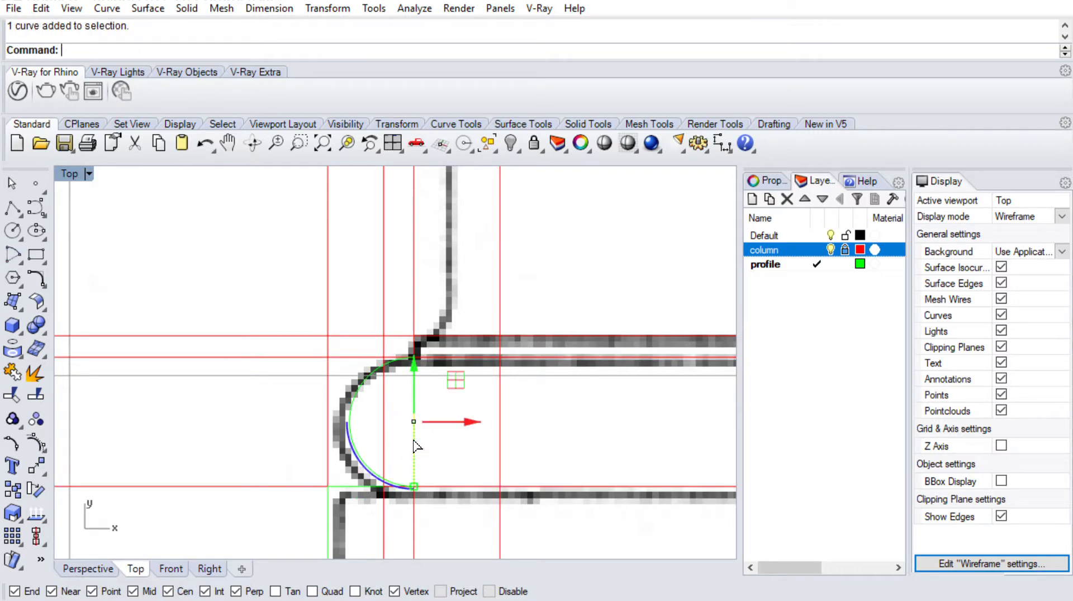
type("Delete")
key("Return")
Draw a short horizontal line along the plinth's top guide between the torus arc's lower end and the plinth polyline
left_click(13, 208)
left_click(415, 486)
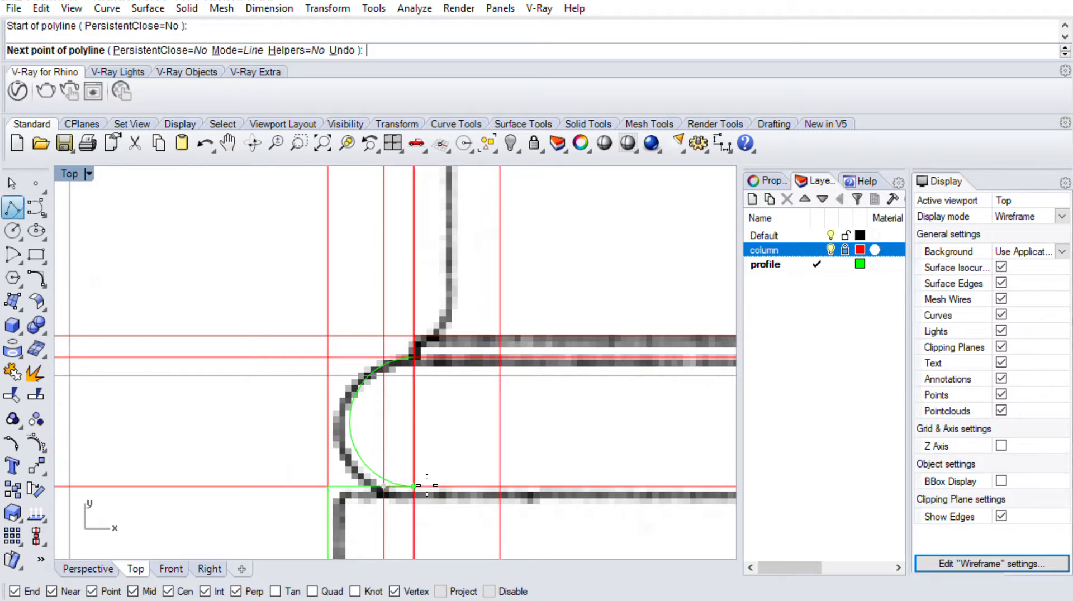
key("Escape")
scroll(418, 330, "up", 3)
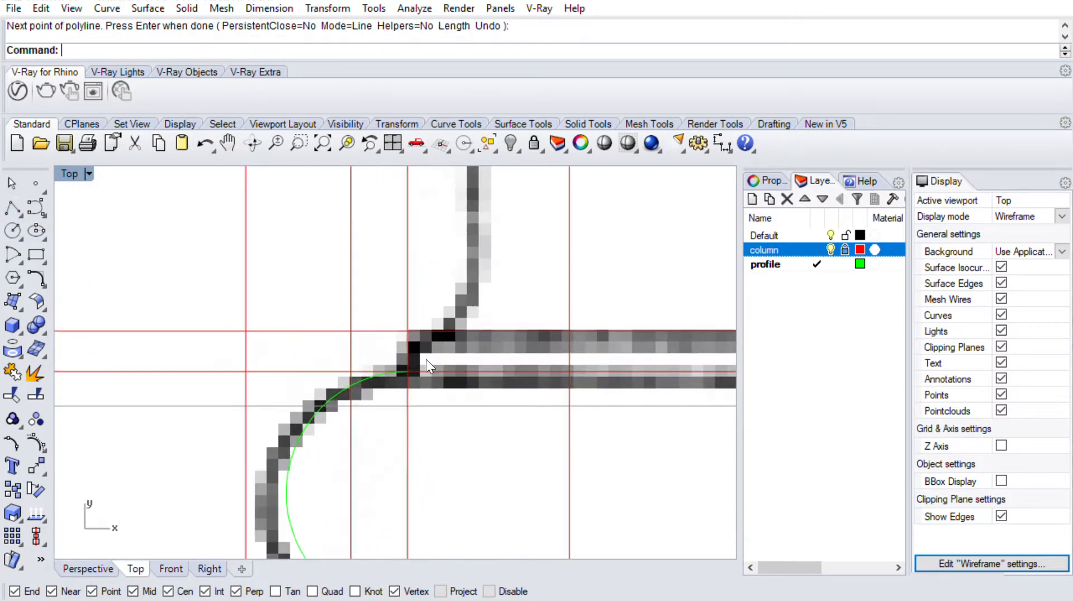
scroll(426, 366, "down", 1)
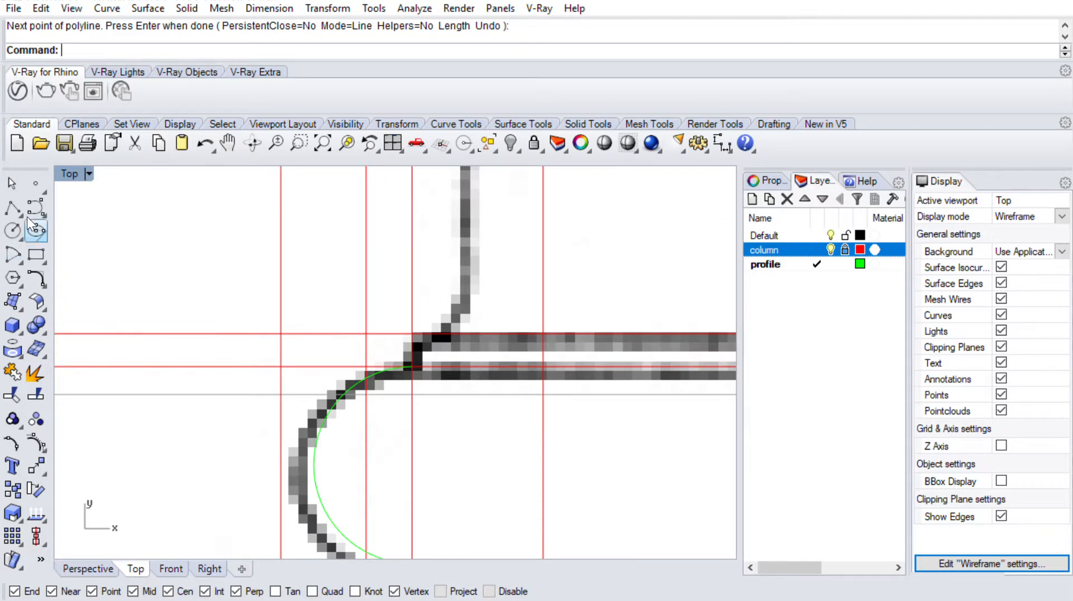
left_click(12, 254)
scroll(447, 357, "up", 2)
left_click(406, 370)
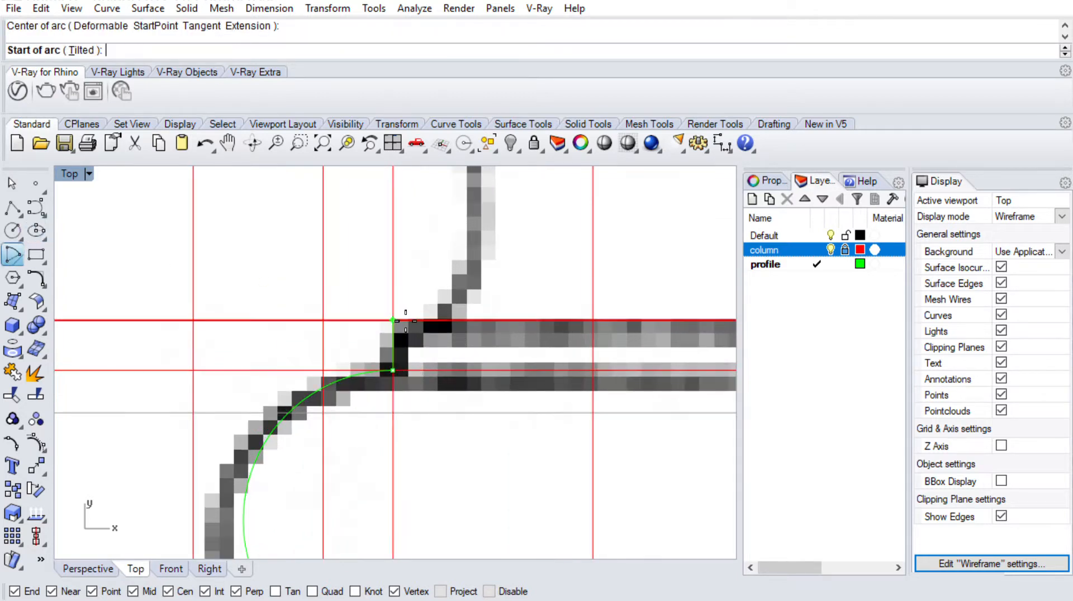
key("Escape")
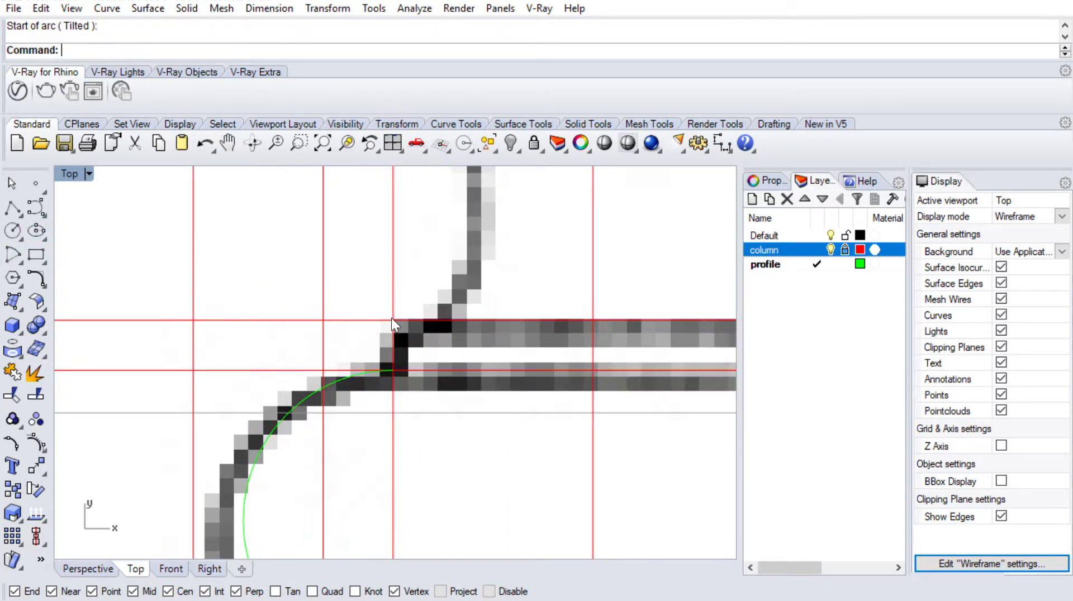
Draw a quarter arc between the base fillet's two horizontal guides, centred where the lower one meets the next vertical guide inward
key("Return")
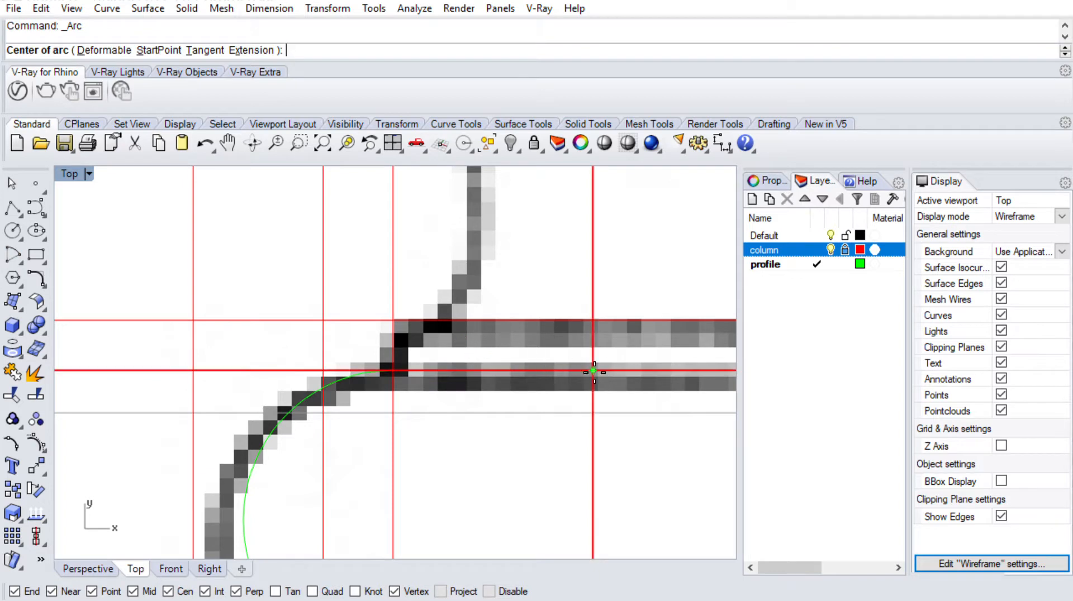
left_click(593, 370)
left_click(593, 321)
left_click(555, 328)
Move the fillet's quarter arc horizontally outward so its lower end sits at the upper end of the torus arc
left_click(550, 329)
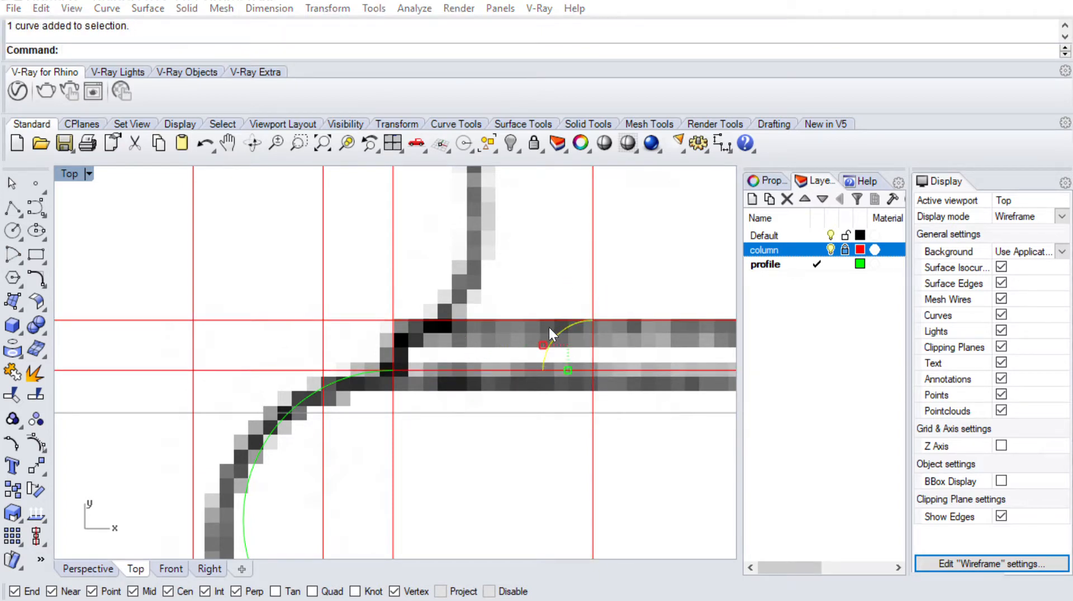
type("m")
key("Return")
left_click(542, 371)
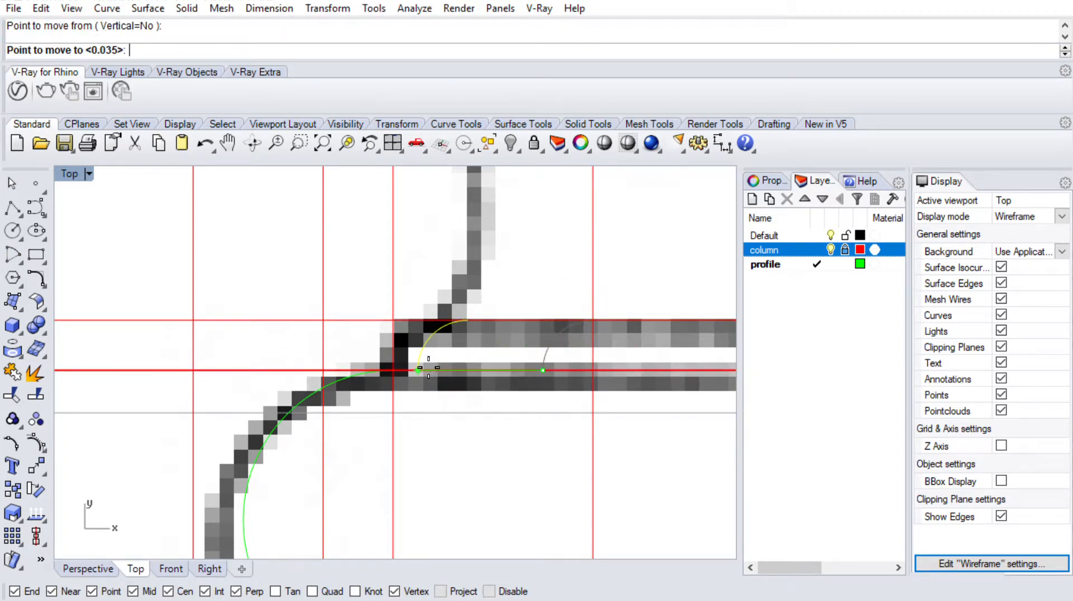
left_click(408, 370)
Draw an outward quarter arc under the capital's top fillet, centred where the abacus side guide meets the fillet's lower guide
scroll(450, 328, "down", 3)
scroll(458, 230, "down", 4)
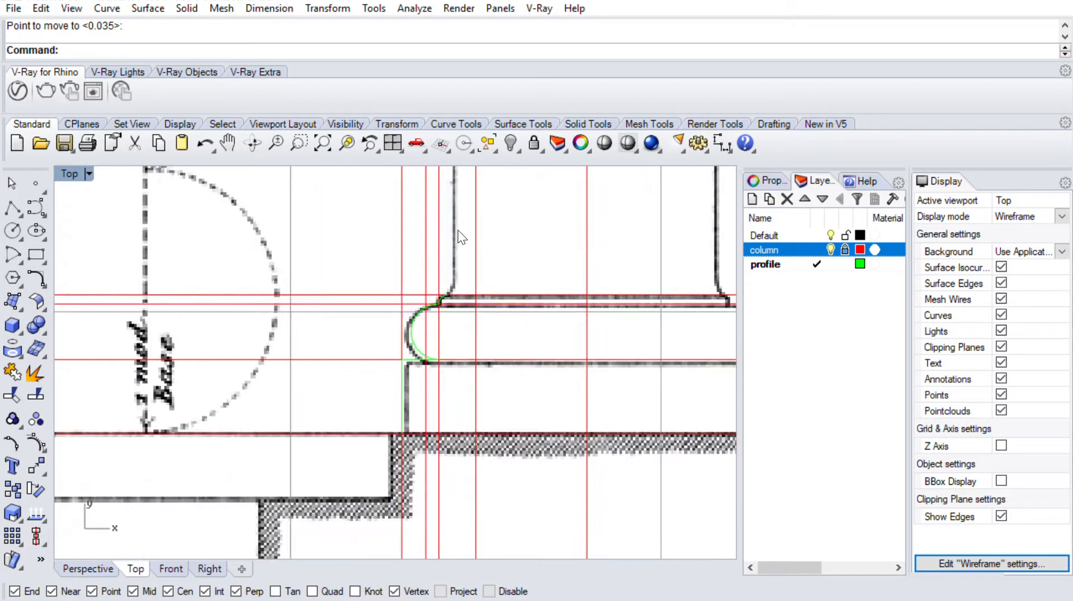
right_click_drag(462, 264, 464, 482)
right_click_drag(457, 313, 447, 551)
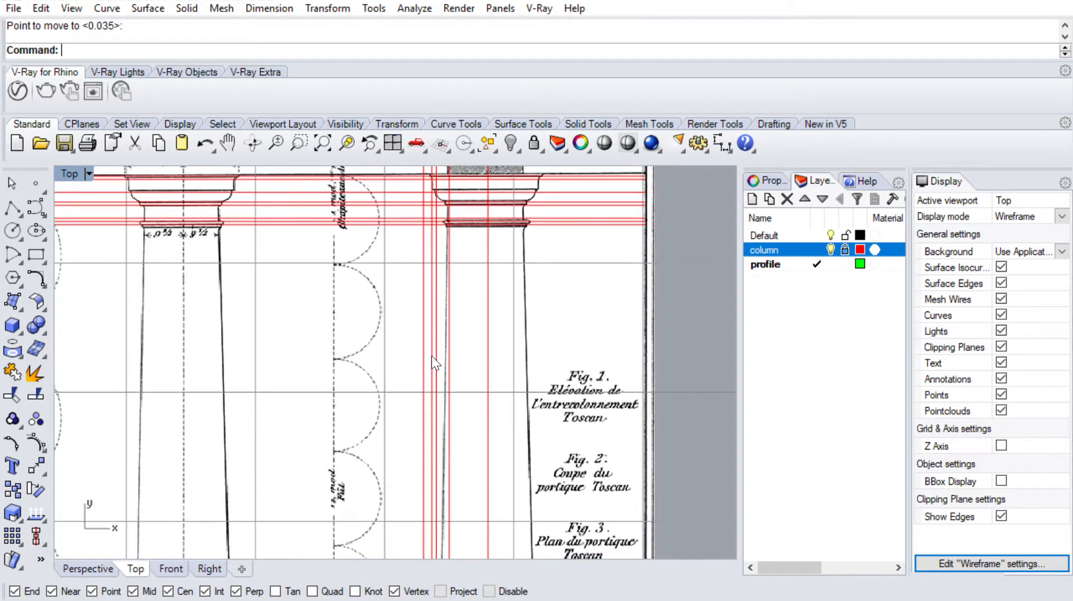
right_click_drag(447, 176, 454, 266)
scroll(454, 266, "up", 10)
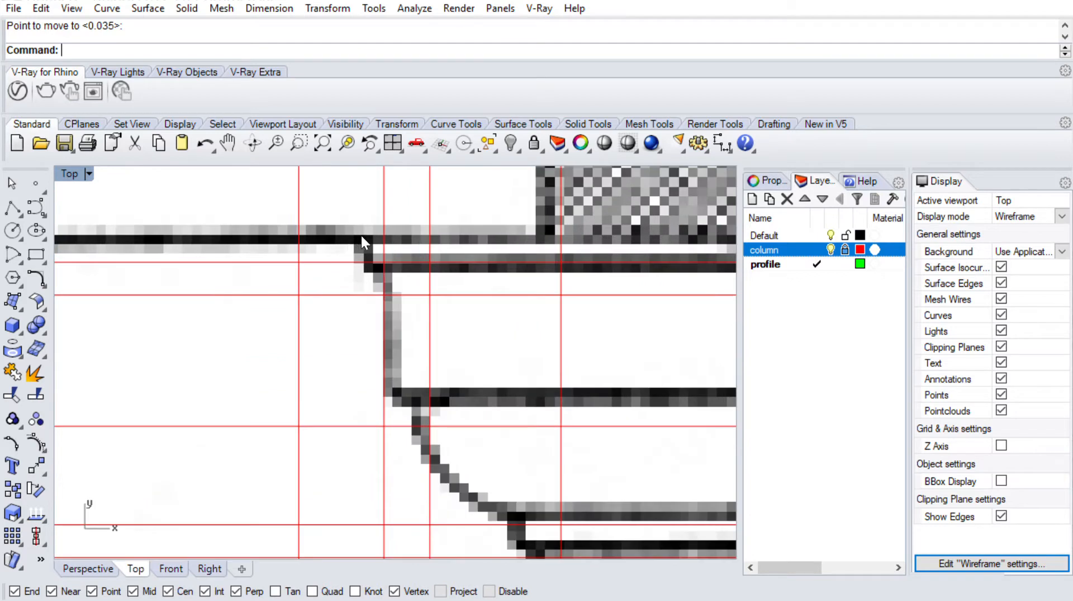
scroll(376, 234, "down", 10)
scroll(365, 210, "up", 10)
scroll(369, 218, "down", 2)
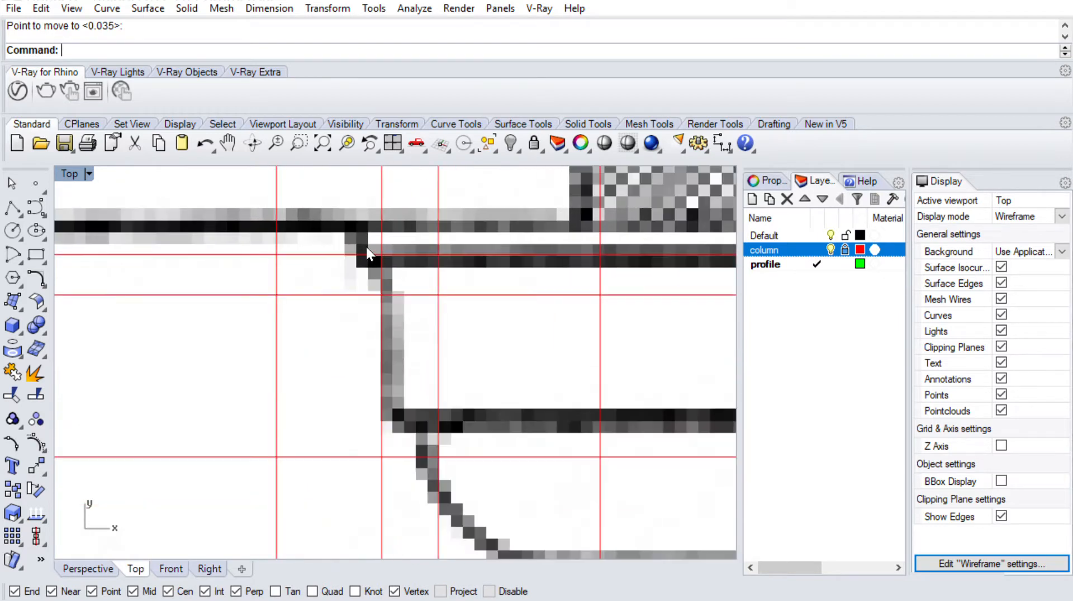
right_click(375, 244)
left_click(12, 255)
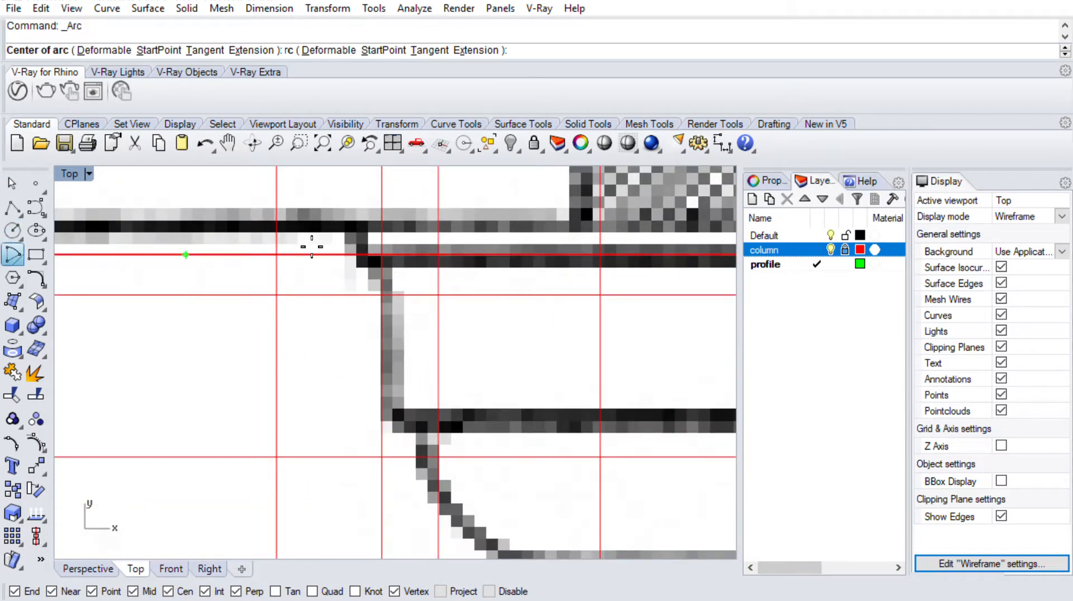
left_click(382, 256)
left_click(383, 295)
left_click(361, 254)
Draw a polyline from the arc's lower end down the abacus side to the next horizontal guide and inward to the neighbouring vertical guide
right_click_drag(413, 324, 381, 254)
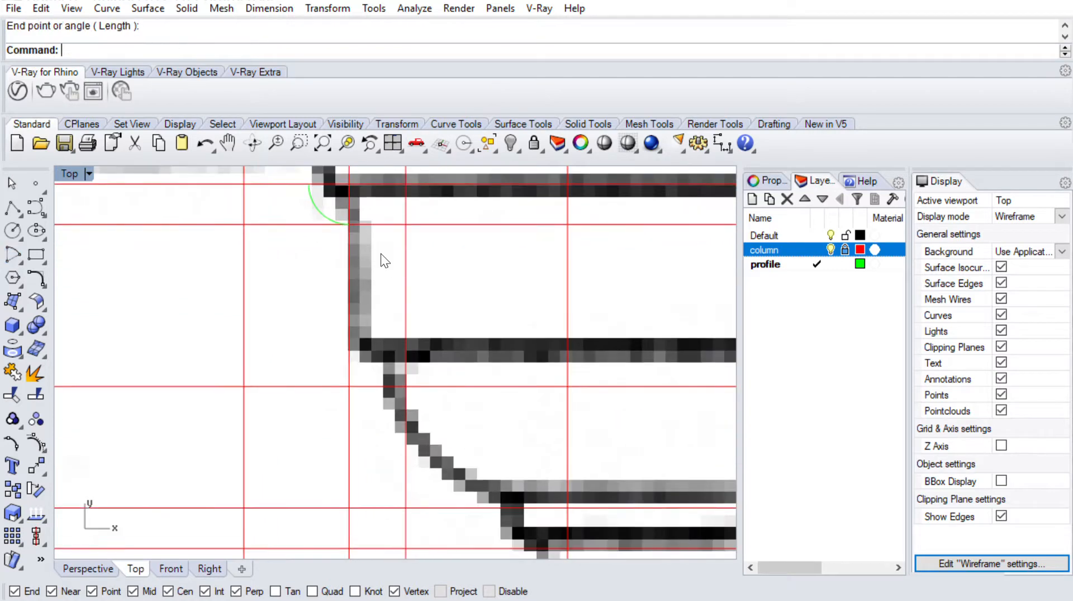
left_click(20, 204)
left_click(350, 224)
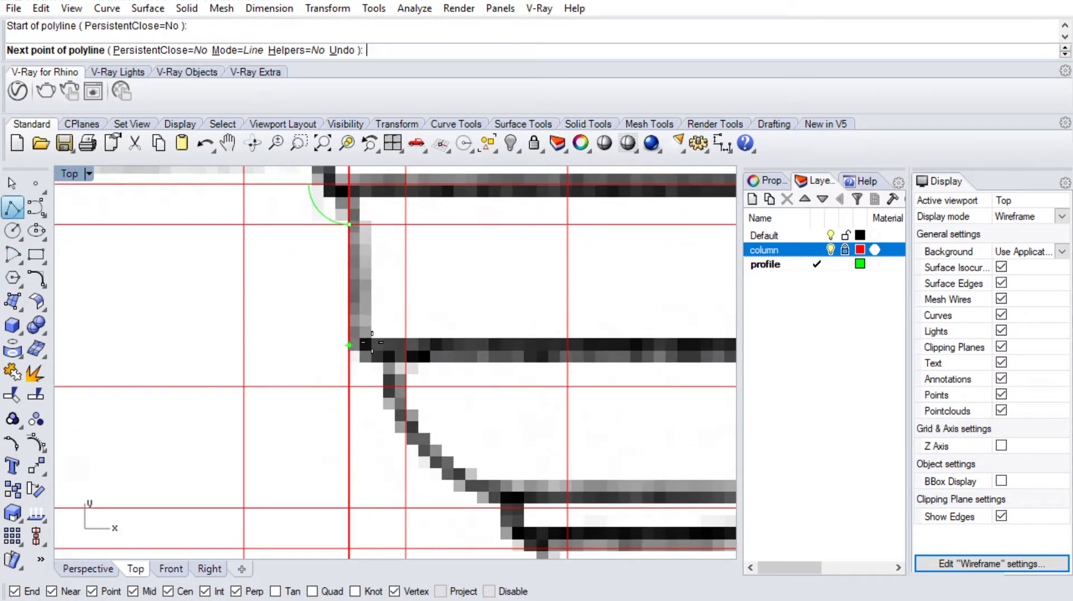
left_click(351, 386)
right_click_drag(424, 385, 364, 280)
left_click(377, 309)
right_click(395, 316)
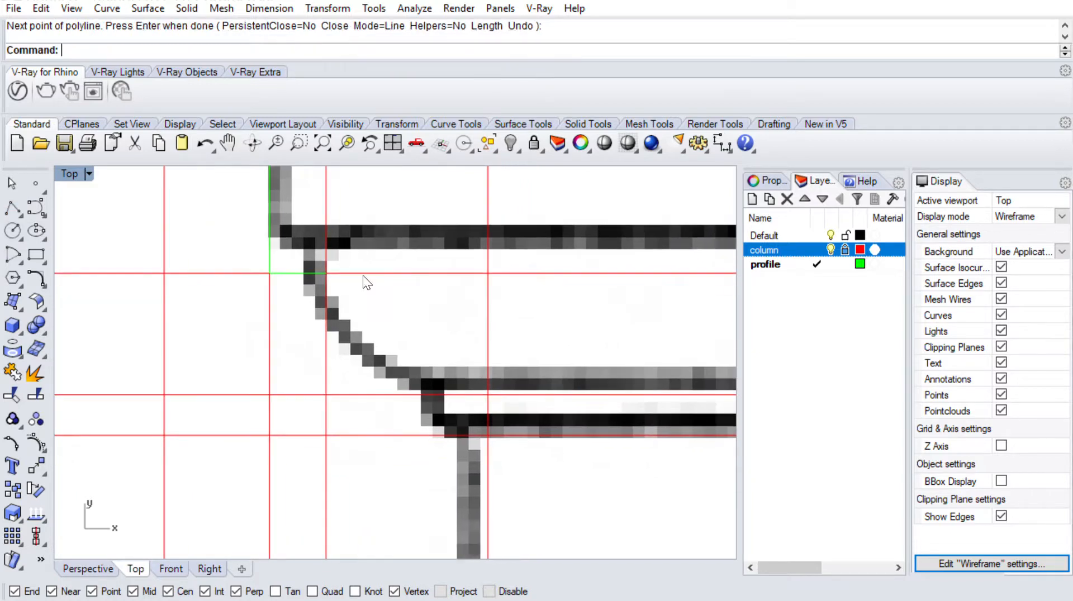
Draw a quarter arc for the echinus, centred on the abacus polyline's inner end, from the lower horizontal guide outward to the upper one
left_click(13, 229)
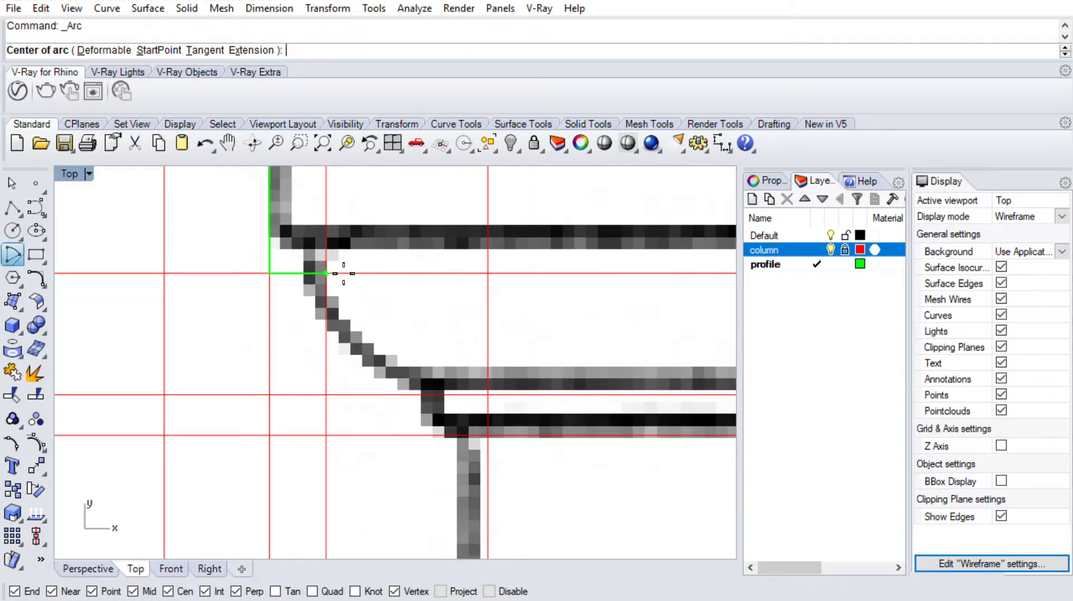
left_click(341, 275)
right_click(479, 293)
left_click(327, 273)
left_click(327, 395)
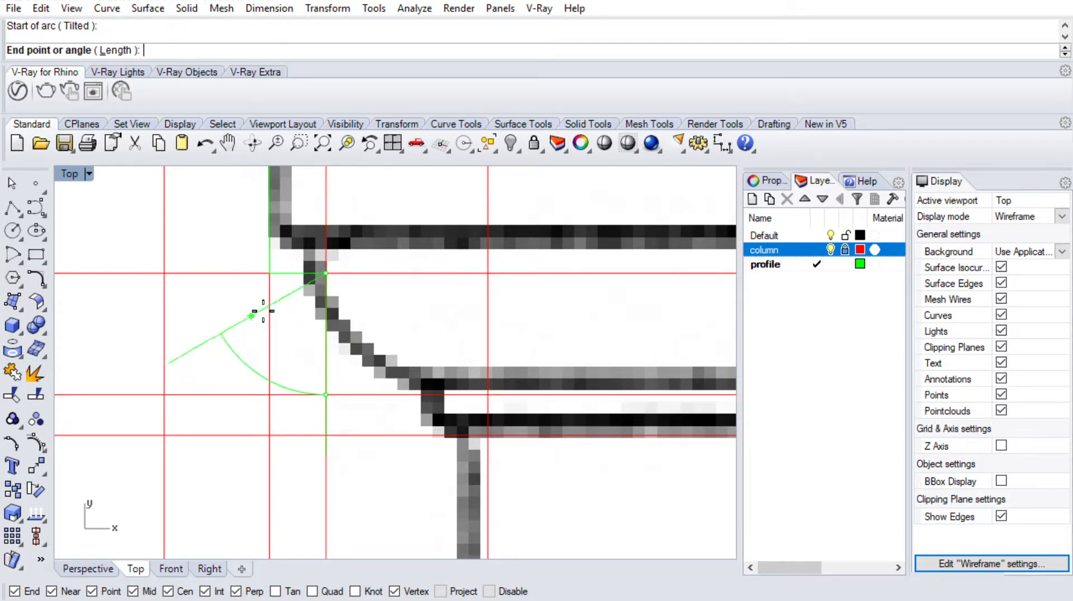
left_click(240, 272)
Move the echinus arc by its upper end to the inner end of the abacus polyline
left_click(207, 281)
type("m")
key("Return")
left_click(205, 274)
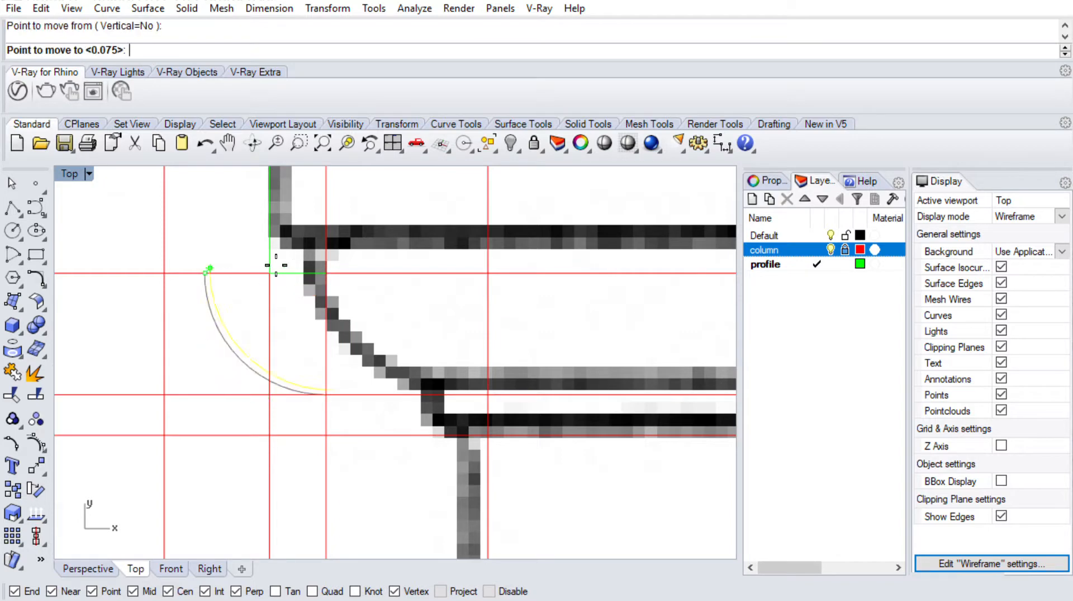
left_click(326, 274)
scroll(358, 265, "down", 8)
scroll(369, 313, "up", 8)
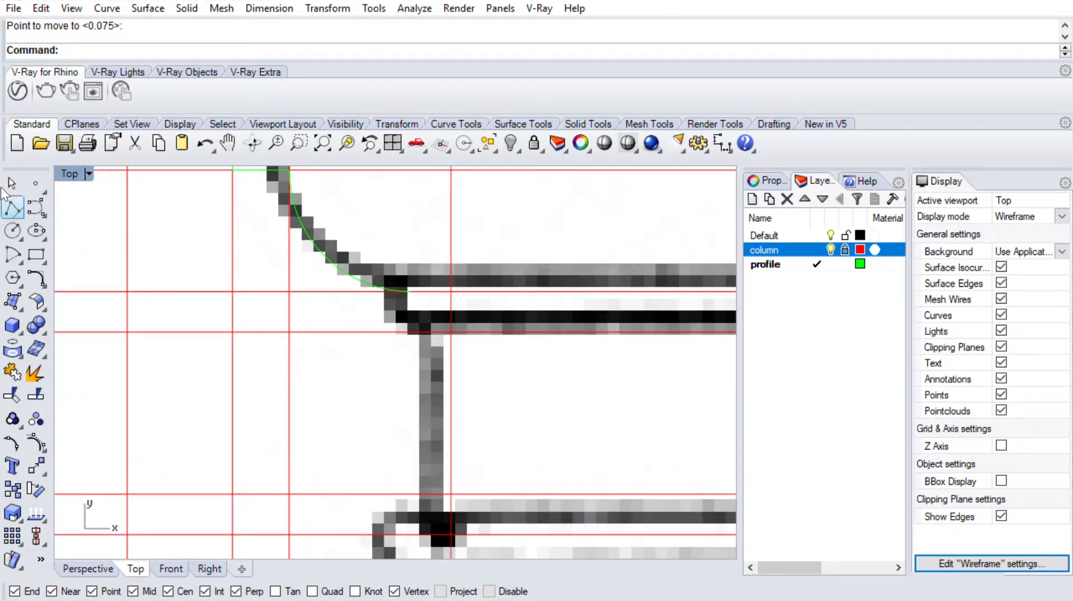
left_click(12, 208)
left_click(413, 291)
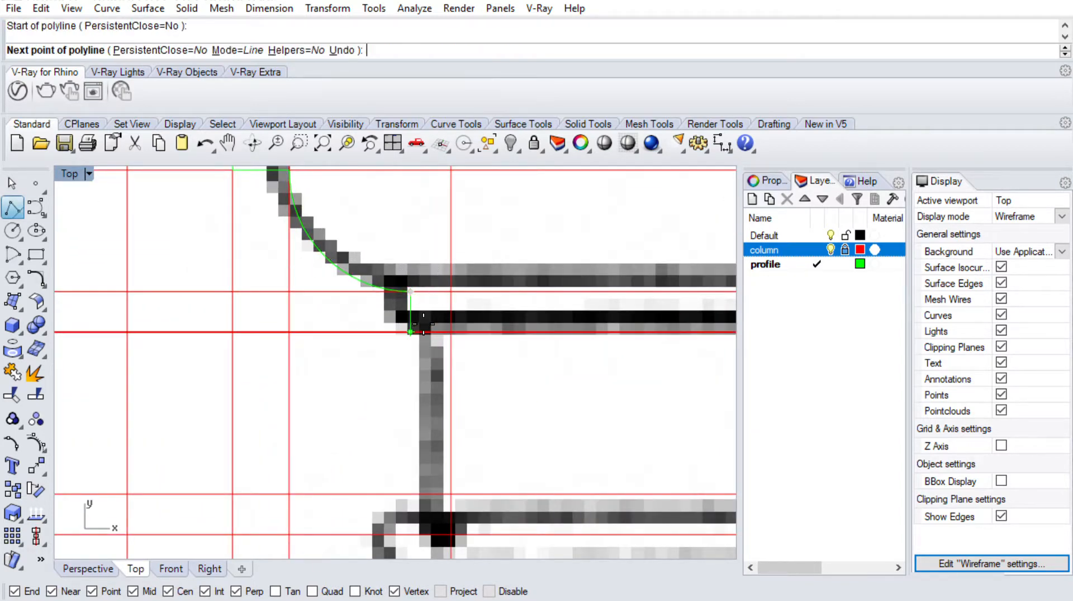
key("Escape")
Draw a small quarter arc below the echinus, centred on its lower end and starting at the next horizontal guide, and select it
left_click(12, 255)
left_click(408, 291)
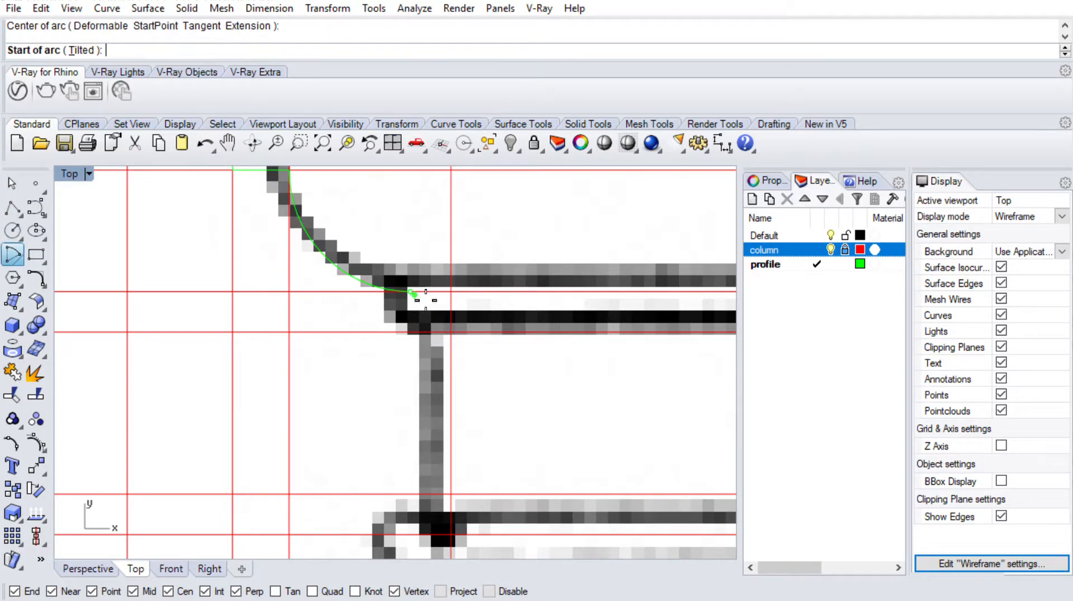
left_click(408, 333)
left_click(366, 283)
left_click(372, 301)
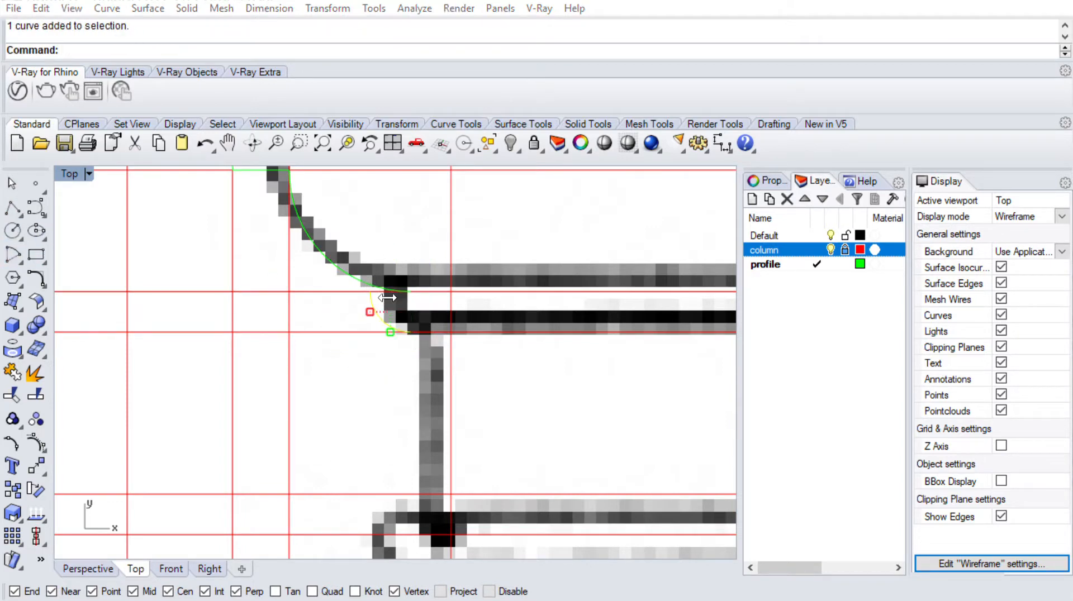
Move the small quarter arc by its upper end to the lower end of the echinus arc
scroll(378, 296, "up", 6)
type("m")
key("Return")
left_click(364, 285)
left_click(436, 285)
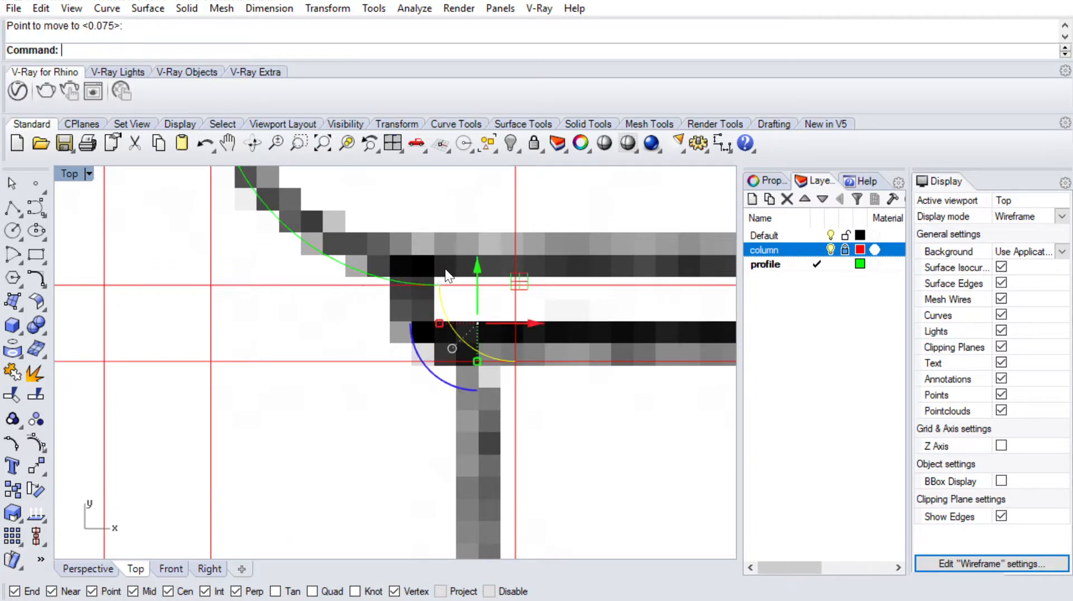
Draw the neck line from the small arc's lower end straight down the vertical guide to the next horizontal guide
scroll(445, 269, "down", 5)
left_click(12, 208)
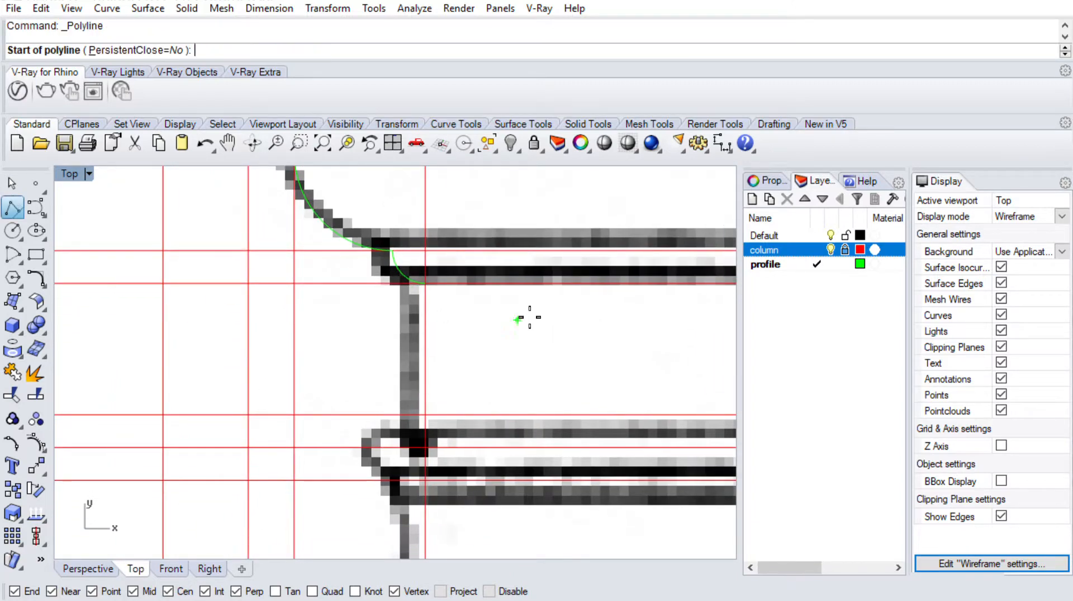
left_click(438, 283)
right_click_drag(444, 433, 441, 377)
left_click(439, 353)
key("Return")
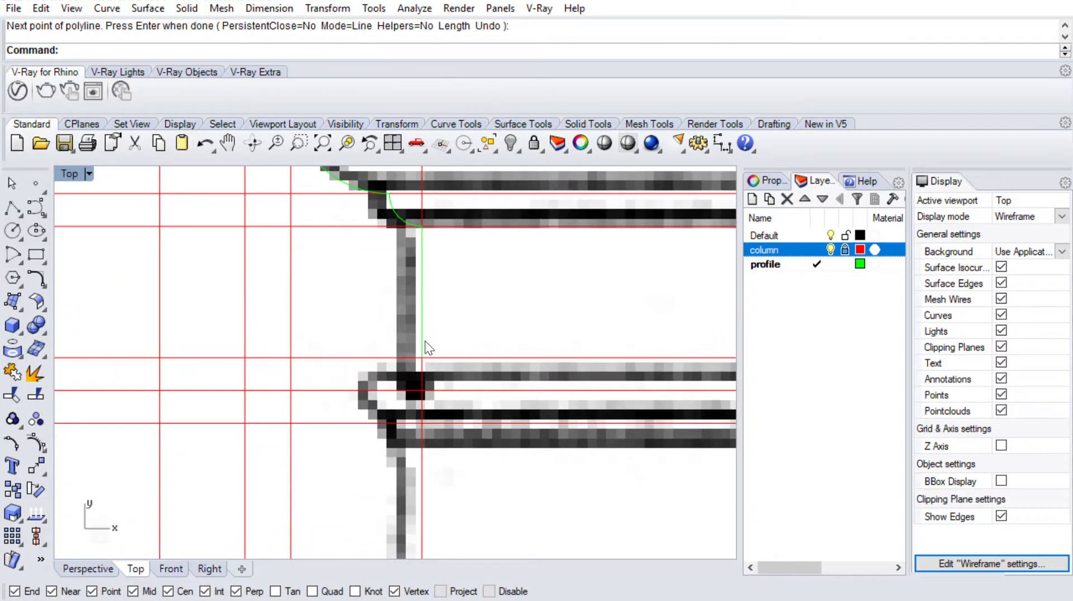
Draw a short vertical helper line from the neck line's lower end down to the next horizontal guide
scroll(418, 357, "up", 2)
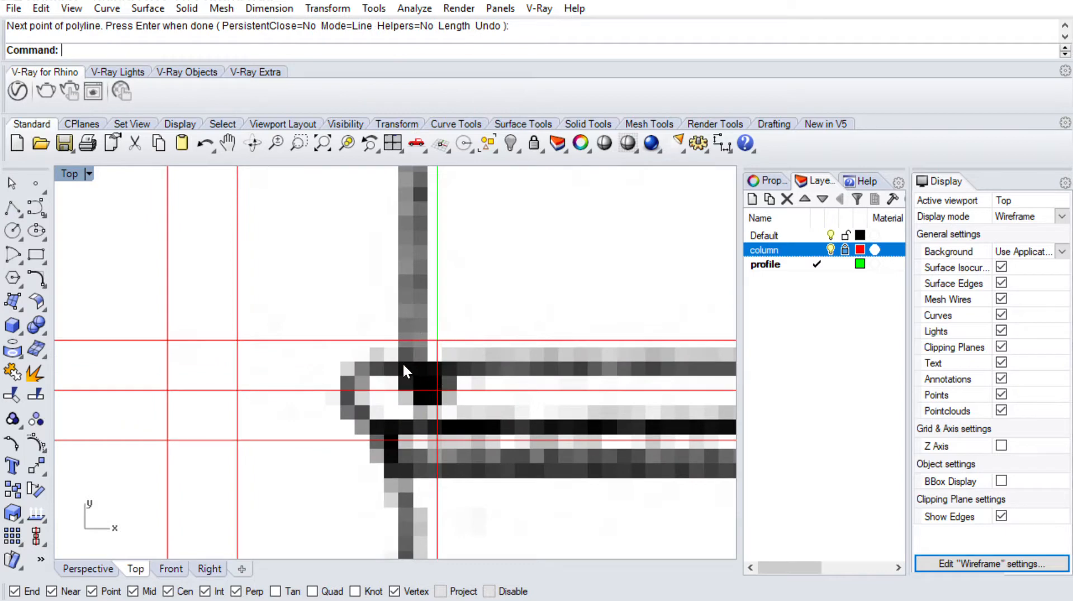
key("Return")
left_click(438, 390)
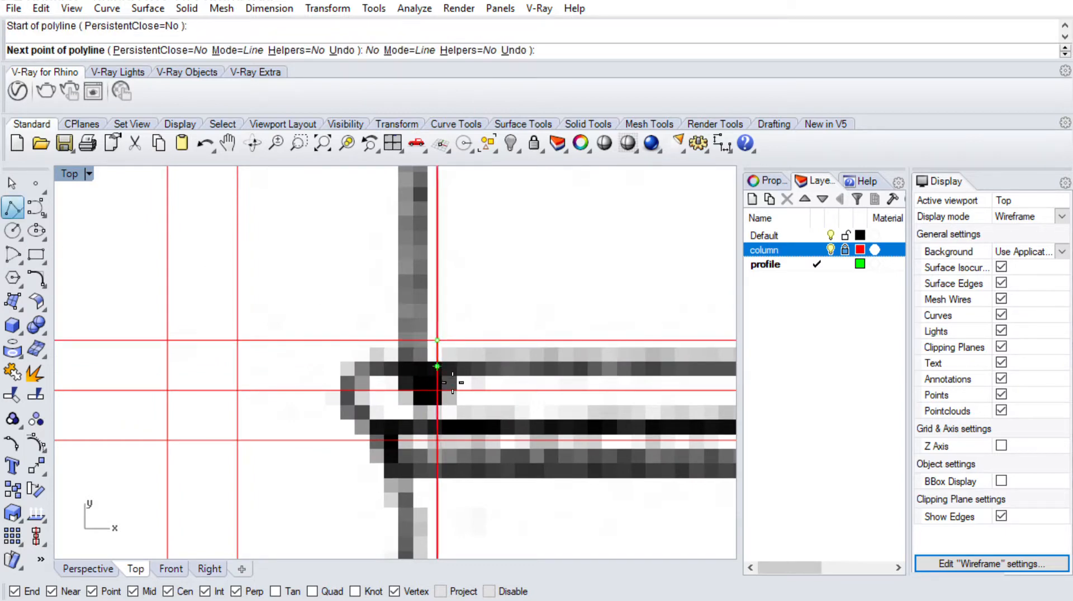
left_click(453, 390)
Draw an outward-bulging semicircular arc for the astragal, centred on the helper line's midpoint and spanning its ends, and delete the helper line
left_click(12, 255)
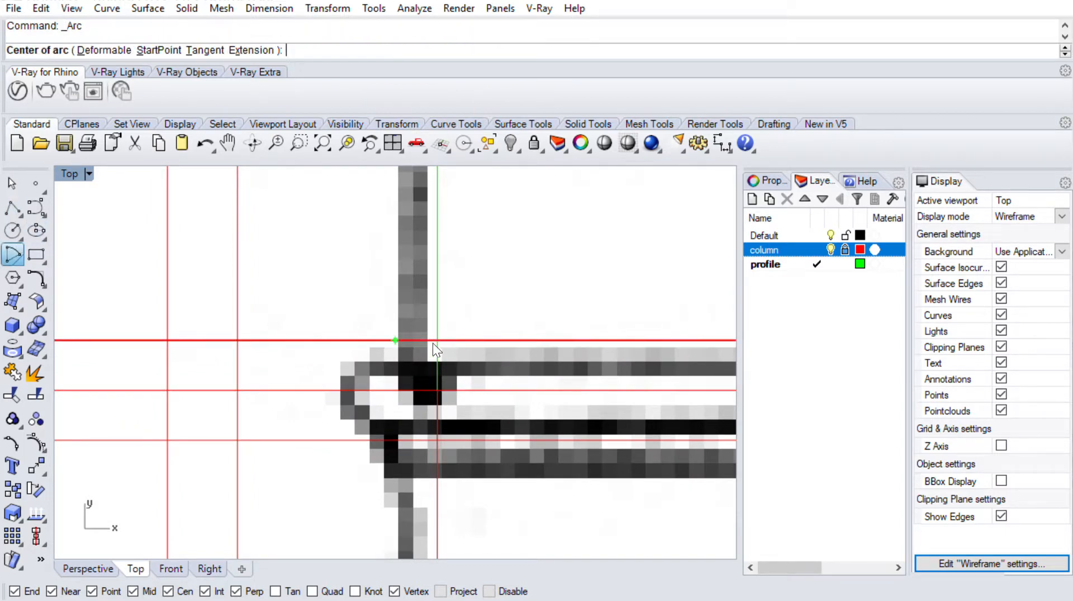
left_click(449, 366)
left_click(449, 339)
left_click(447, 390)
left_click(438, 351)
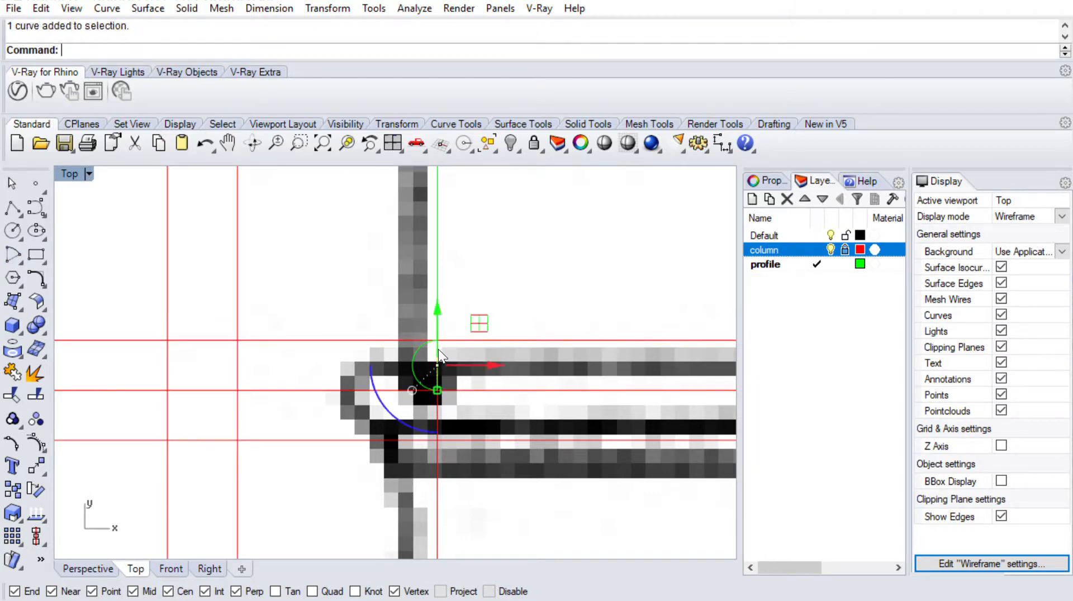
key("Delete")
Draw a vertical line from the astragal arc's lower end down to the next horizontal guide
right_click_drag(485, 407, 484, 401)
scroll(407, 274, "down", 3)
scroll(400, 276, "up", 3)
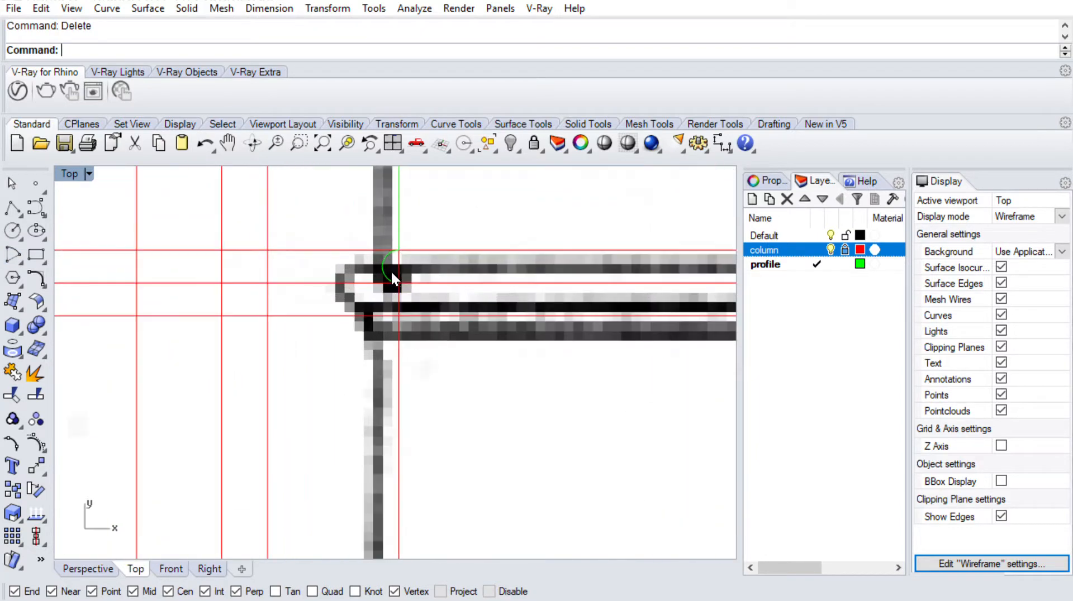
left_click(13, 198)
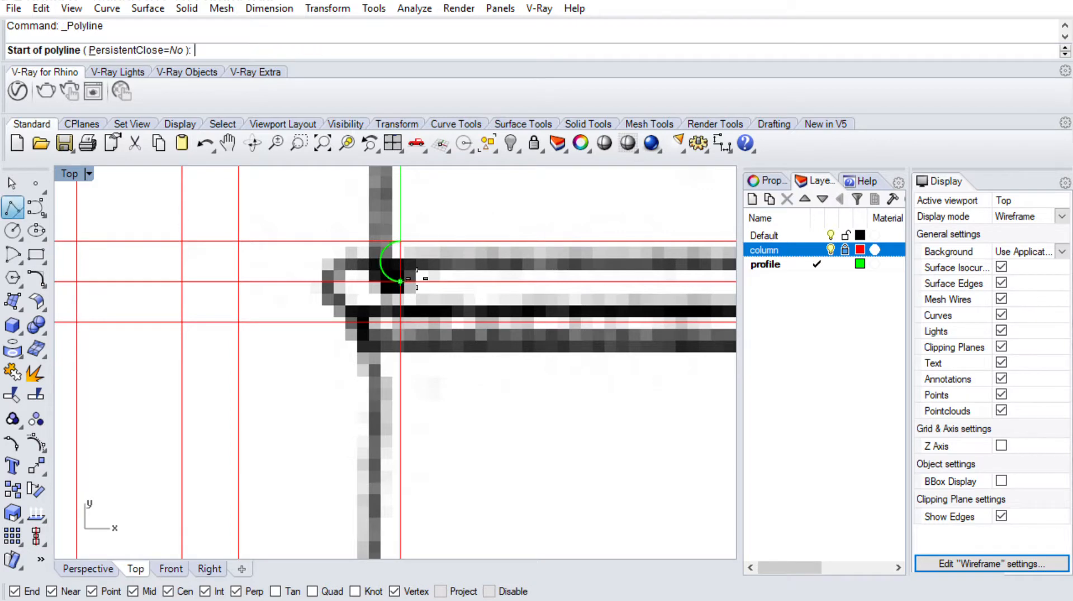
left_click(401, 281)
left_click(401, 322)
right_click(400, 320)
Draw a straight, slightly tapered shaft line from the upper end of the base mouldings up to the astragal
scroll(398, 305, "down", 6)
scroll(402, 289, "down", 5)
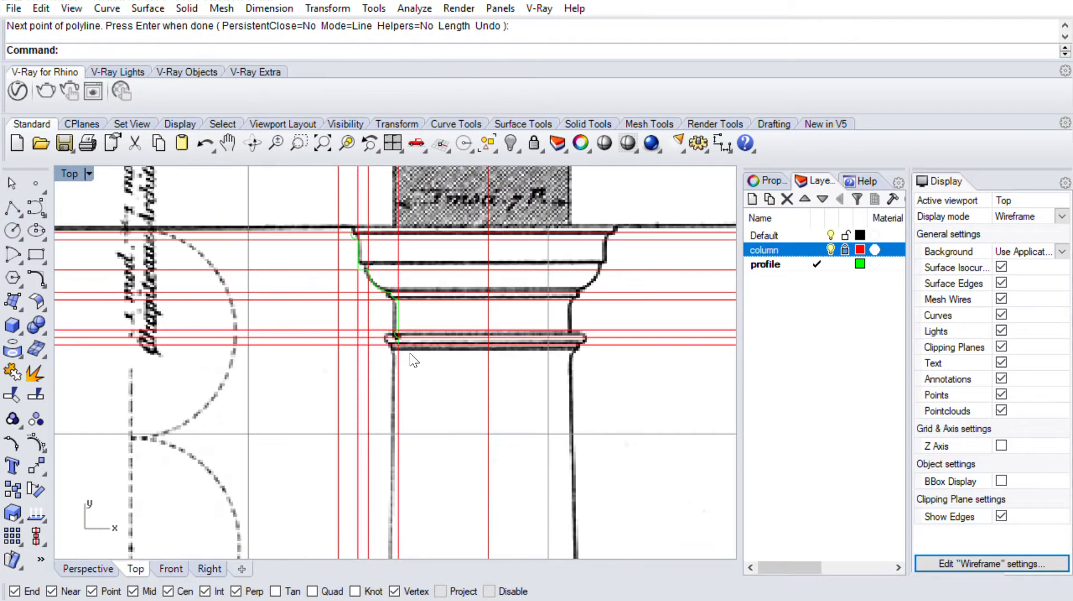
scroll(410, 358, "up", 3)
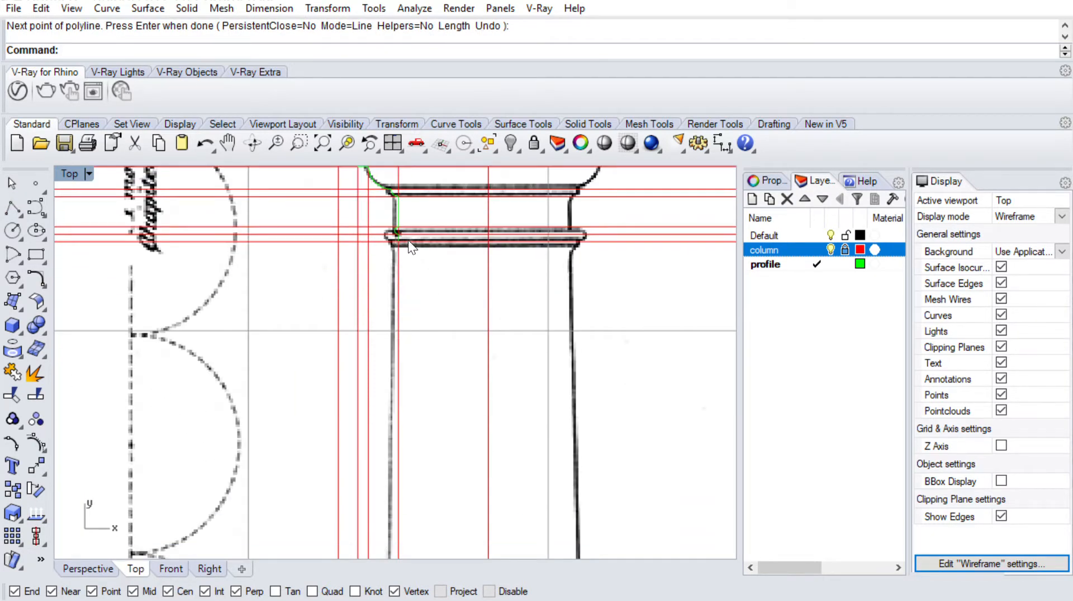
scroll(408, 240, "down", 5)
scroll(377, 274, "up", 3)
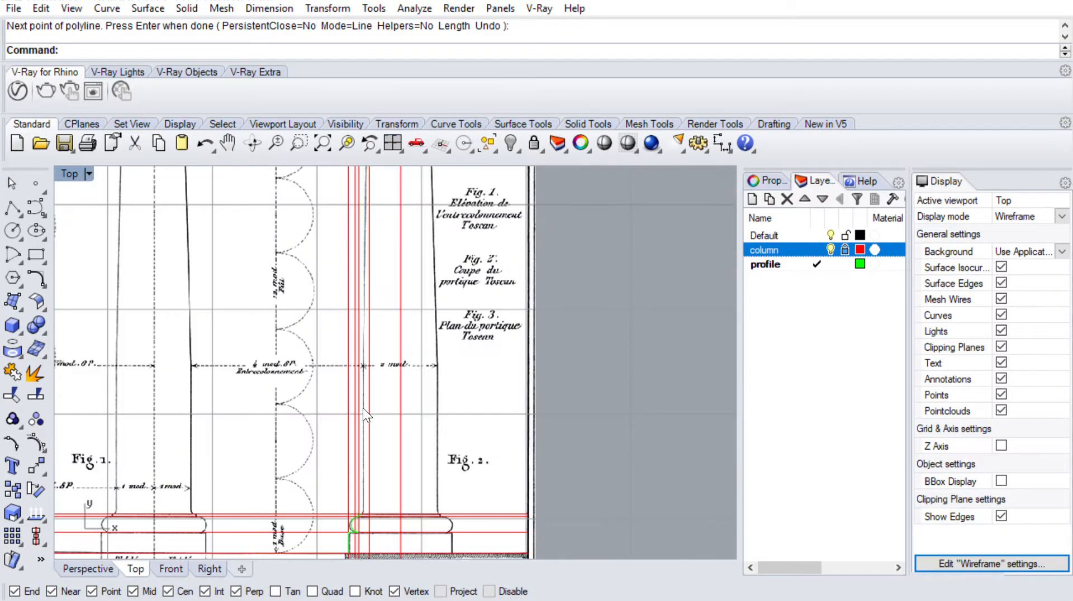
left_click(14, 208)
scroll(380, 531, "up", 4)
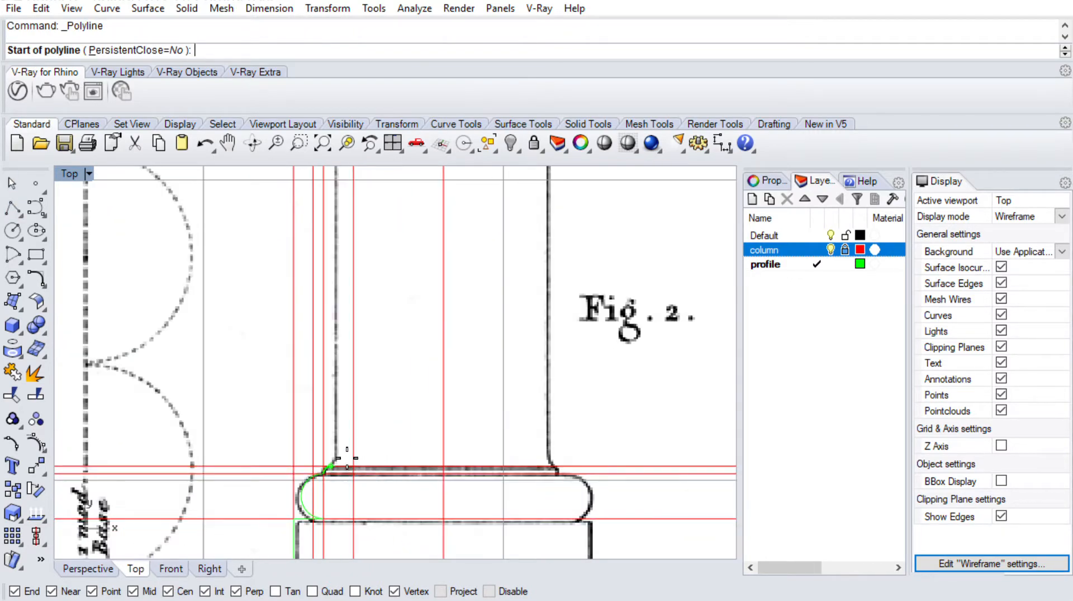
left_click(347, 459)
scroll(358, 425, "down", 5)
scroll(391, 235, "up", 4)
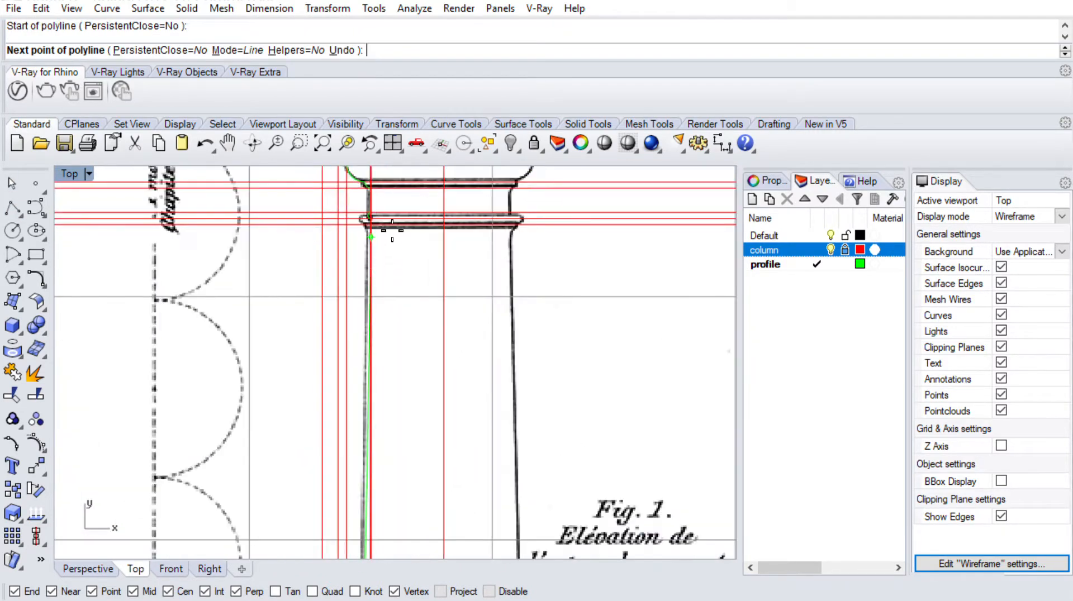
scroll(392, 230, "up", 5)
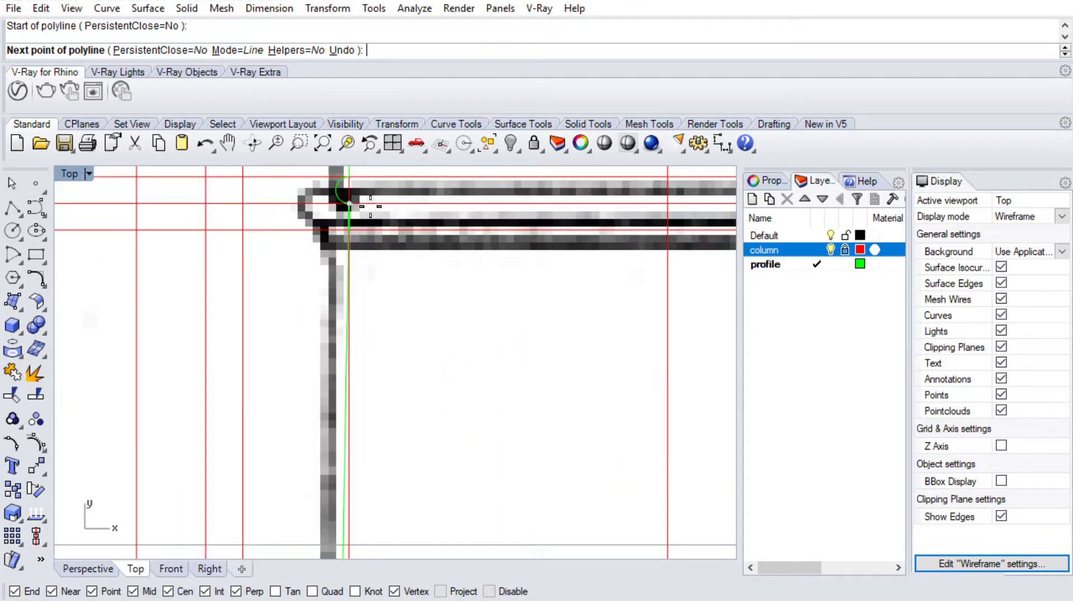
left_click(349, 206)
key("Return")
Move the shaft line out of the reference drawing into the empty area on its right
scroll(354, 435, "down", 5)
scroll(350, 384, "up", 3)
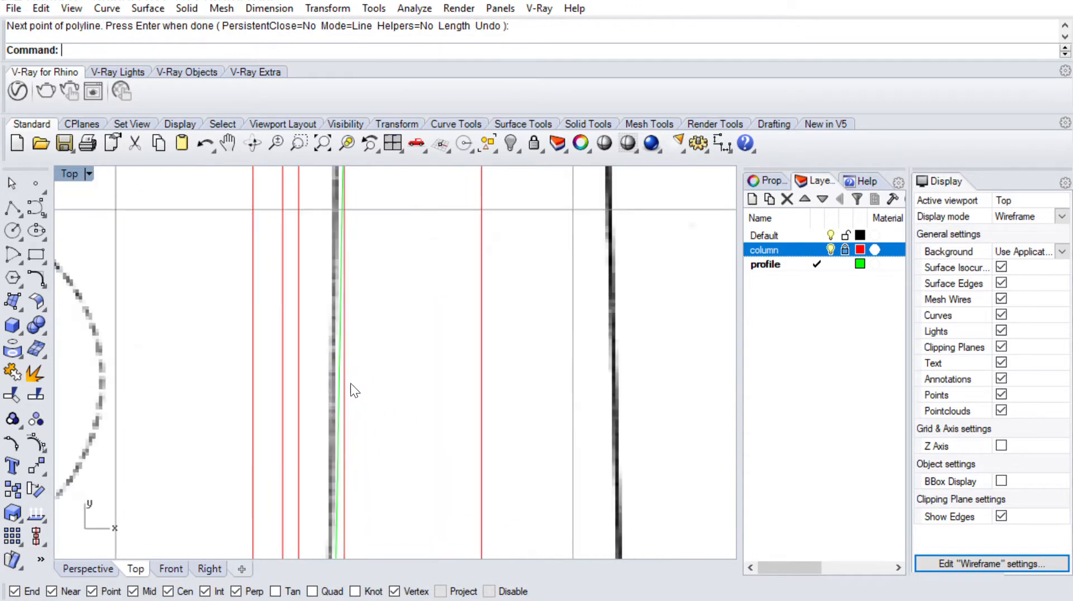
left_click(336, 397)
scroll(341, 363, "up", 3)
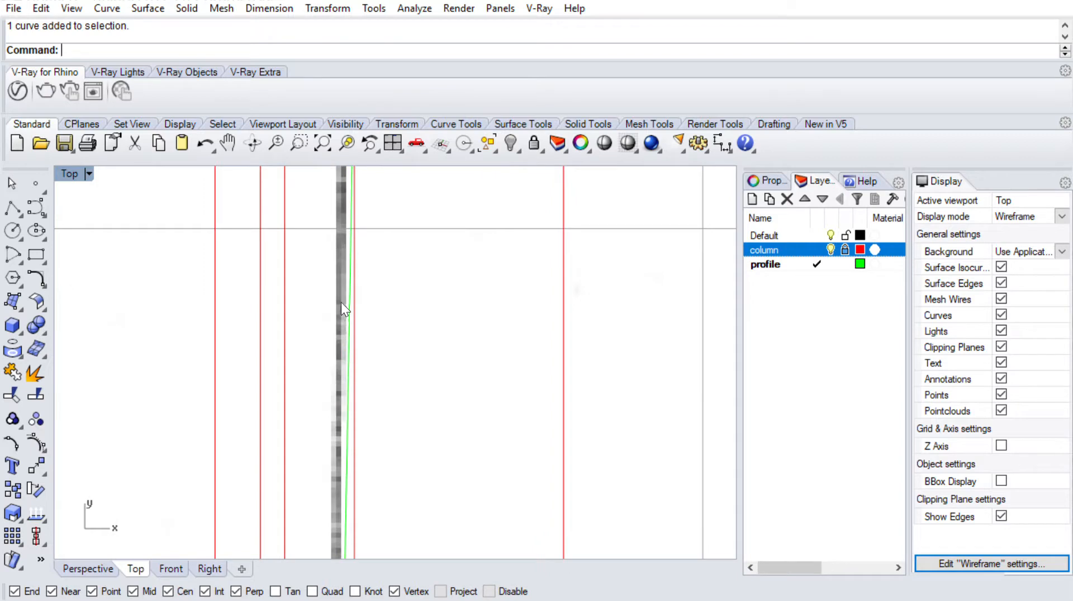
scroll(341, 303, "down", 4)
scroll(367, 421, "down", 5)
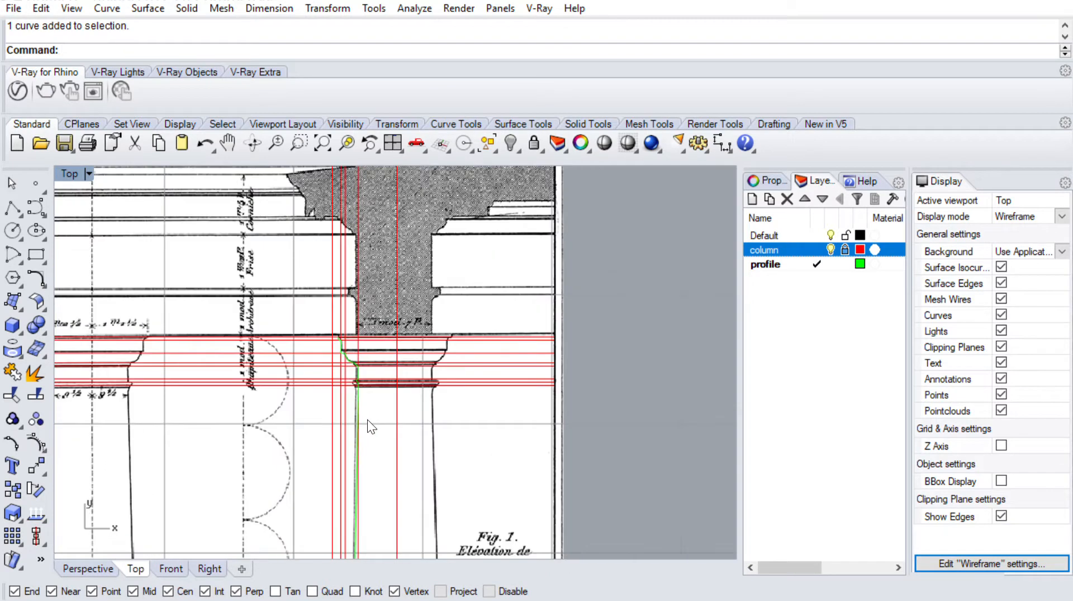
scroll(370, 380, "up", 3)
scroll(351, 394, "down", 2)
scroll(365, 350, "down", 3)
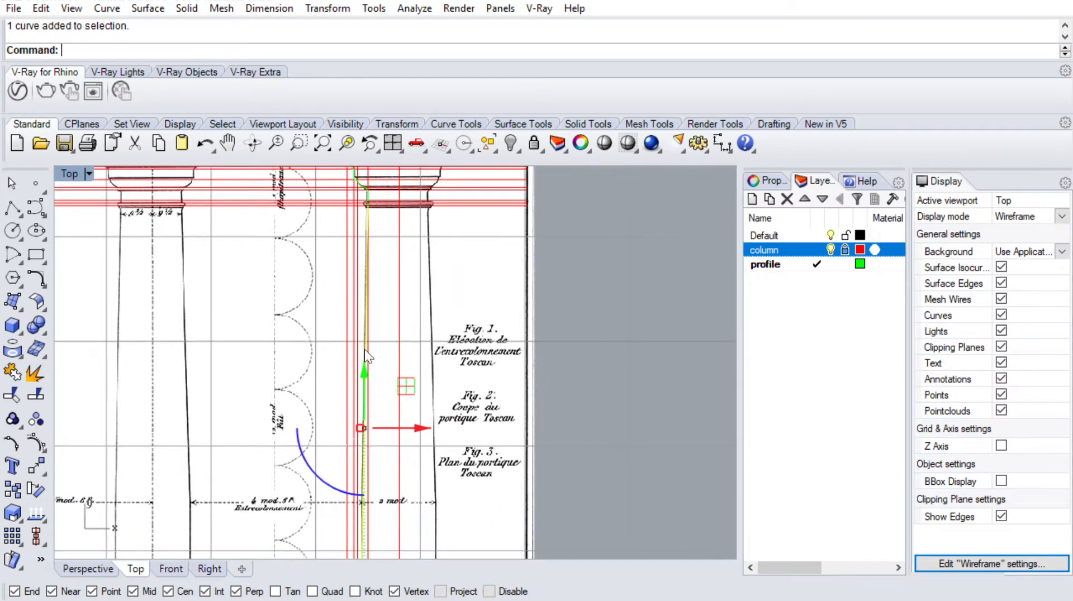
left_click_drag(386, 377, 514, 404)
scroll(514, 404, "up", 4)
key("Escape")
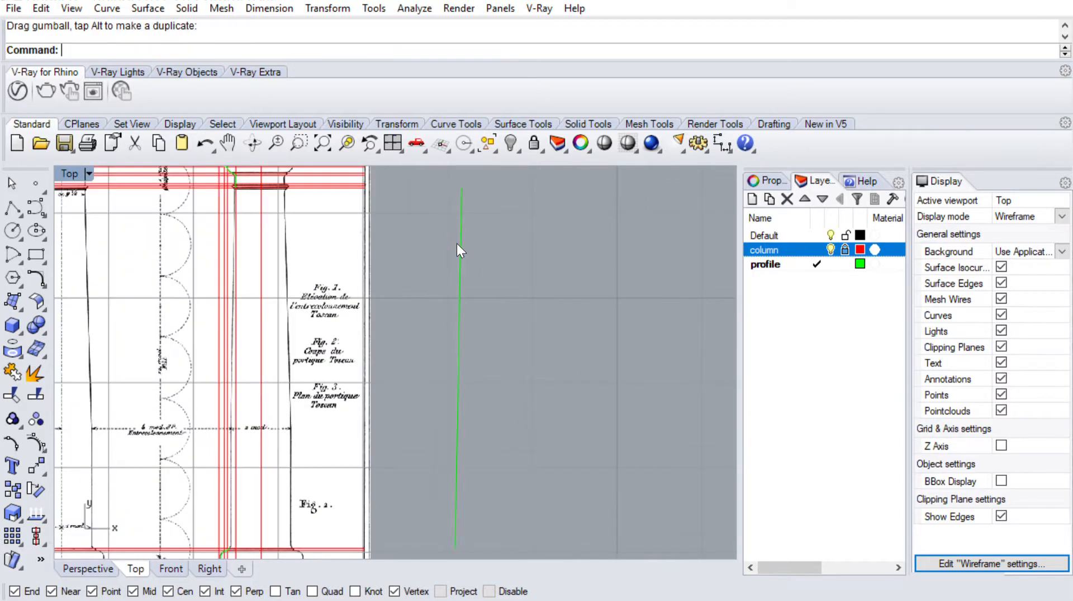
scroll(457, 244, "down", 4)
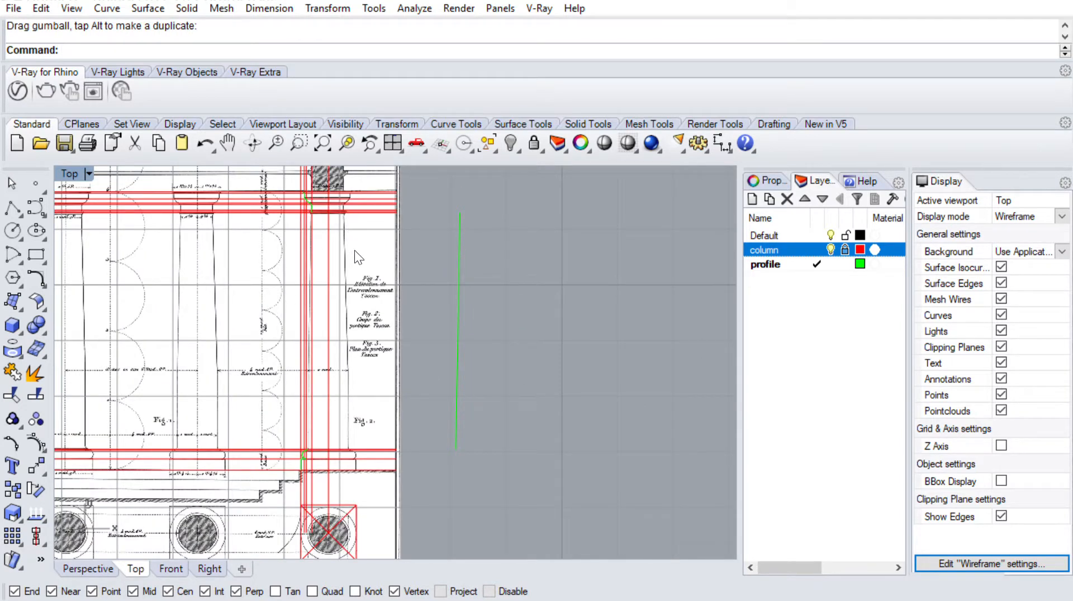
left_click(460, 303)
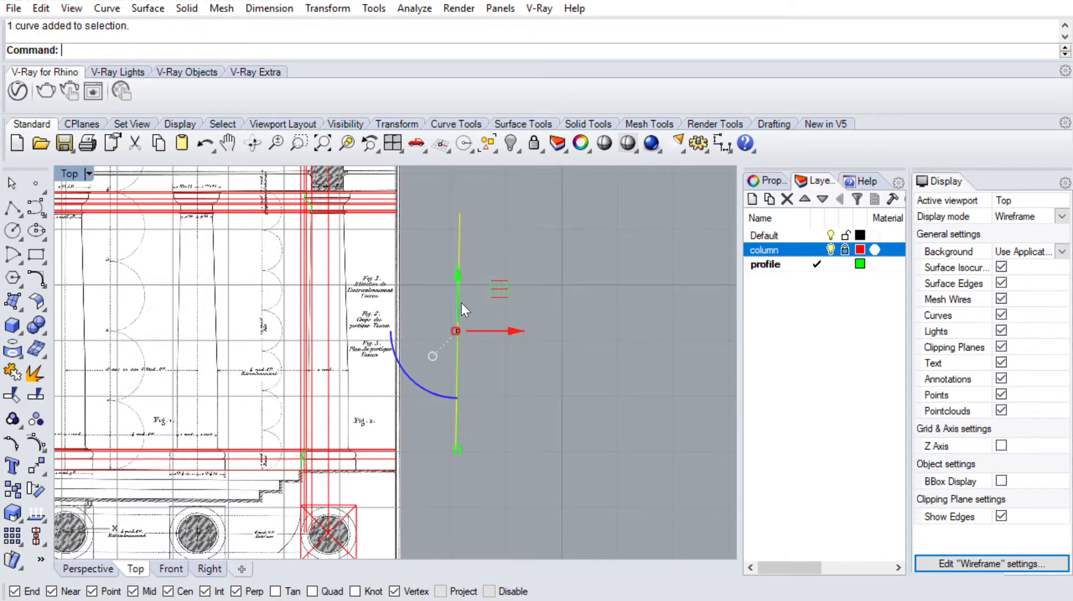
scroll(475, 325, "up", 2)
right_click_drag(466, 314, 516, 348)
key("Escape")
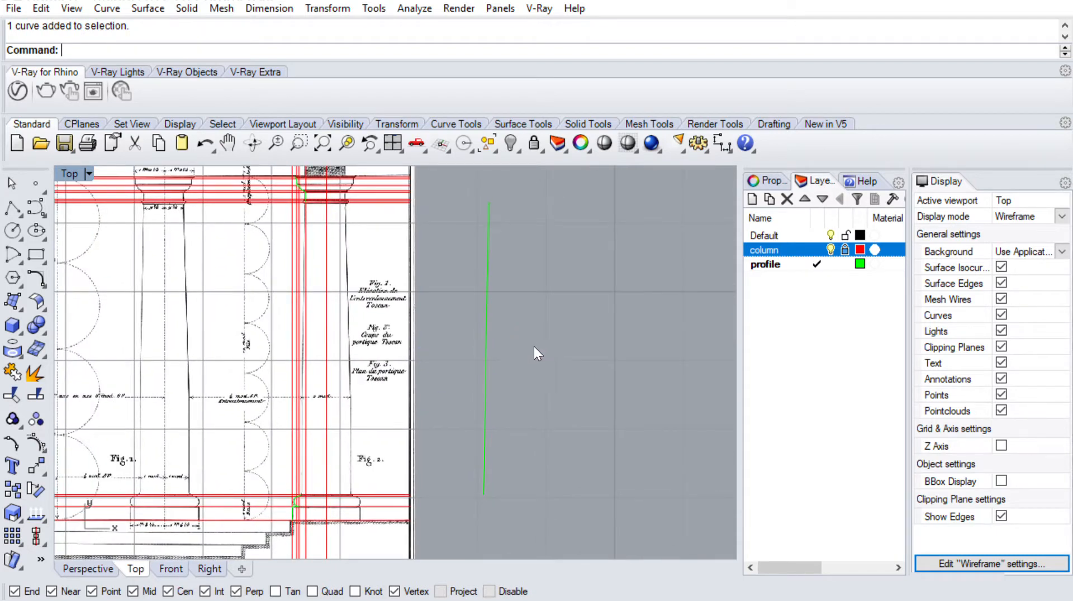
scroll(424, 308, "down", 3)
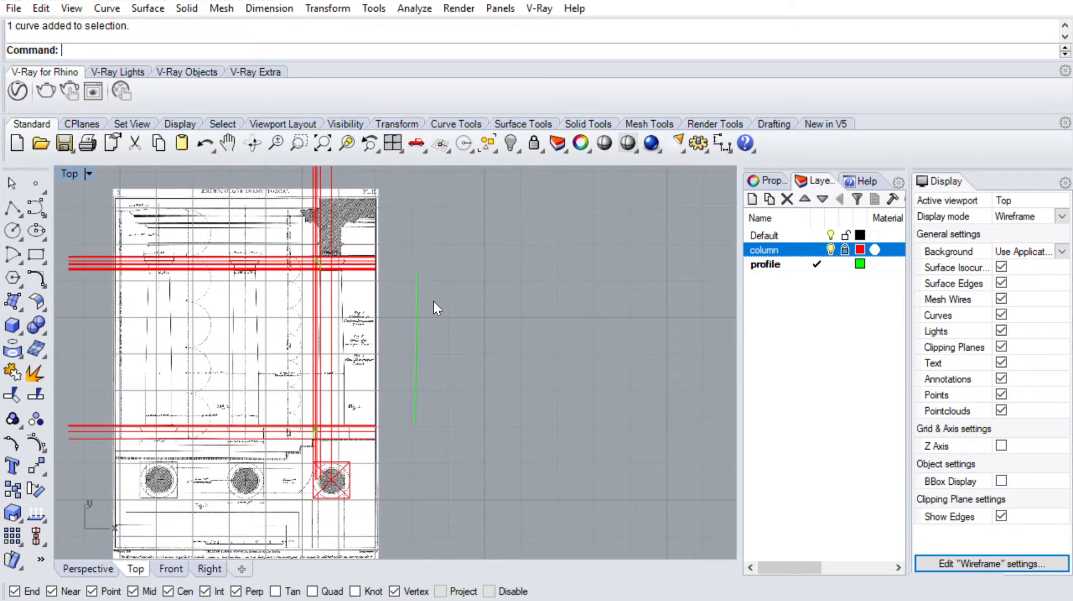
scroll(455, 335, "up", 4)
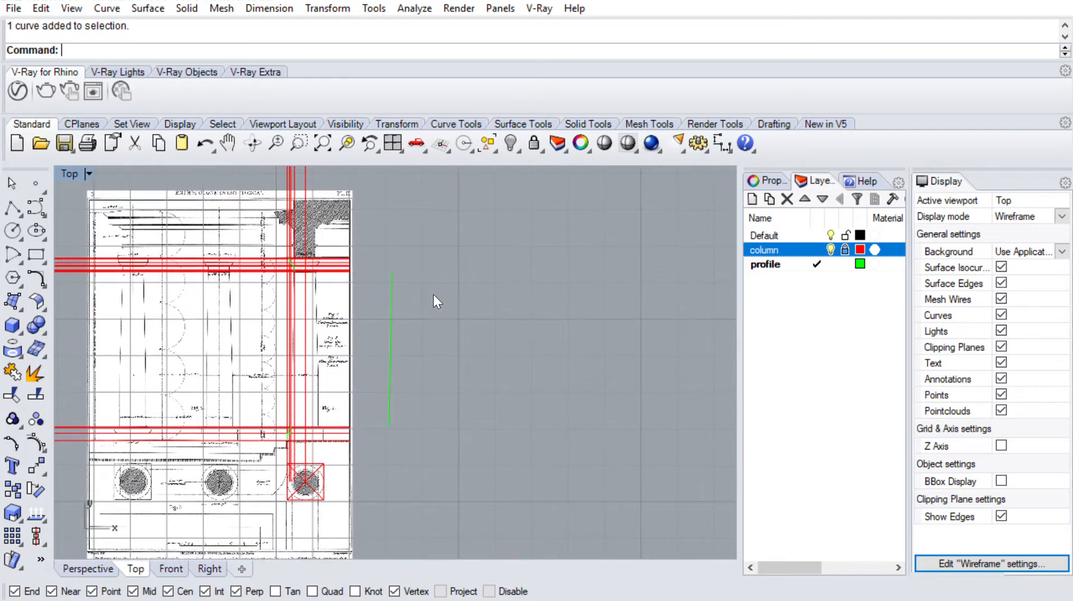
Draw a stepped test polyline with four segments in the empty area beside the shaft line
left_click(13, 208)
left_click(434, 371)
left_click(420, 276)
left_click(521, 274)
left_click(519, 222)
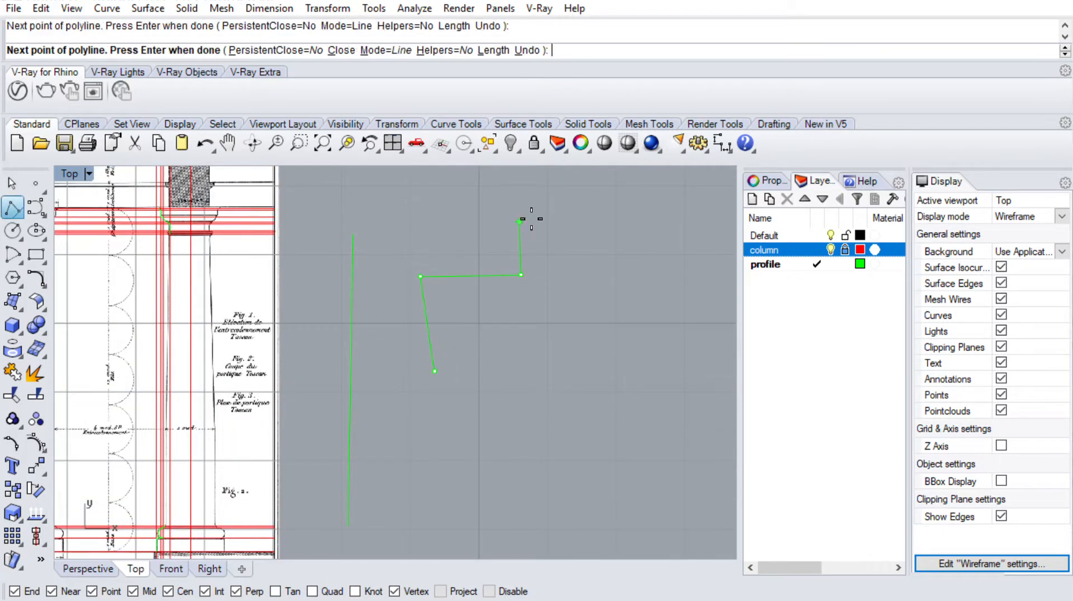
left_click(579, 221)
key("Return")
Turn on the test polyline's control points and move its lower corner point downward and outward toward the shaft line
left_click(523, 229)
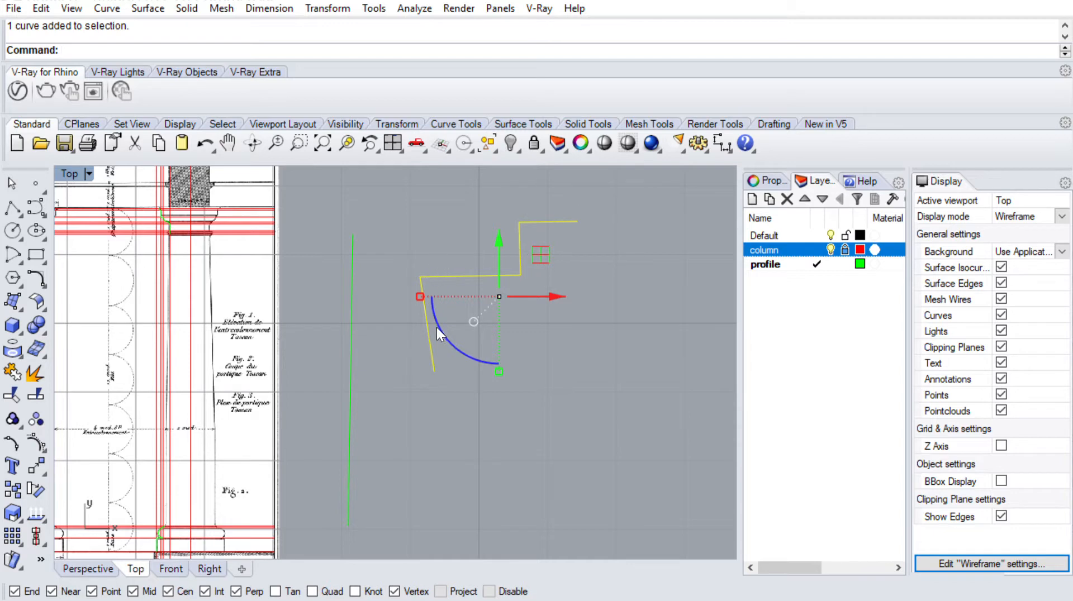
left_click(28, 433)
left_click(420, 277)
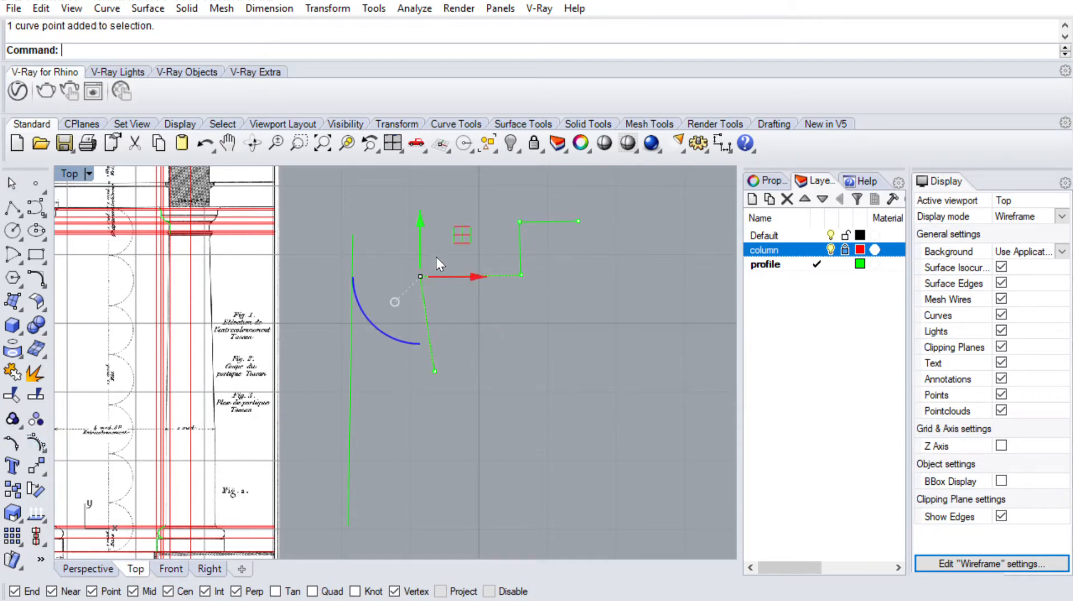
left_click_drag(423, 231, 522, 302)
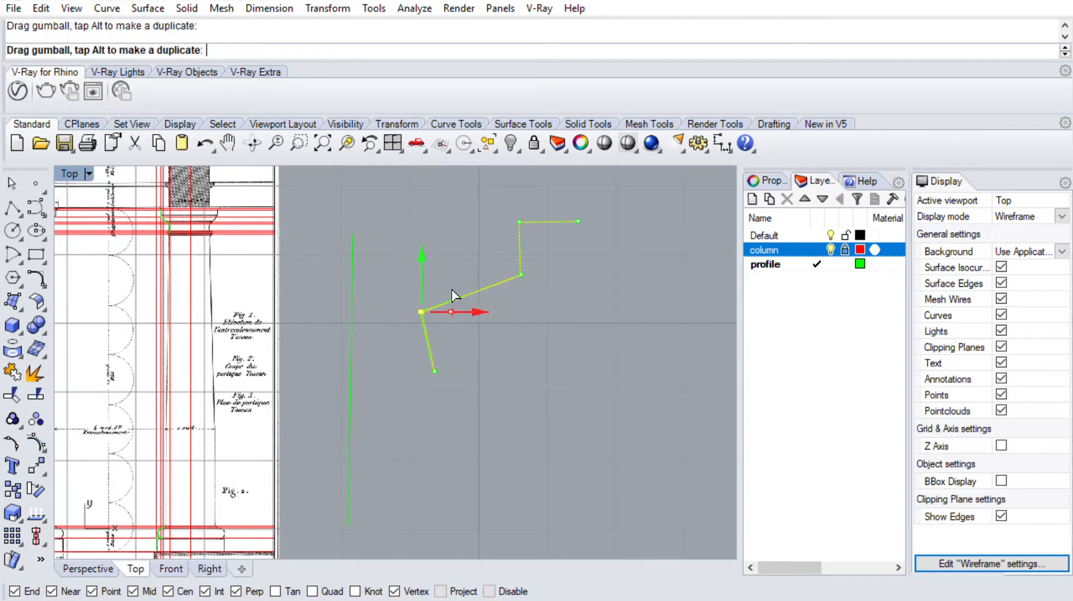
left_click_drag(423, 274, 408, 248)
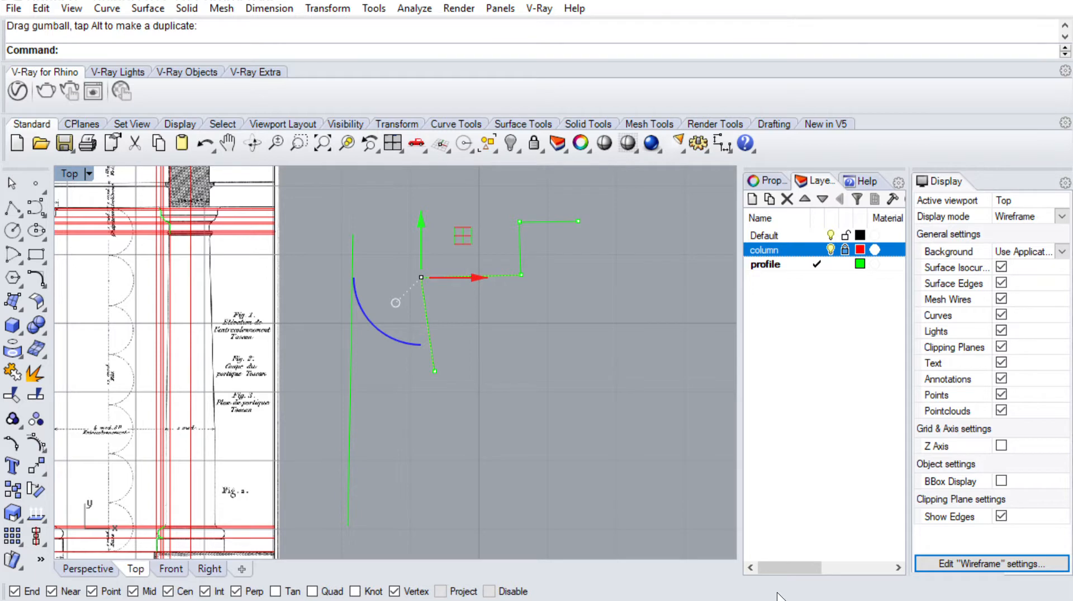
left_click_drag(469, 277, 485, 278)
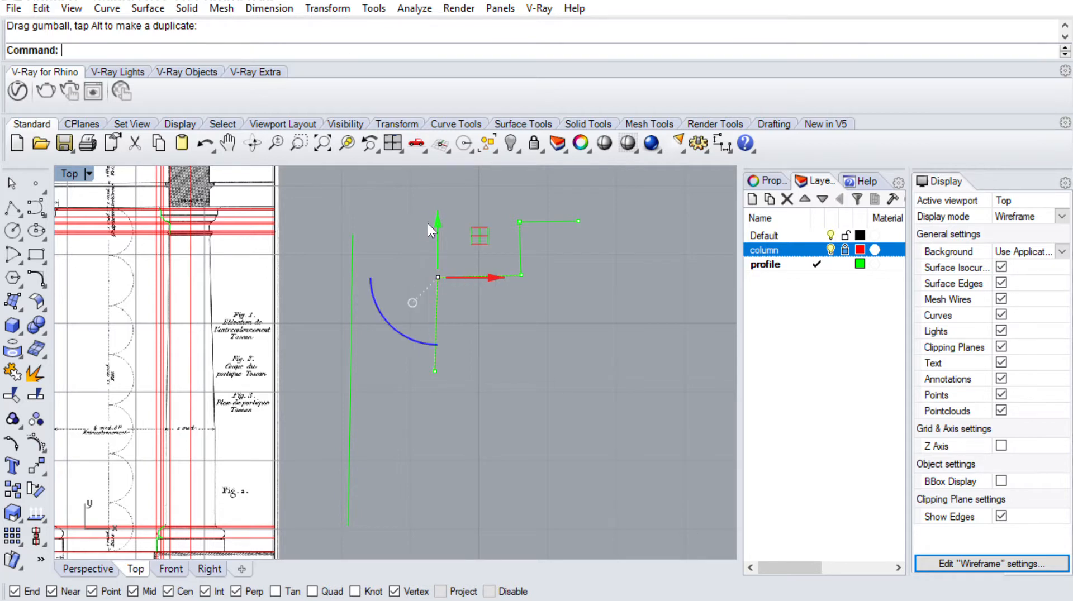
left_click_drag(438, 225, 440, 264)
left_click_drag(471, 315, 413, 314)
left_click(394, 257)
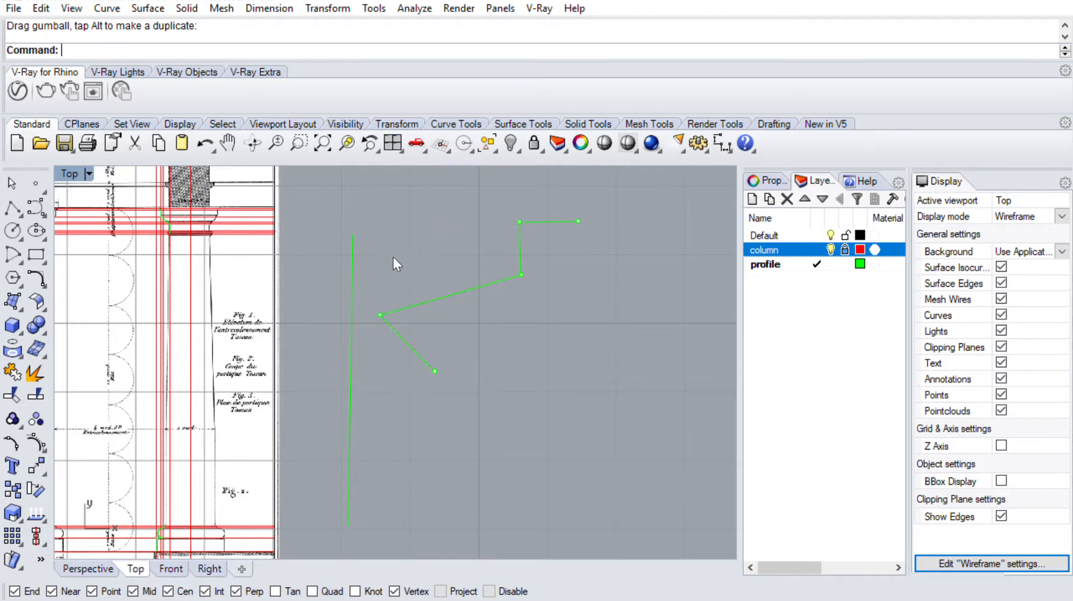
Rebuild the test polyline into a smooth curve
scroll(461, 294, "up", 2)
left_click(457, 269)
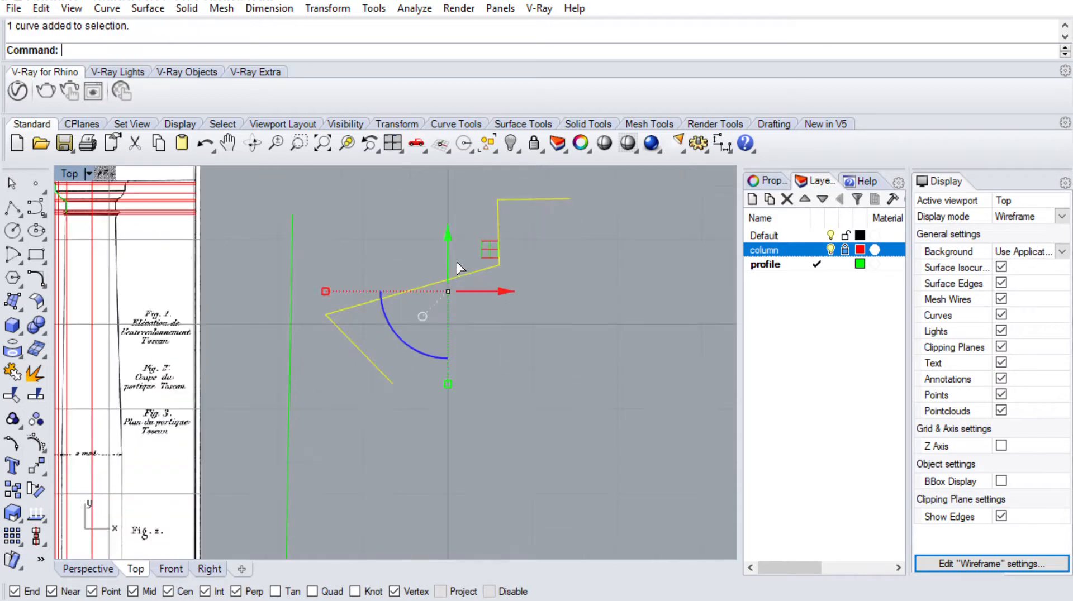
type("Rebuild")
key("Return")
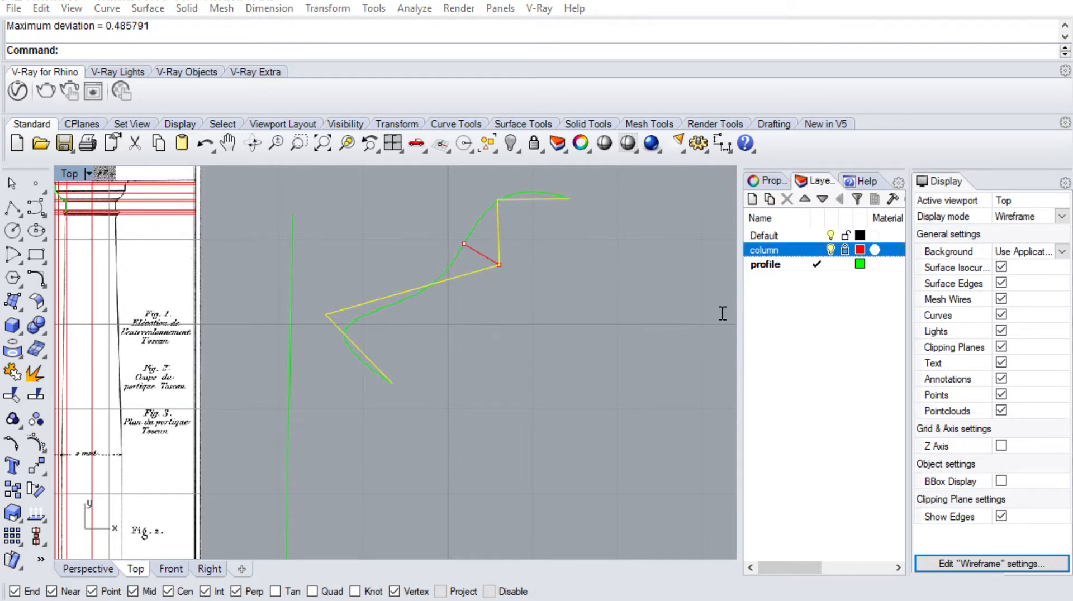
left_click(635, 387)
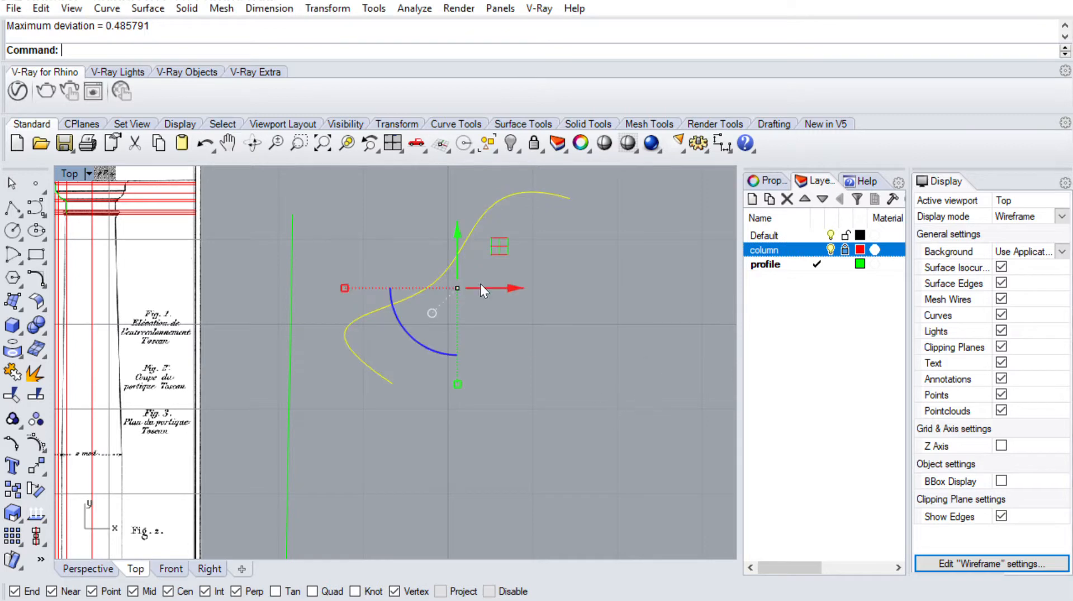
Show the rebuilt test curve's control points briefly and delete the test curve
left_click(36, 420)
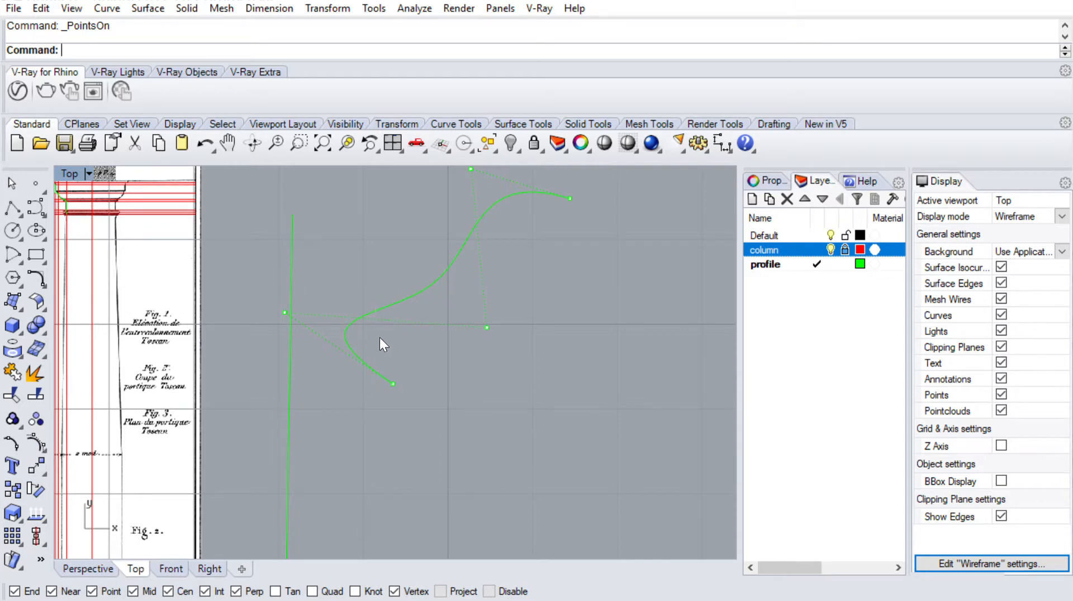
key("Escape")
left_click_drag(455, 344, 391, 256)
scroll(418, 271, "down", 10)
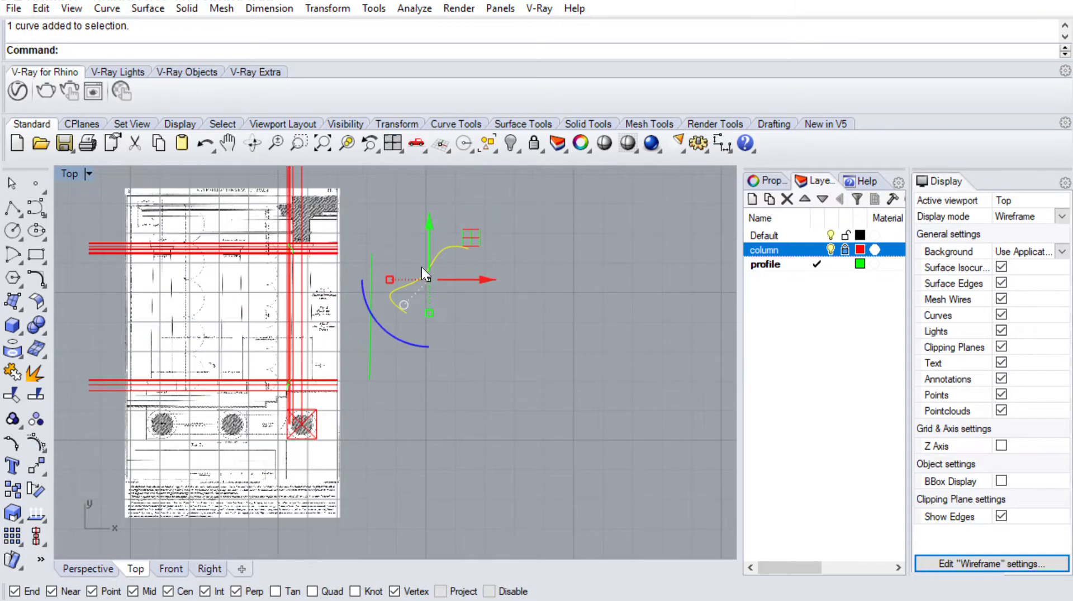
key("Delete")
Rebuild the straight shaft line beside the reference drawing into a curve with four control points
right_click_drag(405, 423, 421, 429)
scroll(402, 335, "up", 5)
left_click(373, 335)
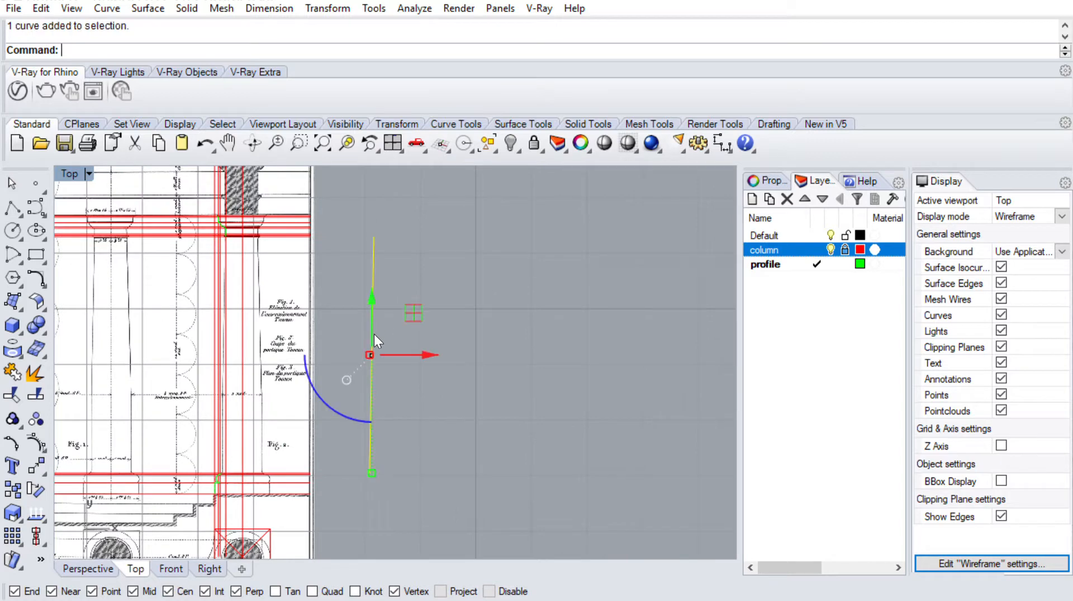
right_click_drag(380, 337, 432, 340)
left_click(512, 362)
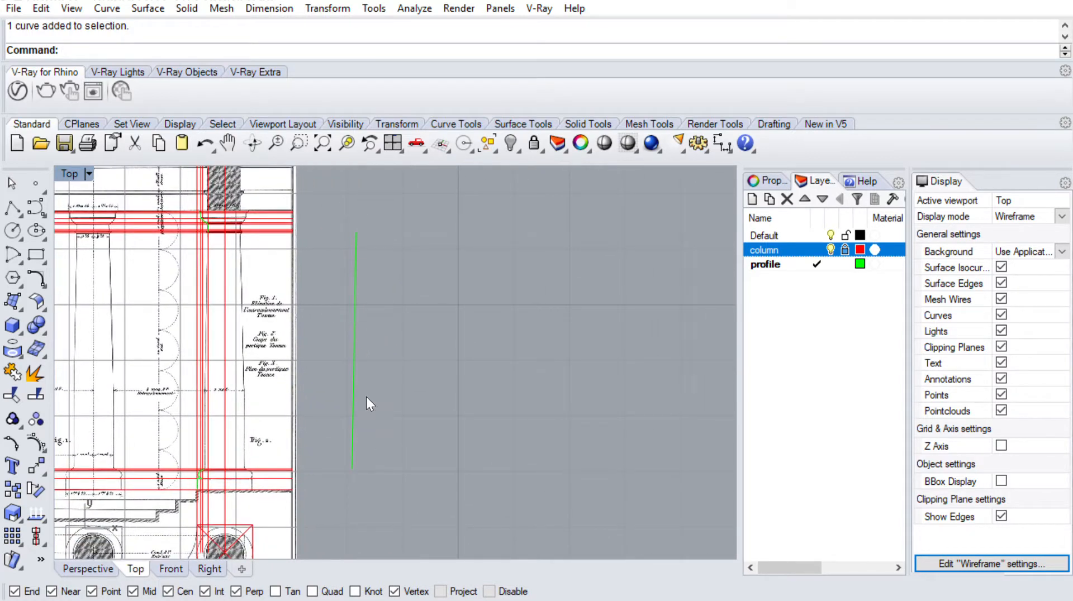
right_click_drag(370, 367, 424, 375)
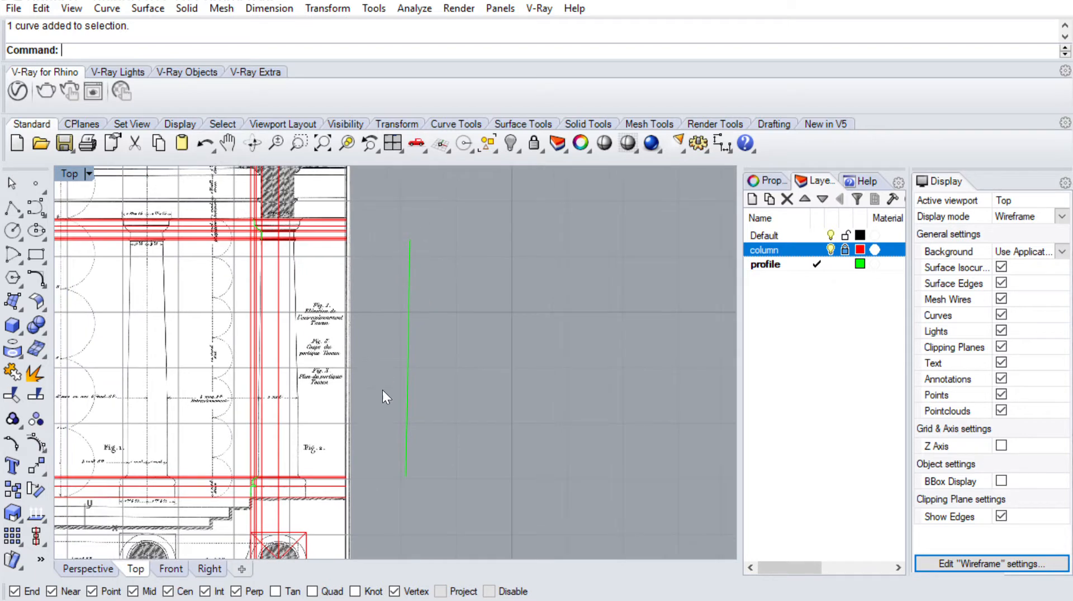
left_click(409, 377)
scroll(422, 377, "up", 1)
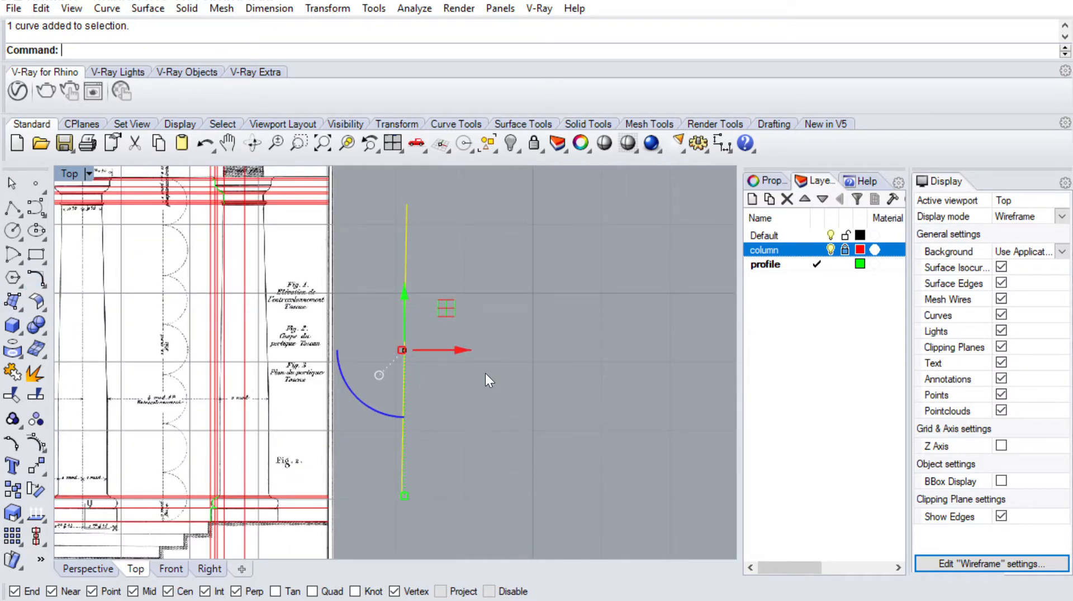
type("Rebuild")
key("Return")
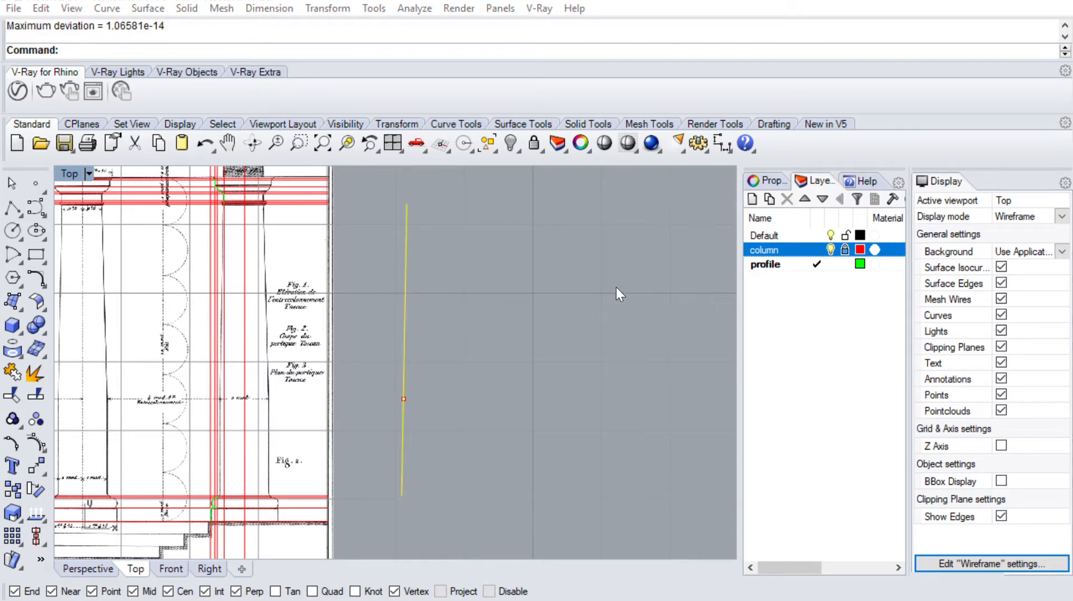
left_click(725, 317)
key("Return")
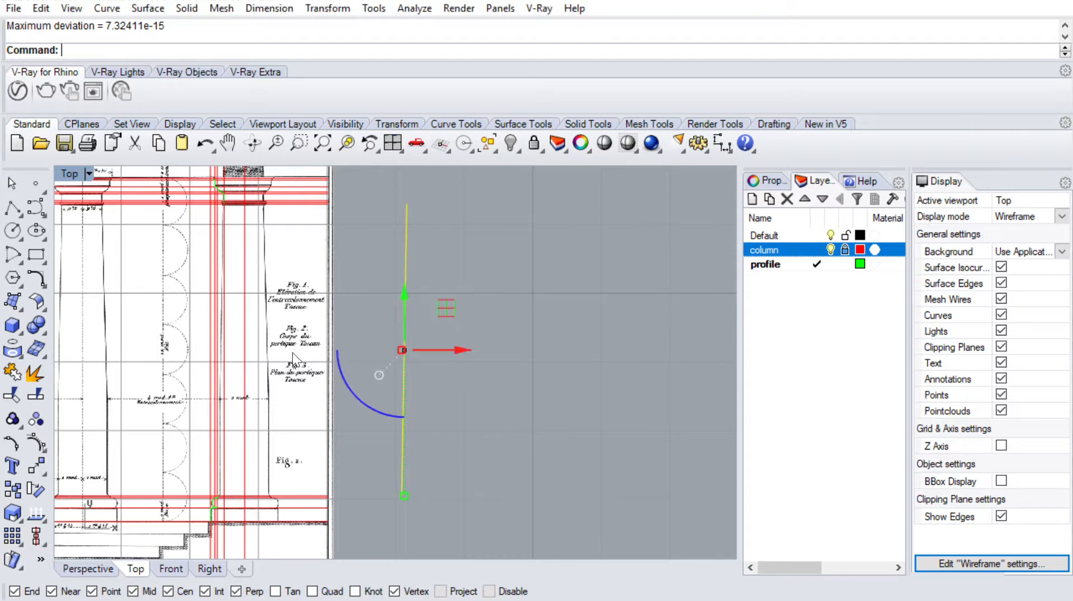
Try to shift the shaft curve's lower-middle control point slightly outward to the left
left_click(36, 422)
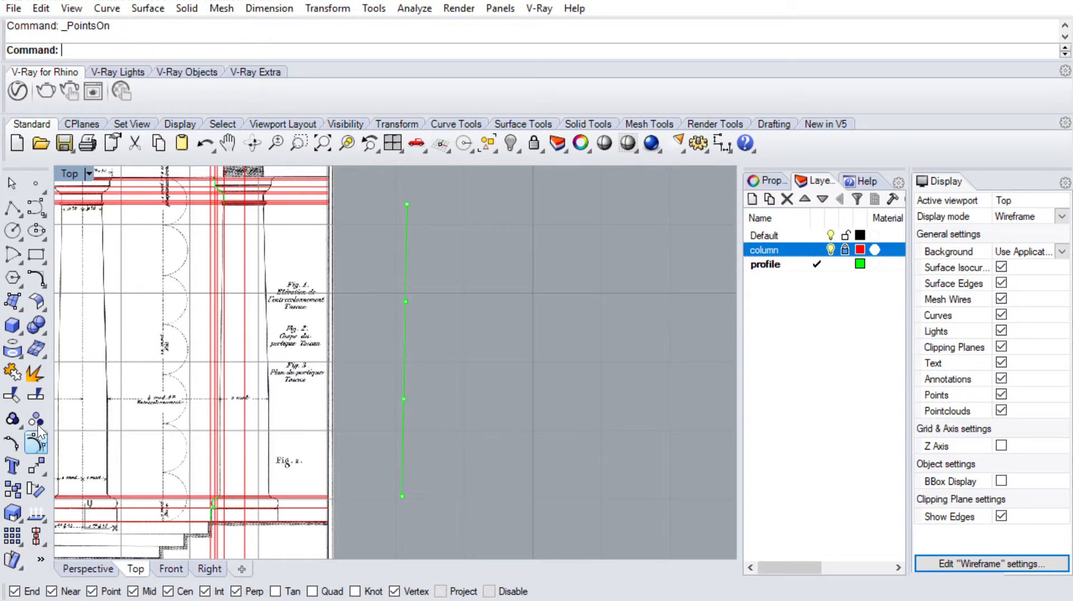
left_click(403, 399)
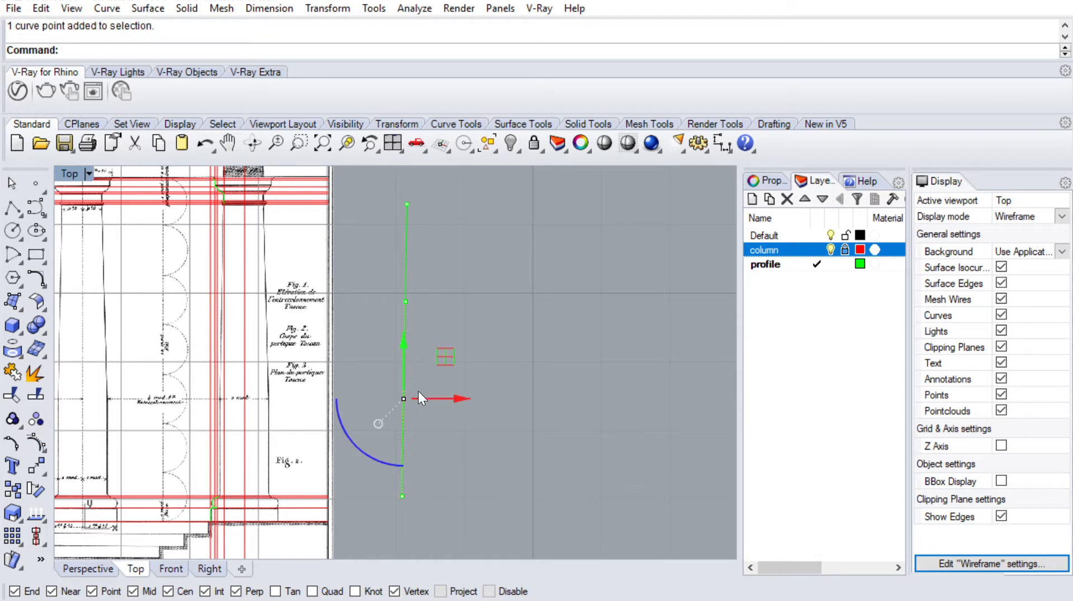
left_click_drag(449, 380, 445, 380)
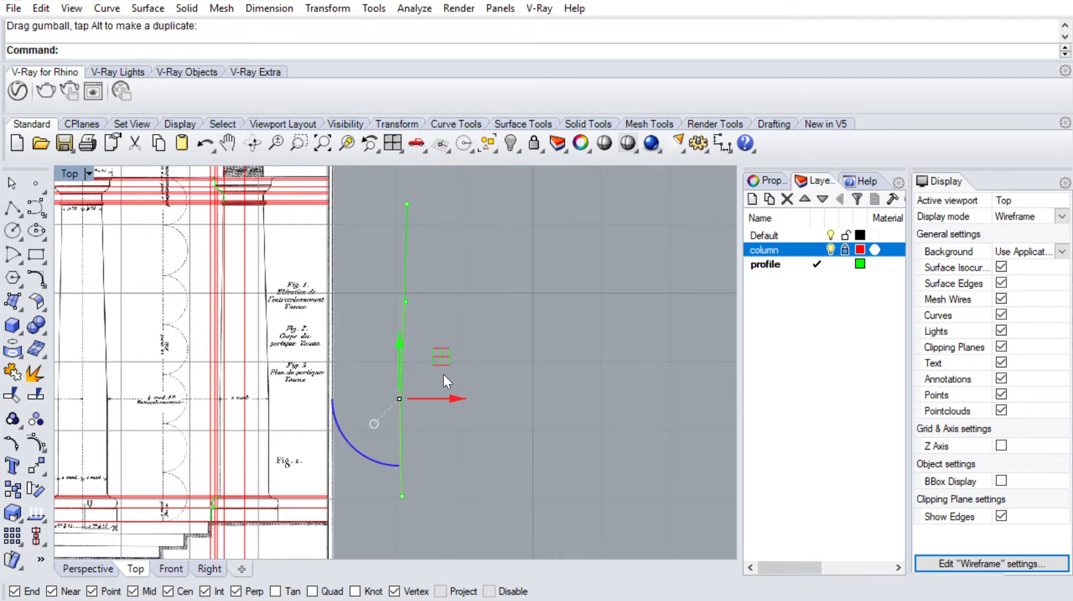
key("ctrl+z")
Move the shaft curve back onto the reference column, placing its lower endpoint on the end of the base moulding arc
left_click(403, 410)
right_click_drag(395, 421, 484, 424)
type("m")
key("Return")
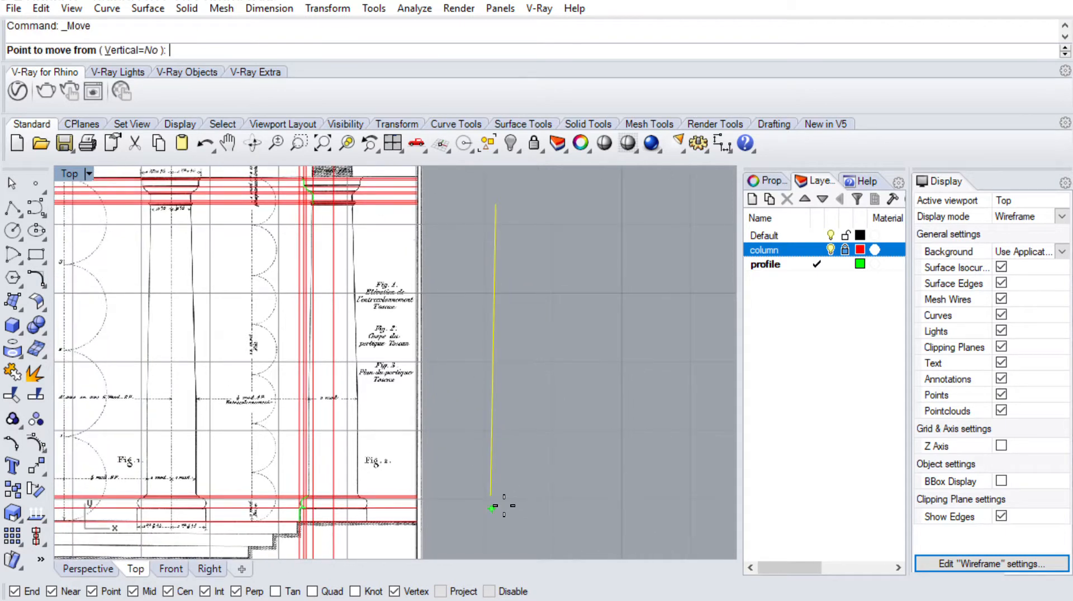
left_click(492, 498)
scroll(305, 507, "up", 11)
scroll(329, 465, "up", 4)
left_click(329, 462)
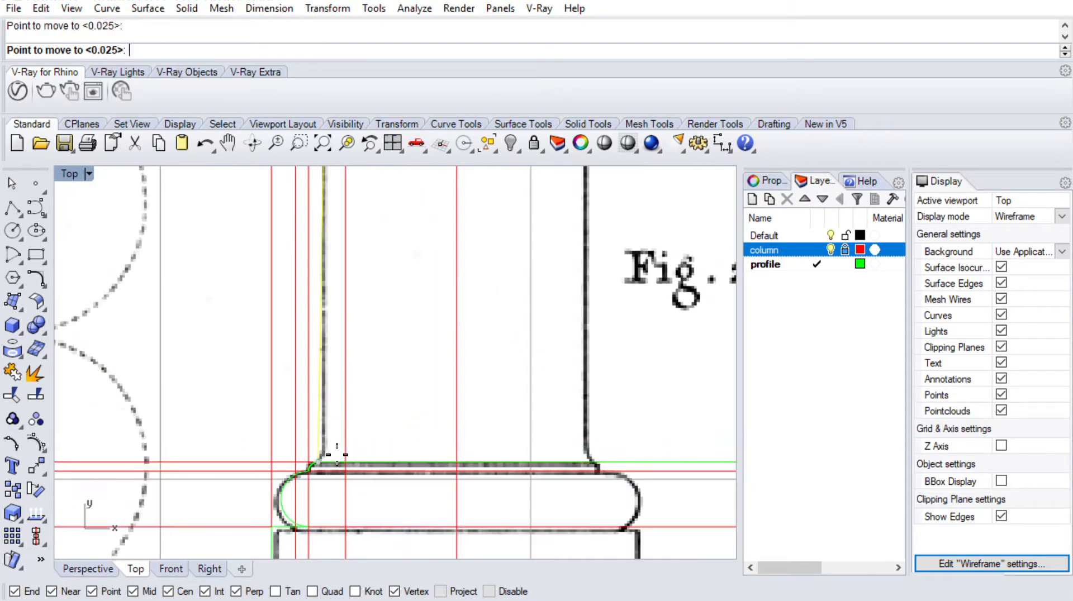
Turn on the shaft curve's control points and nudge the lower-middle point left onto the drawn shaft edge
scroll(335, 442, "down", 4)
scroll(325, 412, "up", 6)
left_click(36, 441)
scroll(358, 318, "down", 8)
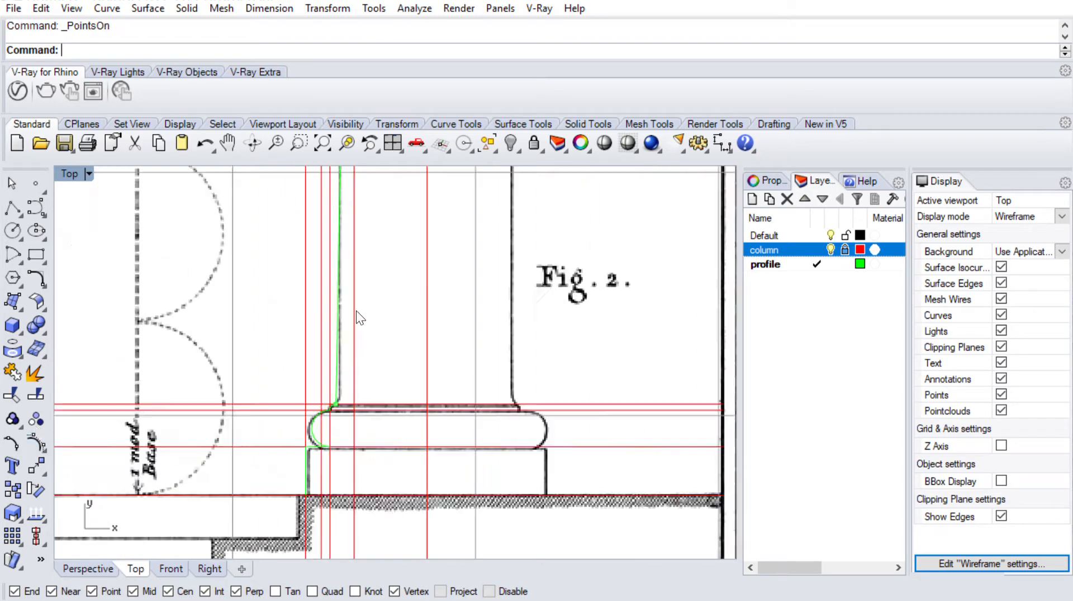
right_click_drag(362, 263, 383, 426)
scroll(371, 253, "up", 8)
left_click(358, 298)
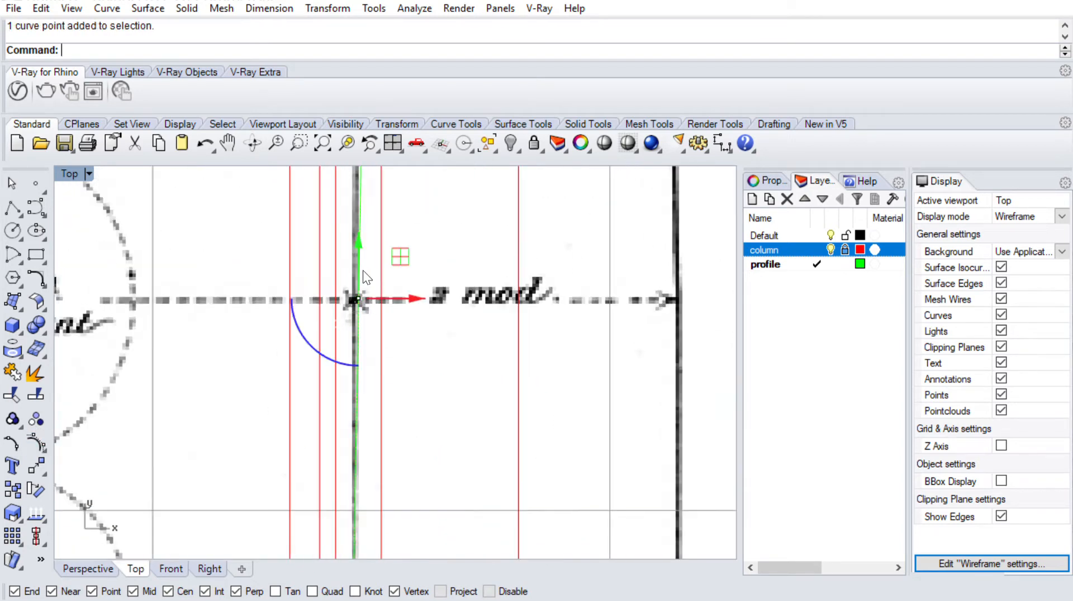
scroll(364, 278, "up", 4)
left_click_drag(400, 287, 389, 289)
Move the shaft curve's upper-middle control point straight up toward the capital, staying along the drawn edge
scroll(386, 269, "down", 5)
mouse_move(383, 263)
right_mouse_down()
mouse_move(394, 281)
mouse_move(397, 383)
right_mouse_up()
right_click_drag(404, 260, 404, 327)
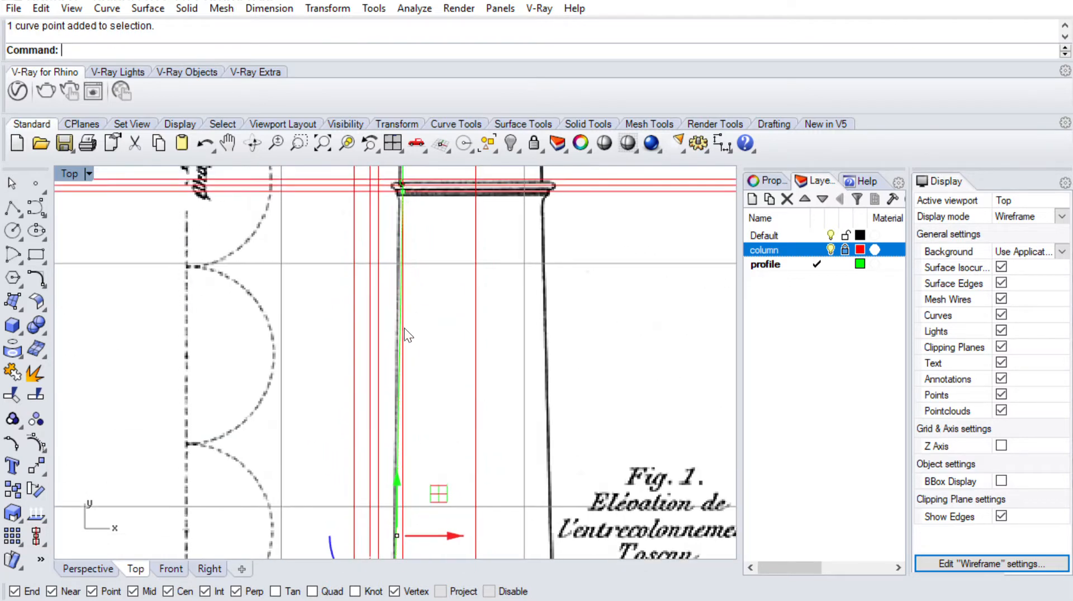
left_click_drag(402, 465, 417, 304)
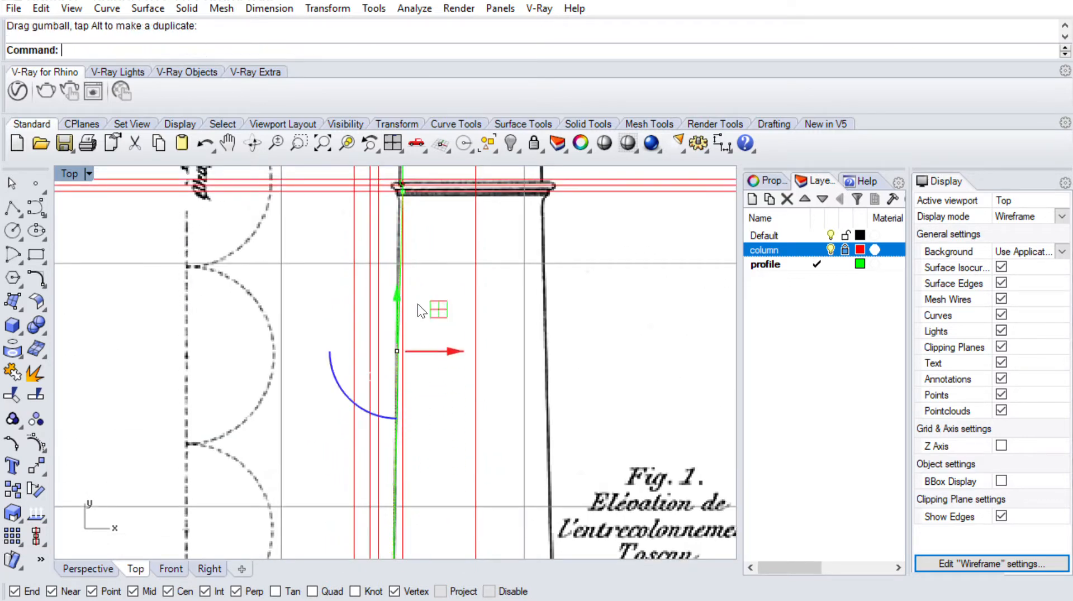
scroll(398, 240, "up", 4)
scroll(410, 363, "down", 10)
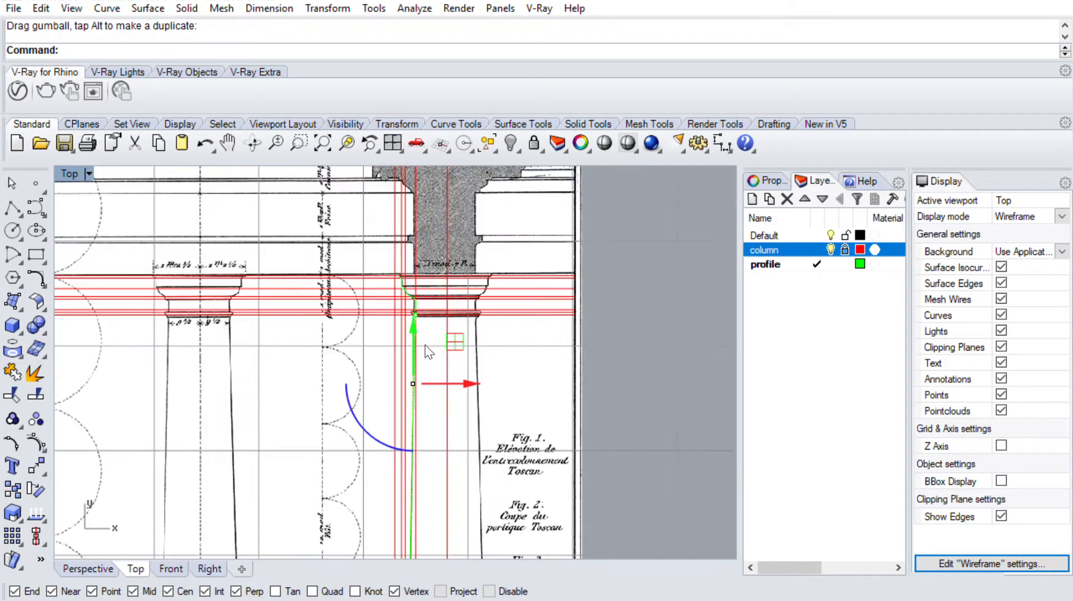
scroll(420, 374, "up", 2)
key("Escape")
key("Escape")
Try moving the shaft curve out of the reference drawing into the empty area on its right
left_click(412, 358)
scroll(412, 357, "down", 5)
right_click_drag(439, 405, 373, 310)
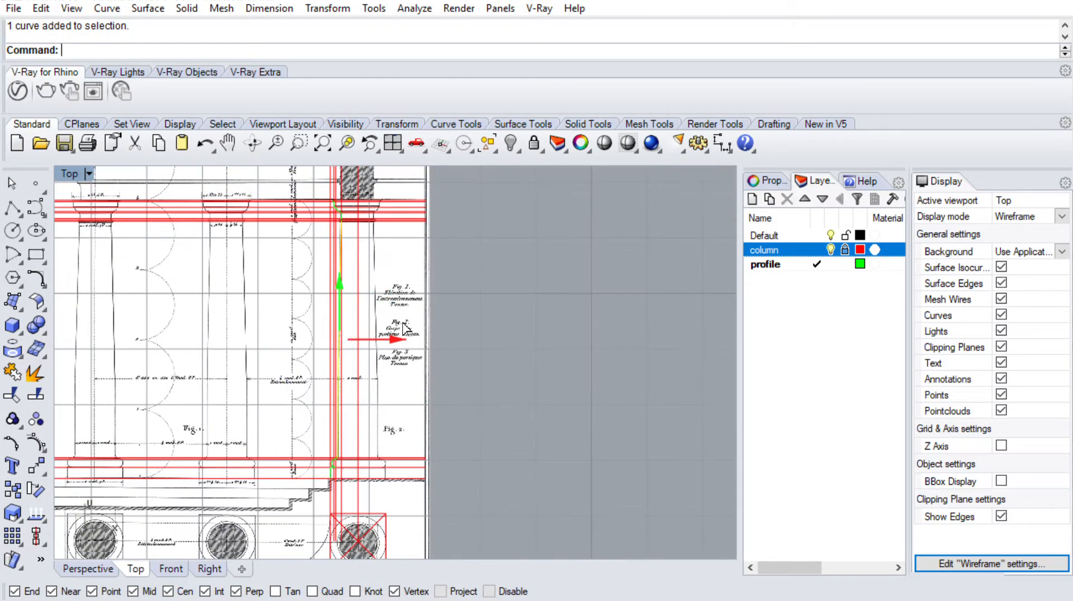
left_click_drag(394, 339, 492, 259)
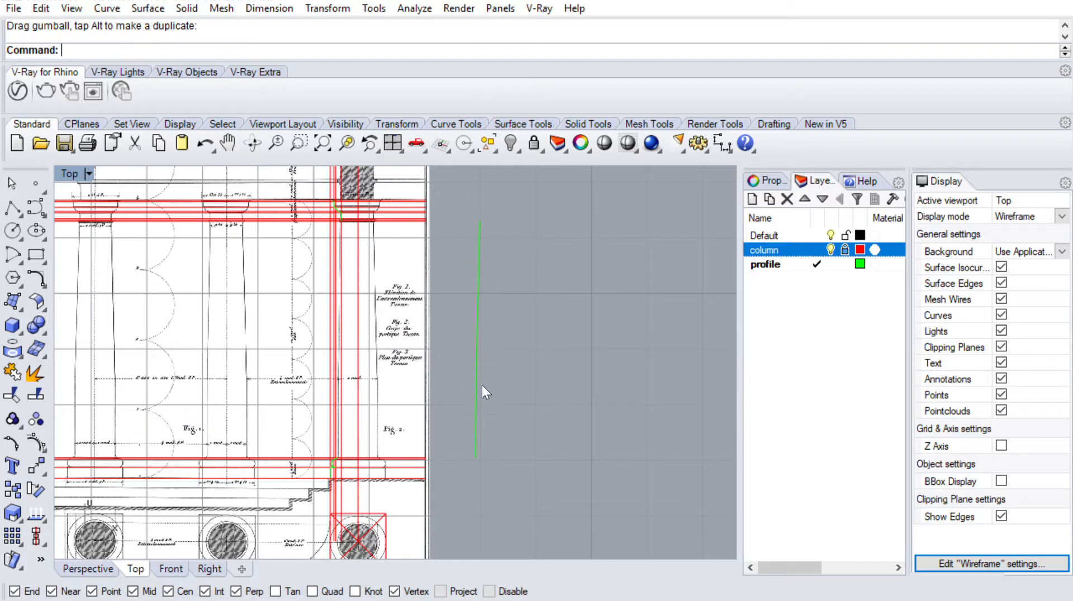
key("ctrl+z")
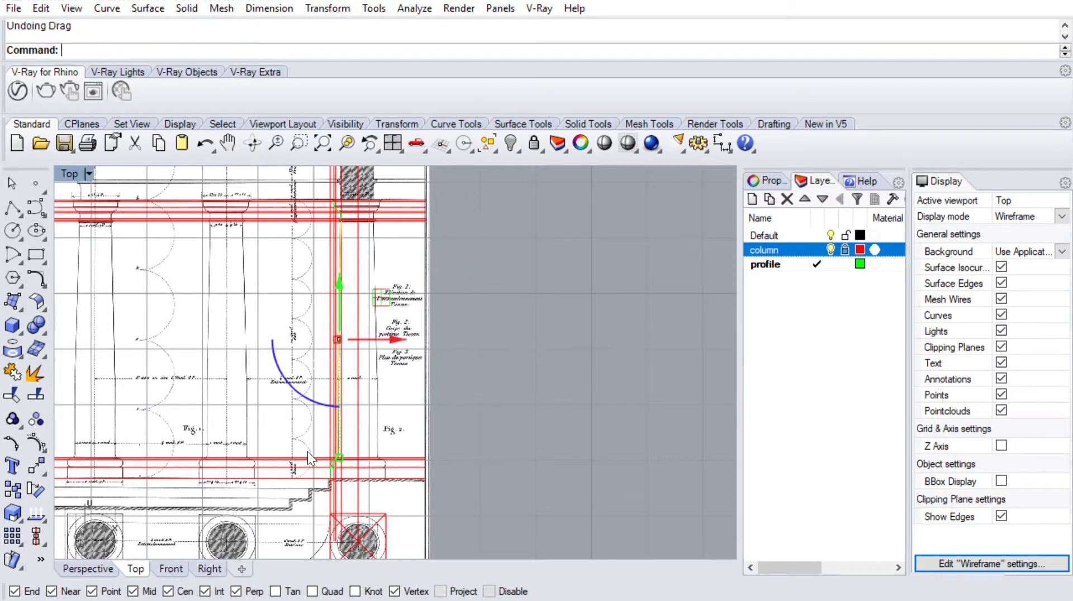
Insert a control point on the shaft curve just above the base moulding and display the curve's control points
scroll(395, 447, "up", 8)
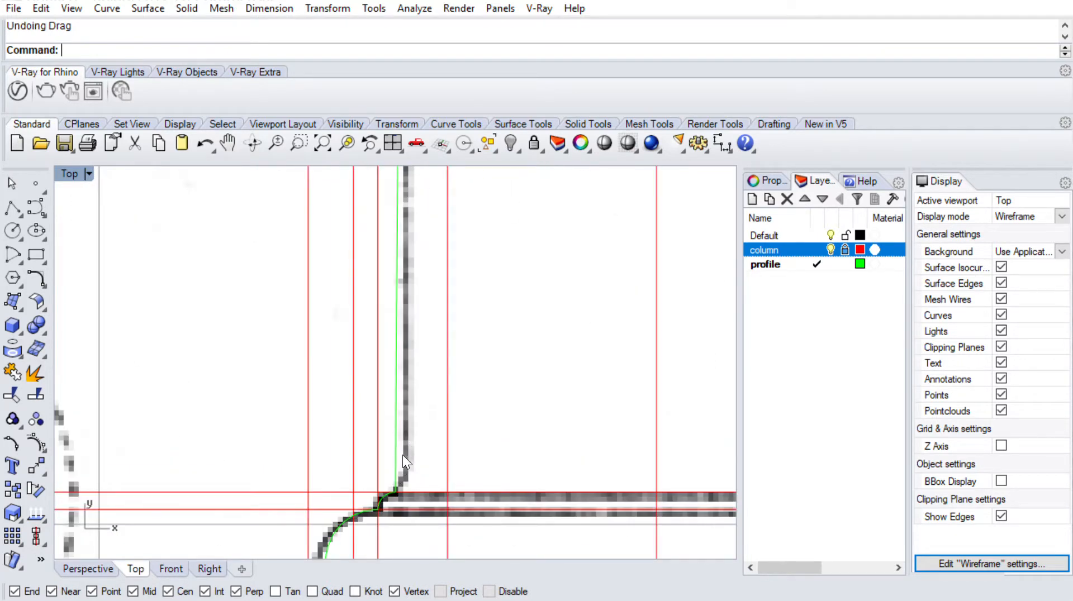
scroll(401, 415, "down", 2)
scroll(409, 459, "up", 10)
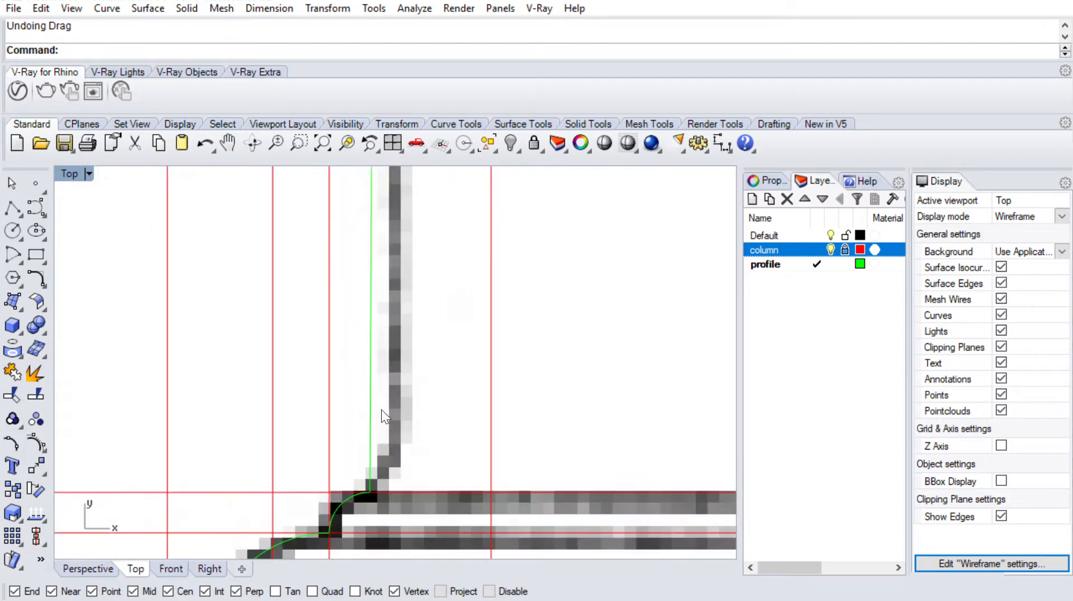
scroll(380, 410, "down", 4)
scroll(377, 409, "up", 4)
left_click_drag(375, 393, 405, 388)
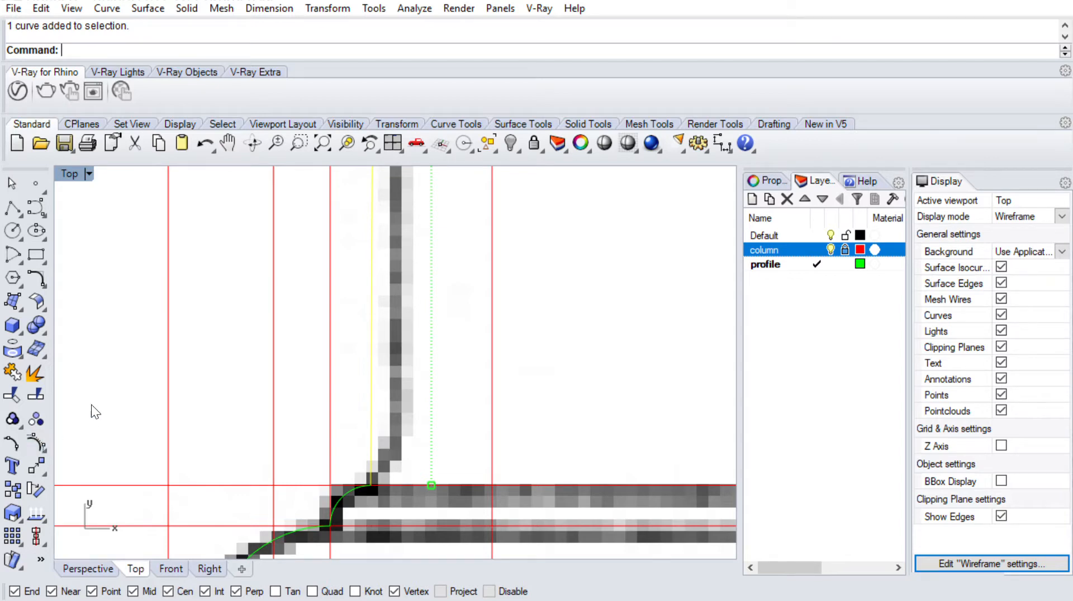
right_click(169, 230)
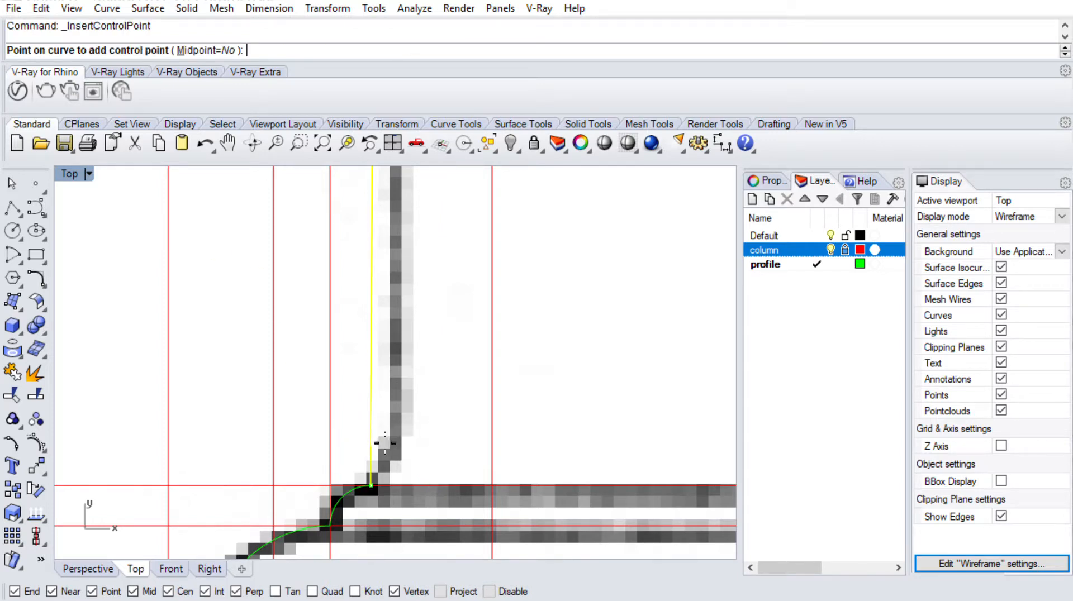
left_click(385, 442)
left_click(384, 390)
right_click(373, 381)
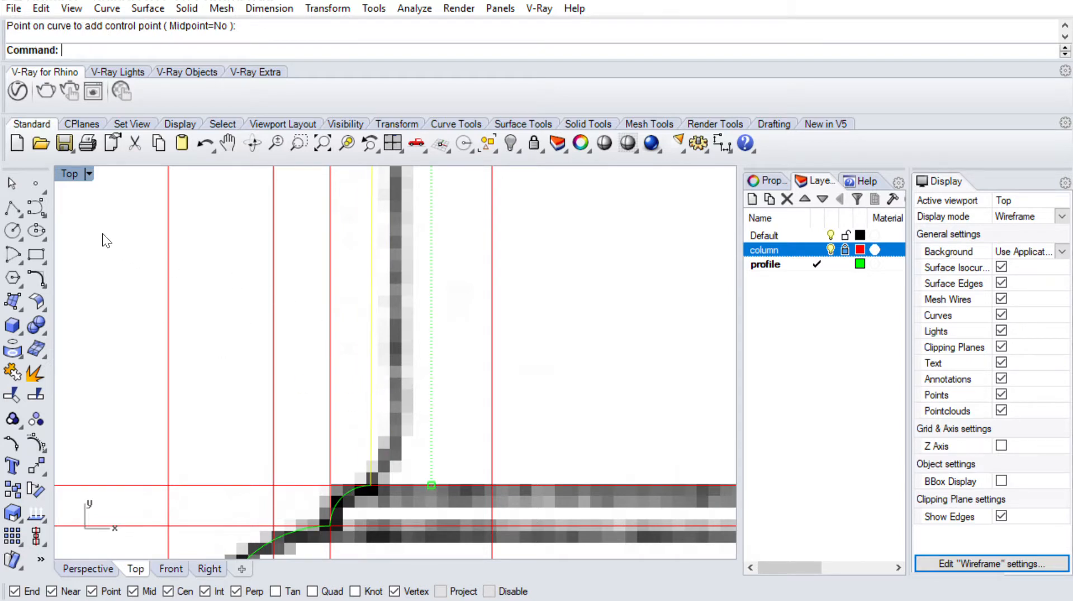
key("F10")
scroll(367, 375, "down", 8)
scroll(378, 371, "up", 12)
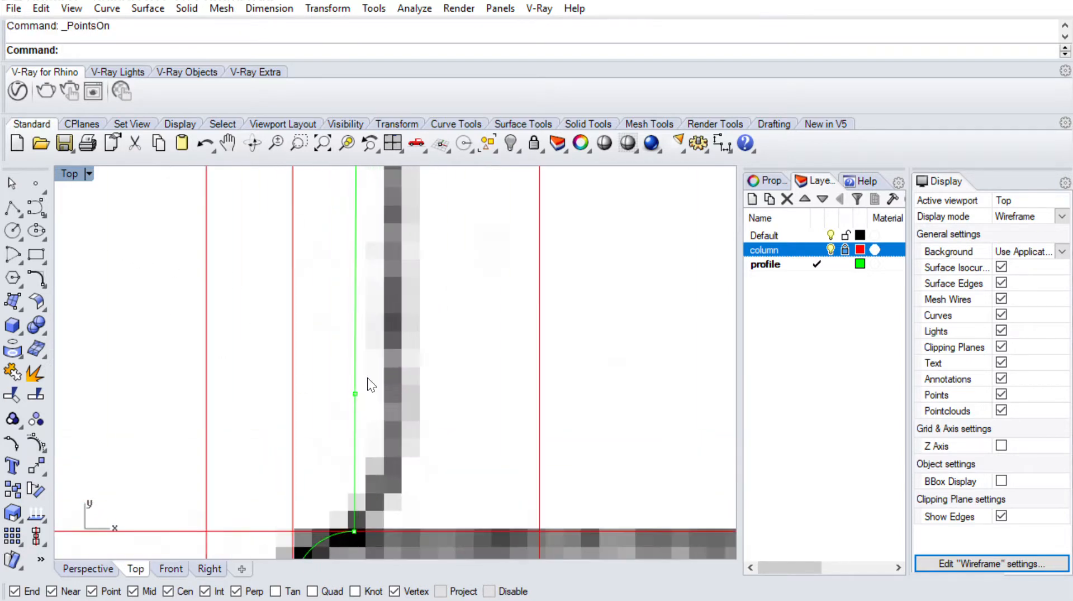
Insert another control point on the shaft curve near its lower end, between the previously added point and the base
left_click_drag(339, 383, 386, 413)
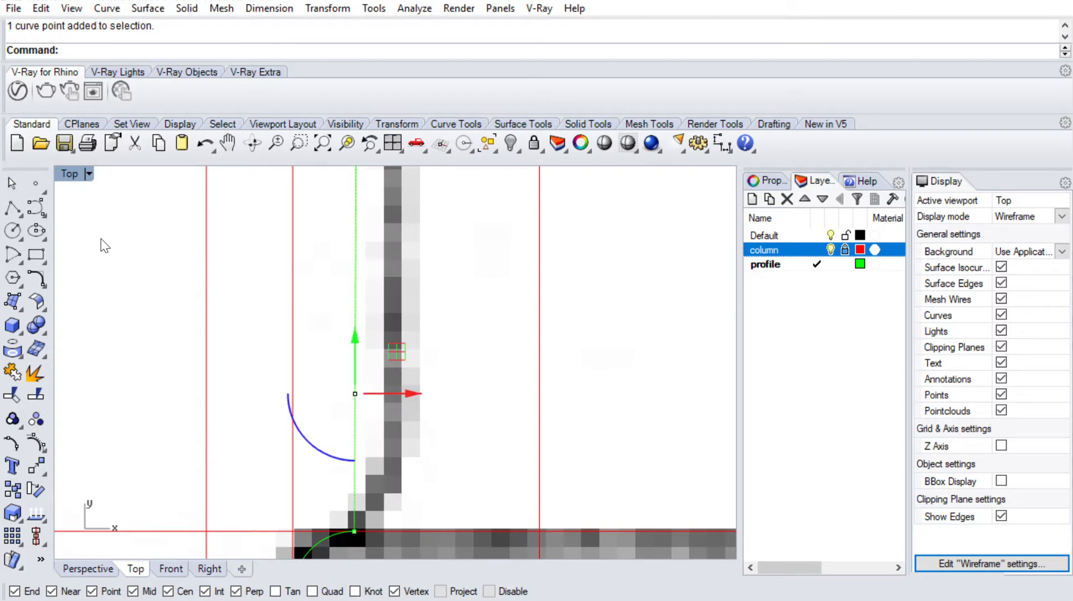
key("Escape")
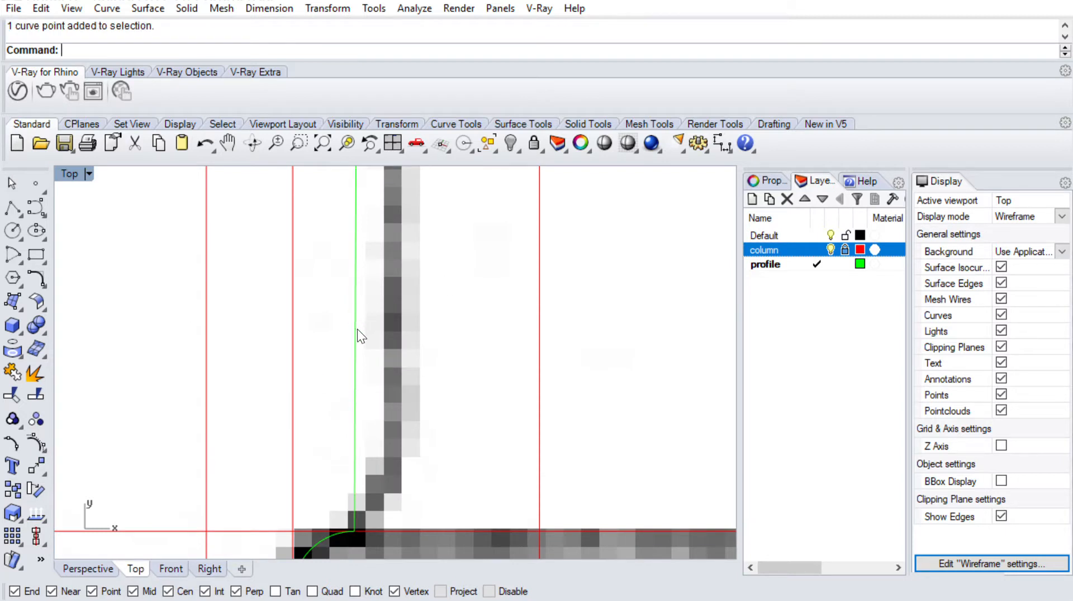
left_click(356, 330)
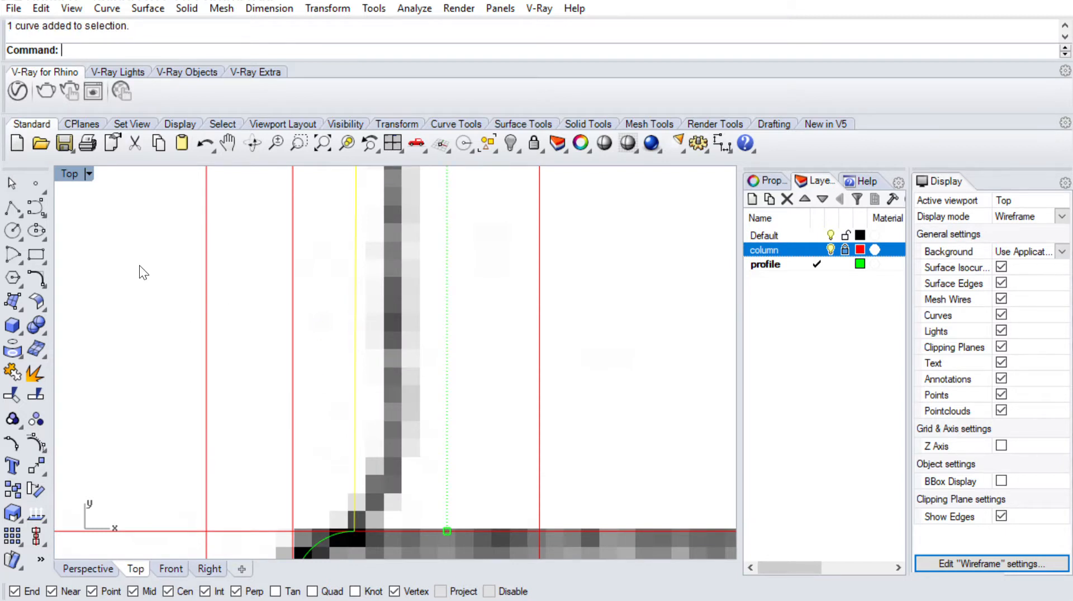
right_click(166, 232)
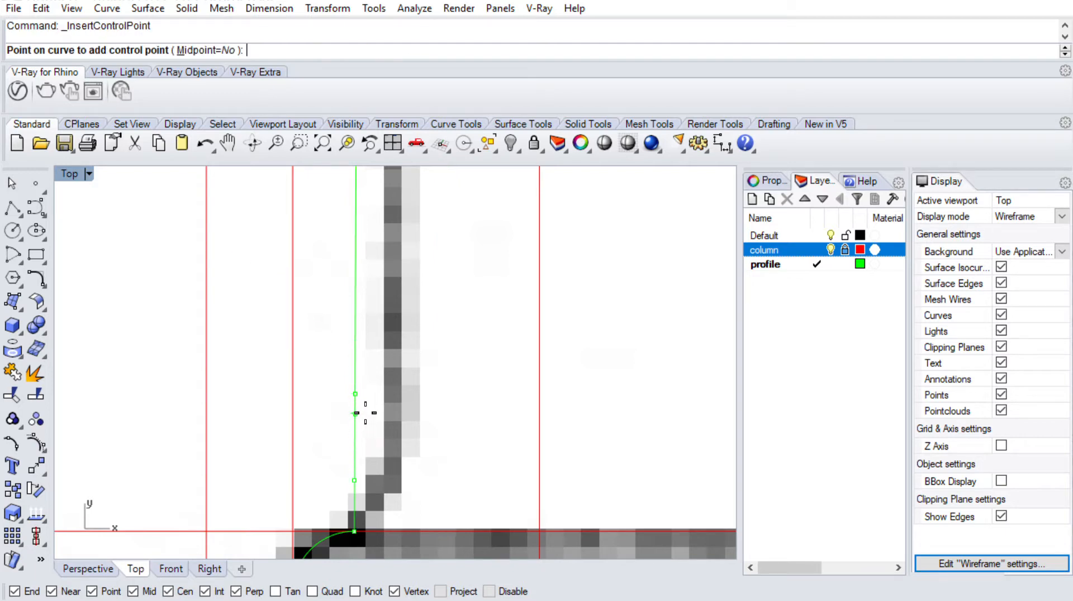
left_click(364, 412)
right_click(368, 327)
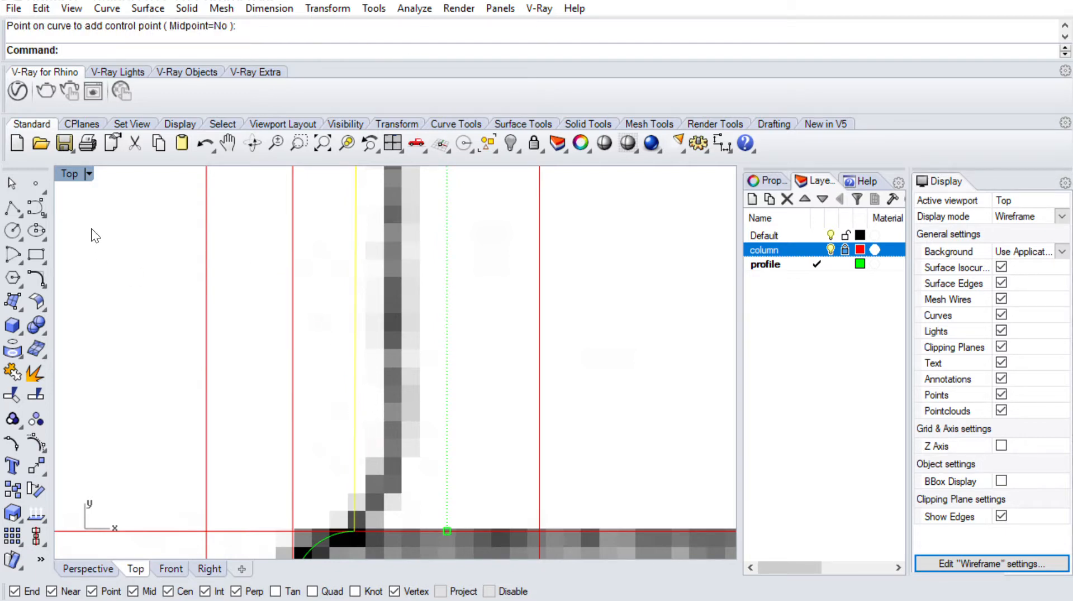
Move the two control points above the shaft's lower end right toward the drawn edge so the curve flares into the base
key("F10")
left_click(356, 394)
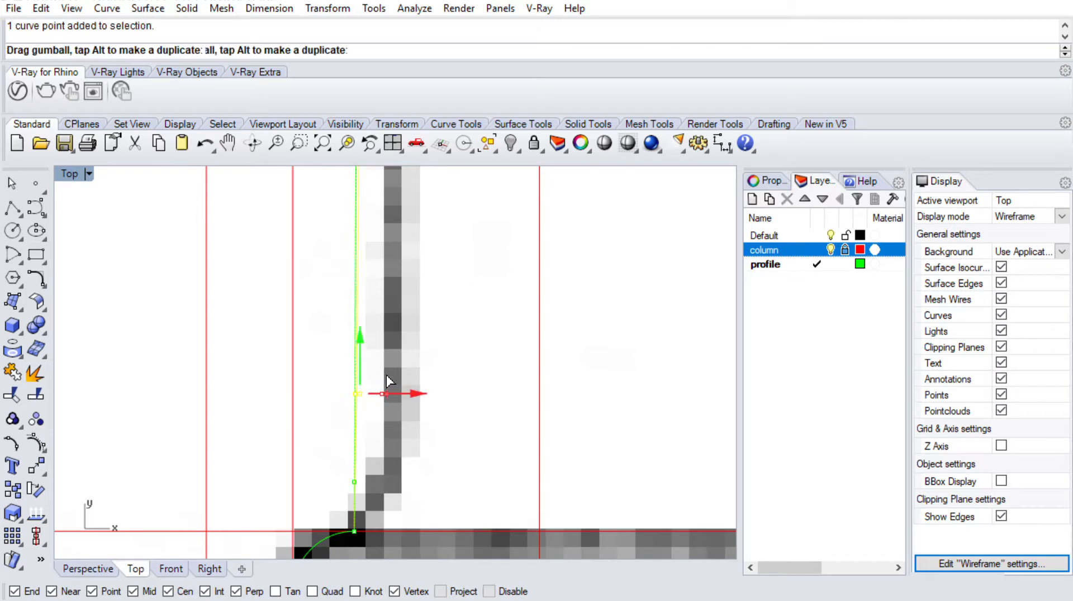
left_click_drag(387, 378, 439, 383)
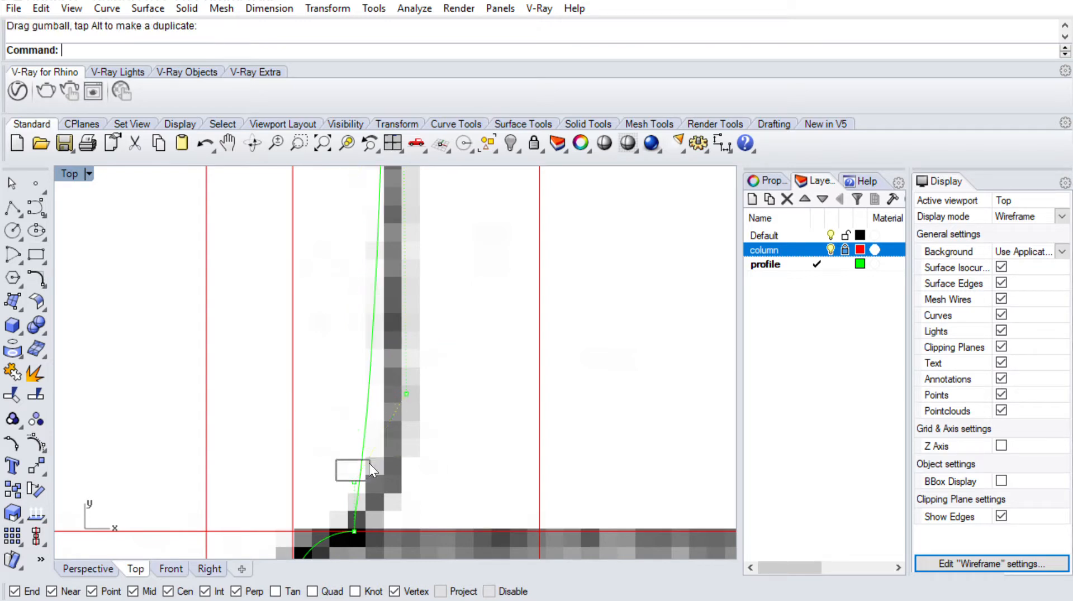
left_click_drag(370, 464, 430, 459)
scroll(394, 426, "down", 5)
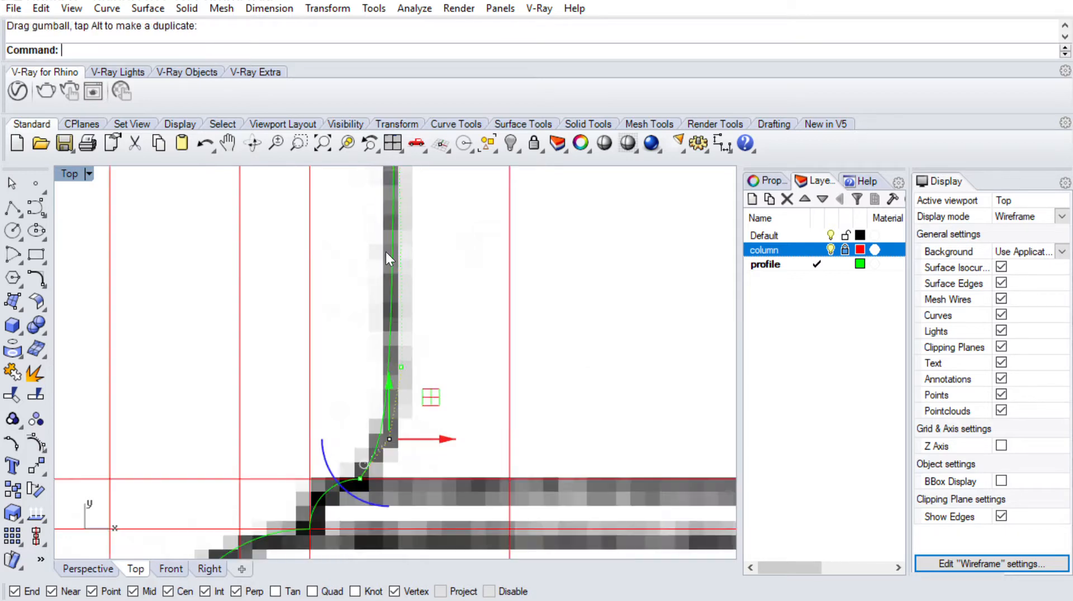
Move the shaft curve off the reference drawing into the empty area to check its shape, and undo the move
scroll(386, 347, "up", 3)
scroll(386, 433, "up", 8)
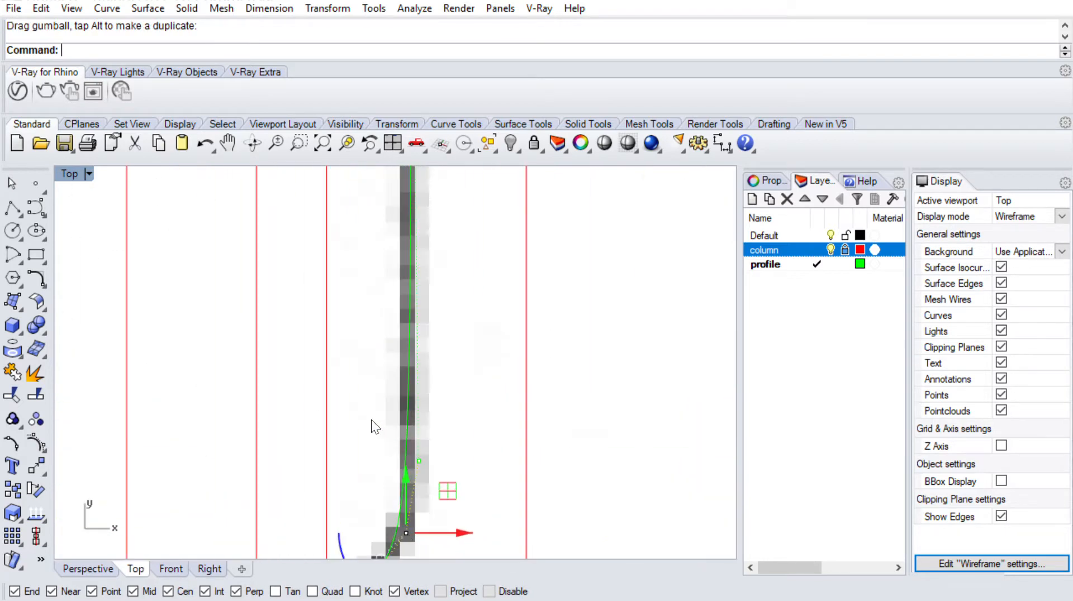
left_click_drag(371, 422, 439, 449)
scroll(438, 432, "down", 10)
right_click_drag(458, 259, 469, 397)
left_click(426, 326)
scroll(496, 344, "down", 8)
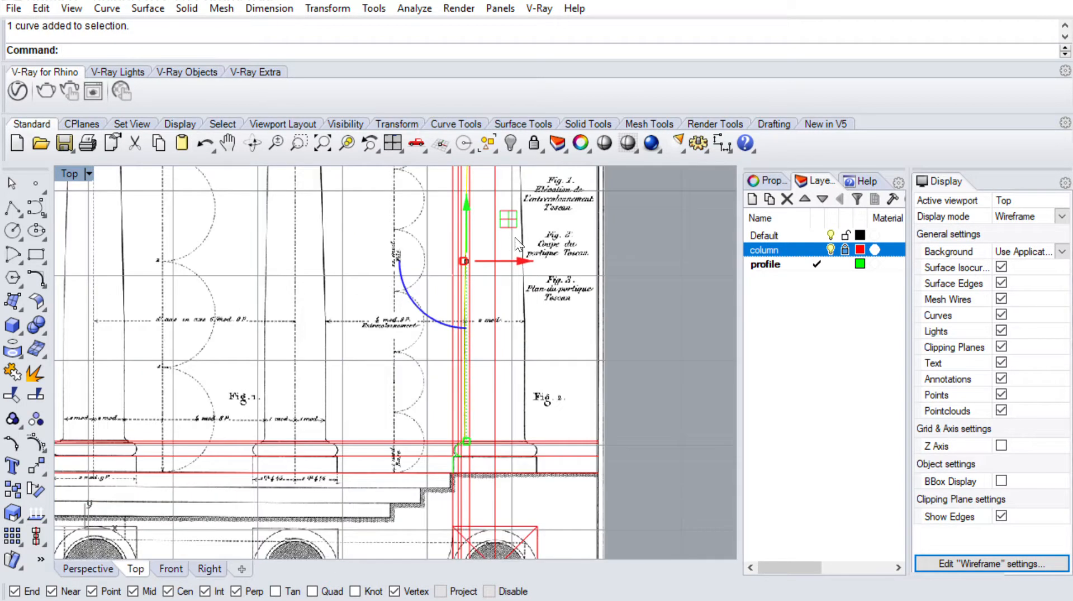
left_click_drag(525, 261, 685, 253)
right_click_drag(667, 286, 592, 324)
scroll(592, 323, "down", 6)
left_click(585, 297)
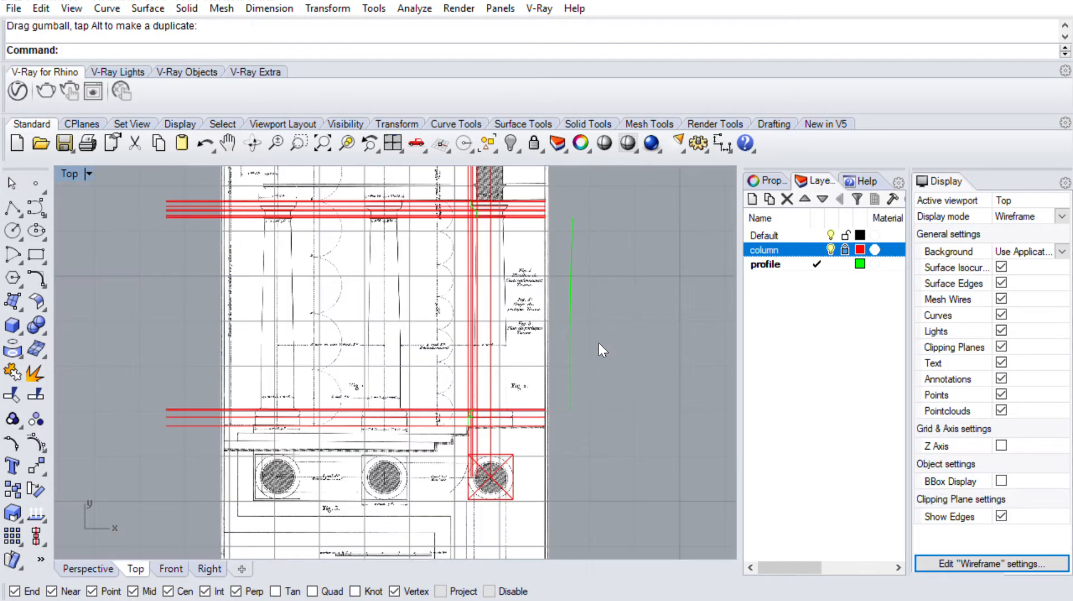
scroll(559, 425, "up", 5)
scroll(548, 335, "down", 3)
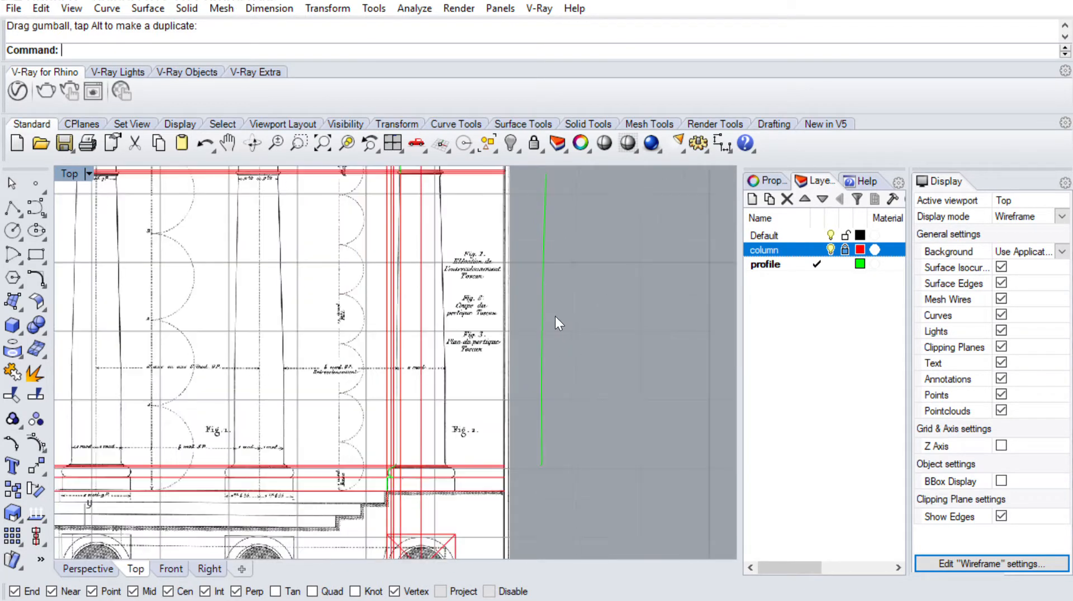
key("ctrl+z")
Show the shaft curve's control points and nudge the point at the "2 mod" dimension line right toward the drawn edge
scroll(416, 418, "up", 4)
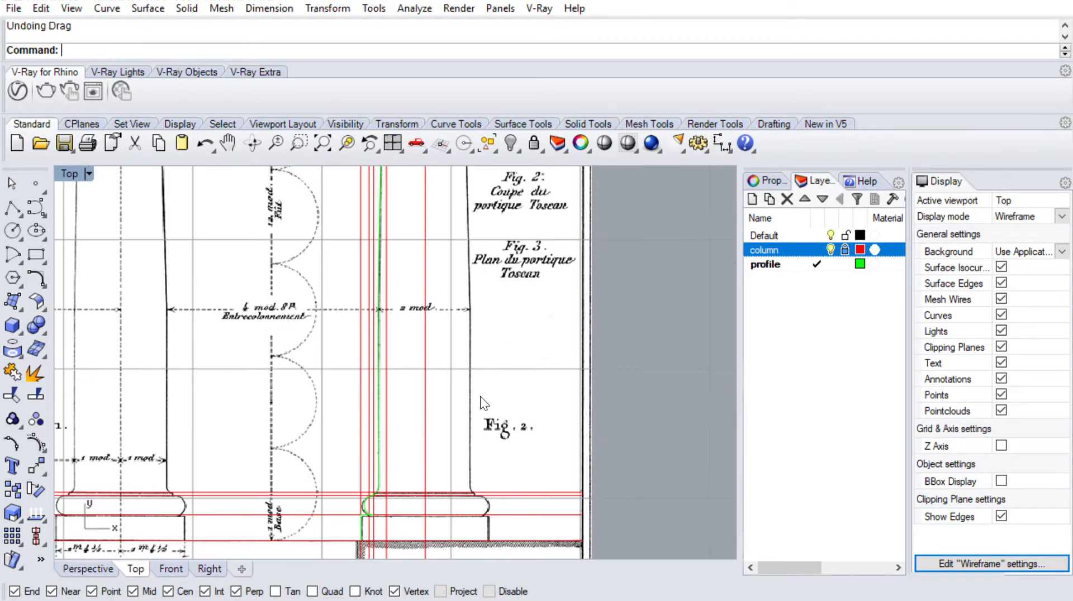
scroll(380, 342, "up", 12)
left_click(377, 303)
scroll(375, 306, "down", 6)
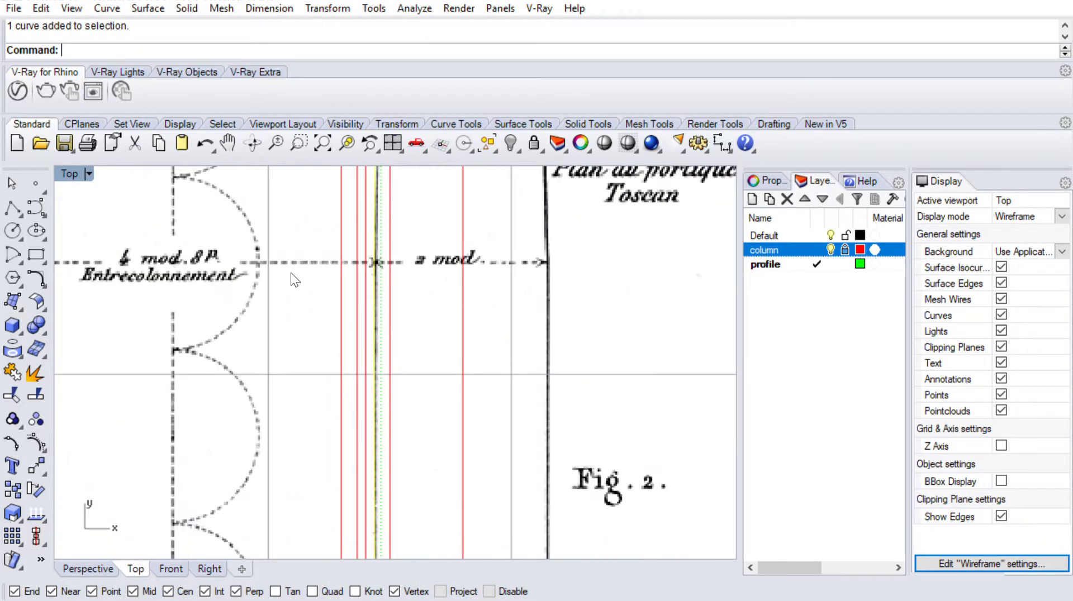
left_click(36, 417)
scroll(391, 286, "down", 2)
scroll(391, 286, "up", 10)
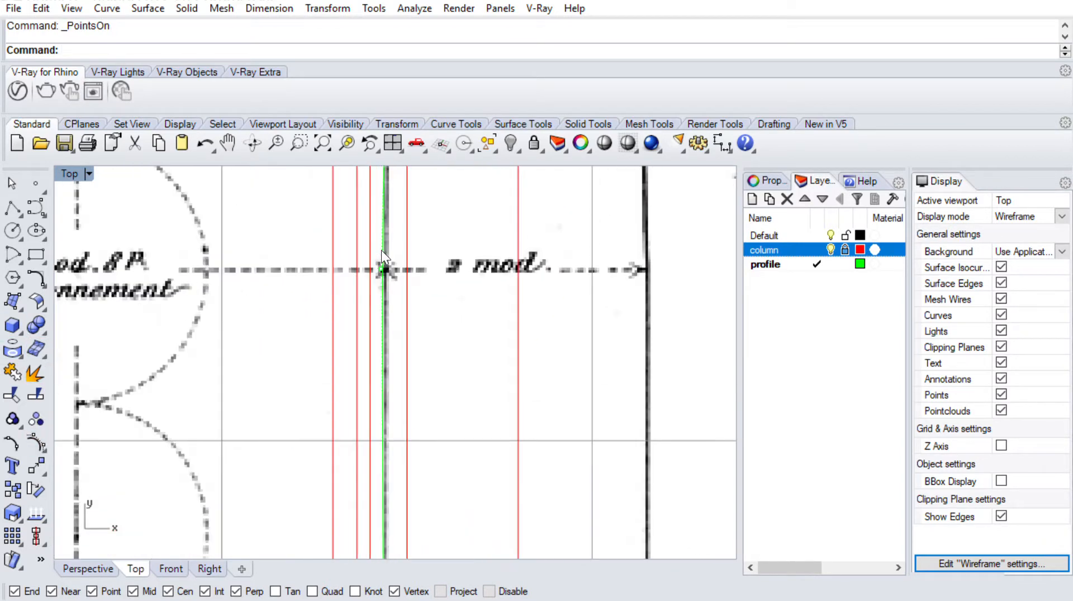
left_click(398, 278)
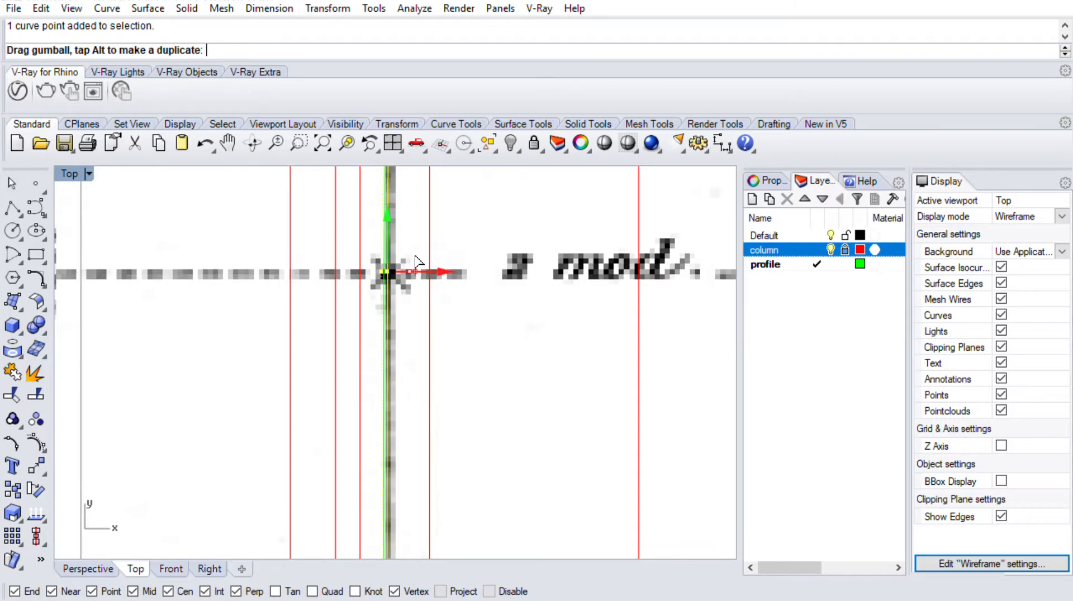
scroll(414, 256, "down", 5)
right_click_drag(415, 256, 401, 350)
scroll(389, 210, "up", 5)
key("Escape")
key("Escape")
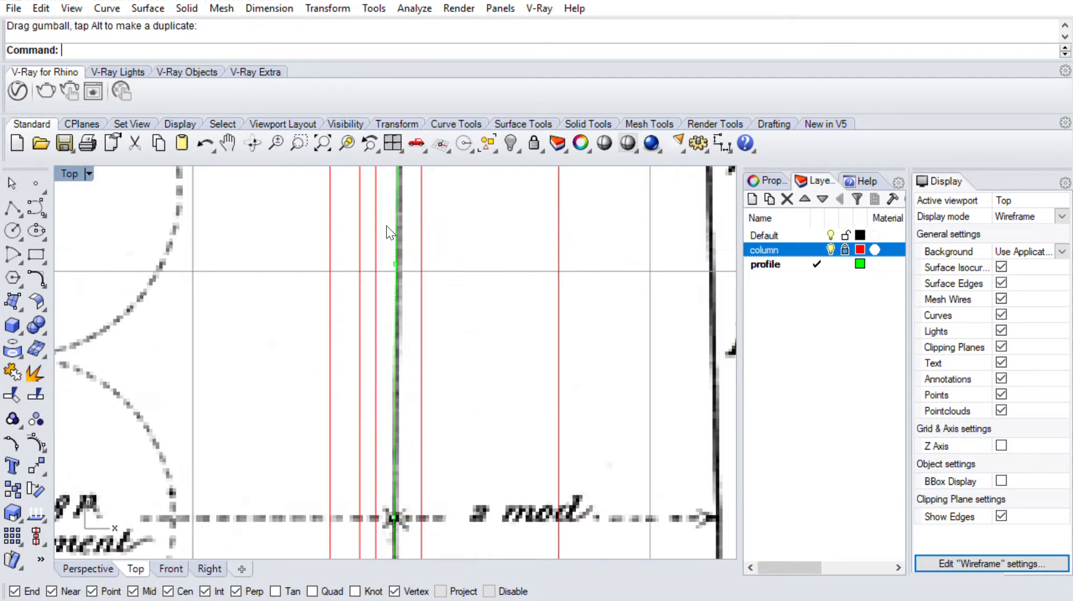
Check the adjusted shaft curve by moving it clear of the reference drawing, and undo that move
scroll(387, 227, "down", 8)
left_click(399, 256)
scroll(402, 257, "down", 6)
left_click_drag(421, 257, 579, 257)
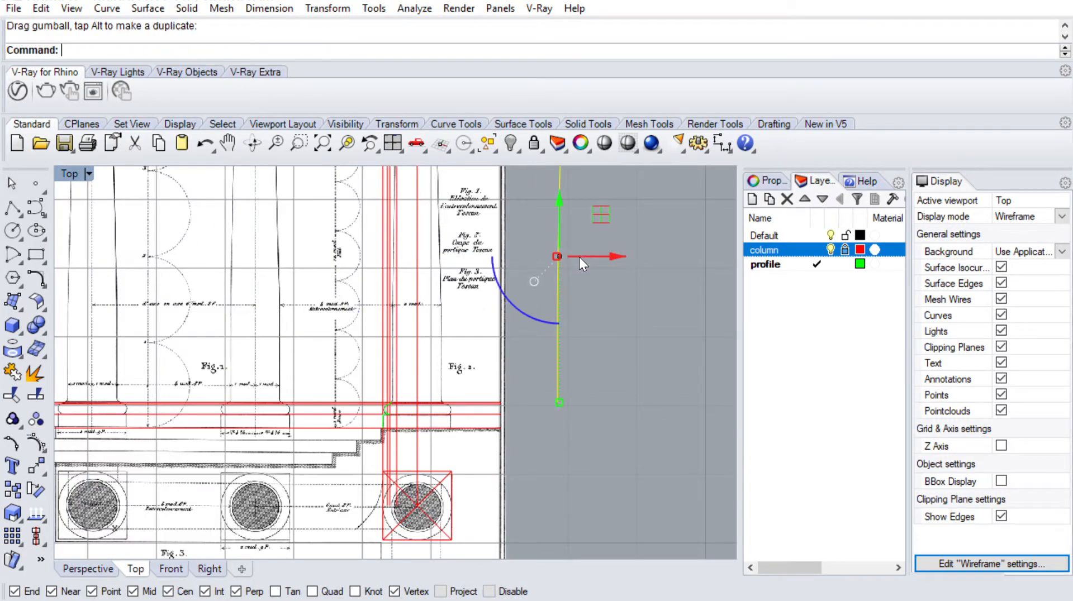
right_click_drag(579, 257, 578, 397)
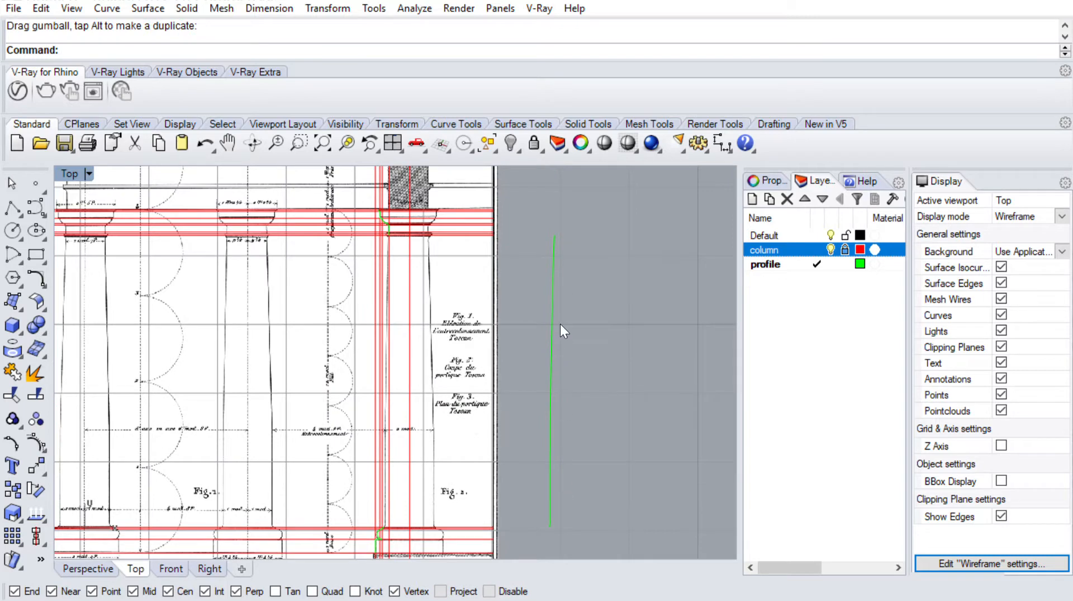
key("ctrl+z")
Select all the profile curves of the column, from the capital mouldings down to the base
scroll(419, 313, "down", 8)
scroll(411, 328, "up", 6)
right_click_drag(414, 293, 420, 264)
scroll(421, 263, "down", 2)
scroll(415, 230, "up", 2)
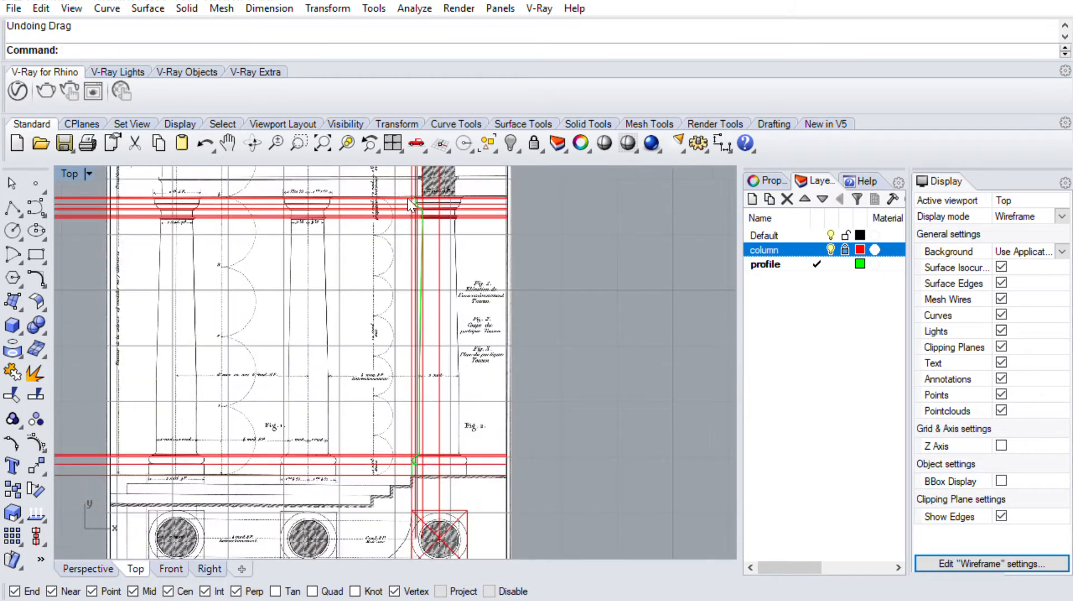
left_click_drag(384, 169, 431, 472)
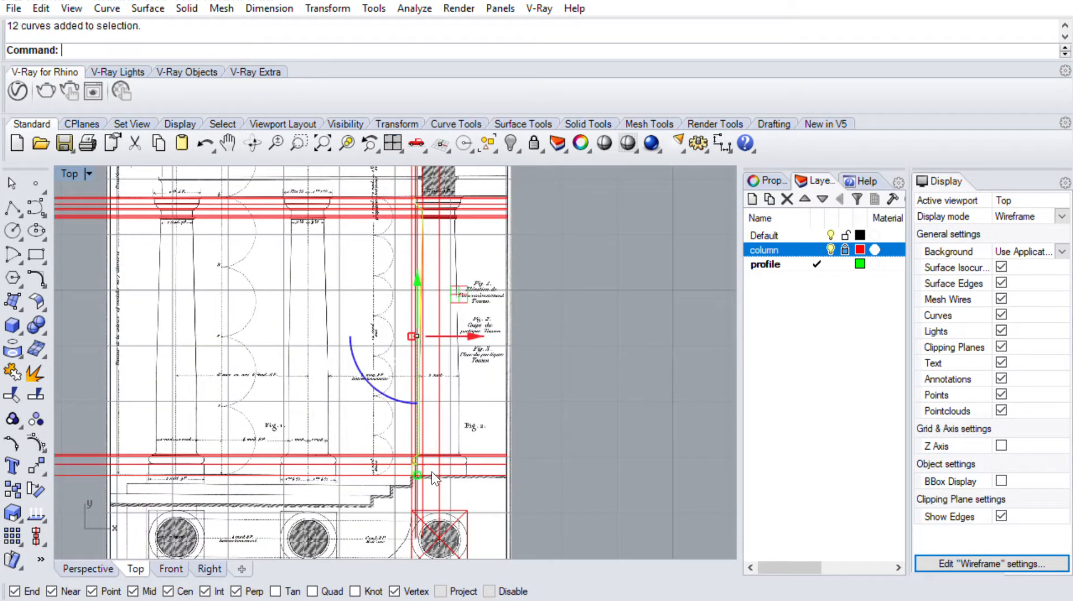
scroll(418, 454, "up", 5)
scroll(414, 461, "up", 6)
scroll(437, 381, "down", 10)
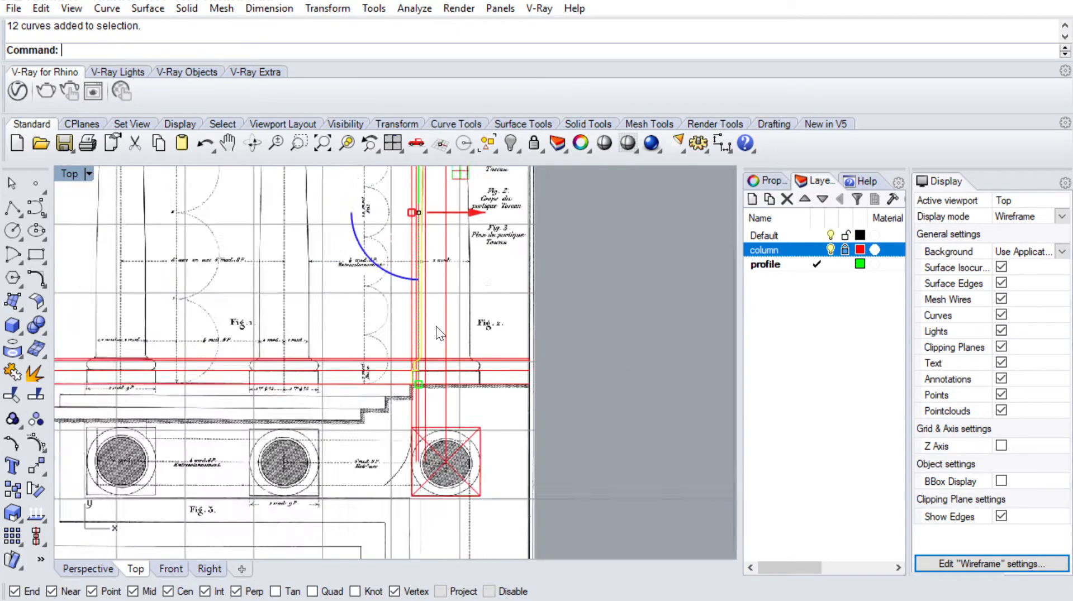
Move the whole set of selected profile curves to the empty area beside the drawing for inspection, and undo the move
left_click_drag(319, 331, 495, 321)
left_click(511, 319)
scroll(511, 320, "down", 2)
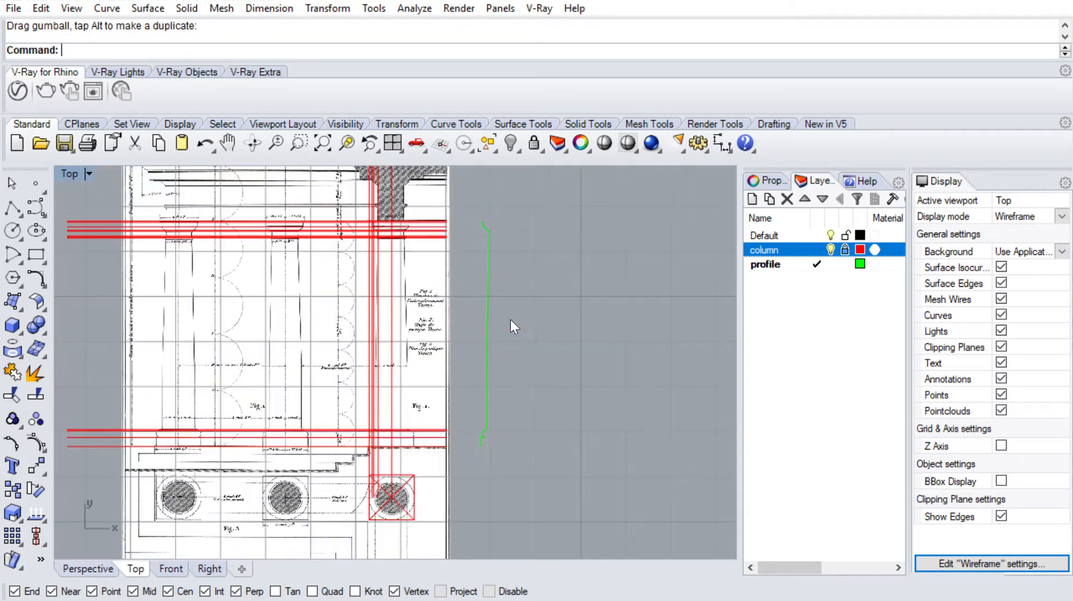
key("ctrl+z")
Join the selected profile curves into one open curve and check it by selecting it as a single object
right_click_drag(402, 324, 449, 341)
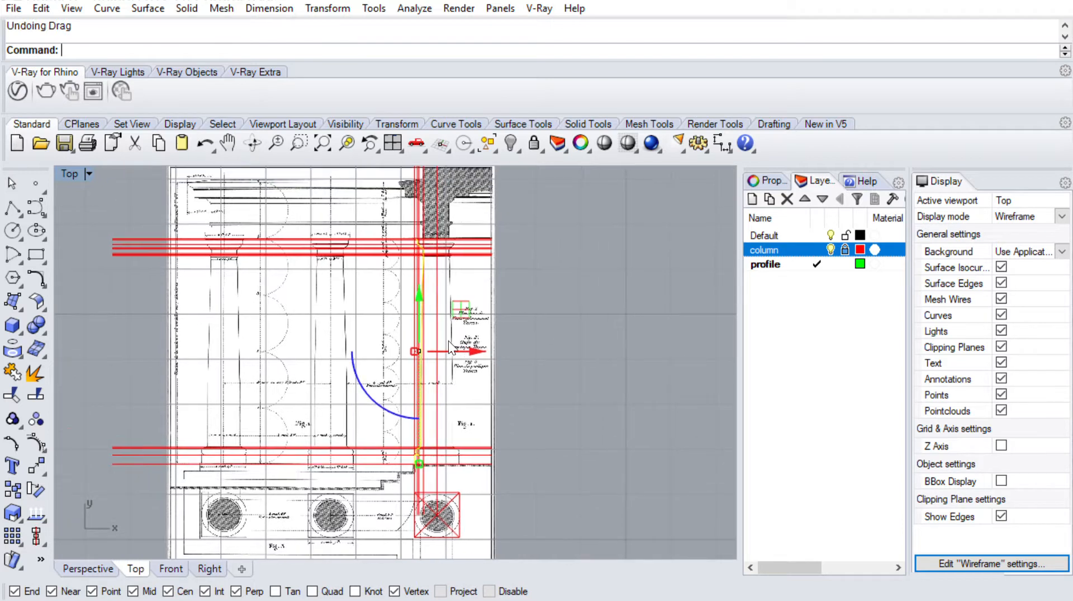
type("Join")
key("Return")
scroll(442, 338, "up", 14)
left_click(420, 322)
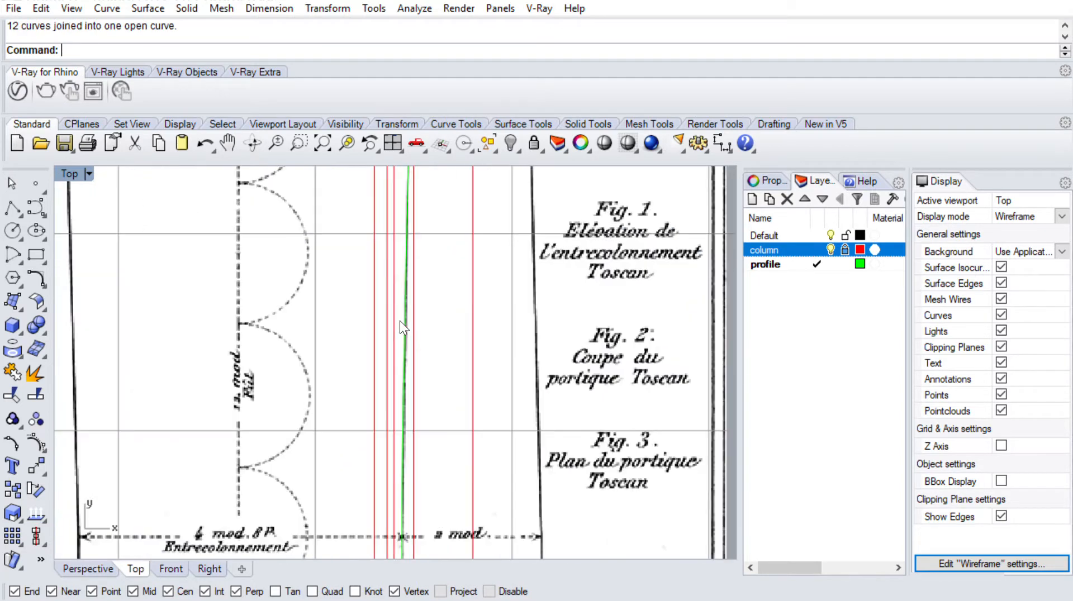
left_click(407, 321)
scroll(418, 325, "down", 8)
scroll(418, 323, "down", 2)
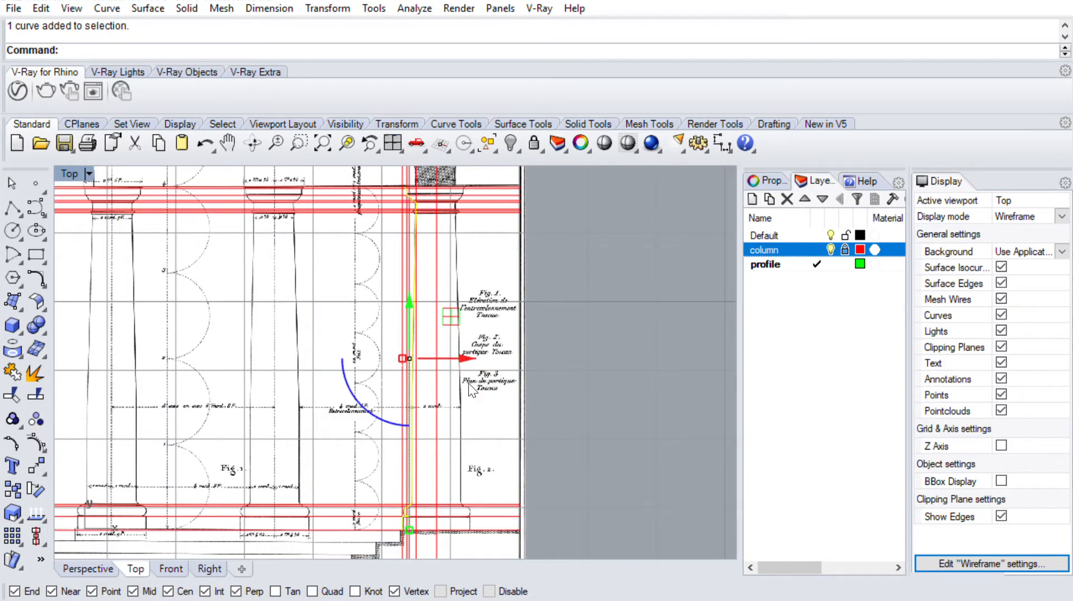
key("Escape")
Select the joined profile, maximize the Perspective viewport and zoom to the selected curve
left_click(418, 234)
scroll(422, 241, "up", 6)
double_click(71, 172)
double_click(437, 174)
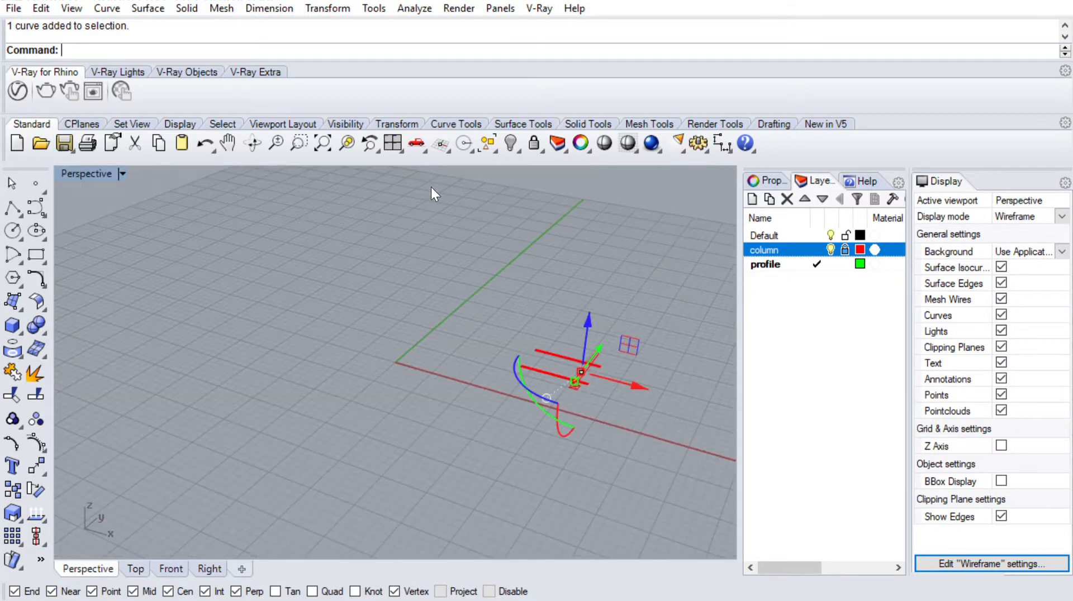
right_click_drag(513, 309, 607, 322)
type("zs")
key("Return")
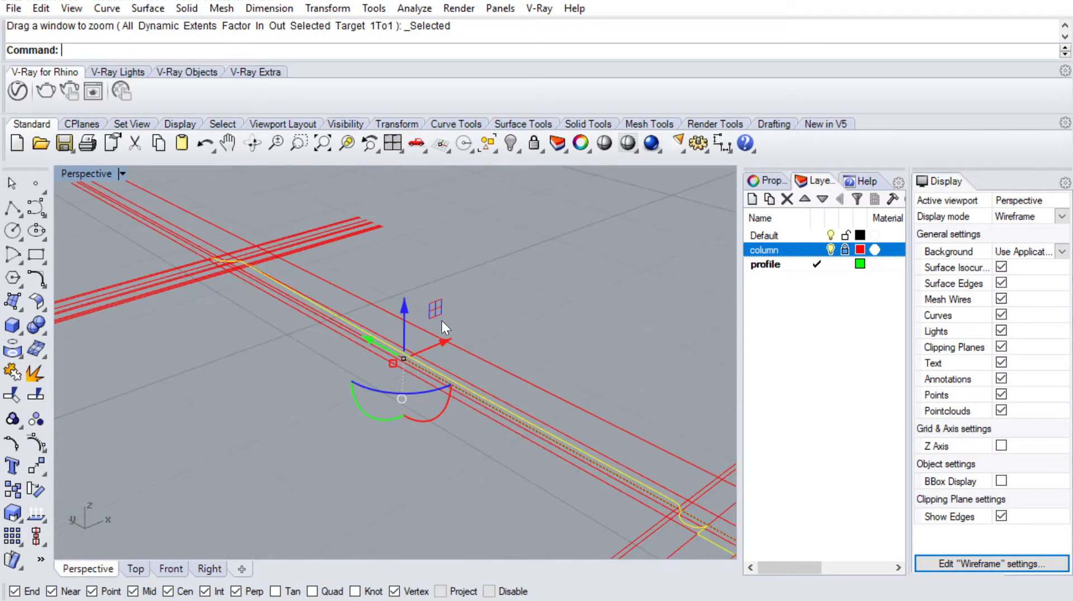
key("Escape")
scroll(442, 321, "down", 6)
right_click_drag(475, 342, 412, 288)
scroll(454, 338, "up", 6)
scroll(464, 278, "down", 3)
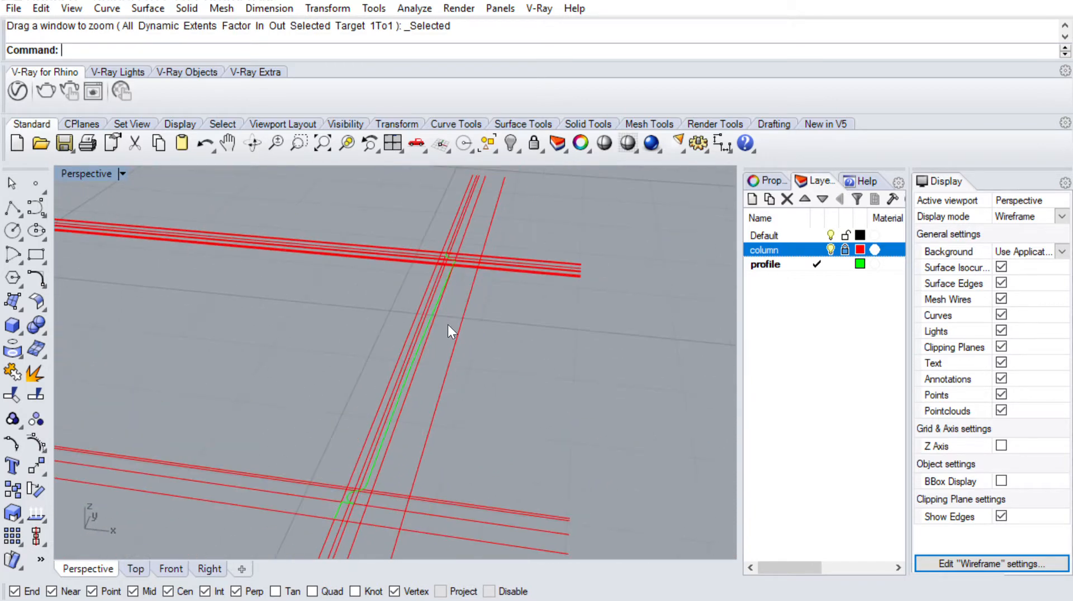
right_click_drag(448, 324, 442, 327)
Revolve the joined profile curve about the column's red centre line, with start angle 0 and a revolution angle of 360
type("Reb")
key("Escape")
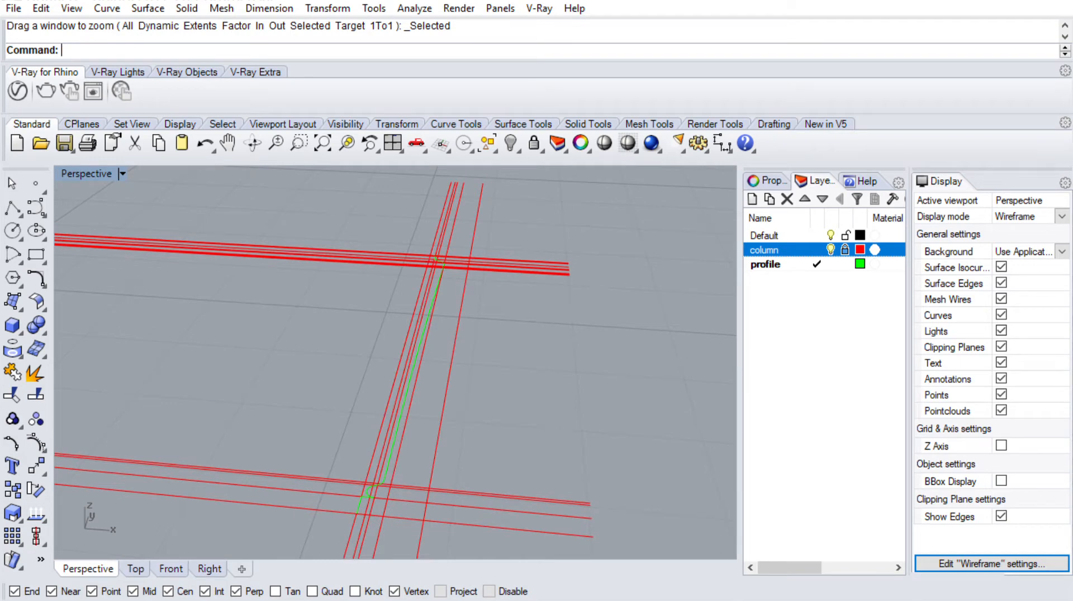
type("Revolve")
key("Return")
scroll(426, 383, "up", 3)
left_click(391, 385)
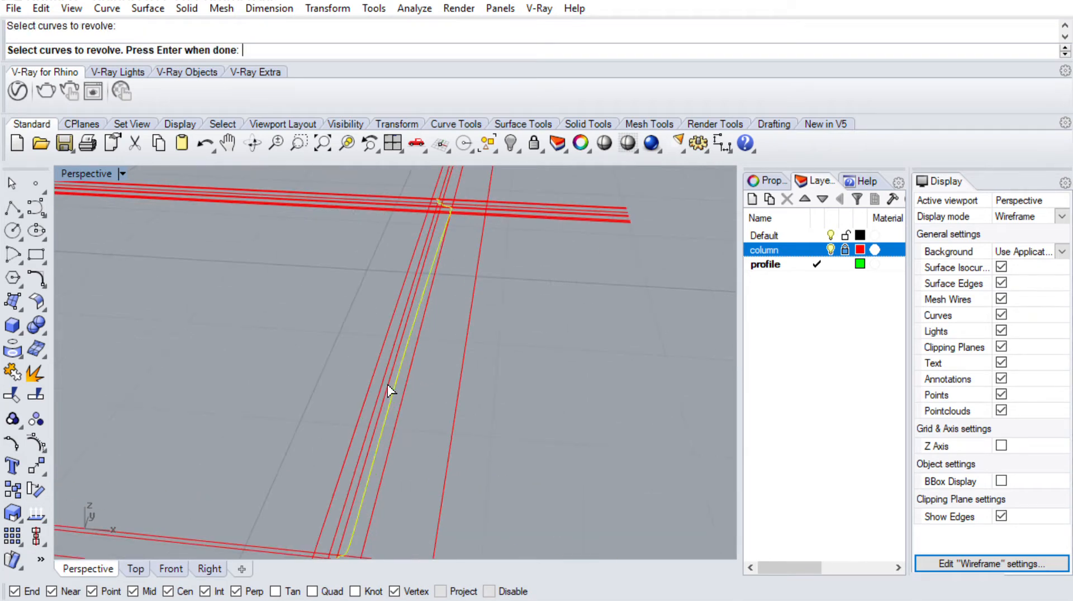
scroll(472, 299, "down", 2)
scroll(457, 317, "up", 1)
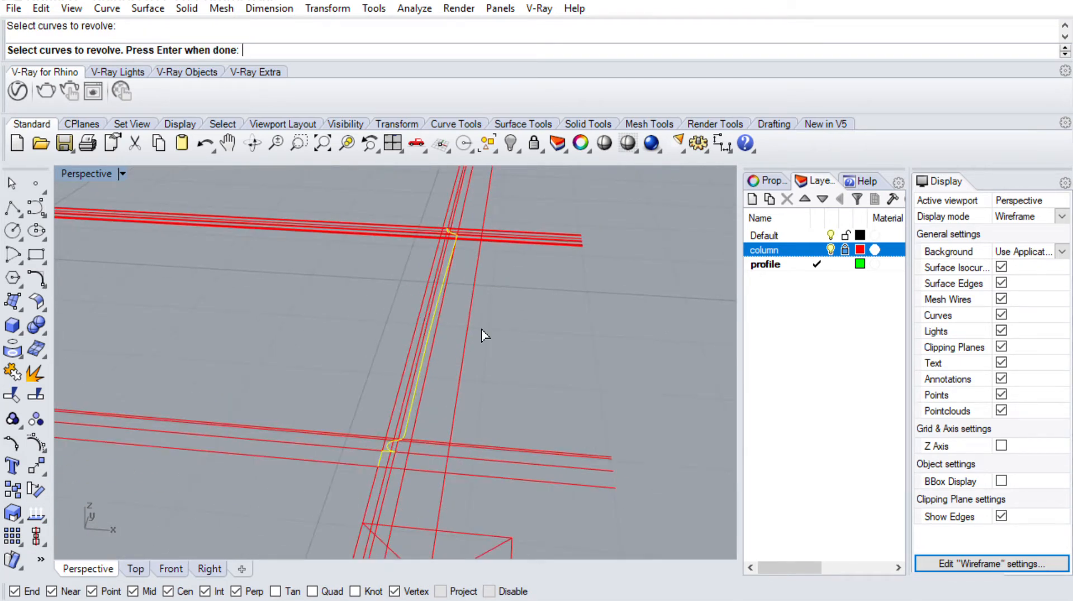
key("Return")
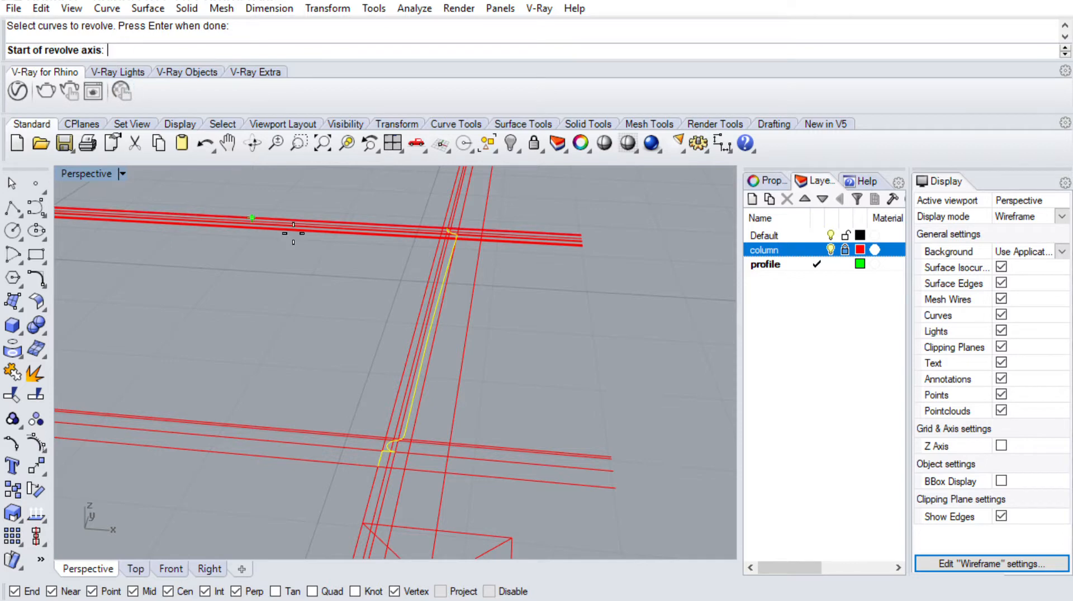
left_click(471, 408)
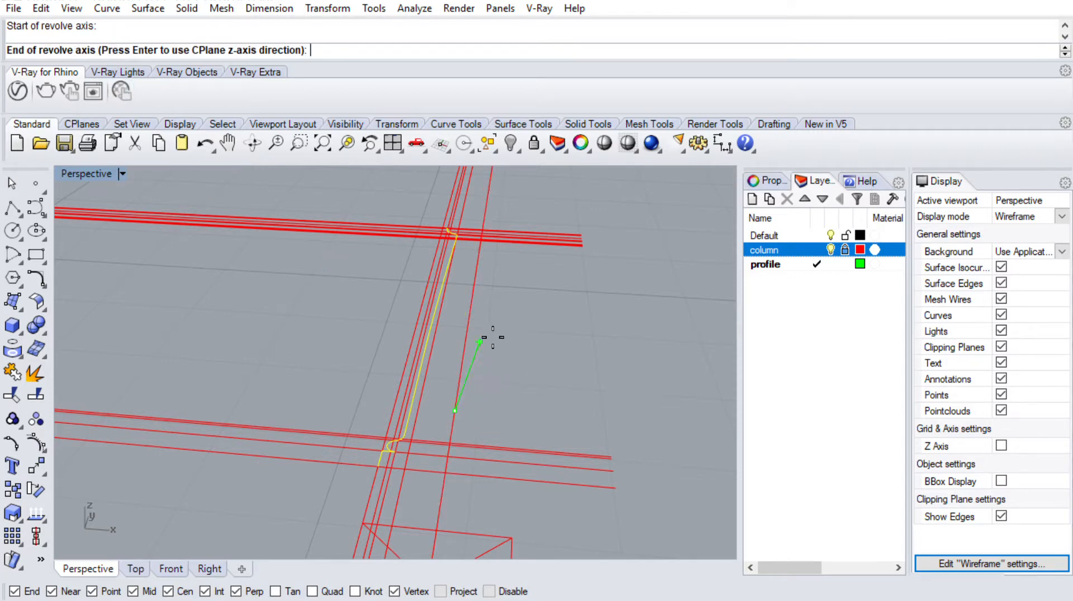
left_click(492, 264)
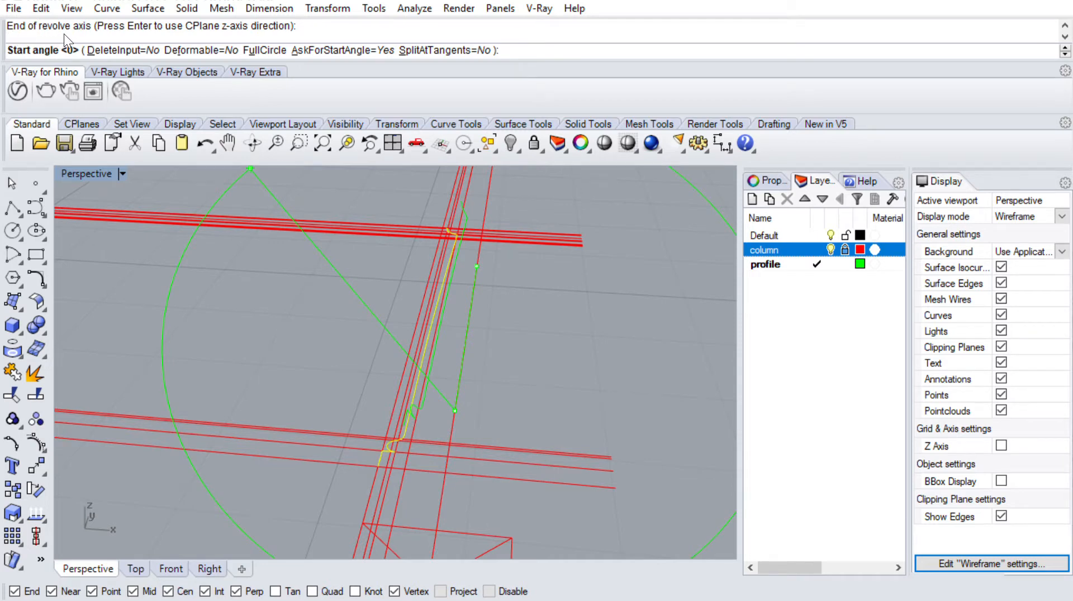
key("Return")
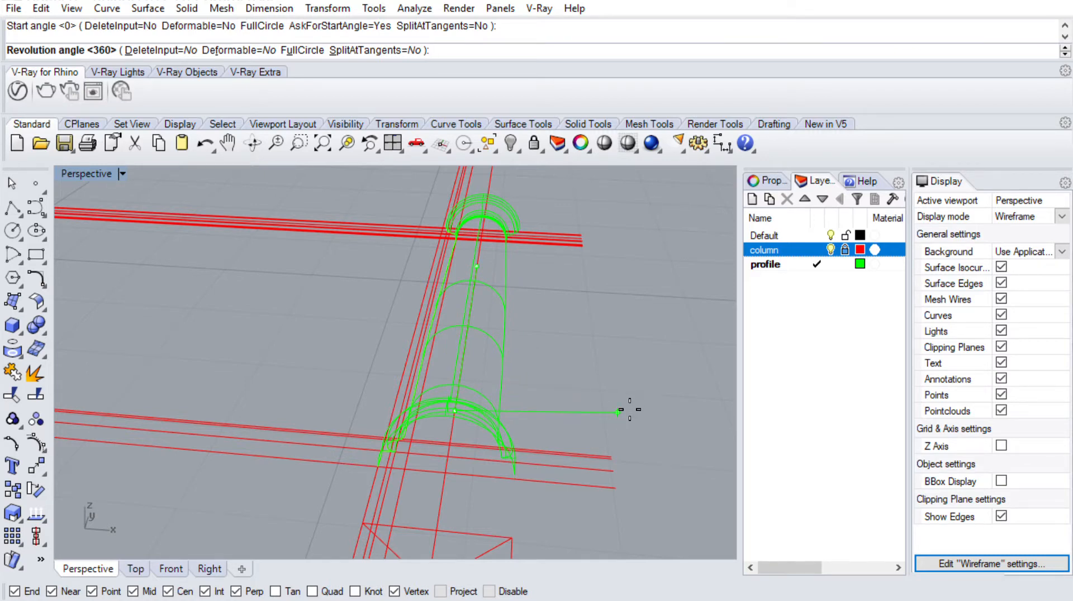
key("Return")
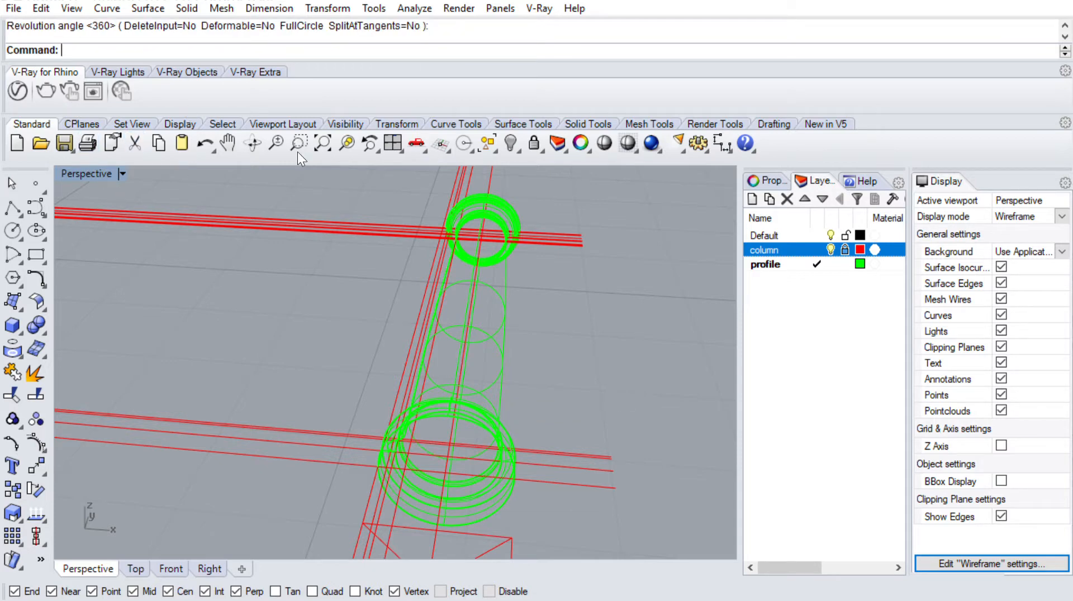
Set the Perspective viewport to Rendered display and inspect the revolved column's open ends
key("ctrl+alt+r")
right_click_drag(569, 288, 434, 268)
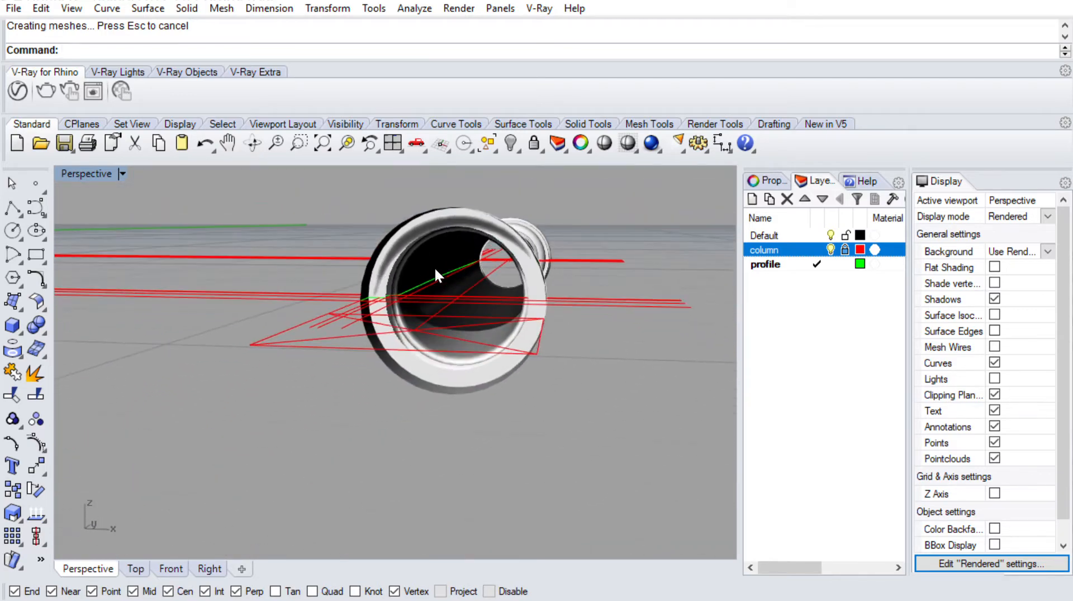
right_click_drag(500, 282, 364, 280)
Cap the open ends of the revolved column to make it a closed solid
left_click(509, 272)
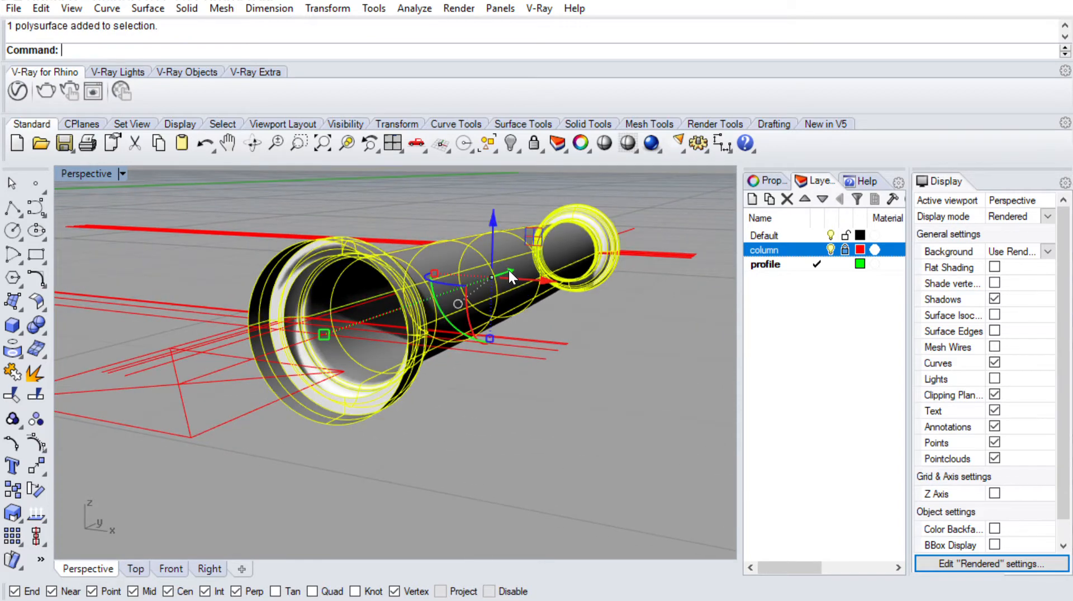
type("Cap")
key("Return")
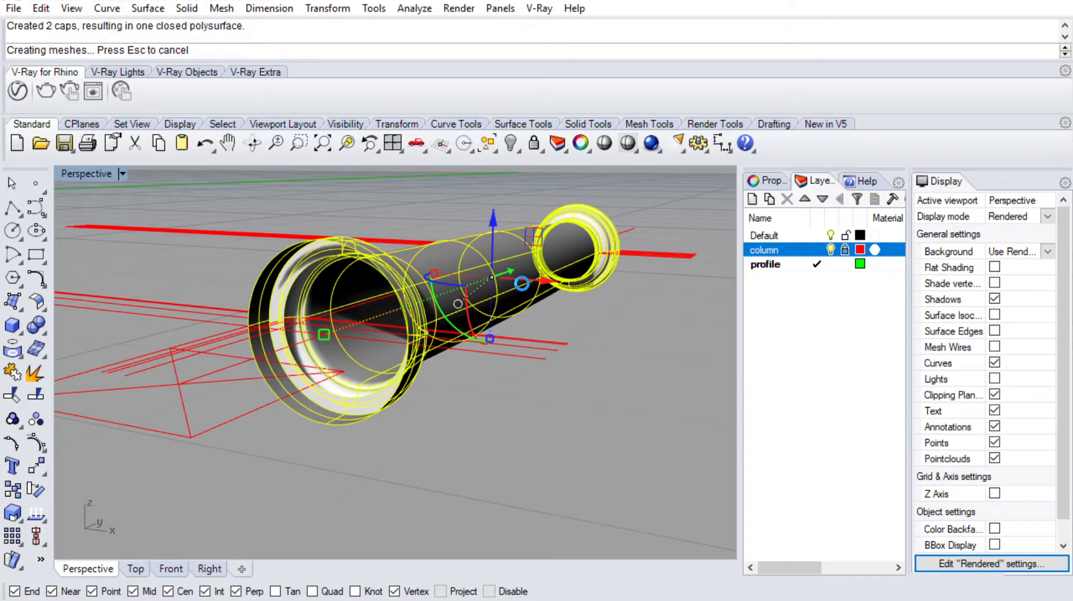
left_click(485, 395)
right_click_drag(560, 235, 100, 109)
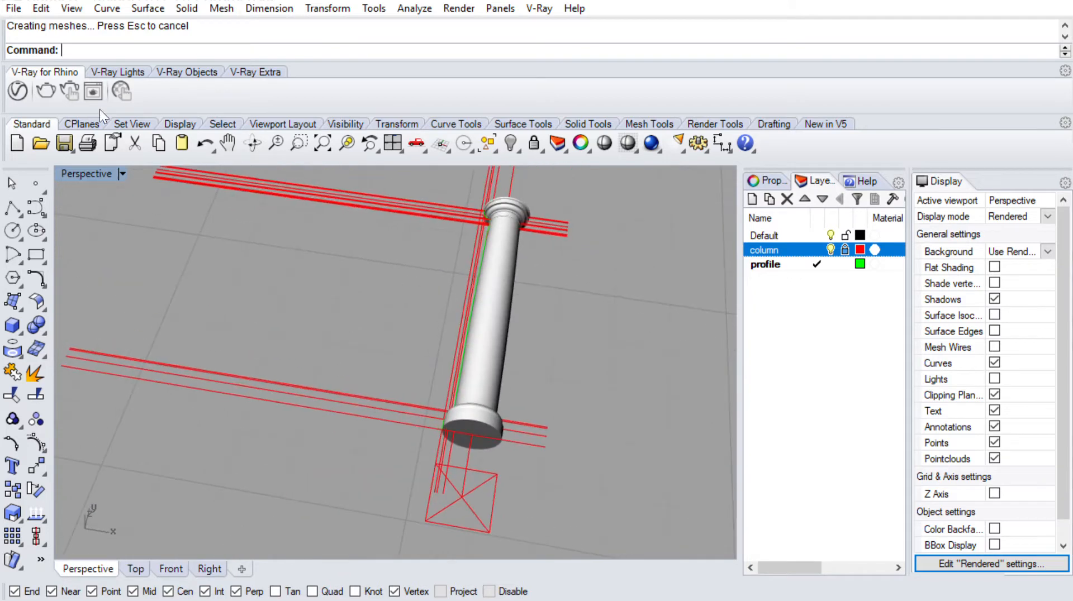
Leave the Perspective view and maximize the Top viewport with the whole reference sheet in view
double_click(81, 168)
double_click(429, 173)
right_click_drag(427, 175, 436, 241)
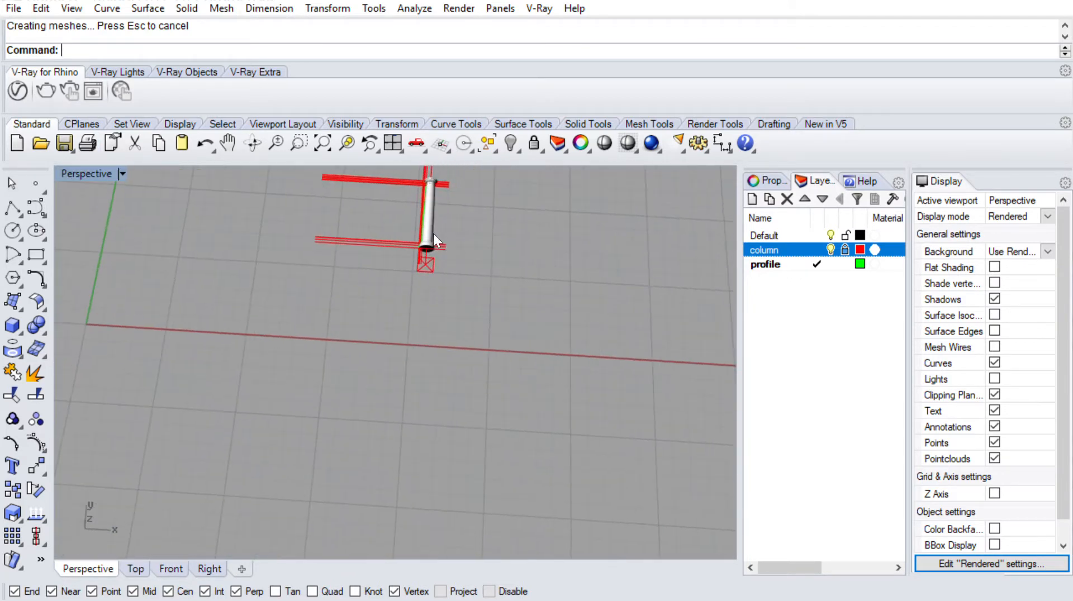
double_click(85, 168)
double_click(70, 166)
scroll(388, 238, "down", 12)
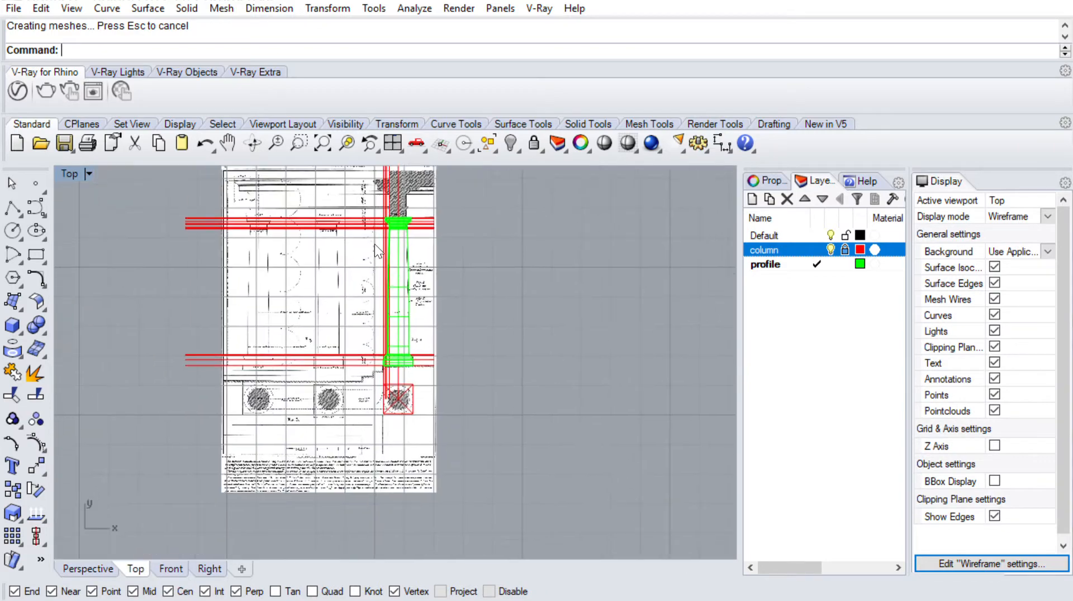
Compare the column's base and square plan on the Top reference drawing with the revolved base in the rendered Perspective view
scroll(393, 255, "up", 4)
scroll(414, 425, "up", 5)
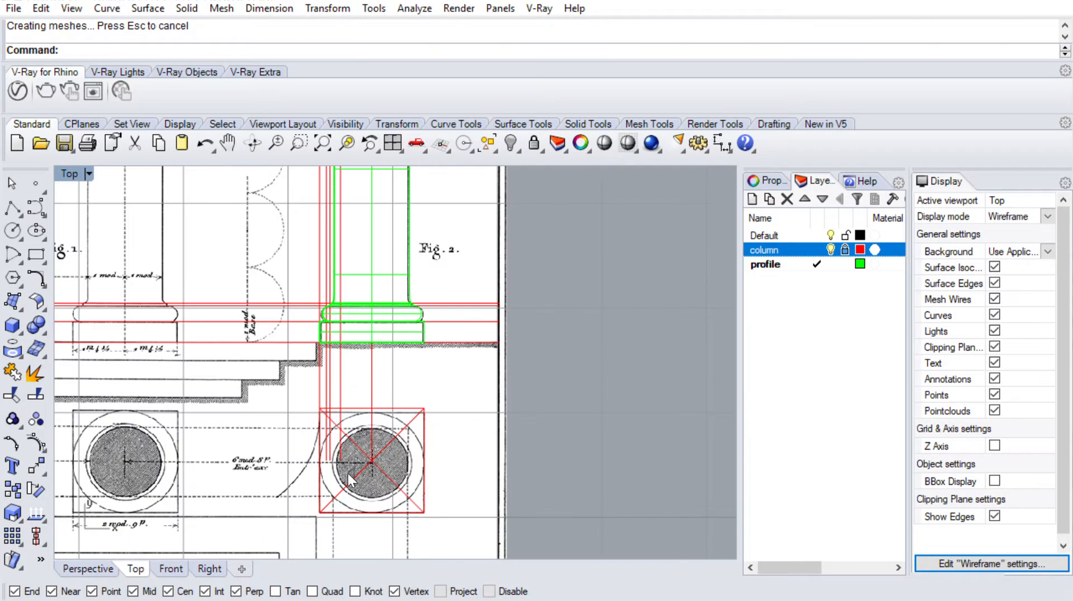
scroll(386, 321, "up", 4)
scroll(469, 324, "down", 5)
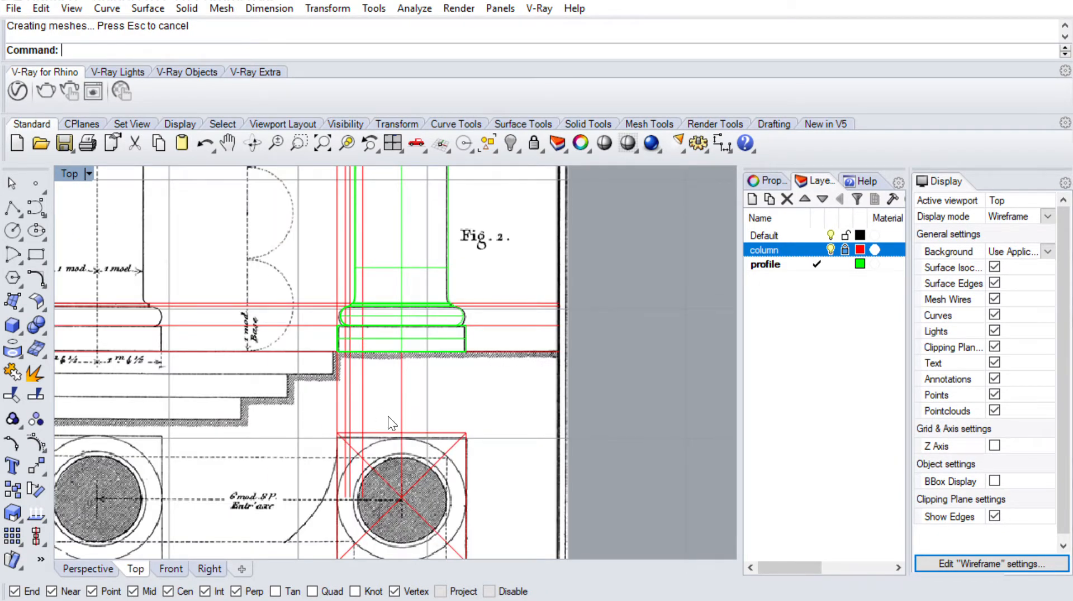
scroll(388, 417, "down", 5)
double_click(73, 172)
double_click(422, 173)
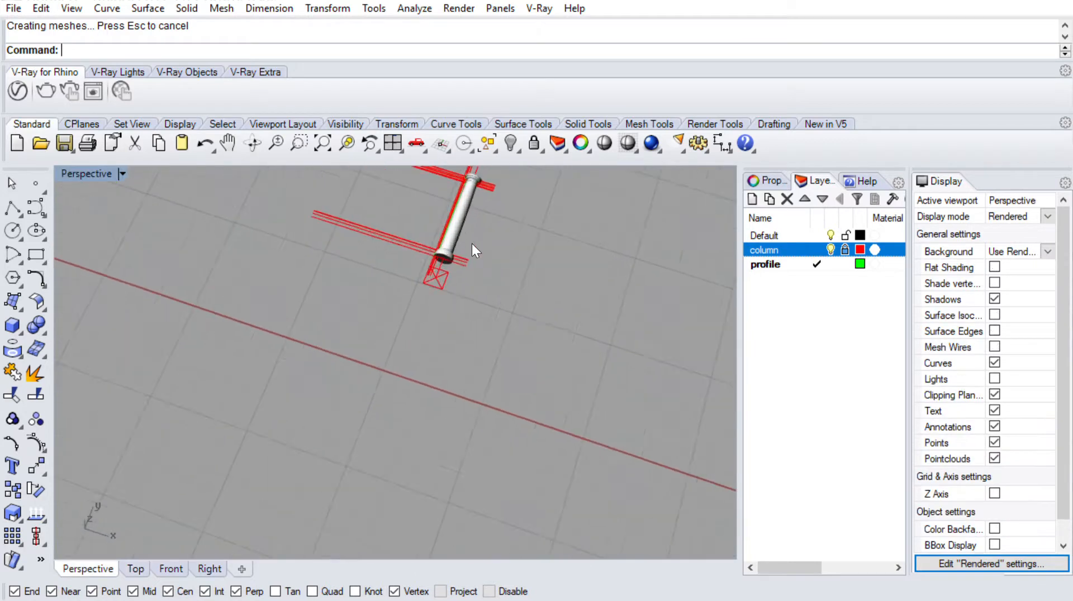
scroll(472, 244, "up", 10)
double_click(105, 159)
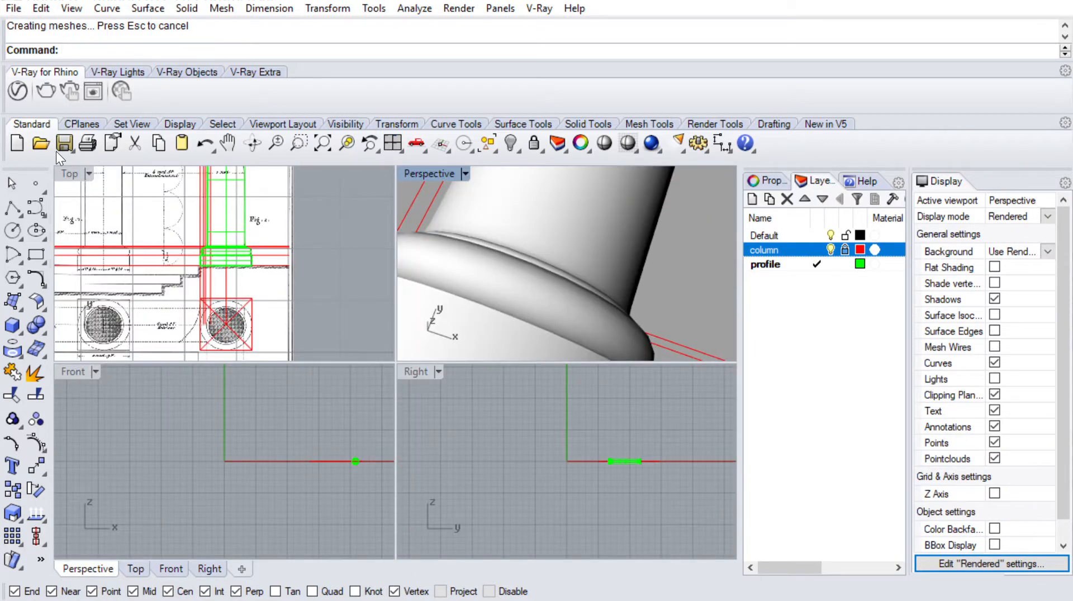
double_click(72, 172)
scroll(414, 319, "up", 5)
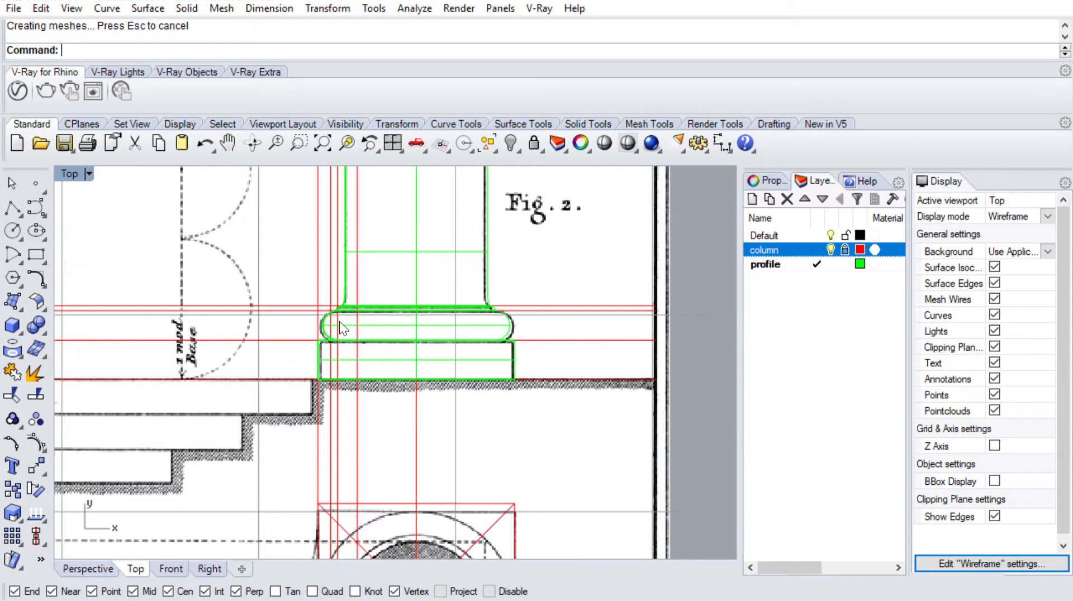
scroll(341, 330, "down", 5)
scroll(341, 358, "up", 4)
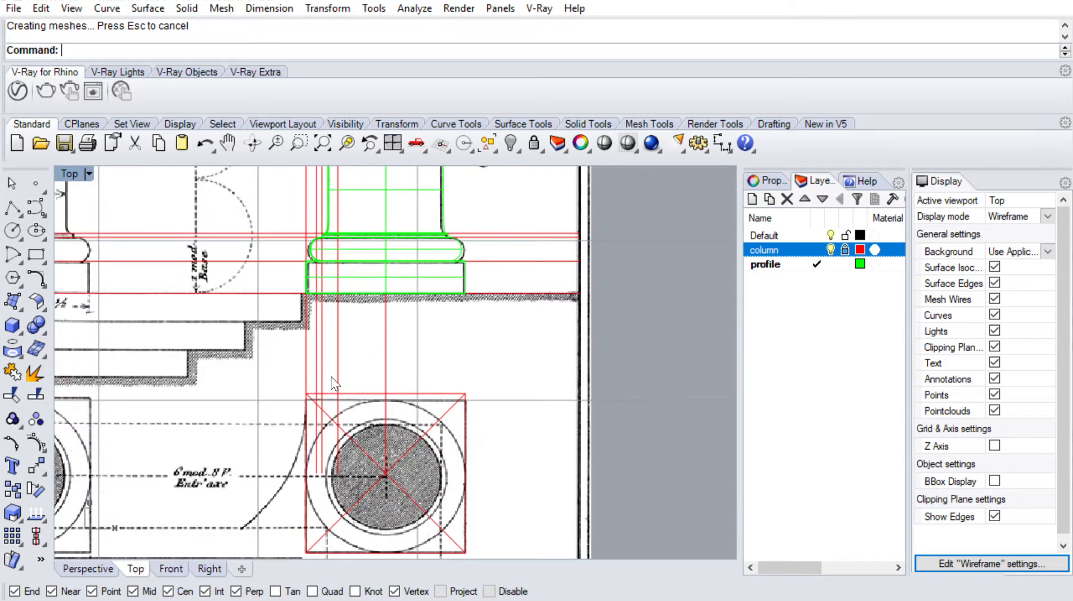
Delete the revolved column polysurface from the model
scroll(329, 246, "up", 1)
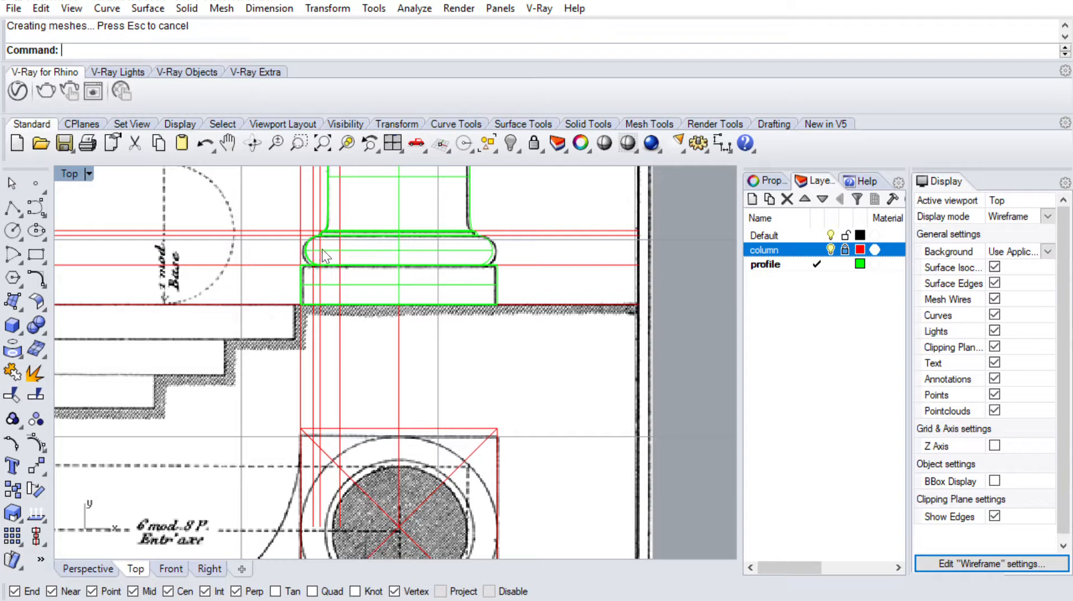
left_click(402, 269)
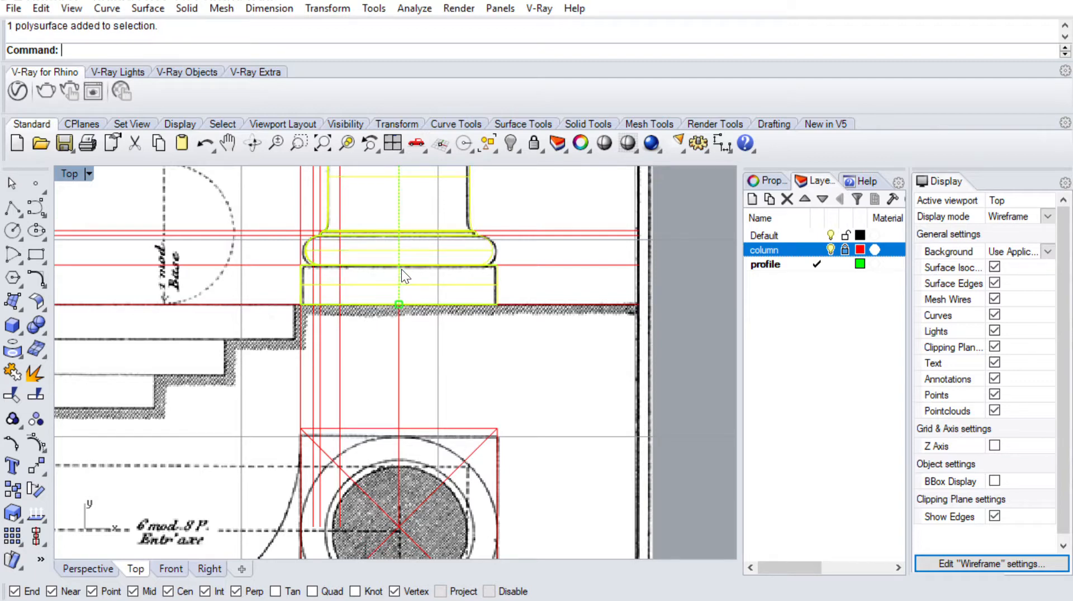
key("Delete")
Explode the column profile curve near the base into separate segments
scroll(324, 222, "up", 5)
left_click(316, 273)
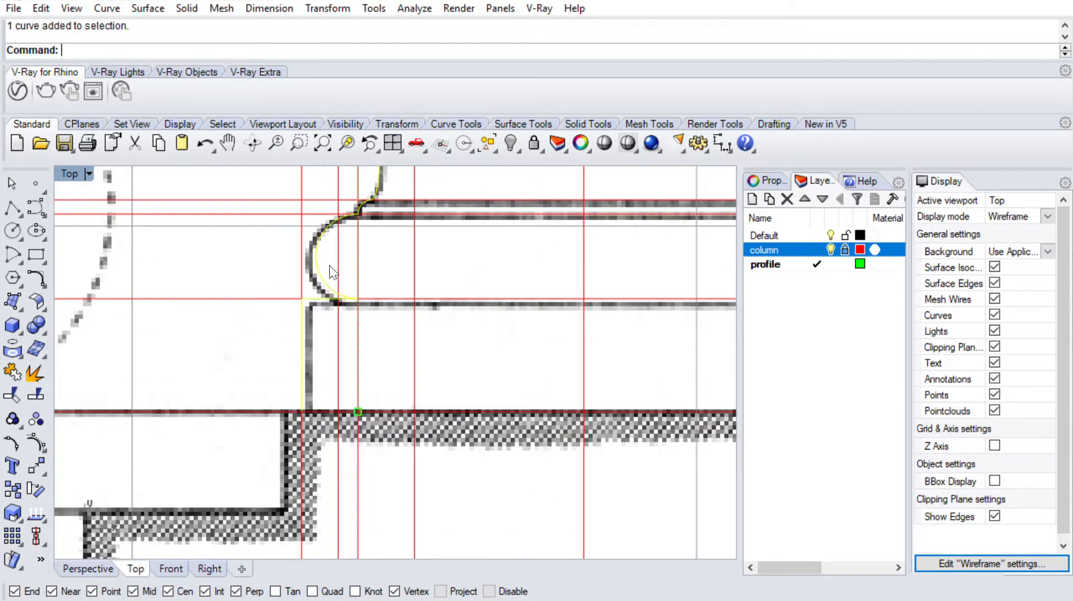
type("Explode")
key("Return")
Join the exploded profile segments into one curve, leaving out the two segments that outline the plinth
scroll(321, 285, "up", 3)
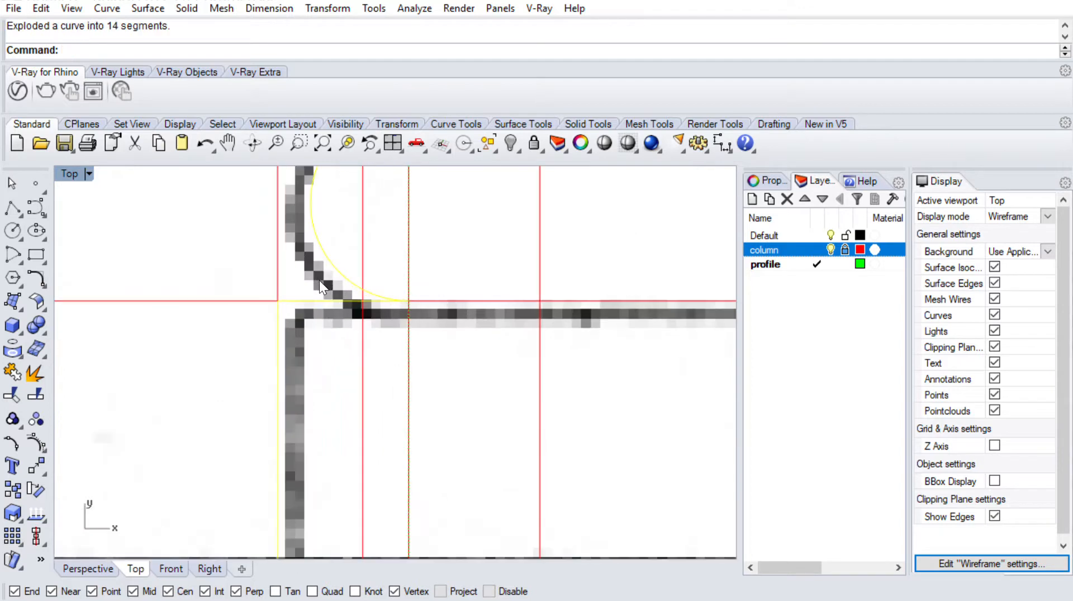
left_click_drag(324, 339, 271, 273, "ctrl")
scroll(342, 275, "down", 8)
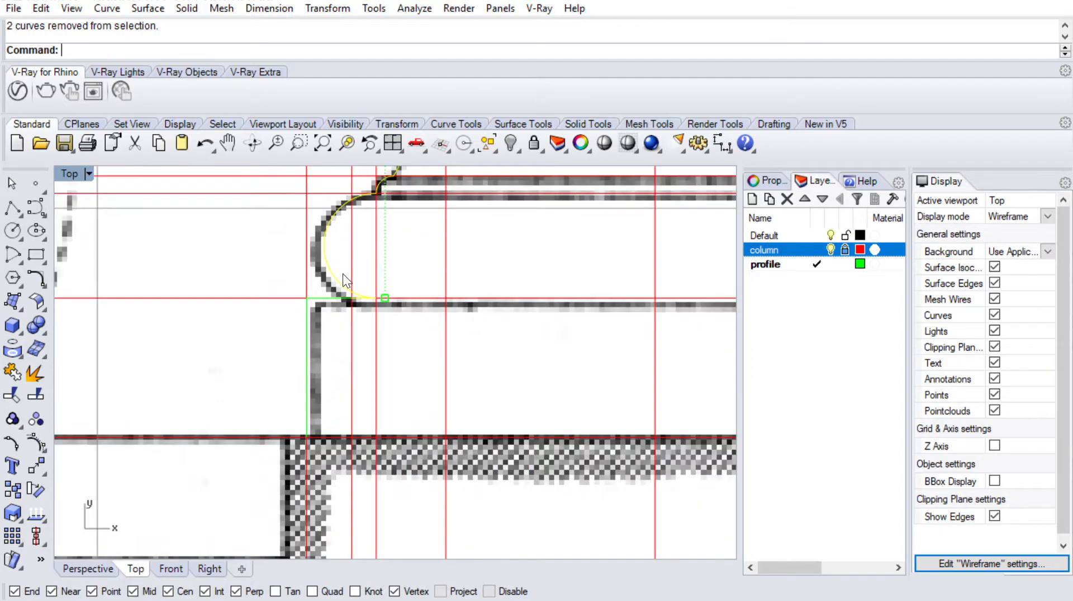
type("join")
key("Return")
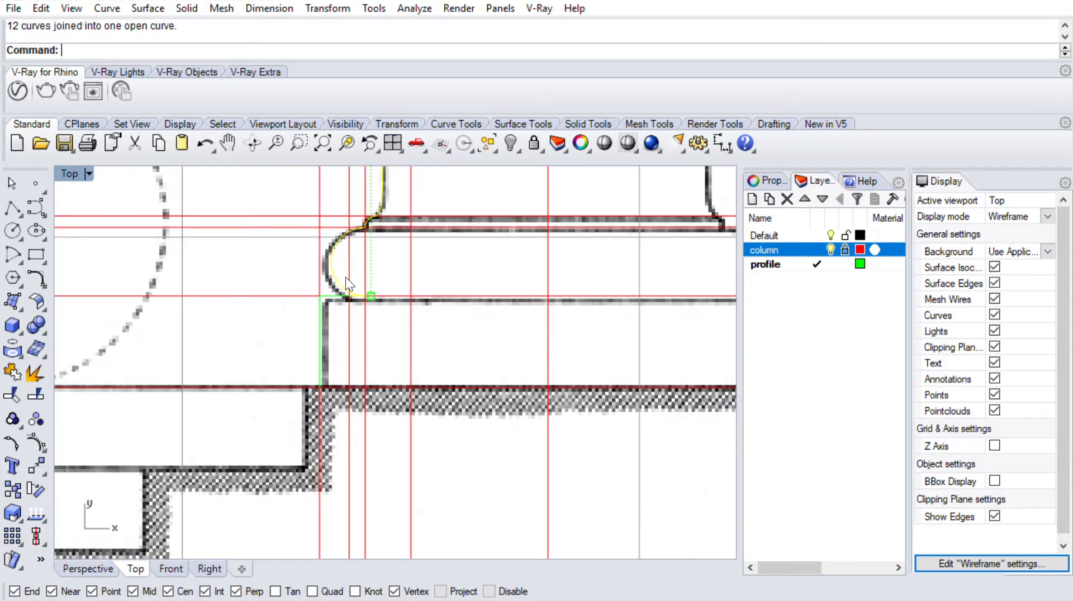
left_click(340, 264)
scroll(348, 257, "down", 3)
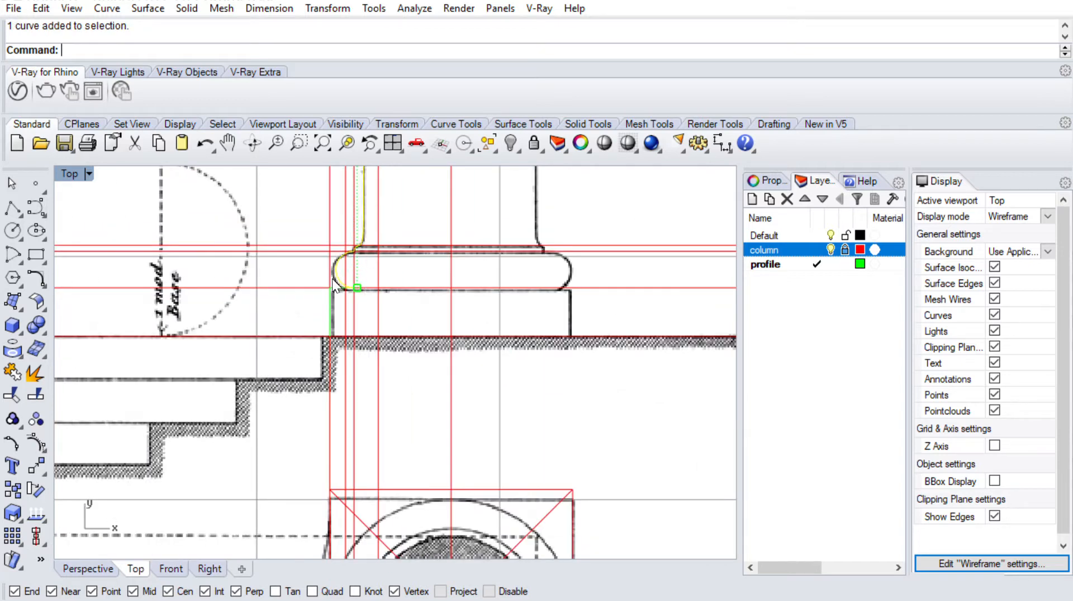
scroll(332, 287, "up", 5)
left_click(352, 271)
scroll(332, 291, "down", 7)
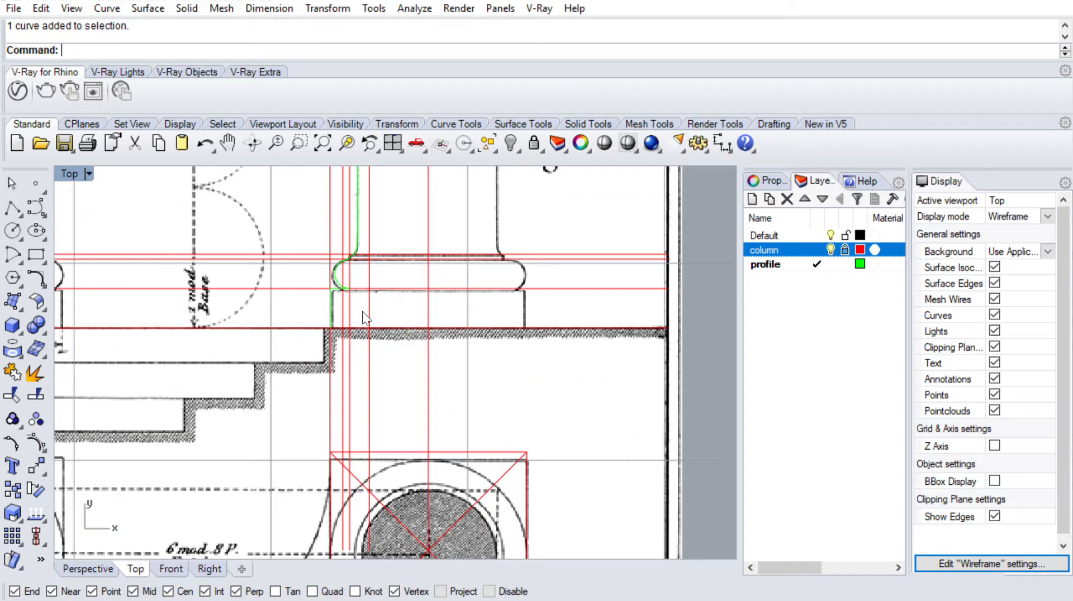
Revolve the joined profile curve 360 degrees around the column's vertical centreline
type("revolve")
key("Return")
scroll(384, 298, "up", 3)
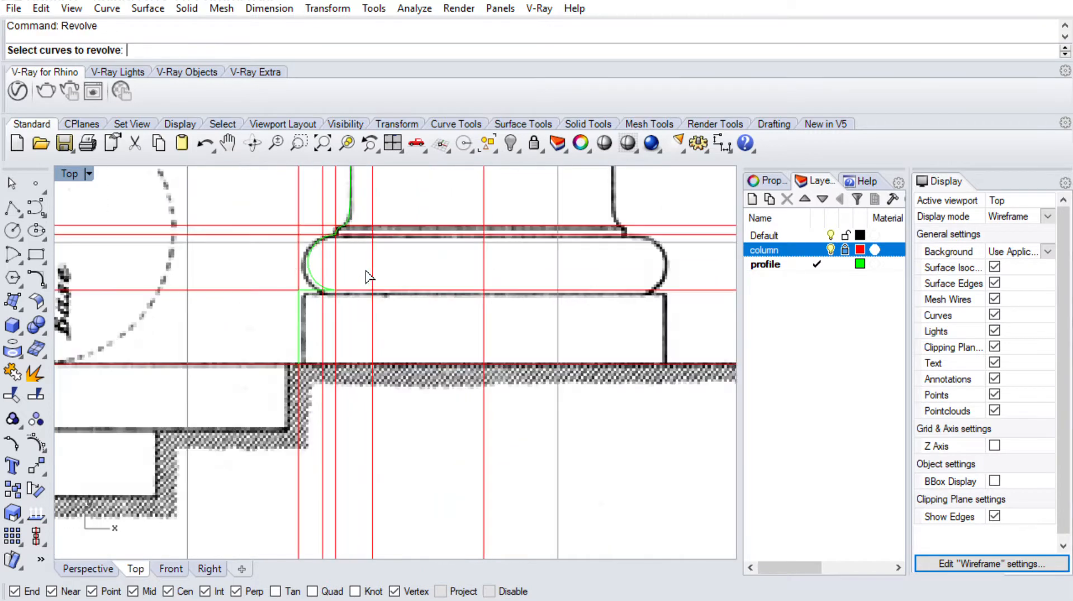
left_click(311, 253)
key("Return")
left_click(484, 332)
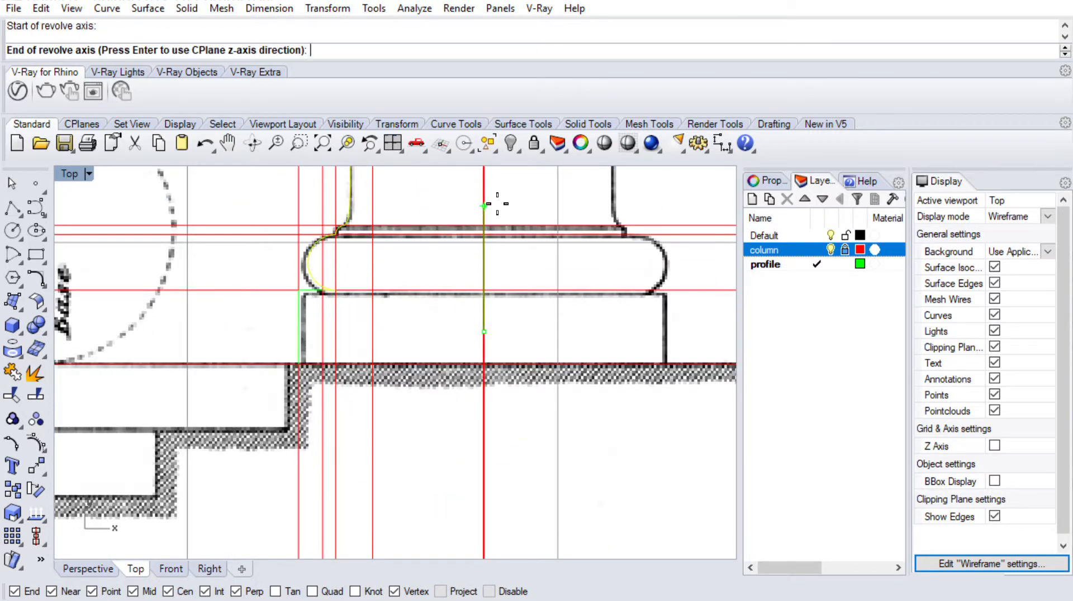
left_click(484, 193)
key("Return")
key("Return")
scroll(508, 210, "down", 6)
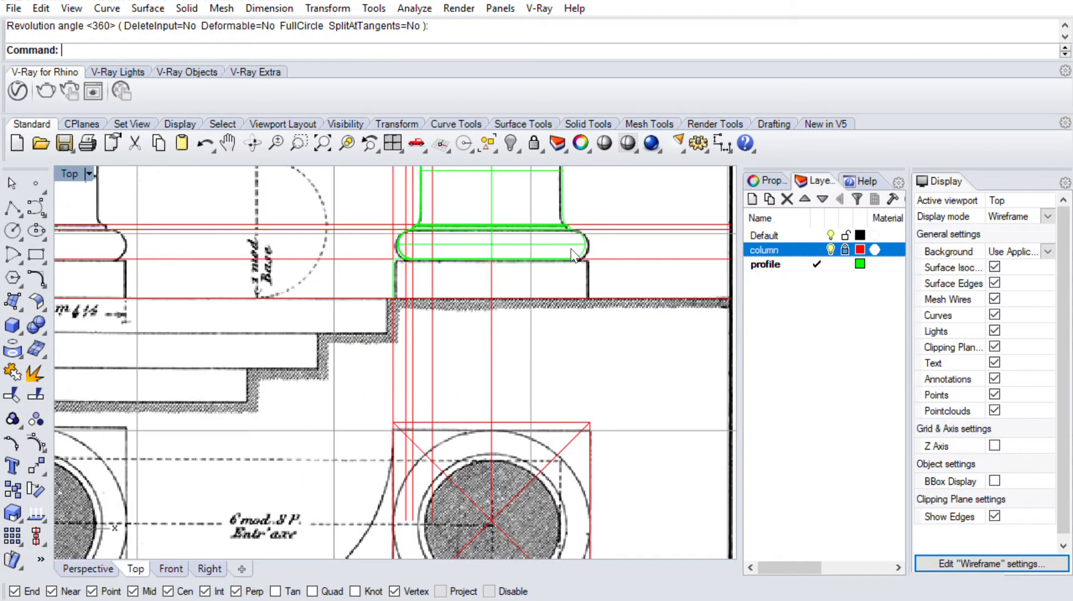
Draw a rectangle over the square plinth outline in the plan drawing, between its opposite corners
left_click(558, 226)
left_click(547, 313)
mouse_move(542, 320)
right_mouse_down()
mouse_move(521, 304)
mouse_move(410, 311)
right_mouse_up()
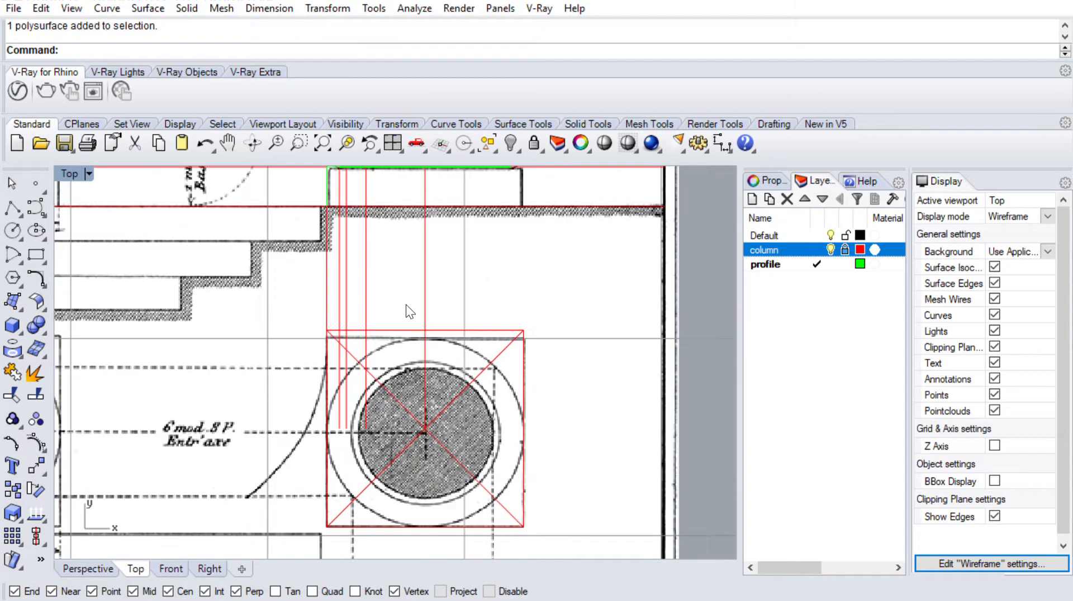
left_click(36, 254)
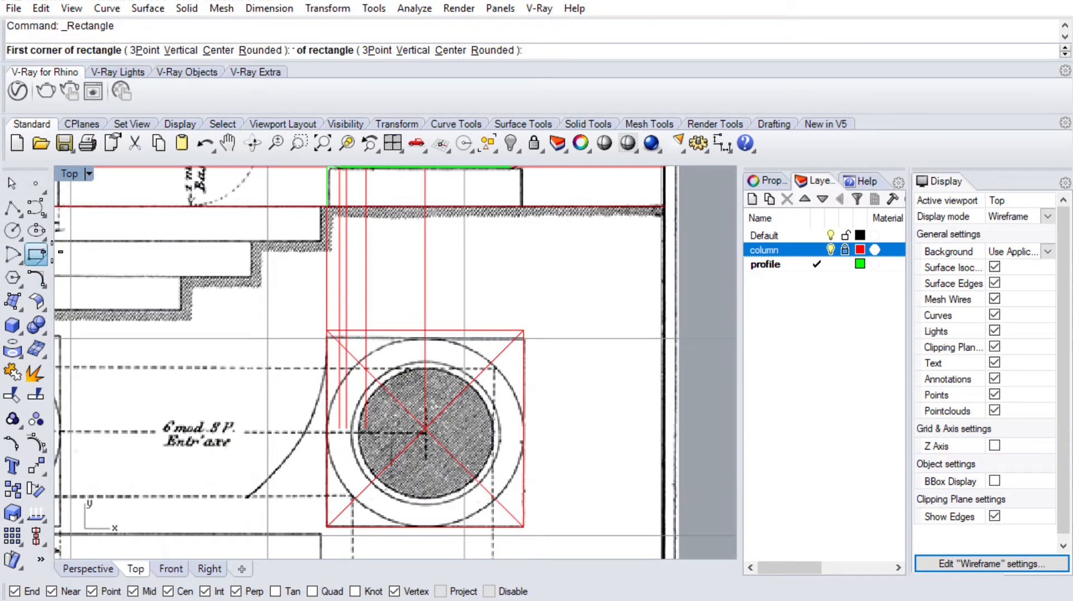
left_click(327, 525)
left_click(524, 331)
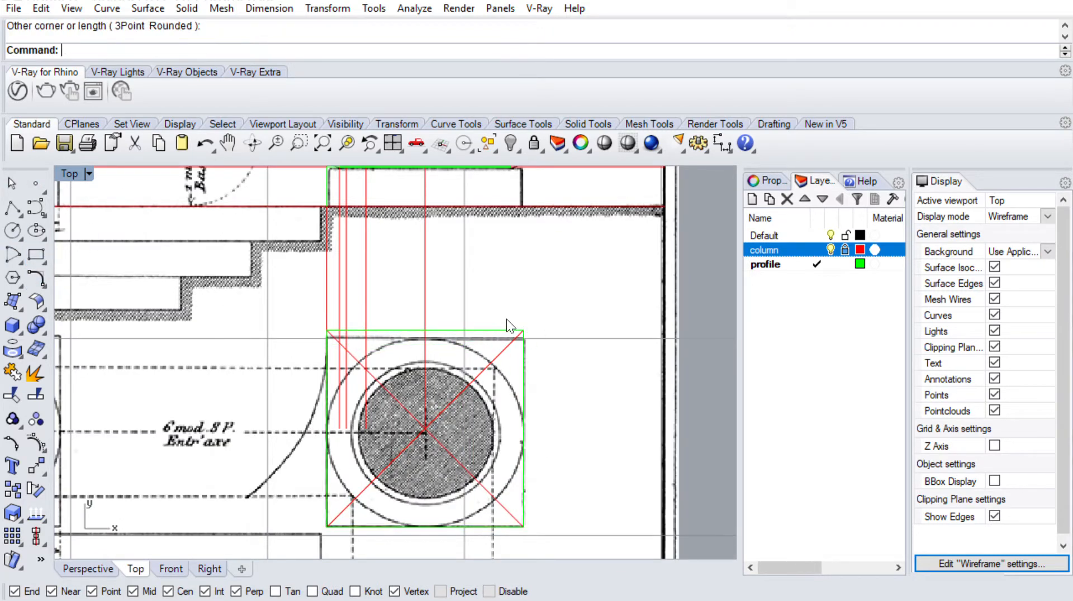
left_click(507, 330)
Draw a single-segment polyline along the plinth's left side in the elevation, from its upper corner to the ground line
right_click_drag(379, 184, 389, 266)
left_click(12, 208)
scroll(358, 248, "up", 5)
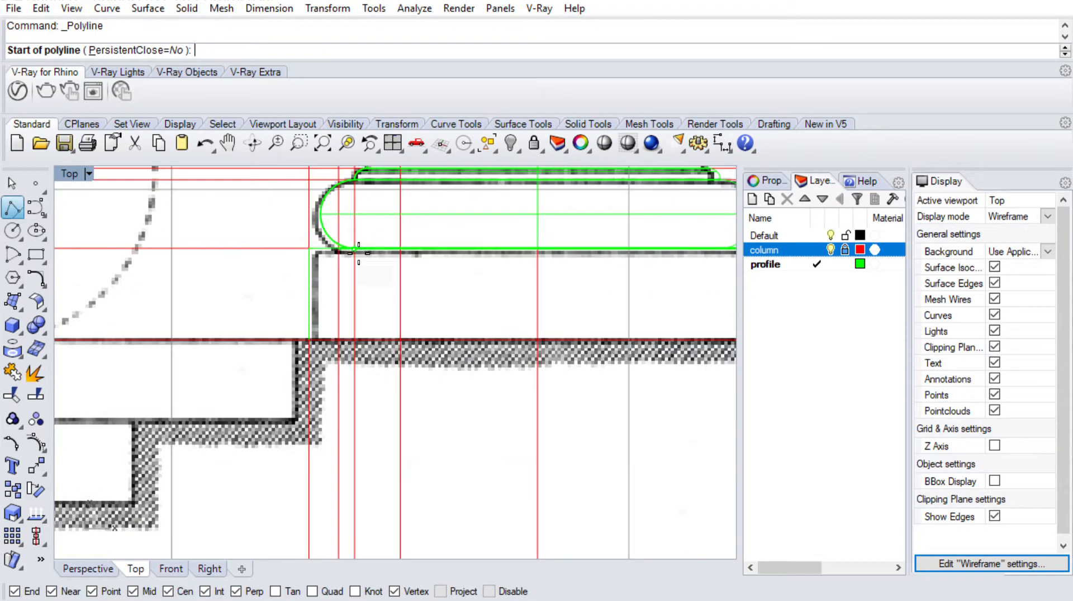
left_click(309, 248)
left_click(310, 339)
right_click(338, 319)
scroll(338, 317, "down", 8)
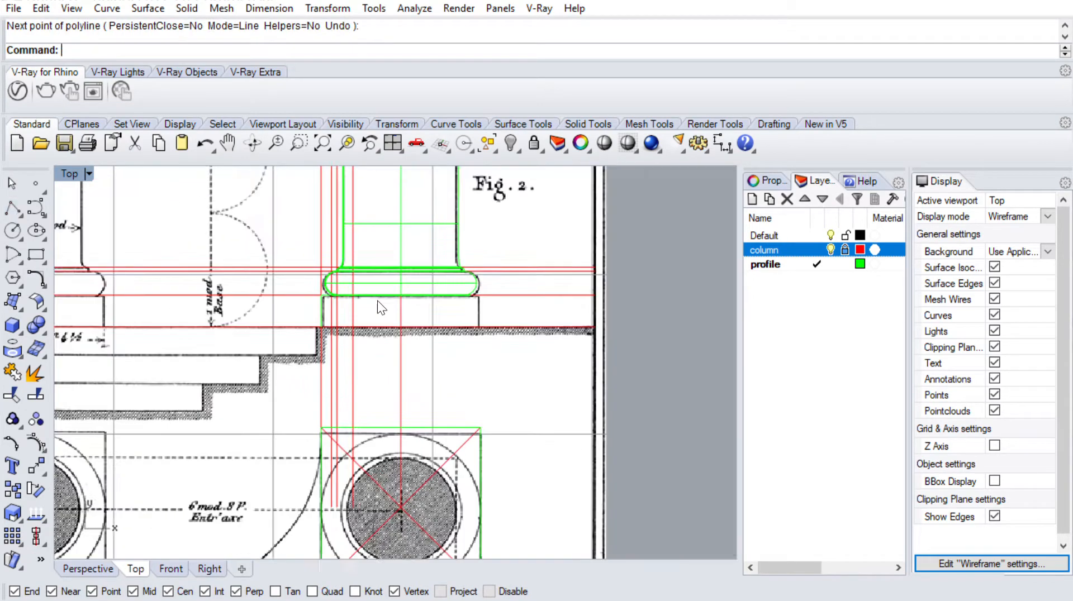
Extrude the plinth rectangle upward into a solid block, working in the Perspective view
right_click_drag(412, 390, 417, 289)
left_click(429, 326)
double_click(82, 171)
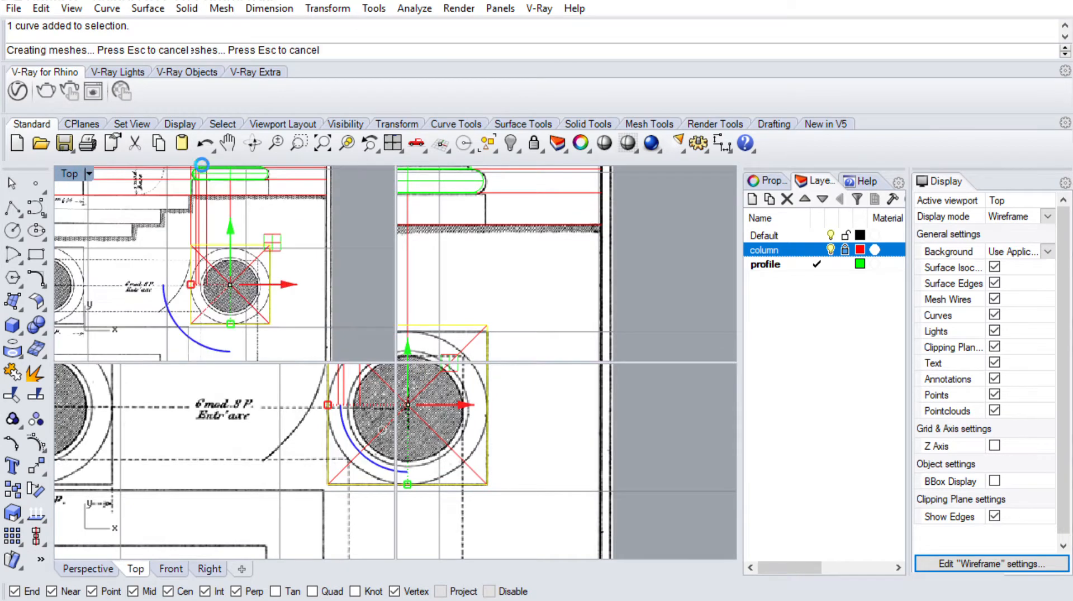
double_click(443, 172)
type("z s")
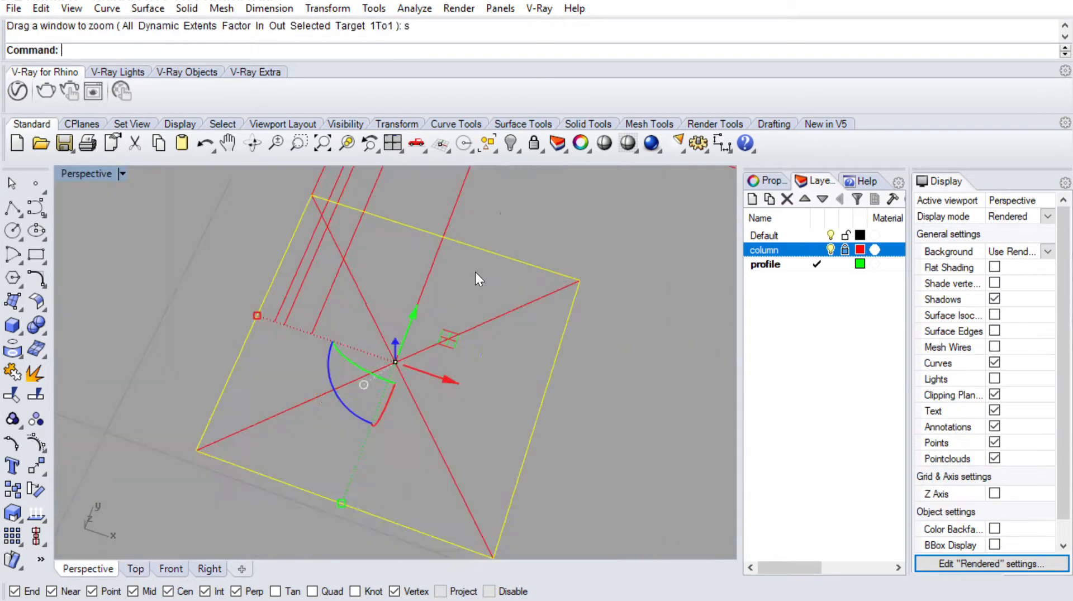
scroll(476, 274, "down", 5)
mouse_move(476, 273)
right_mouse_down()
mouse_move(505, 287)
mouse_move(480, 256)
right_mouse_up()
type("Extrudecrv")
key("Return")
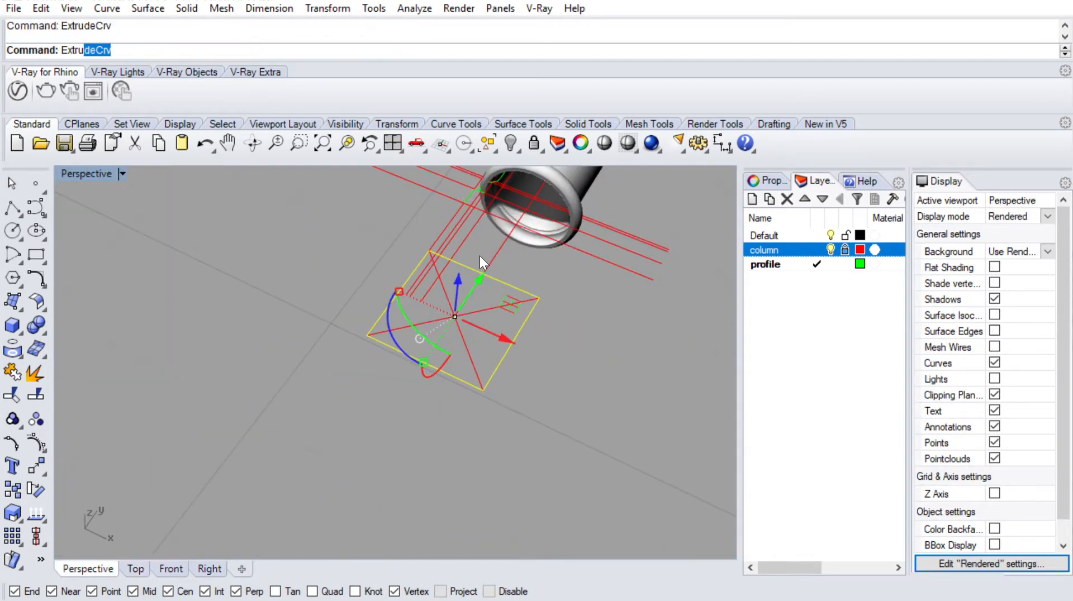
key("Return")
Cap the open ends of the revolved column
right_click_drag(503, 279, 345, 360)
left_click(584, 225)
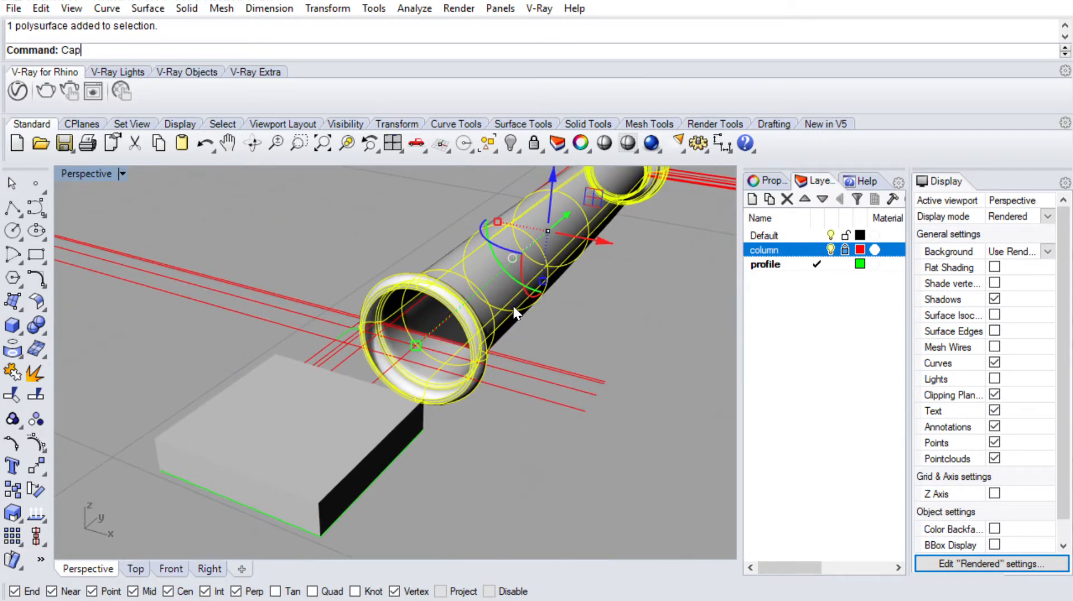
type("Cap")
key("Return")
Rotate the lying column so that it stands upright
scroll(463, 321, "down", 3)
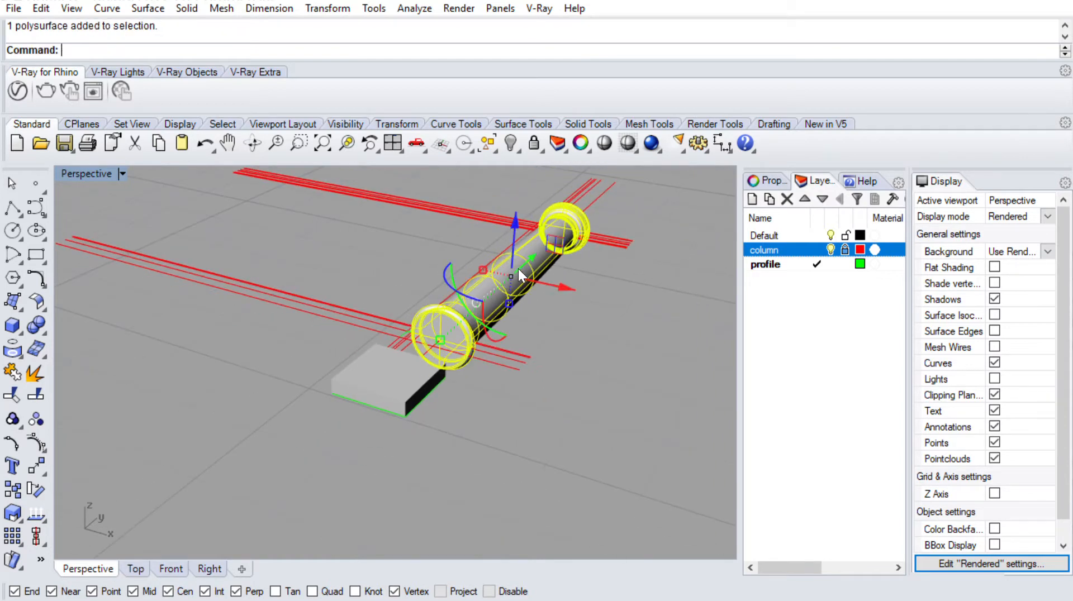
right_click_drag(523, 297, 581, 364)
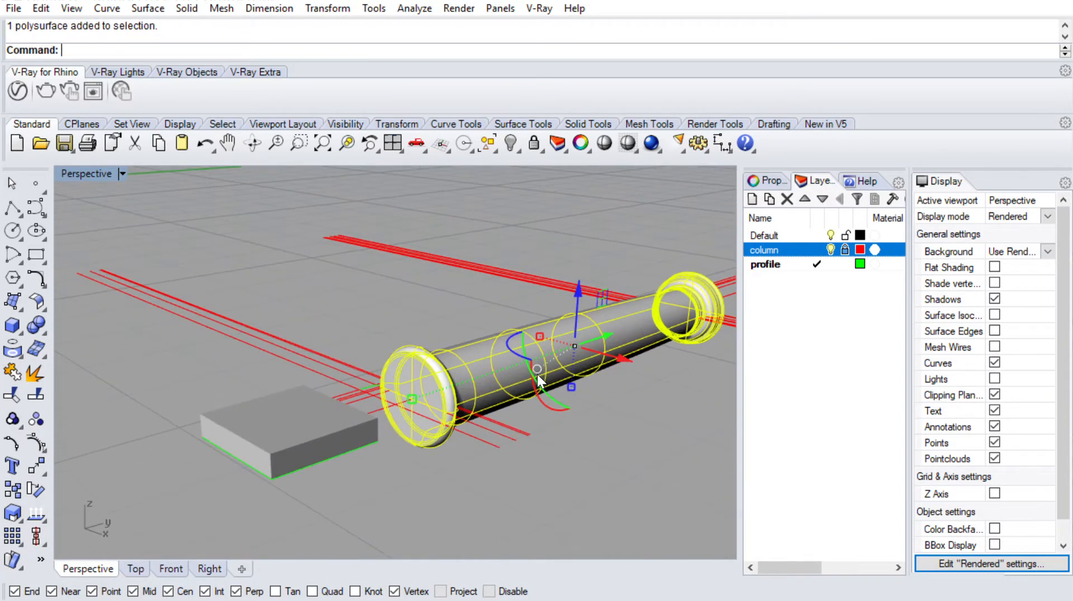
left_click_drag(537, 373, 601, 436)
right_click_drag(600, 428, 558, 360)
Move the column by the centre of its base onto the centre of the plinth's footprint
type("m")
key("Return")
scroll(568, 442, "up", 5)
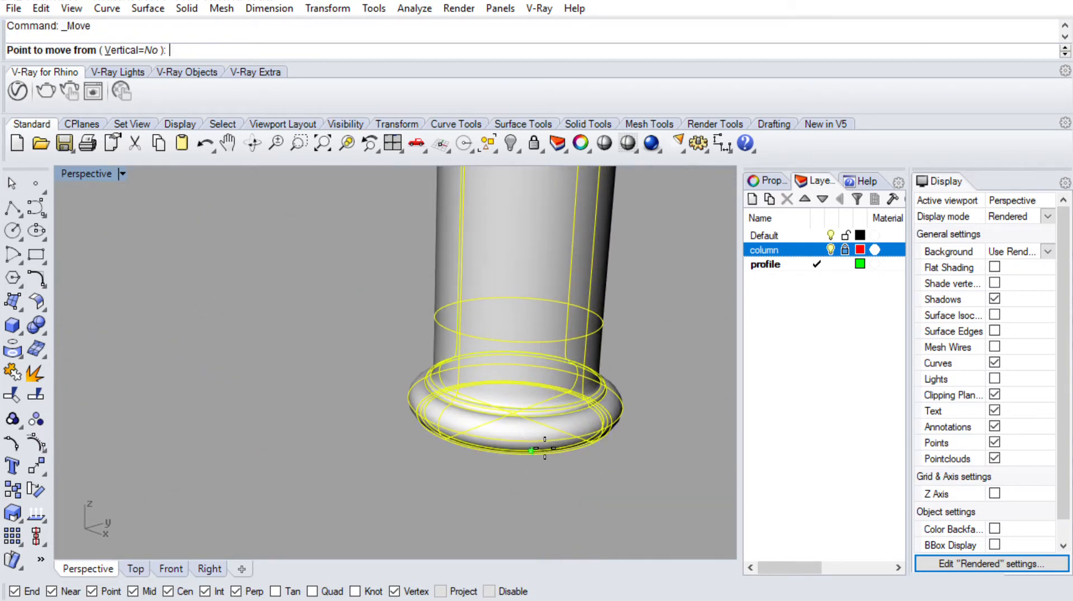
left_click(538, 444)
scroll(537, 444, "down", 6)
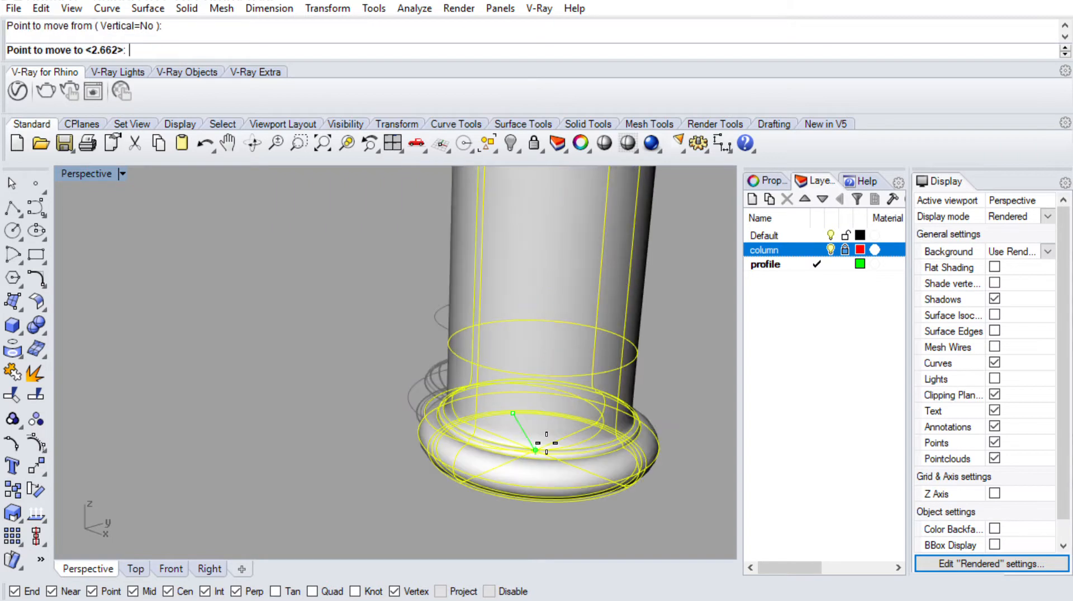
scroll(459, 302, "up", 5)
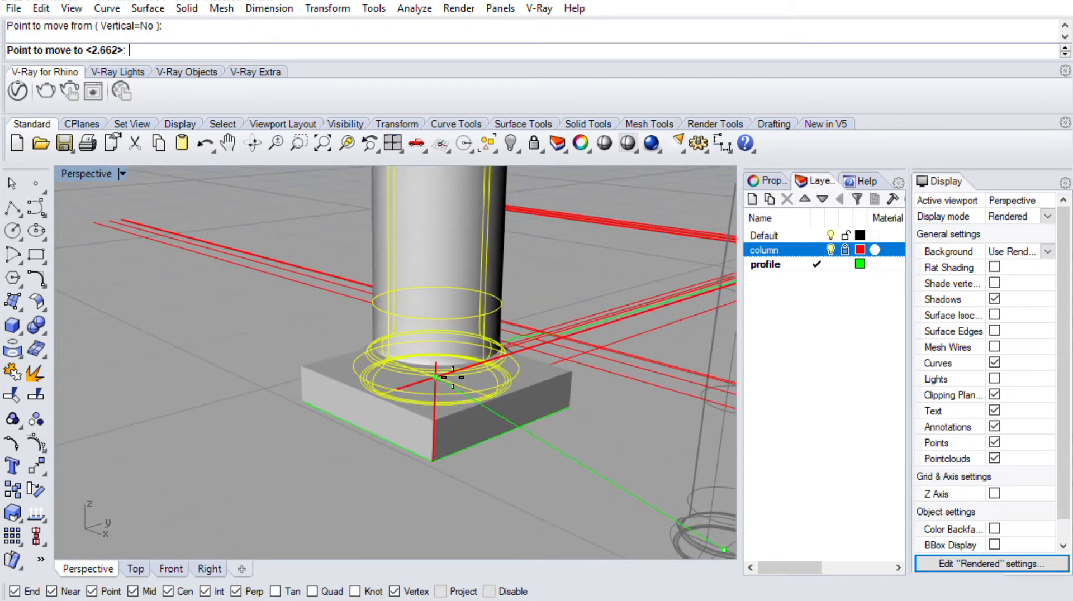
left_click(464, 425)
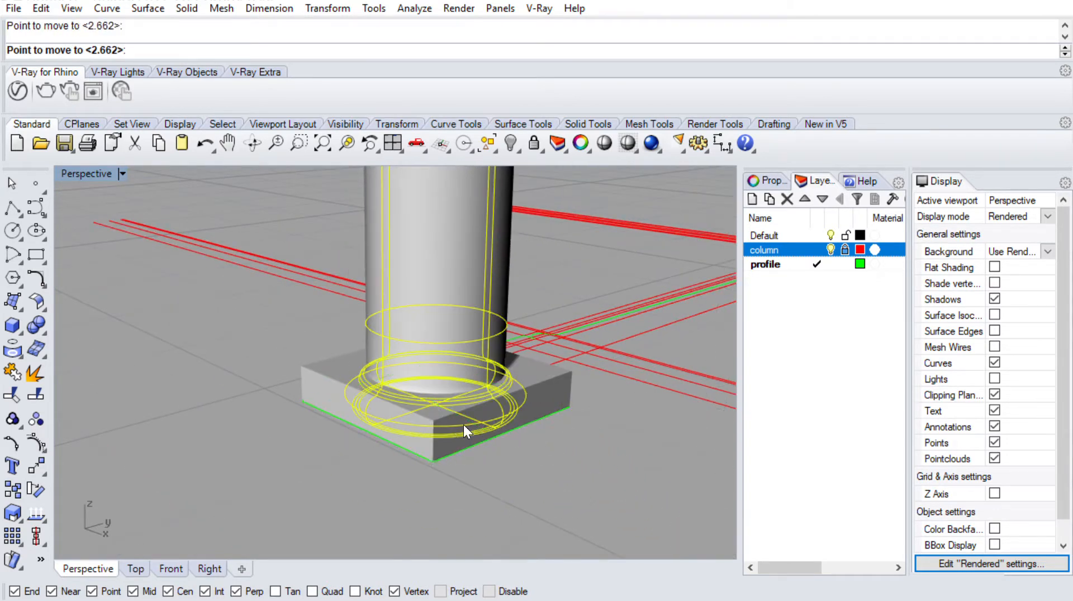
Move the column up by the plinth's height, using the block's lower and upper corners as reference points
scroll(474, 418, "down", 3)
scroll(481, 407, "up", 4)
key("Return")
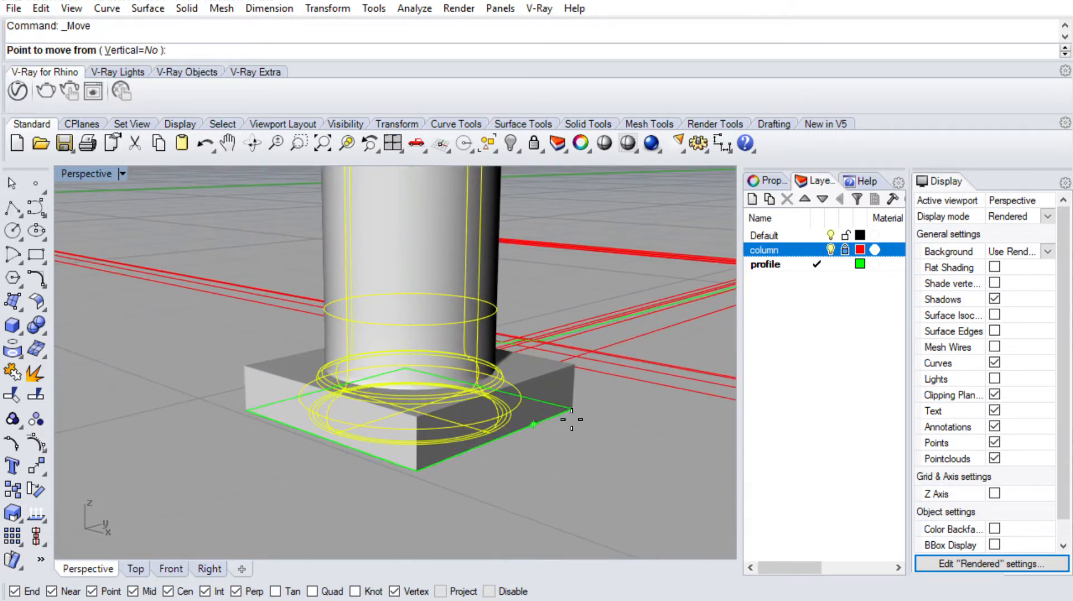
left_click(581, 405)
left_click(581, 362)
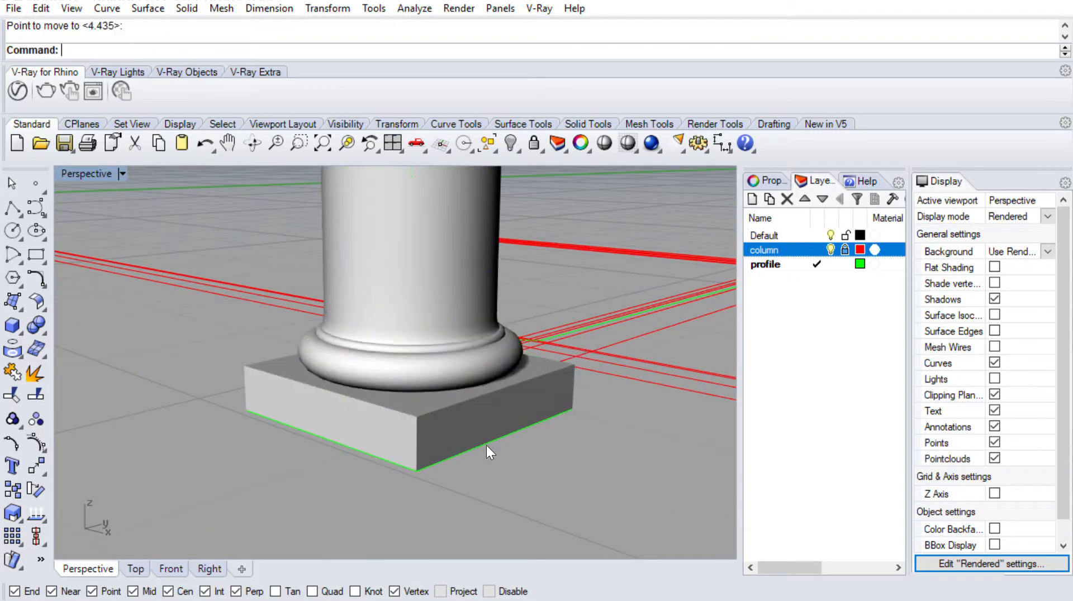
right_click_drag(491, 448, 347, 415)
scroll(347, 415, "down", 5)
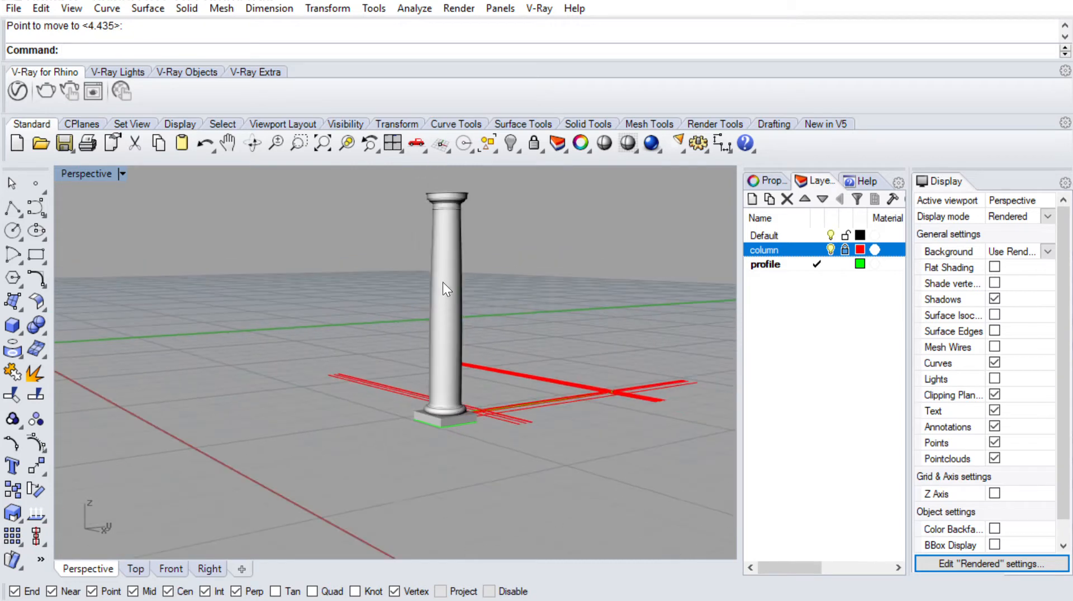
right_click_drag(445, 287, 429, 444)
Try to join the column and the plinth with the Join command
scroll(439, 443, "up", 7)
scroll(429, 445, "up", 4)
left_click(398, 451)
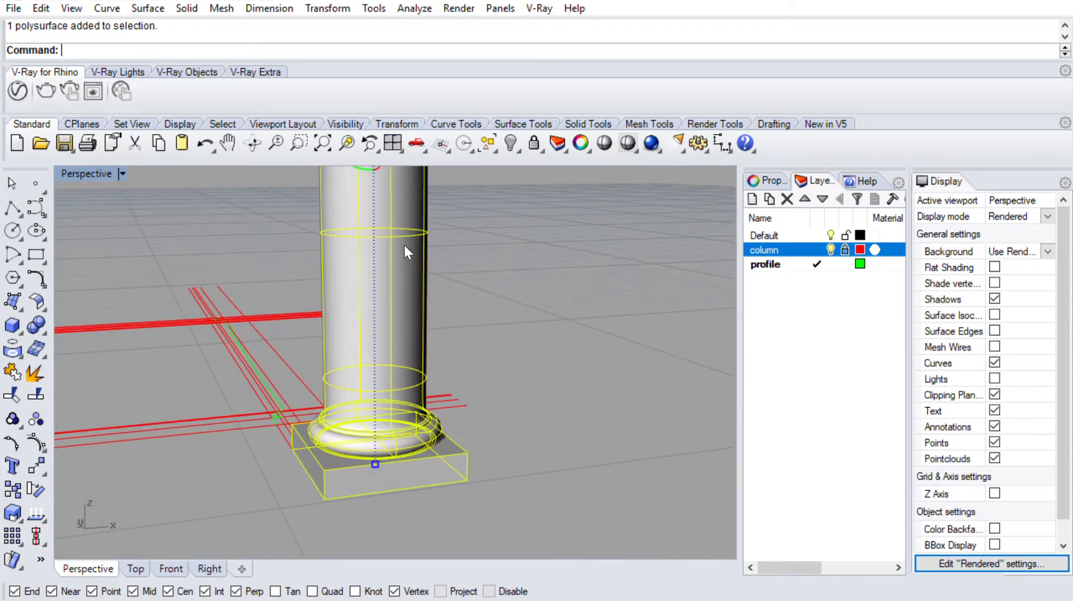
type("Join")
key("Return")
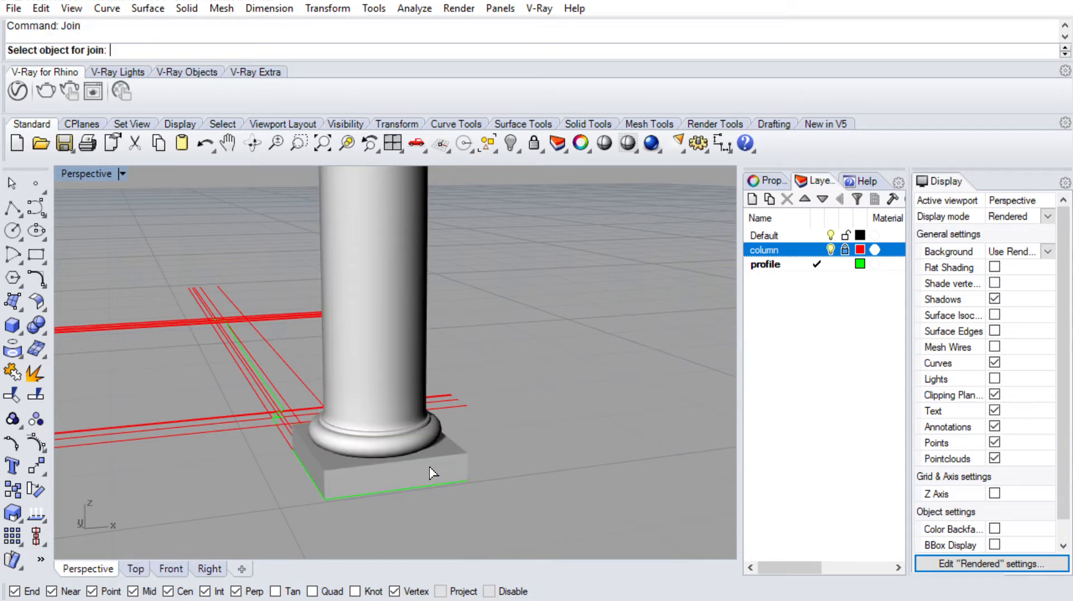
key("Escape")
left_click(437, 447)
left_click(406, 335, "shift")
key("Escape")
Combine the plinth and the column into one solid with BooleanUnion and check the result by selecting it
scroll(451, 484, "up", 8)
right_click_drag(453, 484, 430, 447)
scroll(422, 411, "down", 7)
scroll(454, 438, "up", 3)
left_click(455, 438)
left_click(437, 340, "shift")
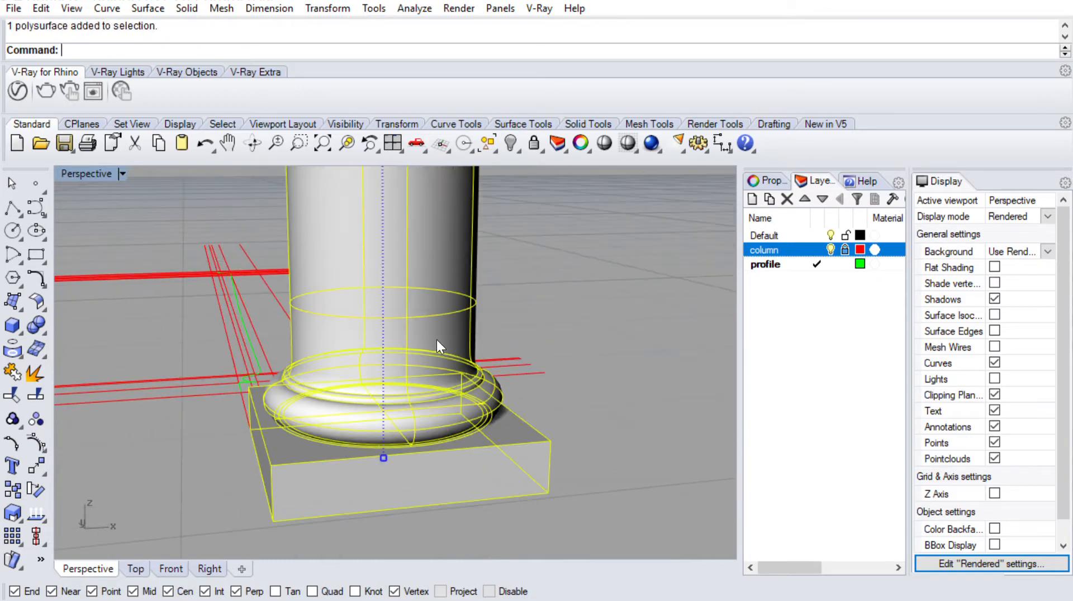
type("Boolean")
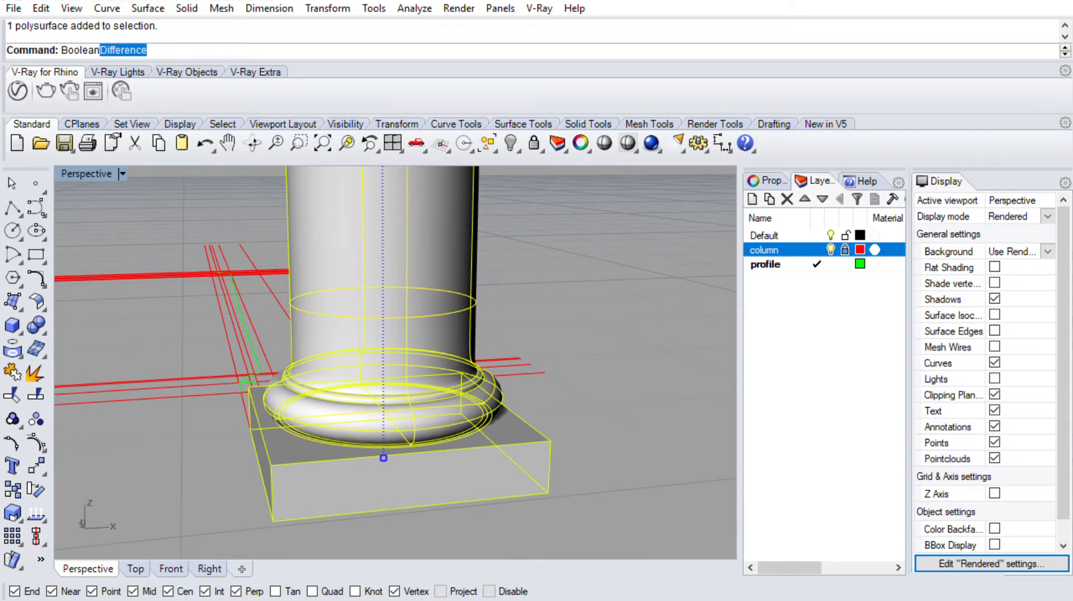
type("u")
key("Return")
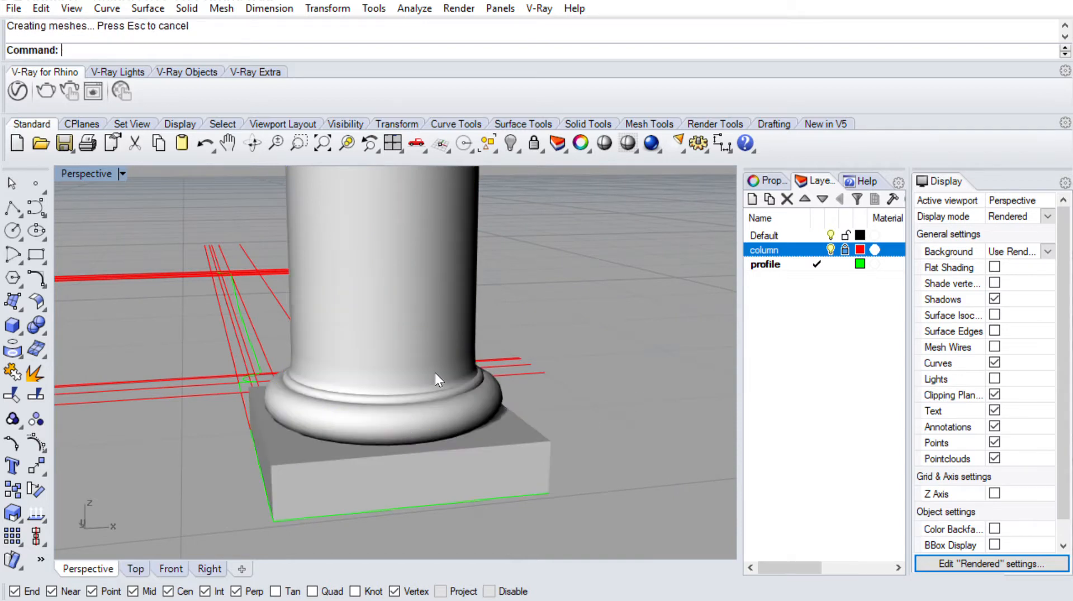
left_click(434, 373)
scroll(461, 373, "down", 12)
key("Escape")
right_click_drag(461, 373, 469, 367)
scroll(468, 364, "up", 7)
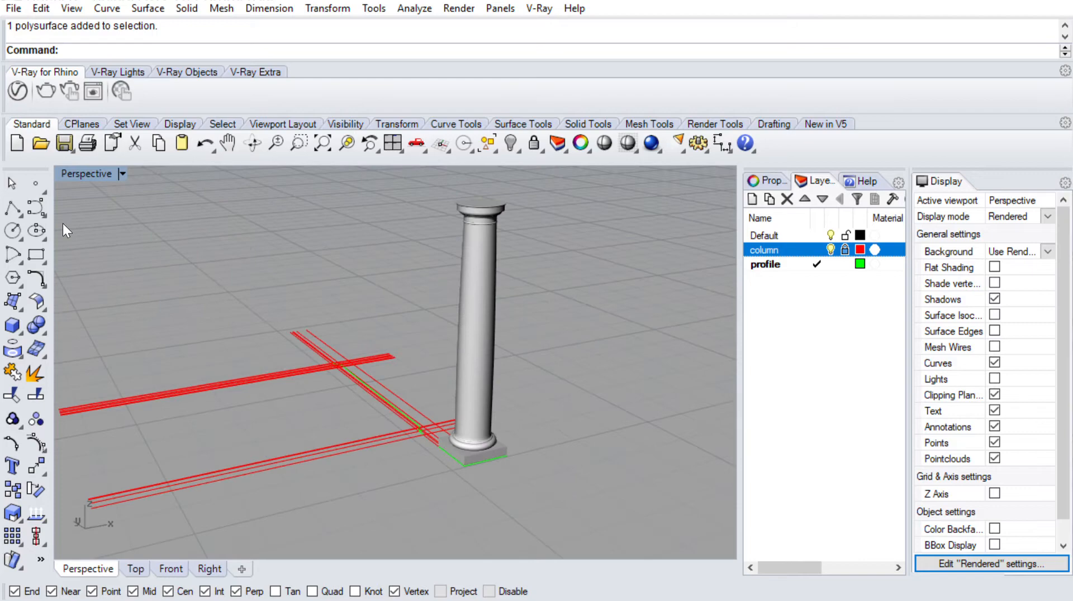
Maximize the Top view and examine the column positions and spacing in the reference drawing's plan and elevation
double_click(69, 169)
double_click(68, 170)
scroll(432, 298, "down", 10)
right_click_drag(331, 271, 465, 369)
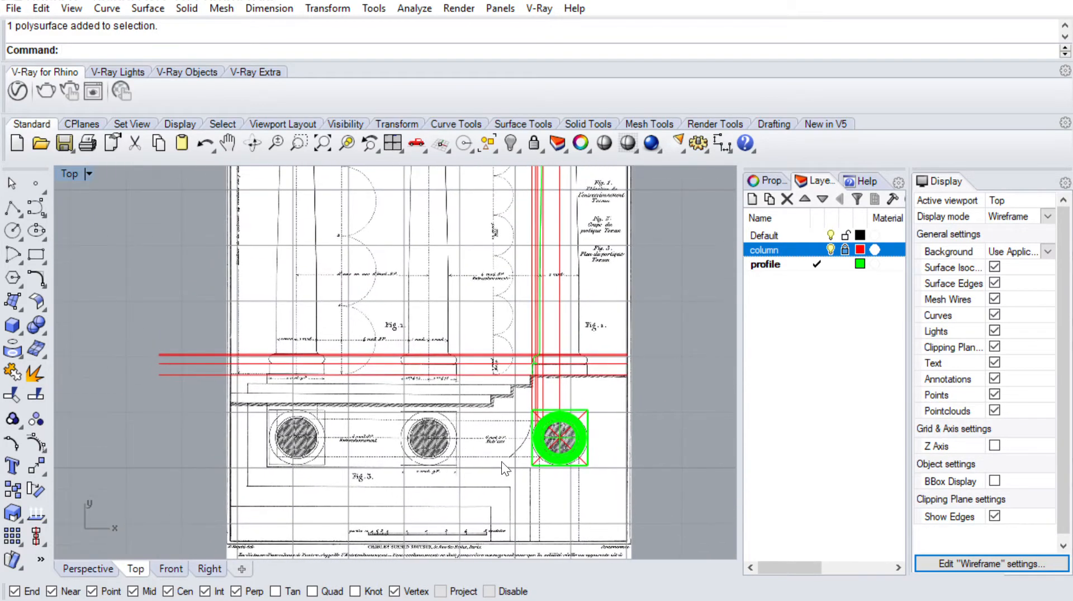
scroll(430, 413, "up", 4)
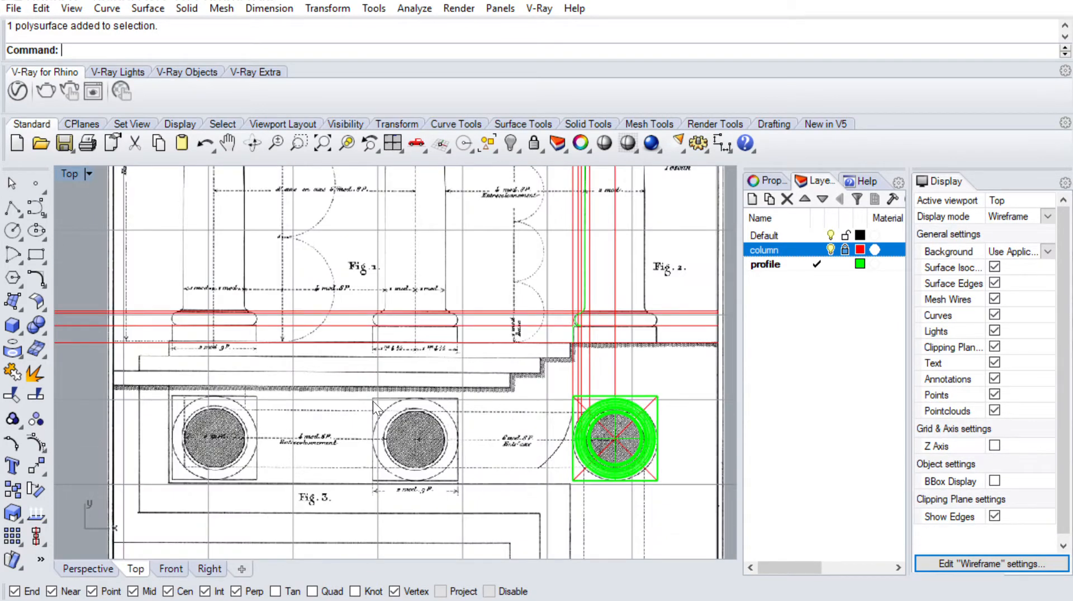
scroll(374, 402, "down", 6)
scroll(447, 367, "up", 2)
right_click_drag(434, 451, 489, 411)
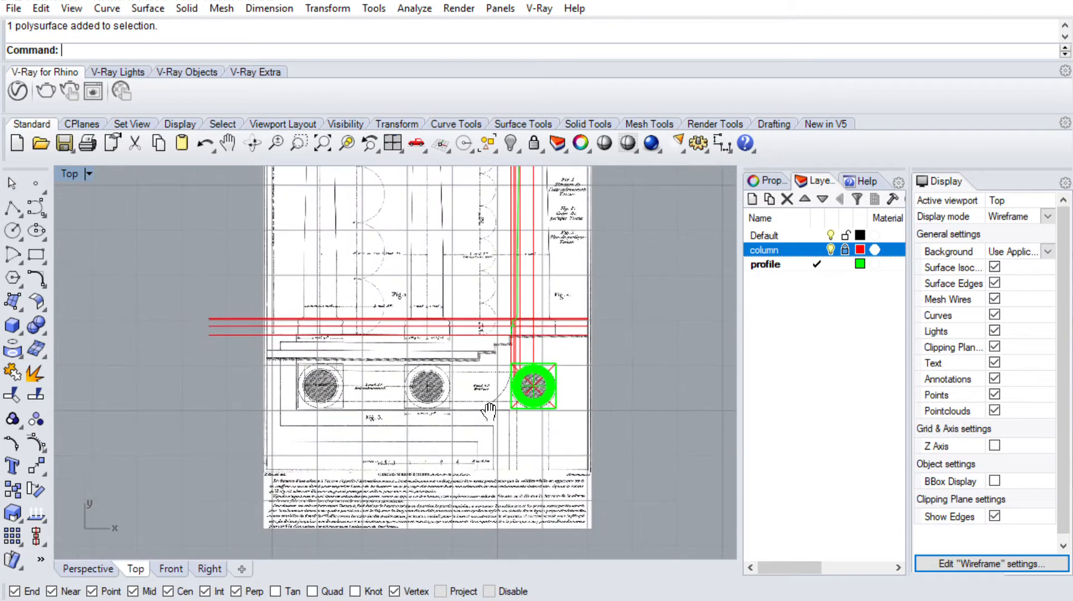
scroll(447, 408, "up", 4)
right_click_drag(229, 347, 283, 334)
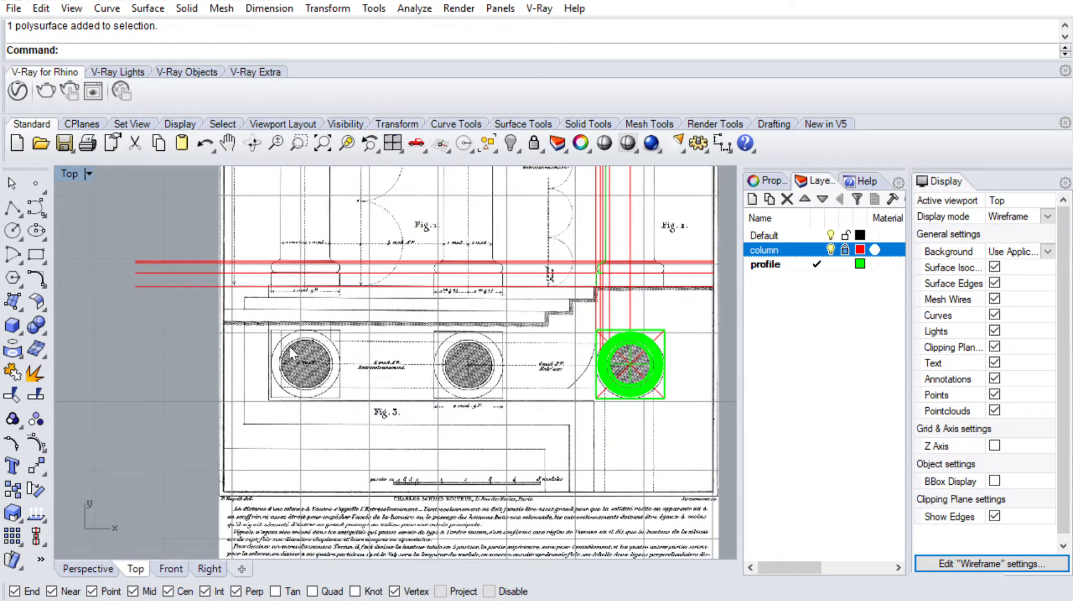
scroll(508, 404, "down", 2)
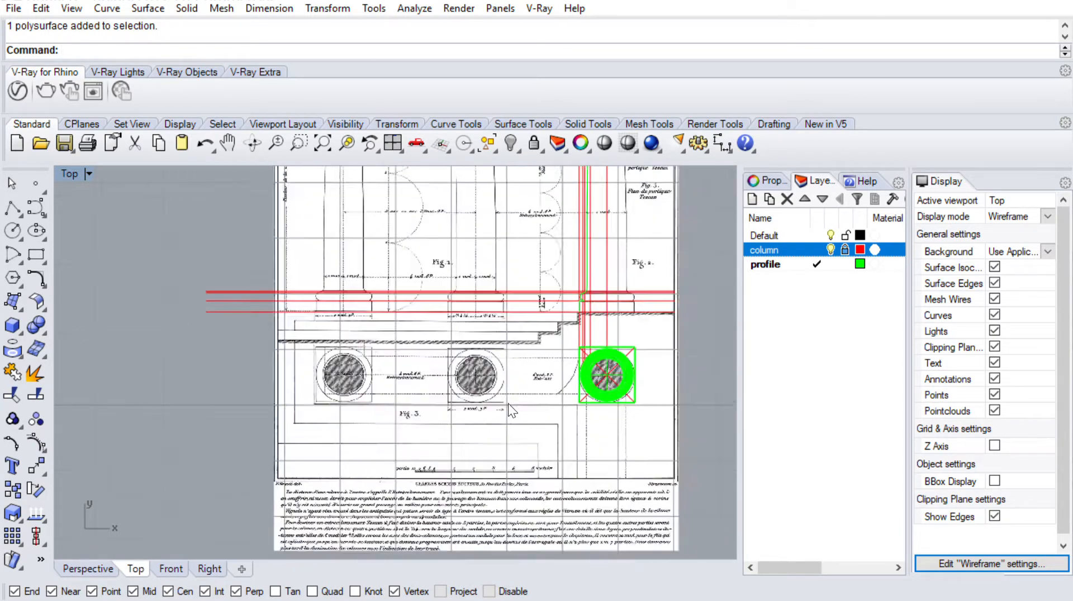
scroll(542, 391, "up", 2)
right_click_drag(548, 449, 518, 405)
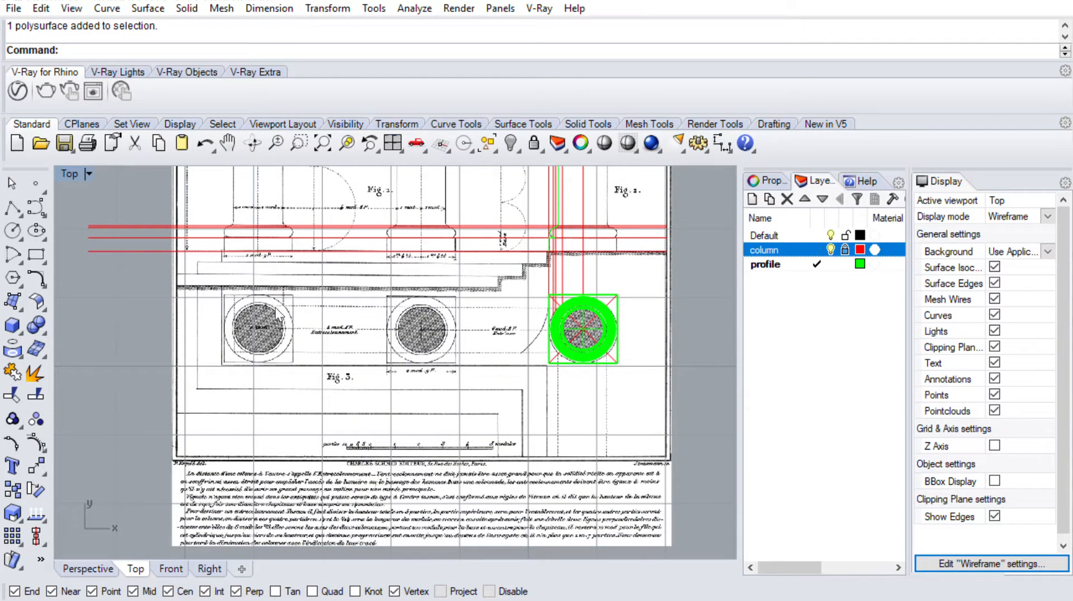
right_click_drag(227, 285, 279, 294)
scroll(574, 377, "down", 8)
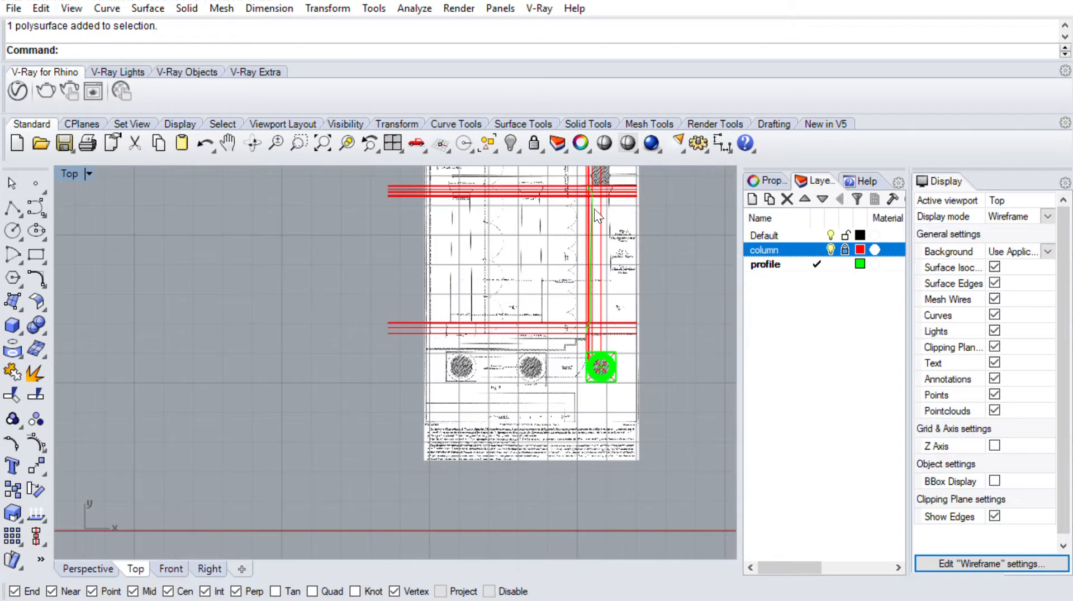
right_click_drag(594, 209, 583, 352)
scroll(582, 312, "up", 8)
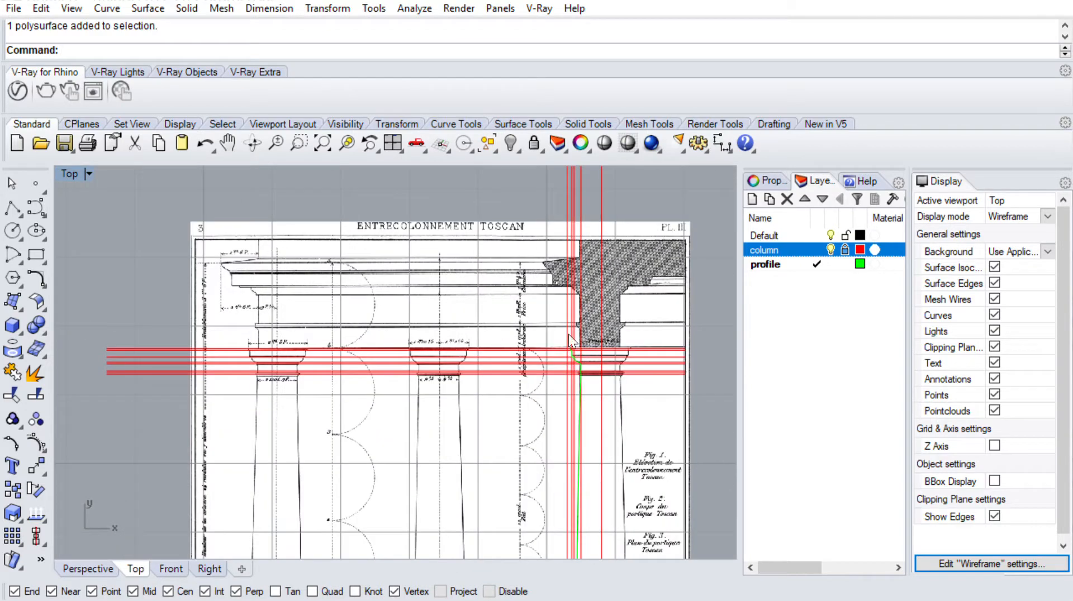
Unlock the column layer and rename it drafting
scroll(568, 335, "down", 8)
scroll(563, 392, "up", 5)
scroll(532, 321, "up", 3)
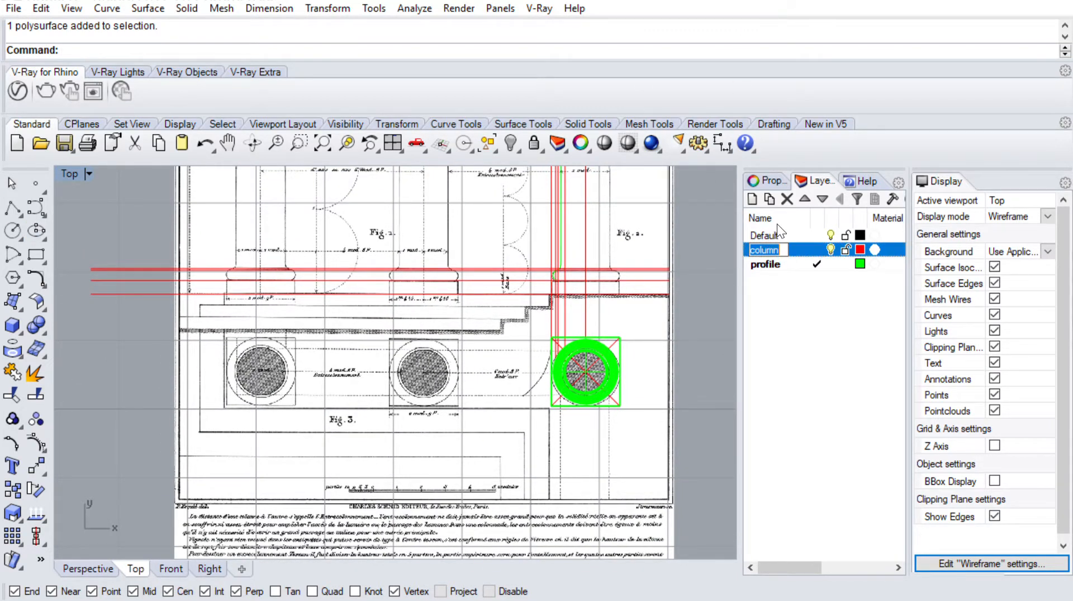
type("ing")
key("Return")
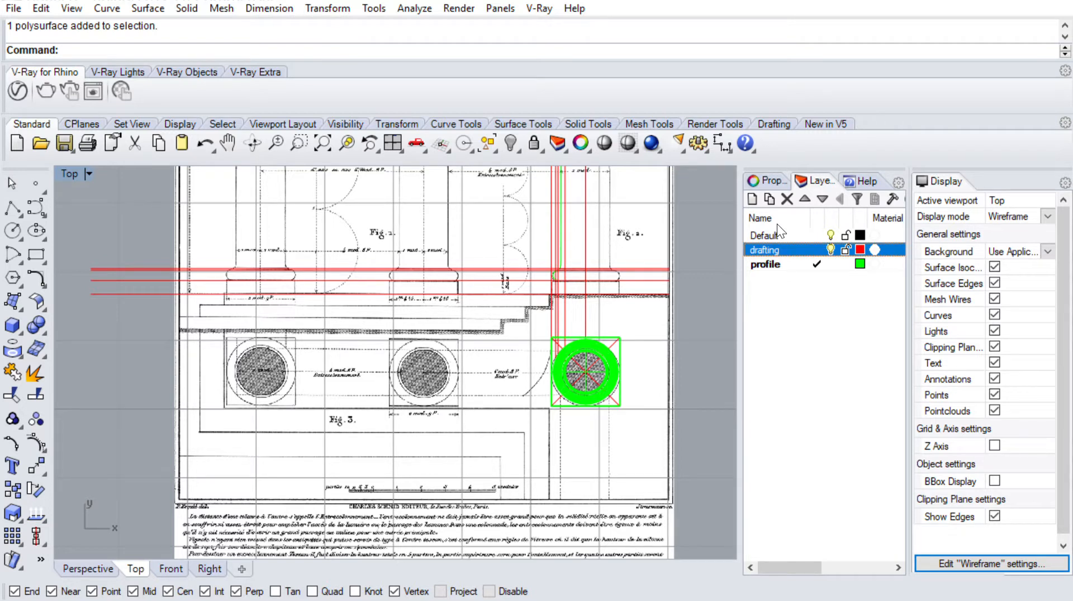
scroll(588, 309, "up", 3)
left_click(594, 306)
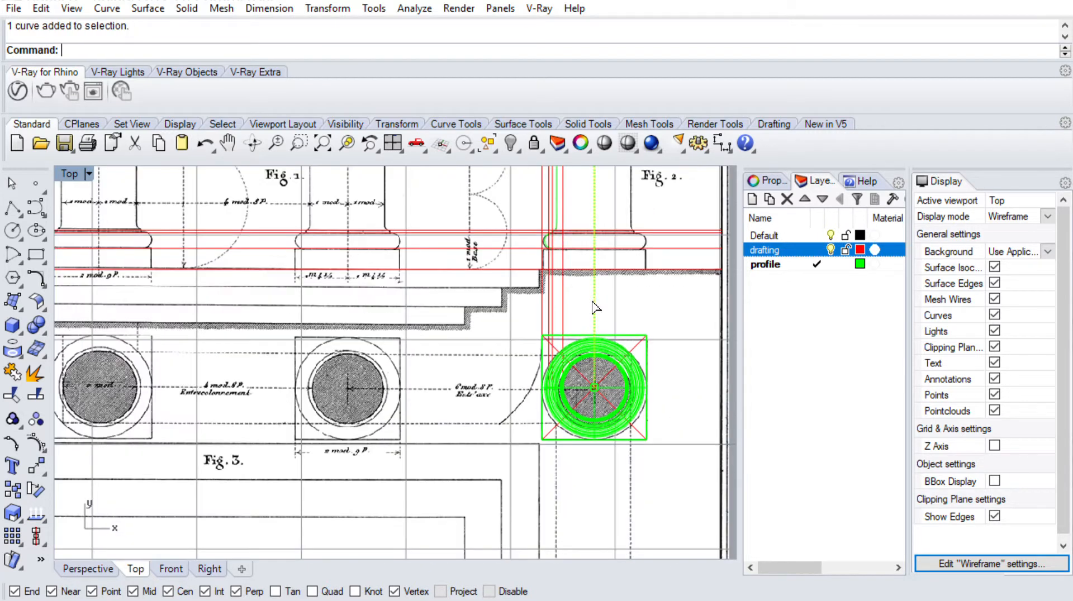
type("offset")
key("Return")
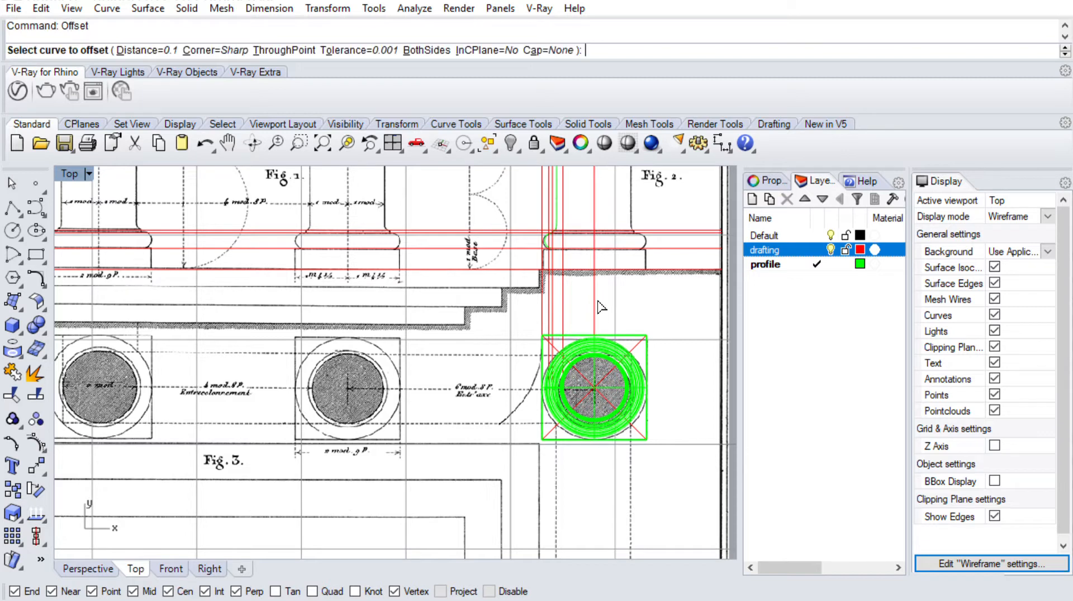
type("d")
key("Return")
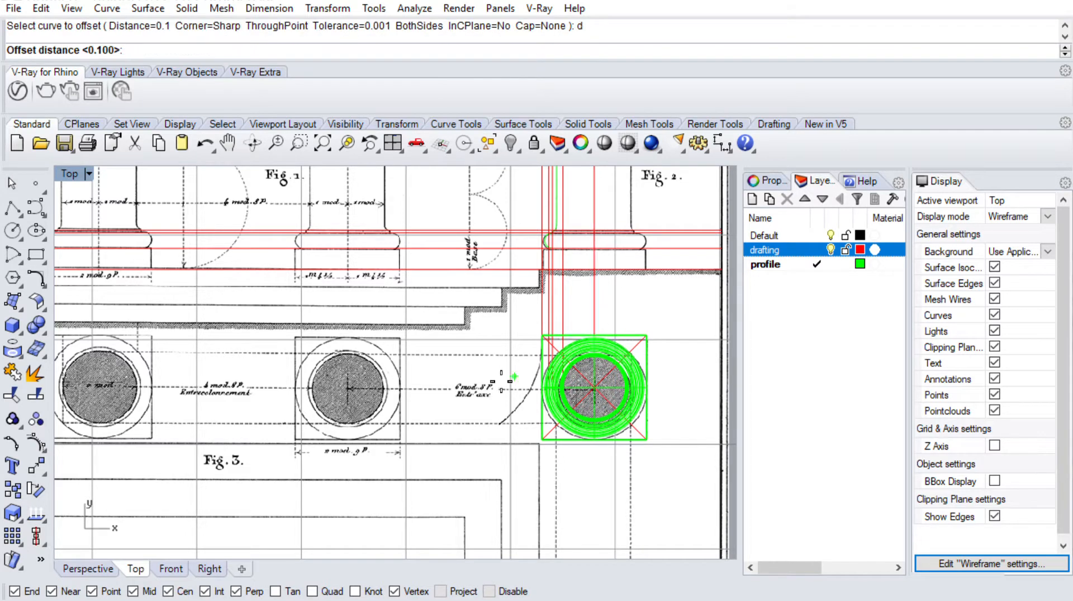
left_click(605, 315)
key("Escape")
key("Return")
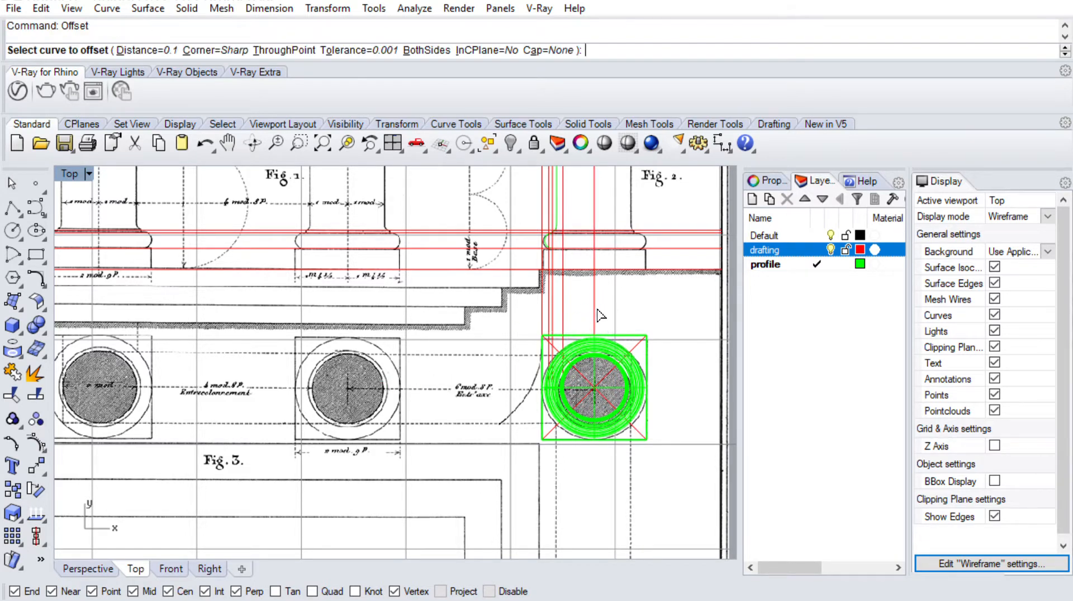
key("Escape")
left_click(593, 297)
left_click(600, 297)
key("Return")
type("d")
key("Return")
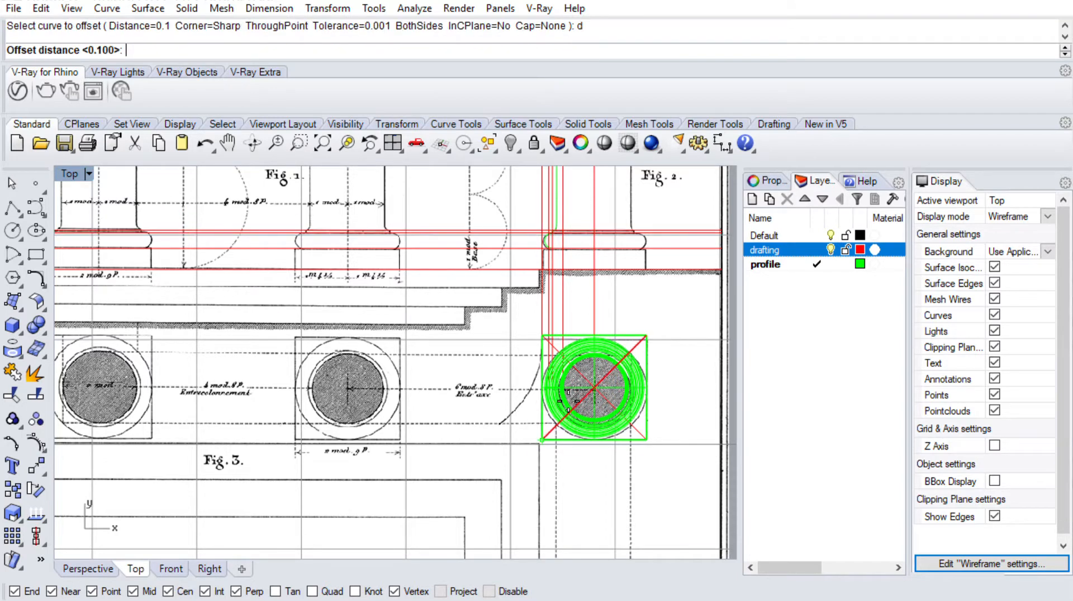
left_click(596, 296)
scroll(317, 297, "up", 8)
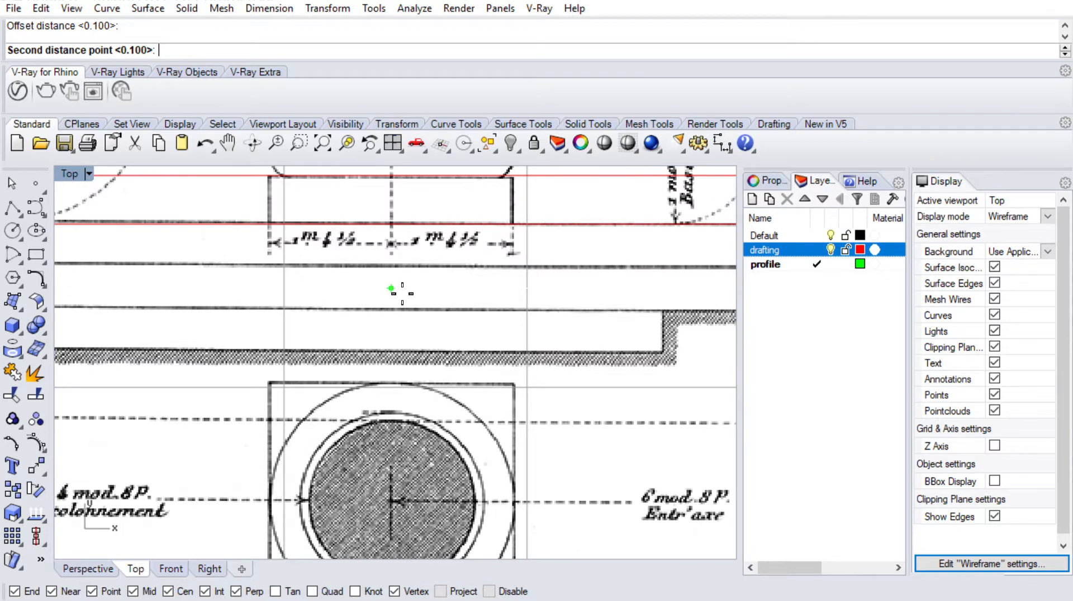
key("Escape")
scroll(394, 292, "down", 2)
Offset the right column's centreline by a distance of 2.35 towards the middle column
type("O")
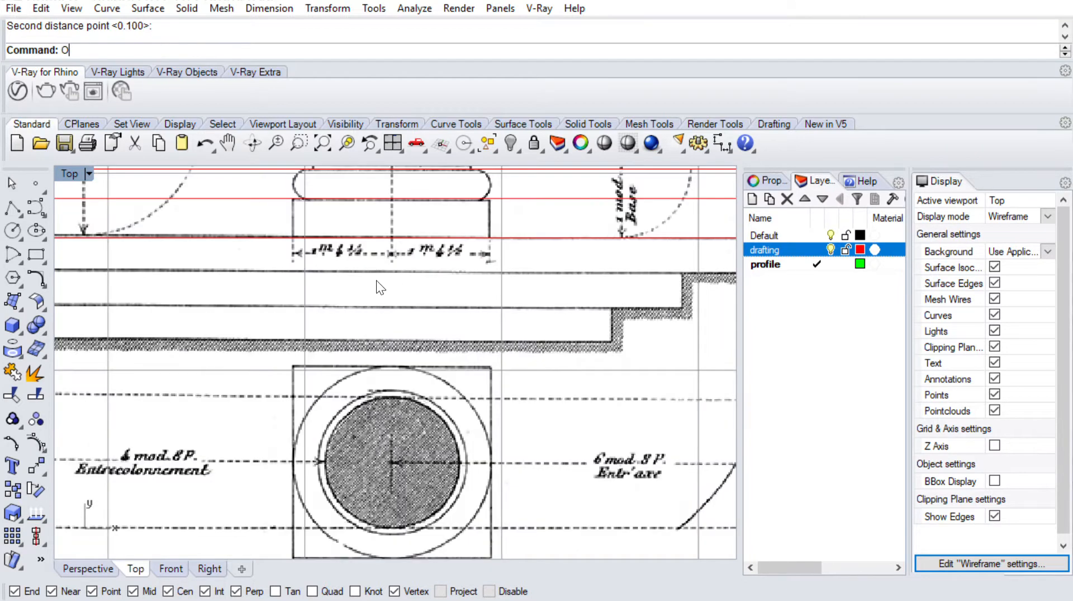
type("ffset")
key("Return")
type("des InCPlane=No Cap=None )")
key("Return")
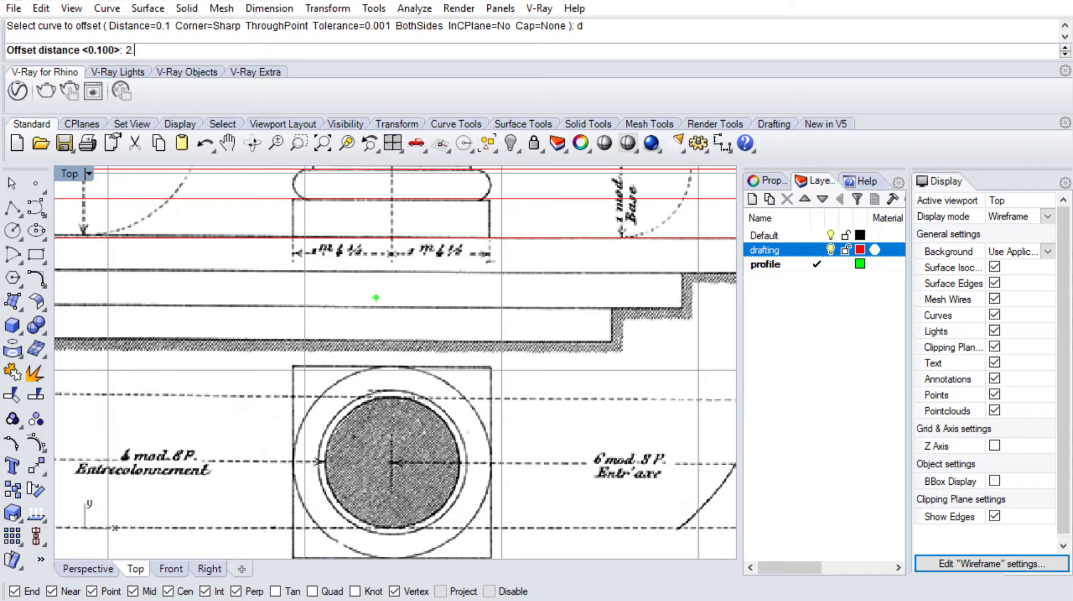
type("2.35")
key("Return")
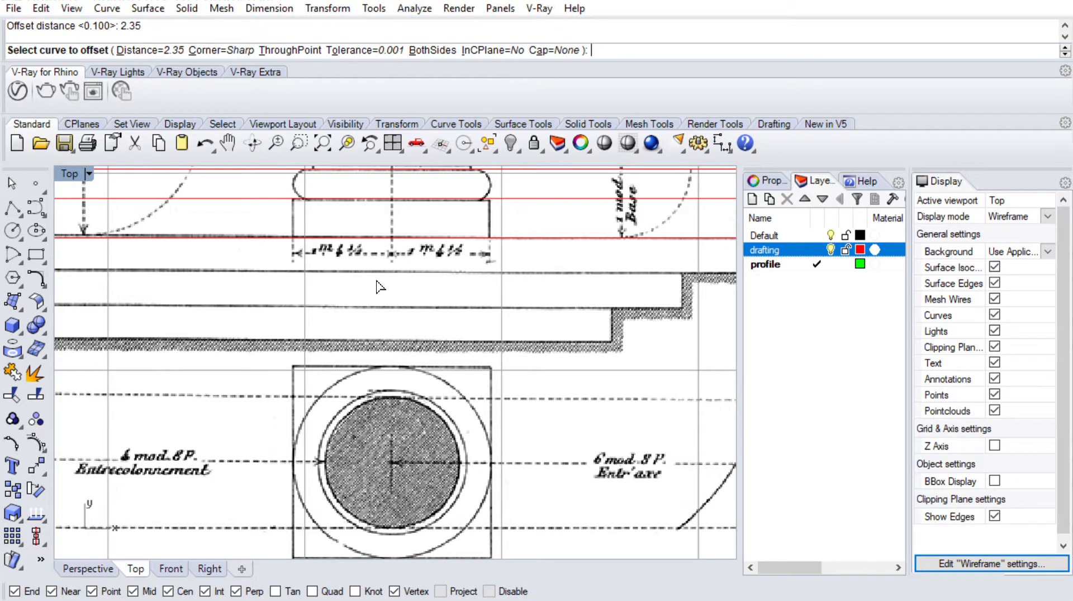
scroll(380, 297, "down", 3)
left_click(627, 297)
left_click(492, 335)
Offset the middle column's new axis line by the same 2.35 distance towards the left column
right_click_drag(368, 367, 426, 412)
key("Return")
left_click(440, 346)
left_click(324, 375)
Check the layer of the two offset axis lines and delete both without removing the horizontal guide line
right_click_drag(217, 377, 252, 407)
left_click(253, 407)
left_click(499, 361, "shift")
left_click(770, 181)
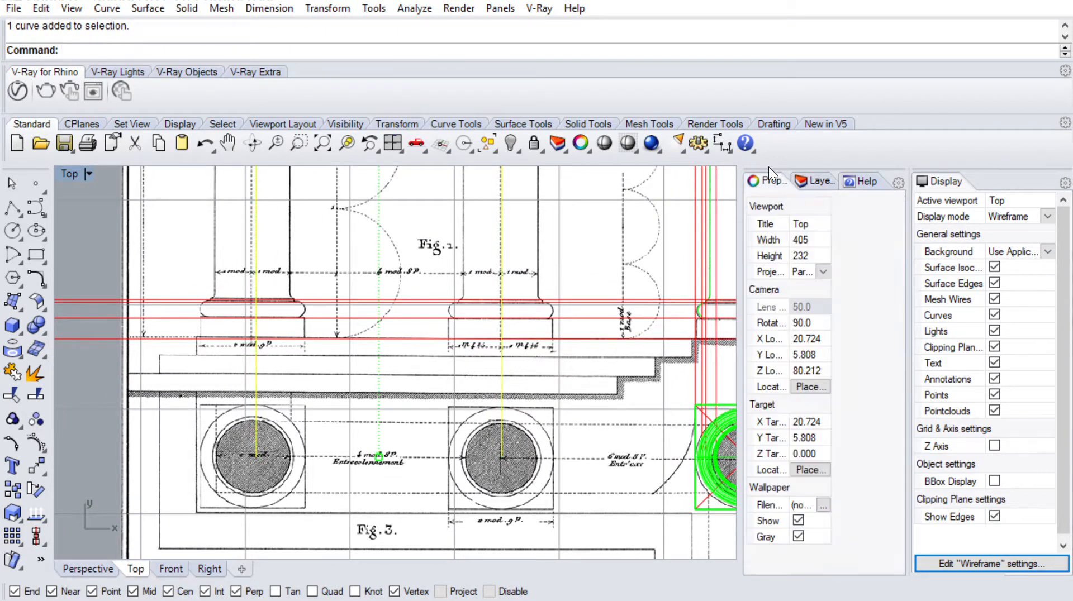
left_click_drag(537, 377, 237, 329)
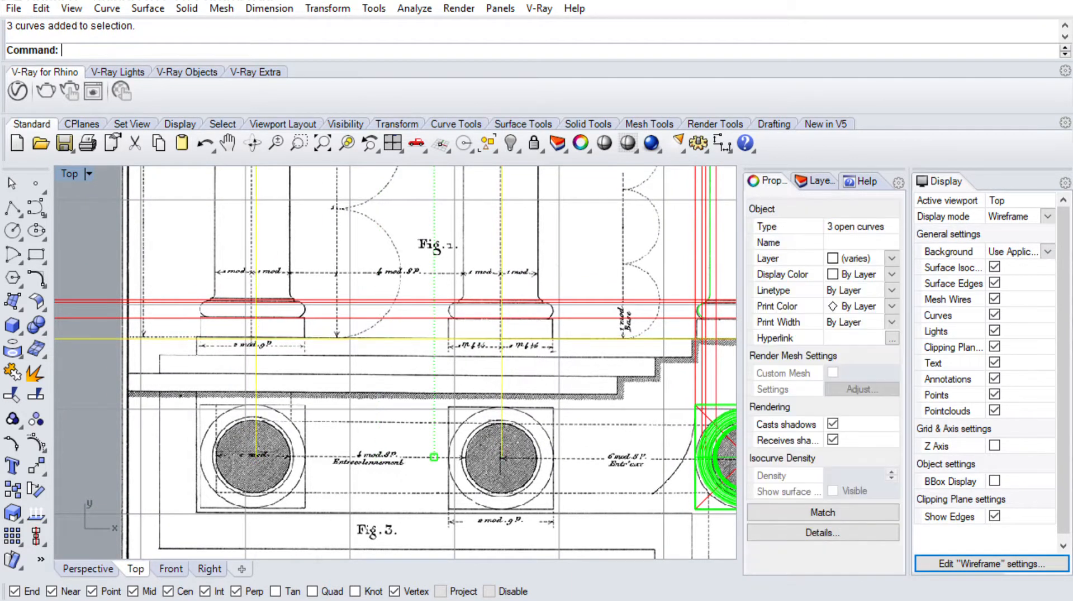
key("Delete")
key("ctrl+z")
left_click_drag(526, 363, 237, 358)
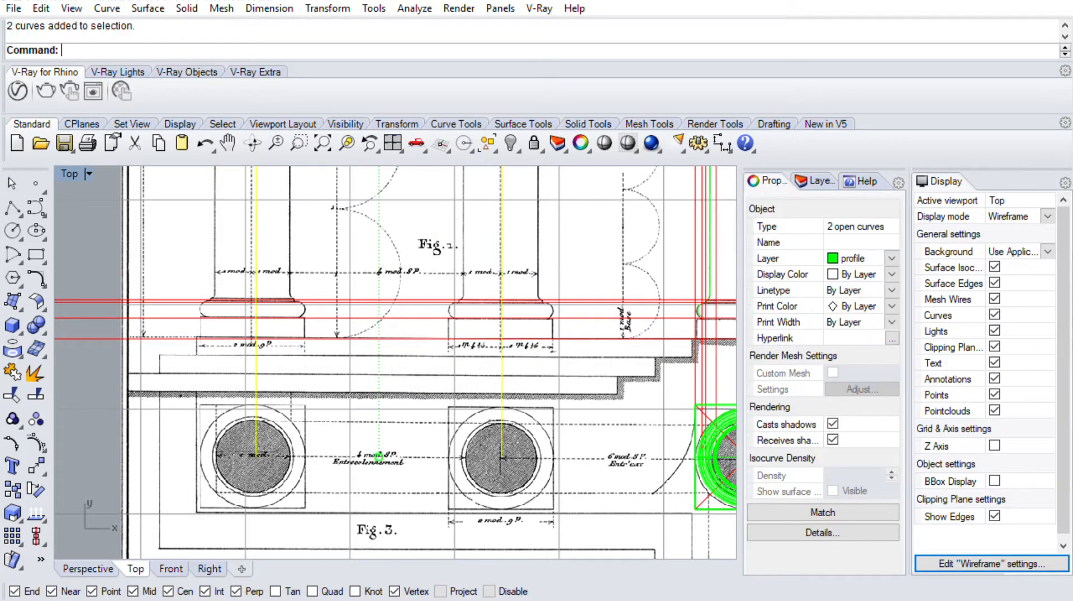
key("Delete")
Make drafting the current layer and offset the right column's centreline by 2.4 towards the middle column
type("offset")
key("Return")
type("d")
key("Return")
type("2.")
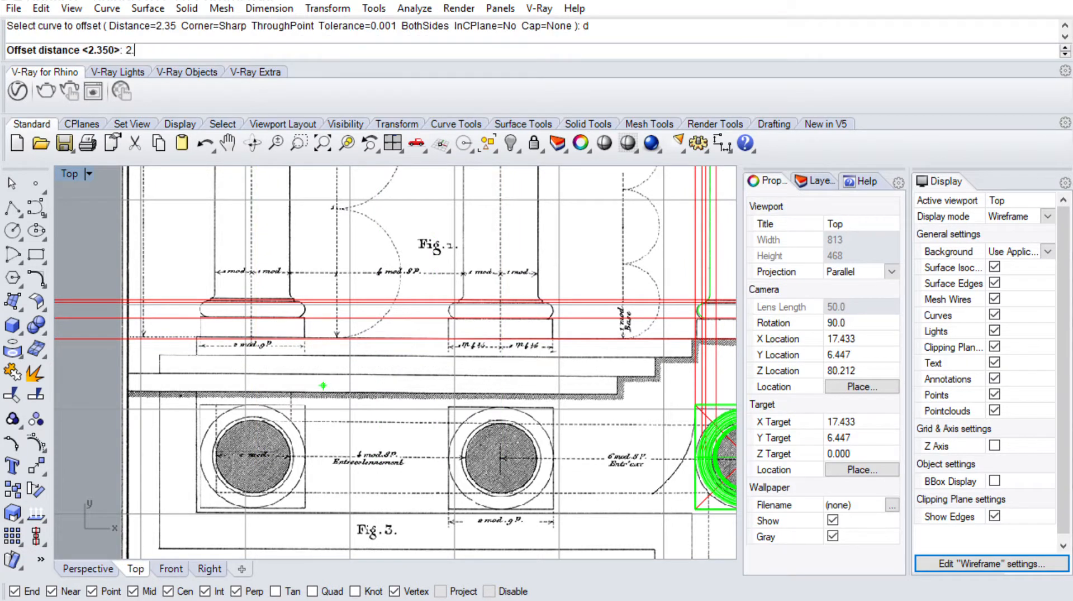
type("4")
key("Return")
scroll(323, 386, "down", 2)
left_click(603, 373)
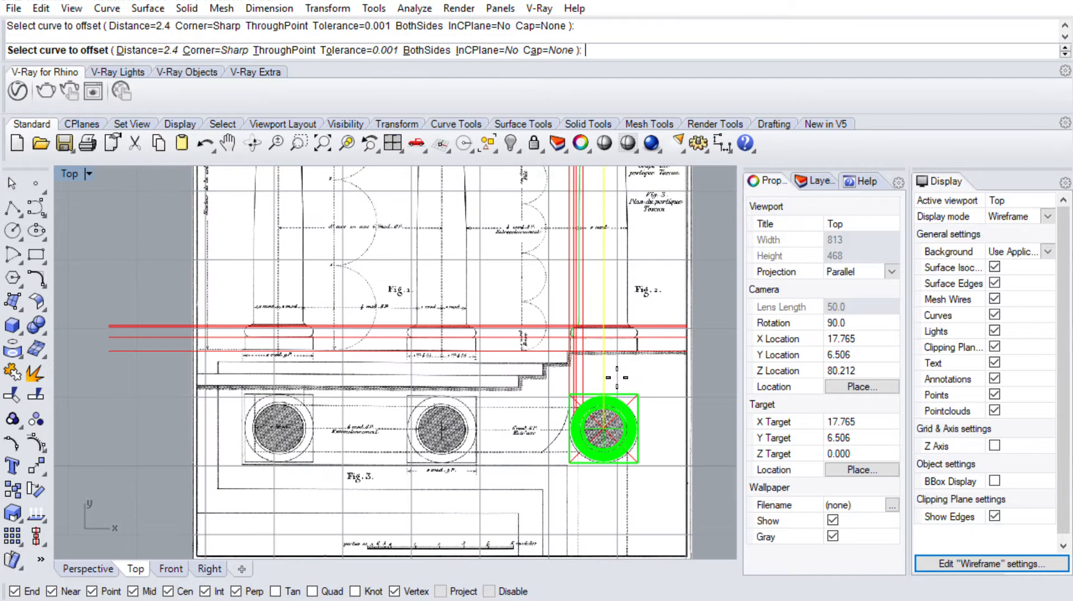
left_click(816, 181)
left_click(816, 250)
left_click(444, 361)
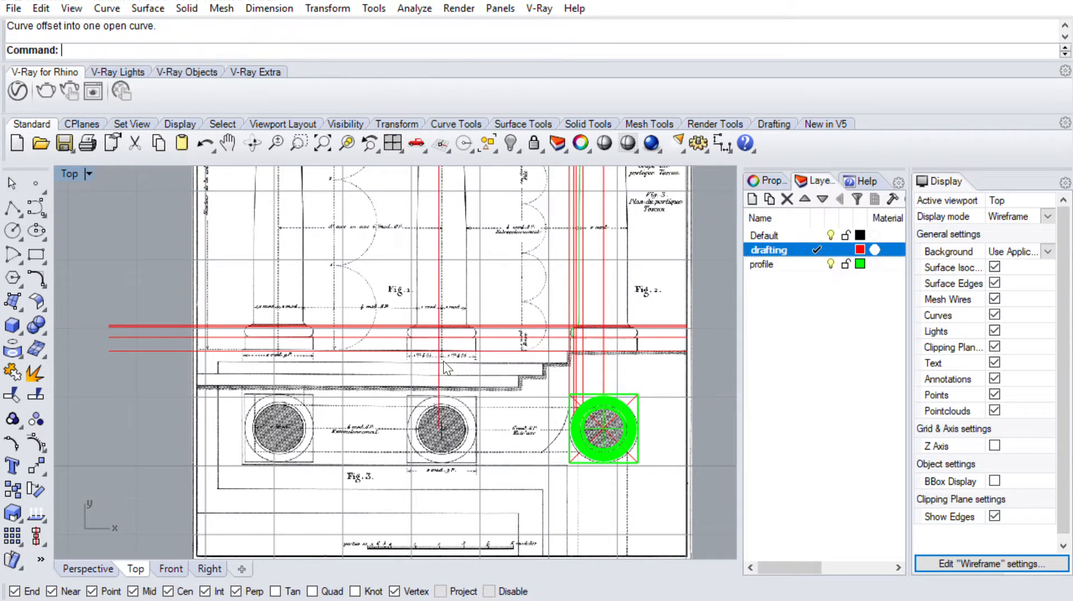
Offset the middle column's axis line by the same 2.4 distance towards the left column
key("Return")
left_click(442, 361)
left_click(237, 375)
scroll(609, 414, "up", 4)
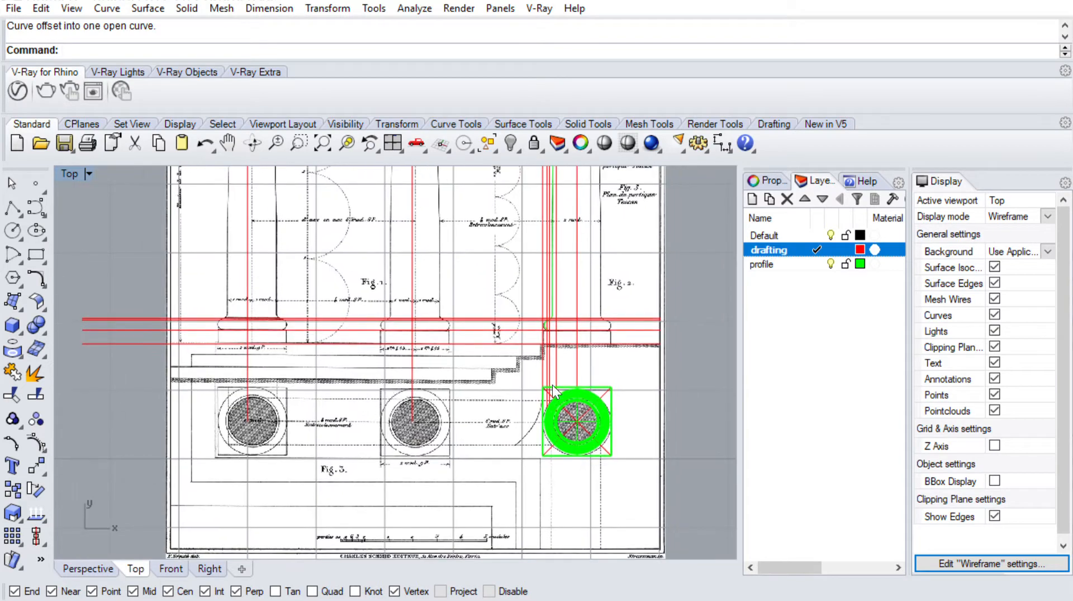
Copy the column from its centreline to the offset axis lines at the middle and left column positions
left_click(628, 401)
type("Copy")
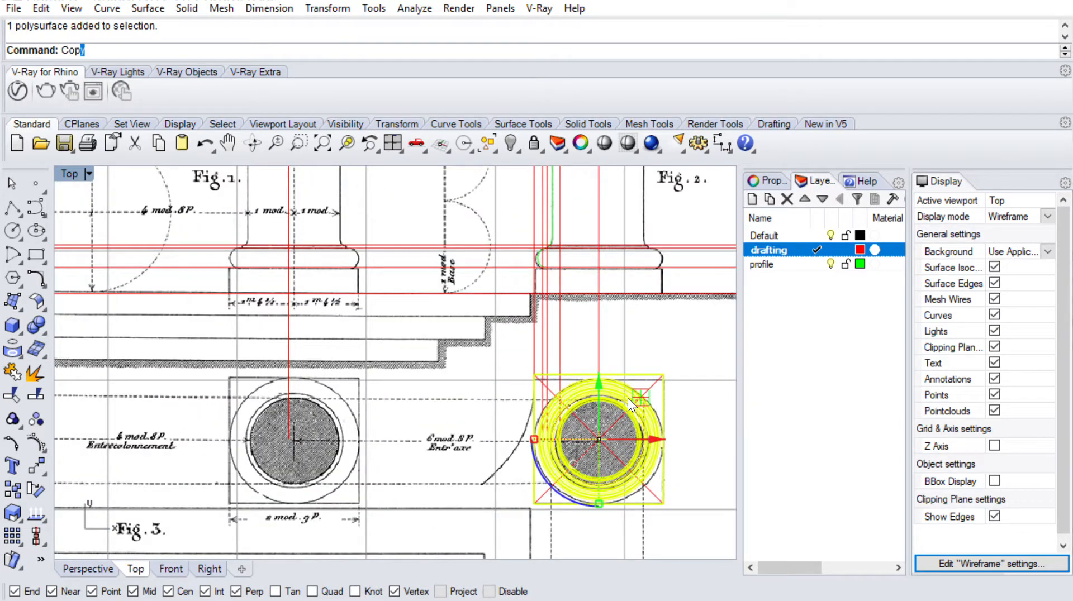
key("Return")
left_click(599, 354)
left_click(298, 354)
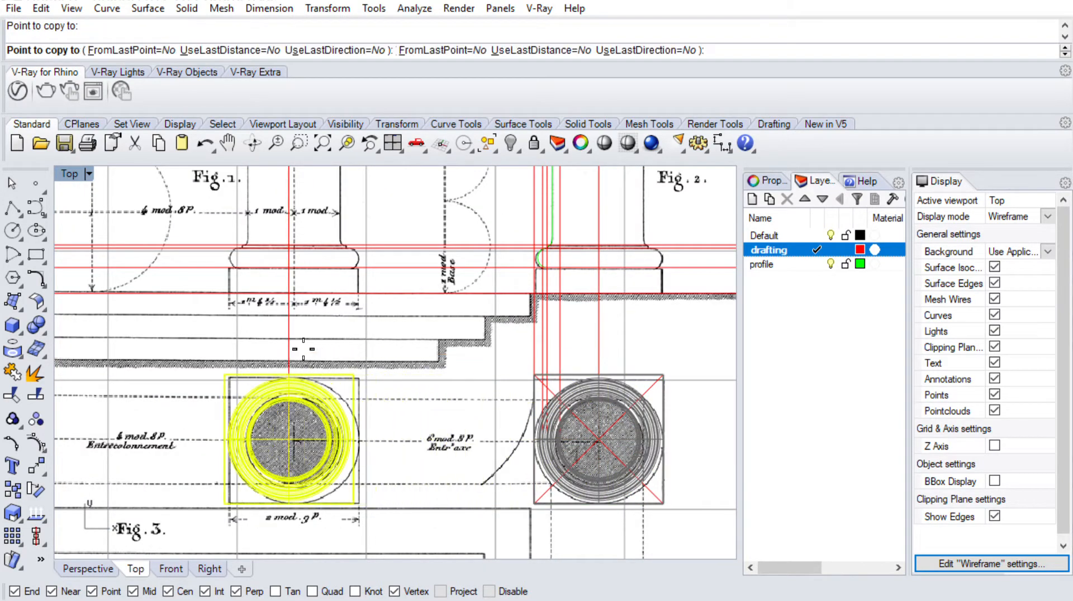
right_click_drag(207, 355, 520, 358)
left_click(303, 358)
key("Escape")
scroll(302, 363, "down", 6)
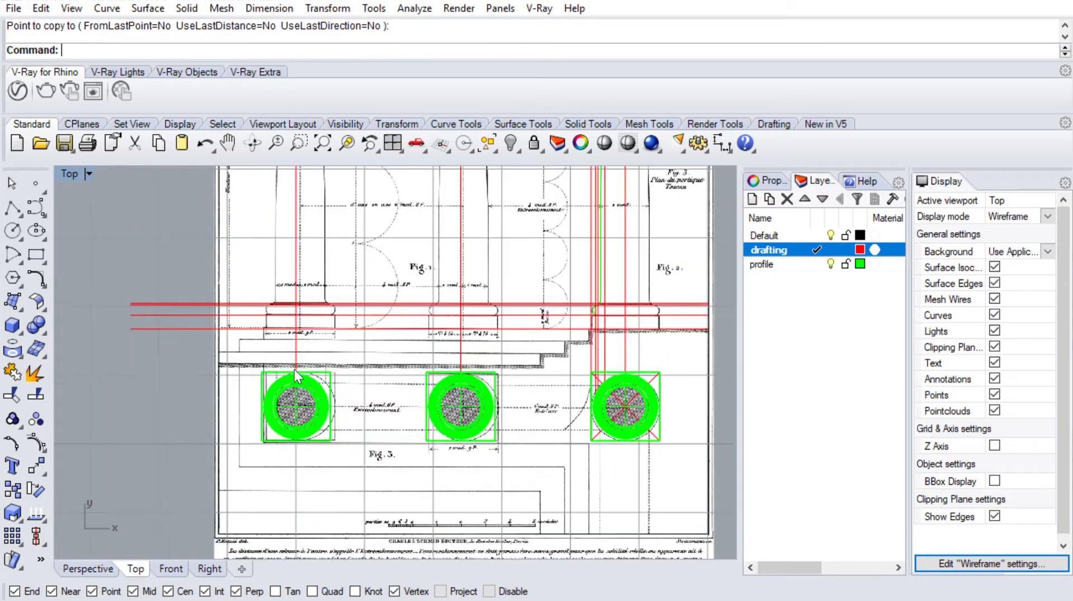
Check the column copies against the drawing and delete both the left and the middle one
scroll(300, 358, "up", 6)
right_click_drag(293, 376, 147, 375)
scroll(253, 341, "up", 4)
scroll(235, 346, "down", 6)
left_click(147, 375)
left_click(354, 385, "shift")
key("Delete")
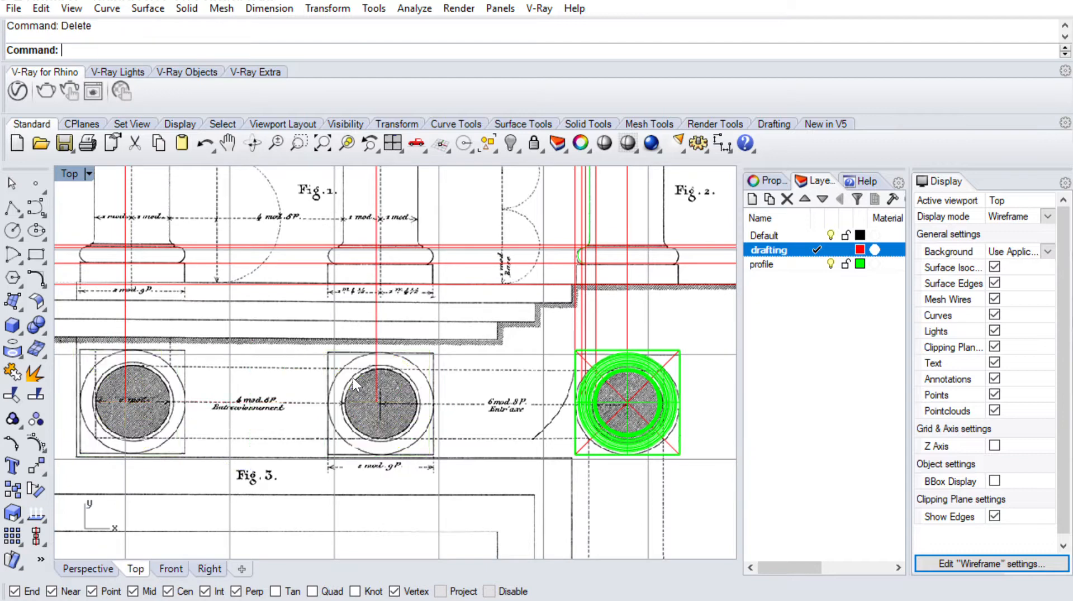
Delete the two axis lines that were offset by 2.4
right_click_drag(409, 330, 435, 341)
left_click_drag(129, 304, 130, 304)
key("Delete")
Offset the right column's axis line by 2.35 towards the middle column
type("Offset")
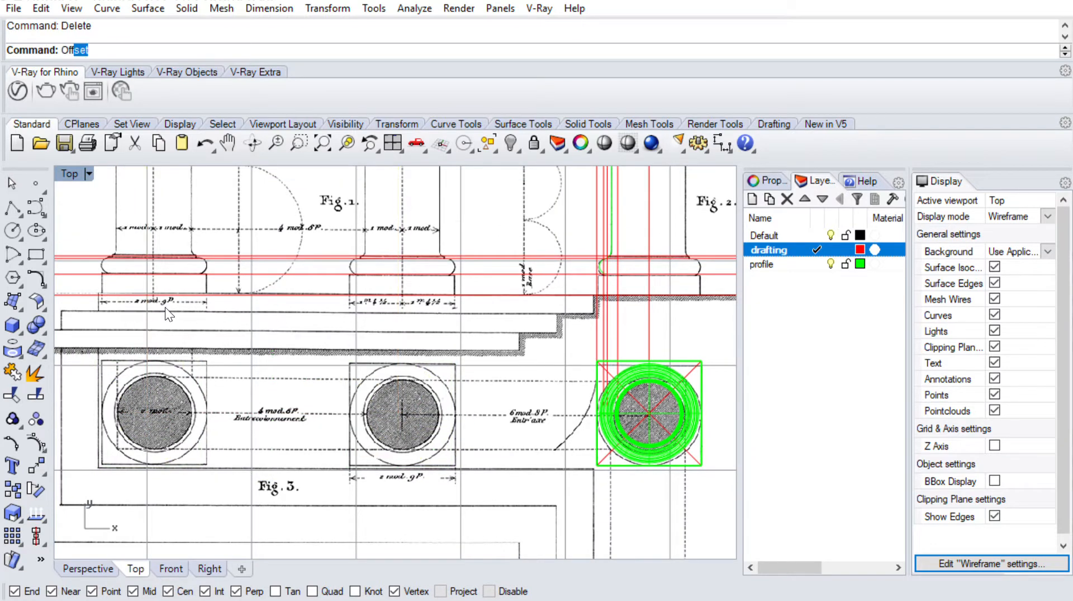
key("Return")
type("d")
key("Return")
type(".234")
key("Return")
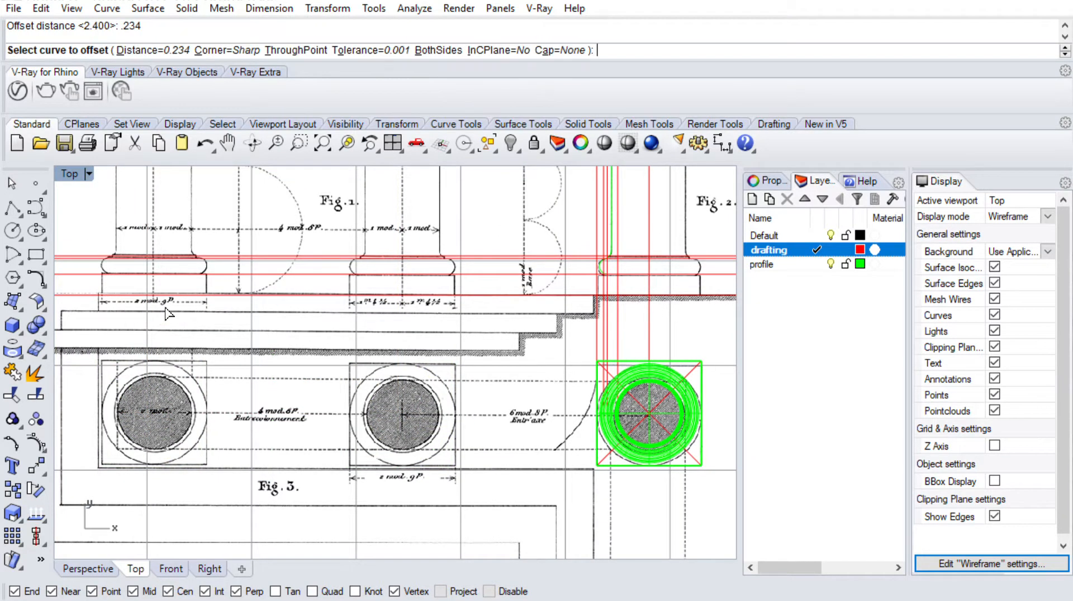
type("d")
key("Return")
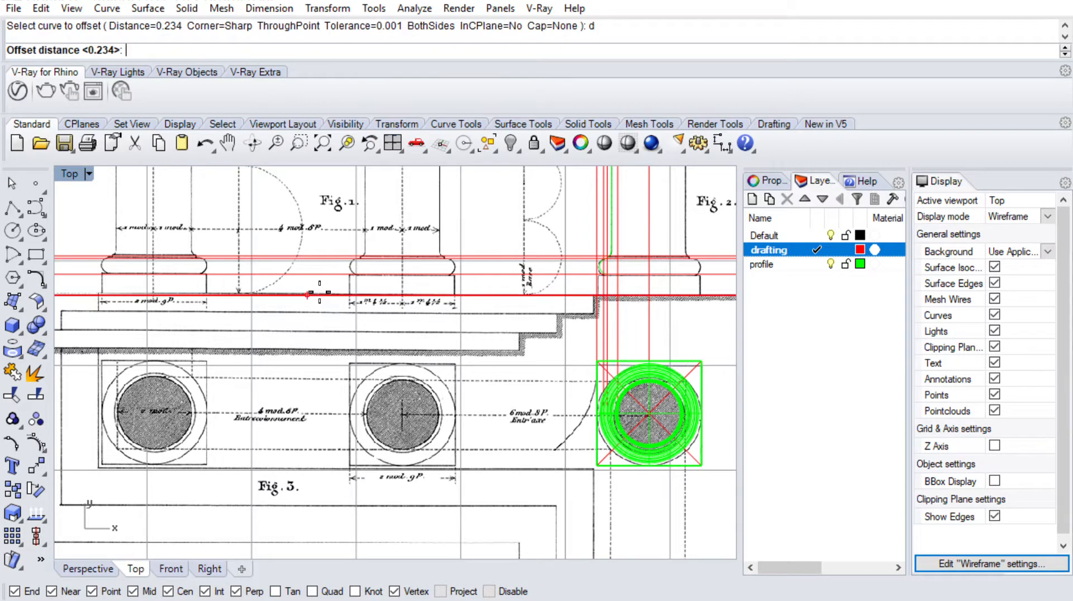
type("2.35")
key("Return")
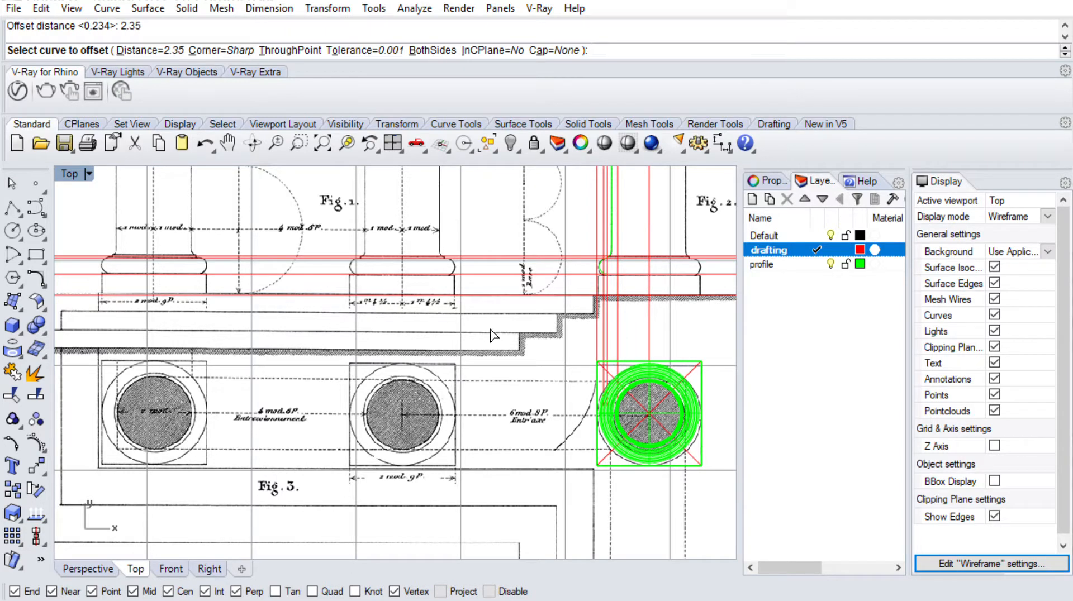
left_click(649, 328)
left_click(468, 333)
Offset the middle column's axis line by the same 2.35 distance towards the left column
right_click(416, 330)
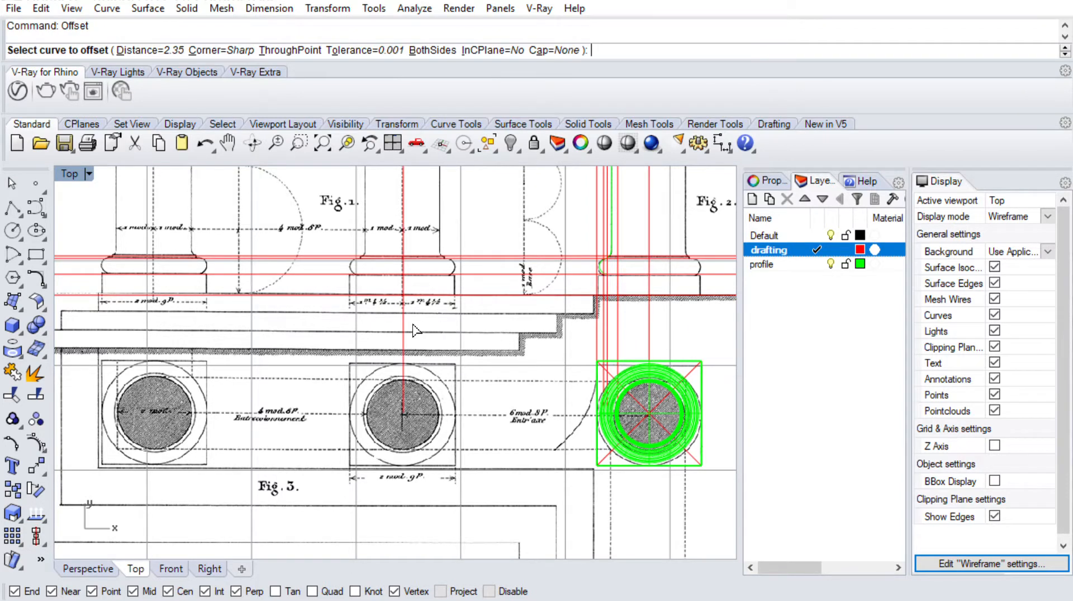
left_click(404, 339)
left_click(263, 349)
Copy the right column from its axis line to the new middle and left axis lines
left_click(679, 382)
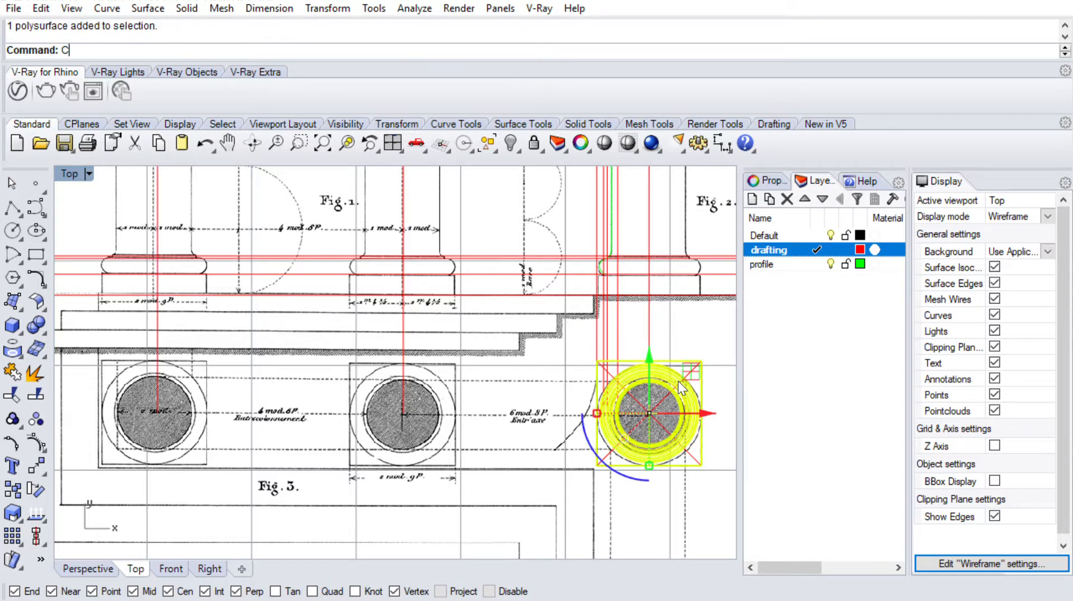
type("Cio")
key("BackSpace")
key("BackSpace")
type("op")
key("Return")
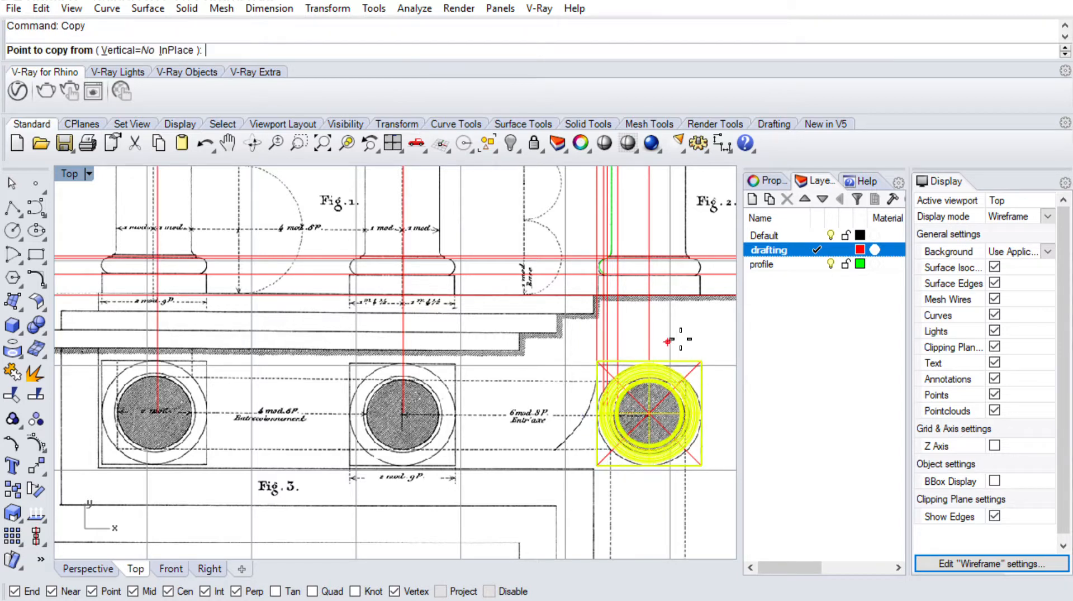
left_click(649, 340)
left_click(403, 340)
left_click(157, 340)
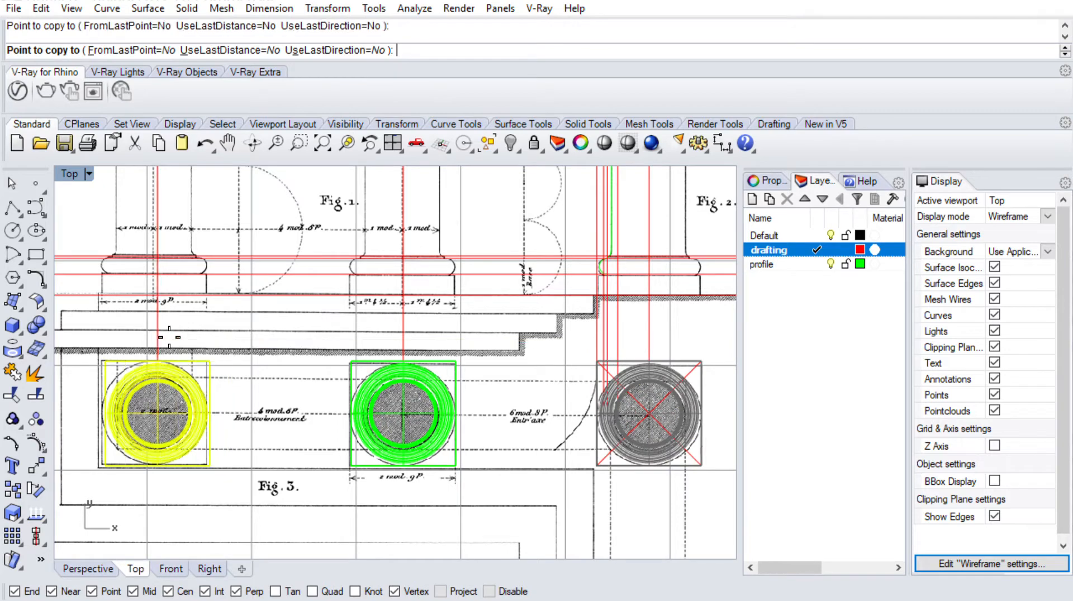
key("Escape")
Start a polyline along the outer side of the left column's plinth, from its upper corner to its lower corner
scroll(358, 389, "down", 4)
right_click_drag(354, 390, 415, 390)
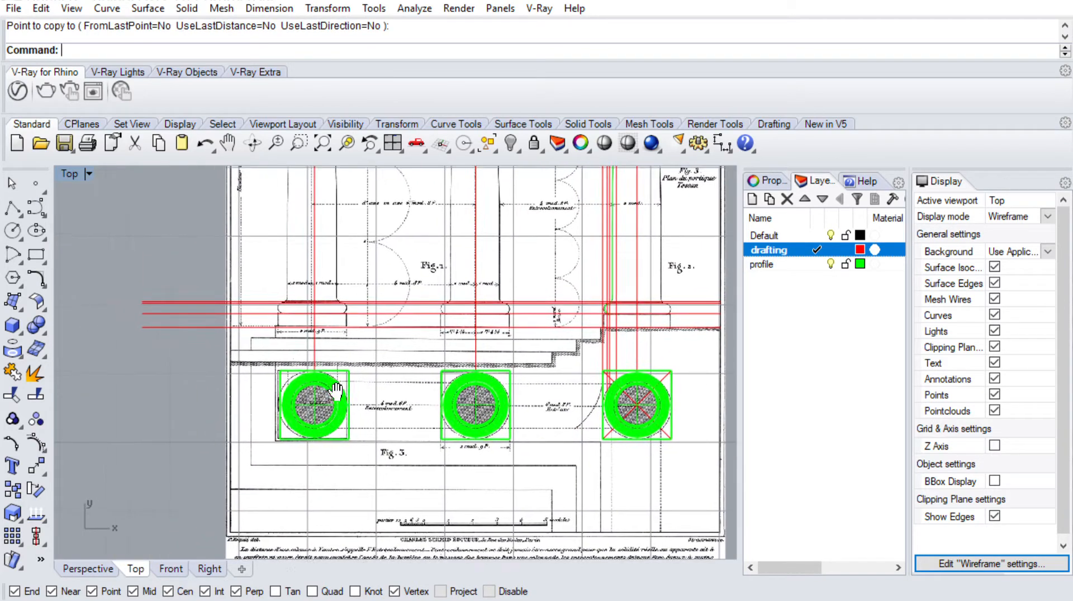
scroll(270, 345, "up", 6)
scroll(268, 344, "down", 2)
scroll(206, 331, "up", 1)
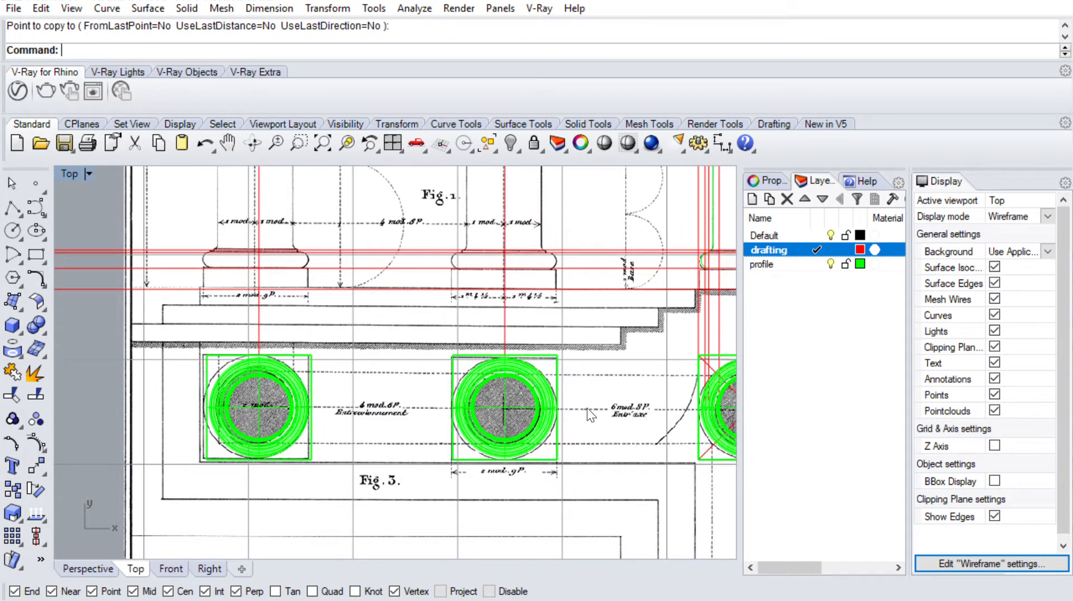
scroll(587, 414, "down", 2)
left_click(13, 208)
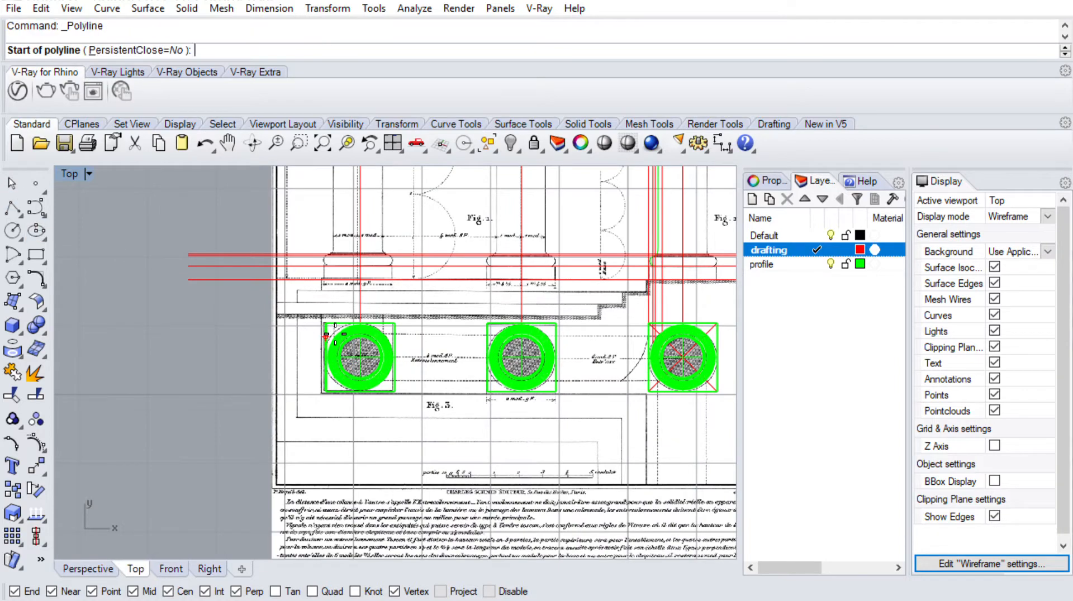
scroll(326, 336, "up", 3)
left_click(334, 299)
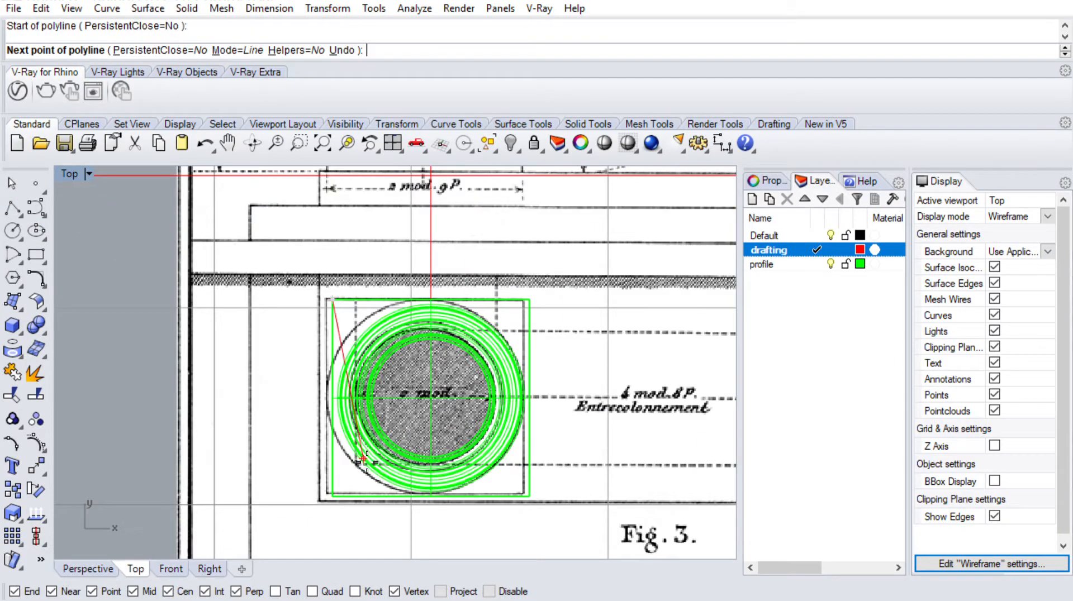
left_click(334, 496)
Continue the polyline to the lower-left corner of the right column's plinth, then straight down to the drawing's border, and finish it
scroll(706, 497, "down", 6)
right_click_drag(706, 497, 175, 401)
scroll(493, 407, "up", 4)
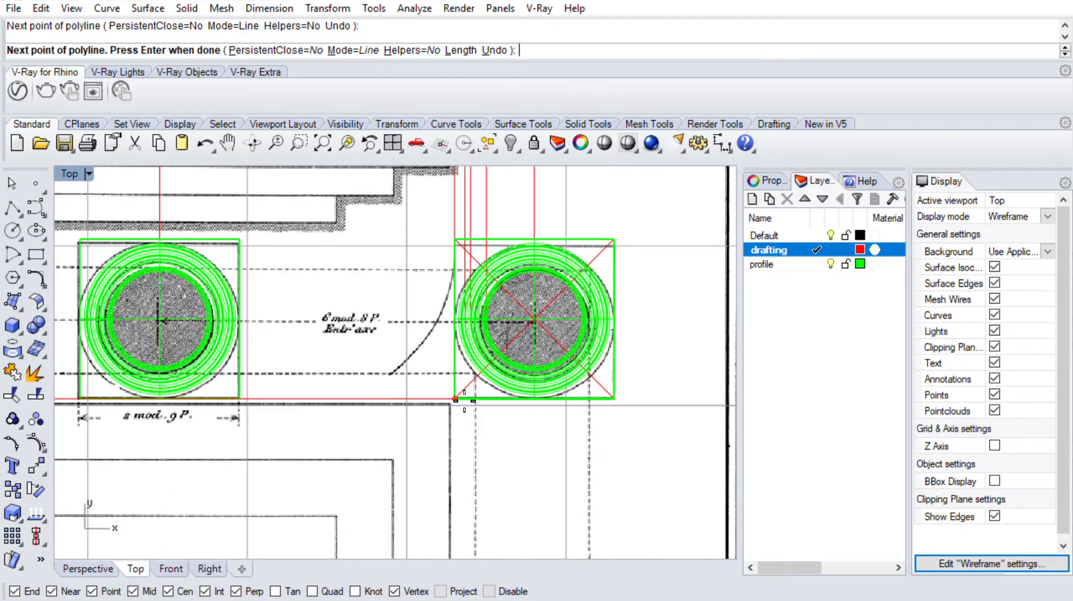
left_click(455, 398)
scroll(456, 404, "down", 6)
right_click_drag(469, 499, 467, 425)
scroll(472, 451, "up", 8)
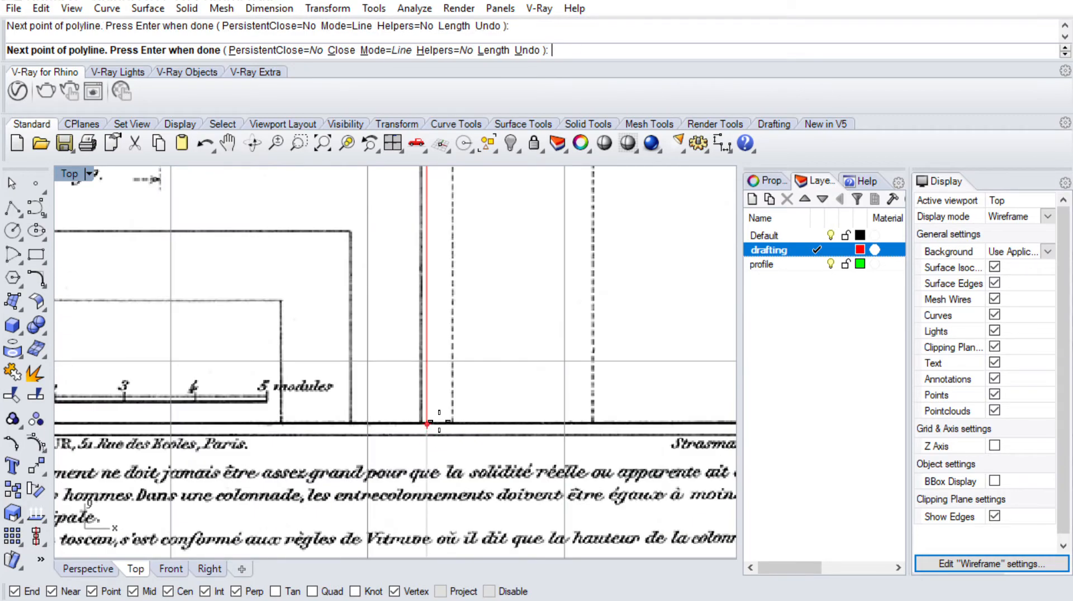
left_click(436, 420)
key("Return")
Measure the gap between the left plinth's edge and the parallel line just outside it in the drawing
scroll(431, 394, "down", 7)
right_click_drag(431, 394, 586, 413)
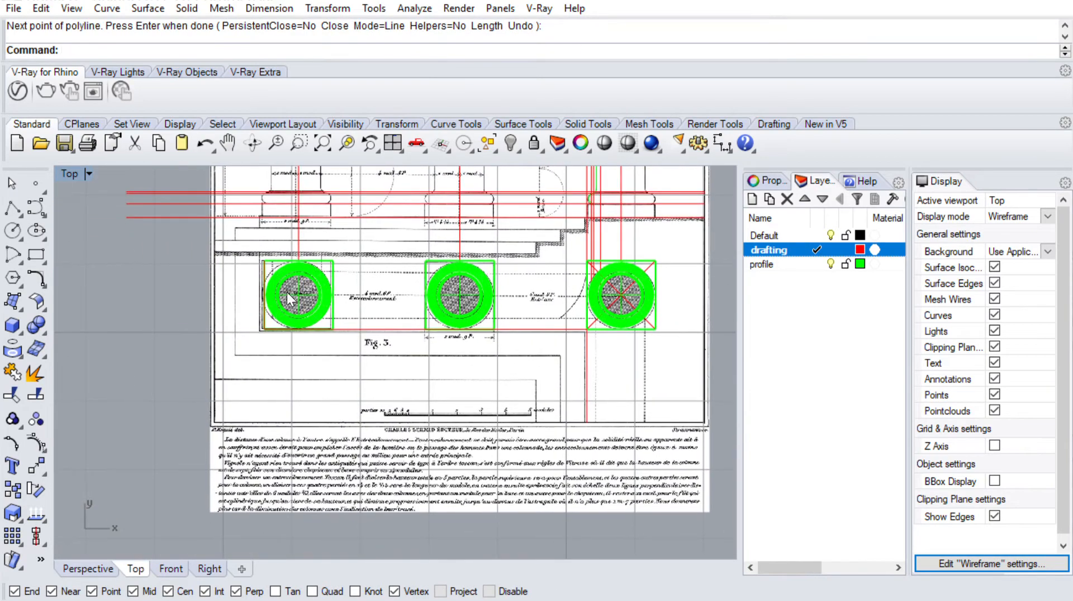
scroll(288, 296, "up", 3)
left_click(385, 339)
scroll(280, 254, "up", 6)
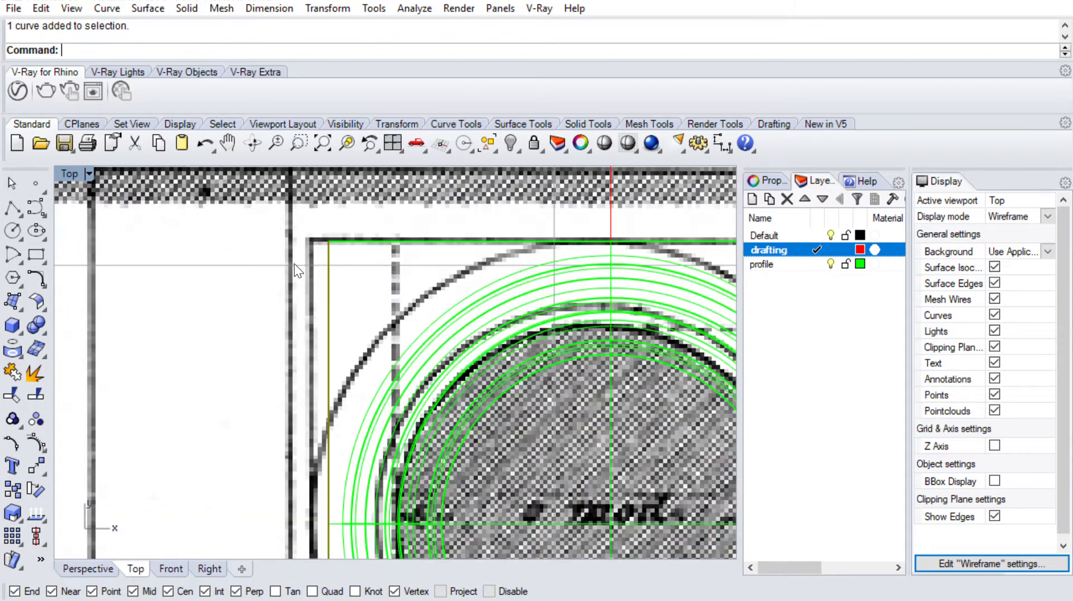
scroll(305, 235, "down", 2)
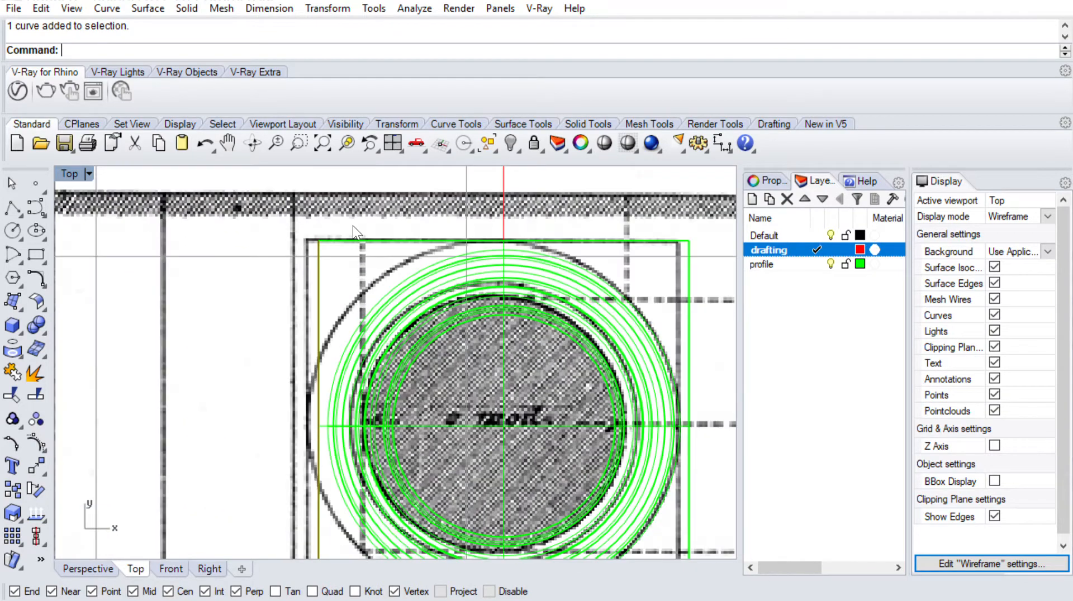
key("Return")
type("des InCPlane=No Cap=None )")
key("Return")
scroll(359, 237, "up", 3)
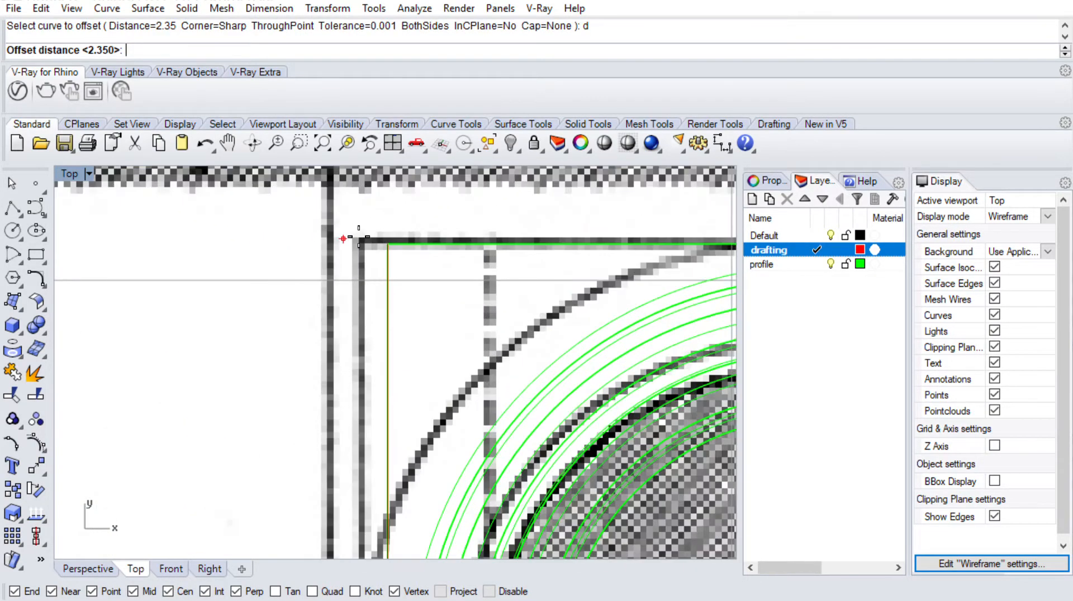
left_click(374, 238)
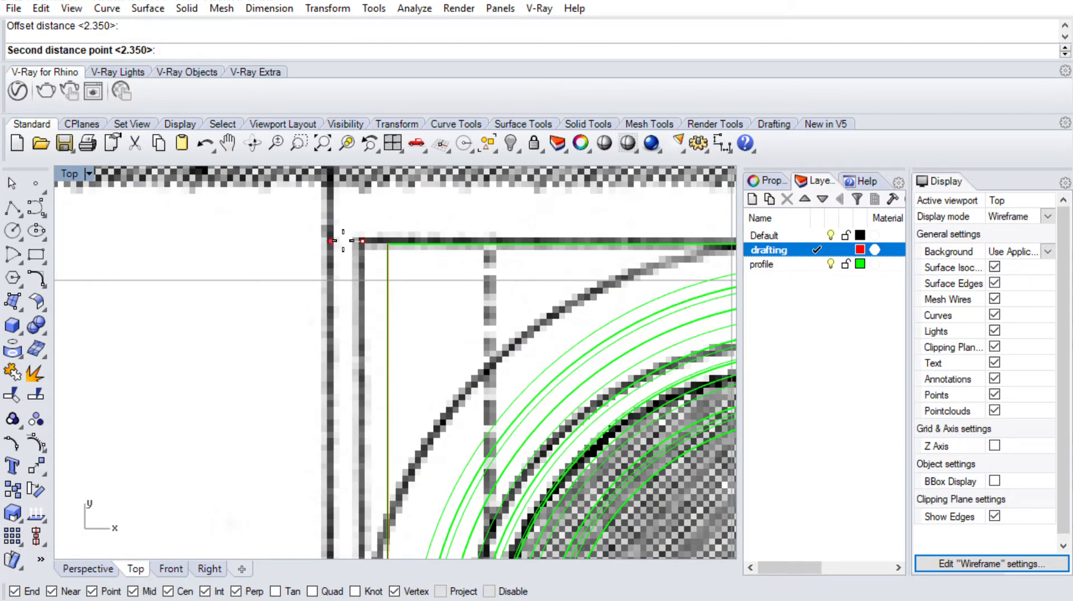
key("Escape")
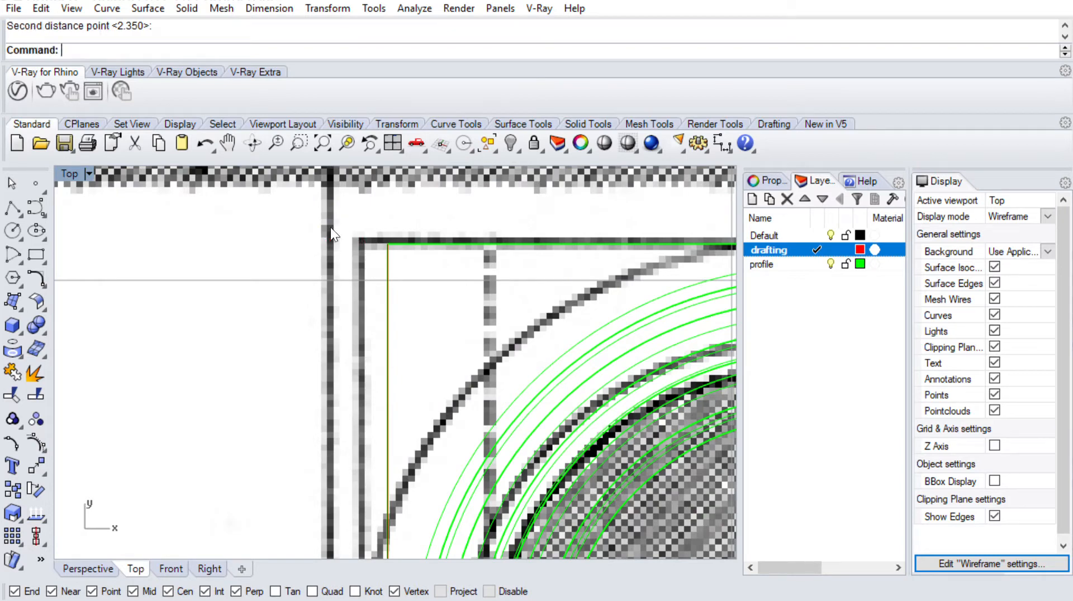
Offset the plinth-edge polyline outward by 0.03
type("Off")
key("Return")
type("d")
key("Return")
type(".0")
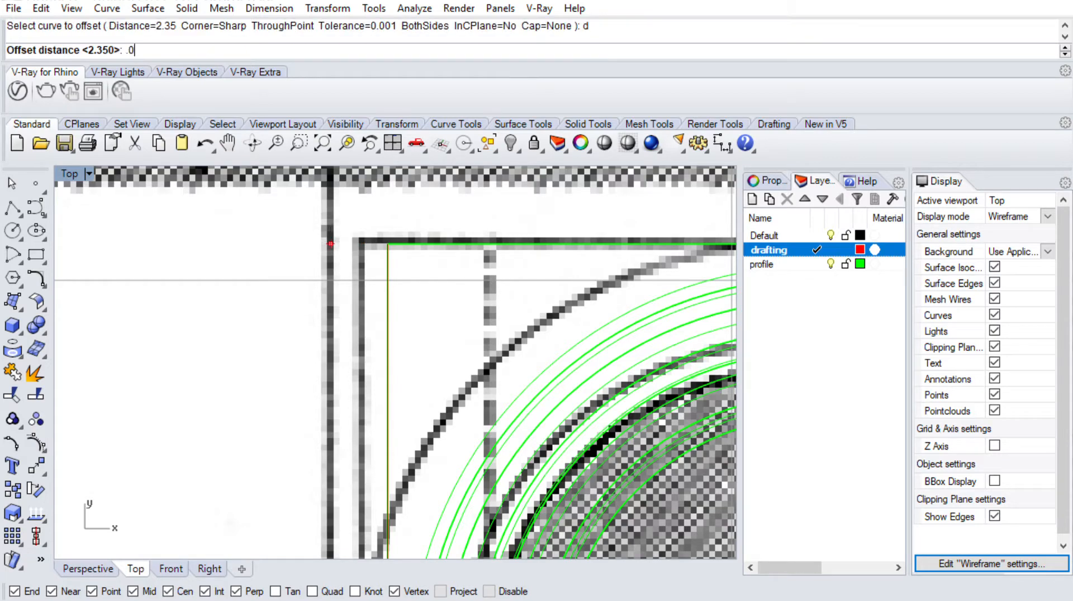
type("3")
key("Return")
scroll(401, 268, "down", 12)
right_click_drag(564, 427, 503, 292)
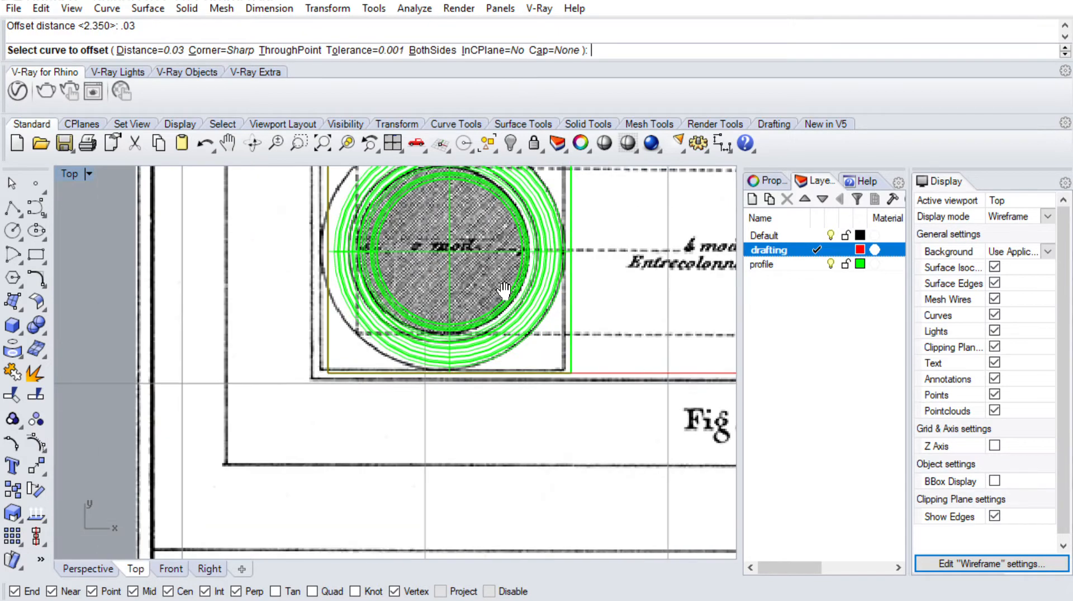
left_click(637, 372)
left_click(625, 387)
Delete the original polyline running along the plinth edges, keeping its offset copy
scroll(624, 387, "down", 8)
right_click_drag(721, 366, 563, 319)
scroll(529, 291, "up", 8)
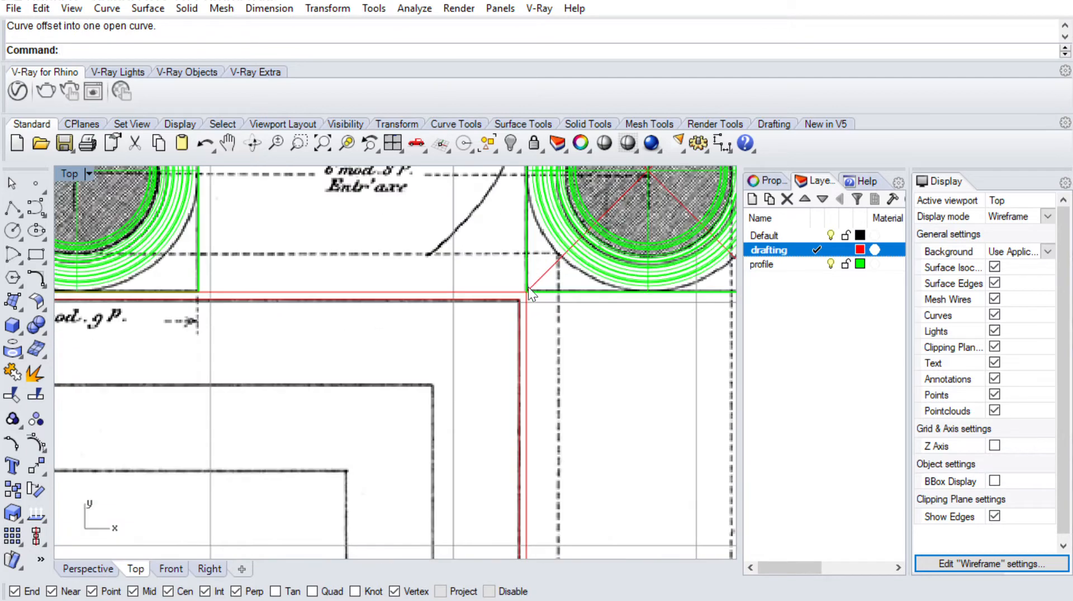
left_click(528, 291)
key("Delete")
Measure the distance between the platform edge and the next step line beside the left column in the drawing
left_click(521, 300)
scroll(525, 297, "down", 12)
right_click_drag(229, 250, 464, 292)
scroll(447, 288, "up", 8)
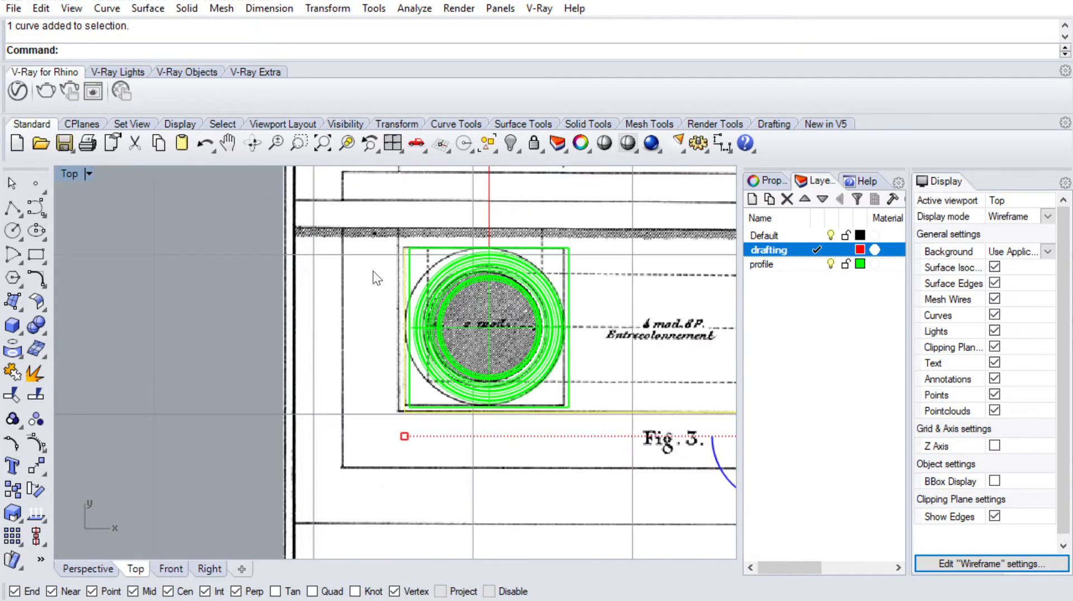
scroll(407, 260, "up", 4)
left_click(422, 454)
right_click_drag(421, 454, 414, 367)
type("Offset")
key("Return")
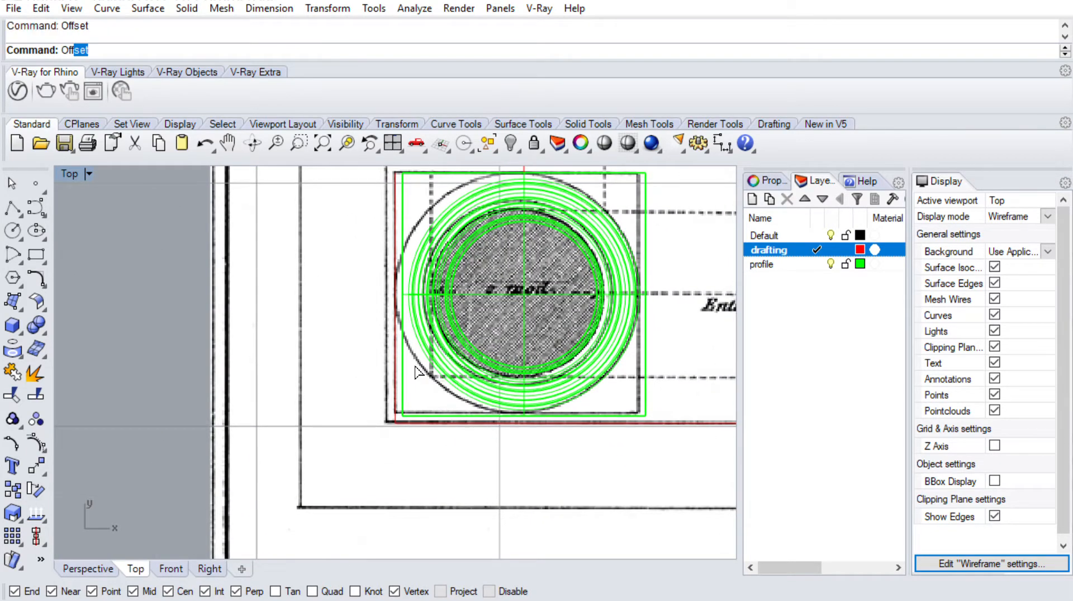
type("d")
key("Return")
scroll(402, 383, "up", 3)
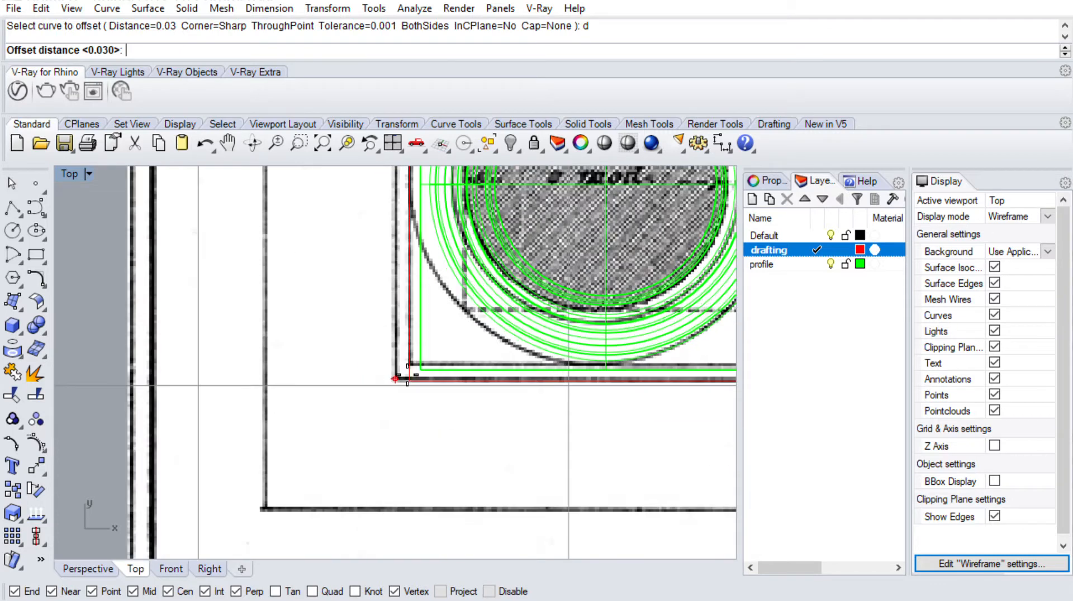
left_click(408, 376)
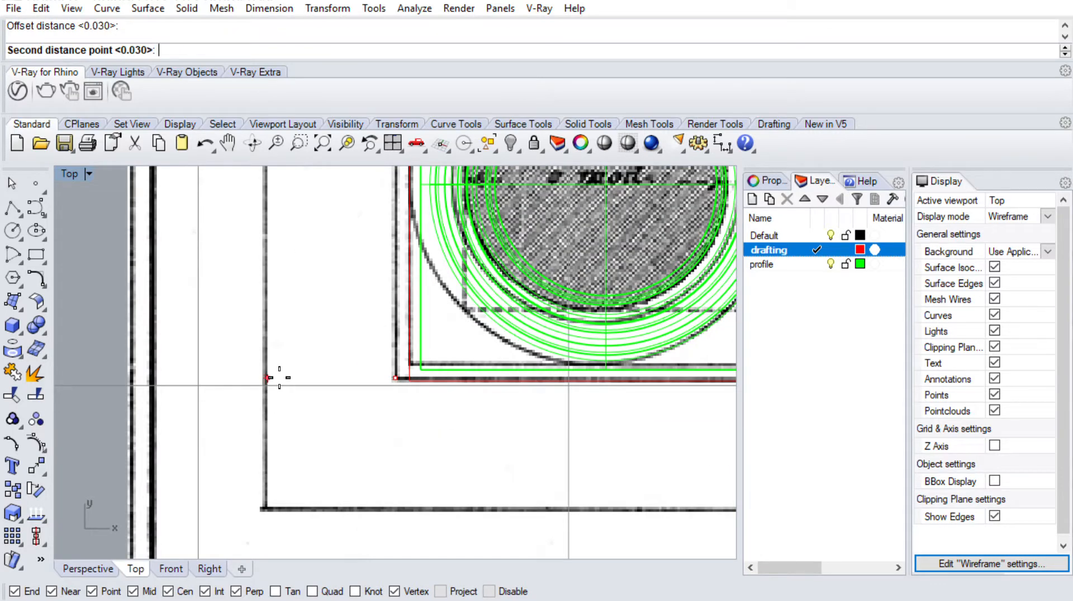
key("Escape")
Offset the platform outline outward by 0.35 for the first step
type("Of")
key("Return")
type("d")
key("Return")
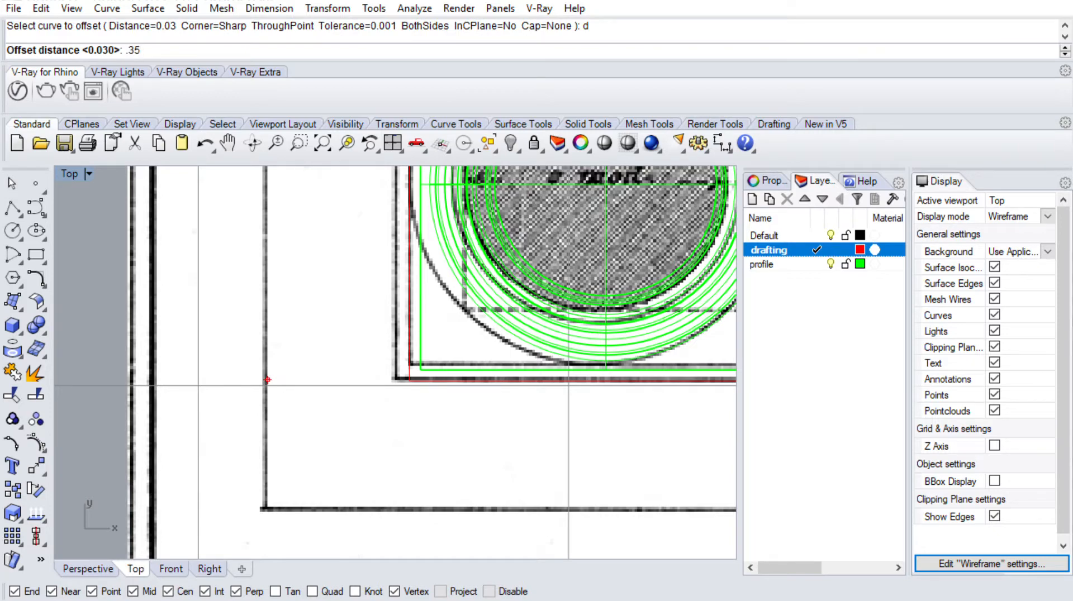
key("Return")
left_click(447, 381)
left_click(378, 441)
Offset the first step's outline outward by the same 0.35 distance for the second step
scroll(334, 409, "down", 7)
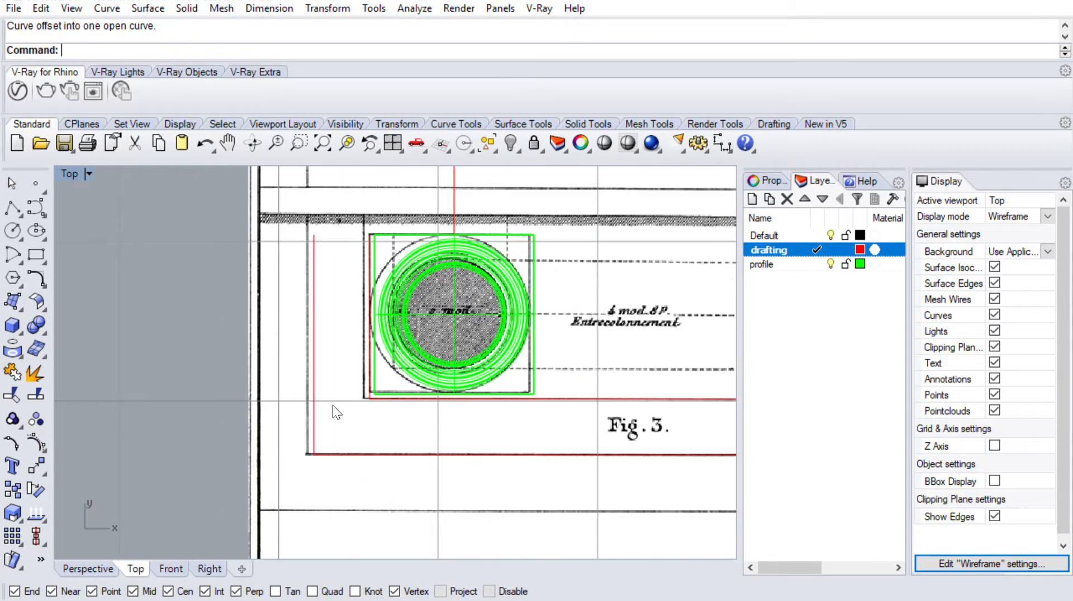
right_click(327, 404)
left_click(313, 403)
left_click(266, 397)
scroll(263, 395, "down", 4)
scroll(263, 391, "down", 11)
scroll(433, 420, "up", 9)
left_click_drag(450, 428, 321, 384)
scroll(323, 386, "down", 12)
scroll(271, 359, "up", 9)
scroll(269, 359, "up", 2)
key("Escape")
scroll(327, 361, "down", 2)
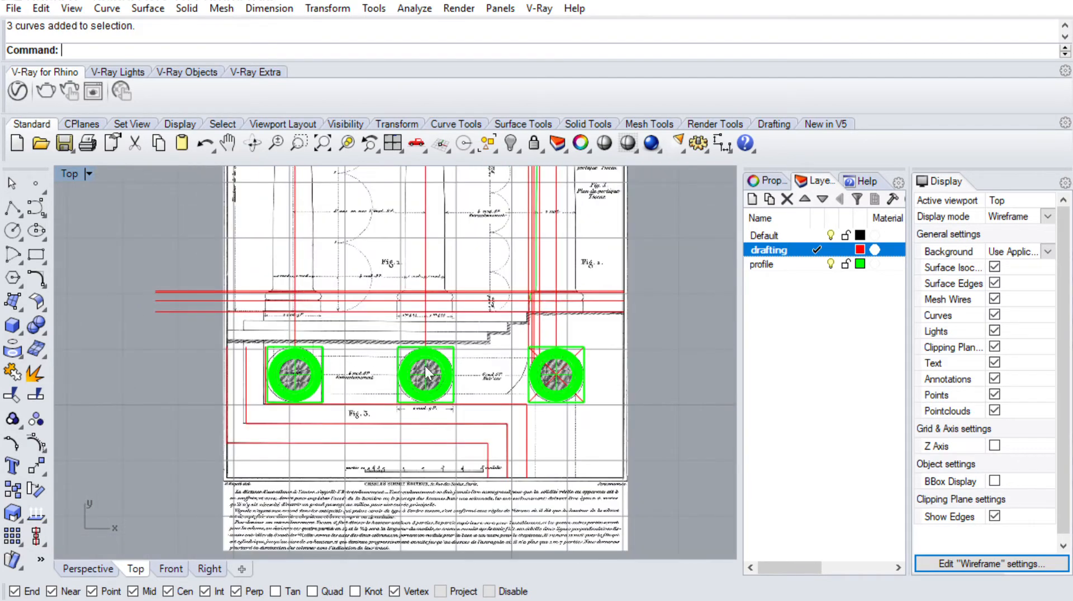
In the perspective view, move the three platform and step outlines vertically from the left plinth's top corner down to its base
double_click(66, 173)
double_click(427, 173)
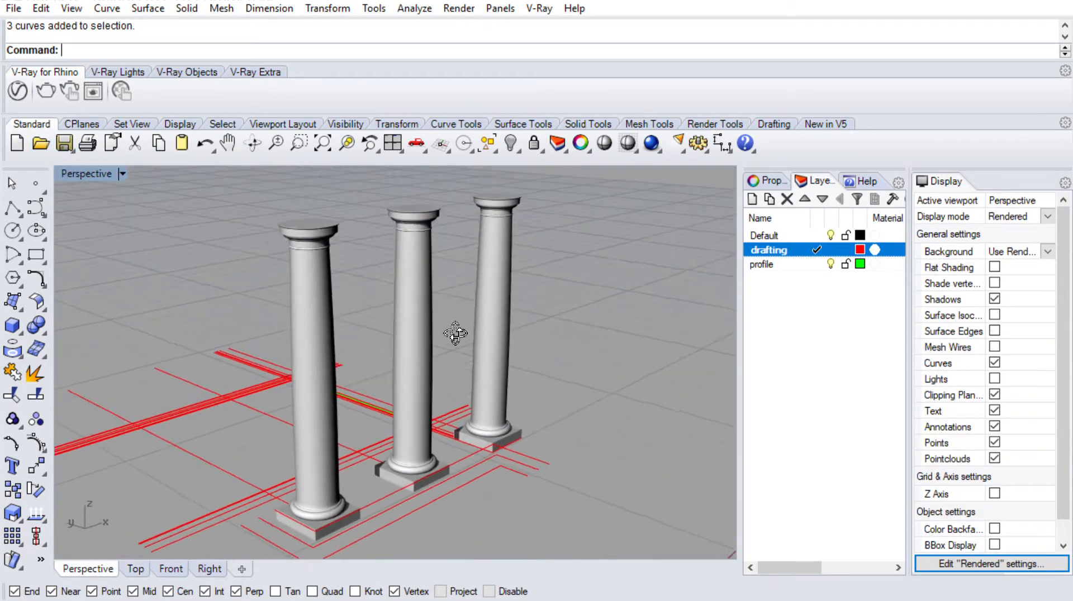
right_click_drag(456, 333, 517, 279)
scroll(353, 361, "up", 5)
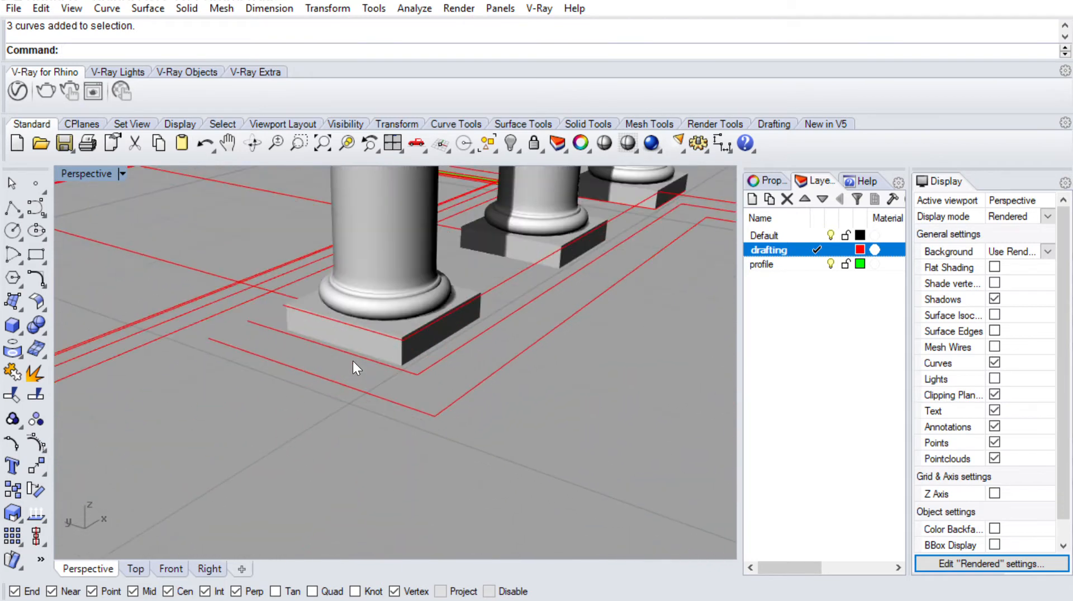
left_click_drag(535, 307, 507, 257)
scroll(530, 279, "up", 3)
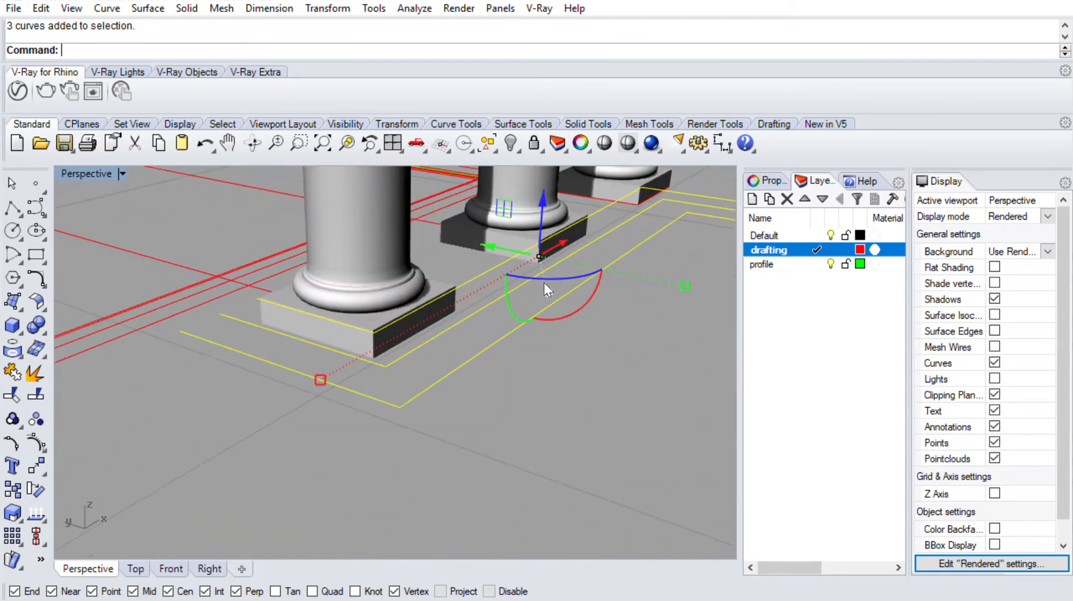
type("m")
key("Return")
left_click(118, 51)
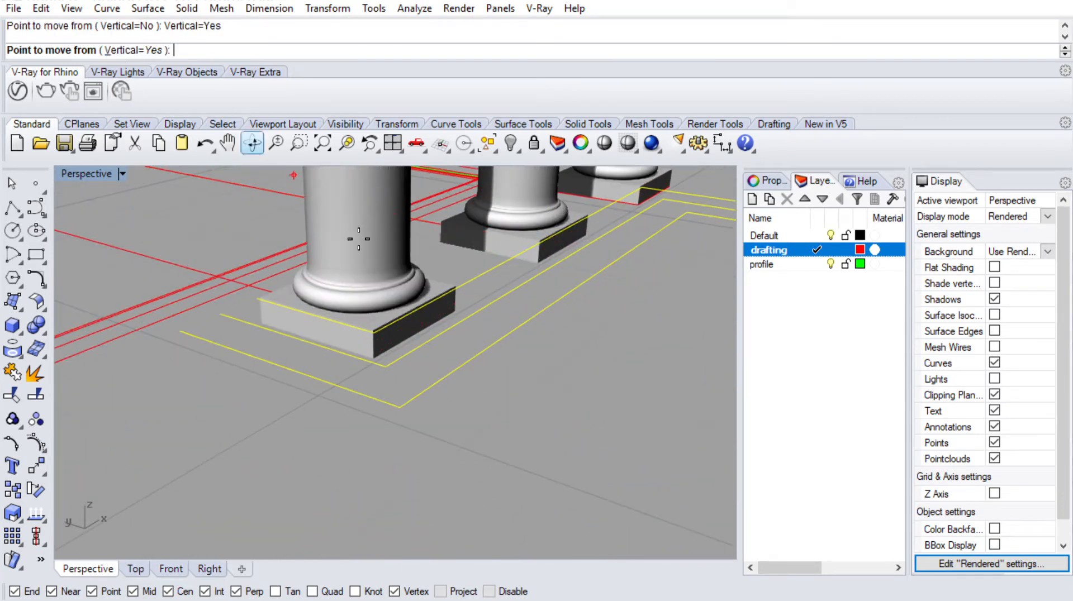
left_click(392, 331)
left_click(390, 358)
right_click_drag(420, 366, 506, 339)
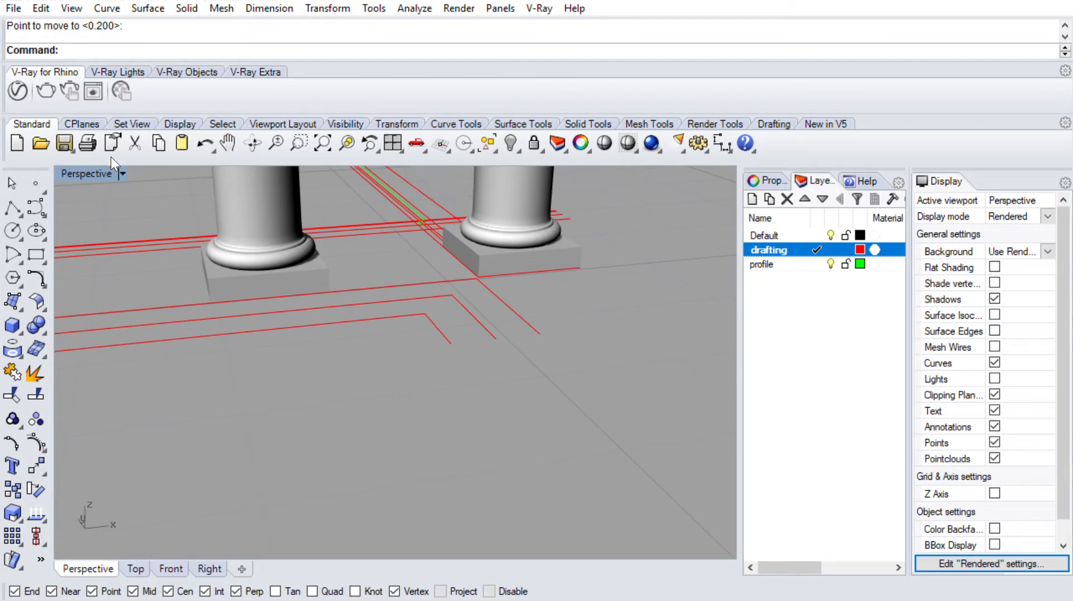
Measure the height of the top step's riser in the reference drawing
key("ctrl+m")
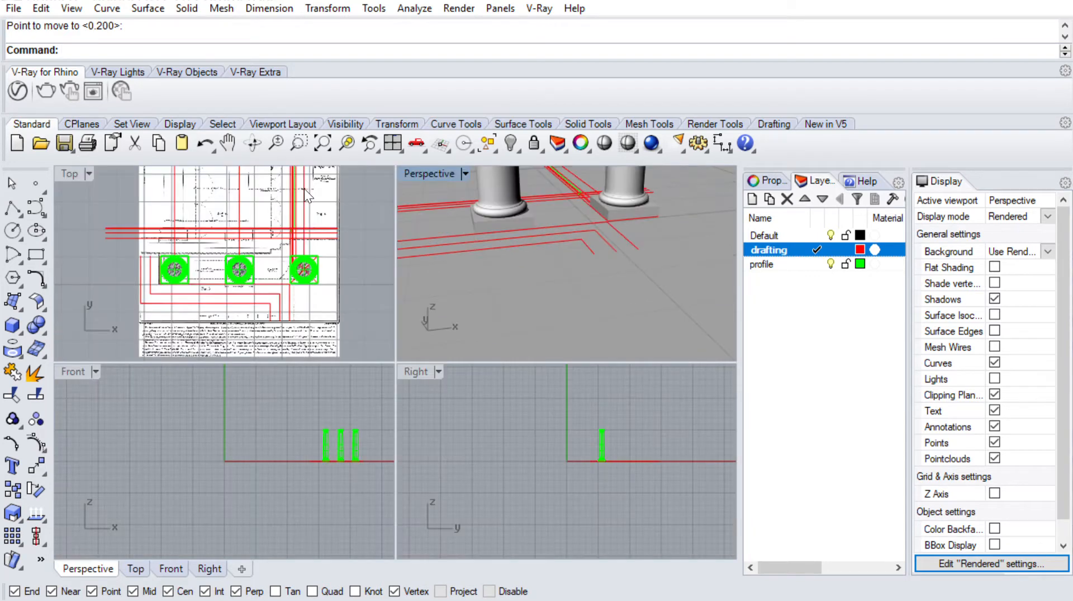
left_click(307, 264)
scroll(307, 263, "up", 5)
double_click(77, 173)
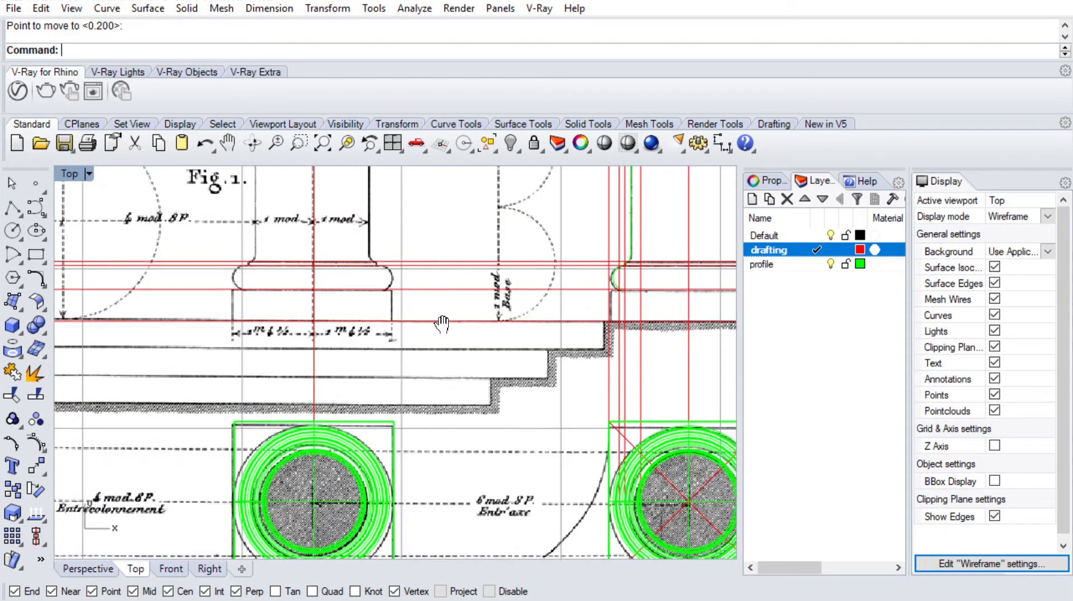
left_click(12, 206)
scroll(596, 363, "up", 8)
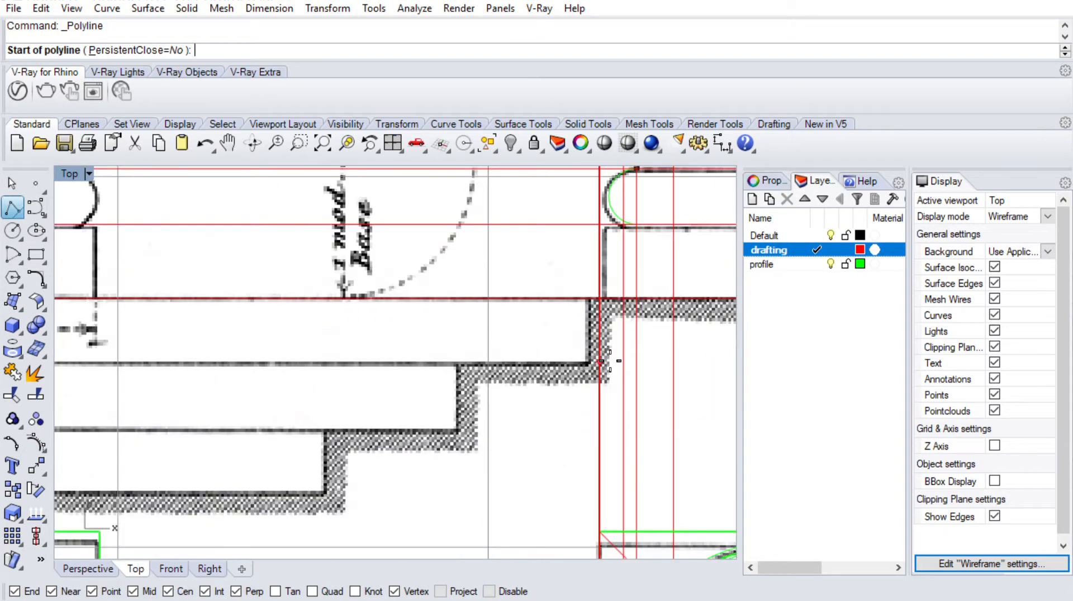
left_click(597, 364)
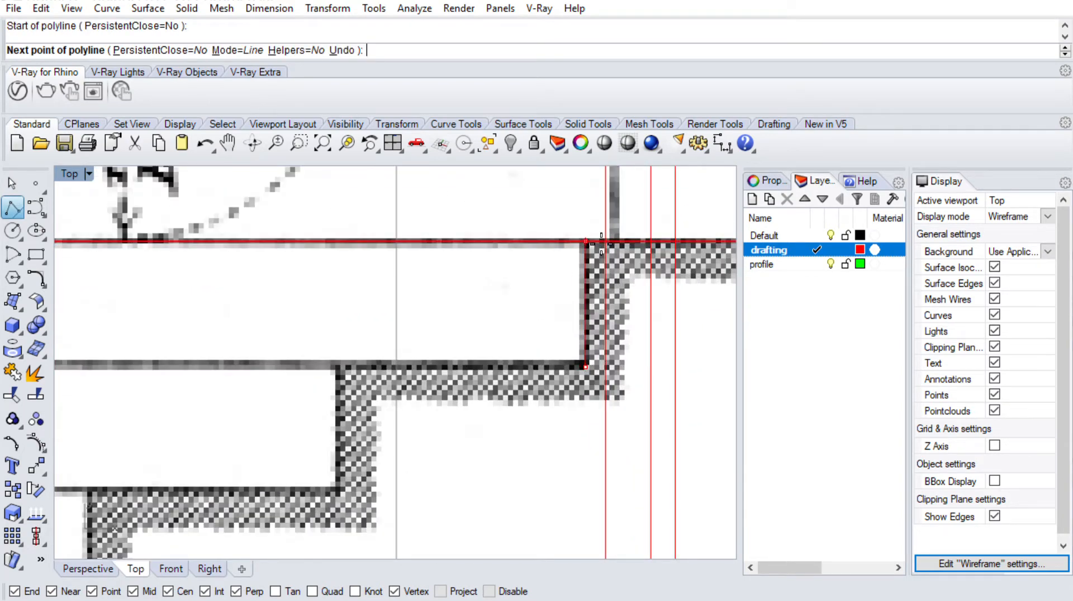
key("Return")
Examine the open platform and step outlines beneath the columns in the perspective view
double_click(70, 173)
double_click(419, 174)
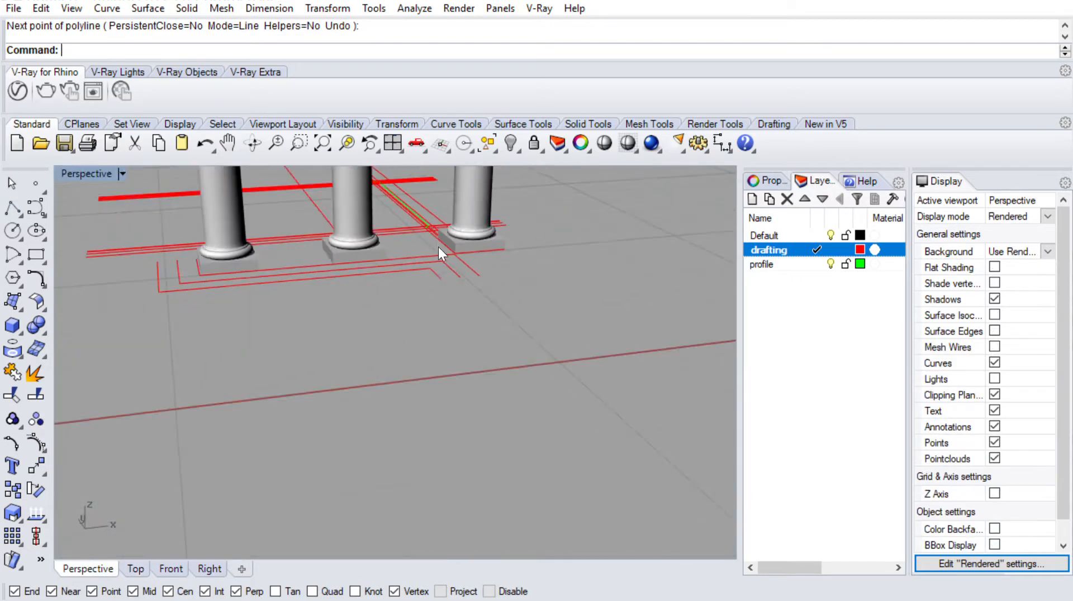
right_click_drag(438, 247, 498, 259)
left_click(451, 267)
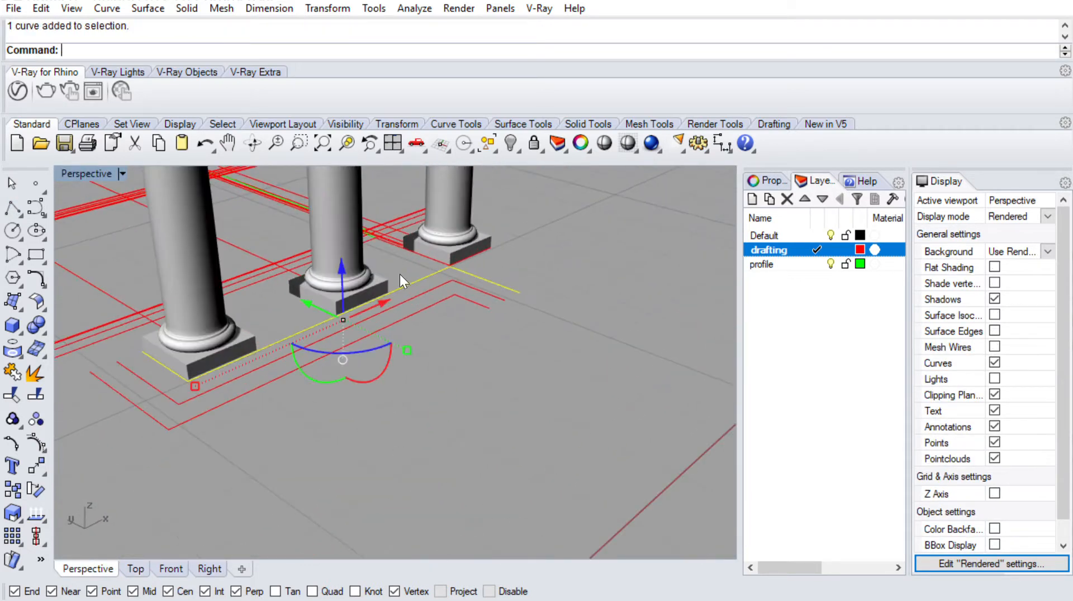
right_click_drag(400, 274, 447, 288, "shift")
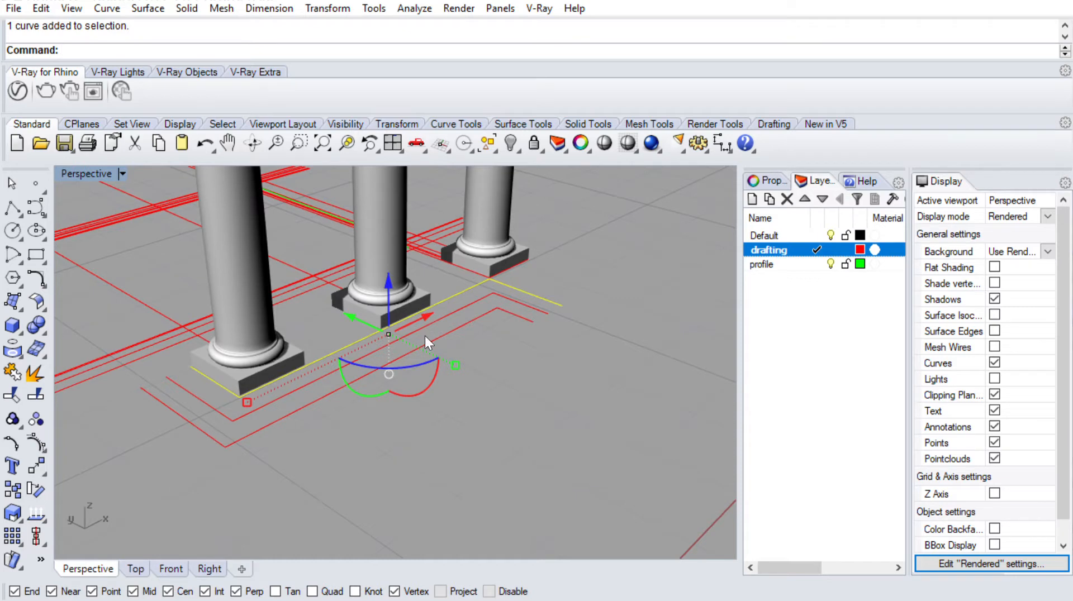
left_click(275, 401)
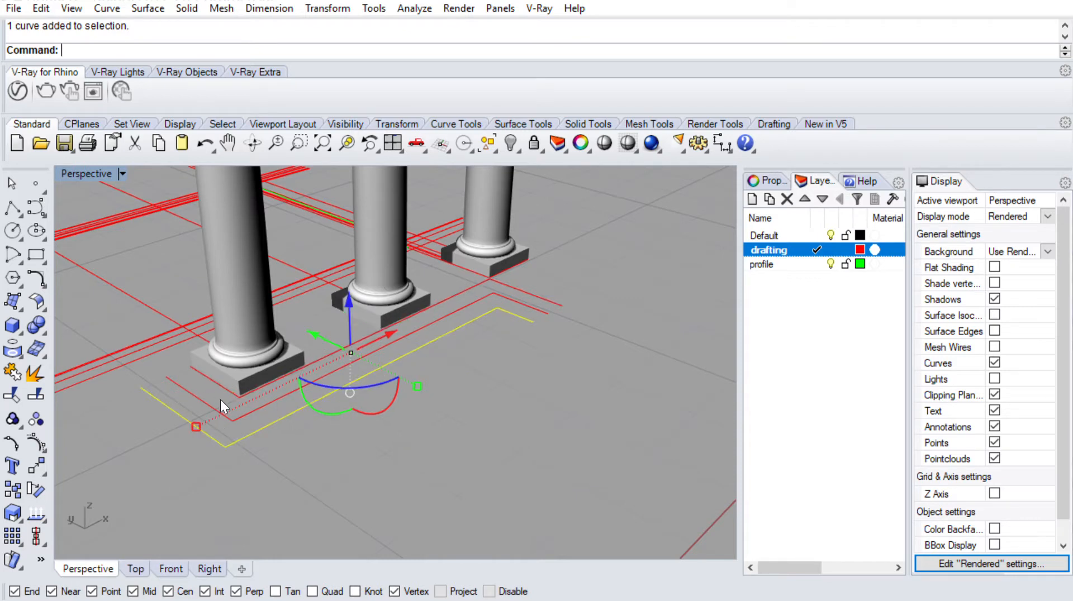
key("Escape")
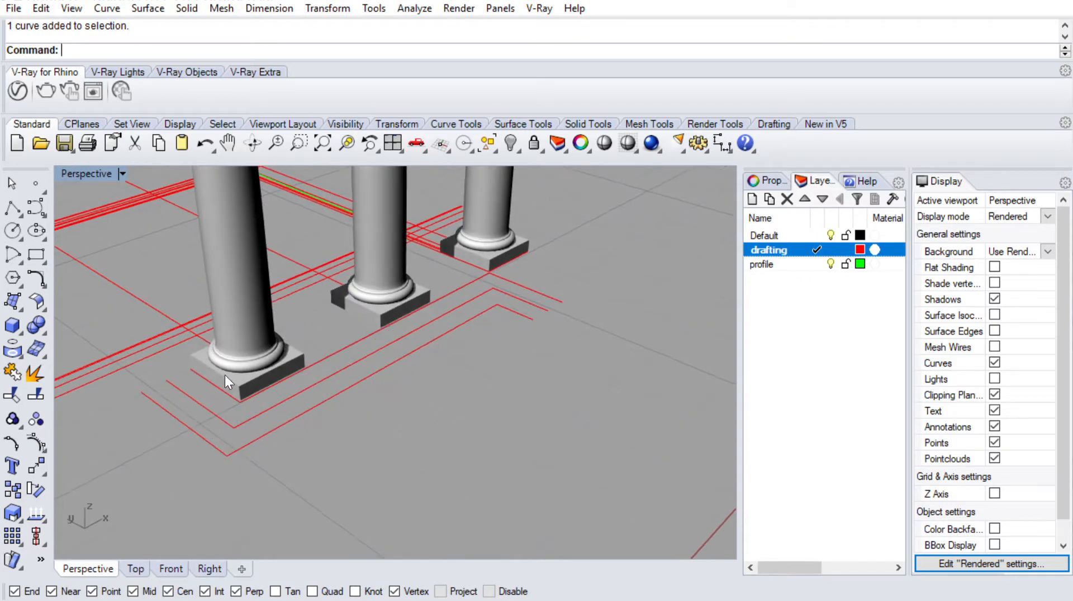
In the top view, draw a polyline from the outermost step outline's open end along the drawing's lower border and up past the right column
double_click(76, 168)
double_click(74, 167)
scroll(380, 296, "down", 20)
right_click_drag(396, 364, 474, 331)
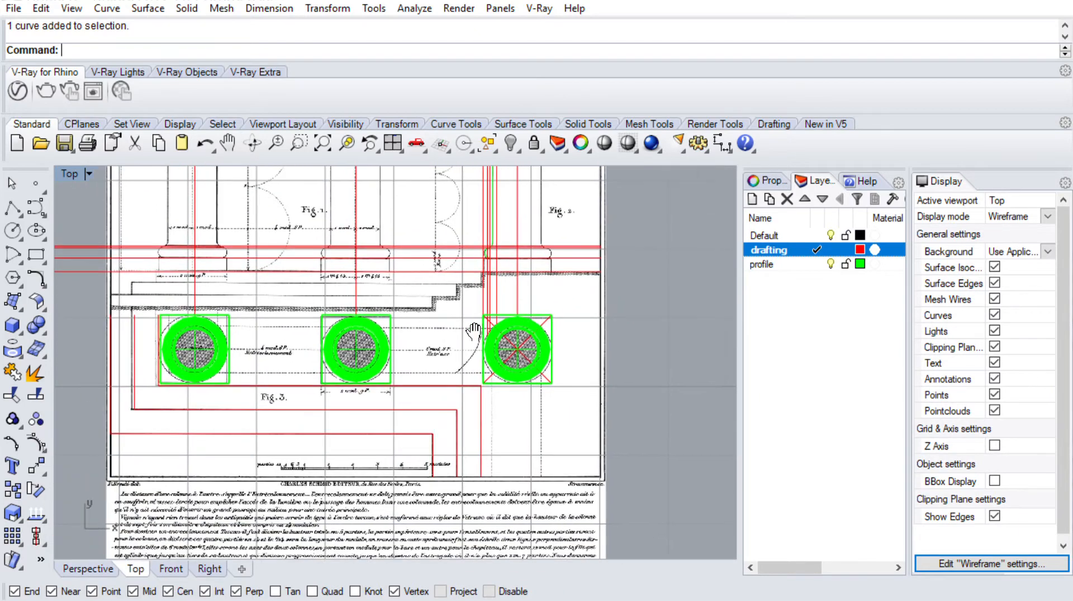
left_click(13, 208)
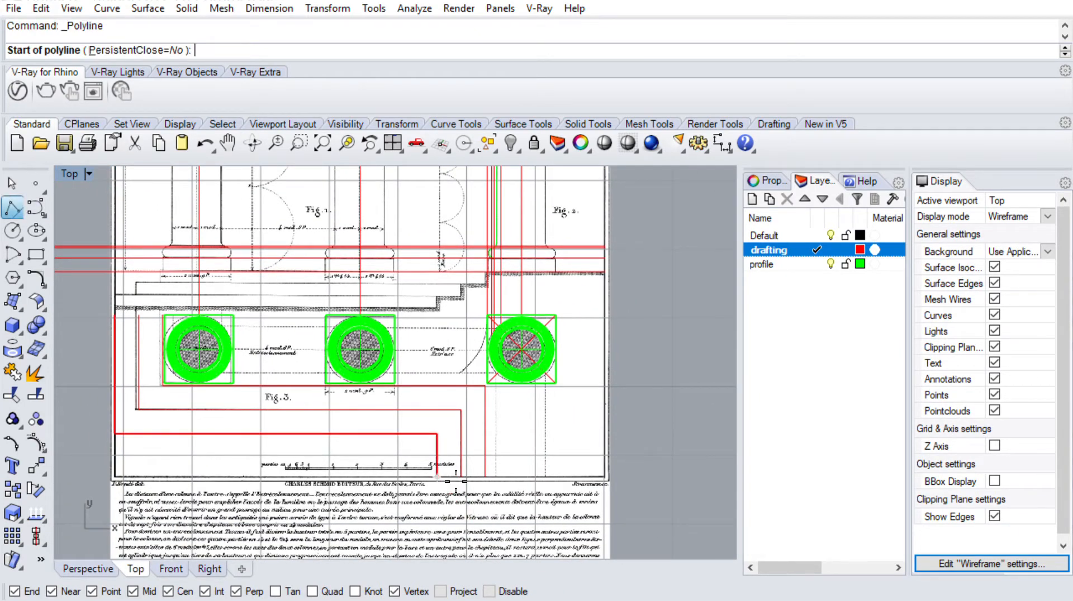
left_click(456, 482)
scroll(456, 482, "up", 5)
left_click(652, 448)
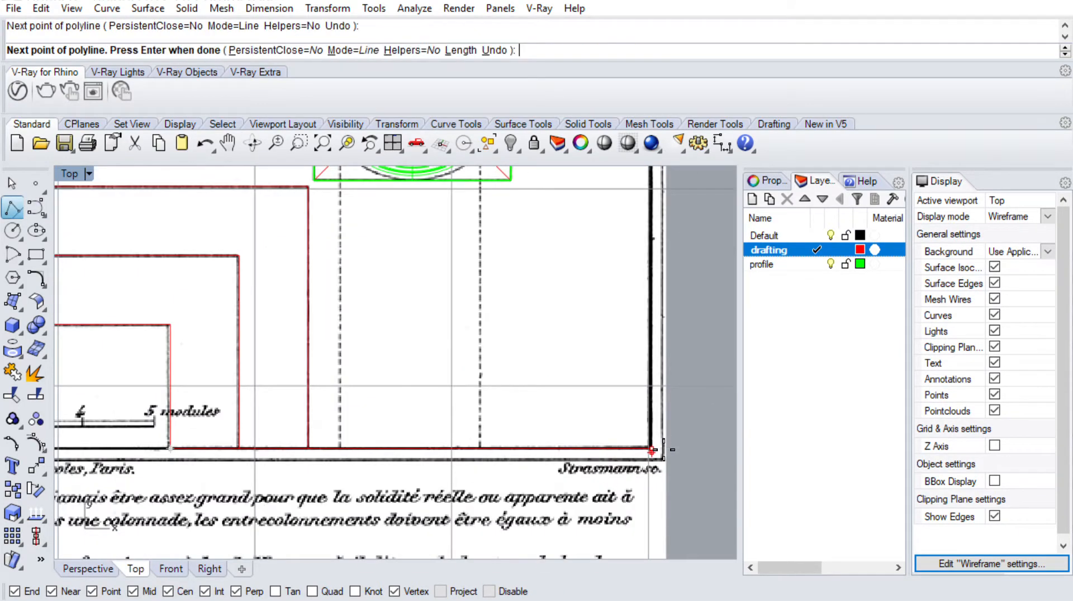
scroll(653, 449, "down", 3)
scroll(645, 230, "down", 3)
left_click(650, 228)
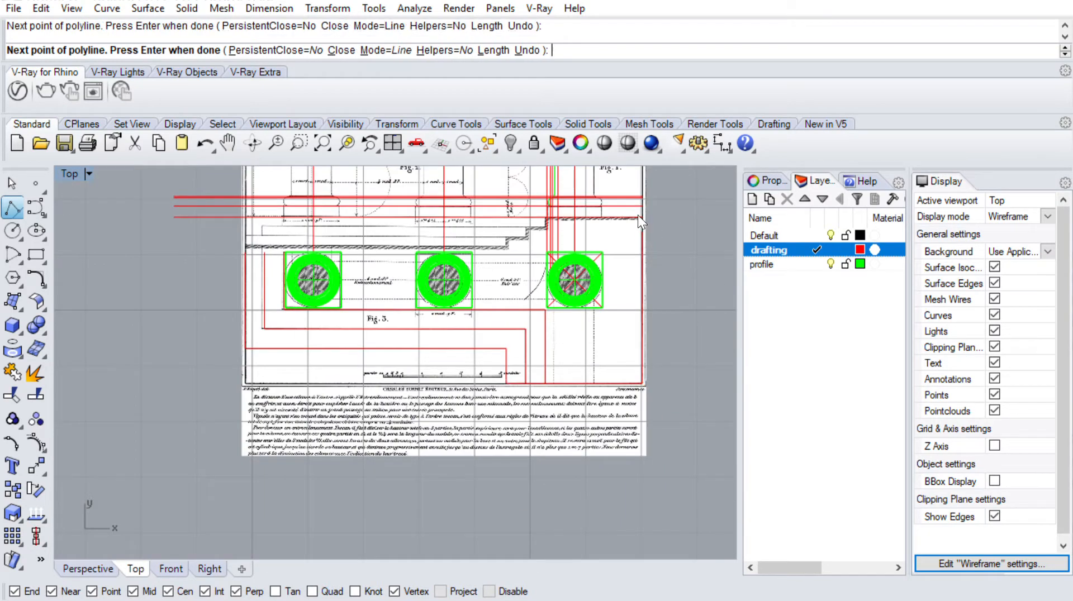
key("Return")
Draw a straight line along the rear edges of the plinths, from the outermost step outline's left end to the right border line
scroll(319, 254, "up", 5)
key("Return")
left_click(325, 267)
scroll(325, 266, "down", 3)
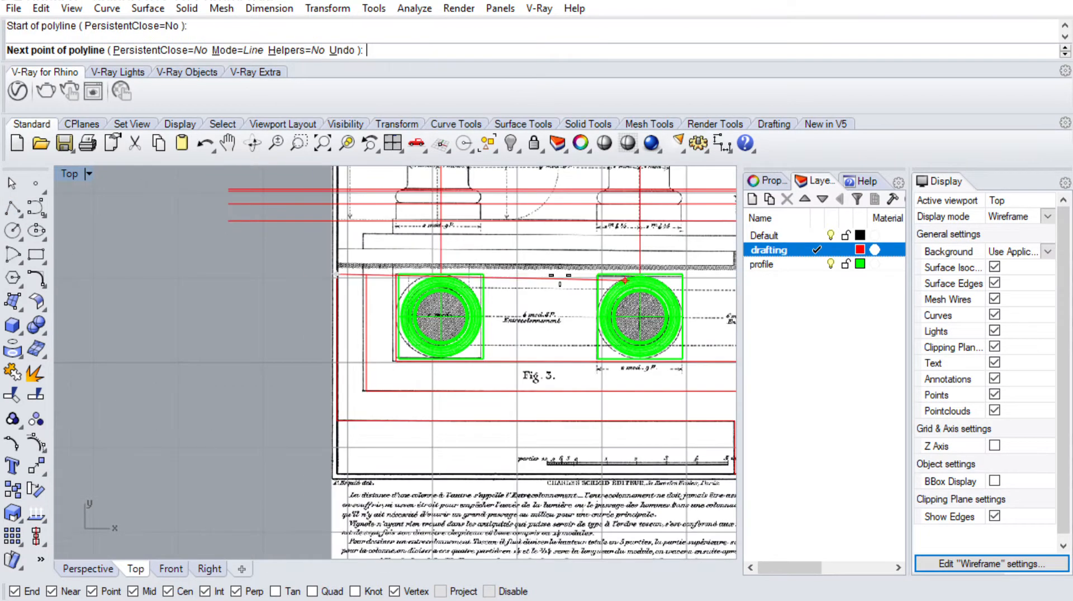
left_click(683, 271)
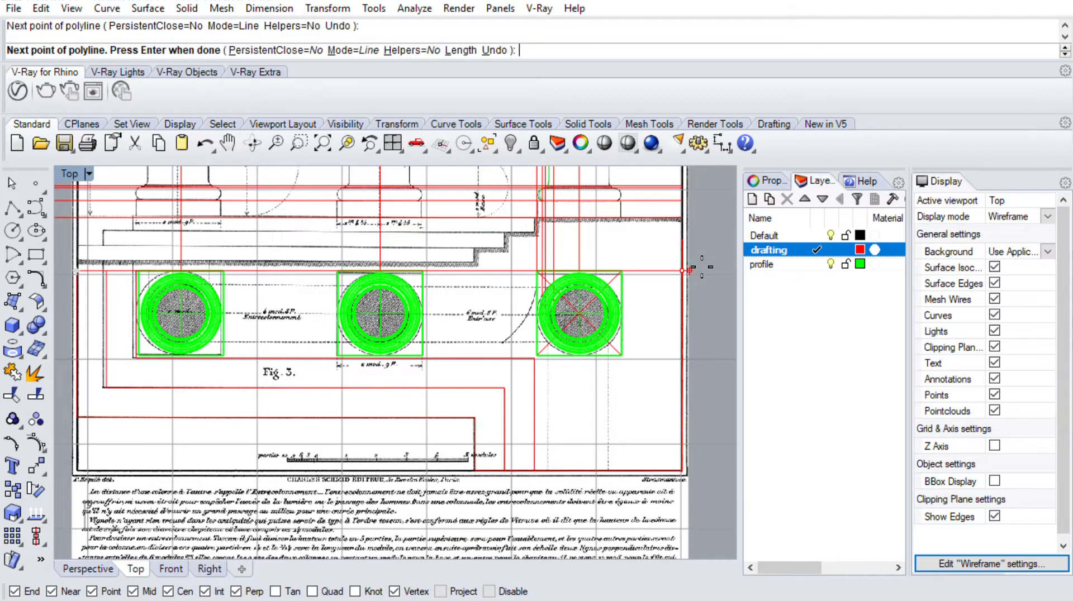
key("Return")
Trim the overhanging end of the border line and join the outermost step outline with the new lines into one closed curve
left_click_drag(673, 239, 531, 452)
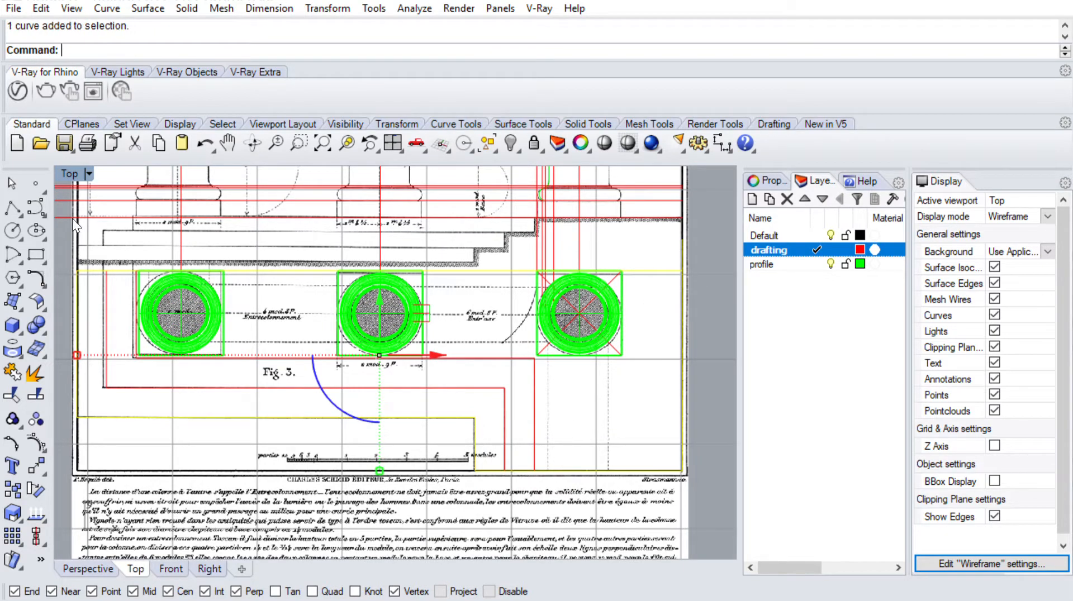
double_click(75, 171)
double_click(431, 171)
right_click_drag(391, 452, 374, 420)
key("Escape")
scroll(504, 391, "up", 2)
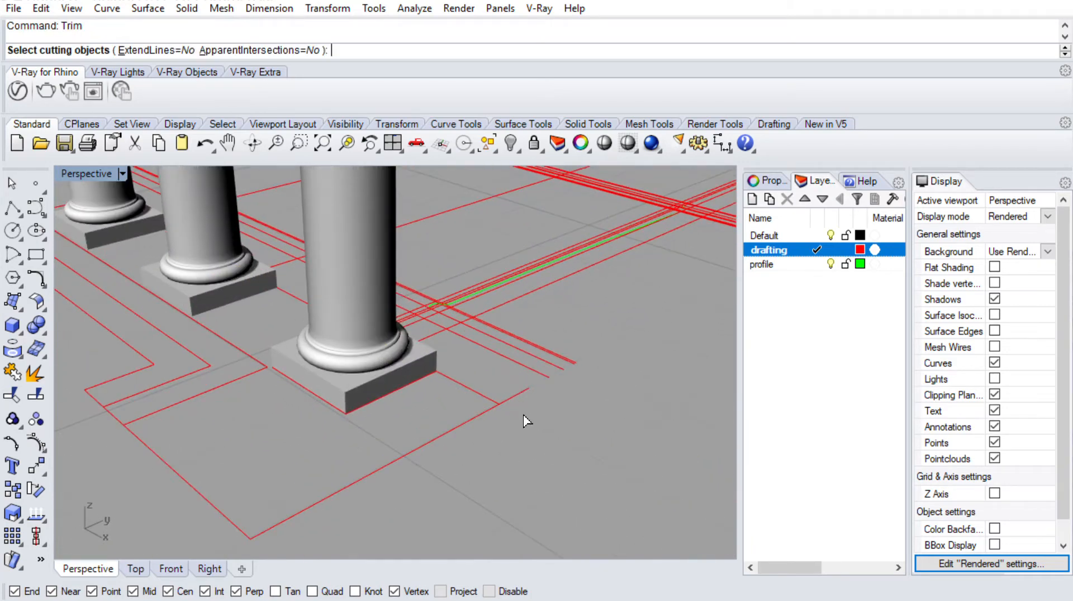
left_click(517, 389)
key("Return")
key("Return")
right_click_drag(514, 381, 519, 437)
right_click_drag(457, 467, 486, 360, "shift")
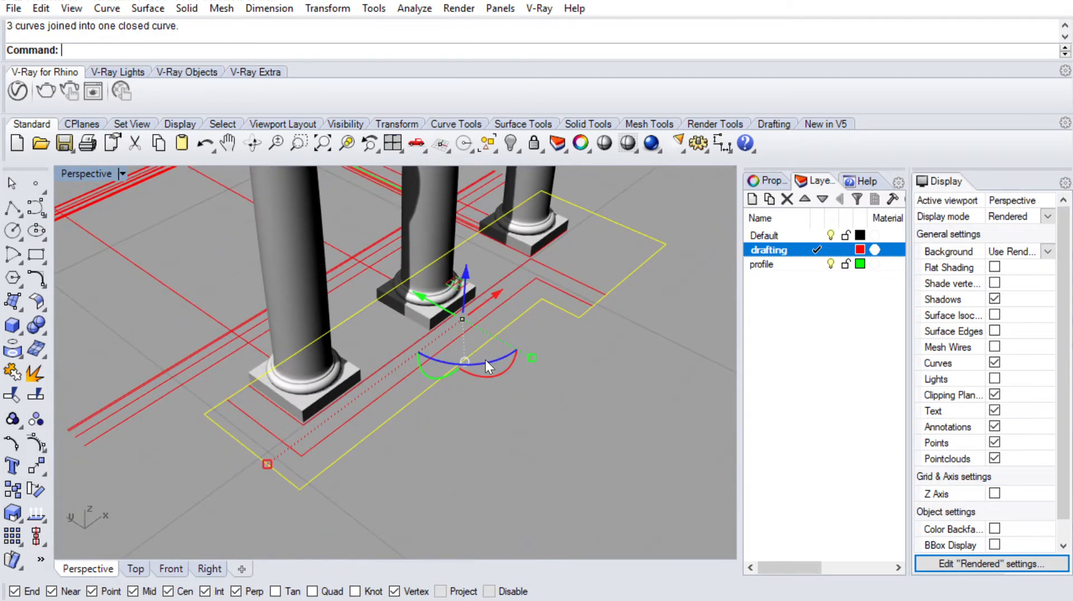
key("Escape")
Extrude the closed outermost step outline into a solid slab with a distance of 0.18
left_click(530, 308)
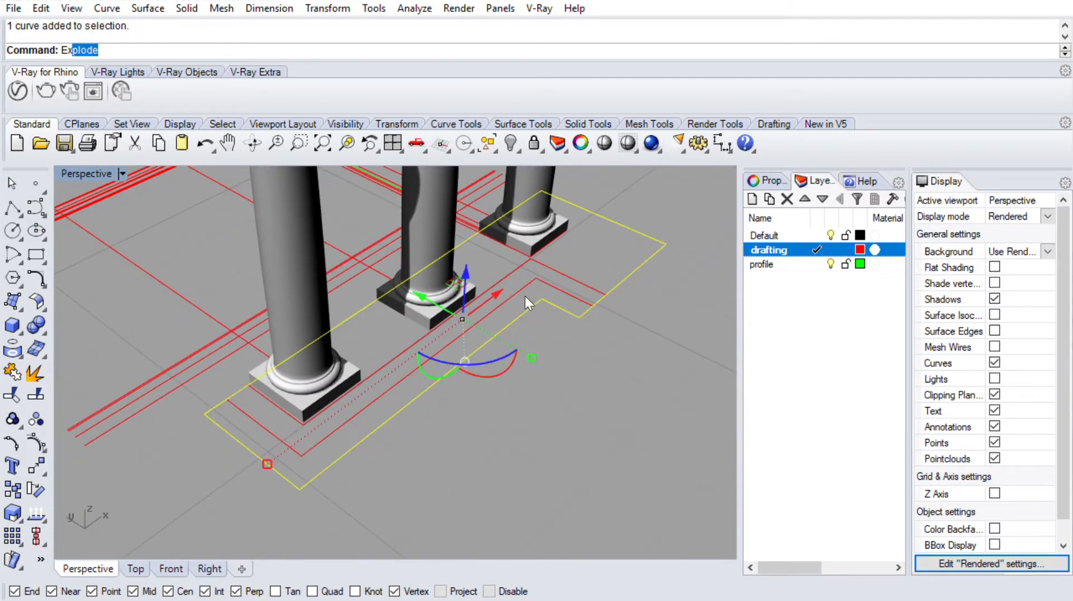
type("ExtrudeCrv")
key("Return")
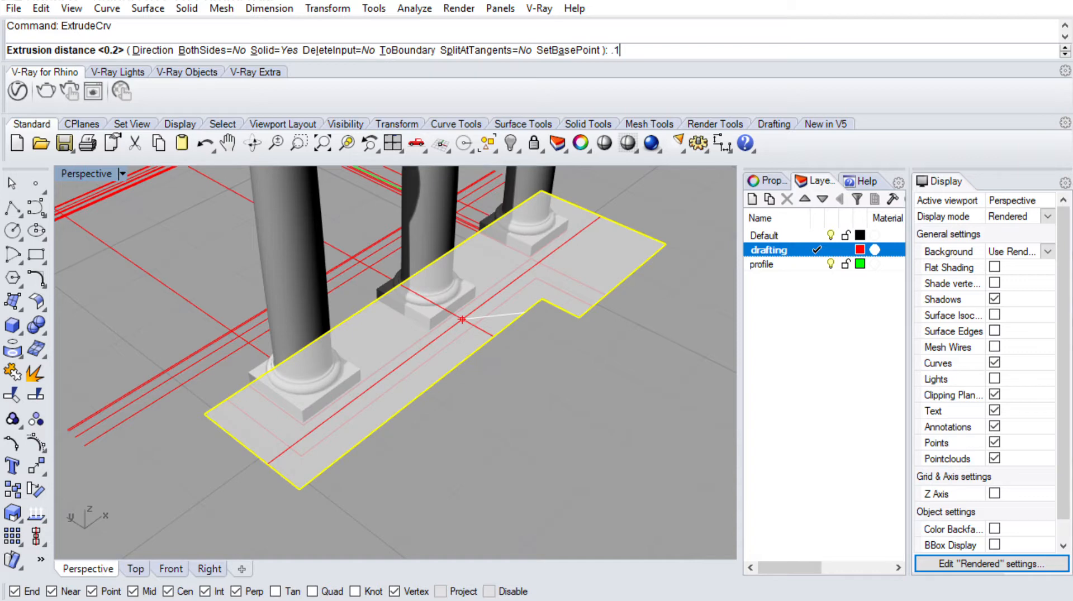
type(".18")
key("Return")
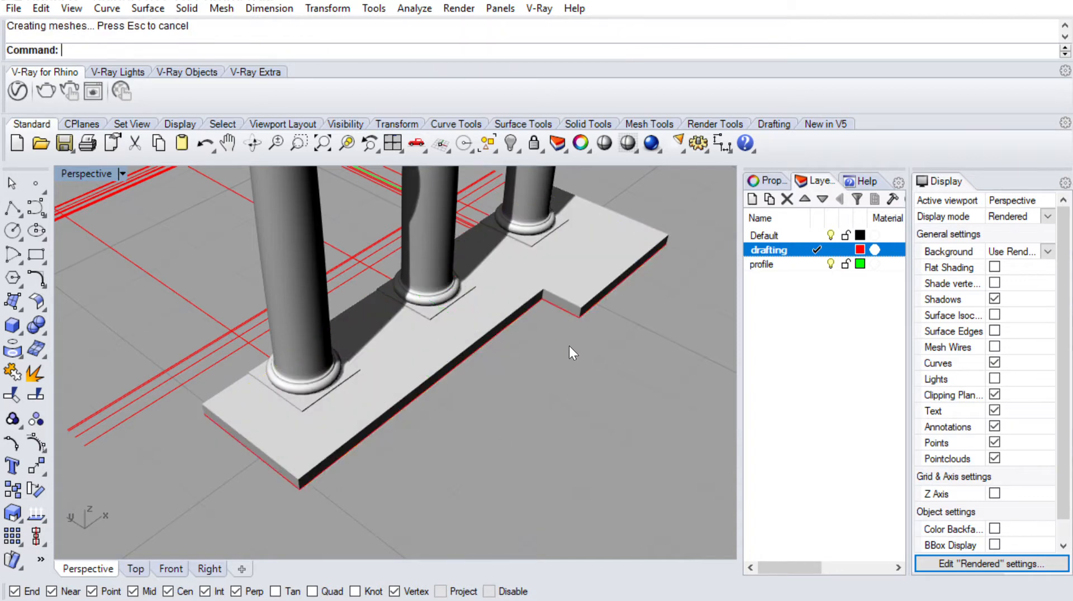
Move the extruded slab vertically down from its top corner so its upper face meets the plinth bases
right_click_drag(569, 346, 602, 309)
type("m")
key("Return")
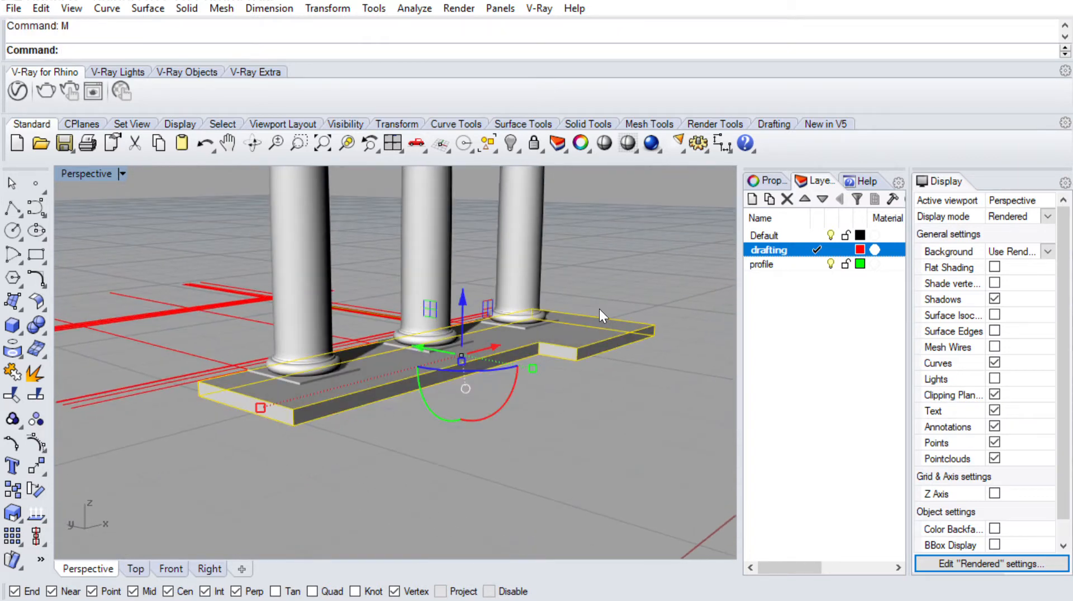
scroll(660, 327, "up", 3)
left_click(669, 320)
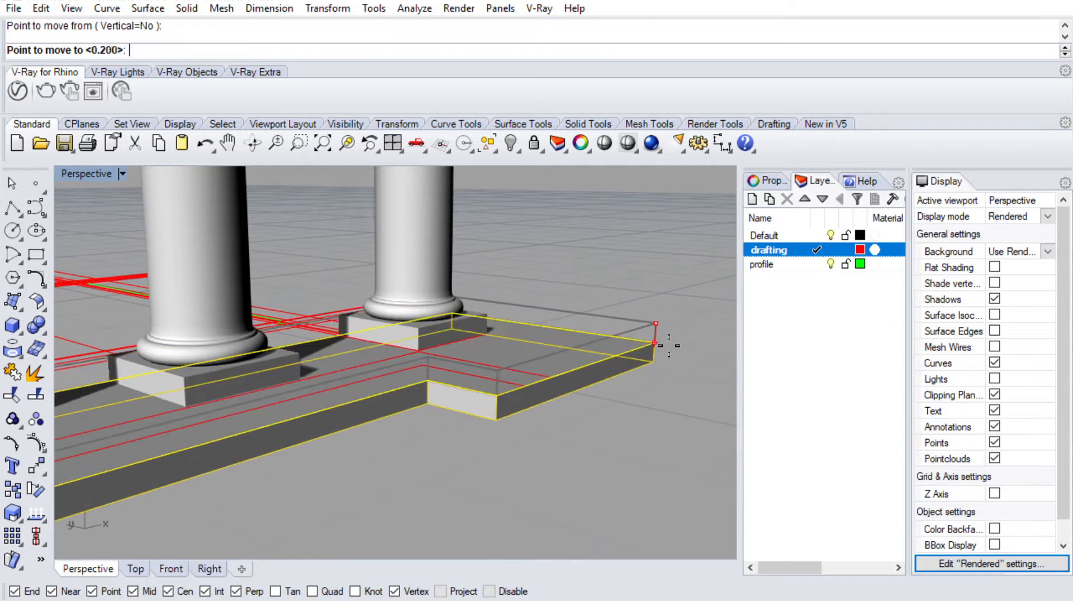
left_click(657, 334)
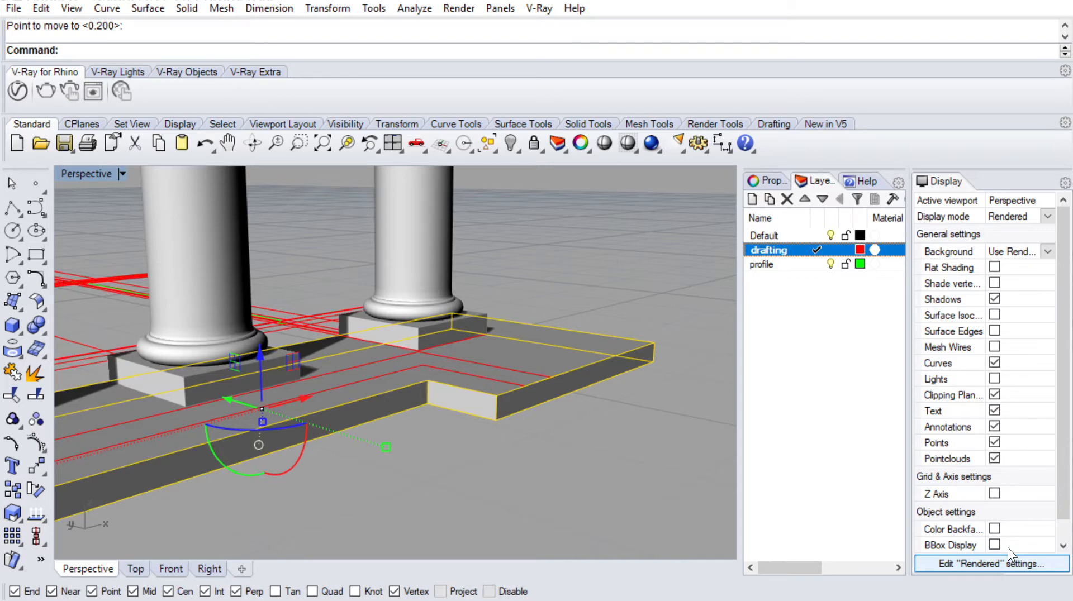
scroll(442, 341, "down", 5)
key("Escape")
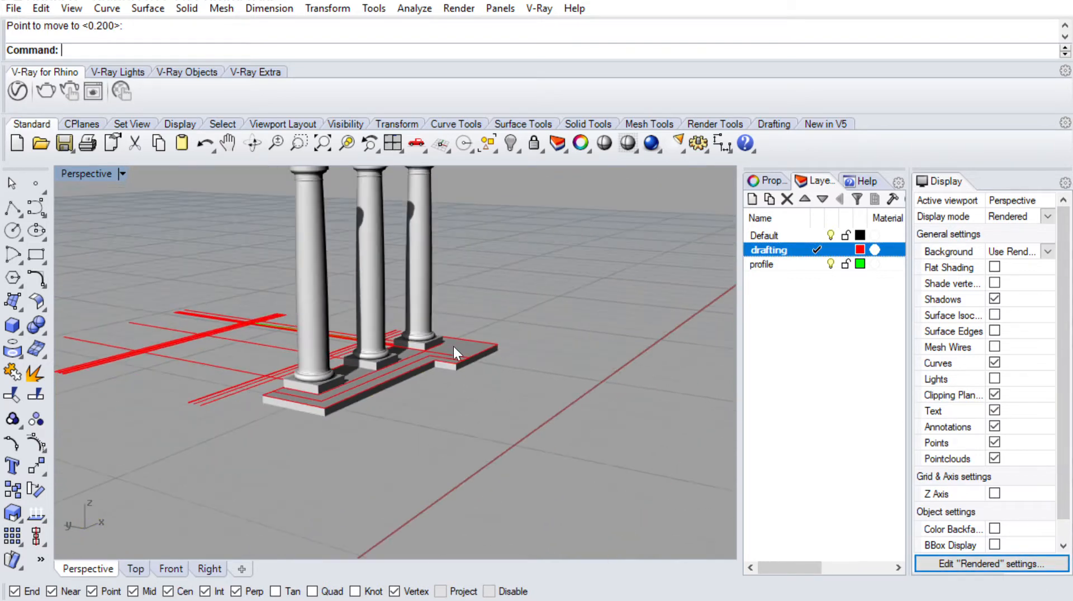
Move the slab down by one slab thickness, using its top and bottom corners as reference points
scroll(416, 366, "up", 5)
right_click_drag(334, 383, 339, 406)
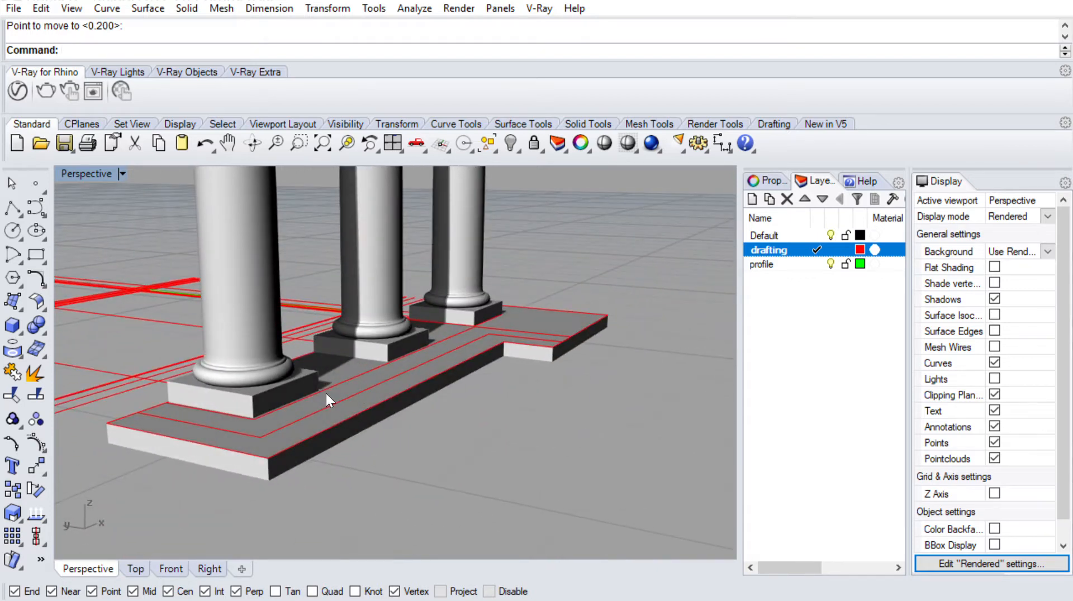
scroll(575, 392, "down", 6)
right_click_drag(575, 391, 441, 397)
scroll(600, 408, "up", 5)
right_click_drag(603, 419, 542, 371, "shift")
scroll(367, 387, "up", 4)
left_click(371, 388)
scroll(370, 390, "down", 4)
type("m")
key("Return")
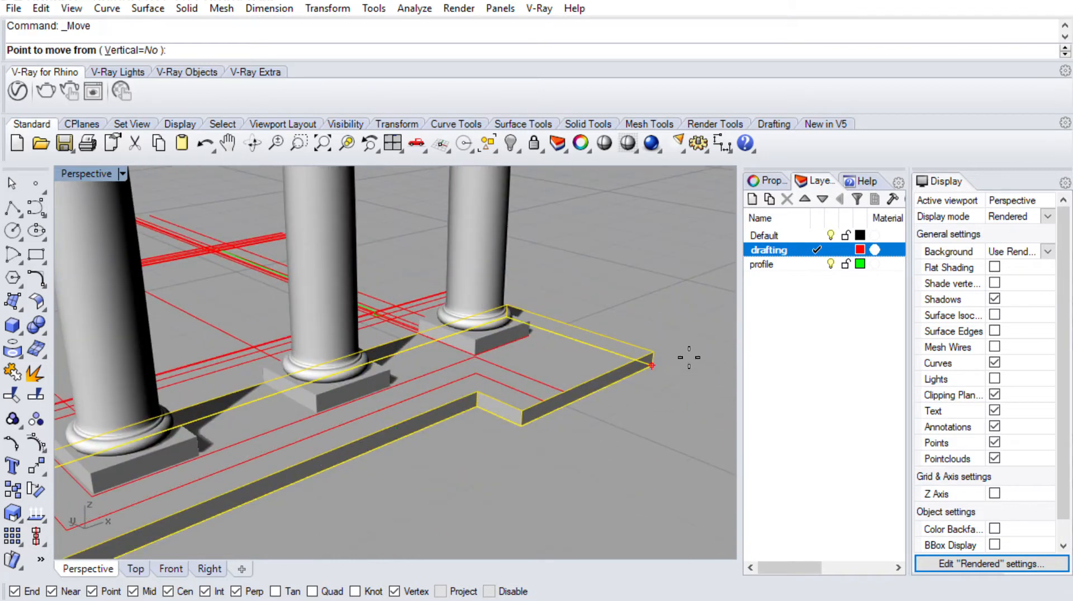
left_click(664, 353)
left_click(666, 369)
Repeat the downward move by one more slab thickness so the slab sits two risers below the plinth bases
right_click_drag(666, 372, 434, 371)
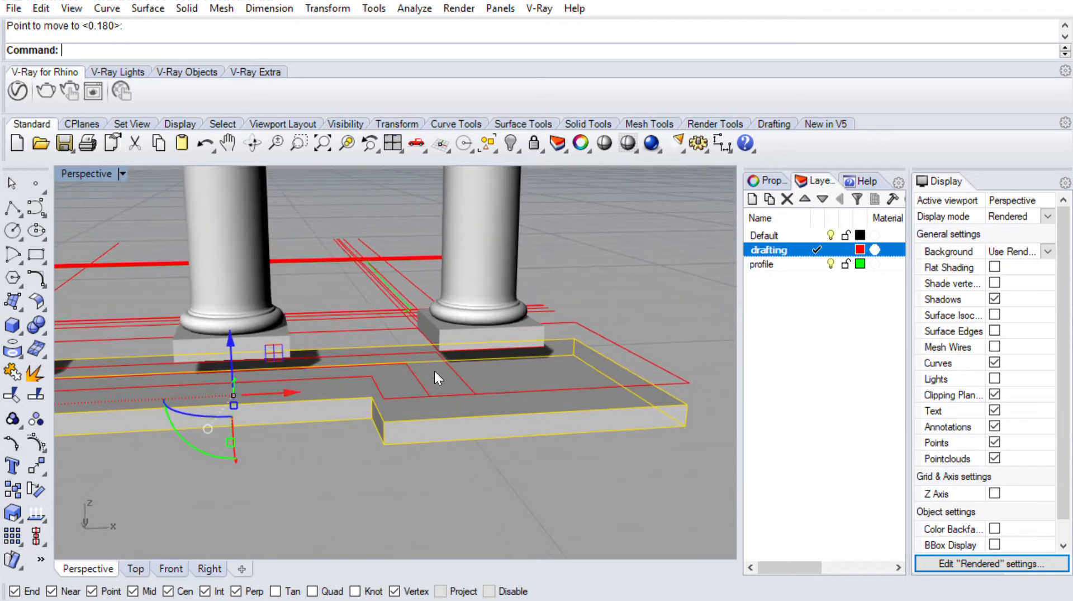
right_click(682, 387)
left_click(687, 405)
left_click(685, 425)
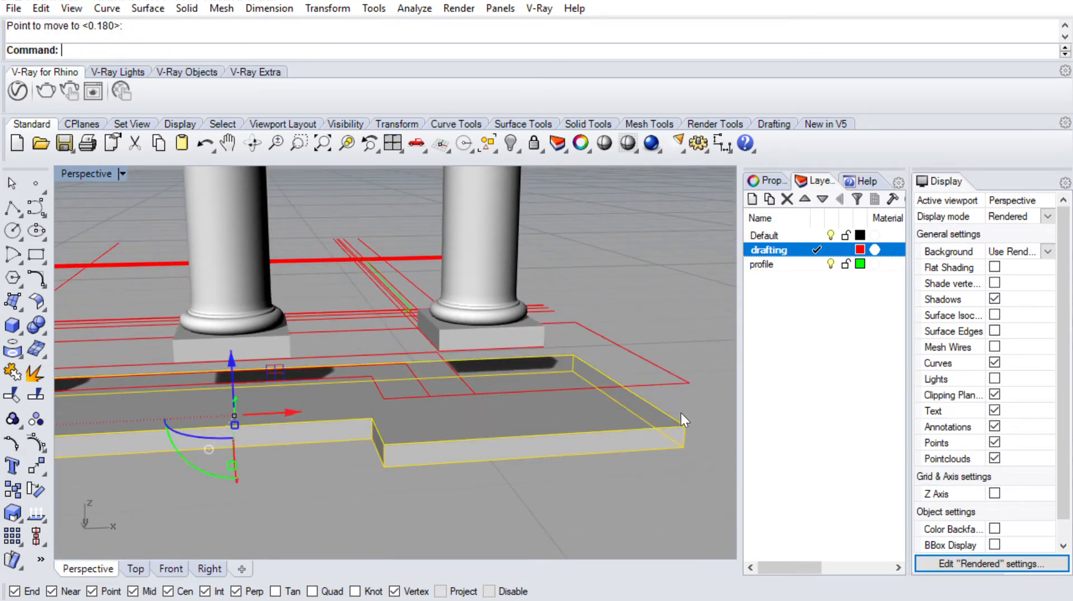
left_click(682, 412)
Move the middle step outline vertically down by one slab thickness, referencing the top and bottom corners of the slab
scroll(680, 411, "down", 5)
right_click_drag(587, 394, 488, 399)
scroll(591, 376, "up", 5)
left_click(591, 375)
scroll(592, 361, "down", 5)
right_click_drag(593, 360, 481, 362)
scroll(291, 394, "up", 4)
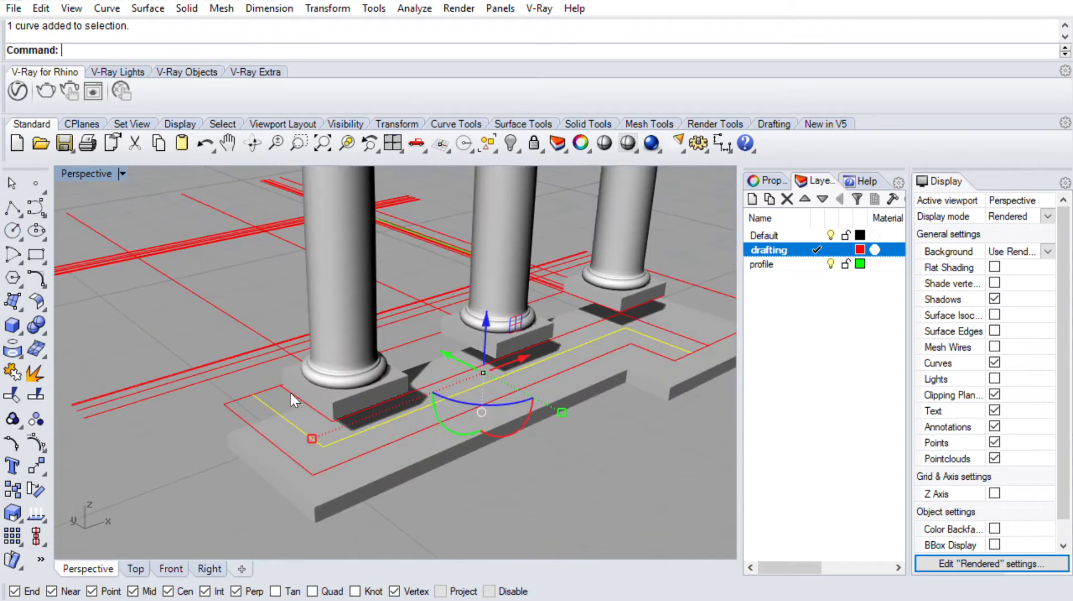
left_click(36, 467)
scroll(238, 385, "up", 3)
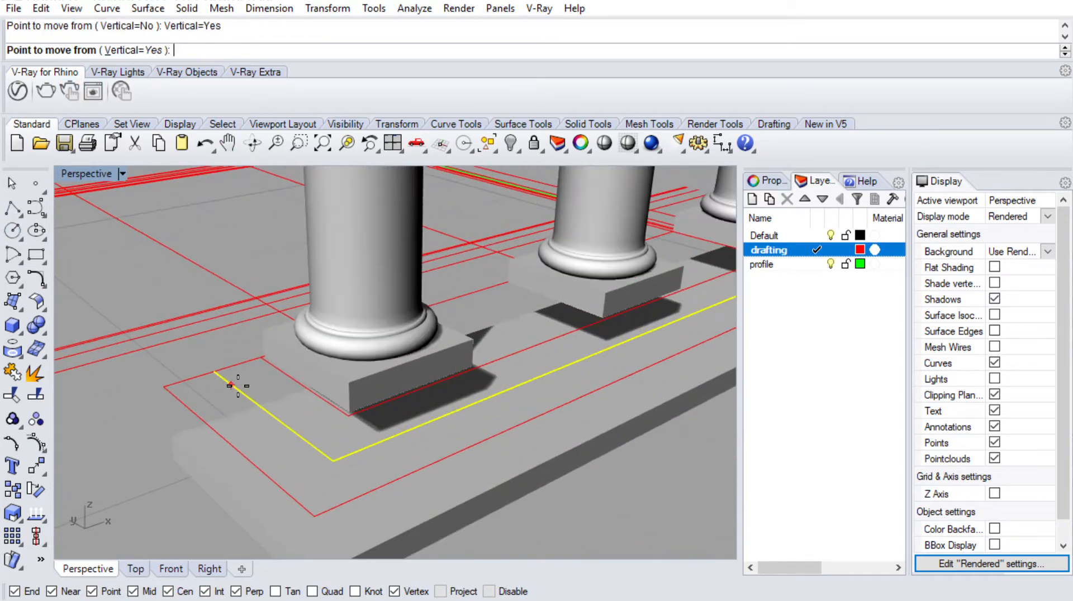
scroll(226, 371, "down", 7)
scroll(634, 366, "up", 7)
left_click(648, 332)
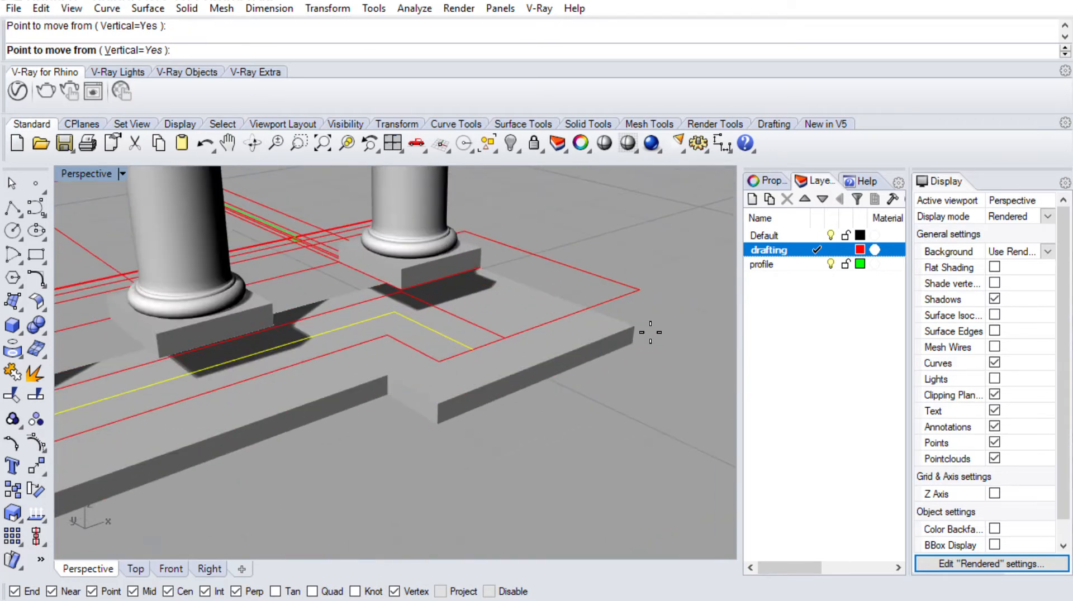
left_click(647, 346)
Examine the platform outline at the plinth bases and the lowered middle step outline from several angles
right_click_drag(513, 324, 497, 305)
left_click(474, 316)
scroll(474, 316, "down", 6)
scroll(195, 333, "up", 3)
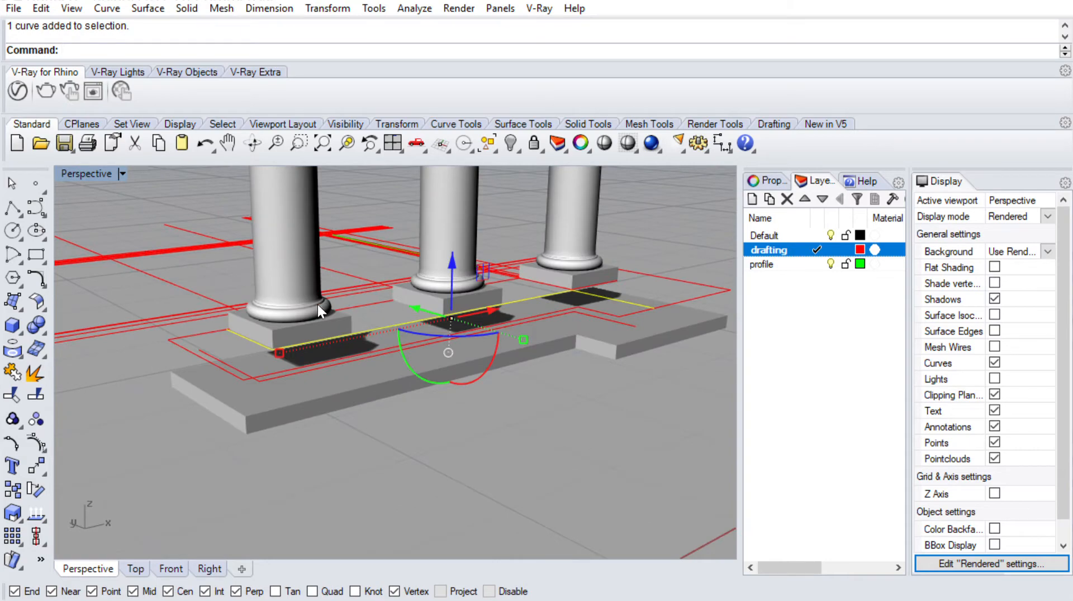
right_click_drag(317, 305, 294, 343)
scroll(294, 343, "down", 3)
scroll(531, 314, "up", 8)
right_click_drag(493, 316, 493, 342, "shift")
scroll(507, 336, "down", 4)
key("Escape")
right_click_drag(525, 291, 523, 328)
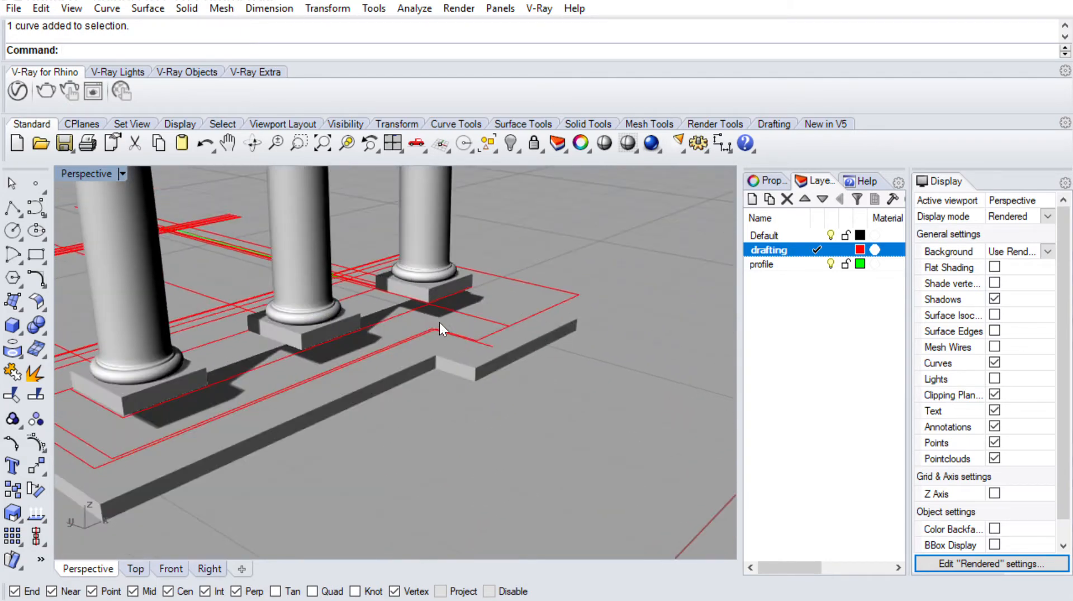
Draw two vertical lines down to the slab, one from the middle step outline's open end and one from the plinth-base outline's end
right_click_drag(440, 323, 504, 366)
scroll(599, 340, "up", 3)
left_click(12, 206)
scroll(445, 368, "up", 2)
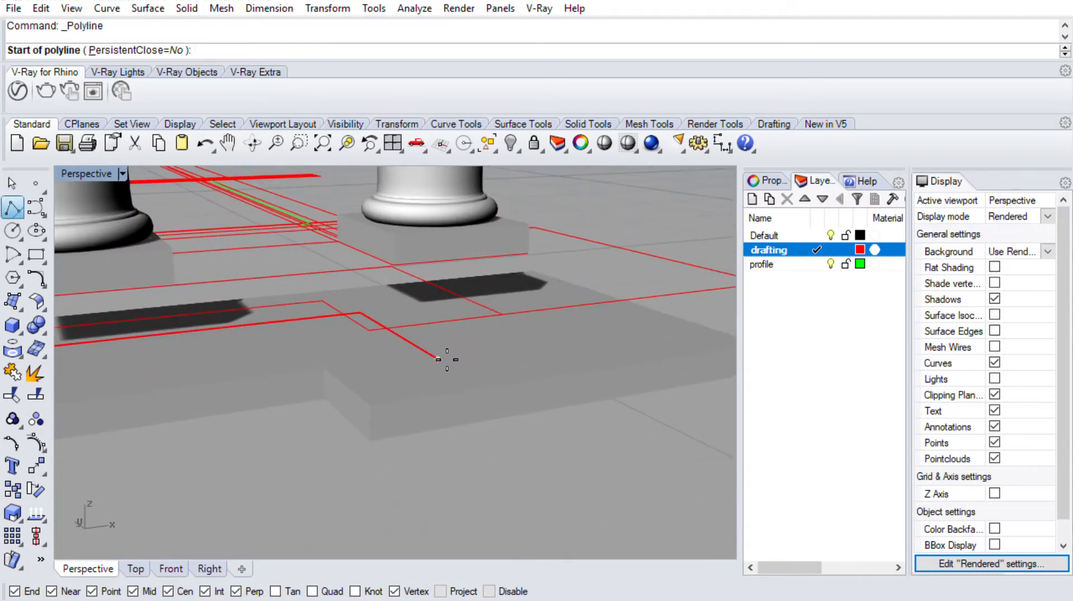
left_click(437, 394)
left_click(437, 358)
key("Return")
key("Return")
left_click(500, 316)
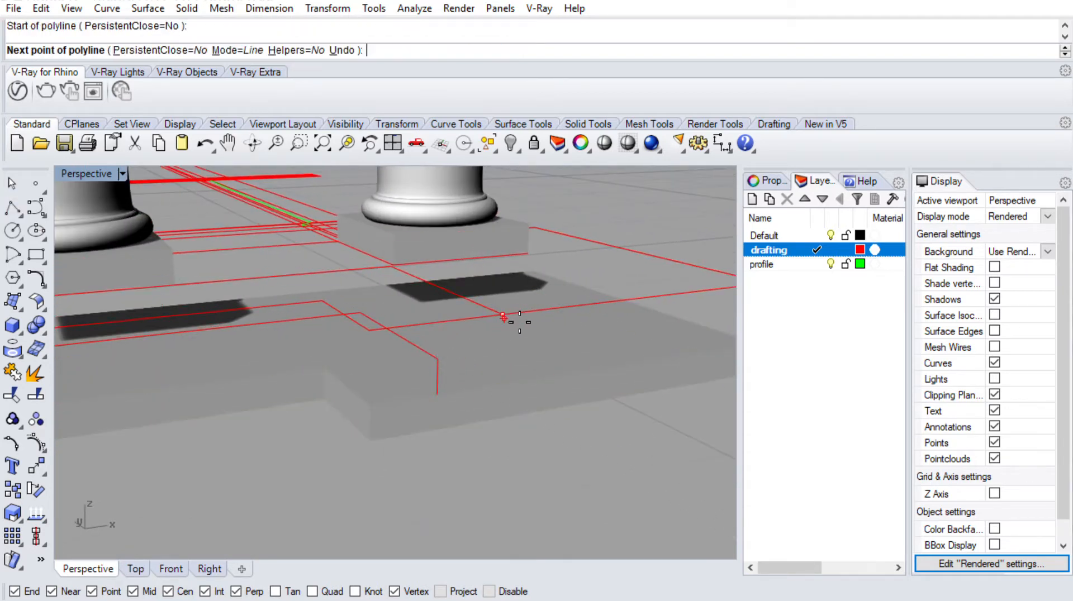
left_click(501, 384)
key("Return")
key("Return")
Connect the middle step outline's open end to the neighbouring vertical line with a horizontal line
left_click(449, 360)
left_click(510, 347)
scroll(506, 347, "down", 3)
scroll(447, 342, "up", 2)
key("Return")
key("Return")
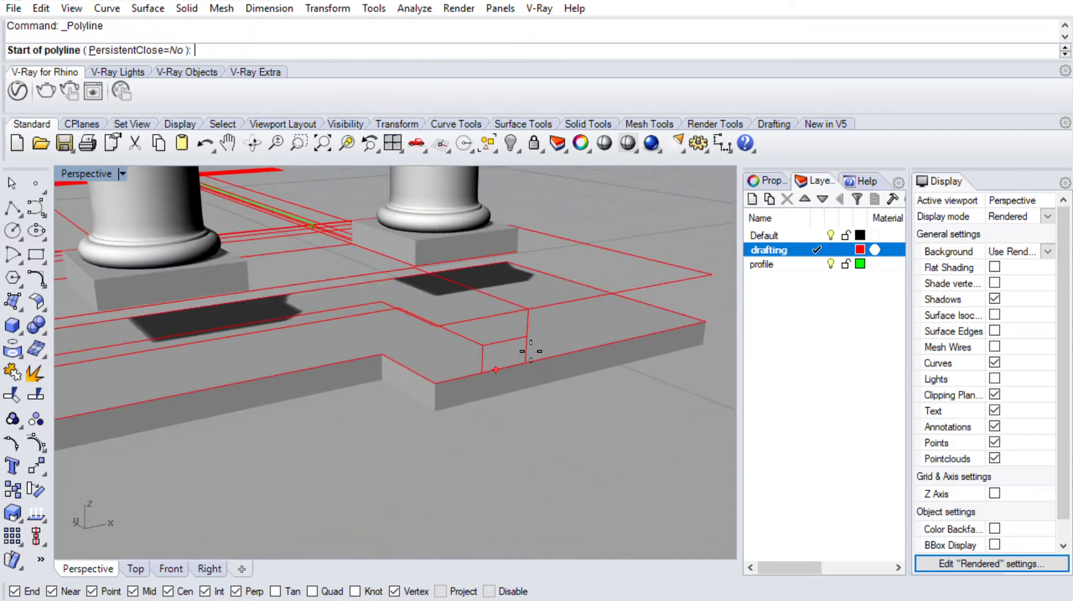
scroll(526, 358, "up", 3)
key("Escape")
left_click(489, 345)
key("Escape")
scroll(489, 337, "down", 2)
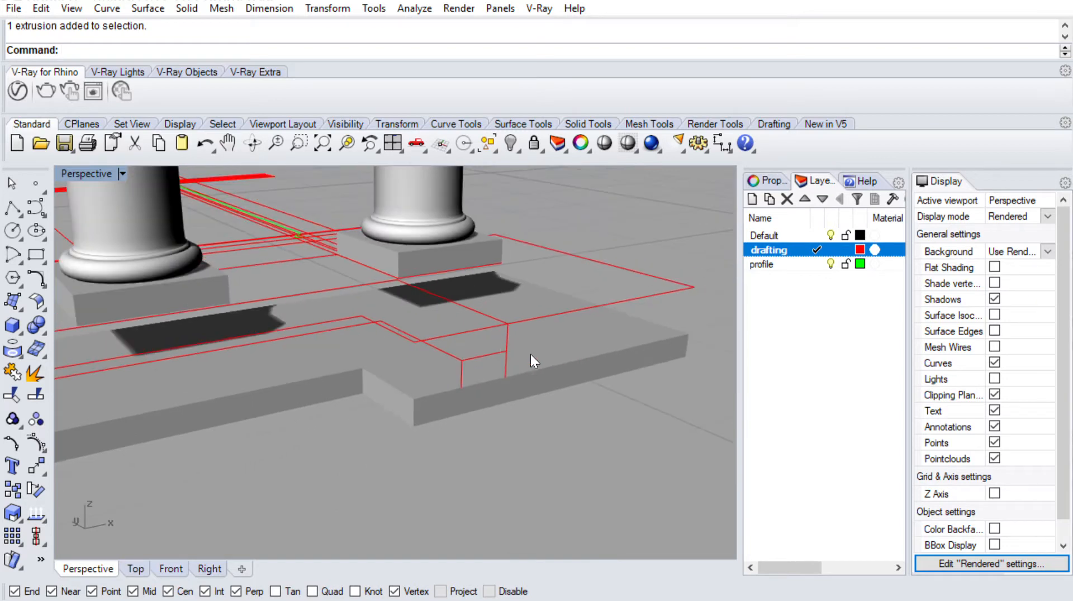
Delete the outer step outline and undo the deletion
scroll(561, 371, "up", 6)
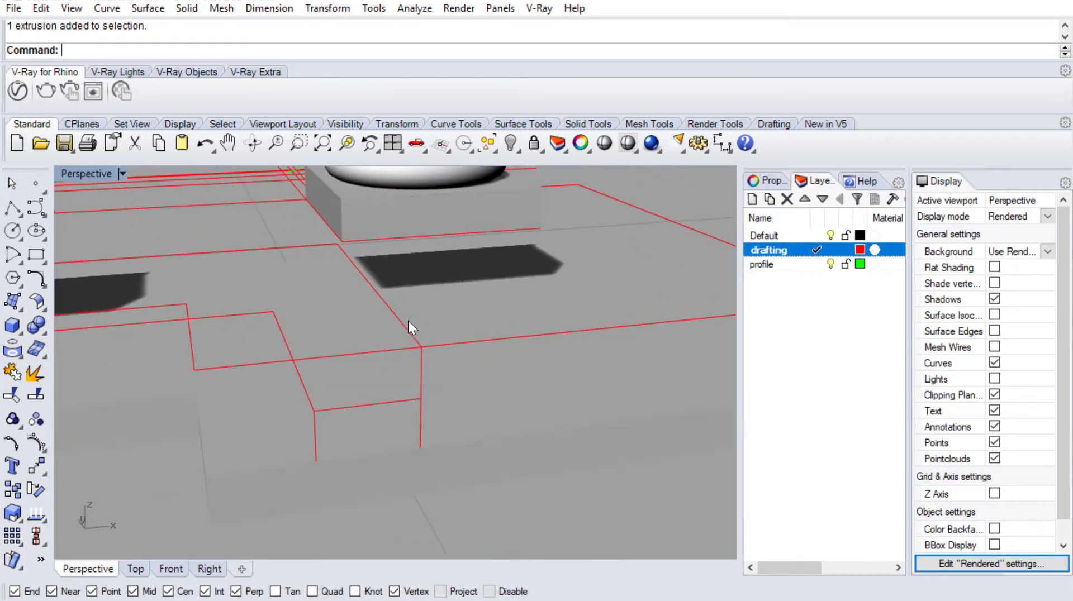
left_click(360, 338)
scroll(411, 323, "down", 3)
key("Delete")
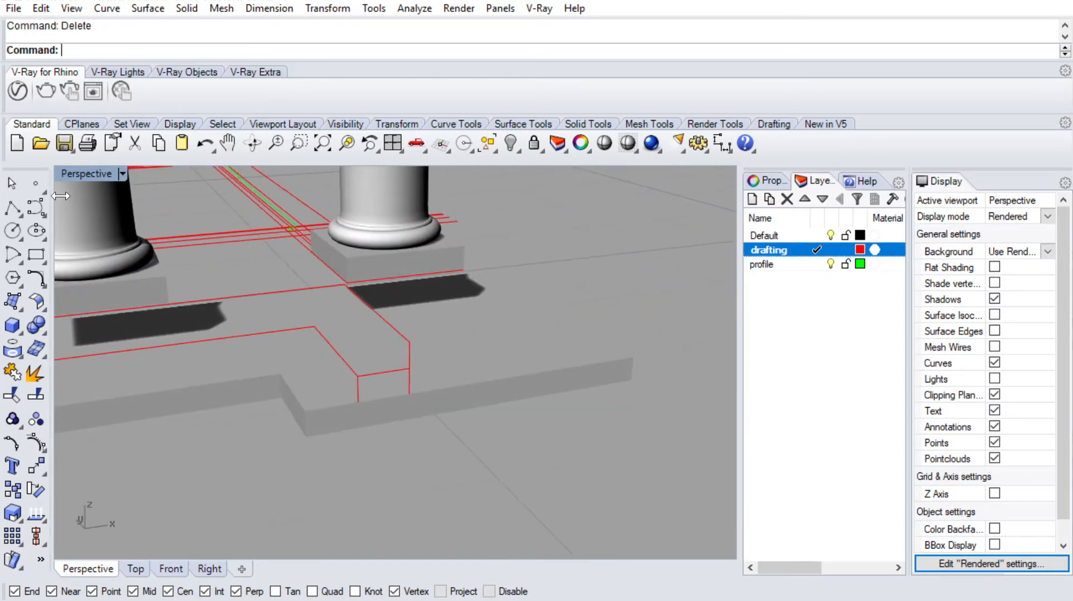
key("ctrl+z")
scroll(447, 314, "down", 2)
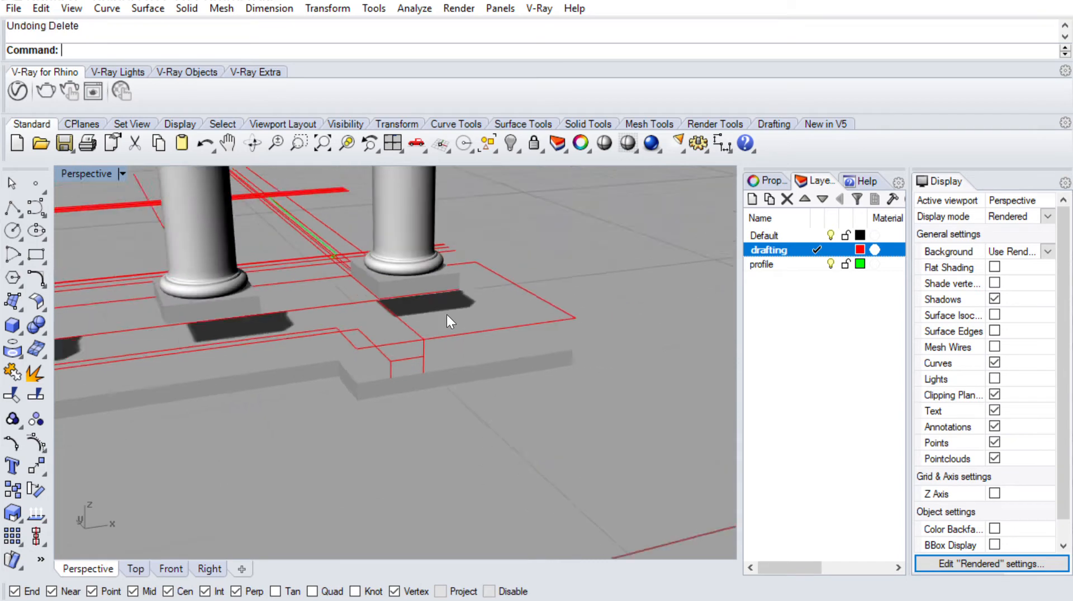
Examine the step outlines along the colonnade and the new connecting lines at the projecting corner
left_click(416, 341)
key("Escape")
scroll(421, 317, "down", 5)
right_click_drag(421, 317, 441, 329)
scroll(189, 354, "up", 2)
right_click_drag(189, 354, 268, 311)
scroll(240, 346, "up", 2)
right_click_drag(668, 344, 595, 323)
scroll(436, 304, "down", 5)
right_click_drag(311, 310, 328, 320)
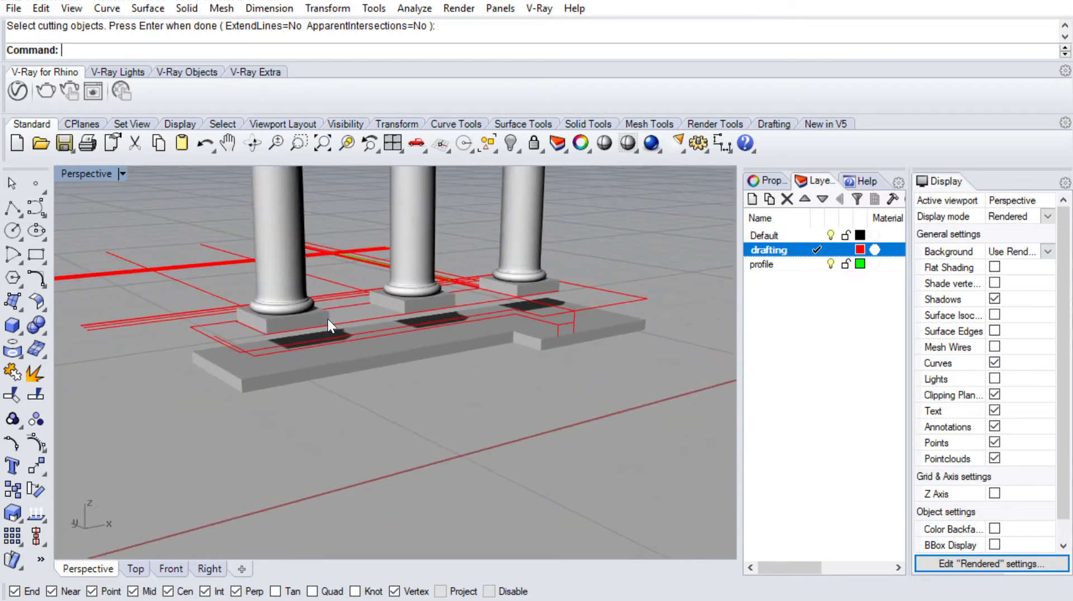
scroll(655, 304, "up", 5)
scroll(413, 327, "down", 5)
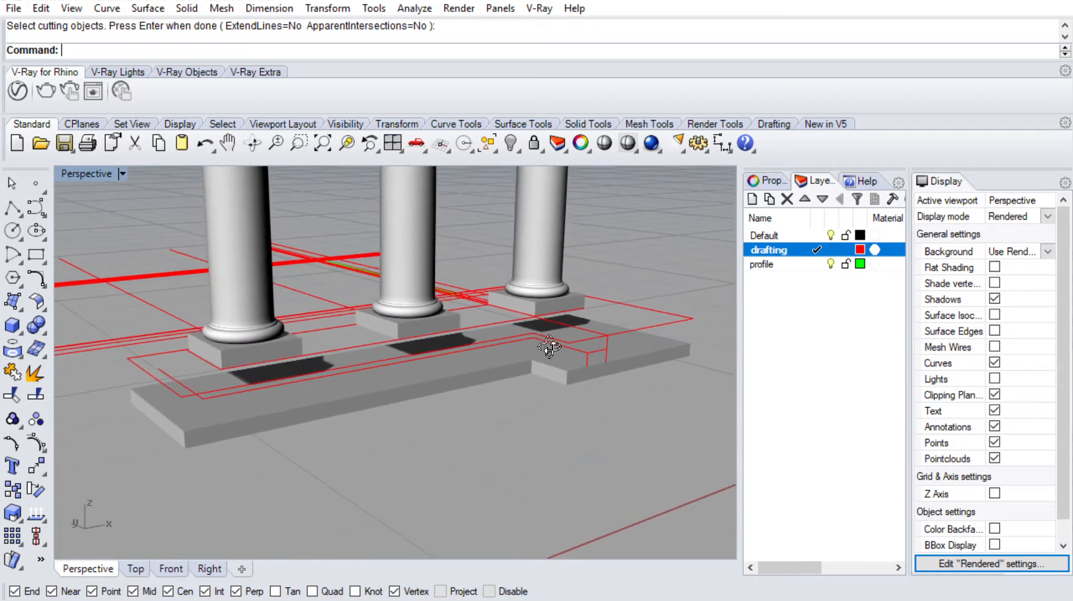
scroll(608, 329, "up", 5)
right_click_drag(609, 329, 497, 365, "shift")
scroll(474, 340, "up", 3)
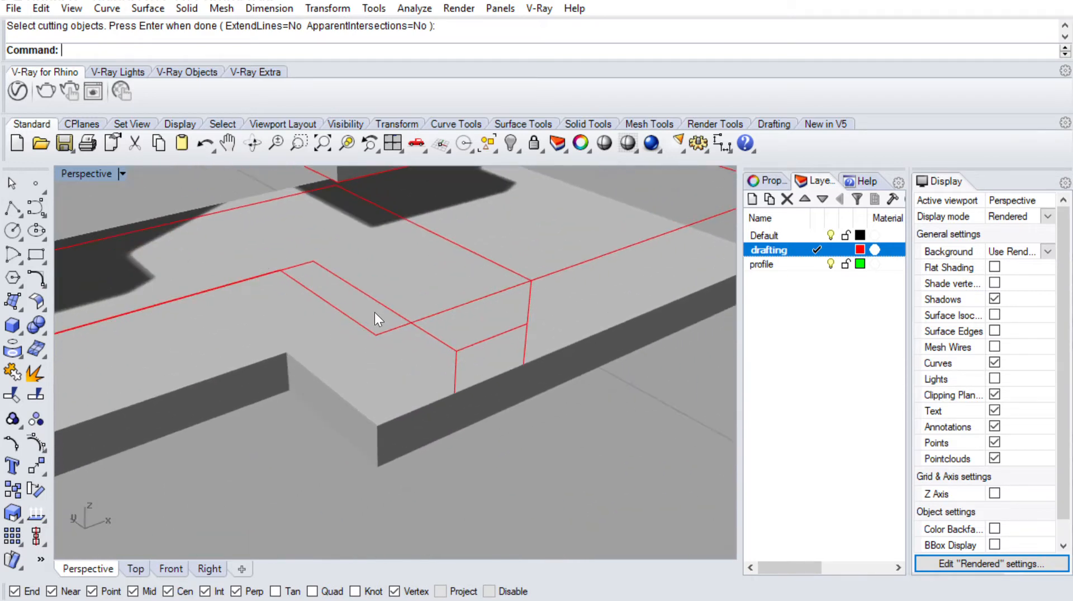
scroll(377, 312, "down", 3)
left_click(12, 322)
scroll(476, 334, "up", 3)
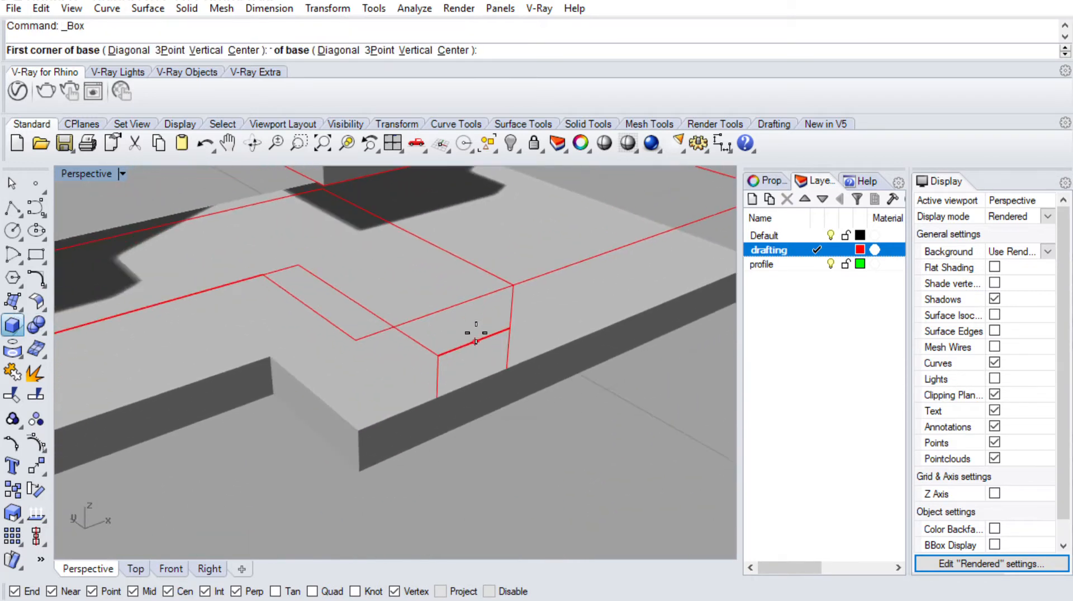
left_click(439, 355)
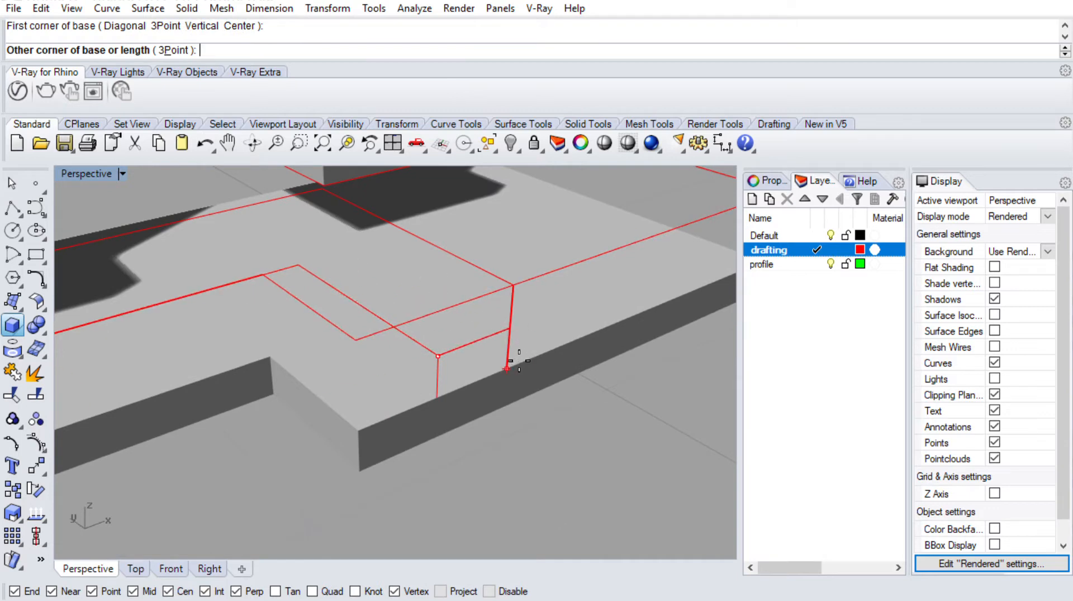
key("Escape")
Draw a box from the middle step outline's inner corner to the connecting line's far end, rising to the plinth-base outline's level
right_click(341, 277)
left_click(297, 265)
left_click(533, 326)
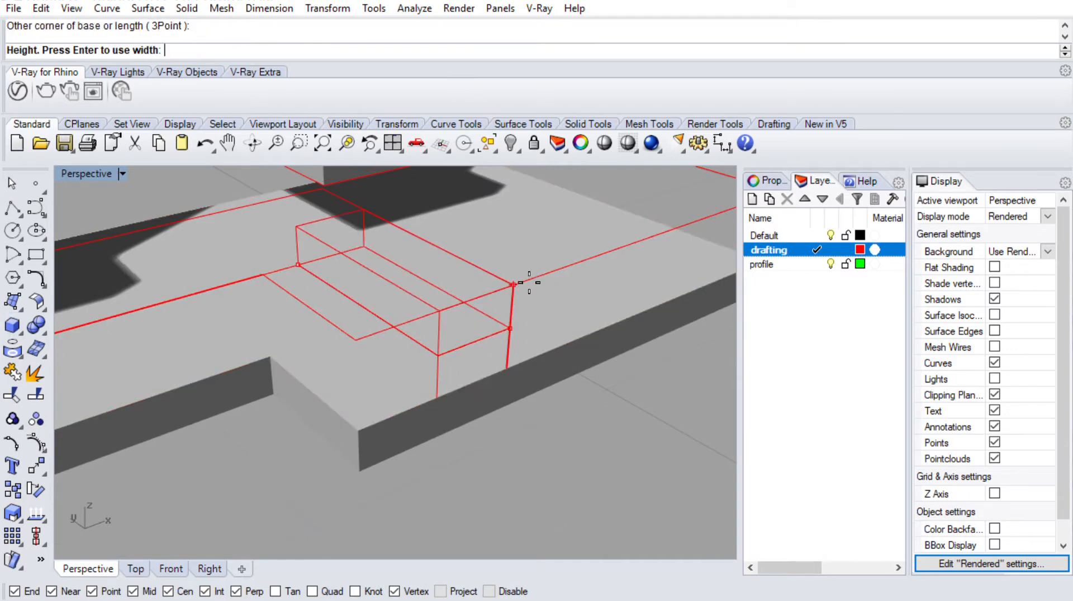
left_click(505, 313)
Move the box down by its own height, using its top and bottom corners as reference points
left_click(486, 305)
type("m")
key("Return")
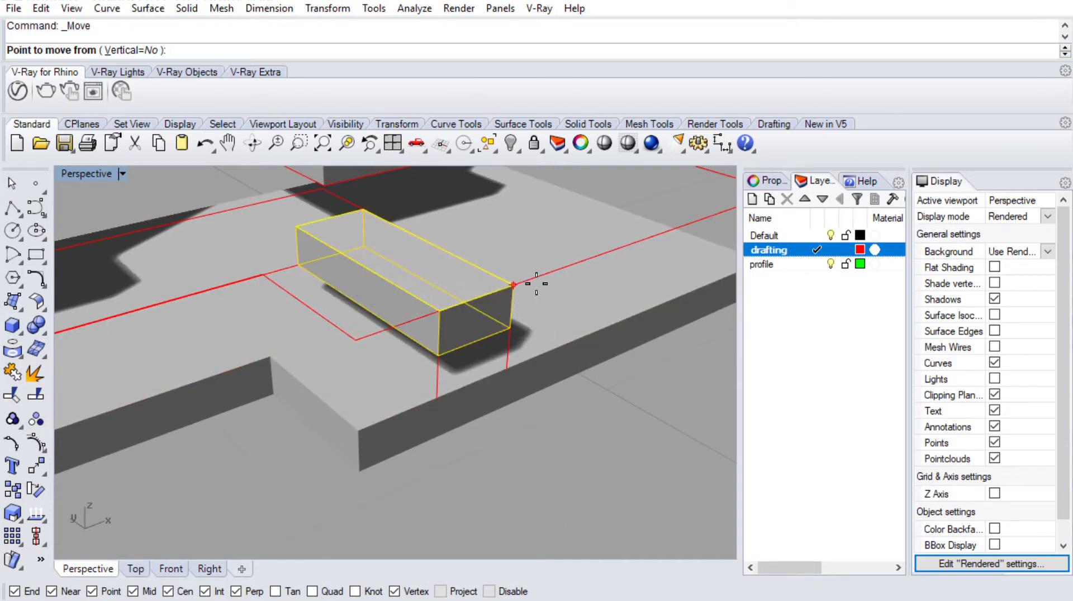
left_click(513, 286)
left_click(509, 328)
Stretch the box in one direction with Scale1D until its inner end lines up with the plinth-base outline's corner
right_click_drag(511, 321, 494, 347)
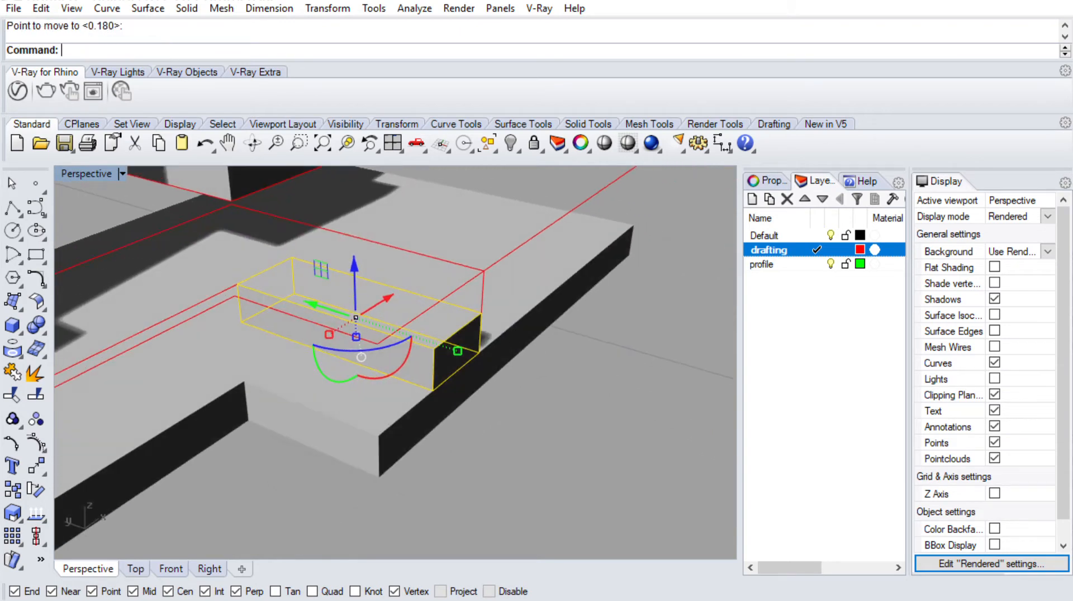
key("Return")
right_click_drag(569, 374, 499, 393)
left_click(541, 352)
left_click(352, 288)
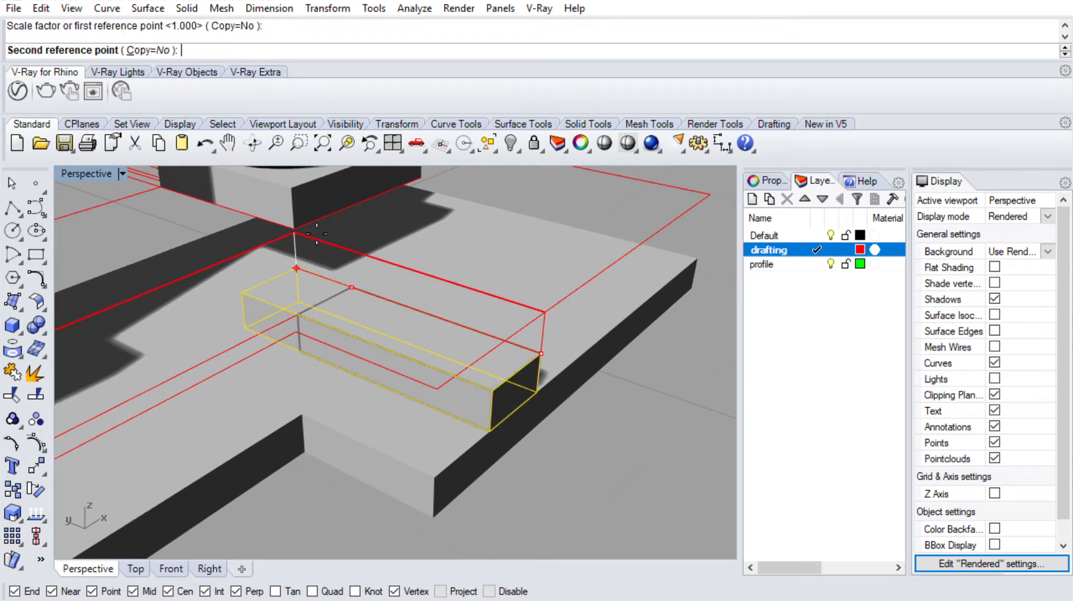
left_click(313, 230)
scroll(437, 281, "down", 3)
Copy the box sideways by its own width so the copy sits directly beside the original
type("opy")
key("Return")
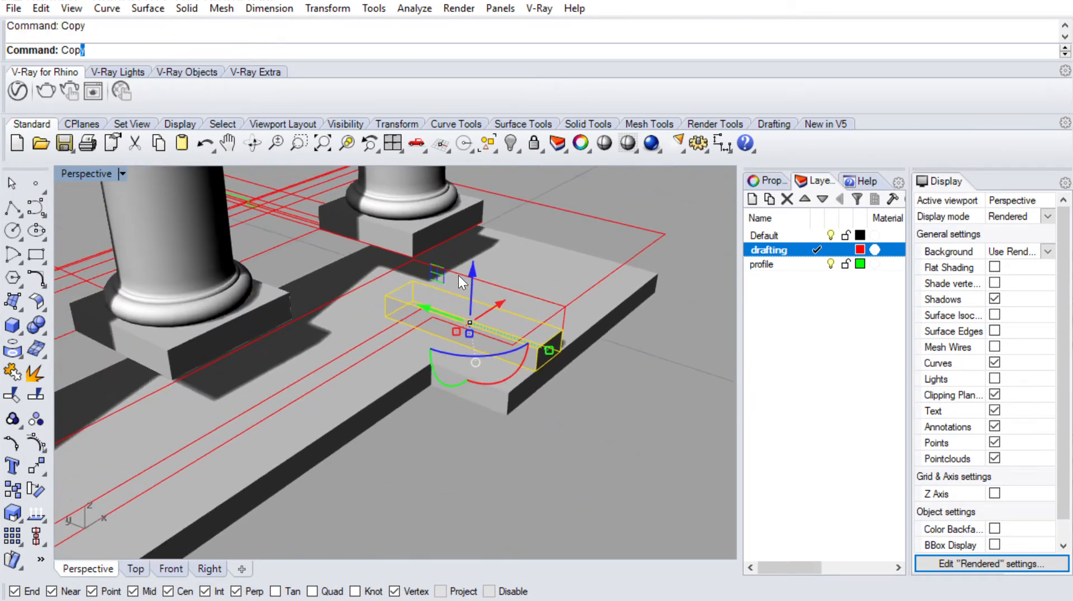
scroll(430, 273, "up", 3)
left_click(414, 271)
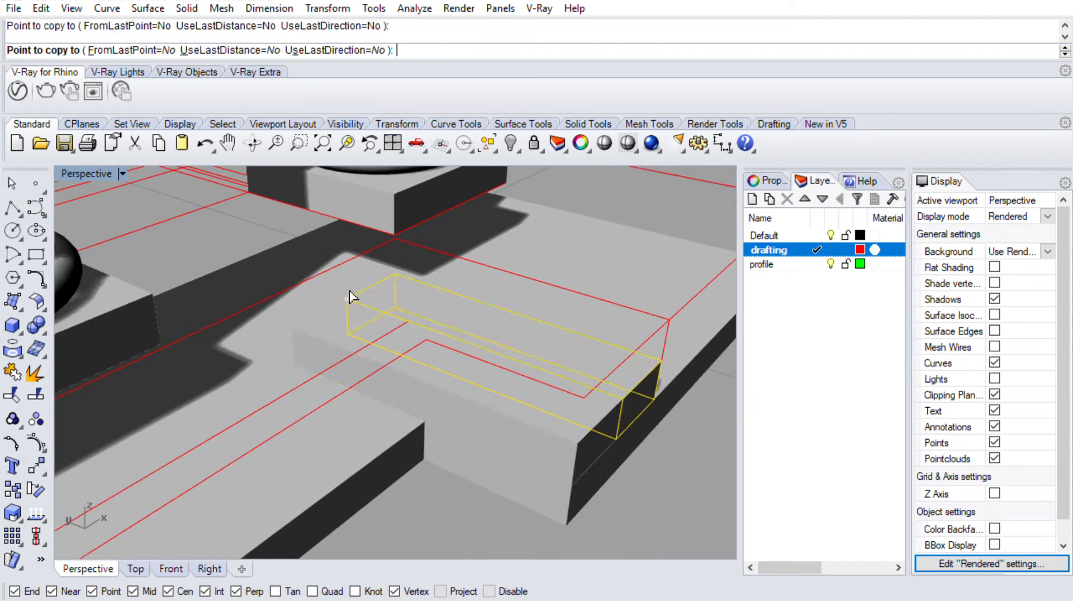
left_click(349, 300)
key("Return")
Shorten the copied box with Scale1D so it ends at the middle step outline's inner corner
type("Sc")
key("Return")
left_click(347, 299)
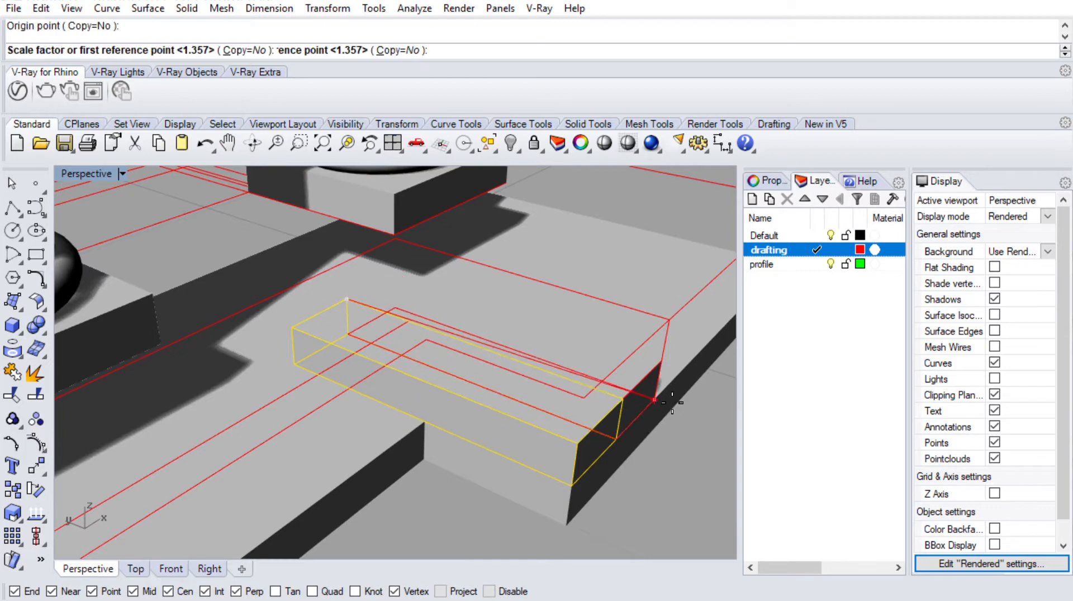
left_click(623, 398)
left_click(407, 311)
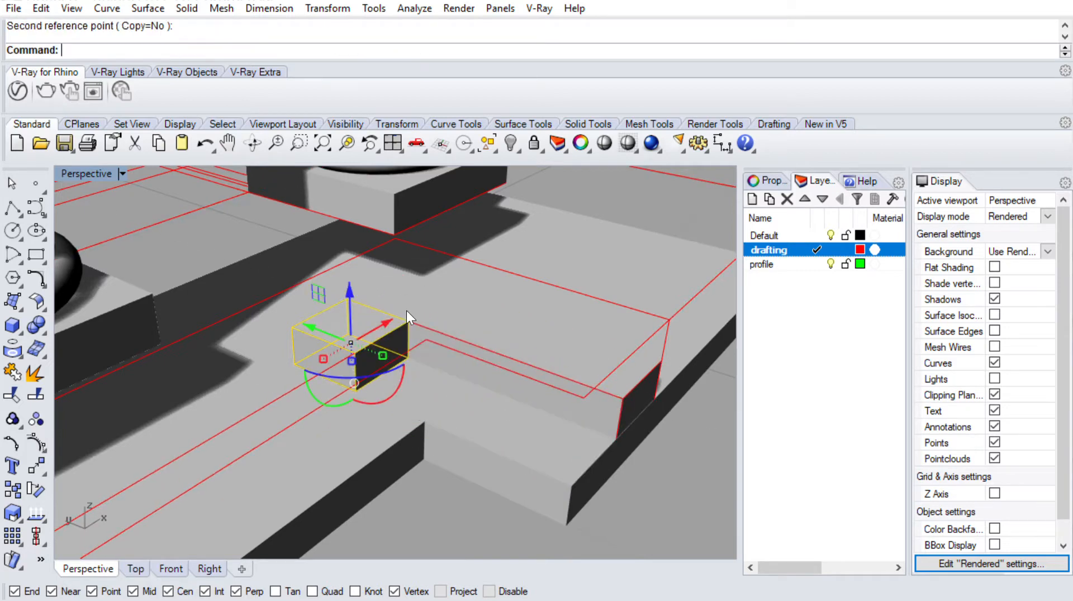
Stretch the shortened box along the colonnade with Scale1D to the middle step outline's far front corner
left_click(408, 322)
left_click(355, 353)
scroll(357, 353, "down", 10)
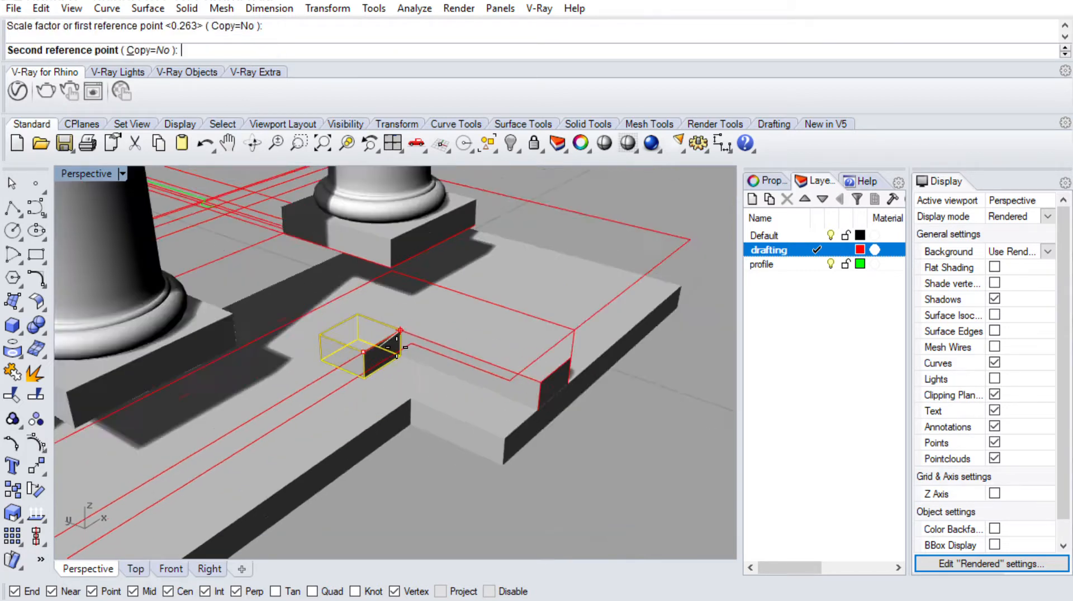
right_click_drag(246, 374, 318, 356, "shift")
scroll(241, 431, "up", 2)
left_click(209, 463)
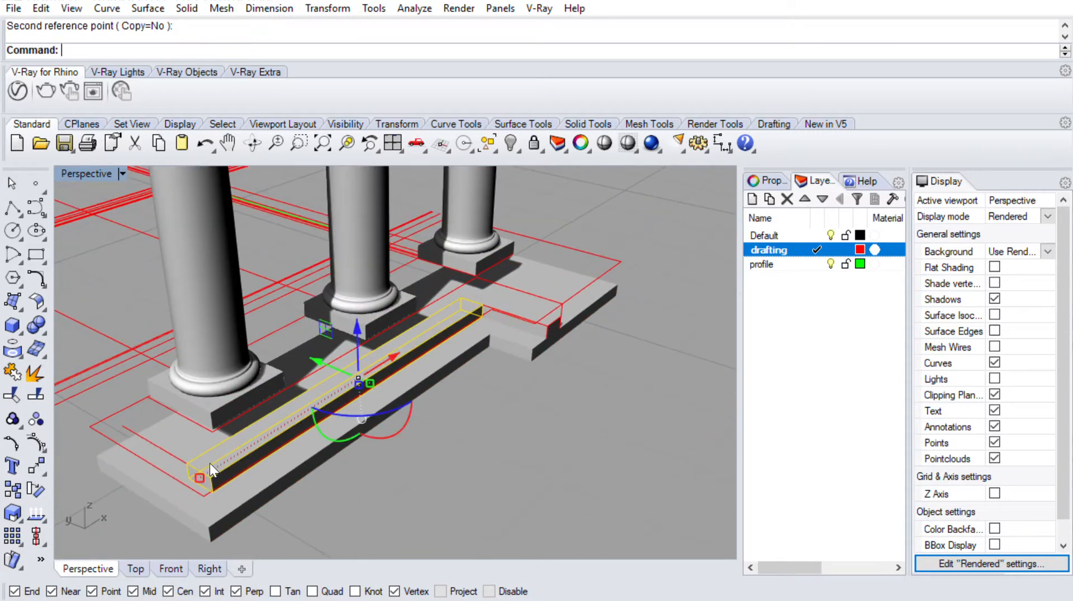
Copy the long step box back towards the columns by its own width
scroll(309, 450, "up", 3)
type("Copy")
key("Return")
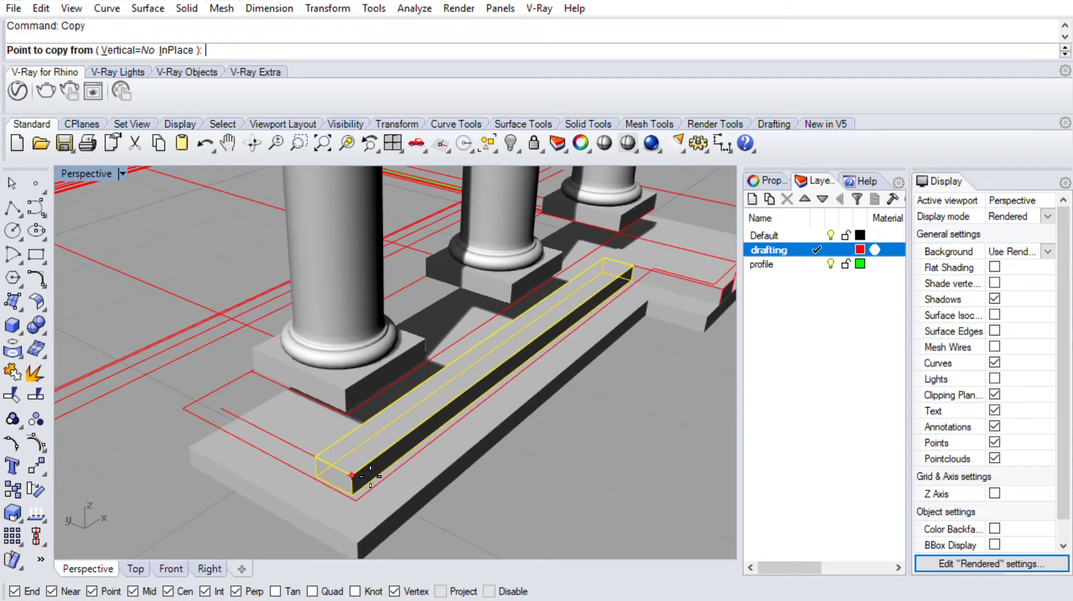
left_click(355, 477)
left_click(317, 457)
right_click(316, 451)
Shorten the copied long box with Scale1D so it ends at the first plinth's front corner
left_click(311, 426)
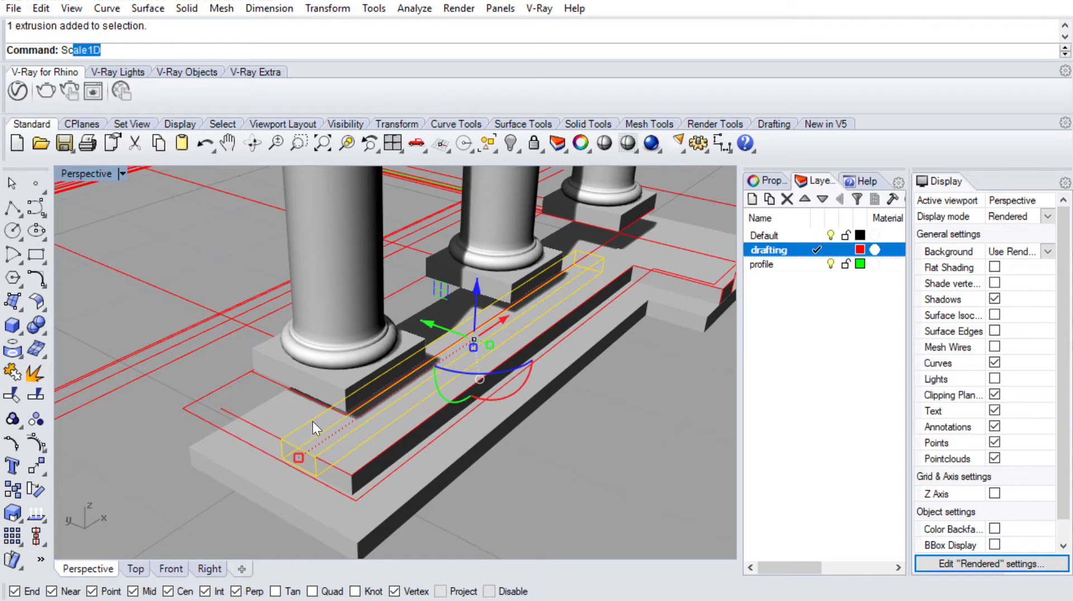
left_click(330, 444)
left_click(605, 258)
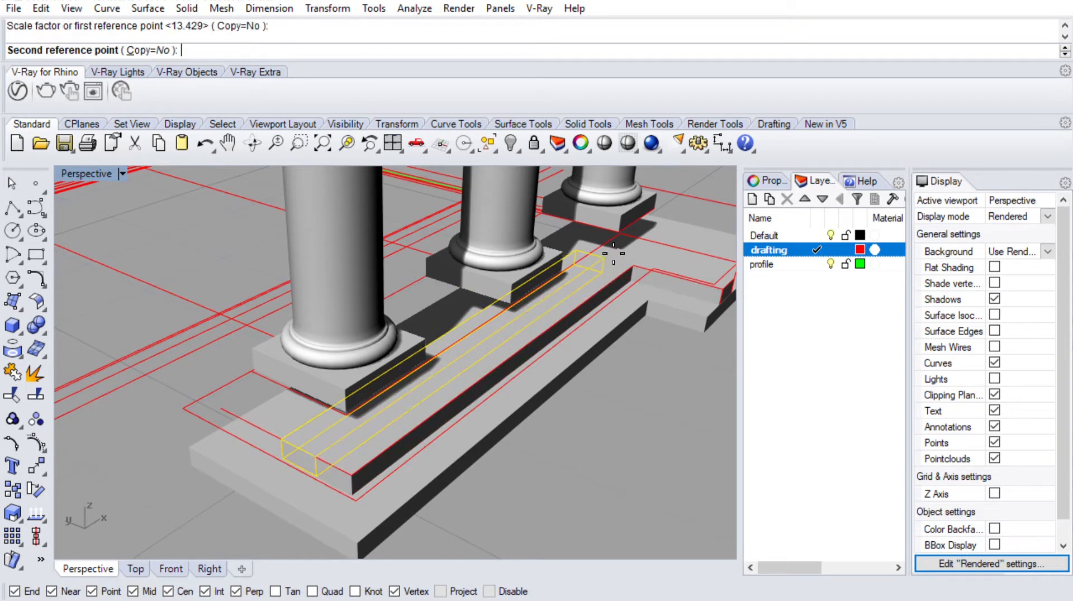
left_click(366, 413)
right_click(364, 428)
scroll(324, 434, "up", 7)
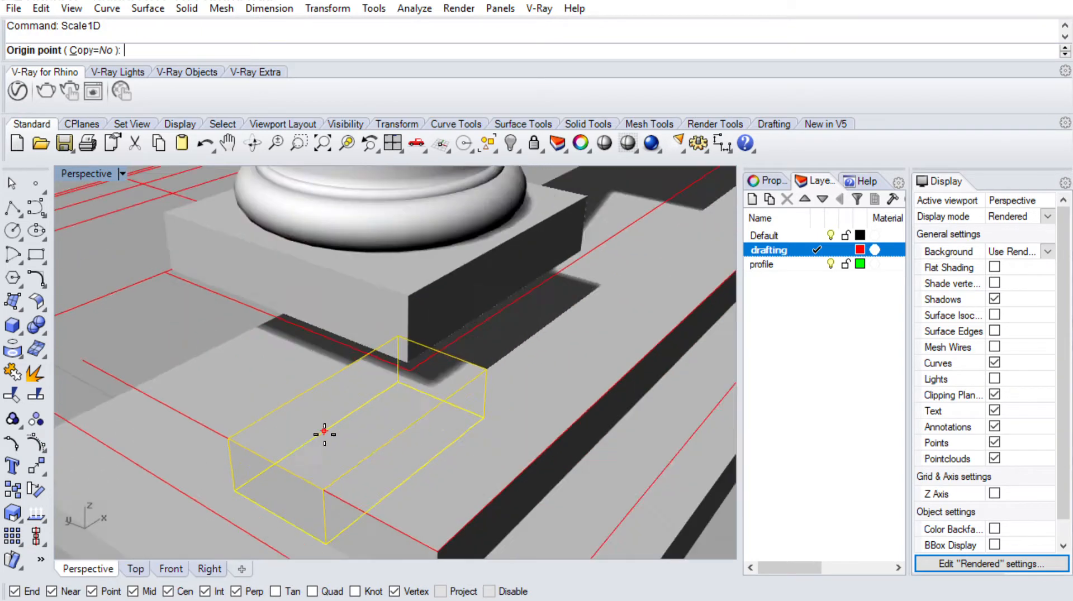
right_click_drag(324, 434, 323, 414)
key("Escape")
scroll(296, 391, "down", 6)
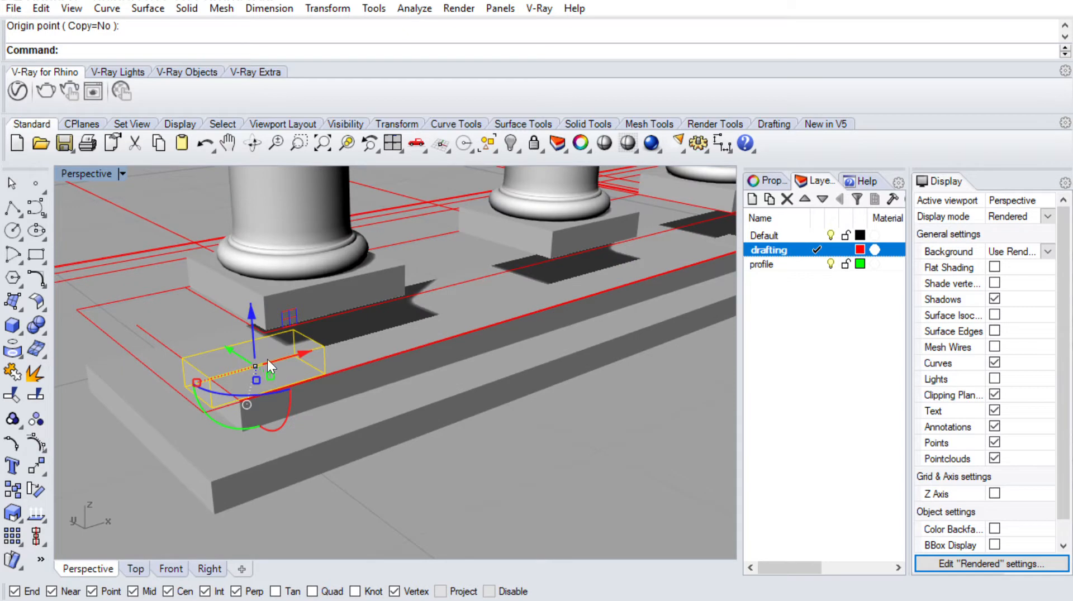
Narrow the short corner box with Scale1D and stretch it back along the platform's short end beside the first plinth
left_click(201, 358)
left_click(311, 330)
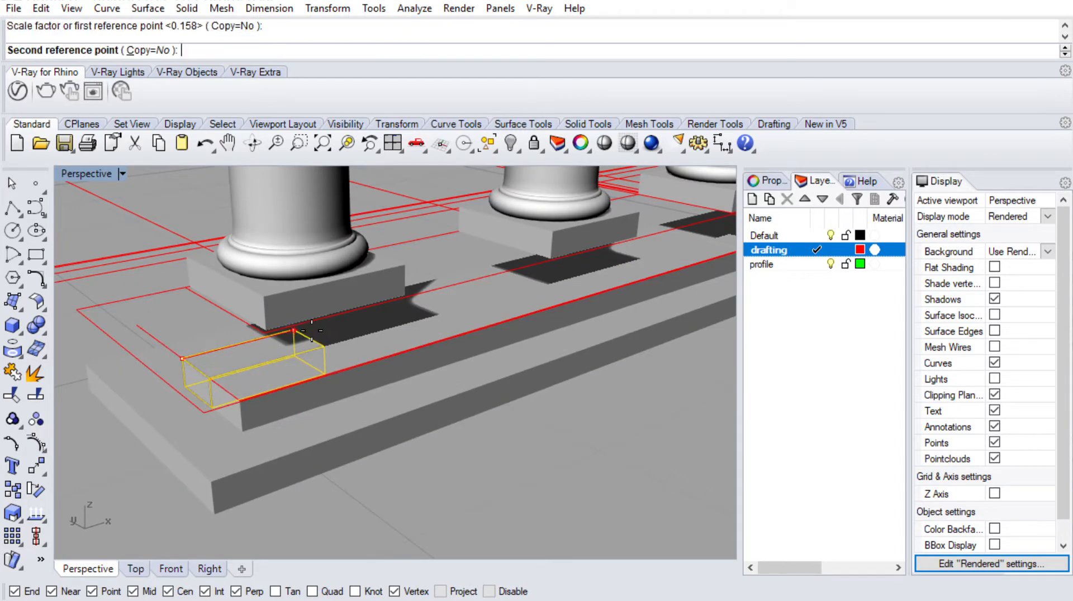
right_click(274, 342)
left_click(267, 366)
left_click(237, 344)
Examine the plinth-base outline and the step outlines around the platform
right_click_drag(355, 407, 540, 514, "shift")
left_click(357, 392)
right_click_drag(357, 391, 325, 367)
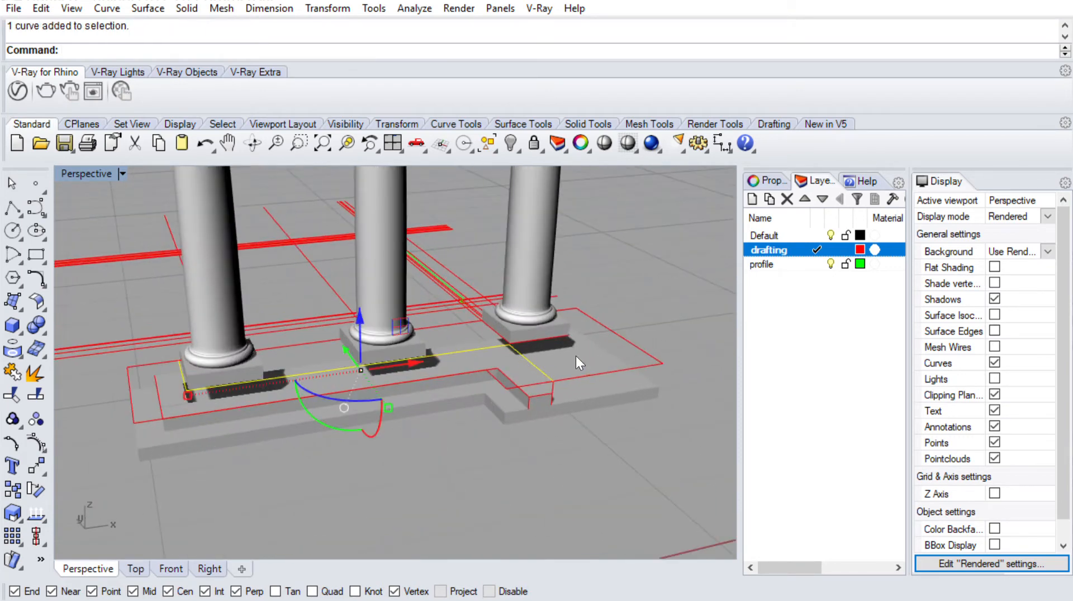
left_click(639, 350)
left_click(656, 344)
right_click_drag(624, 350, 635, 348)
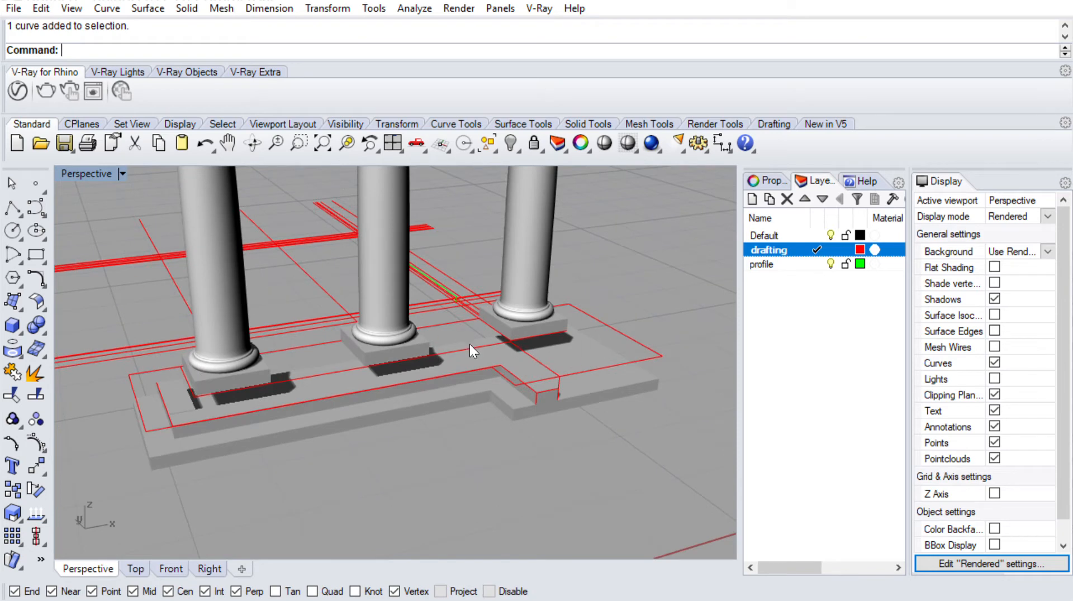
Trim away the front part of the outer step outline, using the plinth-base outline as the cutting curve
right_click_drag(217, 367, 196, 374)
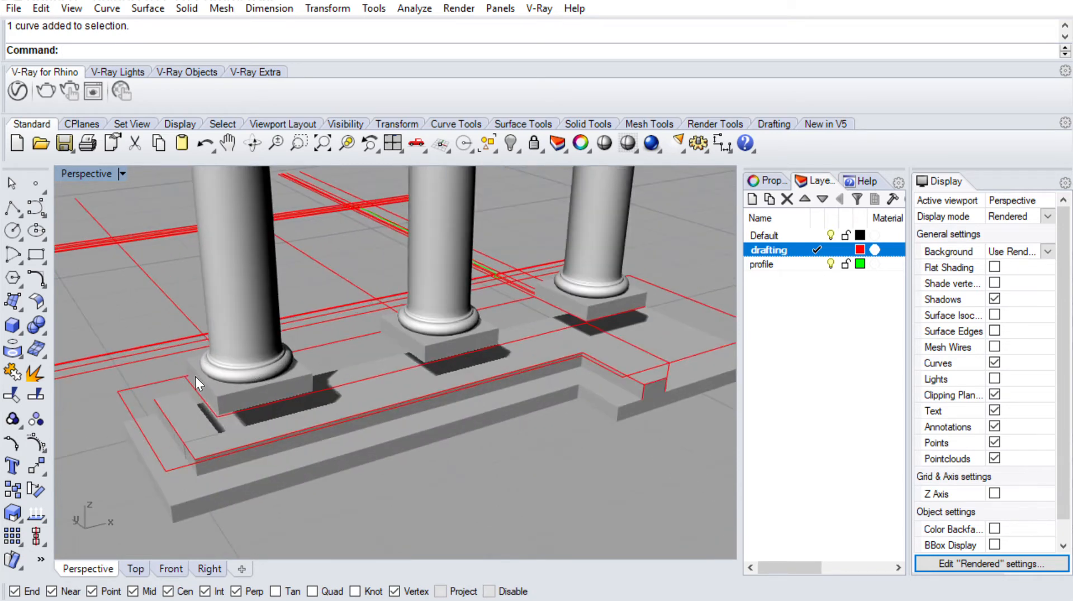
key("Return")
left_click(190, 374)
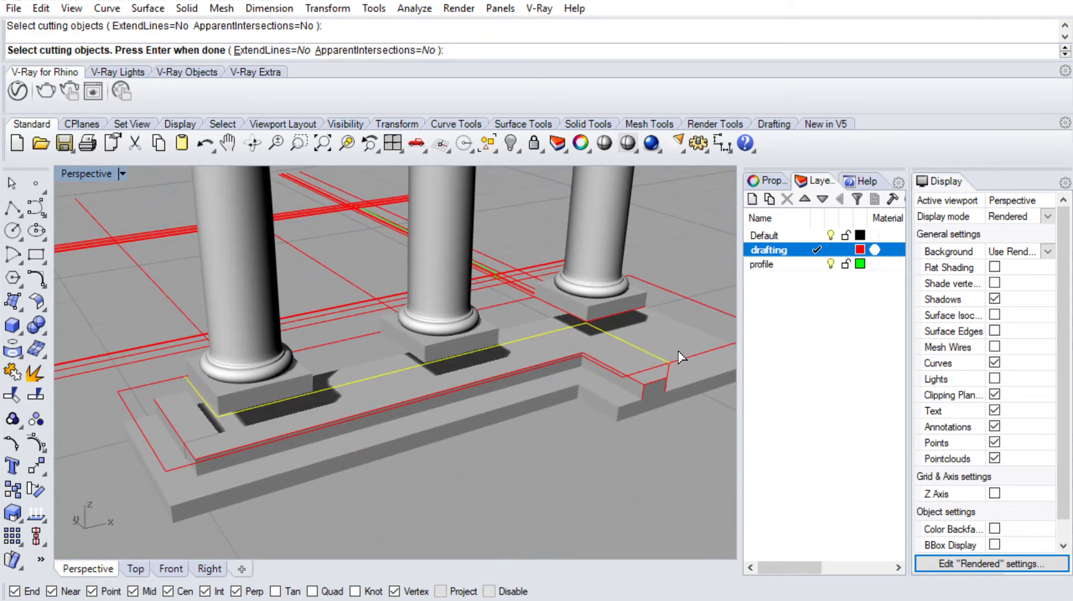
key("Return")
left_click(658, 356)
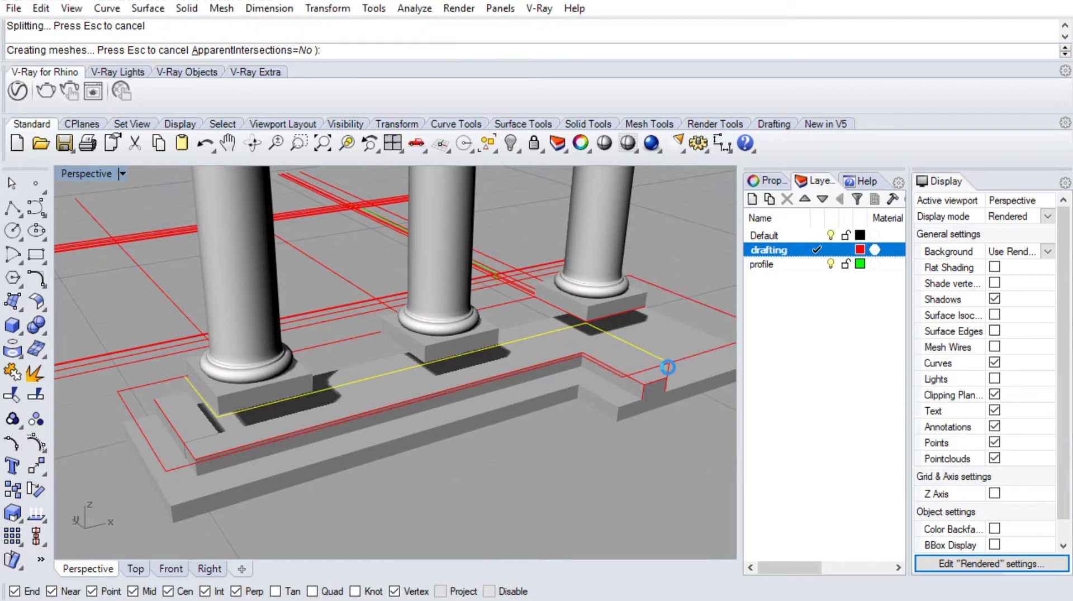
left_click(655, 354)
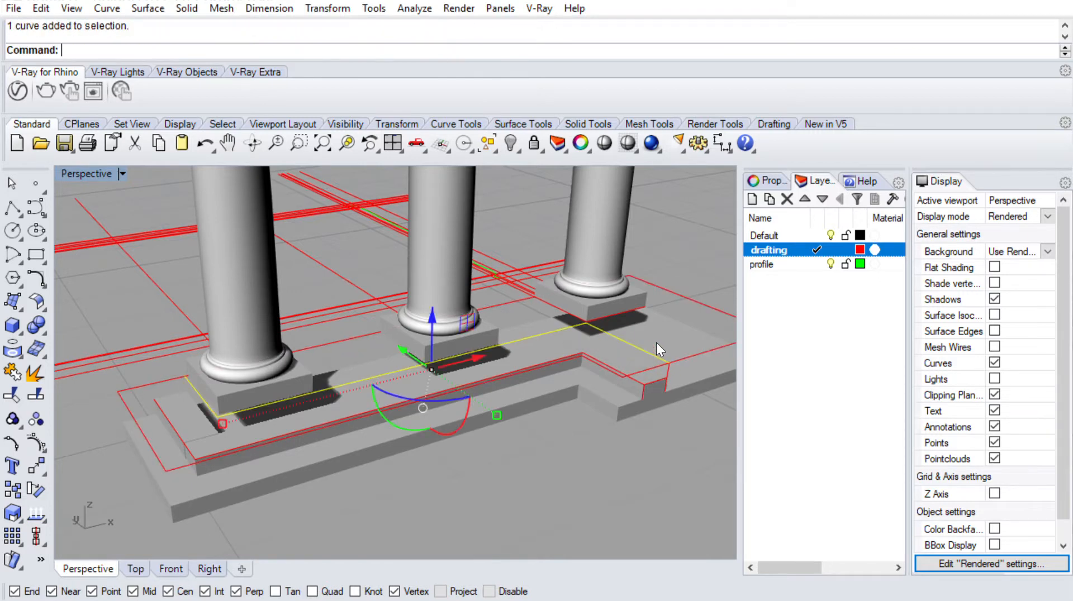
right_click_drag(612, 347, 551, 351, "shift")
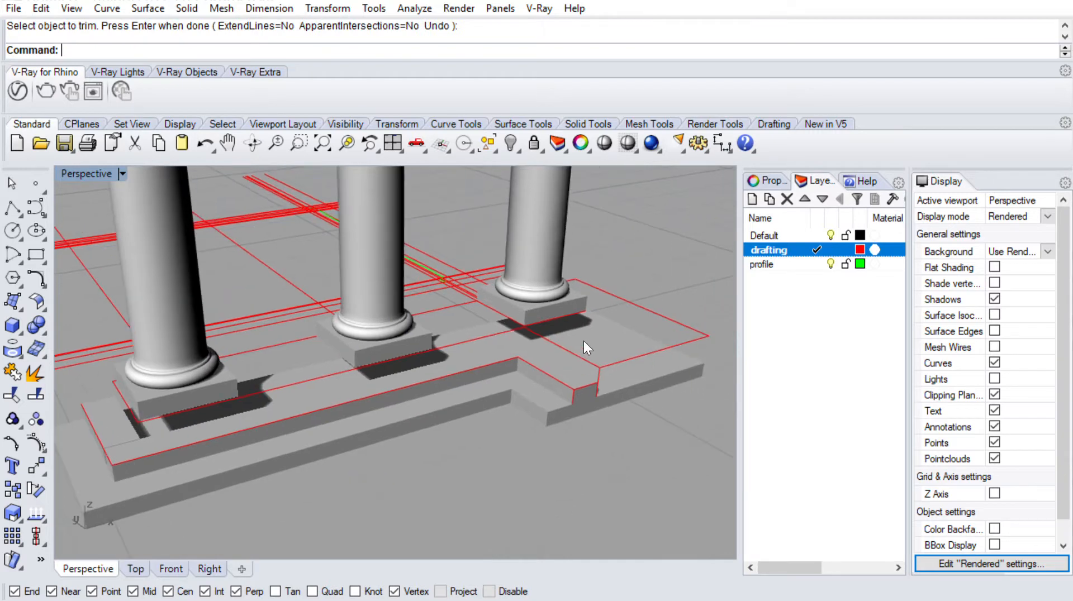
Join the remaining pieces of the trimmed step outline into one closed curve
left_click(582, 351)
left_click(642, 334, "shift")
left_click(691, 326, "shift")
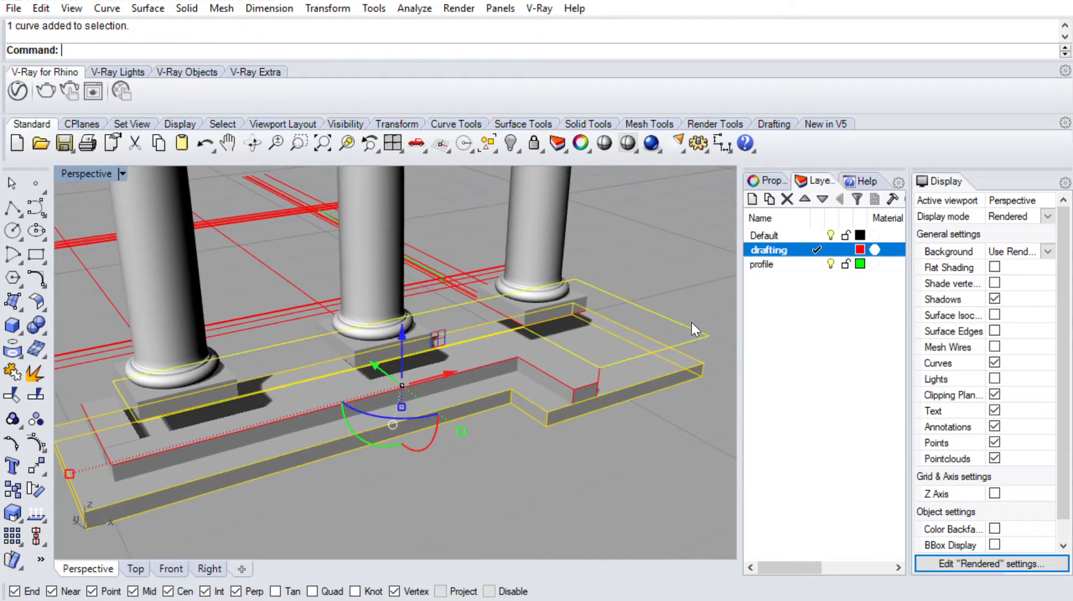
left_click(670, 363, "ctrl")
key("ctrl+j")
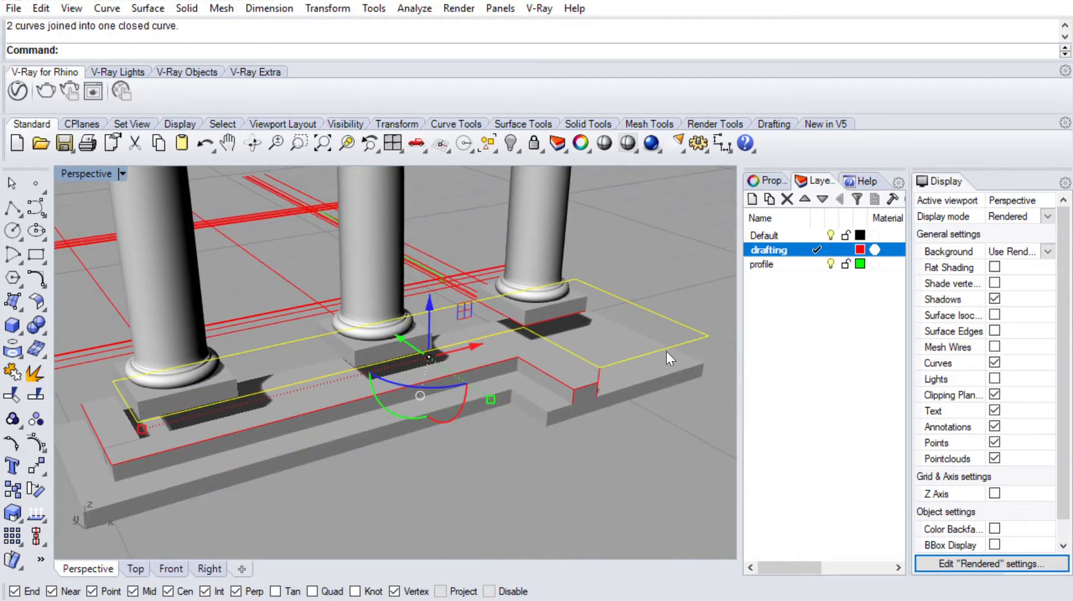
Extrude the closed step outline 0.18 into a solid slab
type("ExtrudeCrv")
key("Return")
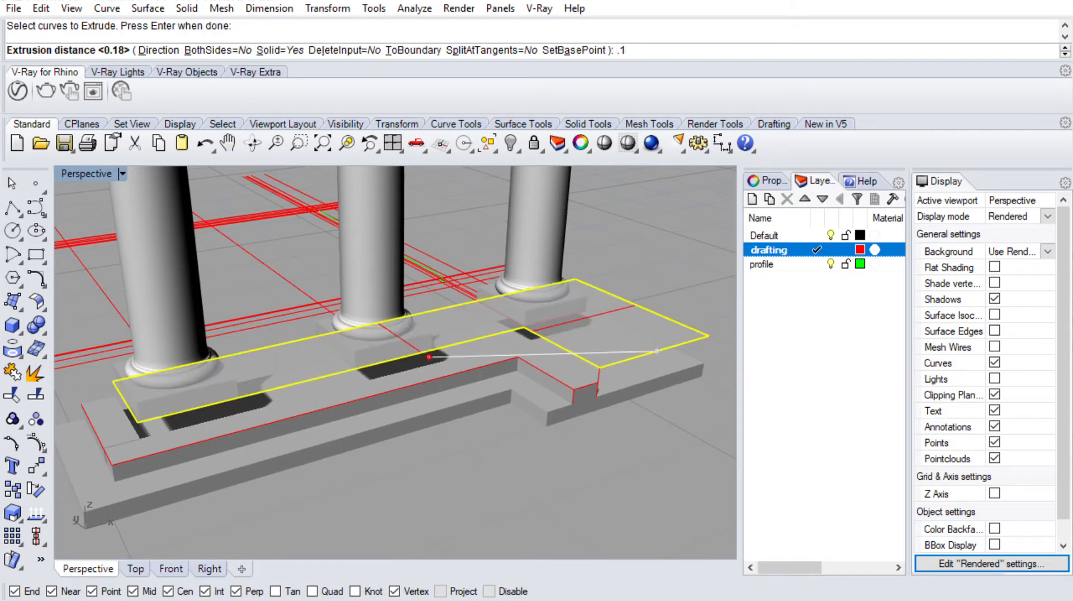
type(".18")
key("Return")
Move the extruded slab straight down by its 0.18 thickness, using its front corner as the reference
right_click_drag(652, 371, 616, 307)
scroll(658, 299, "up", 4)
left_click(662, 302)
scroll(615, 307, "up", 3)
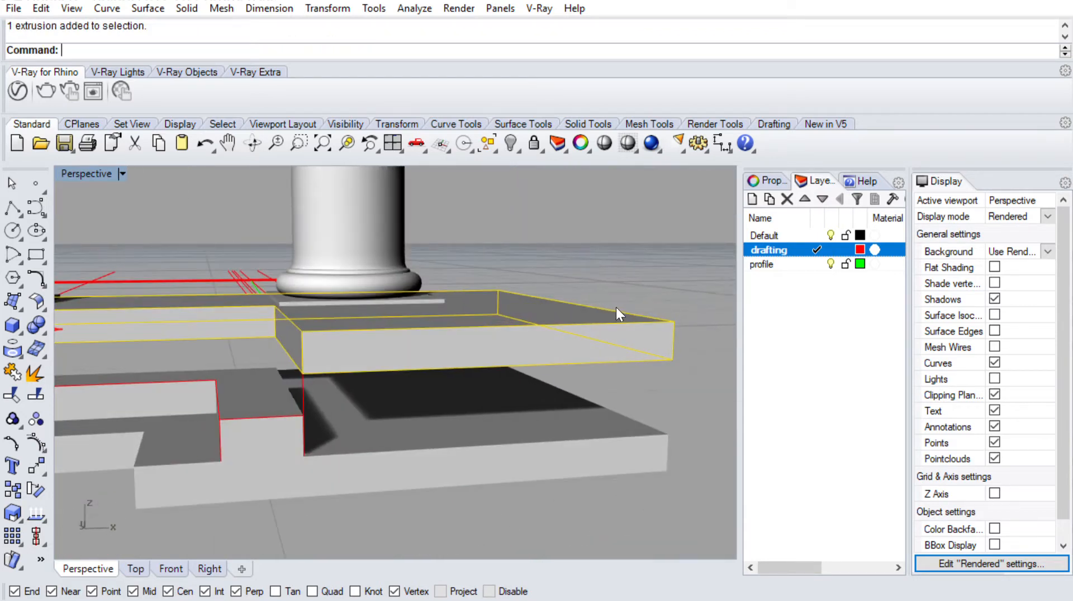
type("m")
key("Return")
left_click(690, 326)
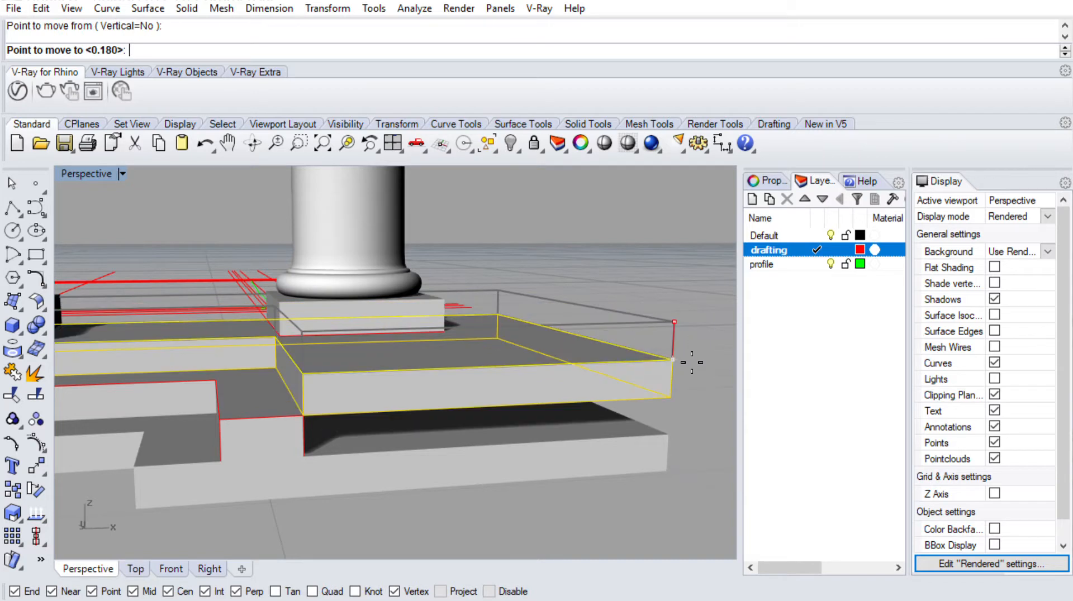
left_click(687, 360)
scroll(414, 356, "down", 3)
right_click_drag(414, 356, 578, 366)
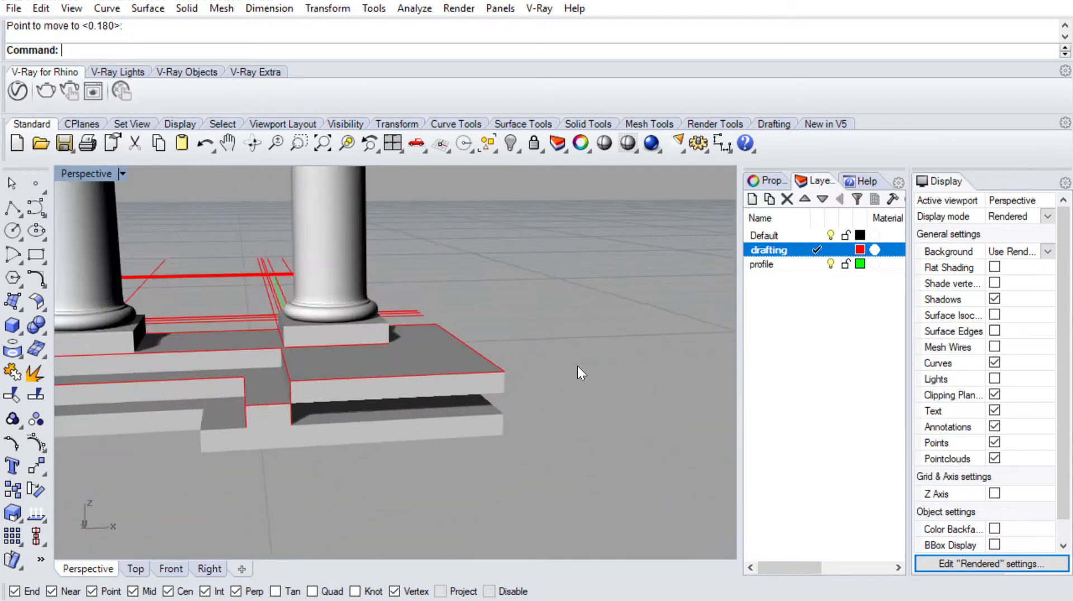
Try to stretch the lowered slab down to the step below with Scale1D, working from its front corner
scroll(359, 382, "up", 3)
right_click_drag(359, 381, 452, 353)
left_click(451, 353)
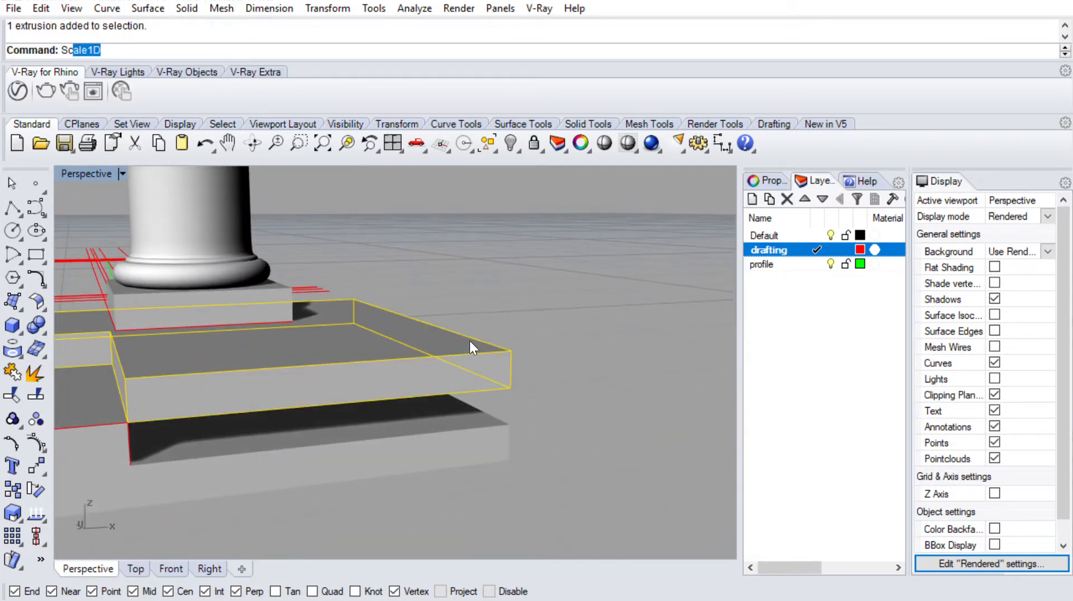
key("Return")
left_click(513, 351)
left_click(512, 388)
left_click(513, 422)
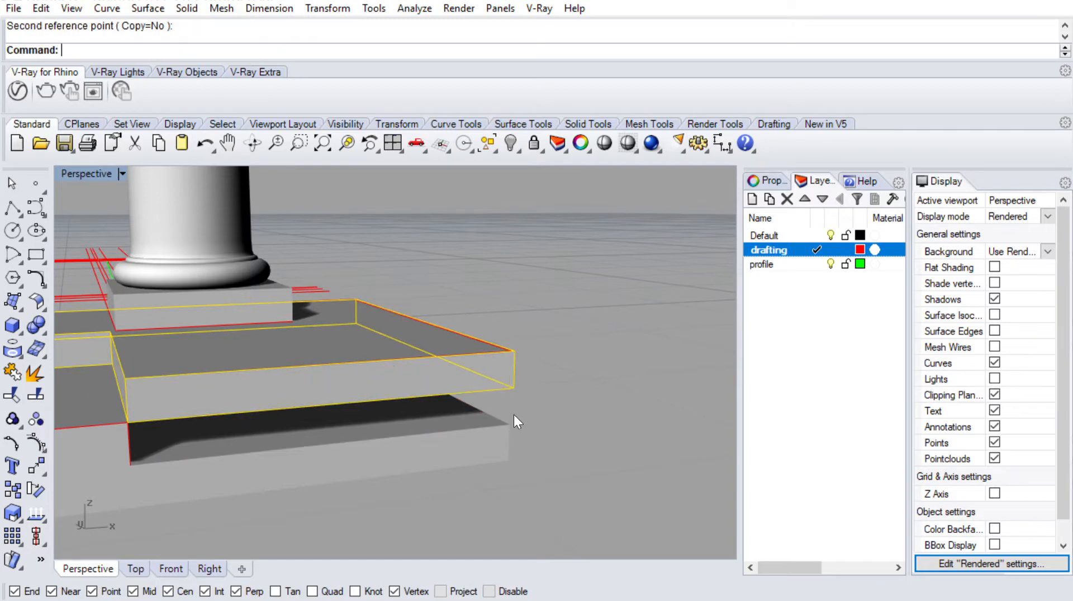
left_click(509, 364)
key("Return")
left_click(525, 352)
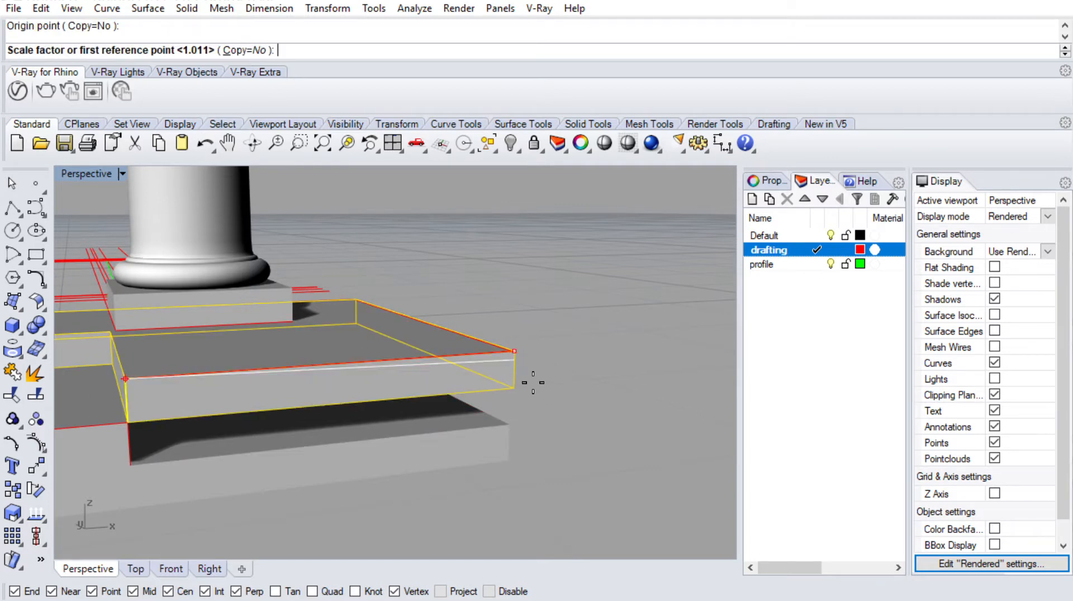
left_click(529, 390)
left_click(554, 420)
right_click_drag(554, 420, 463, 374)
Delete the stretched slab and extrude its closed outline as a solid down to the top corner of the step below
left_click(417, 406)
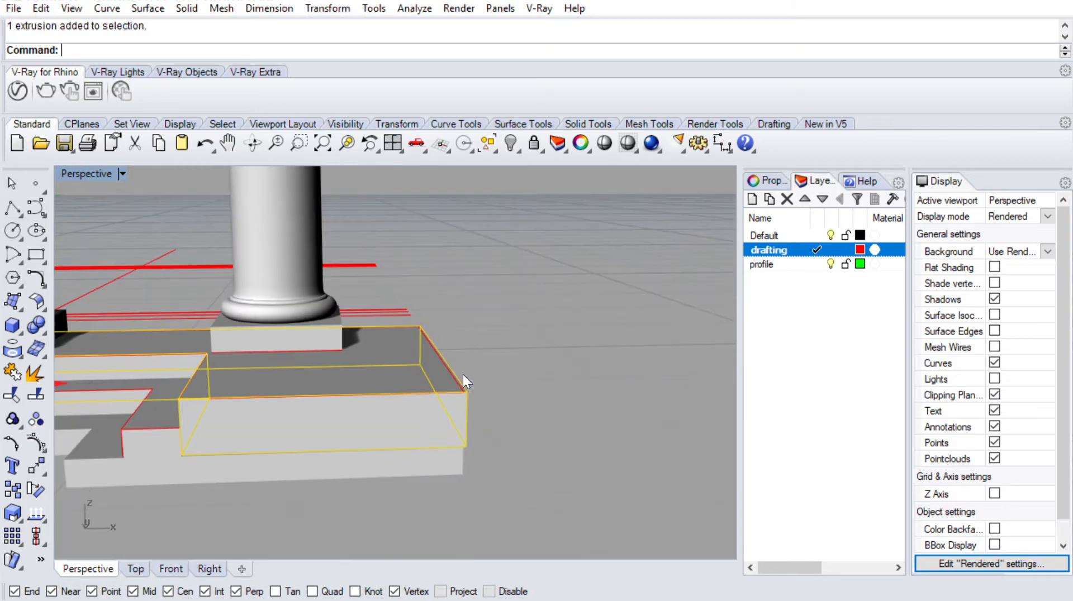
key("Delete")
left_click(452, 386)
type("ExtrudeCrv")
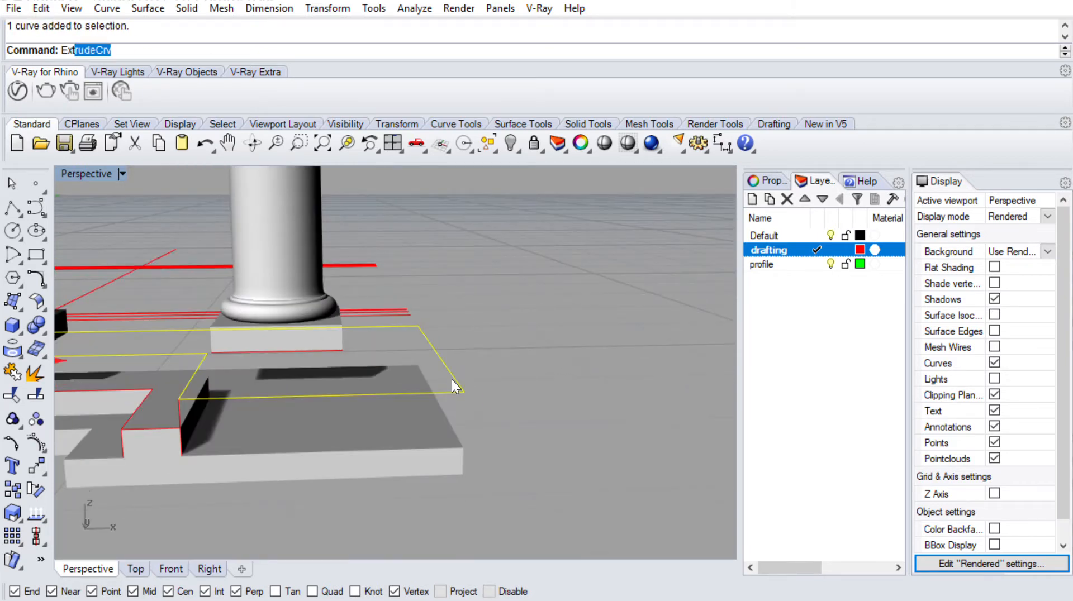
key("Return")
scroll(483, 479, "up", 3)
left_click(510, 443)
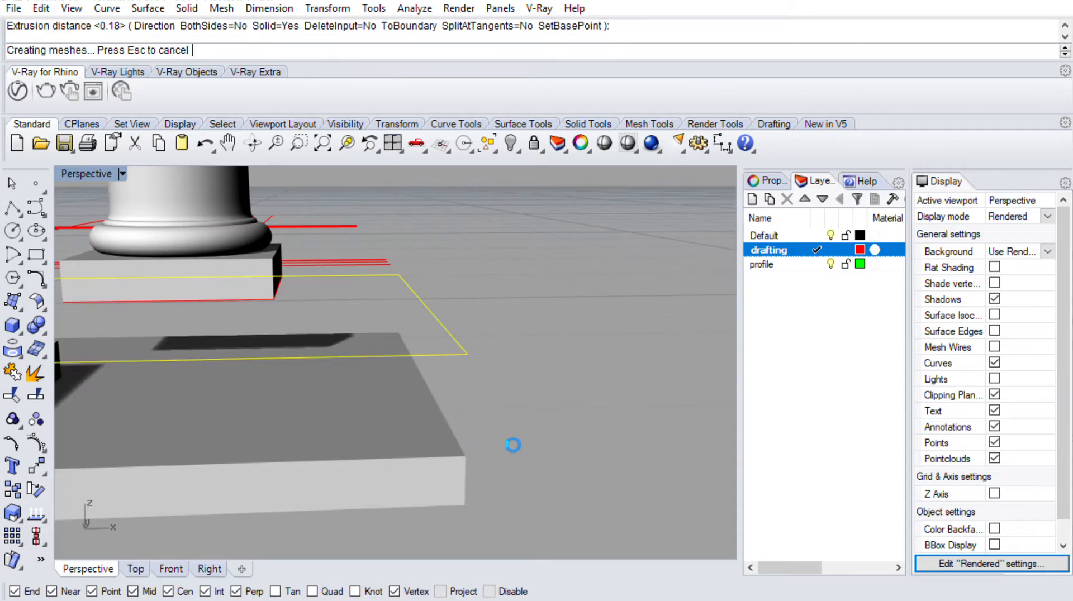
right_click_drag(510, 443, 492, 335)
scroll(478, 377, "down", 6)
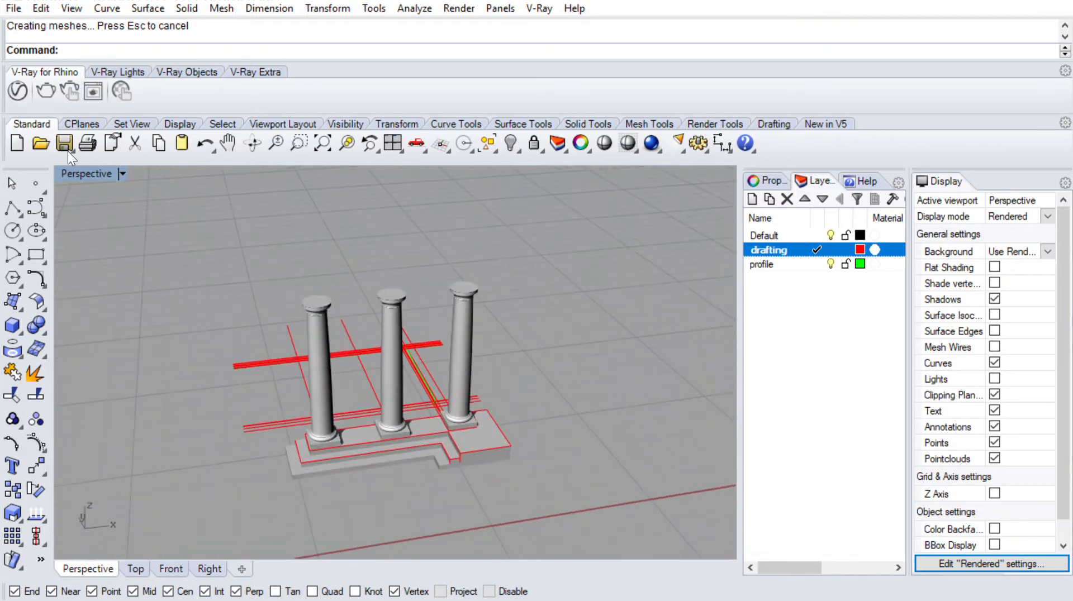
Examine the entablature section and cornice at the top of the reference drawing in the maximized Top view
double_click(70, 168)
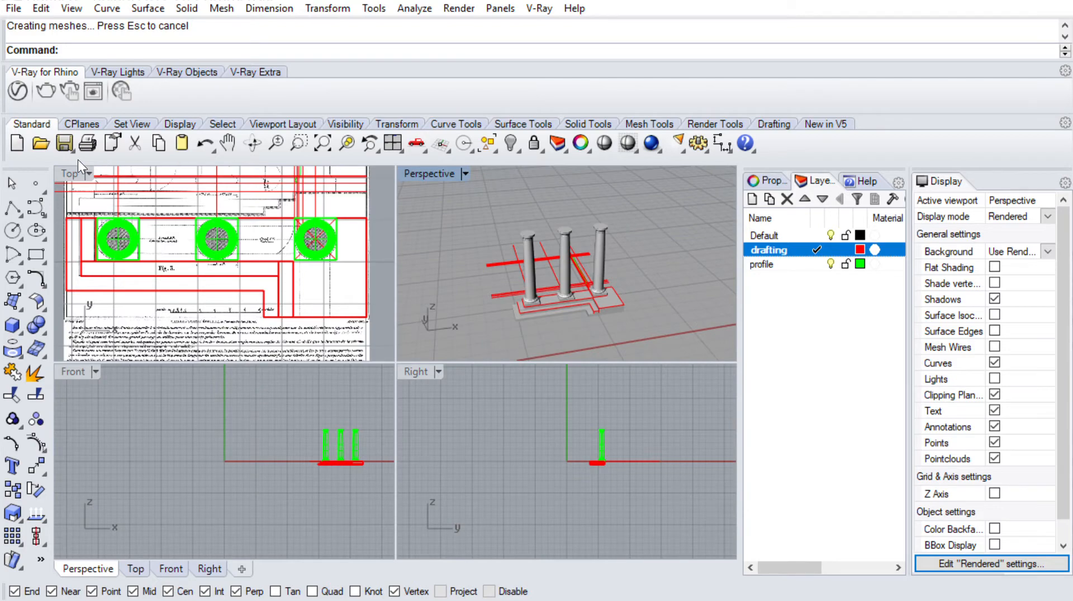
double_click(76, 169)
scroll(467, 290, "down", 12)
right_click_drag(499, 239, 495, 351)
scroll(479, 287, "up", 6)
right_click_drag(476, 286, 484, 313)
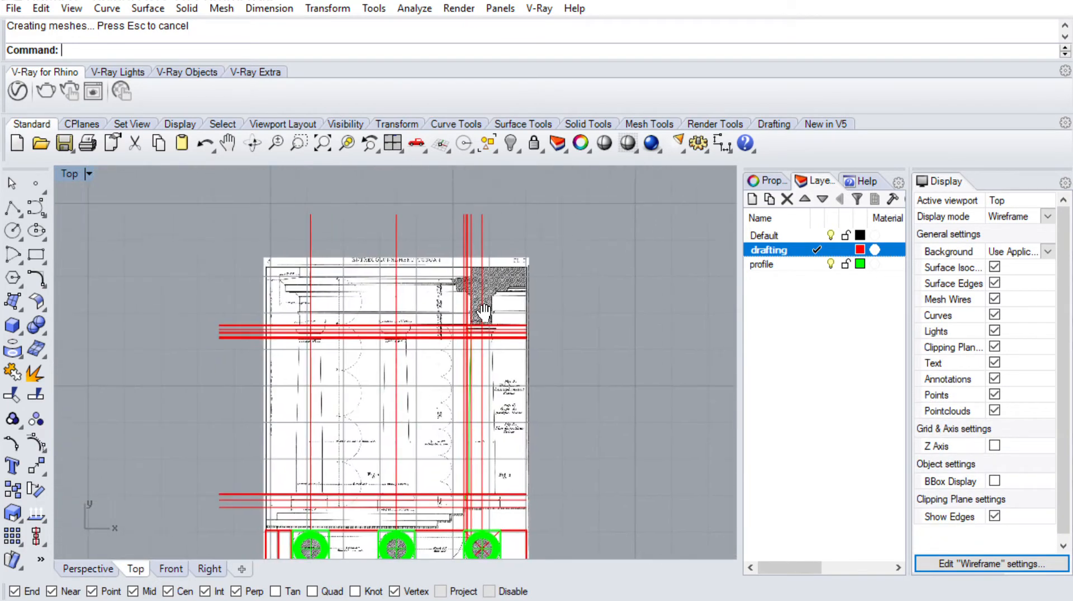
scroll(498, 256, "up", 5)
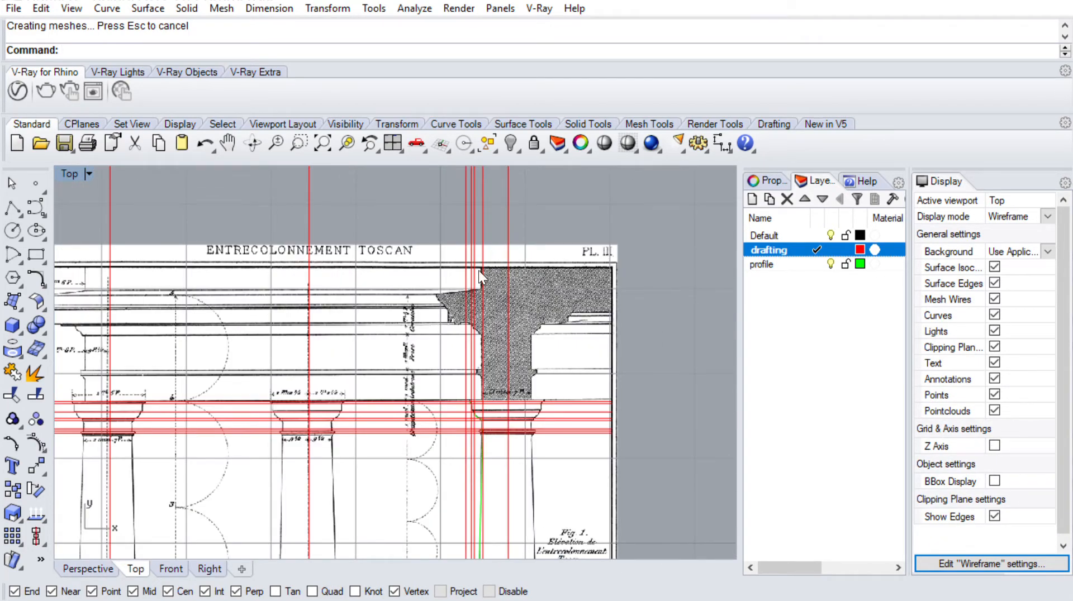
scroll(534, 329, "down", 4)
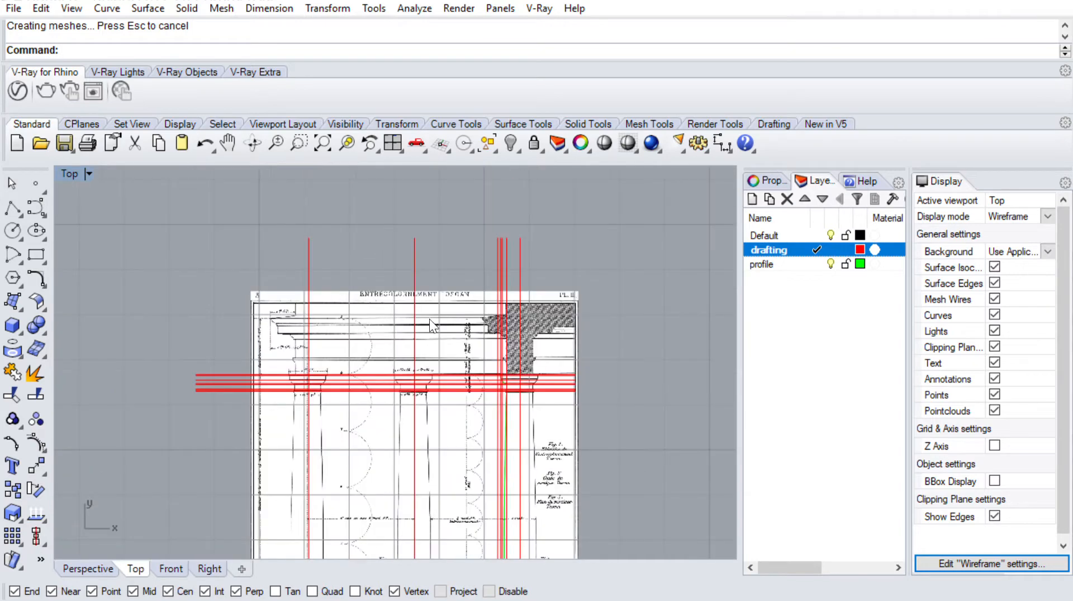
scroll(531, 332, "down", 4)
mouse_move(528, 360)
right_mouse_down()
mouse_move(511, 234)
mouse_move(511, 280)
right_mouse_up()
scroll(497, 230, "up", 6)
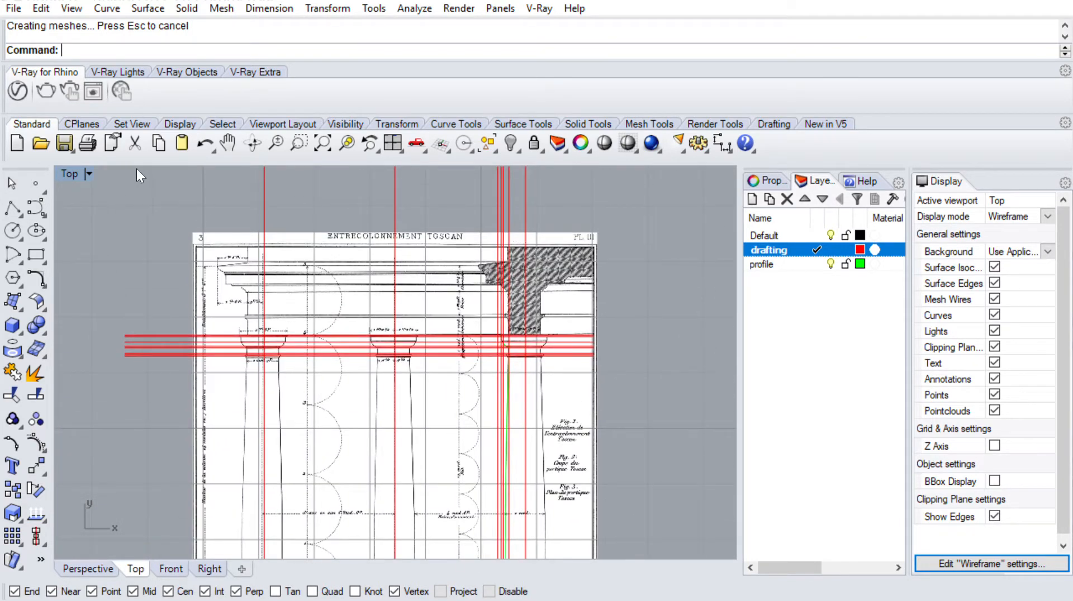
scroll(513, 237, "up", 4)
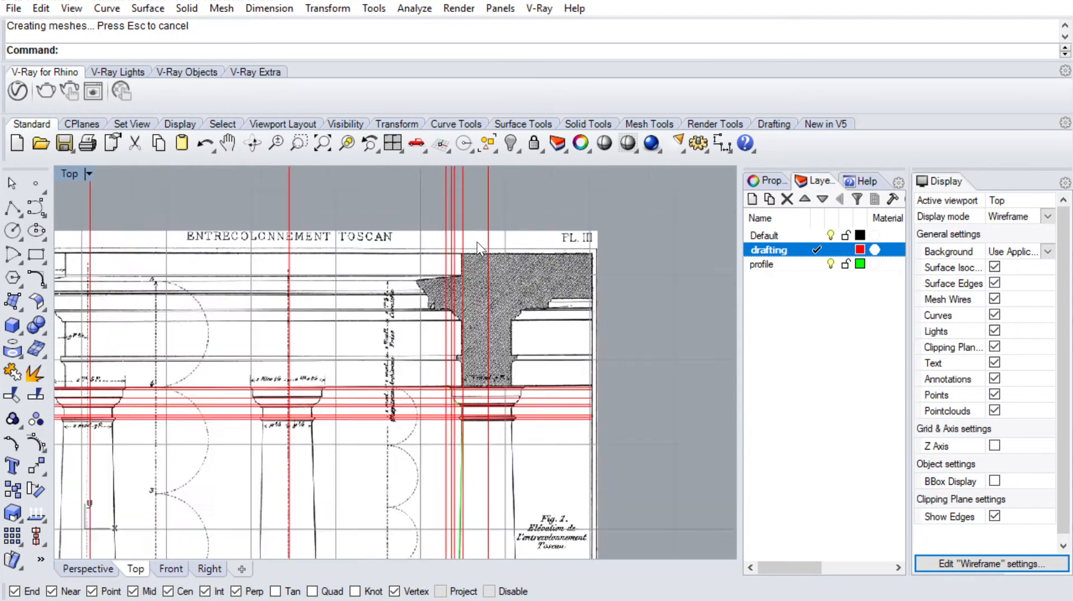
Delete the five vertical guide lines around the third column
scroll(478, 249, "down", 6)
left_click_drag(474, 181, 467, 168)
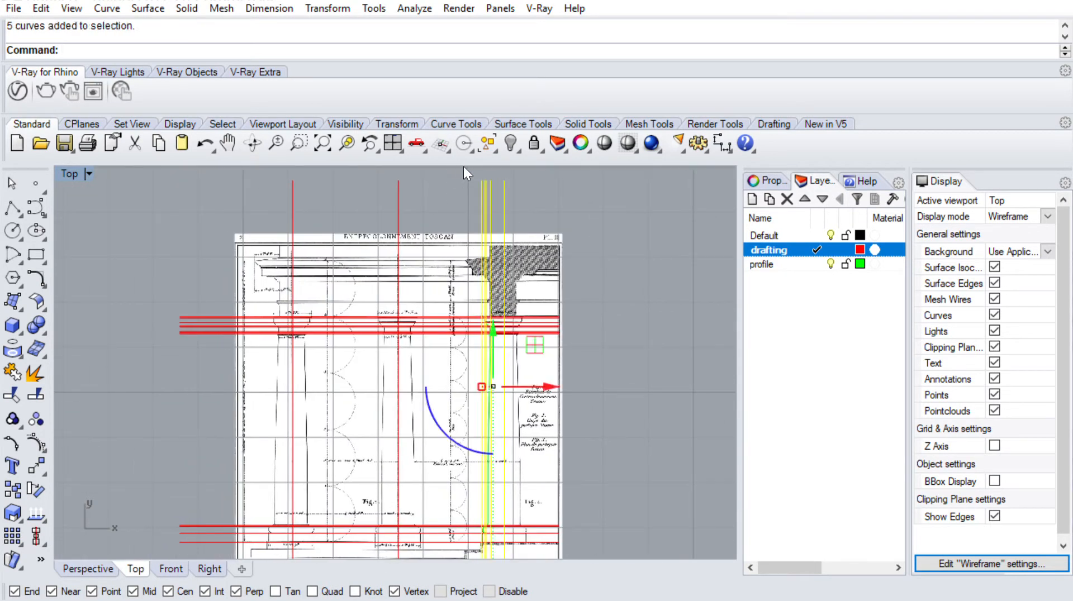
key("Delete")
right_click_drag(446, 237, 495, 237)
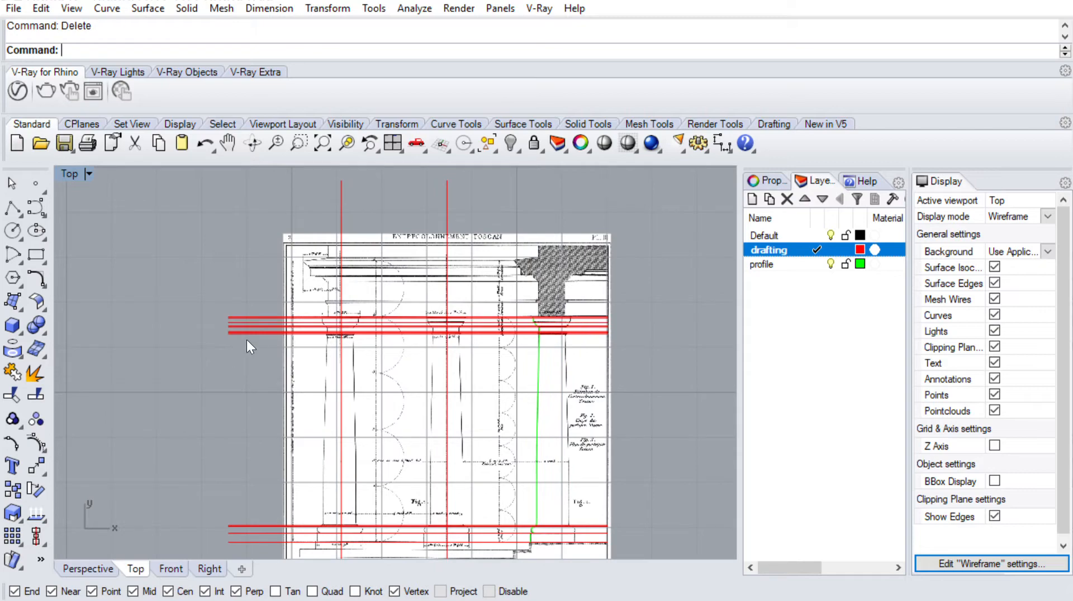
Delete the horizontal guide lines across the capitals and bases and the two vertical guides through the other columns
left_click_drag(246, 340, 237, 307)
key("Delete")
right_click_drag(335, 416, 341, 333)
left_click_drag(264, 418, 249, 475)
key("Delete")
right_click_drag(348, 338, 369, 435)
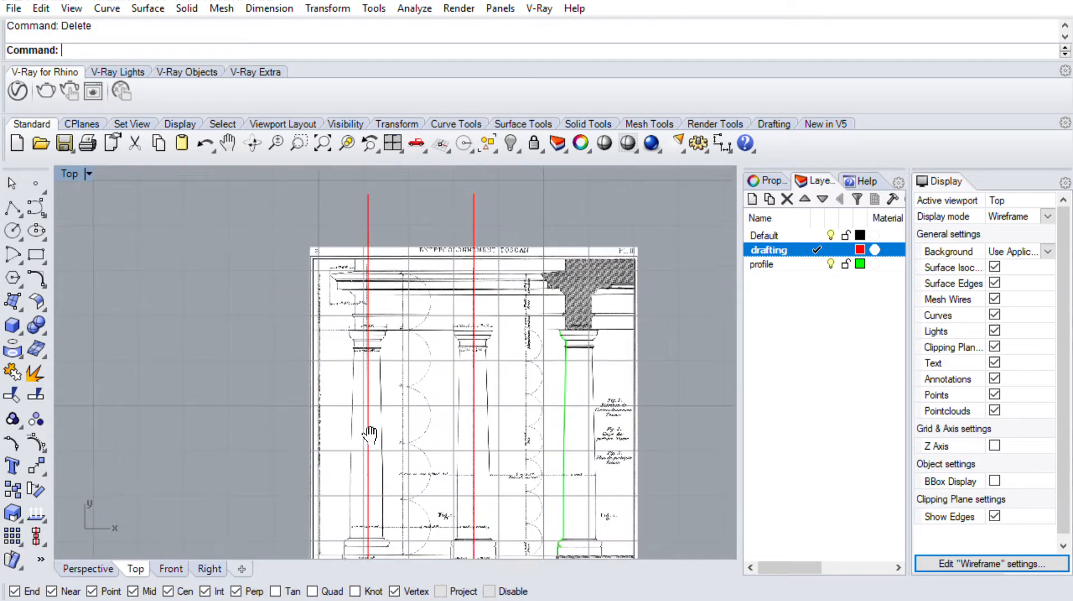
left_click_drag(497, 213, 361, 206)
key("Delete")
Draw a vertical polyline from the centre of the third column's plan up past the top of the entablature section
scroll(502, 334, "up", 4)
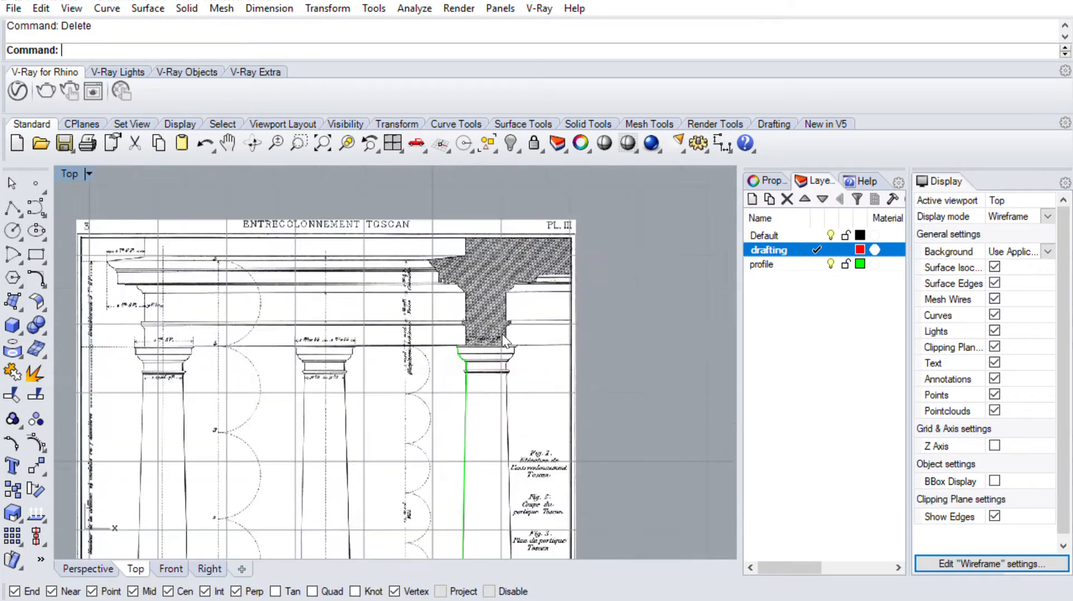
scroll(491, 339, "up", 12)
right_click_drag(417, 276, 461, 410)
scroll(413, 188, "down", 4)
right_click_drag(447, 206, 453, 271)
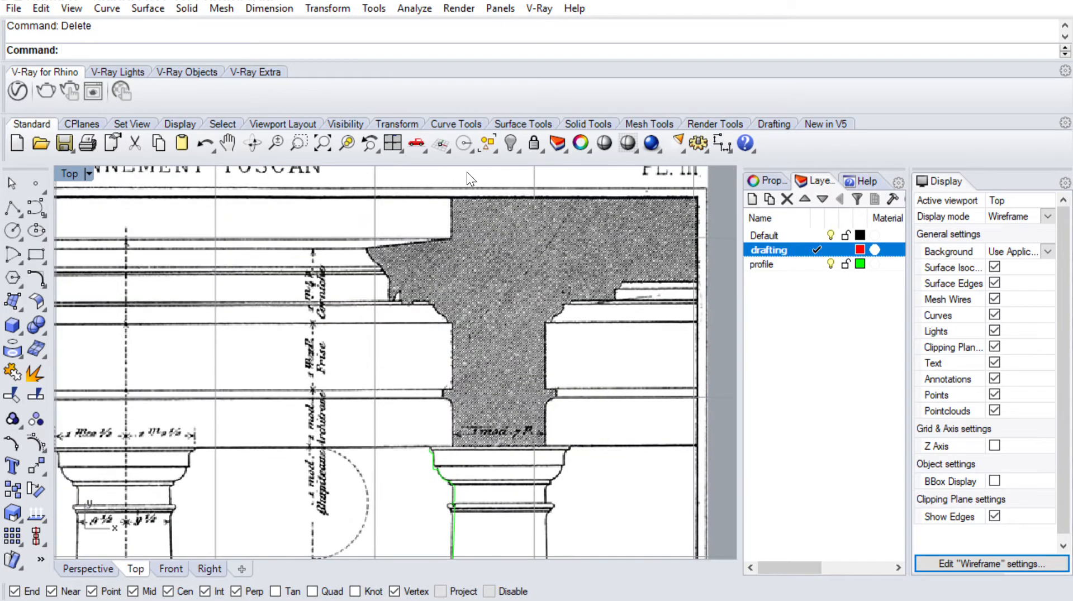
scroll(467, 172, "down", 5)
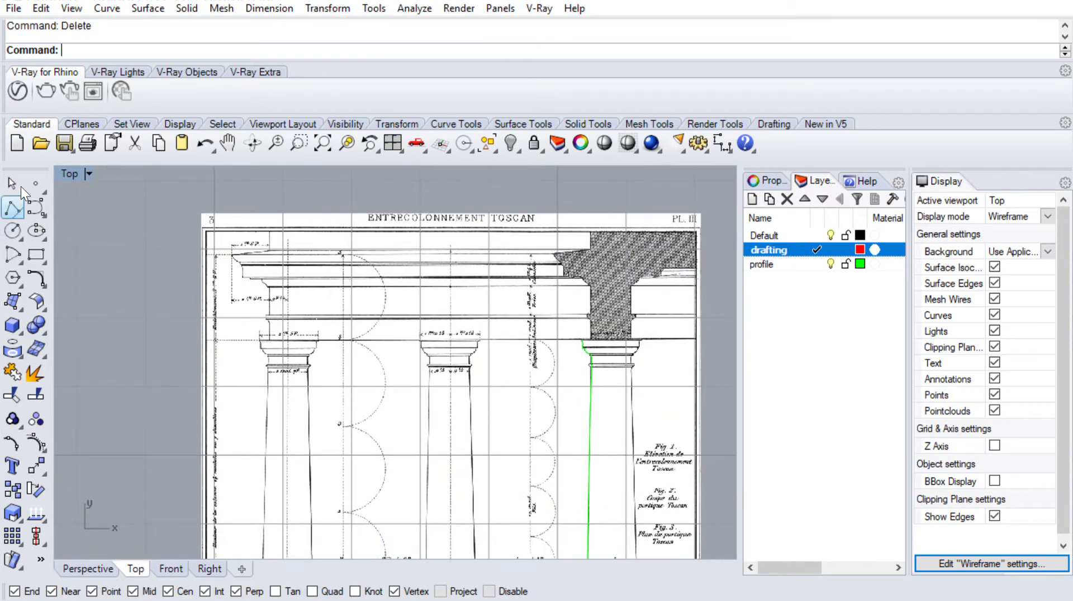
left_click(13, 208)
scroll(632, 358, "down", 4)
right_click_drag(621, 420, 531, 254)
scroll(525, 460, "up", 10)
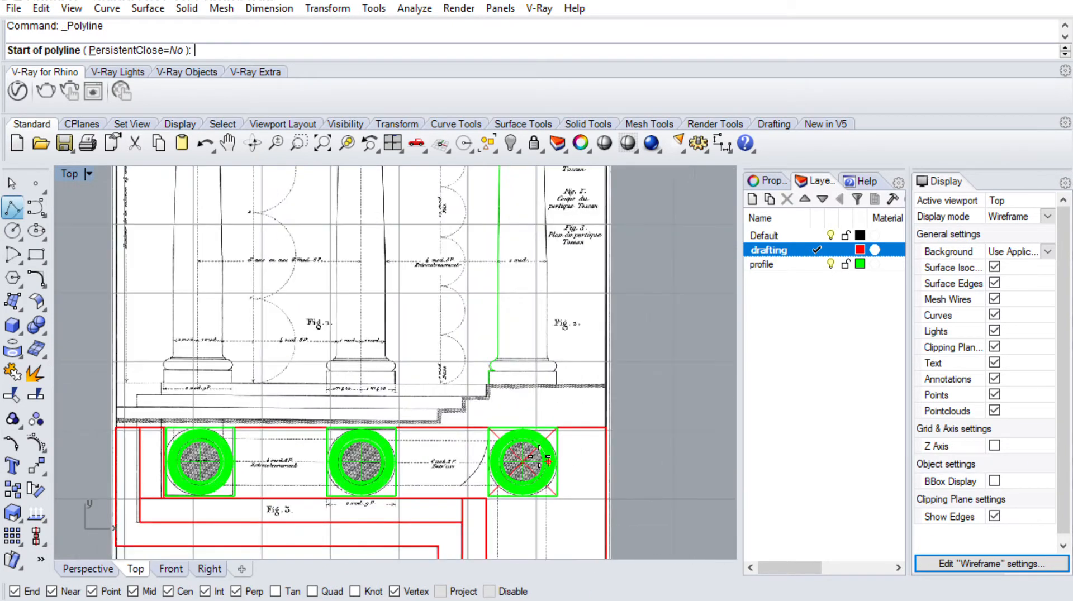
left_click(540, 460)
scroll(543, 446, "down", 2)
scroll(552, 424, "down", 10)
right_click_drag(553, 425, 553, 530)
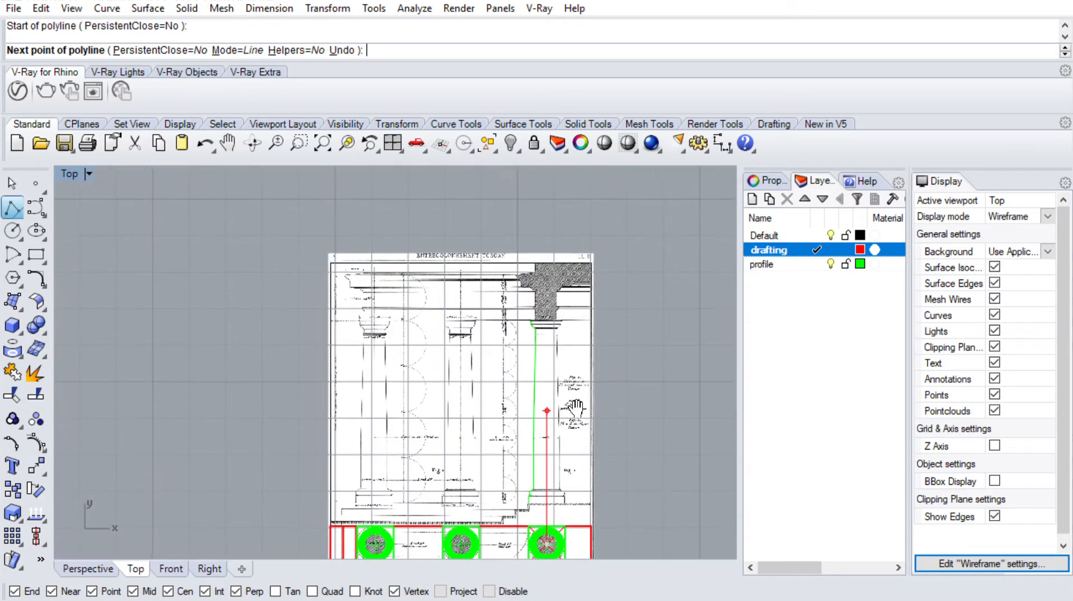
left_click(564, 218)
right_click(559, 224)
scroll(538, 261, "up", 8)
scroll(553, 252, "up", 2)
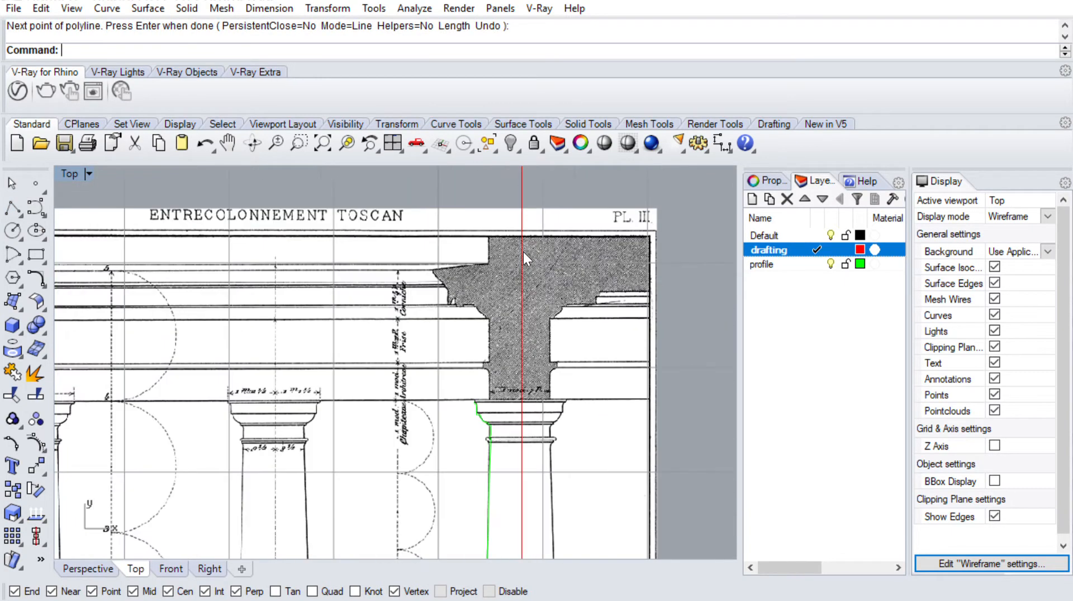
type("offset")
key("Return")
type("d")
key("Return")
scroll(525, 247, "up", 3)
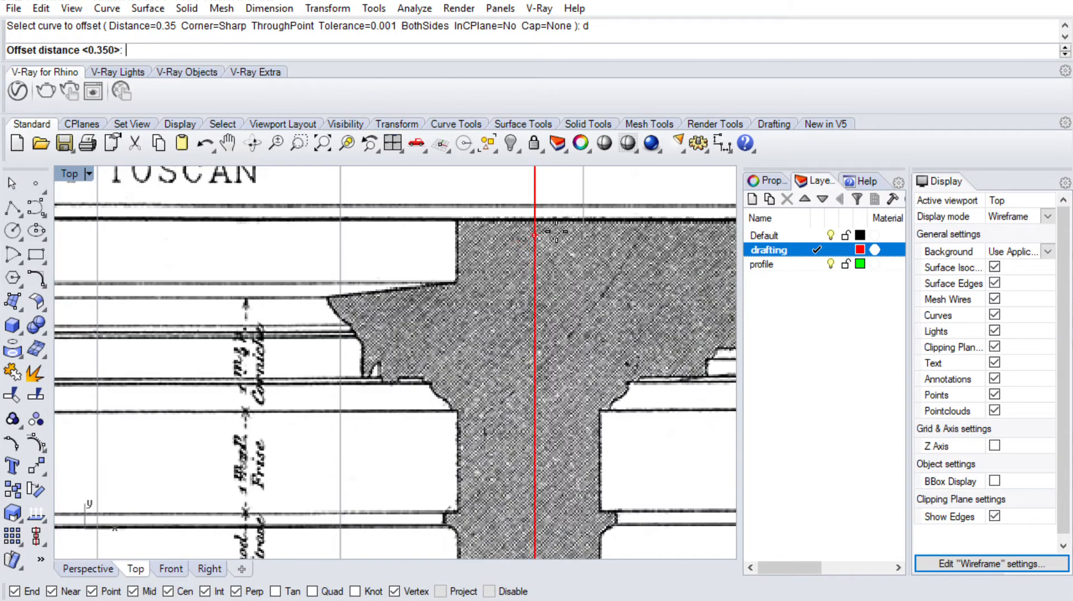
left_click(535, 234)
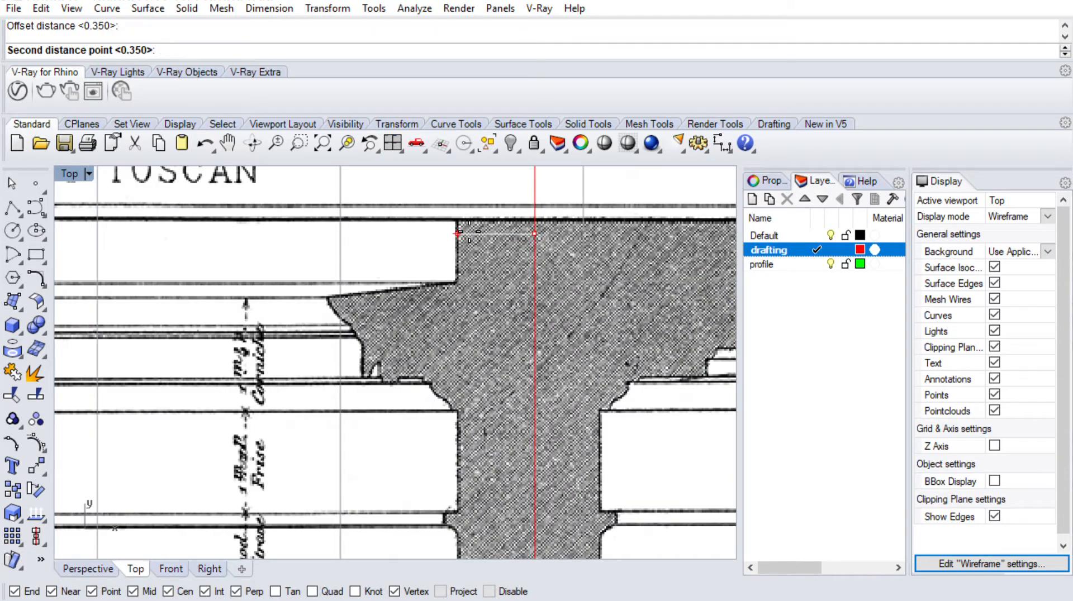
left_click(457, 233)
Offset the third column's vertical axis line by 0.3 towards the outer face of the entablature section
type("Of")
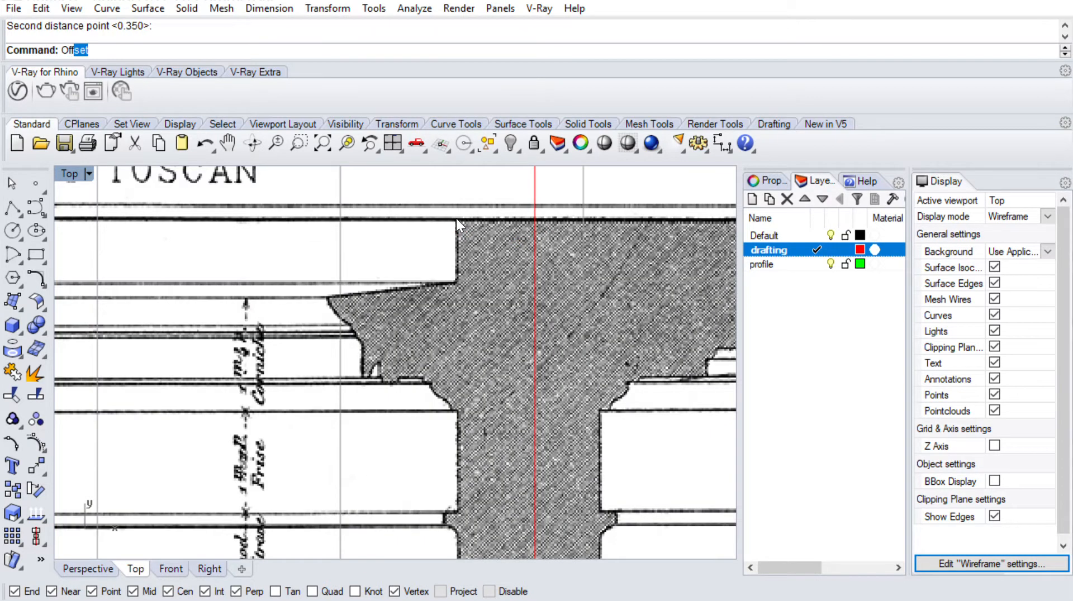
key("Return")
type("d")
key("Return")
type(".3")
key("Return")
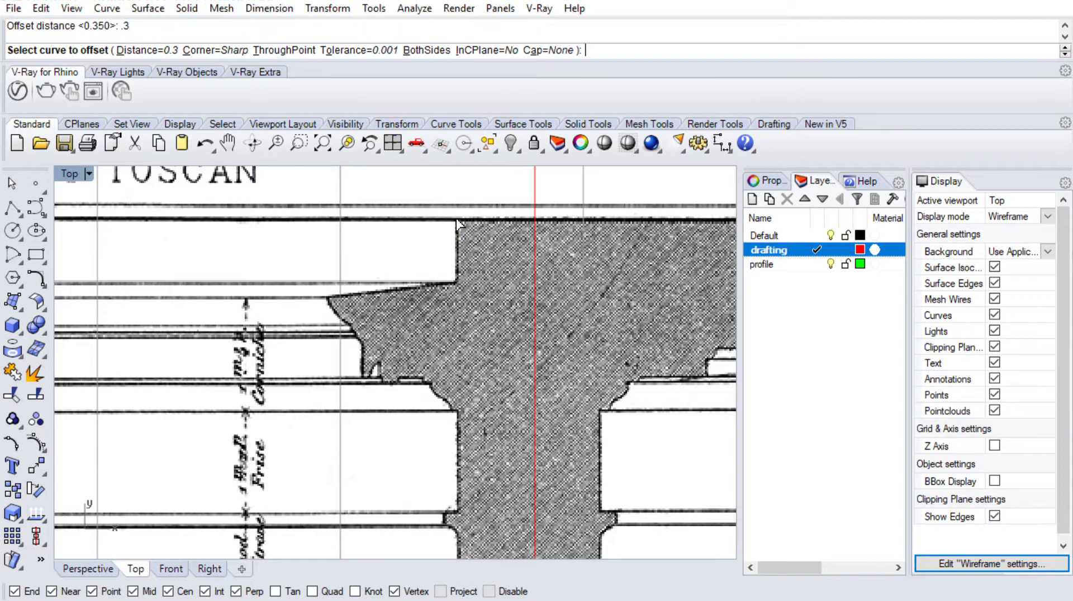
left_click(536, 249)
left_click(463, 273)
Measure the horizontal distance from the entablature's outer-face guide line to the projecting tip of the cornice
scroll(431, 234, "down", 8)
right_click_drag(445, 260, 478, 260)
scroll(477, 255, "up", 6)
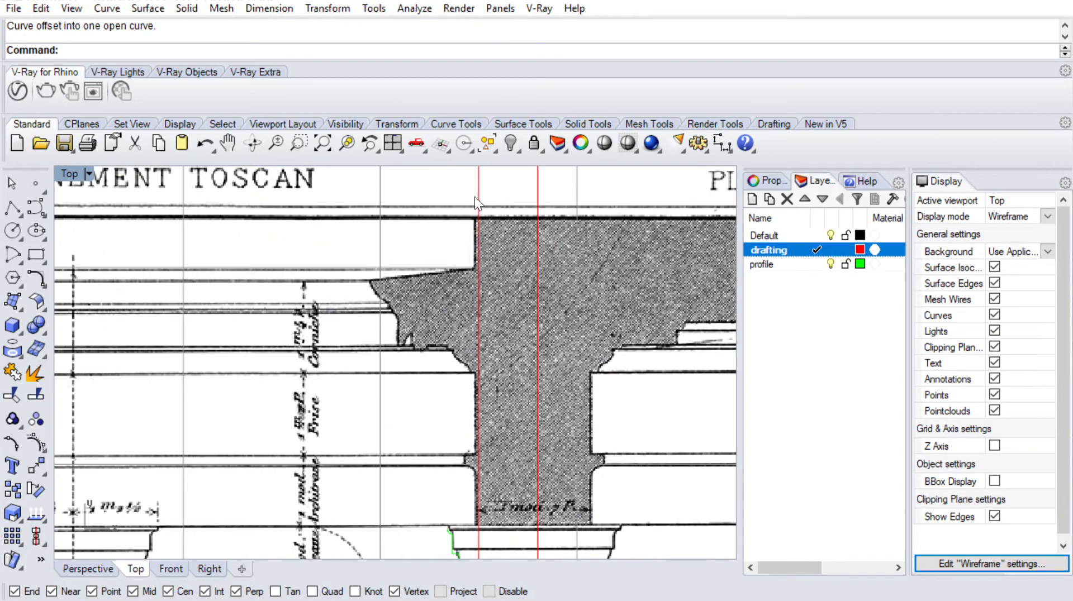
key("Return")
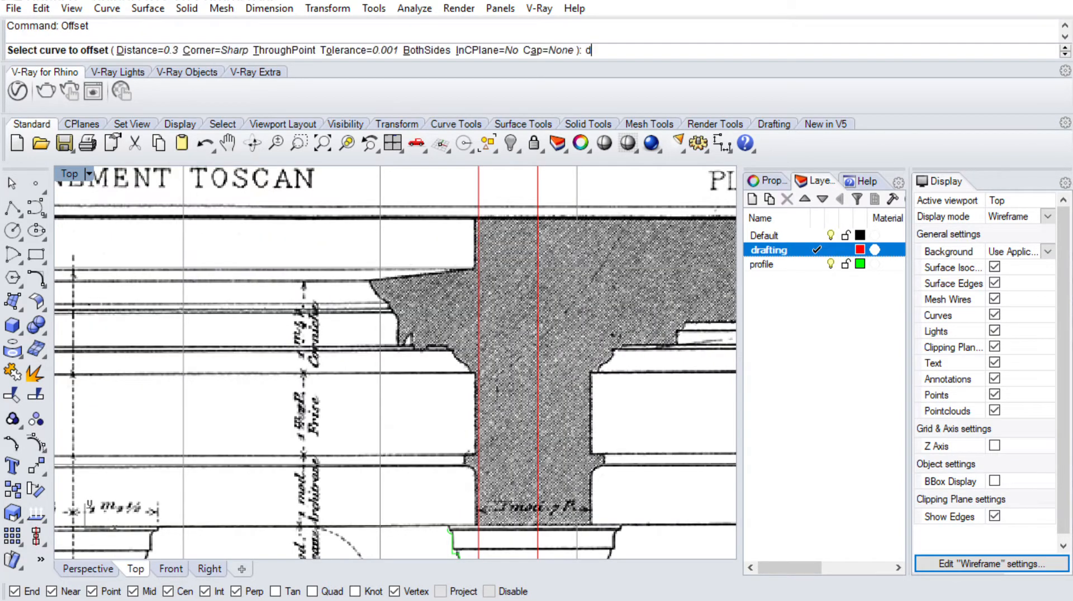
type("d")
key("Return")
left_click(479, 280)
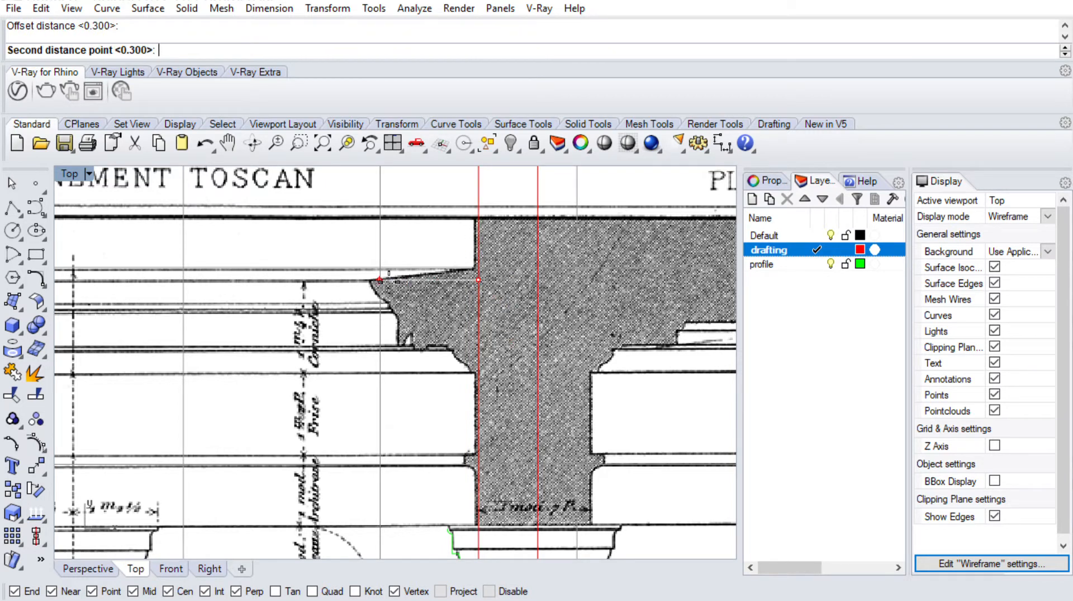
key("Escape")
Offset the entablature's outer-face guide line by 0.55 outward to the tip of the cornice
key("Return")
type("d")
key("Return")
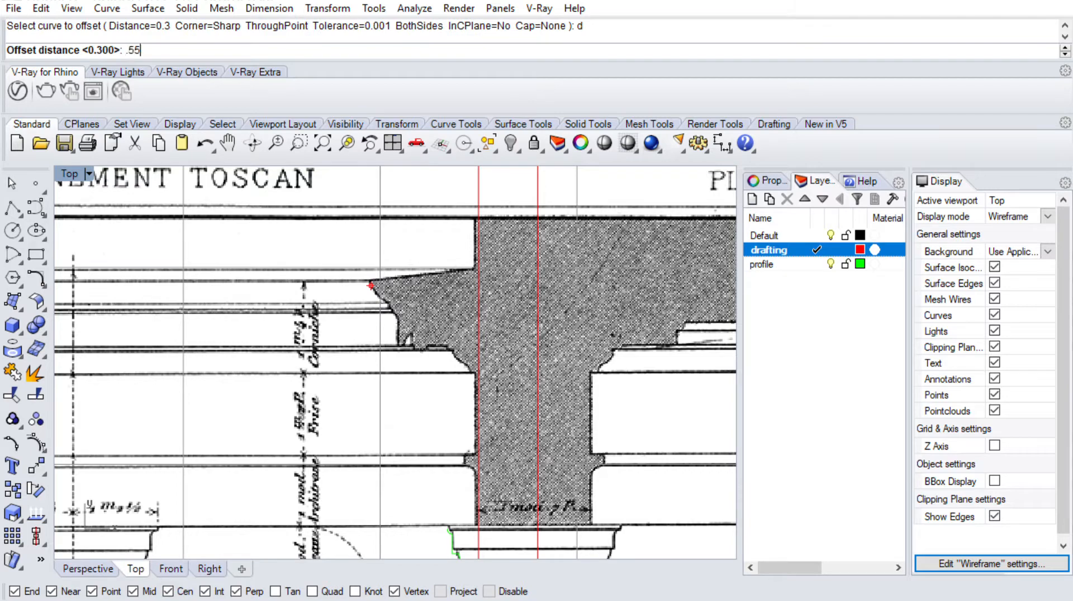
key("Return")
left_click(479, 305)
left_click(302, 315)
scroll(336, 277, "down", 4)
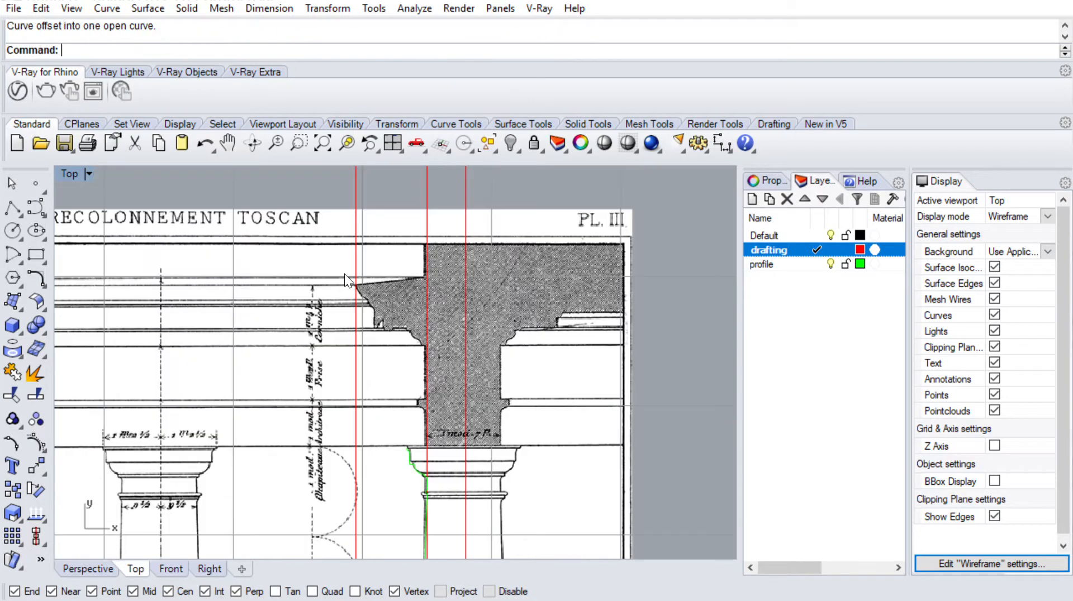
right_click_drag(360, 283, 395, 292)
scroll(432, 260, "up", 2)
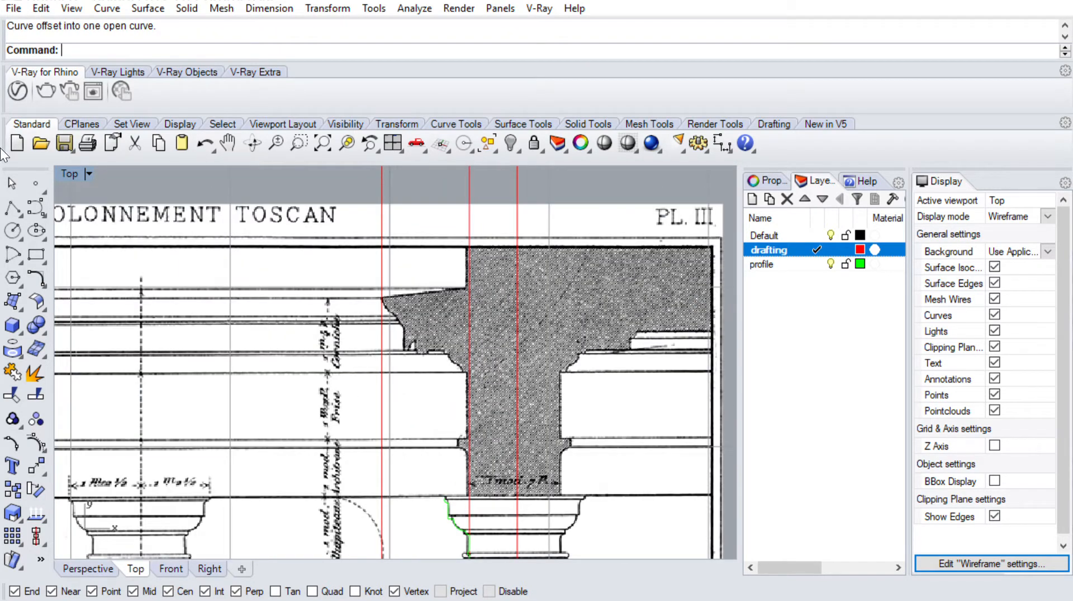
type("Off")
key("Return")
type("des  InCPlane=No  Cap=None ): d")
key("Return")
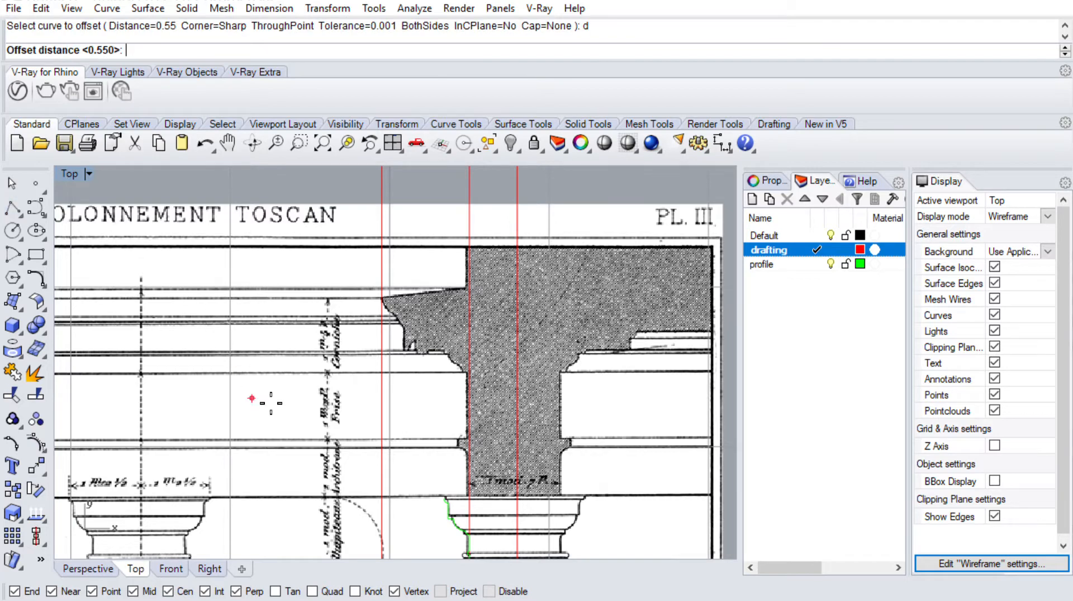
key("Escape")
Draw a horizontal polyline from the top end of the third column's capital profile across to beyond the capital's far side
left_click(12, 208)
scroll(432, 483, "up", 5)
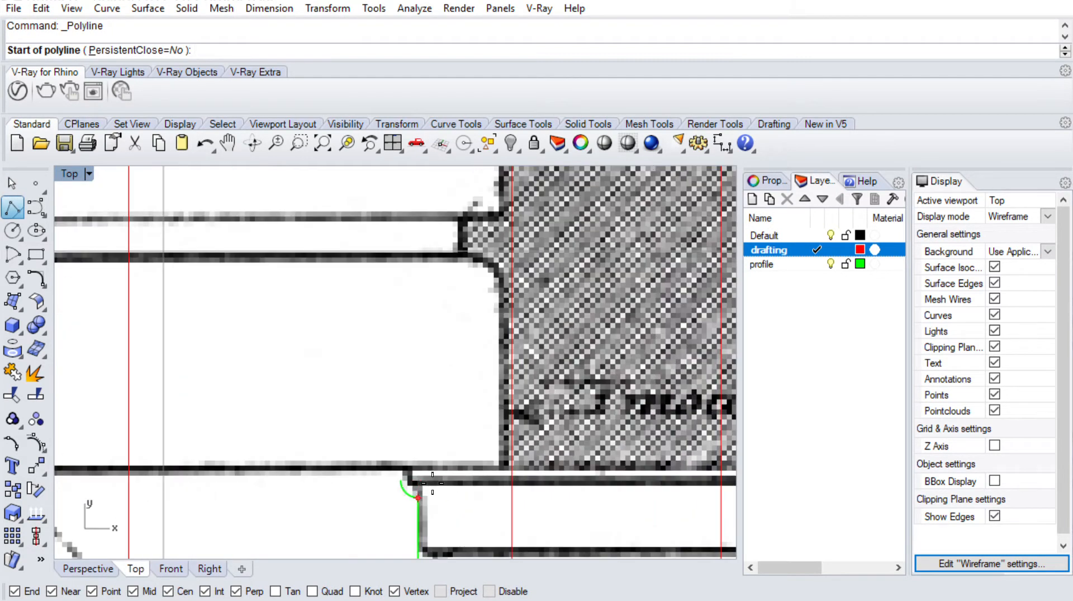
left_click(400, 480)
scroll(442, 469, "down", 6)
left_click(667, 471)
key("Return")
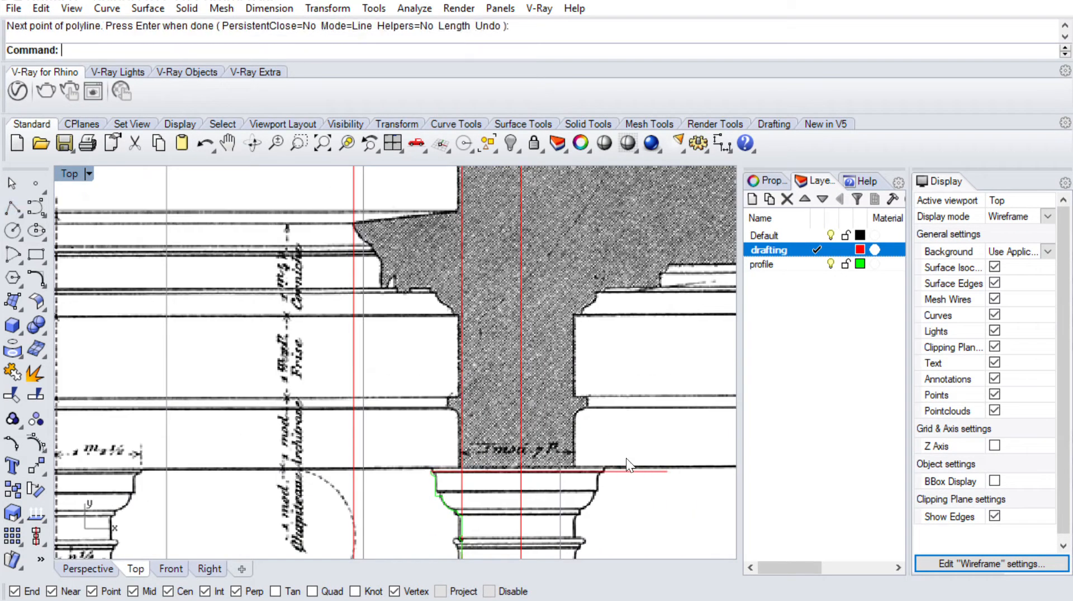
Measure the vertical distance from the horizontal line on the capital to the top edge of the entablature section
type("Offset")
key("Return")
type("d")
key("Return")
left_click(626, 472)
scroll(624, 436, "down", 6)
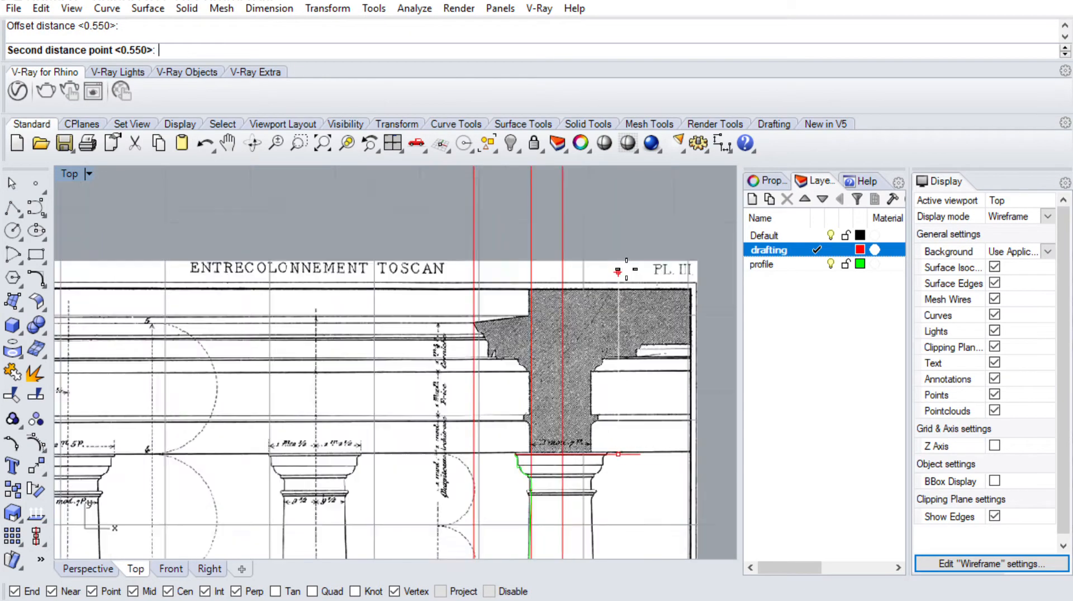
scroll(621, 273, "up", 4)
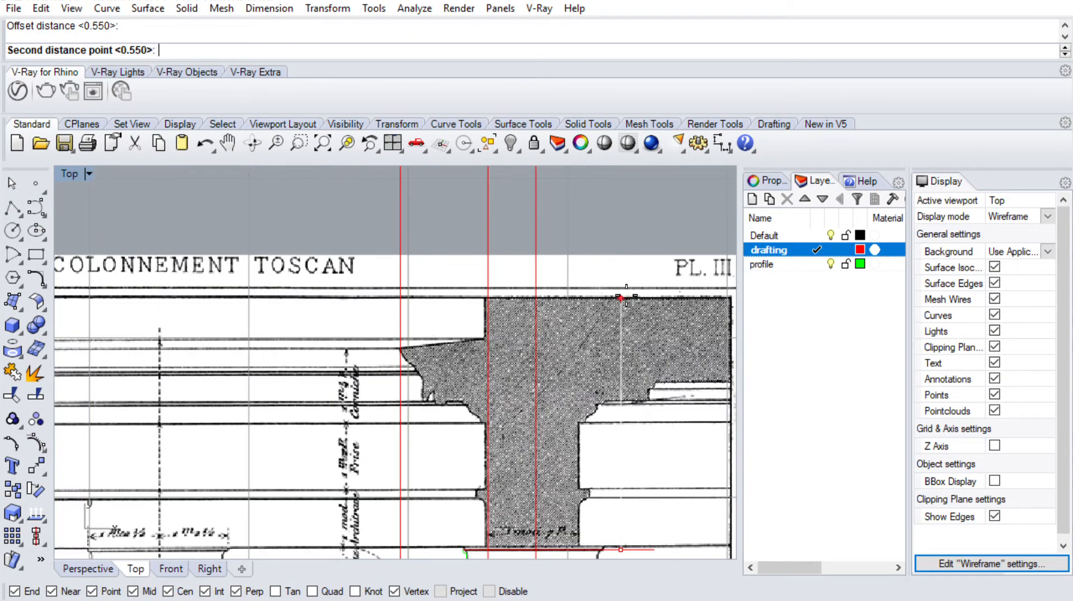
key("Escape")
Offset the horizontal line on top of the capital upward by 1.55 to mark the top of the entablature
type("Of")
key("Return")
type("des  InCPlane=No  Cap=None ): d")
key("Return")
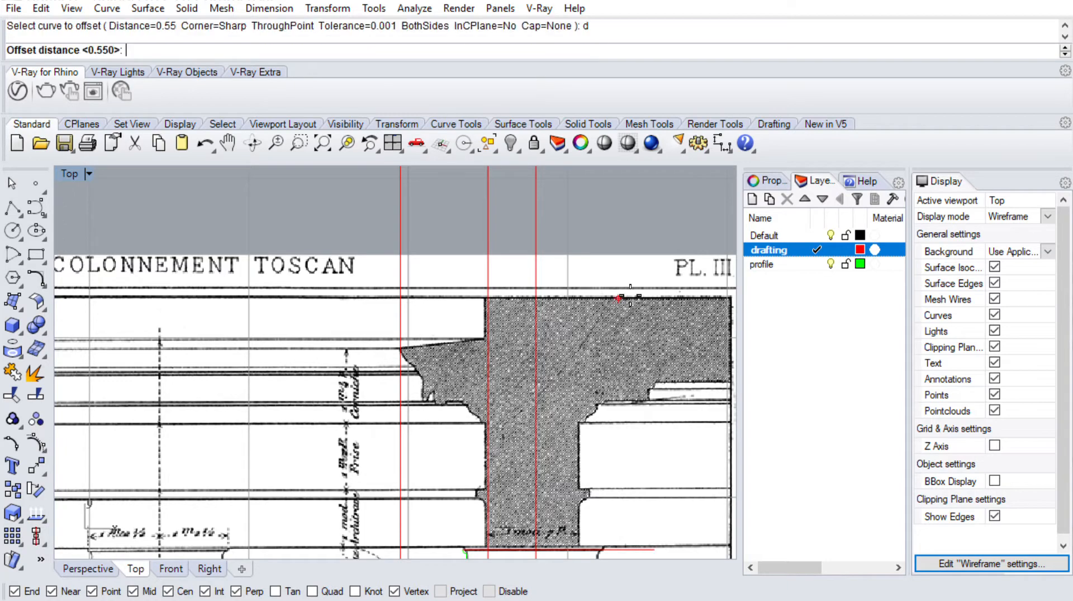
type("1.55")
key("Return")
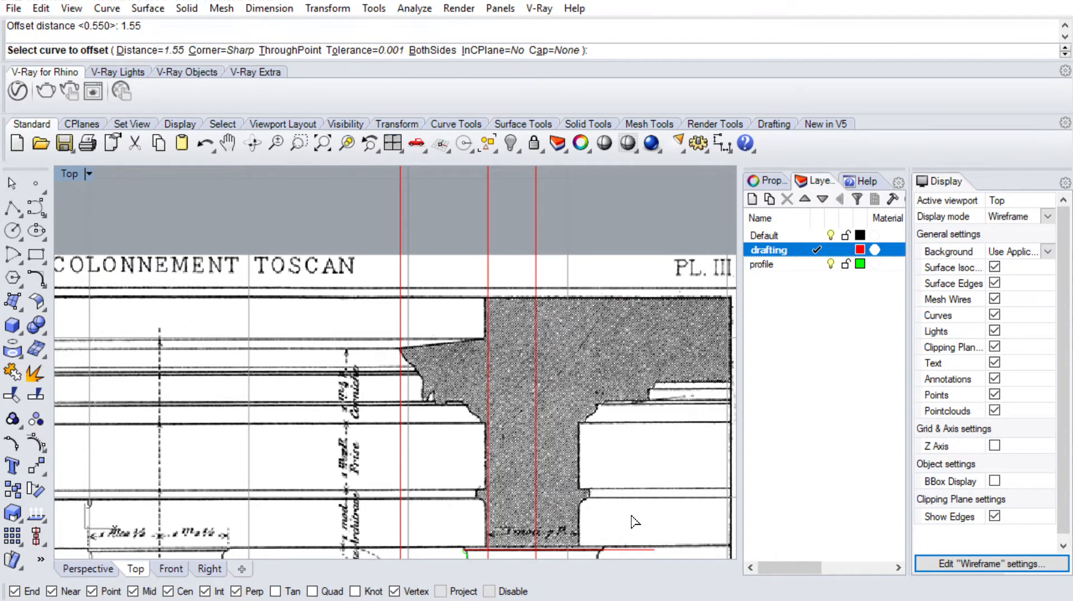
left_click(624, 550)
left_click(634, 497)
scroll(624, 347, "down", 4)
right_click_drag(571, 330, 522, 302)
scroll(522, 303, "up", 6)
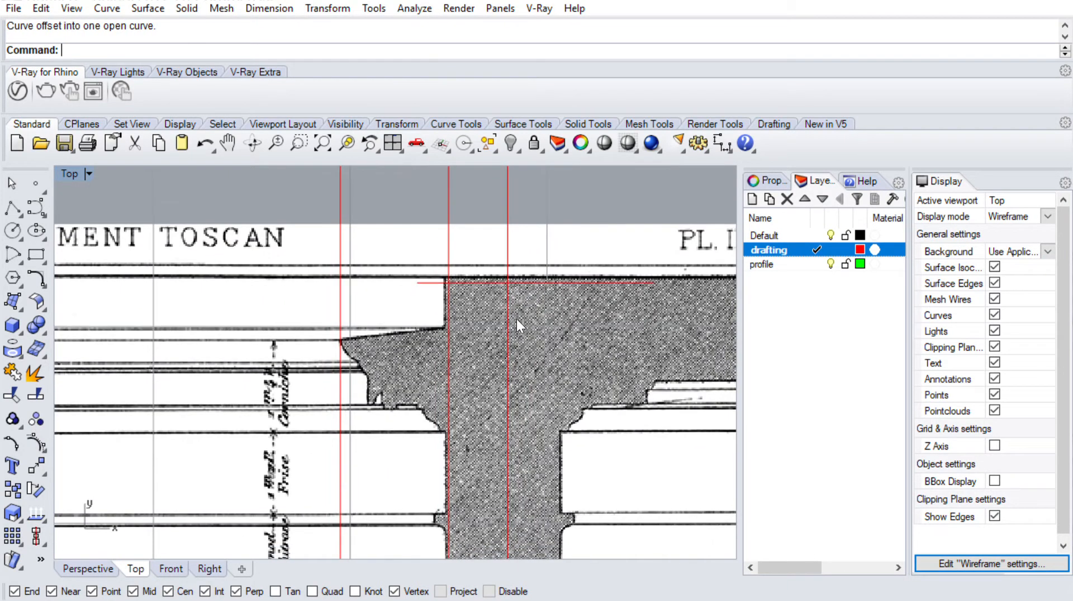
scroll(517, 320, "down", 3)
scroll(505, 277, "up", 2)
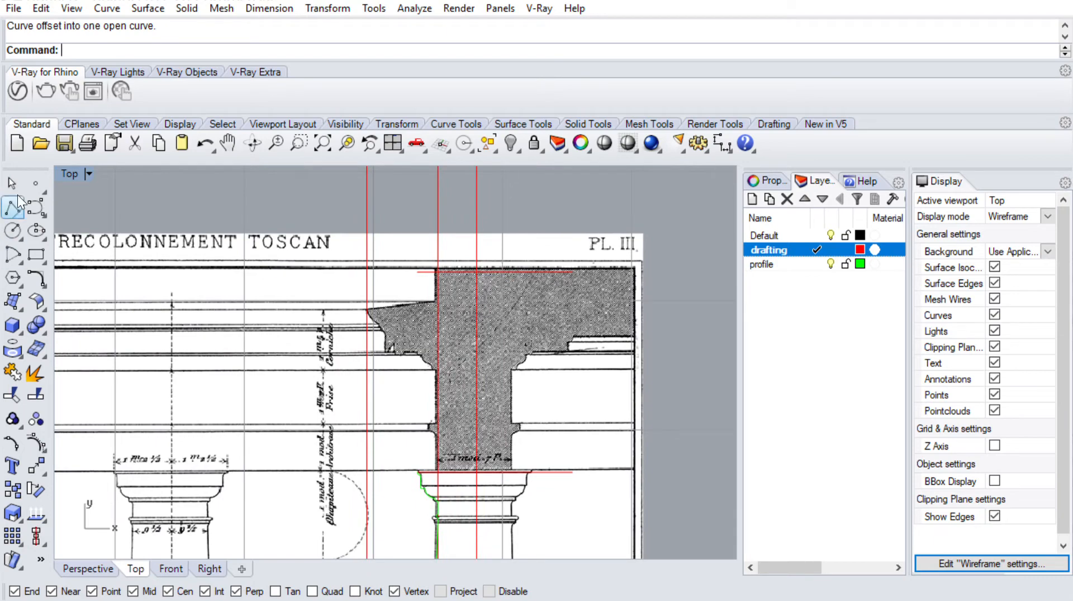
Measure the vertical distance from the entablature's top guide line down to where the cornice slope meets the outer face
scroll(428, 273, "up", 4)
right_click_drag(443, 293, 445, 240)
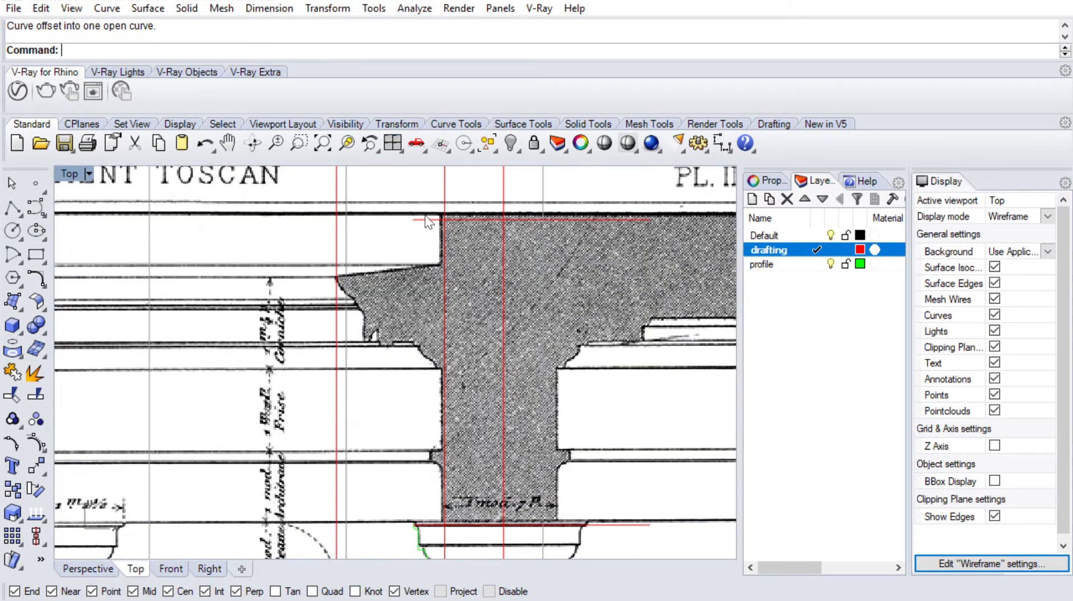
type("Offset")
key("Return")
type("d")
key("Return")
scroll(441, 216, "up", 3)
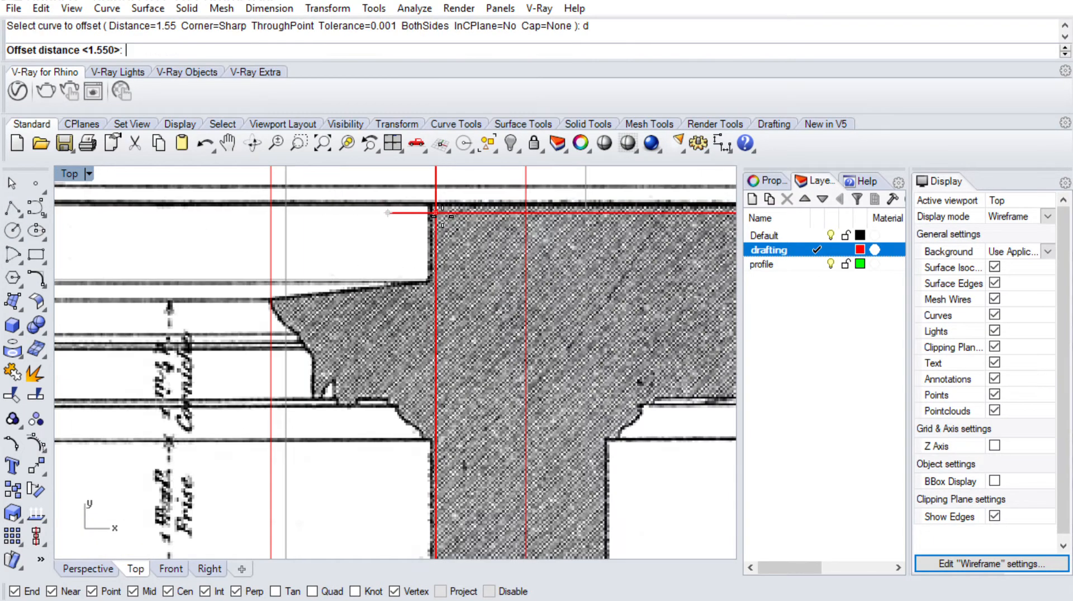
left_click(436, 261)
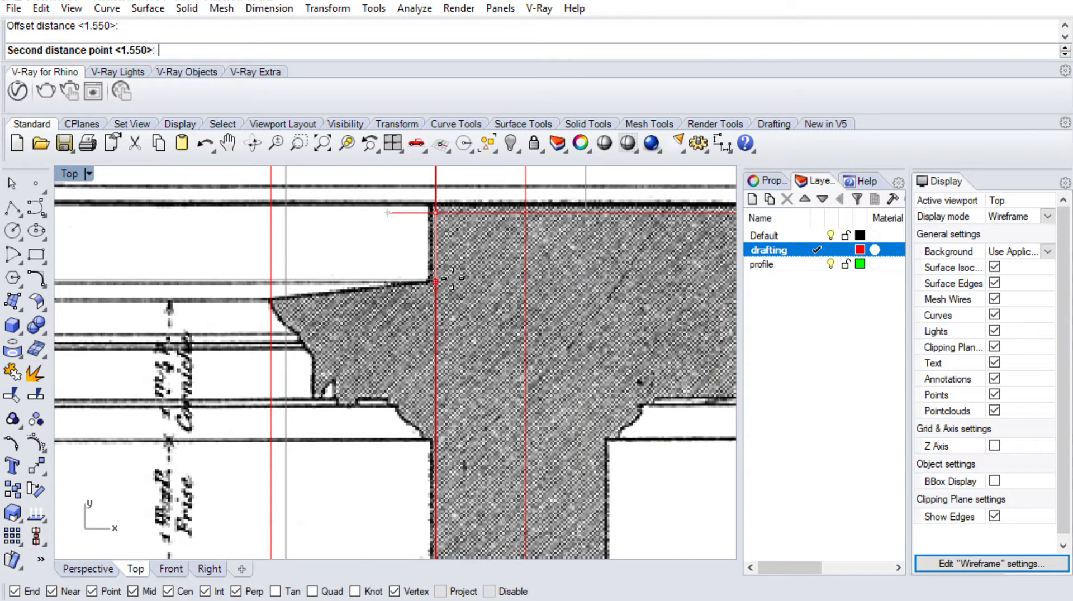
key("Escape")
Offset the entablature's top guide line downward by 0.25 to the upper end of the cornice slope
type("Offset")
key("Return")
type("d")
key("Return")
type(".25")
key("Return")
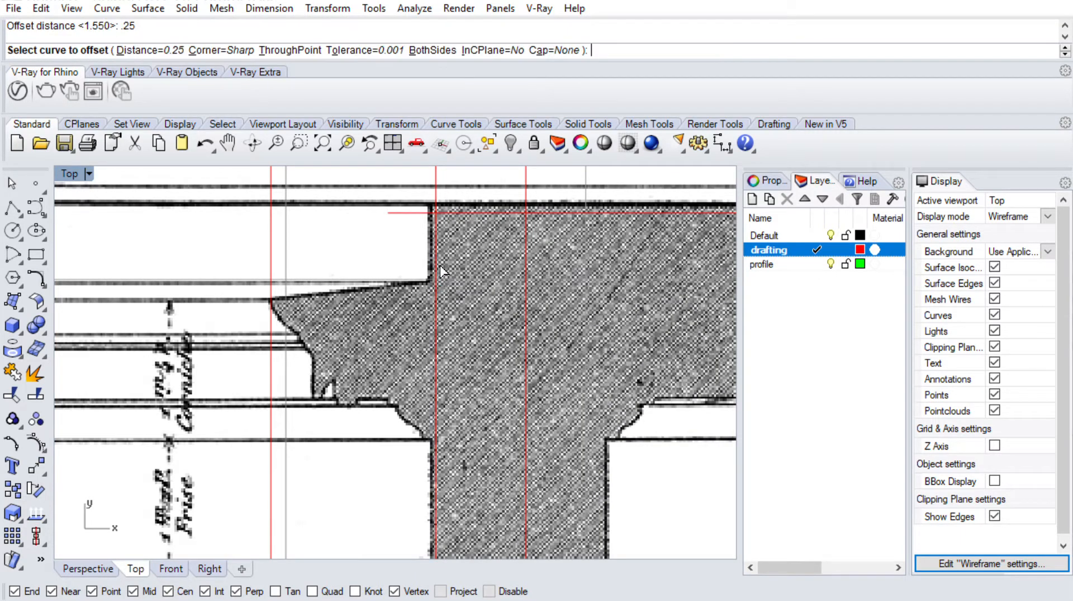
left_click(470, 211)
left_click(458, 286)
scroll(460, 277, "down", 2)
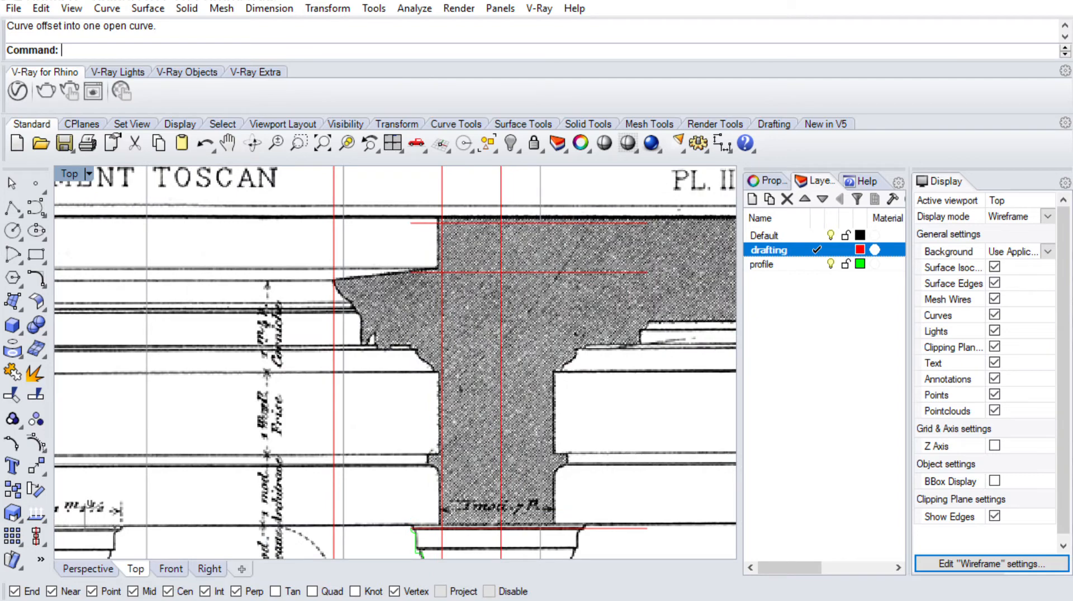
key("Return")
type("des InCPlane=No Cap=None )")
key("Return")
scroll(398, 268, "up", 2)
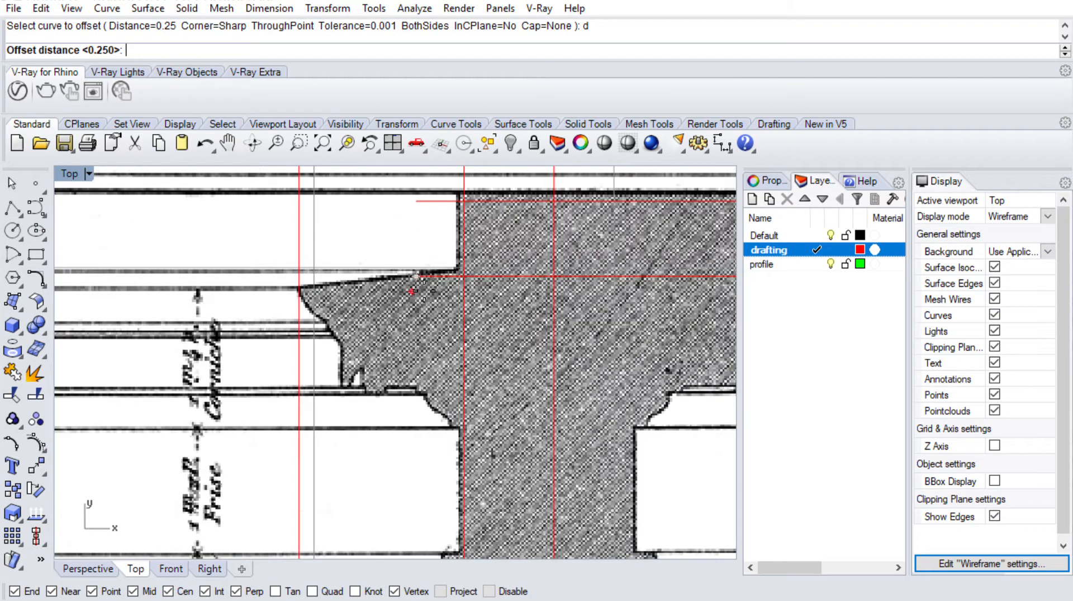
key("Escape")
Measure the vertical distance from the guide line on top of the capital to the architrave's projecting band
scroll(436, 282, "down", 3)
scroll(391, 313, "up", 3)
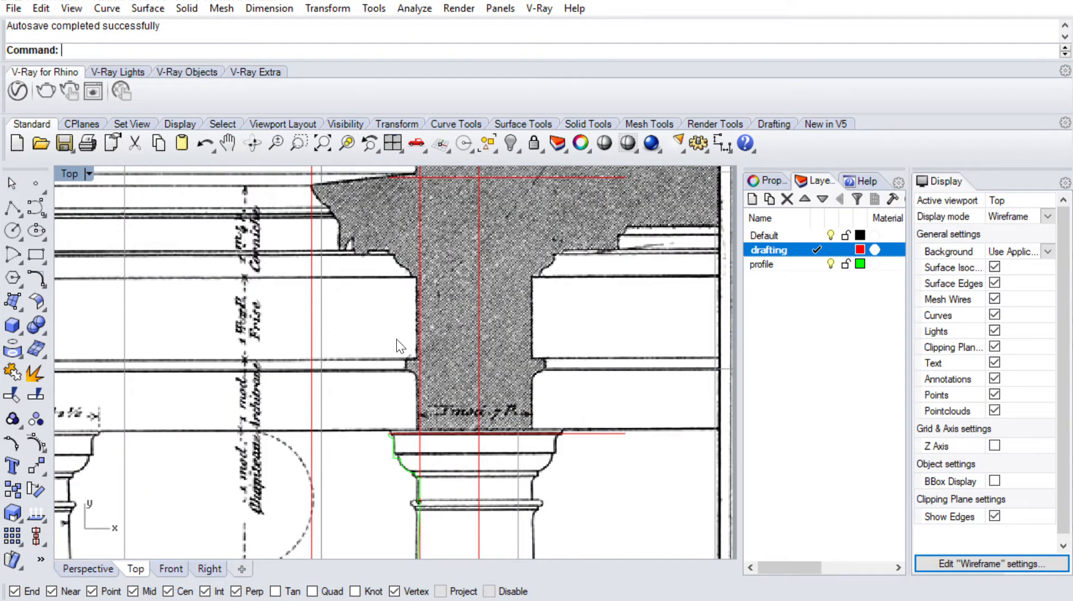
key("Return")
type("d")
key("Return")
left_click(577, 433)
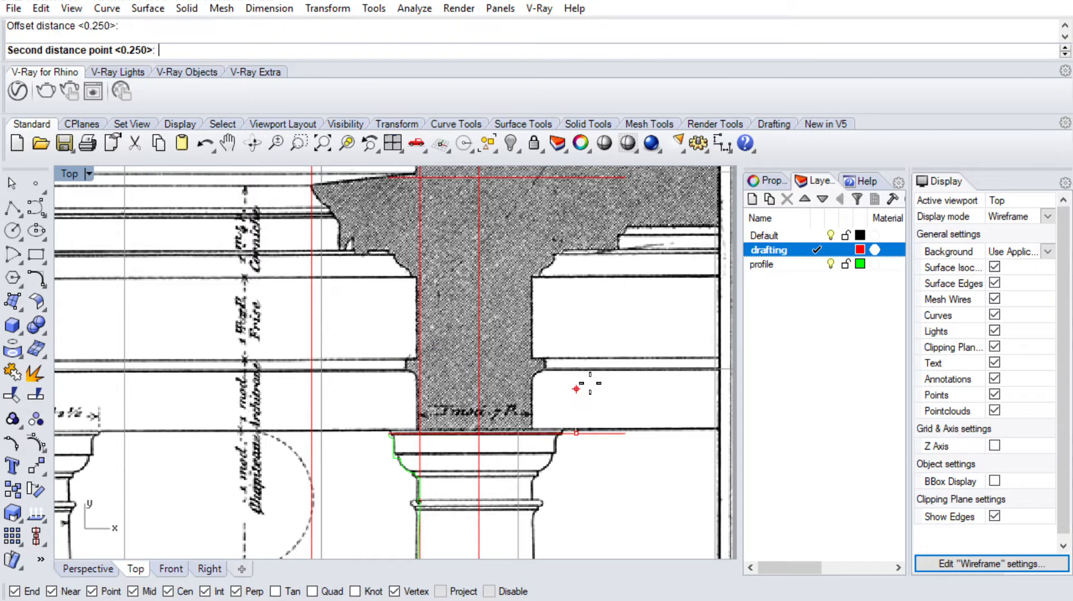
key("Escape")
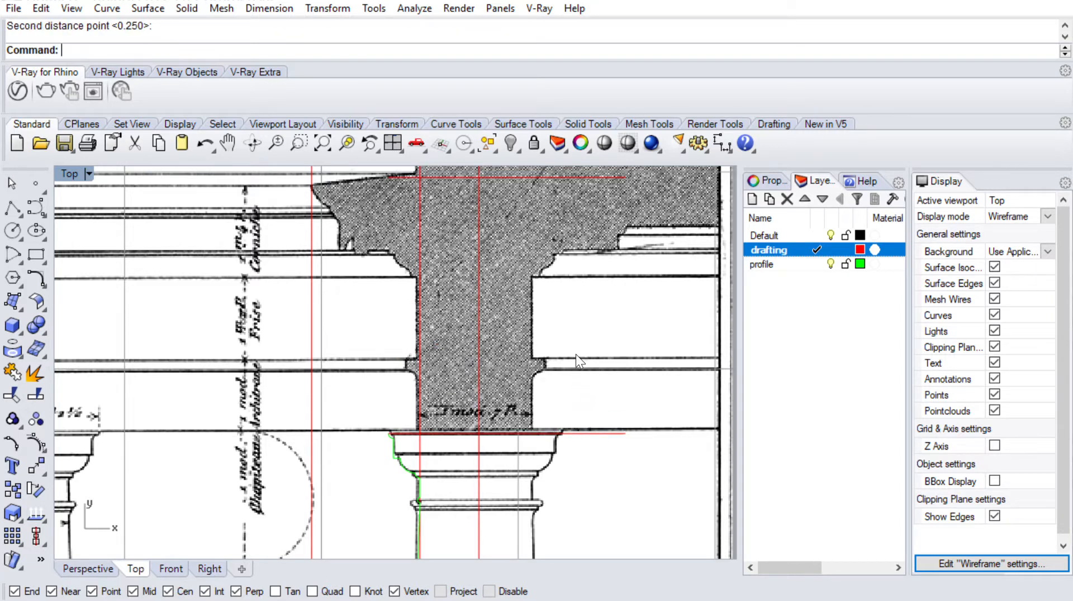
Offset the guide line on top of the capital upward by 0.3 to the underside of the architrave's projecting band
type("Of")
key("Return")
type("des InCPlane=No Cap=None ): d")
key("Return")
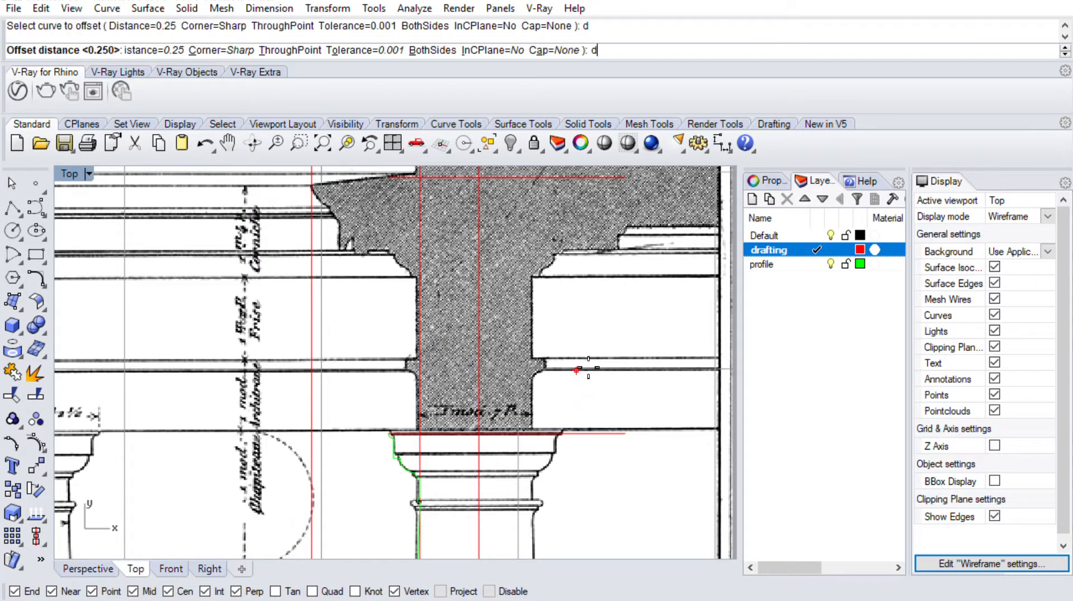
type(".3")
key("Return")
left_click(569, 432)
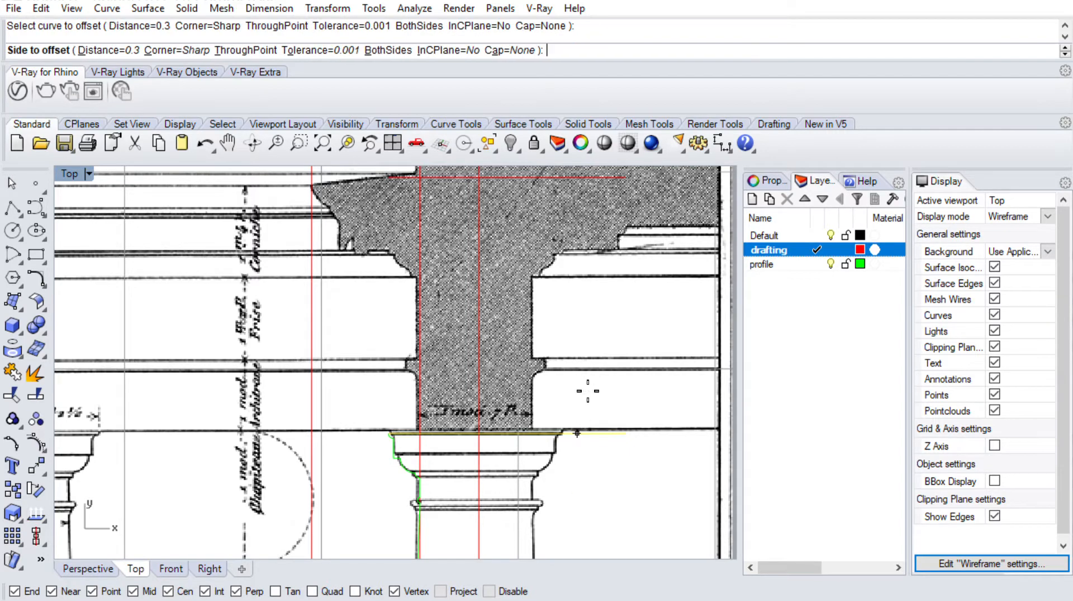
left_click(415, 364)
scroll(413, 369, "up", 1)
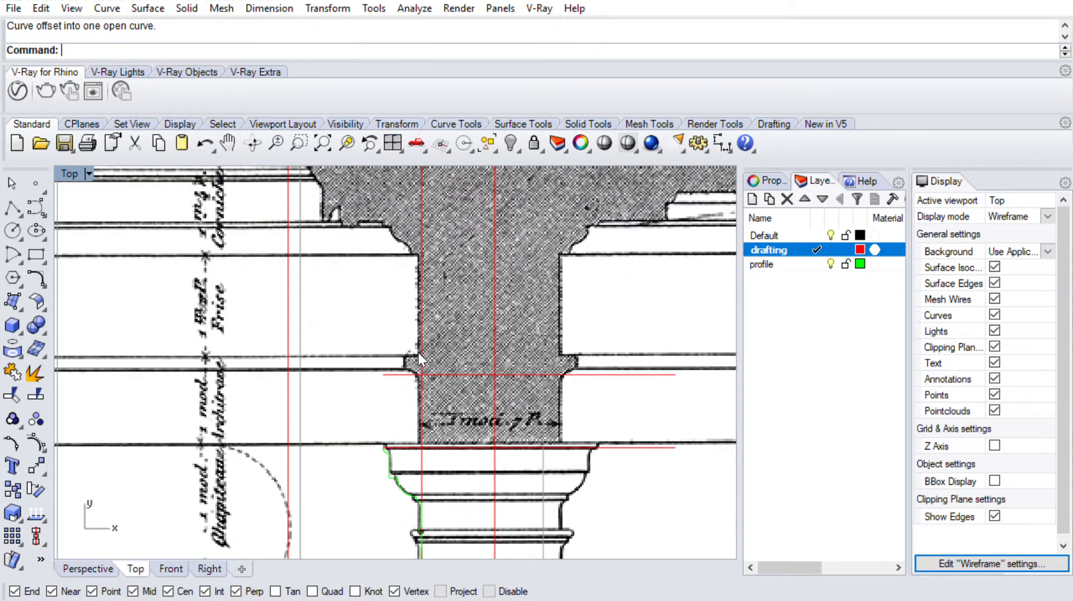
Measure the height of the architrave's projecting band from the guide line at its underside
key("Return")
type("d")
key("Return")
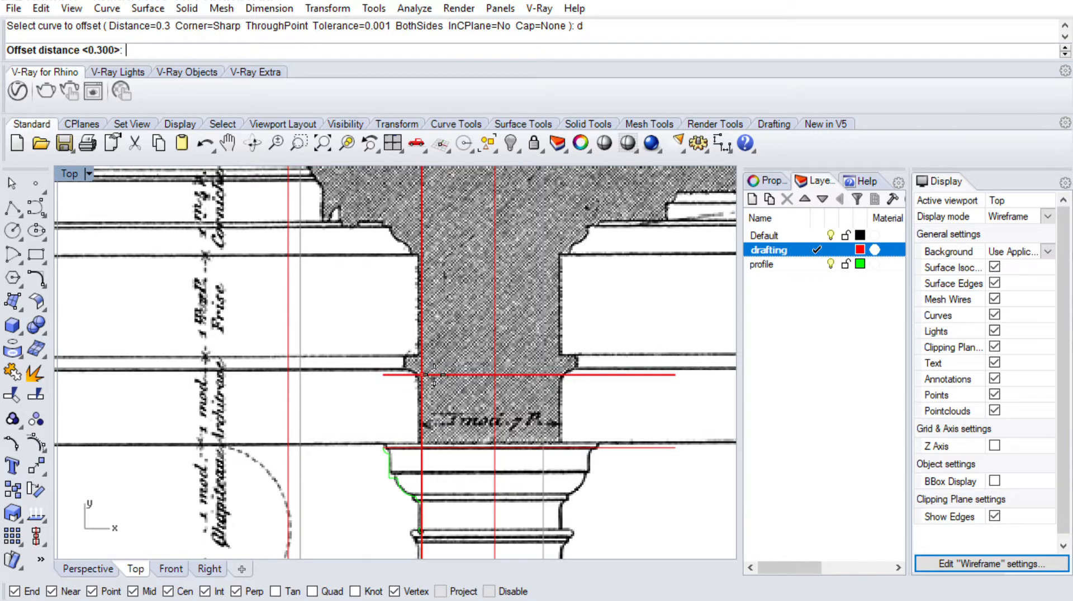
left_click(633, 375)
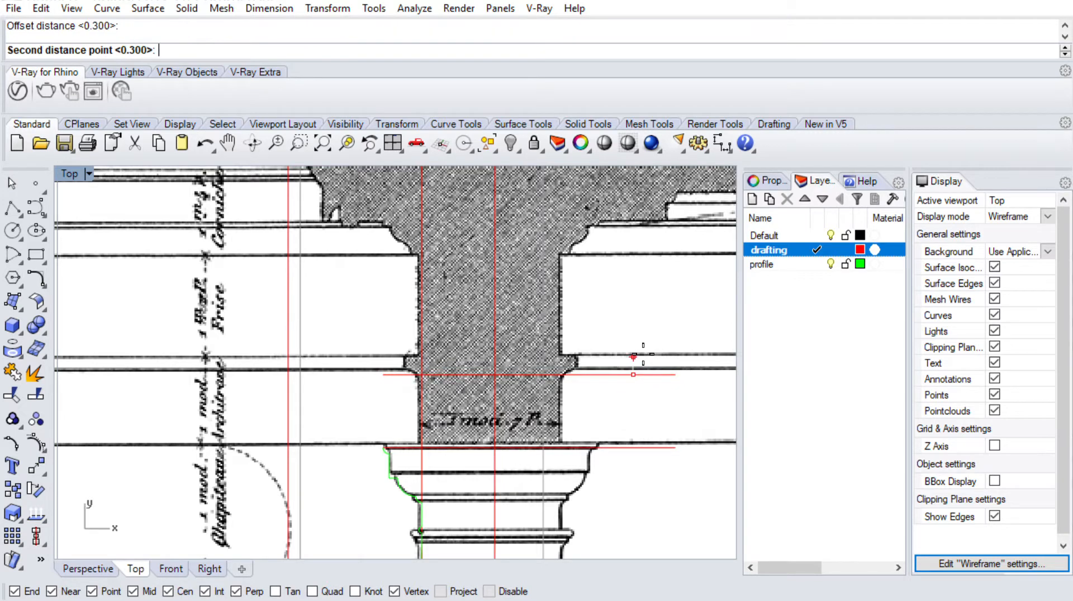
key("Escape")
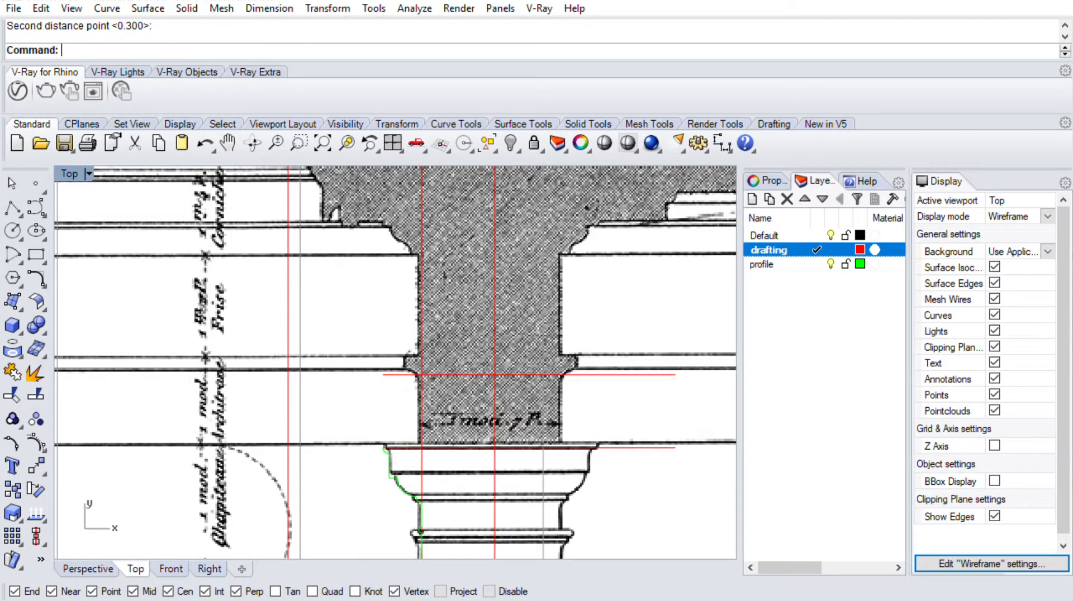
Offset the guide line under the architrave's projecting band upward by 0.05
type("Of")
key("Return")
type("d")
key("Return")
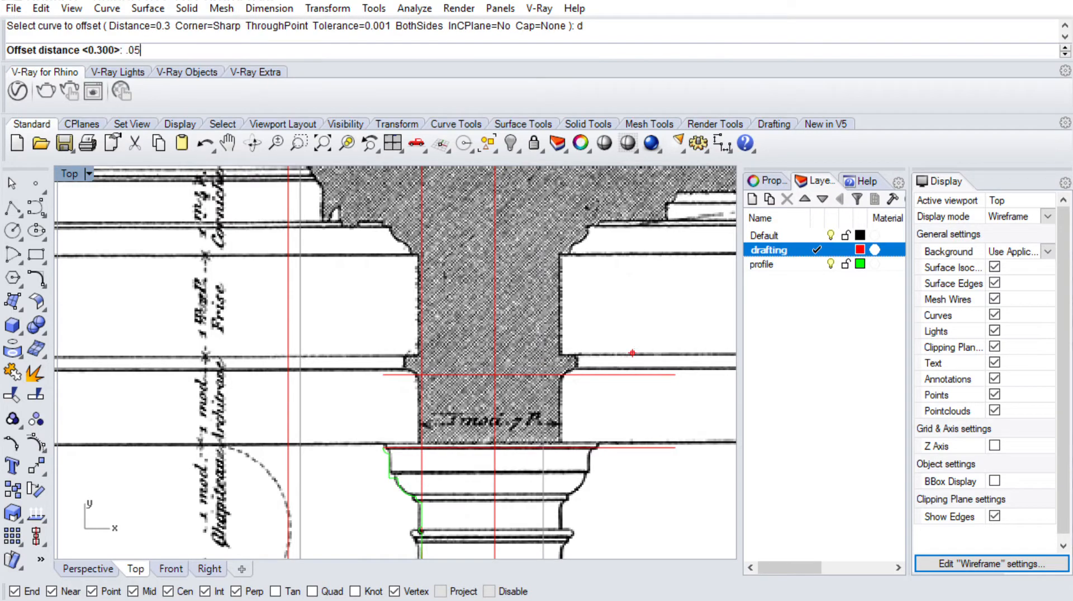
type(".05")
key("Return")
left_click(628, 374)
left_click(606, 358)
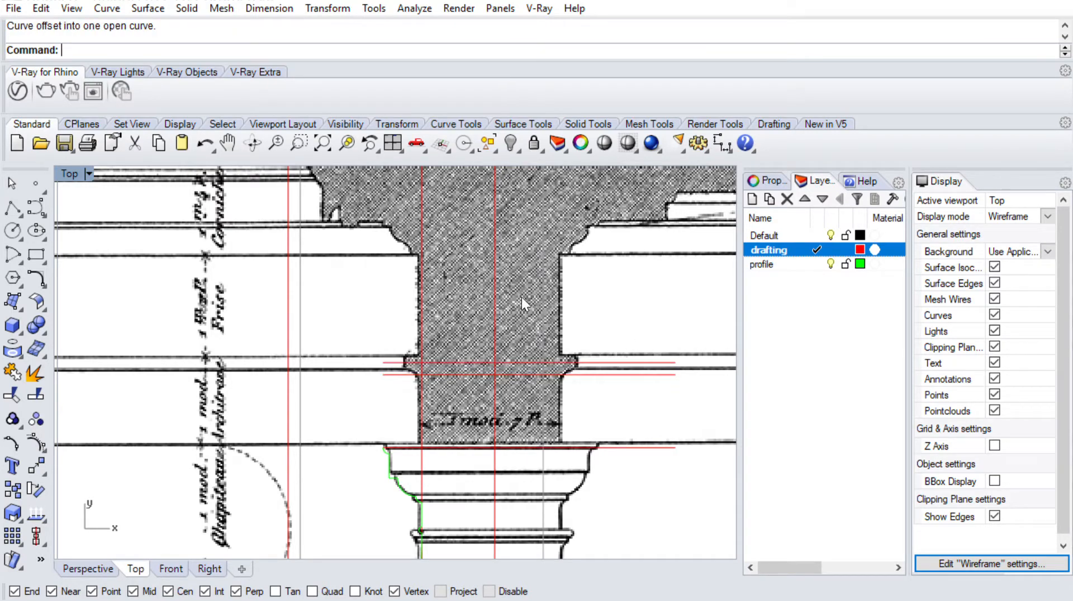
Draw a polyline from the upper horizontal guide down to the cornice-top guide and out to the cornice's projecting tip
left_click(13, 207)
scroll(376, 271, "down", 6)
right_click_drag(378, 177, 407, 245)
scroll(407, 246, "up", 8)
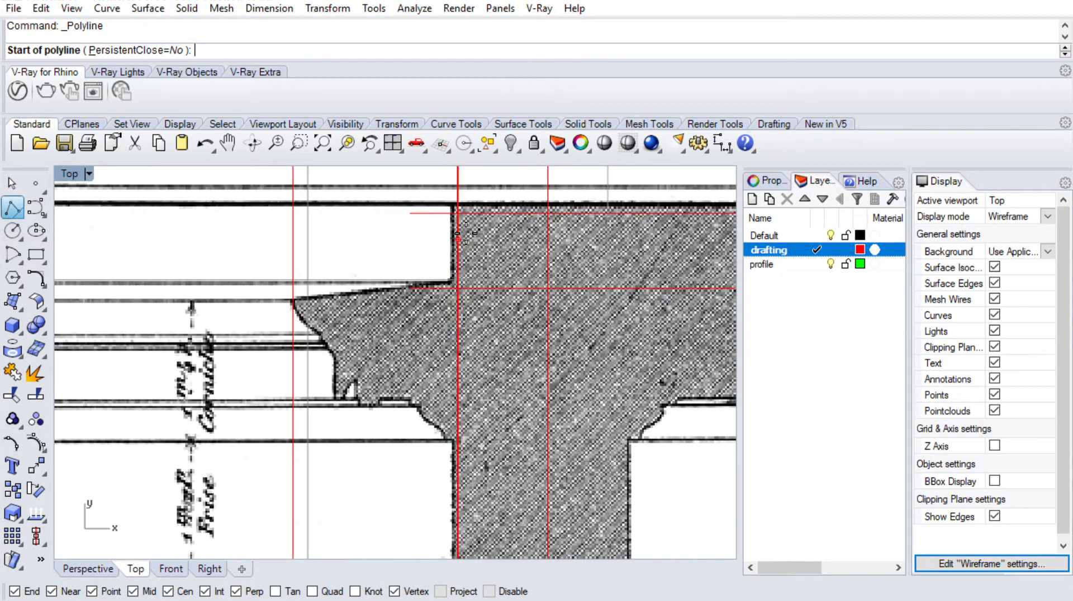
left_click(472, 213)
left_click(469, 289)
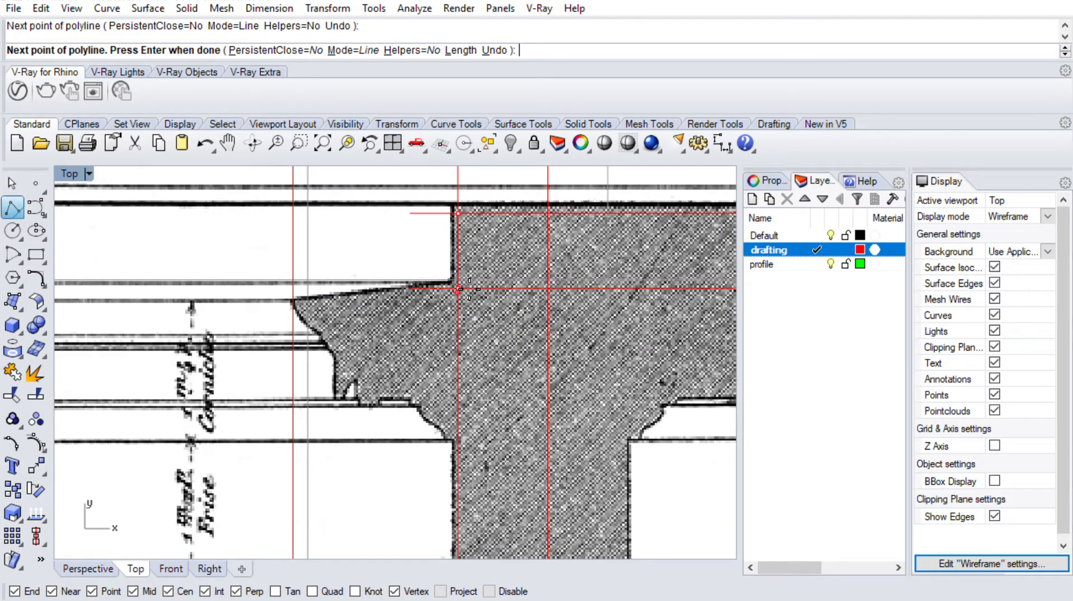
scroll(308, 311, "up", 2)
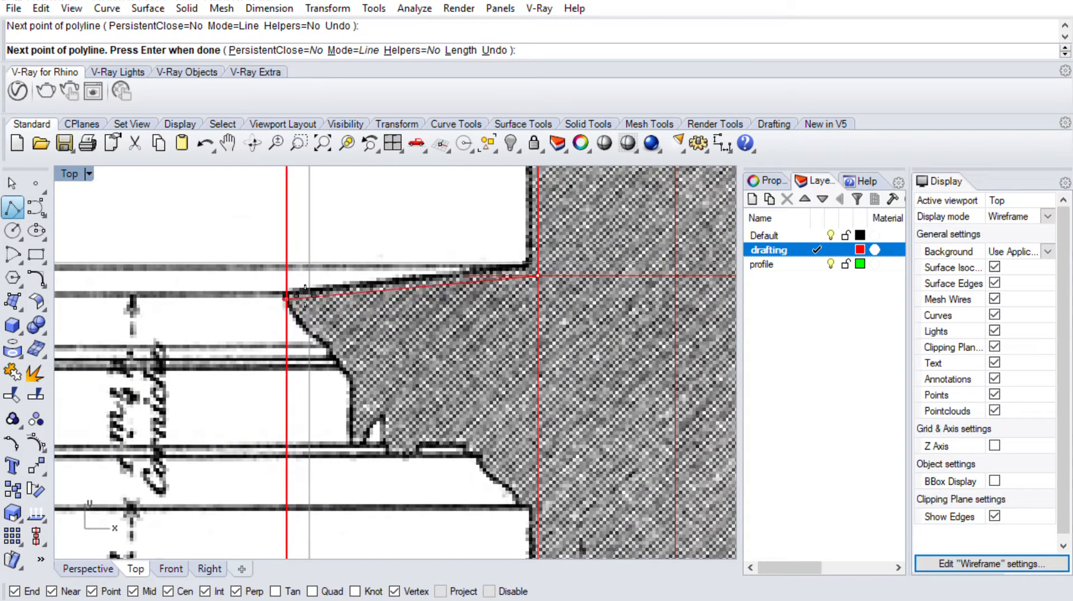
left_click(307, 297)
key("Return")
scroll(320, 306, "up", 3)
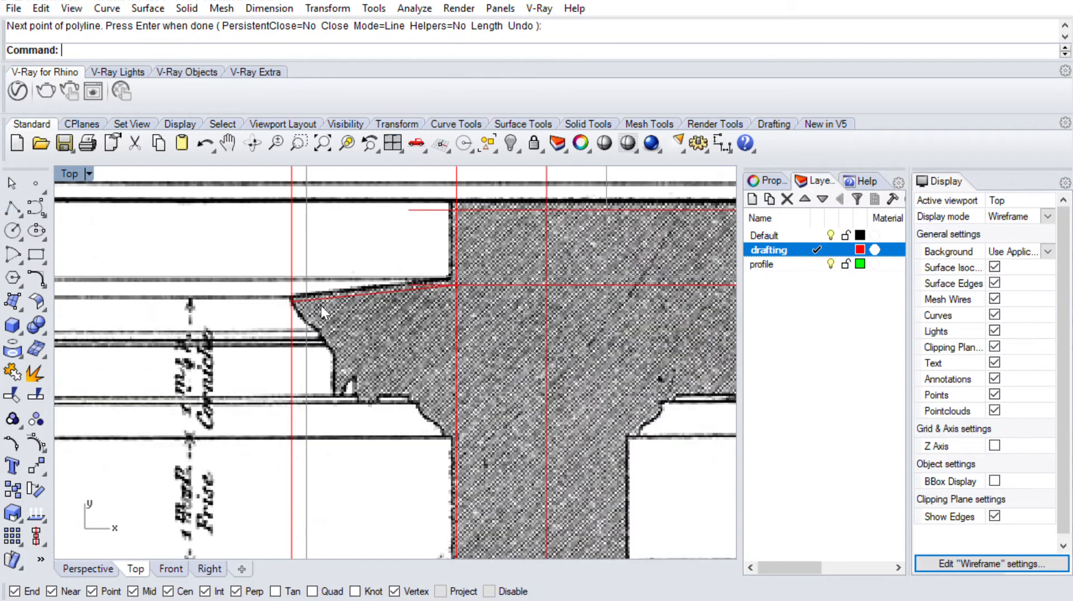
Draw two short horizontal lines across the cornice outline, at the foot of its curved upper moulding and at the soffit
key("Return")
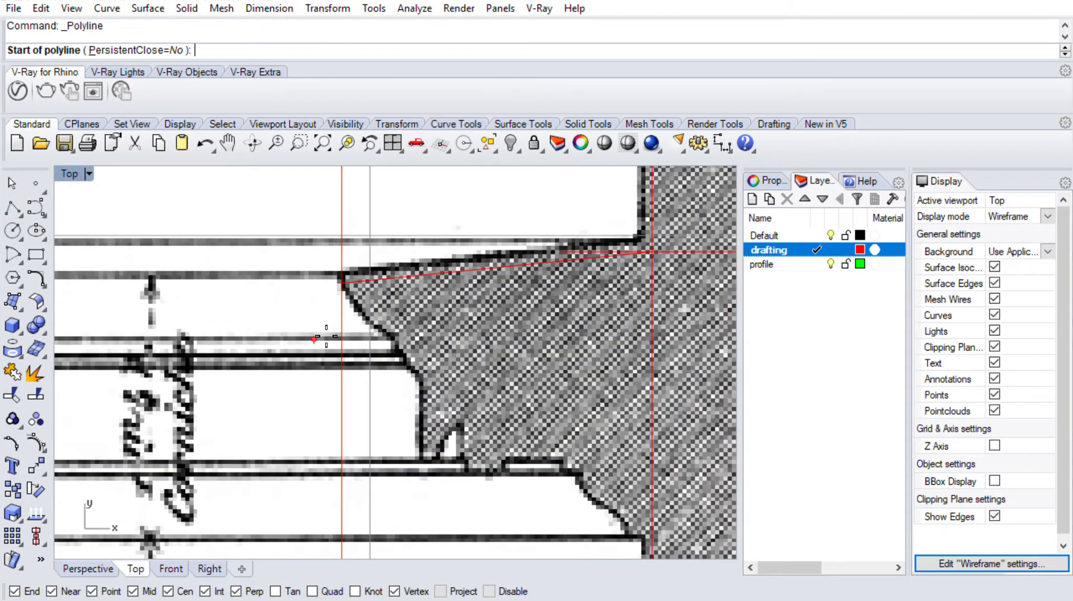
left_click(315, 339)
left_click(436, 337)
right_click_drag(436, 338, 428, 299)
key("Return")
key("Return")
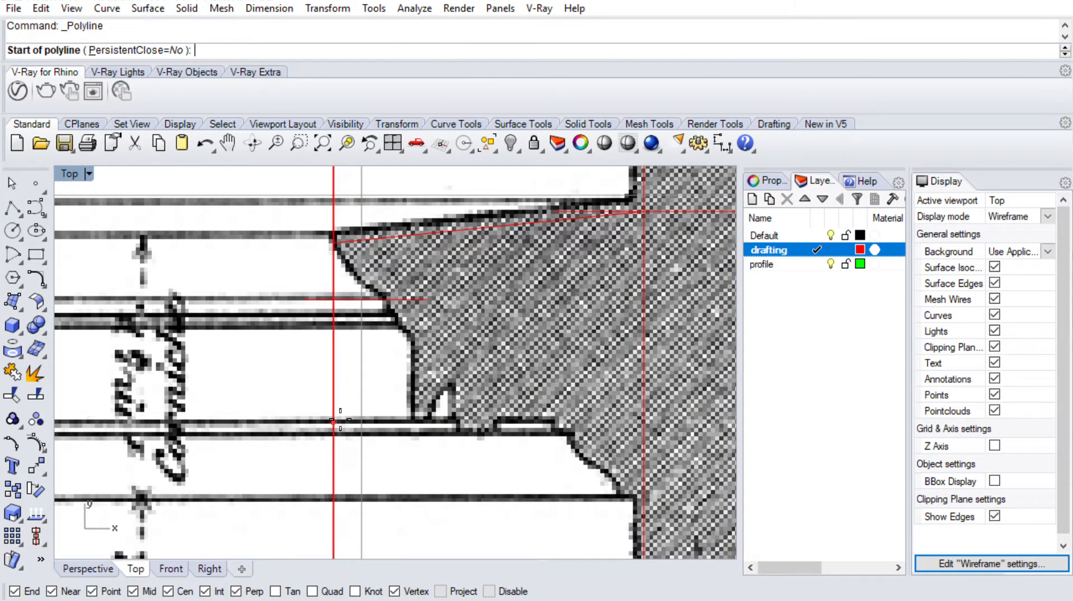
left_click(303, 423)
left_click(551, 423)
key("Return")
scroll(551, 394, "down", 4)
scroll(517, 377, "up", 4)
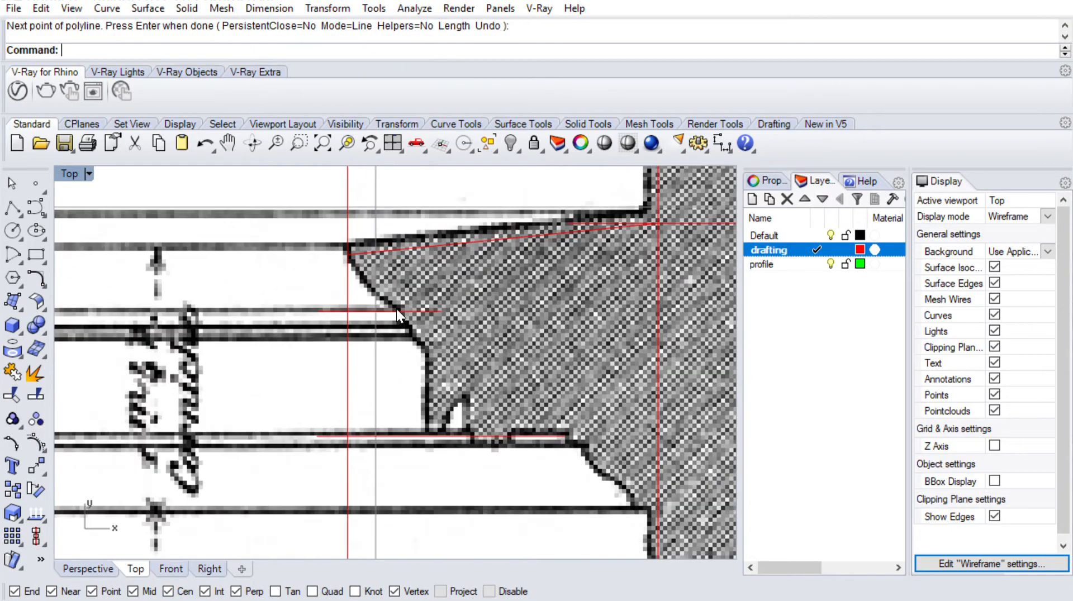
Draw a centre-based arc from the cornice's tip to the horizontal line at the foot of its curved upper moulding
scroll(396, 309, "up", 2)
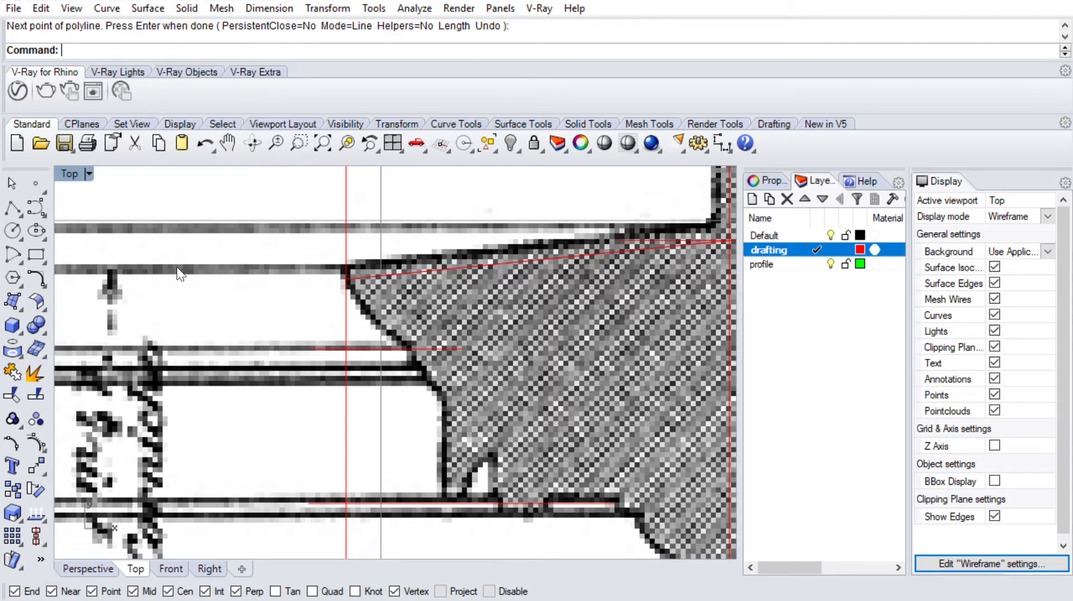
right_click_drag(177, 267, 153, 229)
left_click(12, 252)
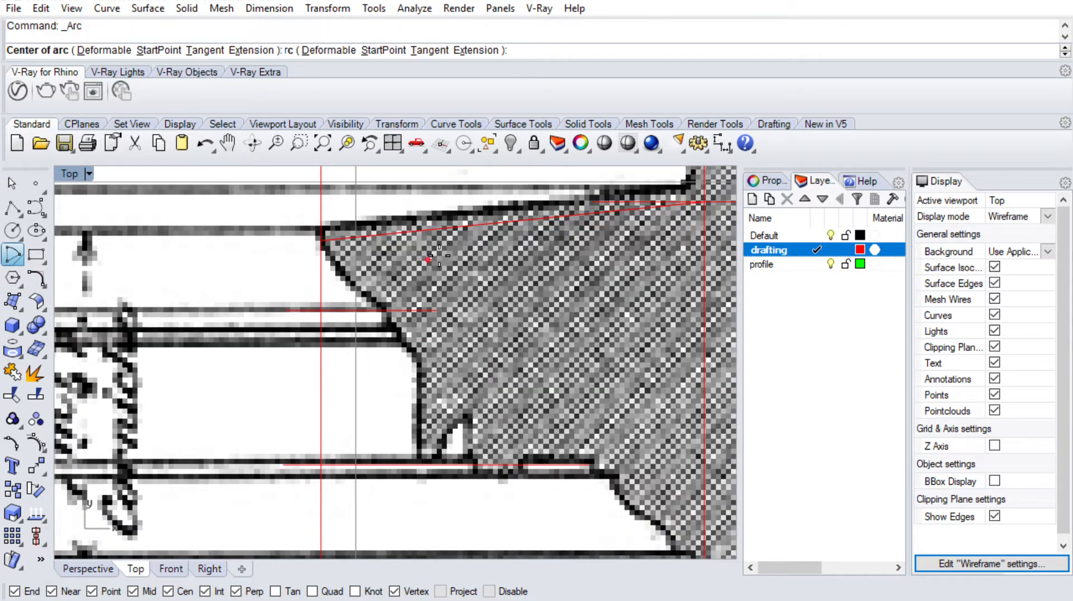
left_click(345, 243)
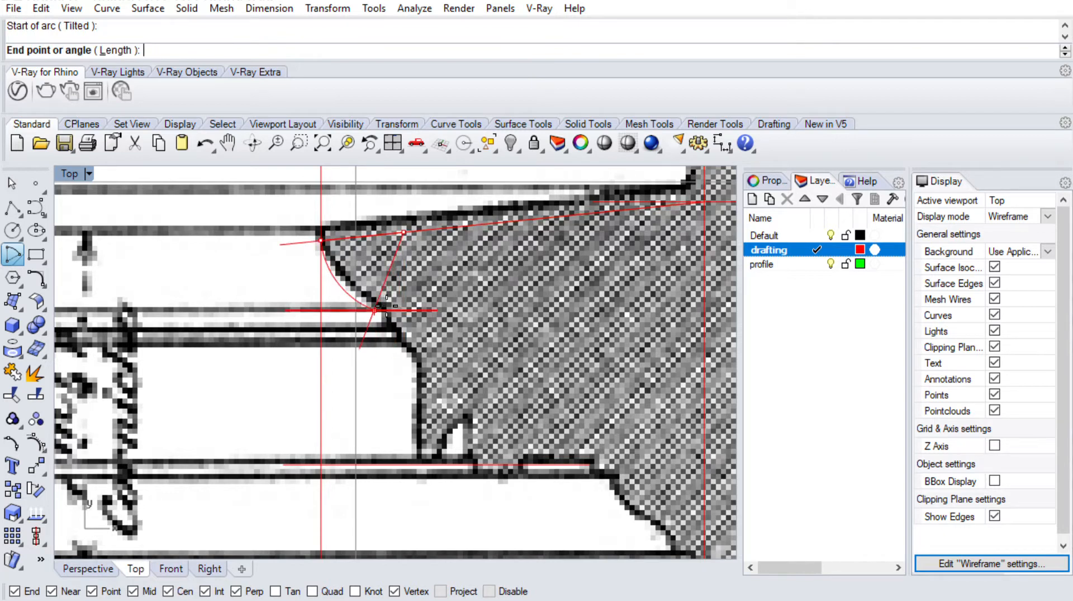
left_click(413, 314)
right_click(420, 324)
key("Escape")
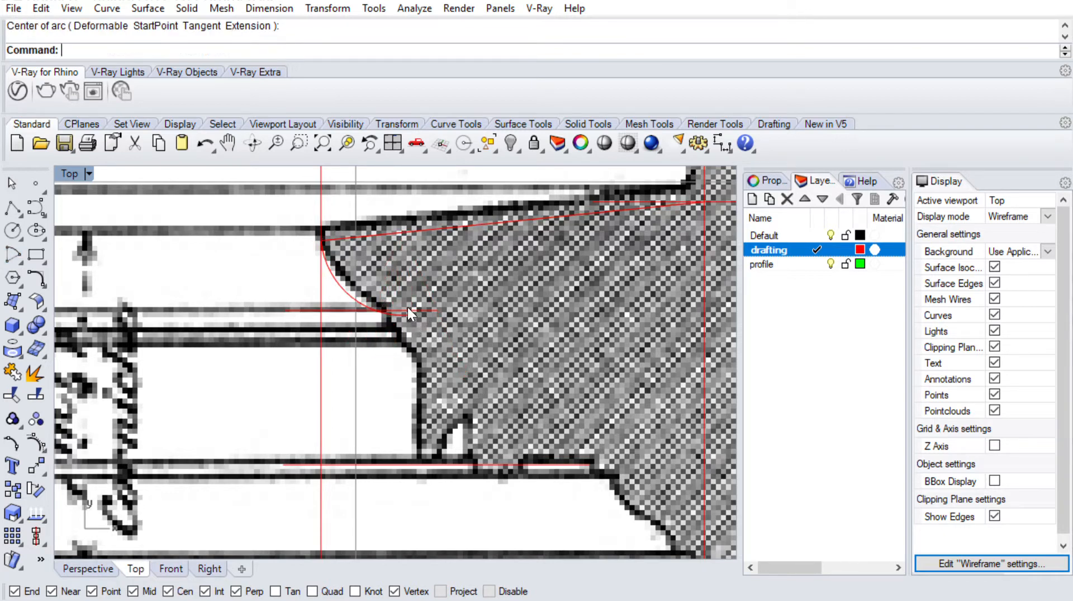
Draw a vertical line along the cornice's flat face, from the soffit line up to the curve above
left_click(13, 208)
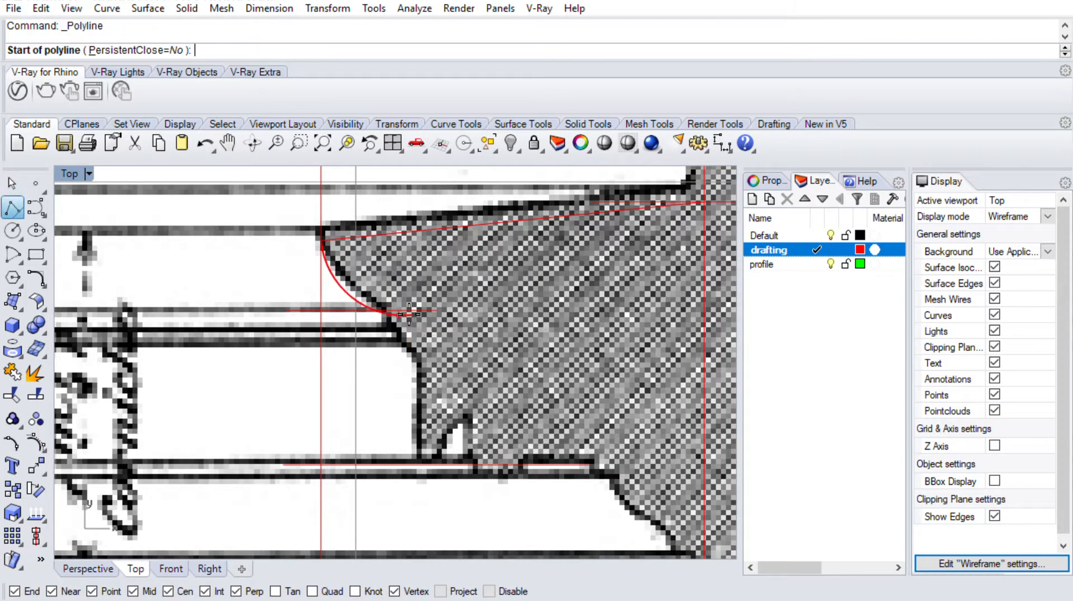
scroll(391, 314, "up", 4)
scroll(409, 311, "down", 4)
right_click_drag(438, 376, 406, 314)
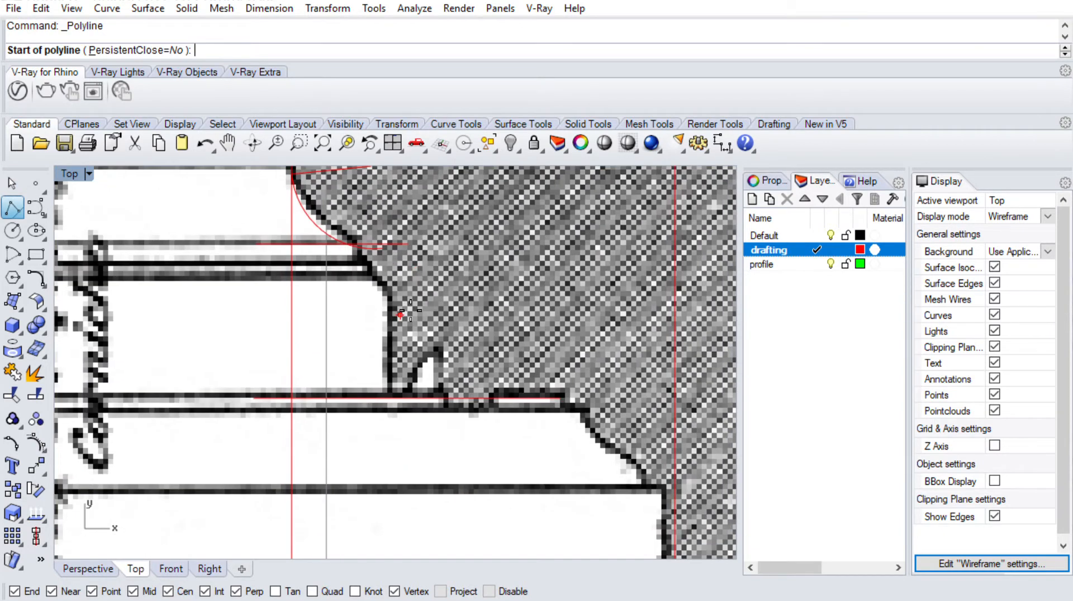
left_click(403, 398)
left_click(398, 265)
key("Return")
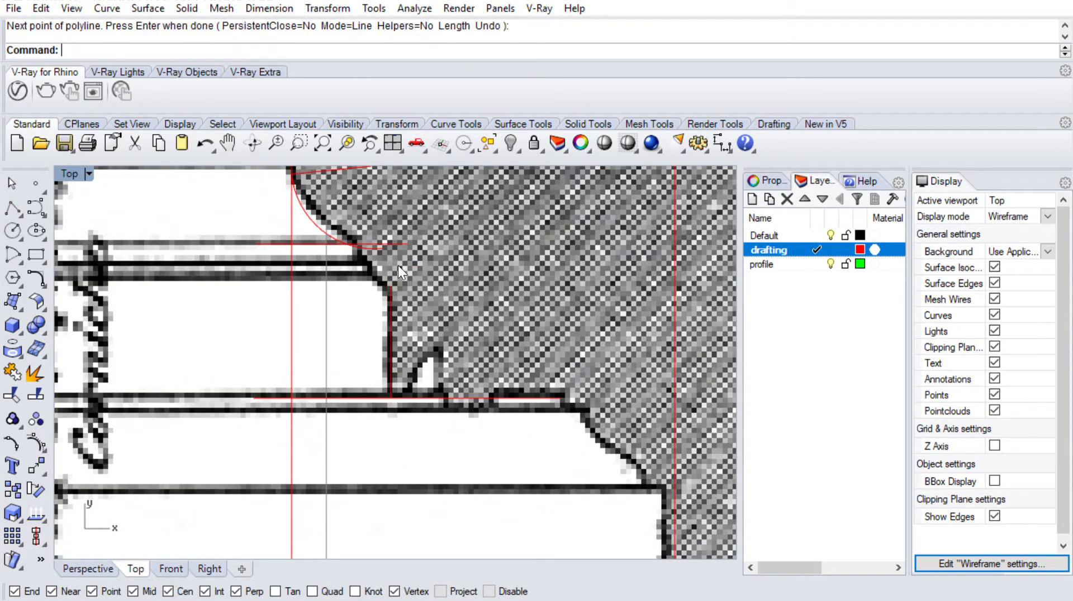
Draw a short horizontal line at the top of the frieze, ending on the vertical guide line
scroll(399, 264, "down", 3)
scroll(427, 303, "up", 3)
right_click_drag(482, 386, 439, 313)
key("Return")
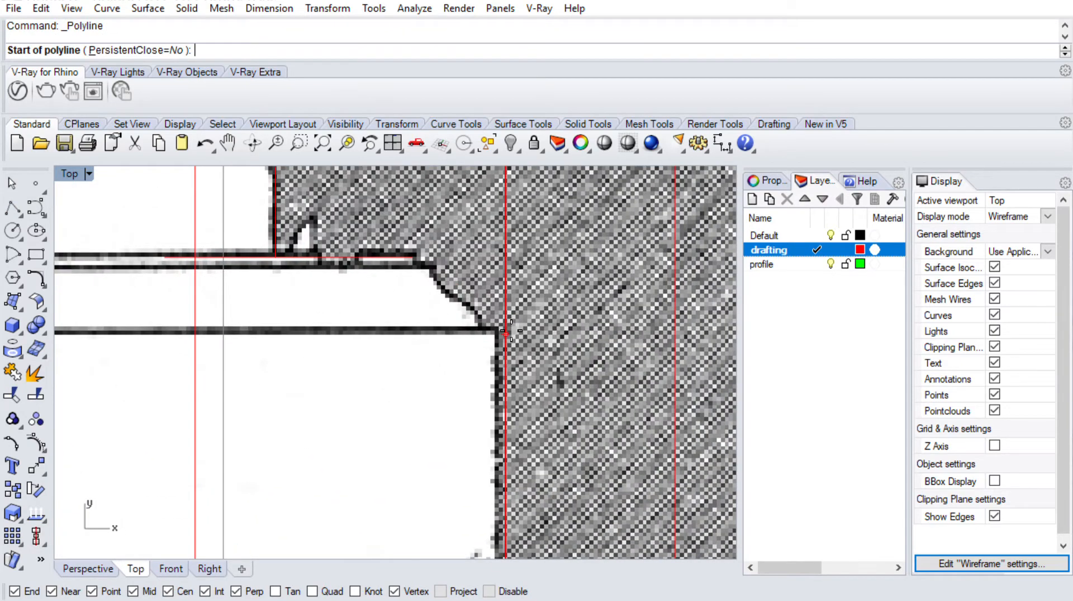
scroll(505, 344, "down", 2)
left_click(520, 329)
key("Return")
scroll(326, 281, "up", 3)
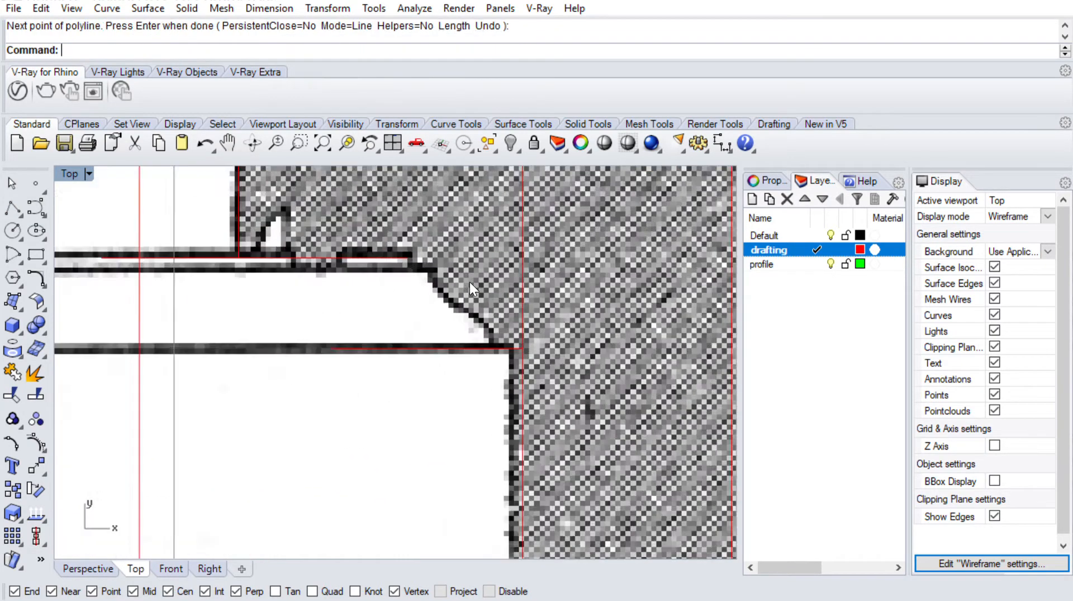
Draw a horizontal line just below the cornice soffit, from the outer vertical guide line to the inner one
key("Return")
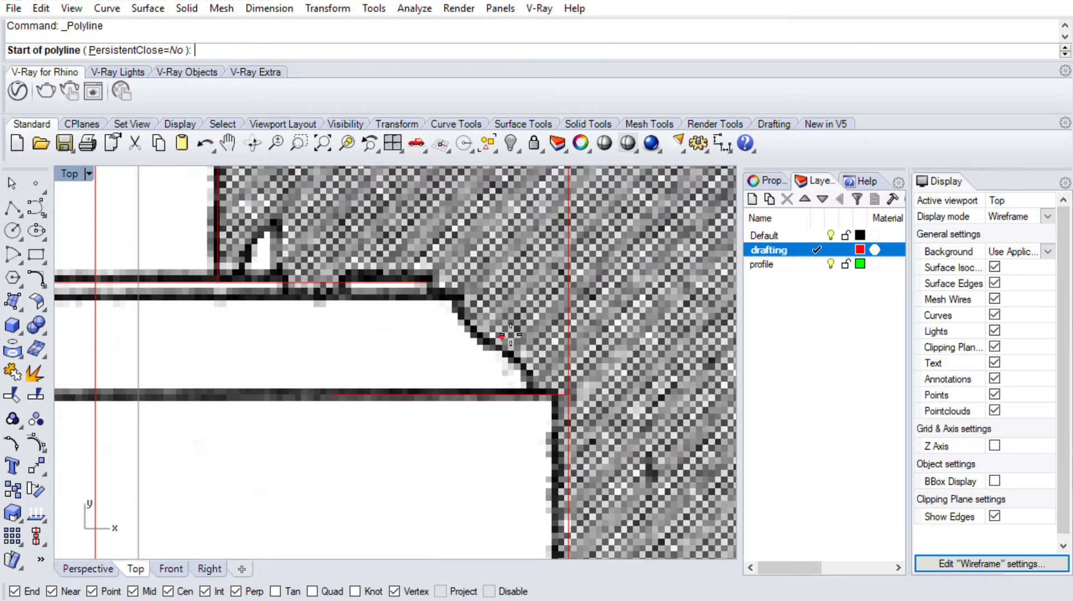
right_click_drag(252, 299, 412, 320)
left_click(257, 316)
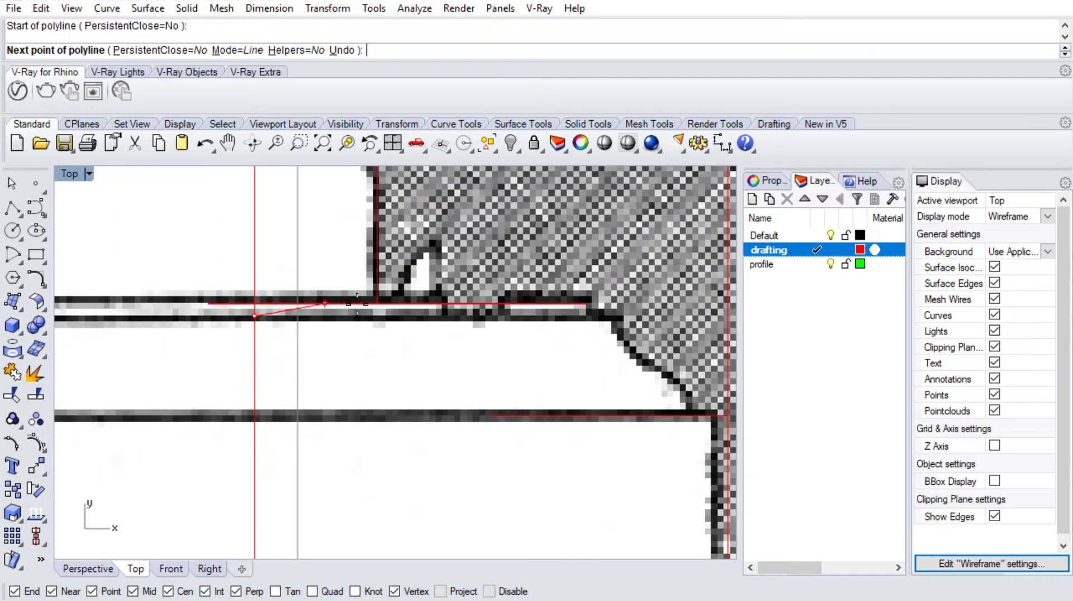
scroll(348, 308, "down", 6)
left_click(566, 311)
key("Return")
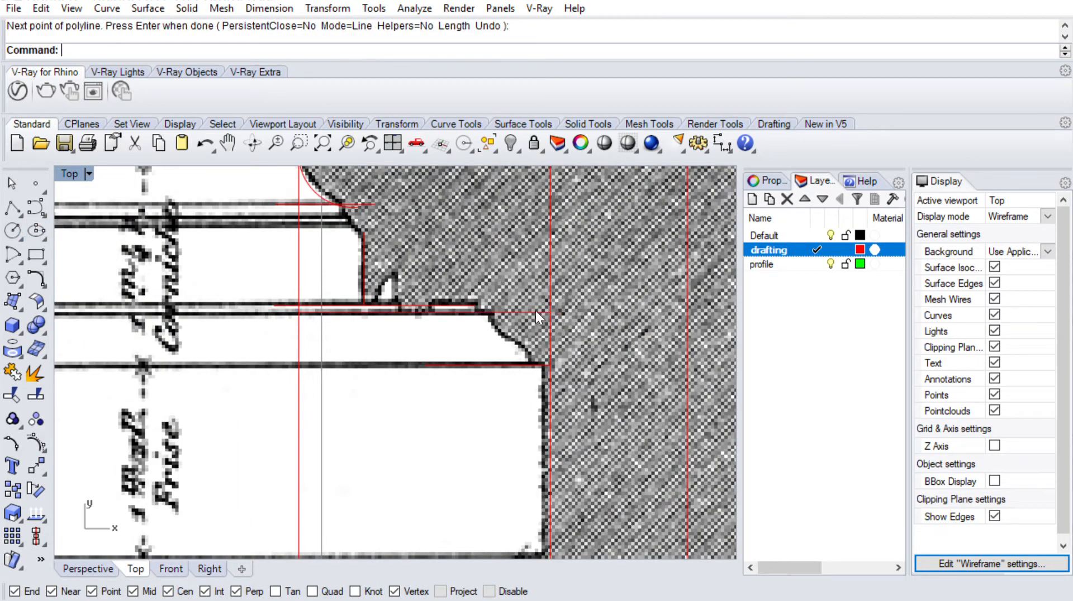
scroll(531, 323, "up", 2)
key("Return")
key("Escape")
type("Off")
key("Return")
scroll(527, 296, "down", 3)
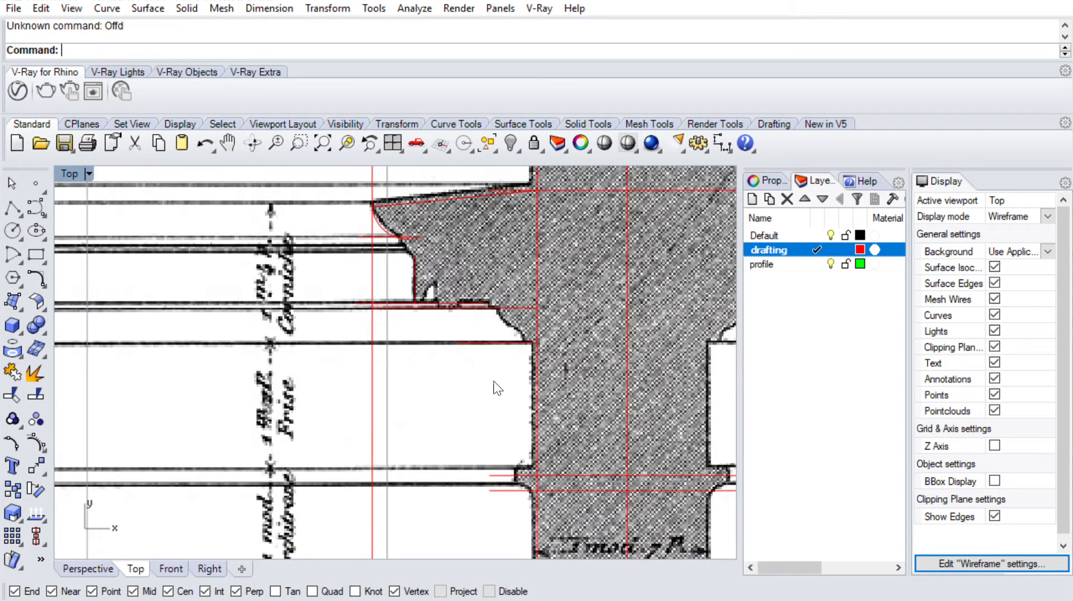
Delete the freehand cornice construction lines, the arc and the sloping polyline, keeping the main guide lines
left_click_drag(494, 382, 417, 210)
key("Delete")
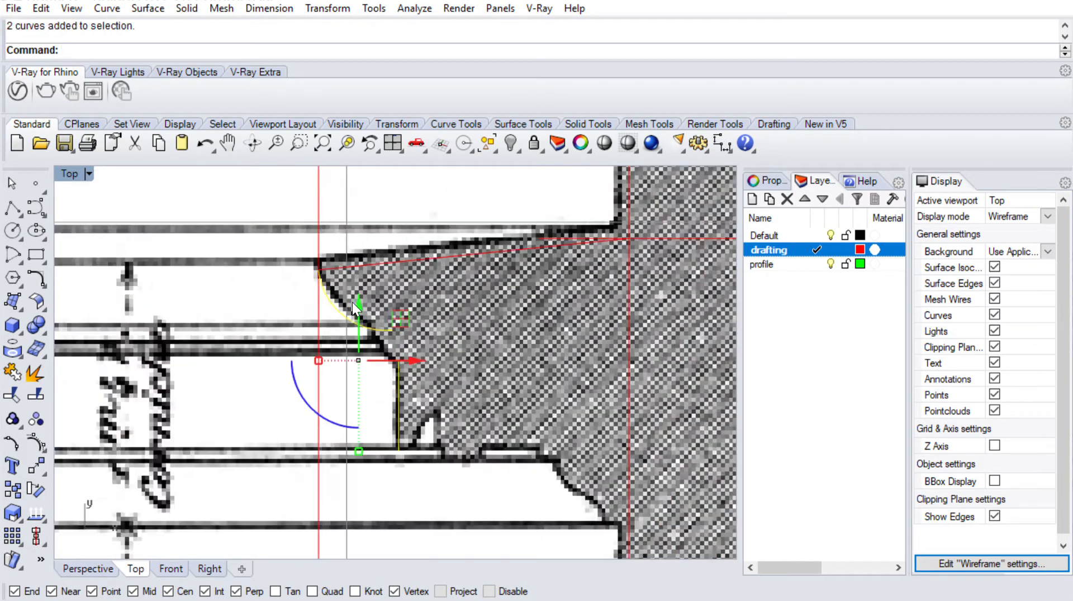
key("Delete")
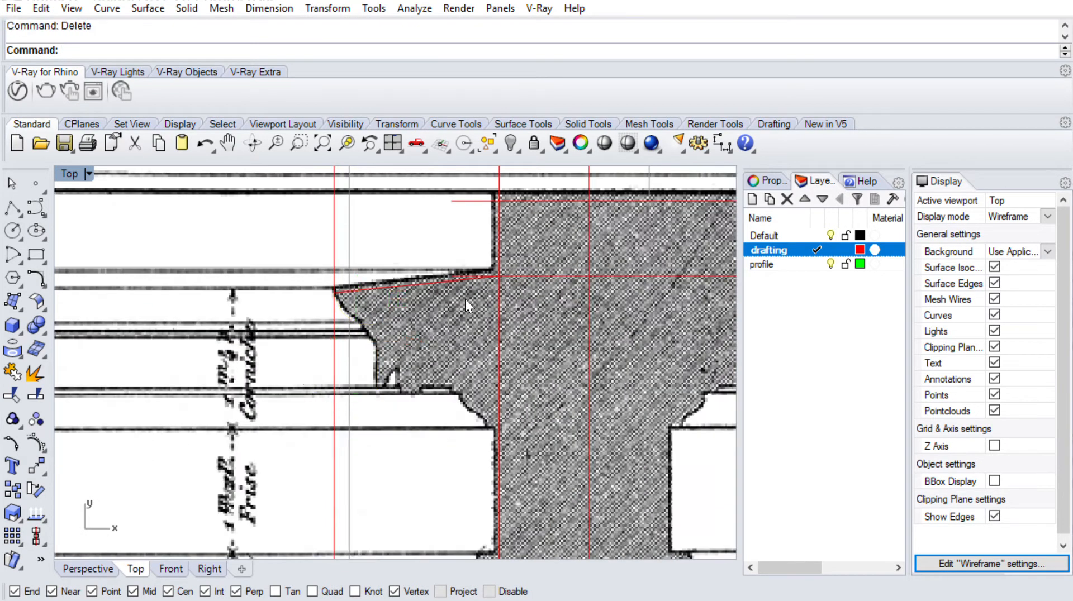
left_click(401, 283)
key("Delete")
right_click_drag(327, 312, 311, 301)
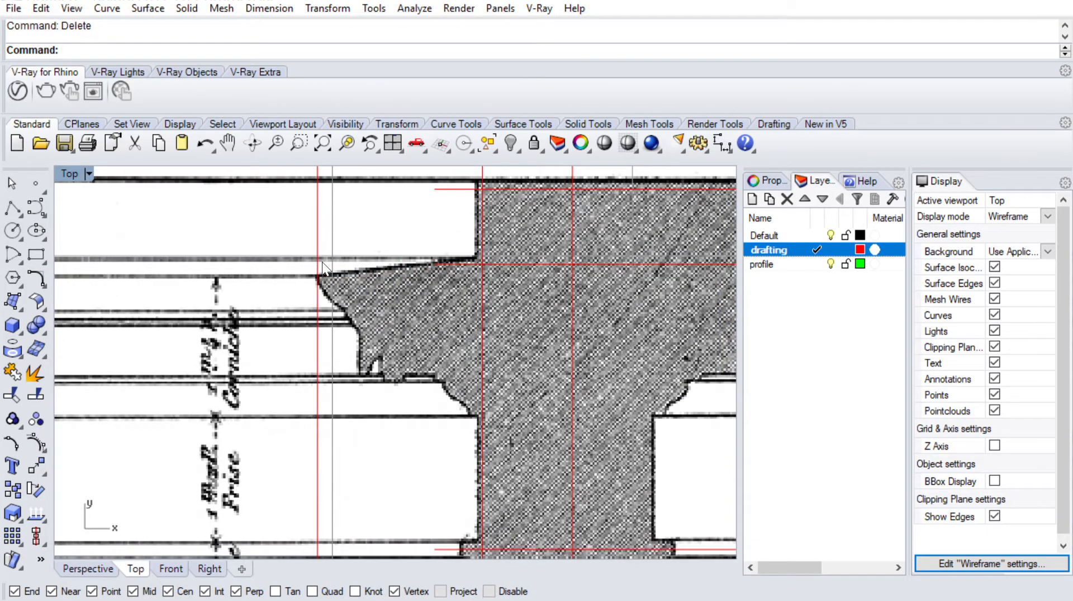
Measure the vertical distance from the guide line on top of the cornice slope down to the cornice's tip
type("offset")
key("Return")
type("d")
key("Return")
scroll(300, 259, "up", 3)
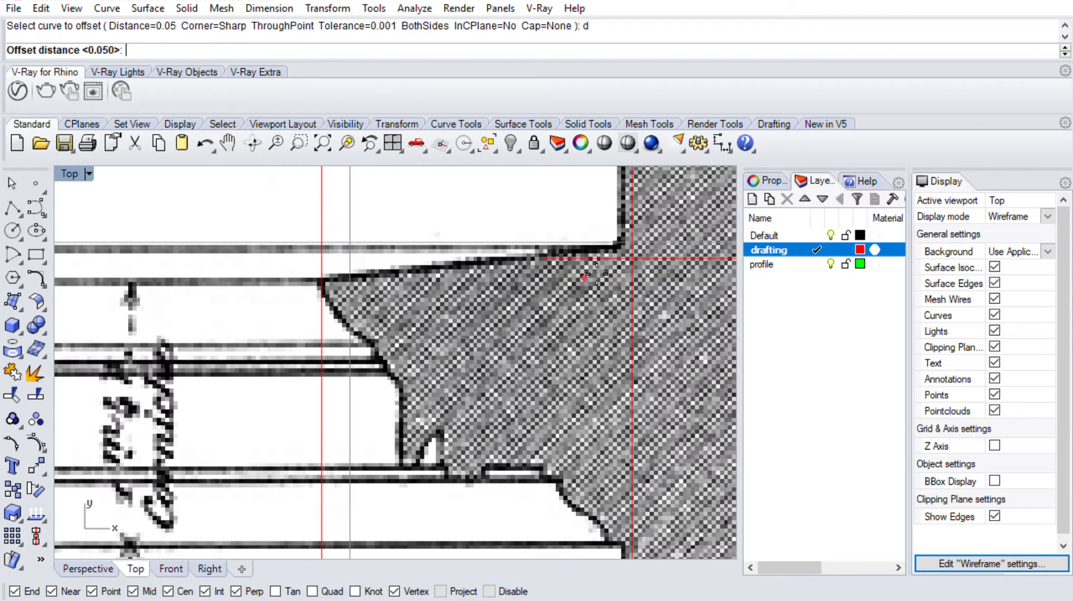
left_click(635, 258)
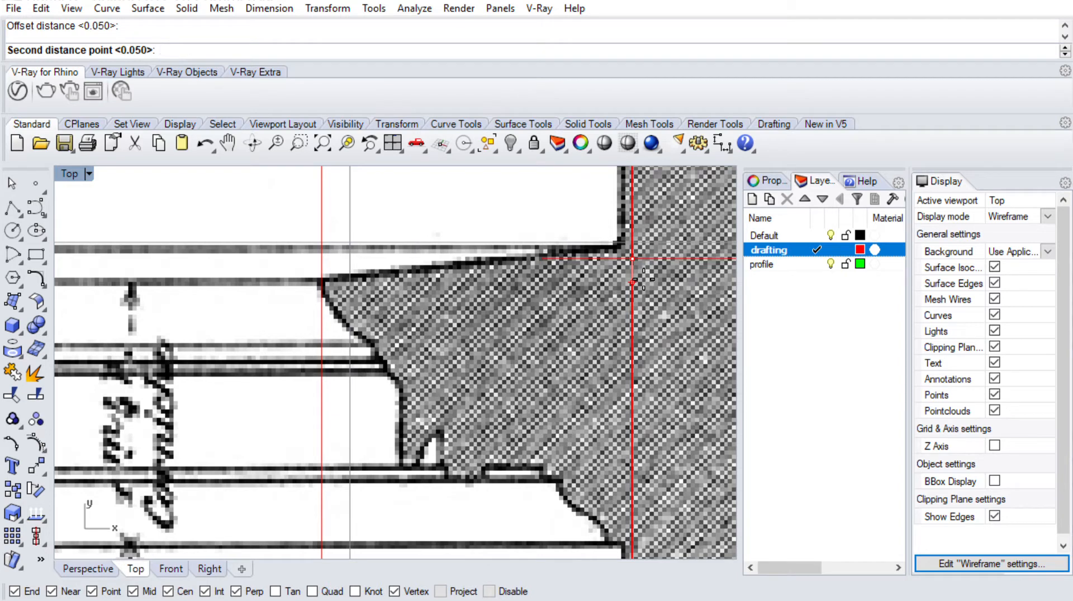
key("Escape")
Offset the guide line on top of the cornice slope downward by 0.05 to the level of the cornice's tip
type("Offset")
key("Return")
type("des InCPlane=No Cap=None ): d")
key("Return")
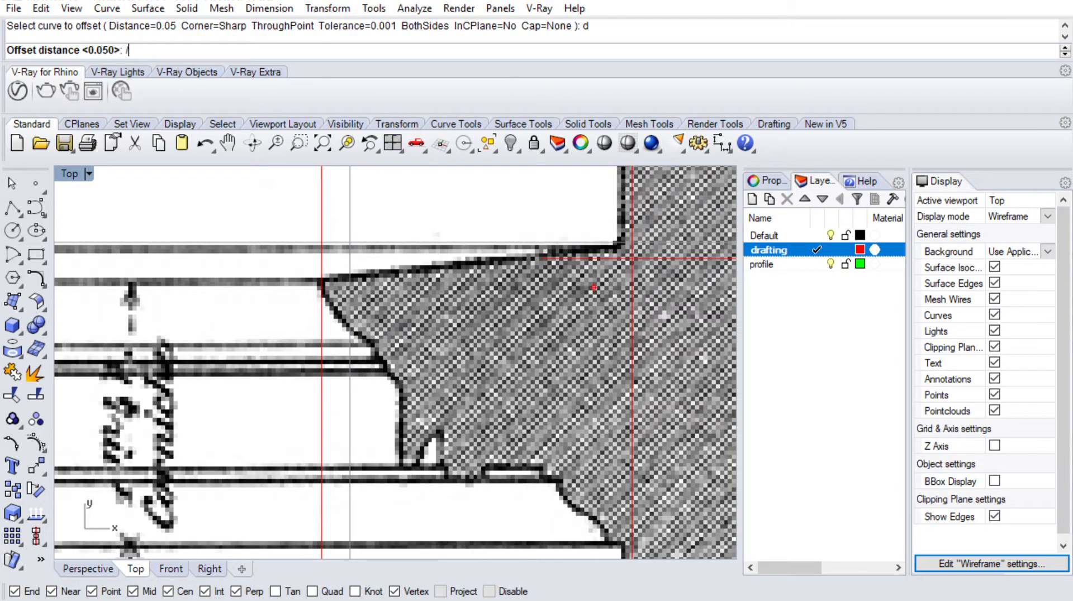
key("Return")
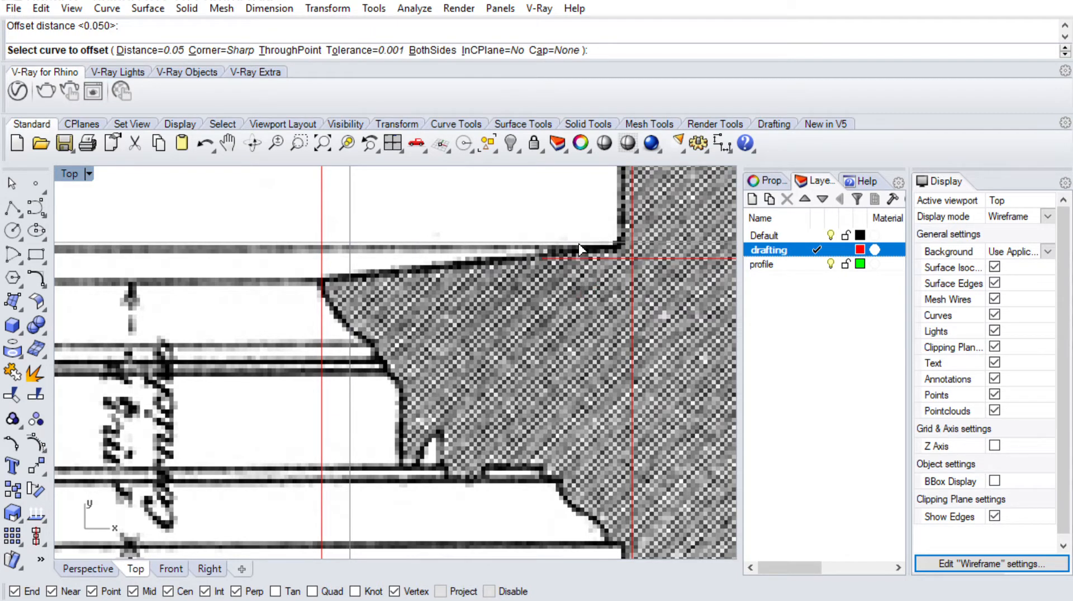
left_click(581, 248)
left_click(587, 299)
scroll(588, 300, "down", 3)
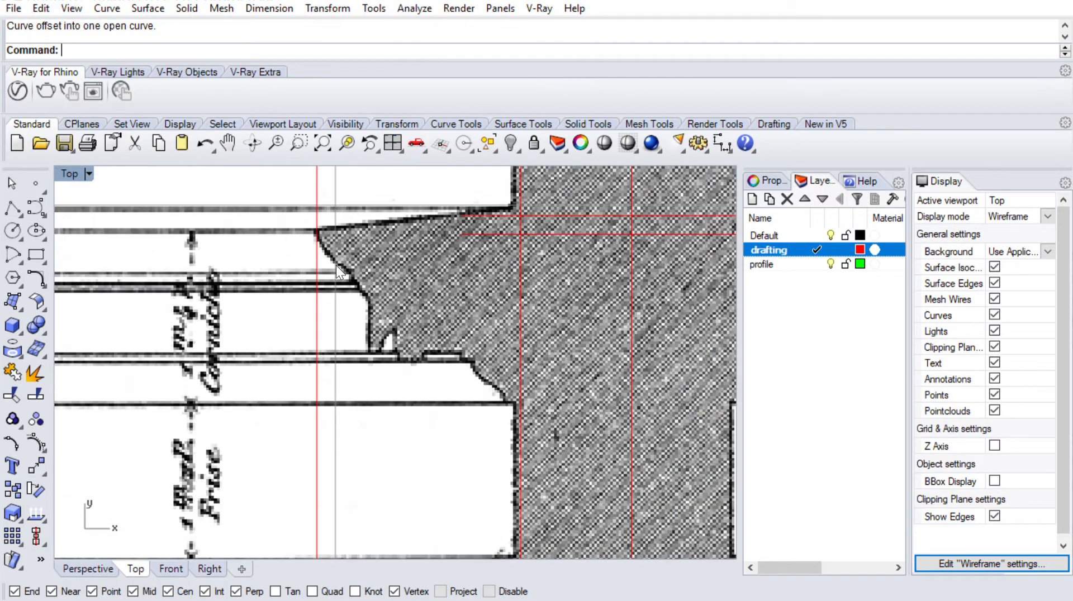
Measure the vertical distance from the guide line at the cornice's tip down to the cornice soffit
type("Offset")
key("Return")
type("des InCPlane=No Cap=None )")
key("Return")
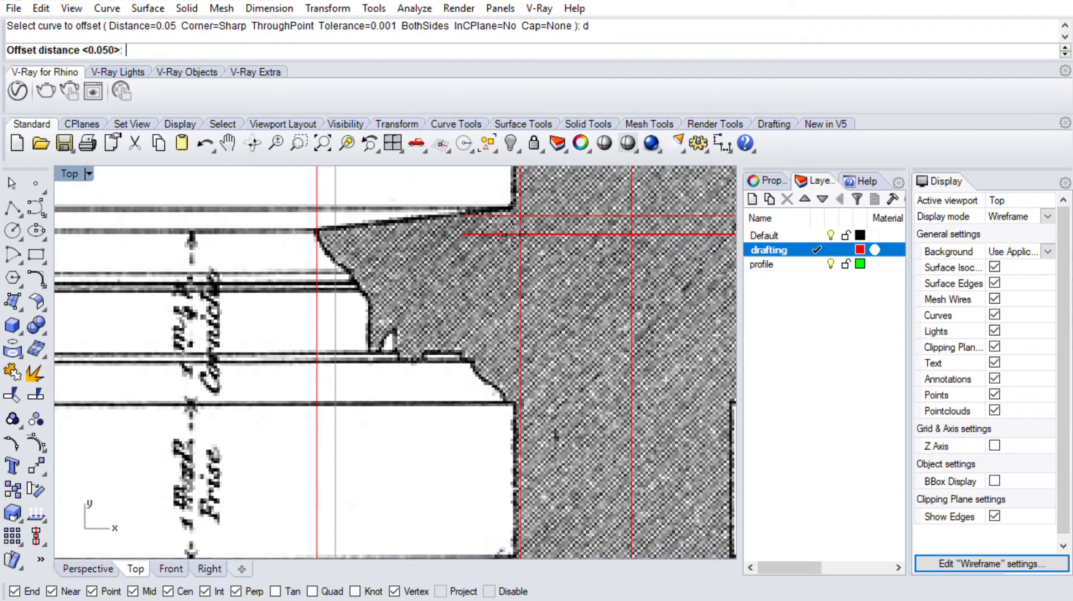
left_click(499, 233)
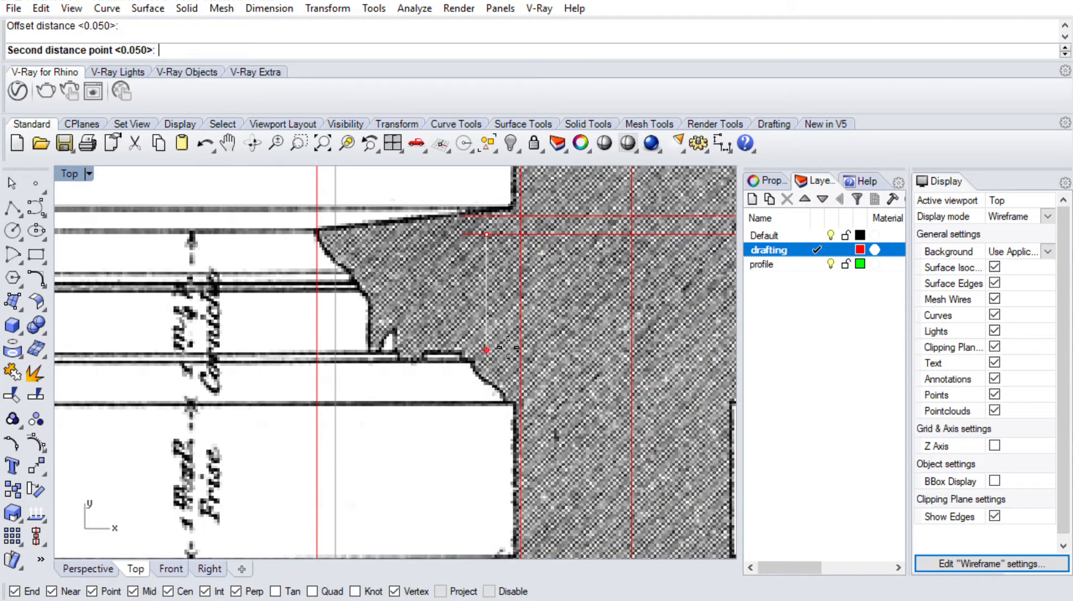
key("Escape")
Offset the guide line at the cornice's tip downward by 0.3 to the cornice soffit
type("Of")
key("Return")
type("d")
key("Return")
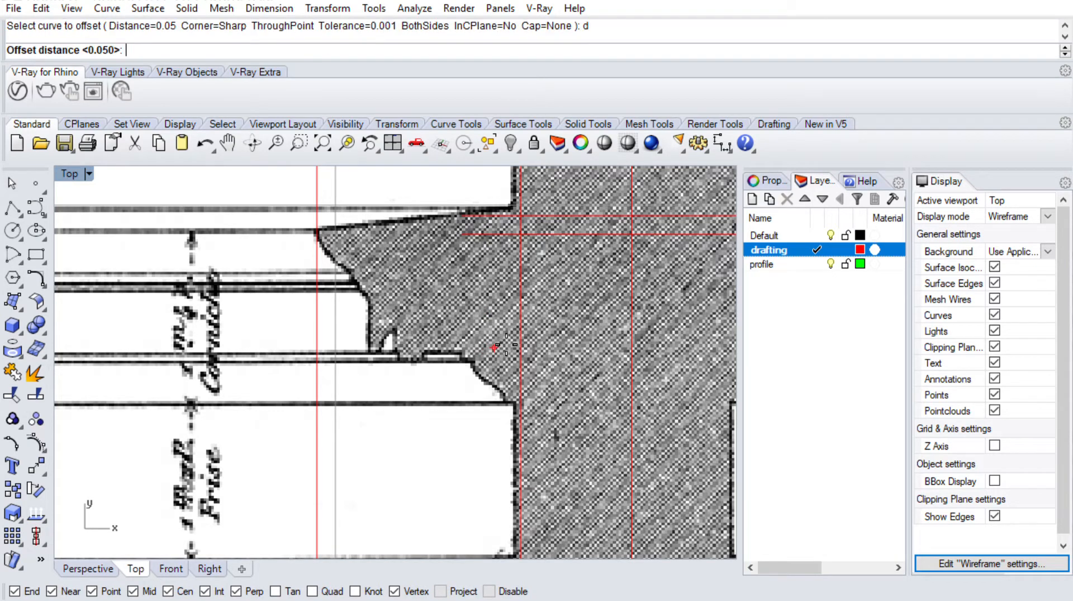
type(".3")
key("Return")
left_click(488, 234)
left_click(500, 311)
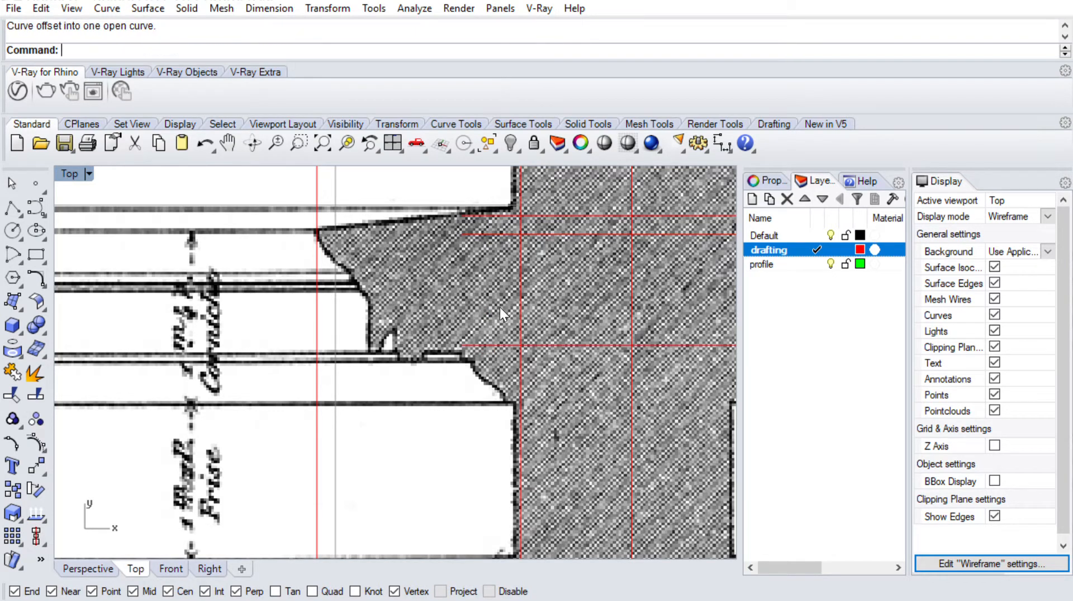
Measure the vertical distance from the cornice soffit's guide line down to the top of the frieze
scroll(499, 319, "down", 6)
right_click_drag(520, 328, 501, 311)
scroll(499, 311, "up", 6)
type("Offset")
key("Return")
type("des InCPlane=No Cap=None )")
key("Return")
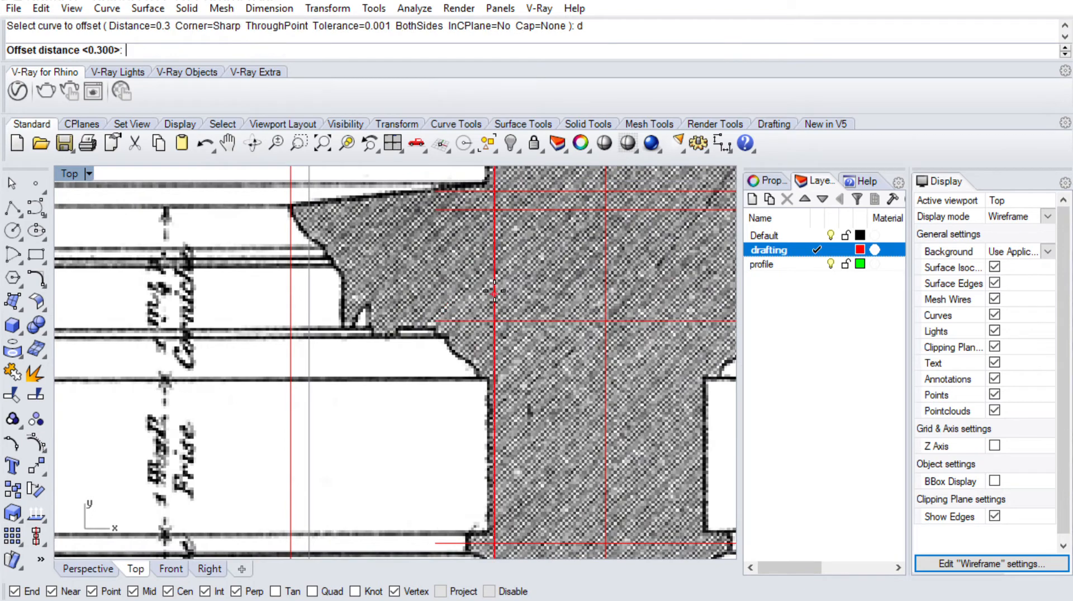
left_click(474, 321)
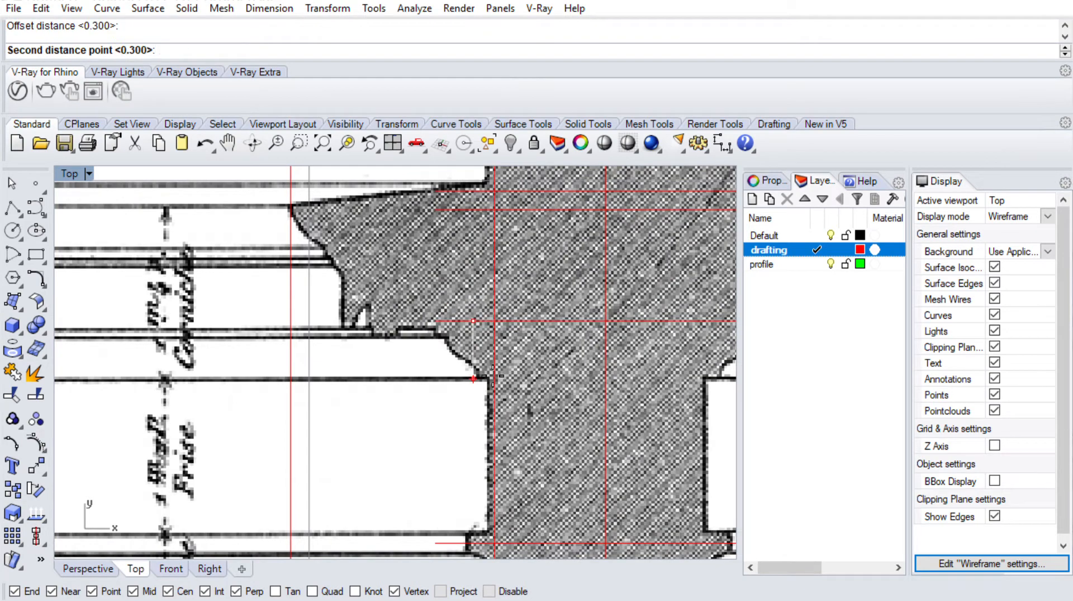
key("Escape")
Offset the cornice soffit's guide line downward by 0.15 to the top of the frieze
type("Offset")
key("Return")
type("d")
key("Return")
type(".")
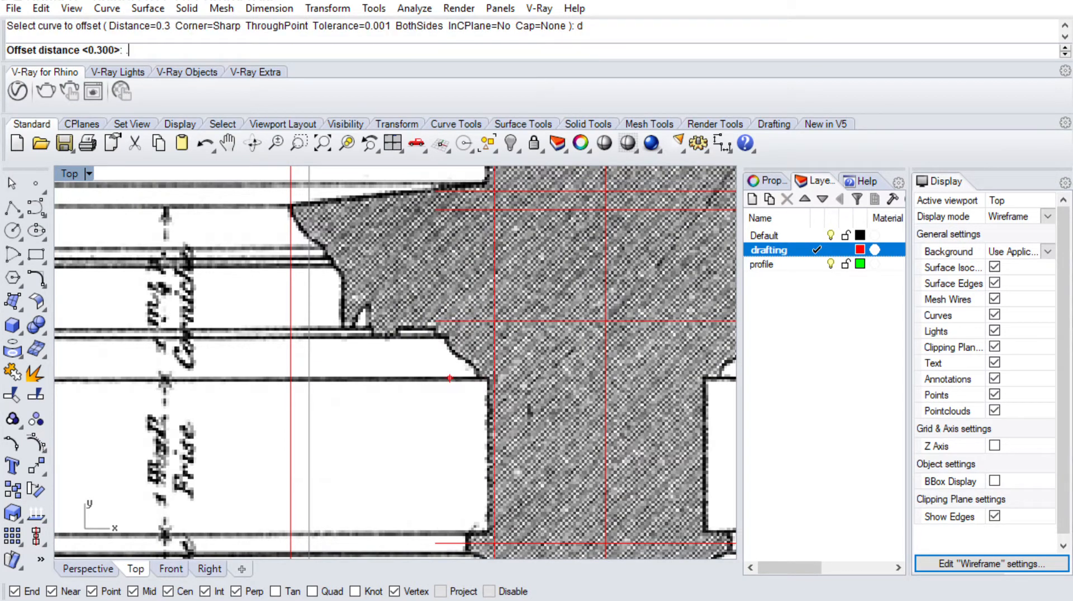
type("15")
key("Return")
left_click(464, 321)
left_click(461, 378)
Extend the horizontal guide lines at the cornice's slope, tip and soffit to the vertical guide line at the cornice's tip
scroll(465, 366, "down", 4)
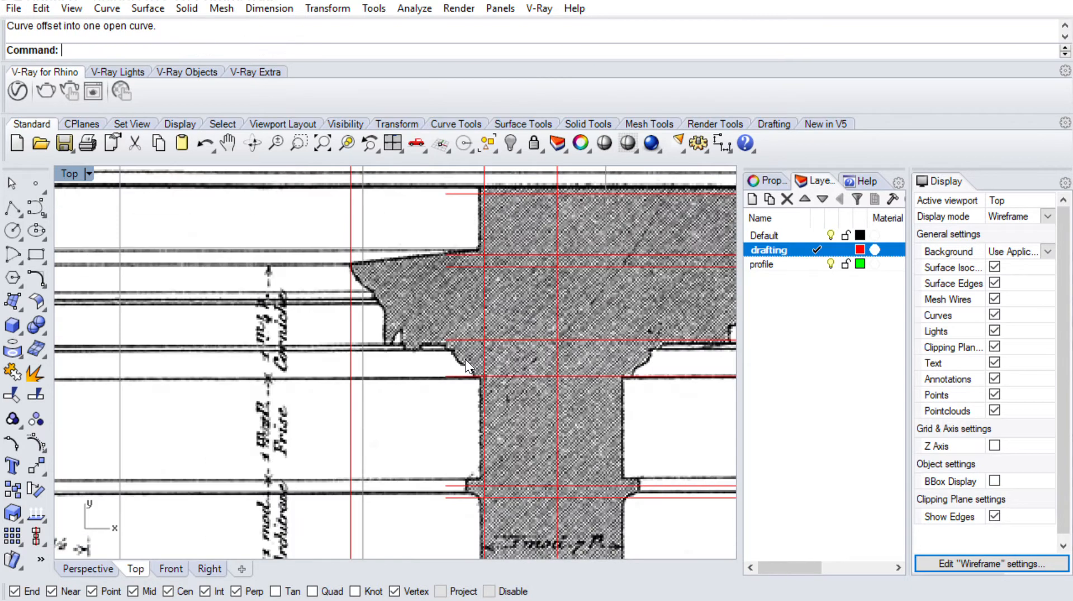
right_click_drag(505, 383, 495, 345)
right_click_drag(496, 412, 484, 322)
scroll(472, 280, "up", 4)
scroll(465, 264, "down", 2)
right_click_drag(465, 264, 524, 333)
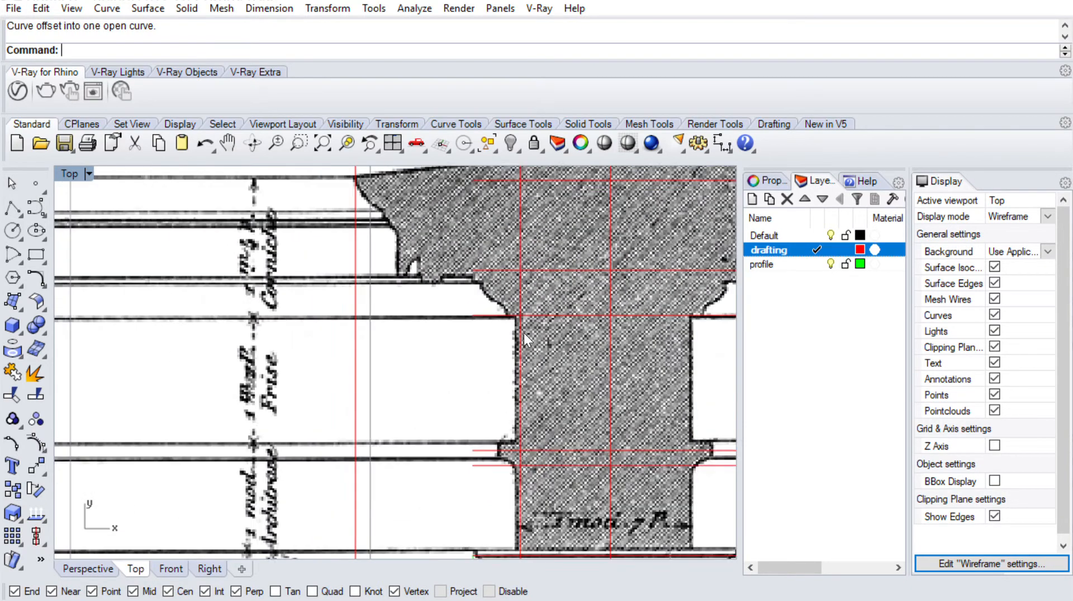
right_click_drag(506, 284, 518, 341)
scroll(473, 299, "up", 4)
type("Extend")
key("Return")
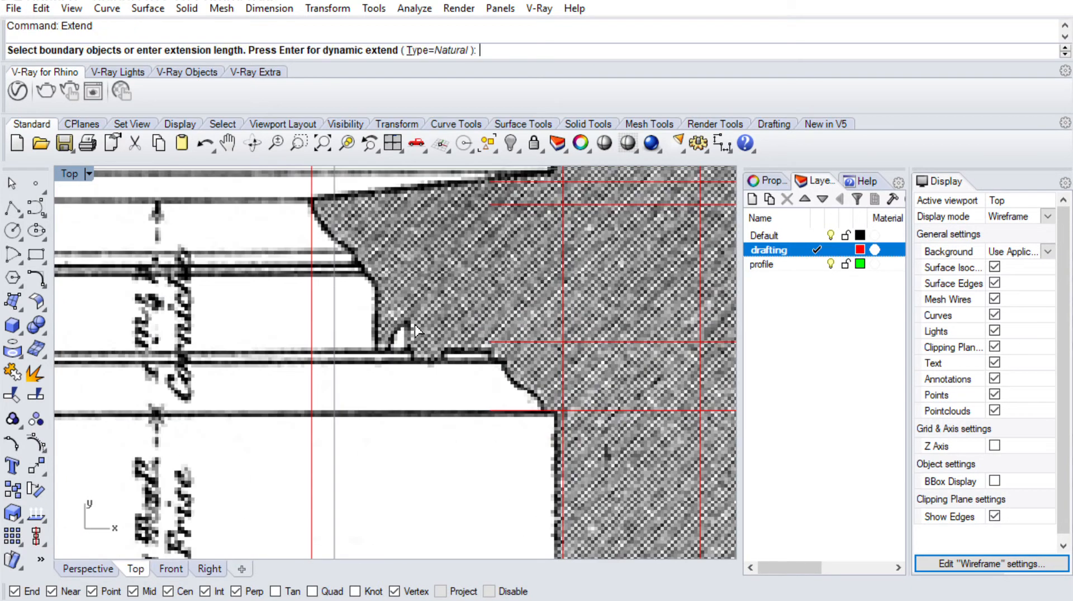
left_click(312, 331)
key("Return")
left_click_drag(489, 146, 487, 159)
key("Return")
scroll(485, 195, "down", 6)
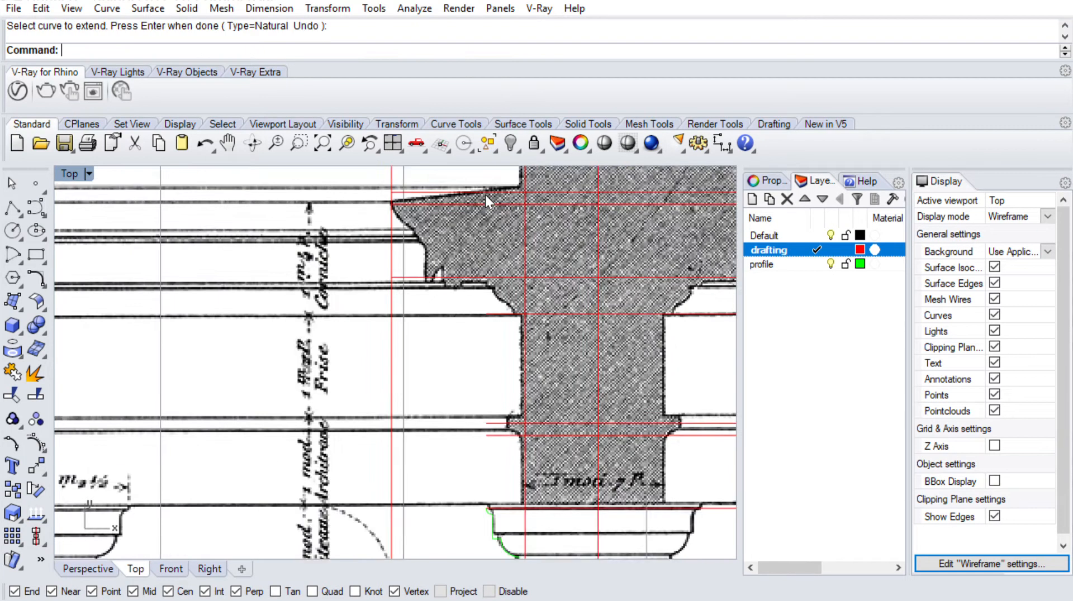
scroll(470, 174, "up", 2)
right_click_drag(469, 172, 478, 274)
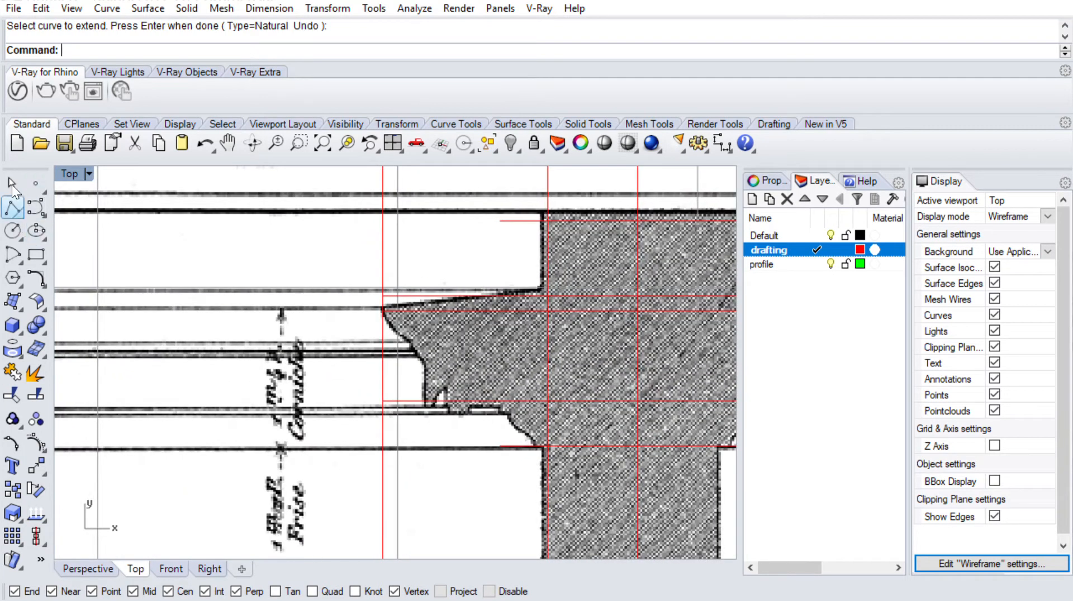
left_click(12, 207)
scroll(411, 330, "up", 3)
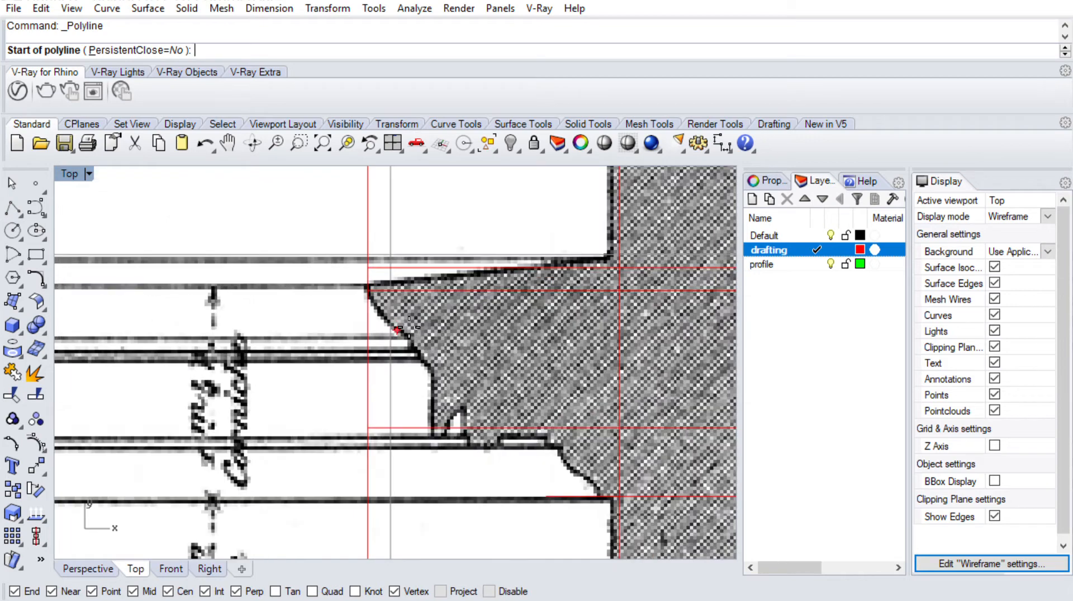
key("Escape")
Measure the vertical distance from the guide line at the cornice's tip down to the lower edge of the cornice's crown moulding
type("Offset")
key("Return")
type("d")
key("Return")
left_click(454, 296)
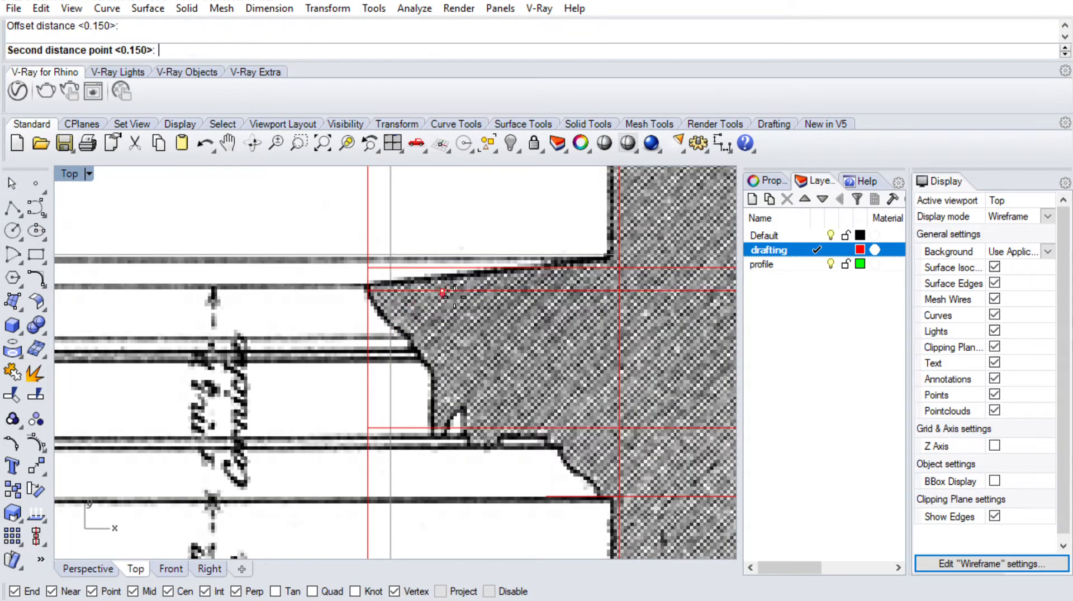
key("Escape")
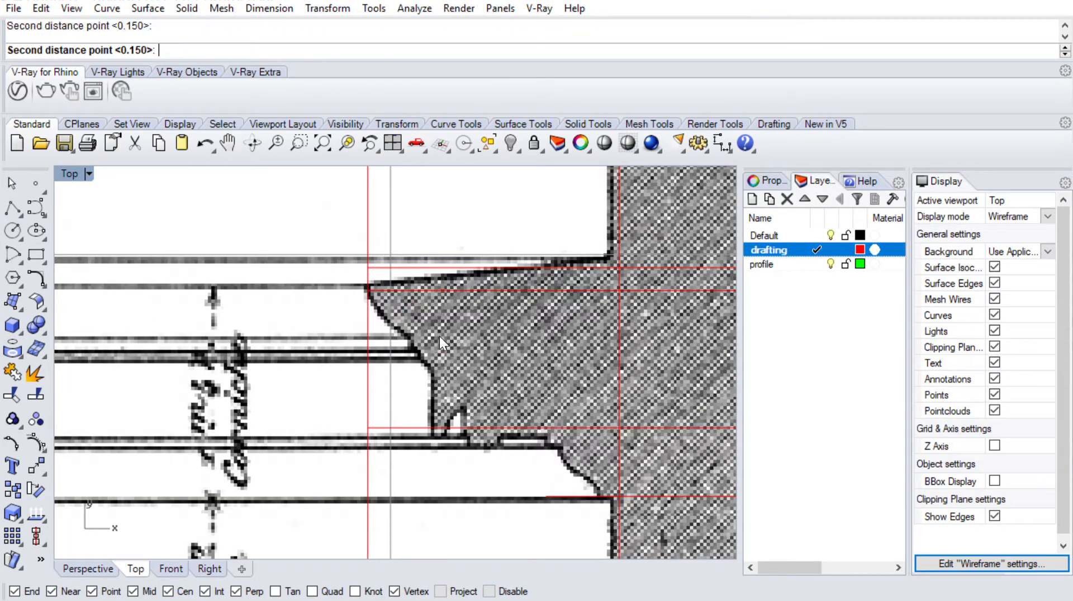
Offset the guide line at the cornice's tip downward by 0.15 to the lower edge of the crown moulding
type("Offset")
key("Return")
type("d")
key("Return")
type(".1")
key("Return")
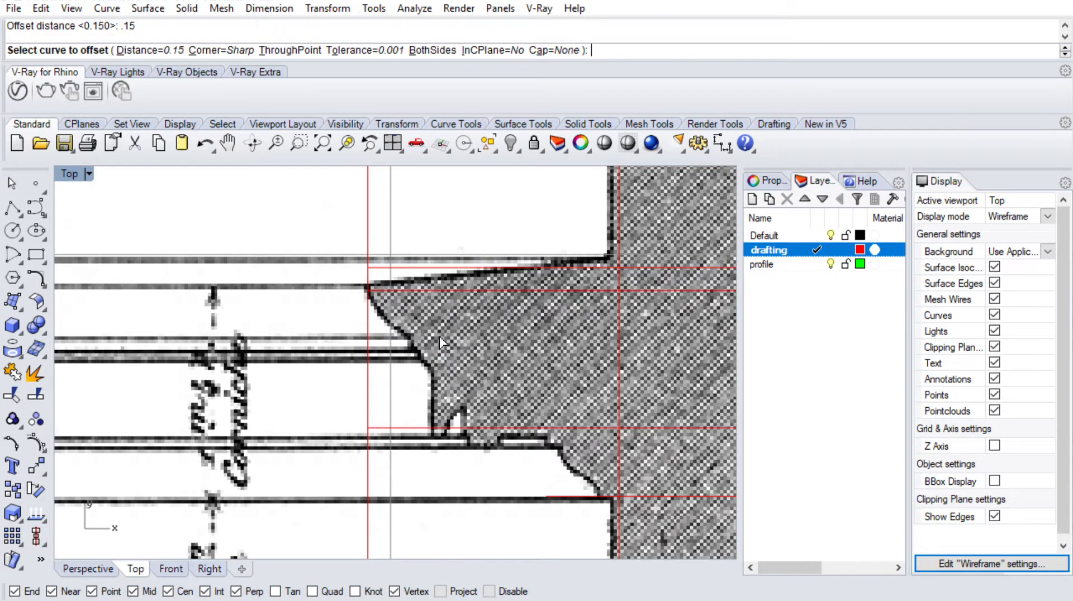
left_click(438, 291)
left_click(441, 378)
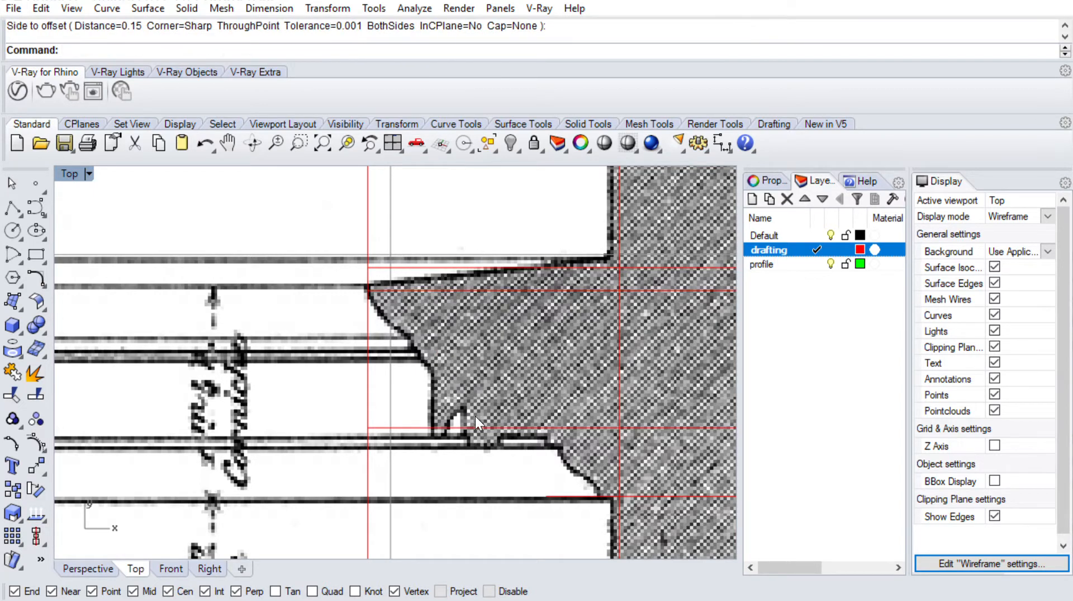
key("Return")
left_click(442, 290)
left_click(445, 375)
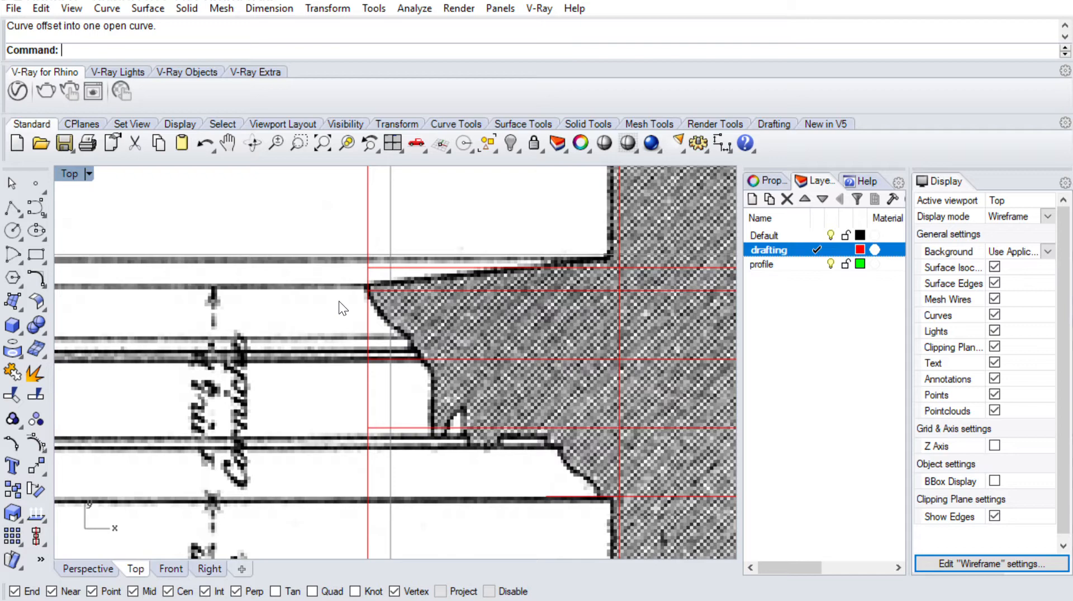
Start another guide line offset for the entablature and open its distance for editing
scroll(502, 350, "down", 10)
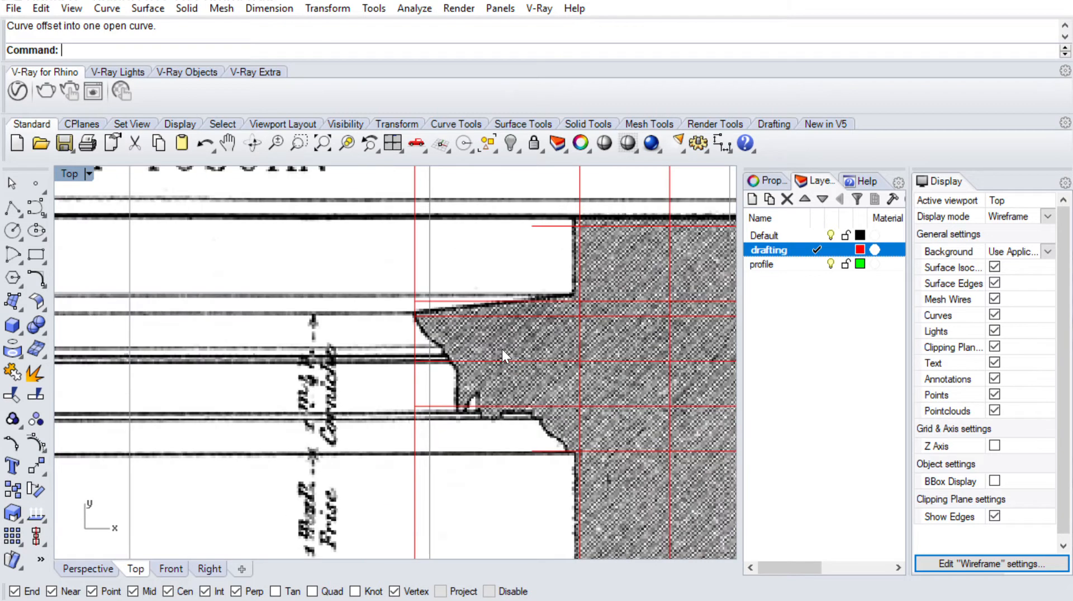
right_click_drag(502, 349, 396, 306)
scroll(344, 323, "up", 6)
right_click_drag(335, 325, 402, 313)
scroll(376, 331, "up", 4)
scroll(403, 313, "down", 8)
type("`")
key("BackSpace")
type("offset")
key("Return")
type("des InCPlane=No Cap=None )")
key("Return")
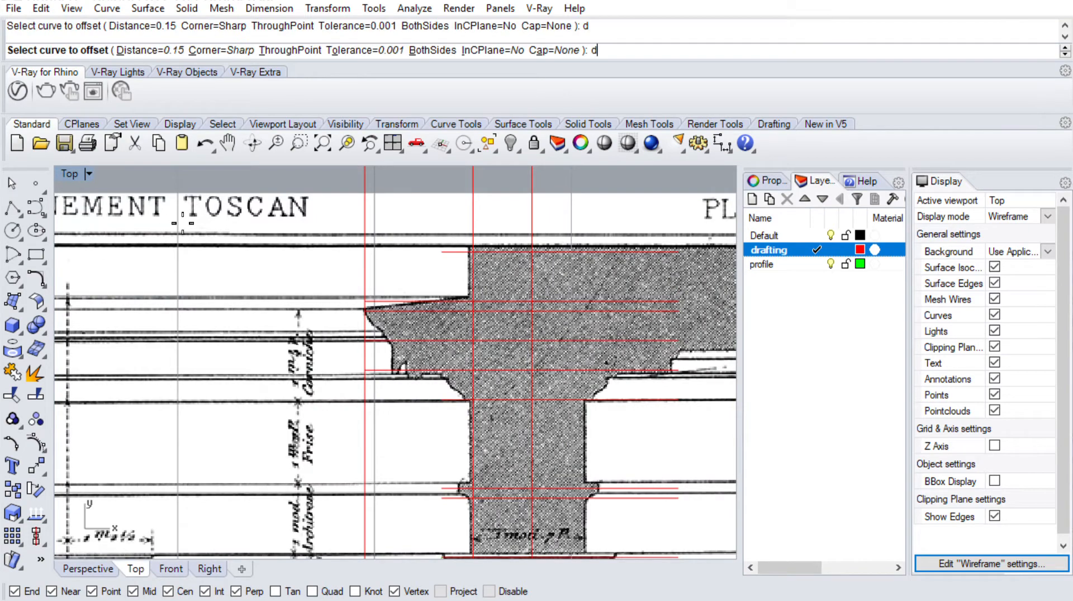
Offset the outermost vertical guide line at the cornice tip 0.15 inward to the cornice's vertical face
scroll(379, 332, "up", 8)
left_click(349, 385)
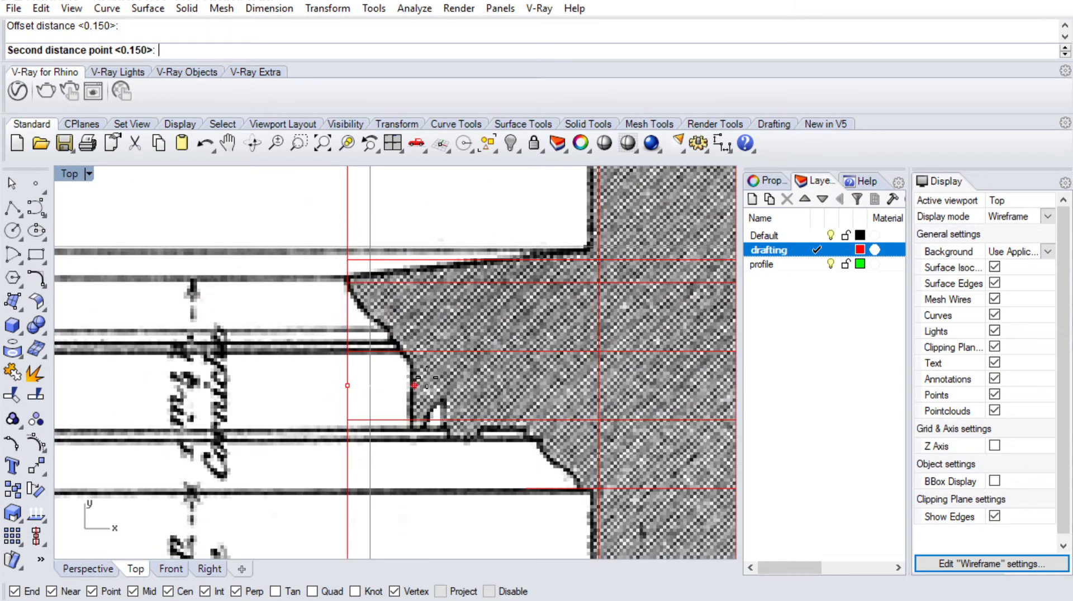
key("Escape")
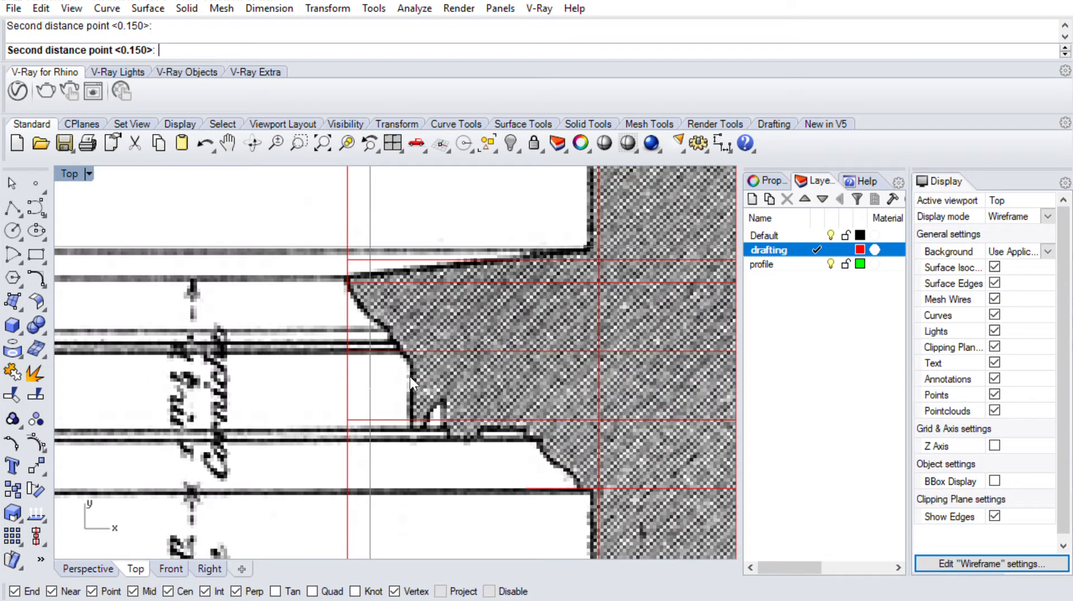
type("Offset")
key("Return")
type("d")
key("Return")
key("Return")
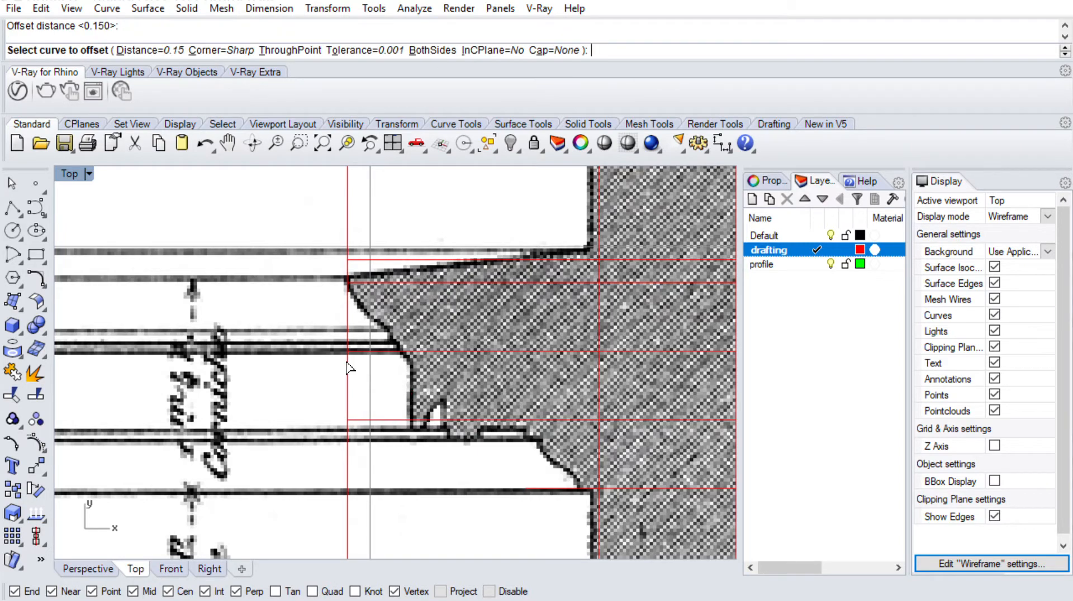
left_click(348, 369)
left_click(420, 391)
Examine the cornice outline and the mouldings beneath it against the drafting guide lines
scroll(420, 391, "down", 6)
right_click_drag(443, 388, 391, 334)
scroll(362, 322, "up", 8)
scroll(394, 369, "up", 4)
scroll(353, 307, "down", 4)
right_click_drag(406, 248, 357, 327)
scroll(358, 326, "down", 2)
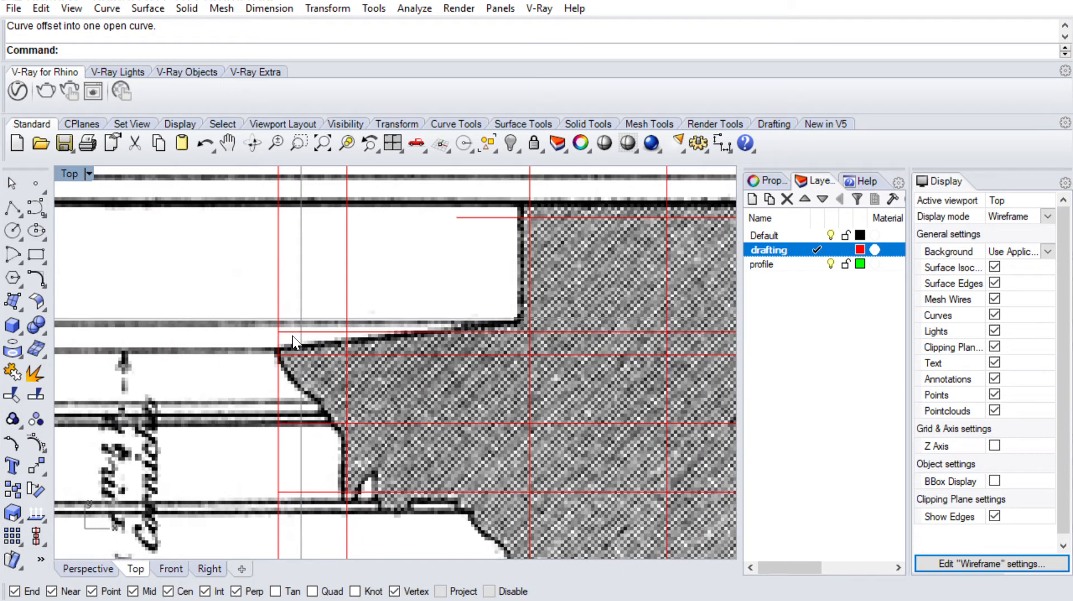
right_click_drag(514, 409, 504, 374)
right_click_drag(411, 439, 404, 356)
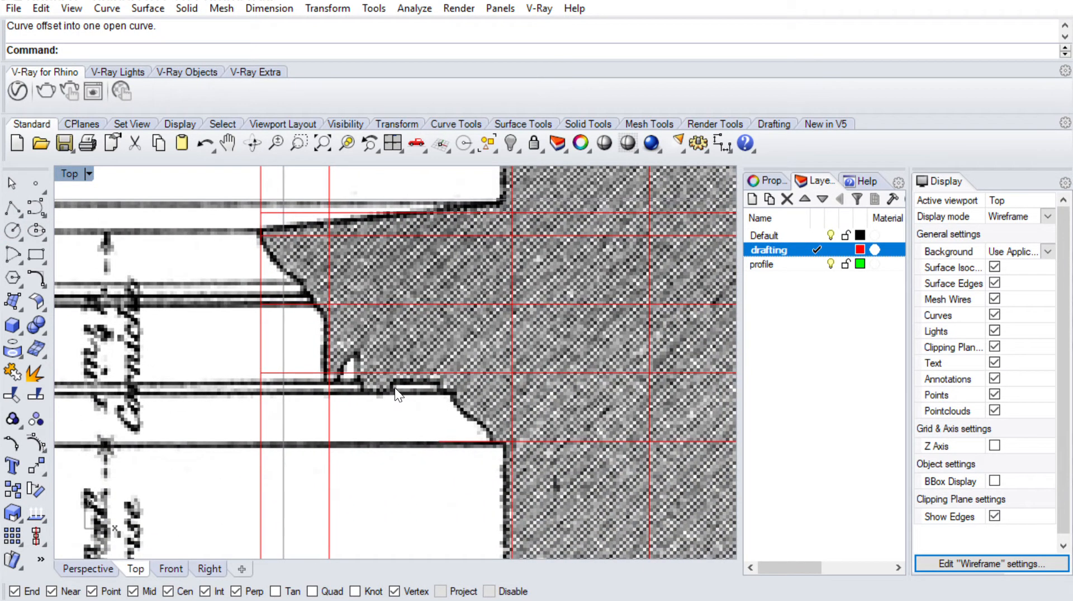
right_click_drag(474, 434, 479, 392)
scroll(443, 294, "down", 4)
scroll(477, 393, "up", 6)
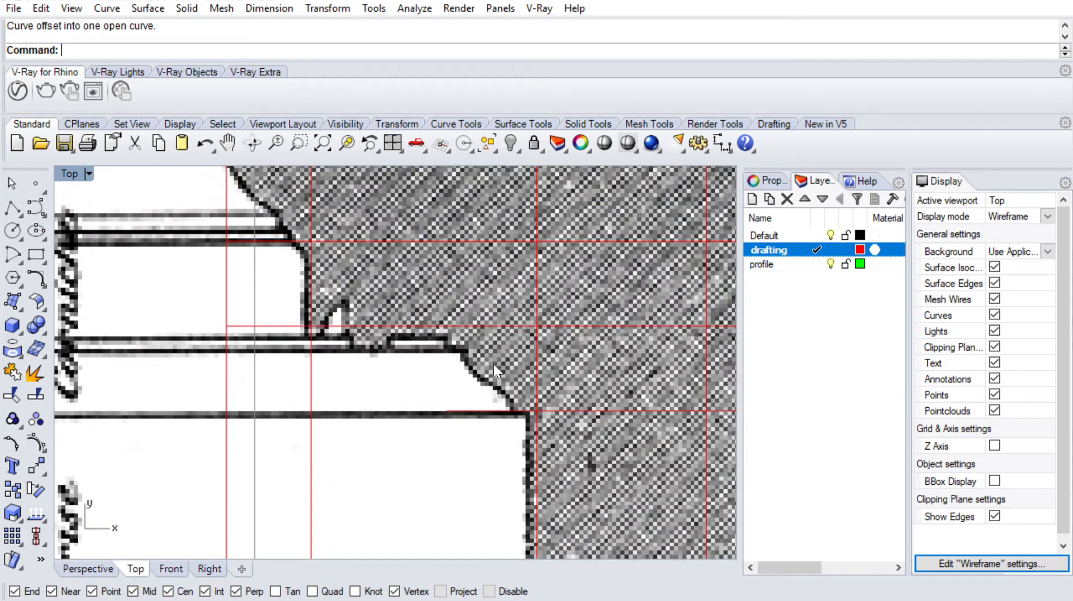
scroll(495, 364, "down", 3)
scroll(473, 347, "up", 3)
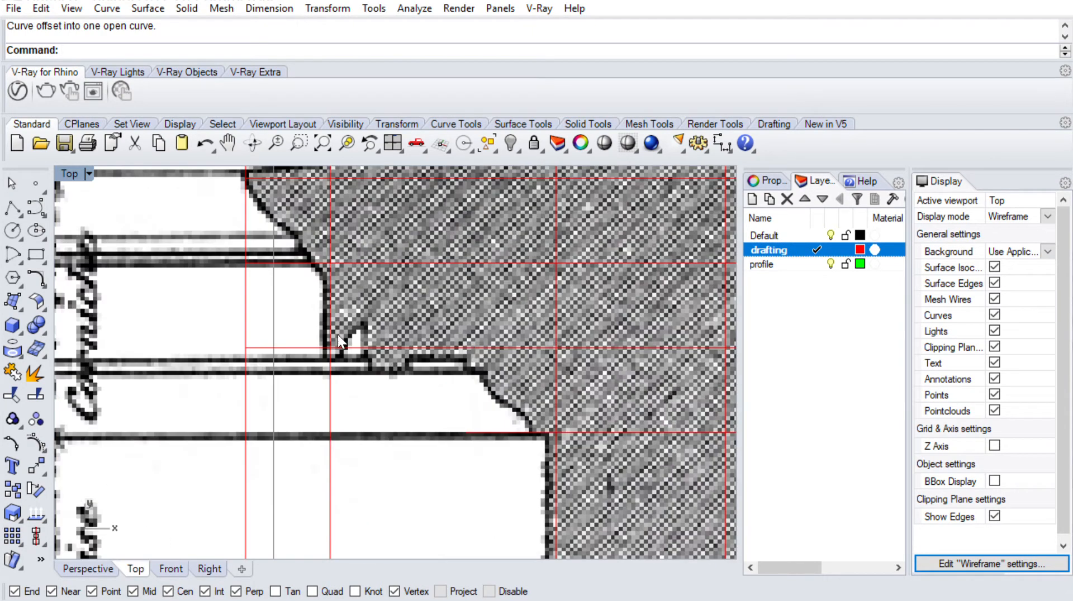
Measure the distance from the cornice face guide line to the outer edge of the moulding below
type("offset")
key("Return")
type("des InCPlane=No Cap=None )")
key("Return")
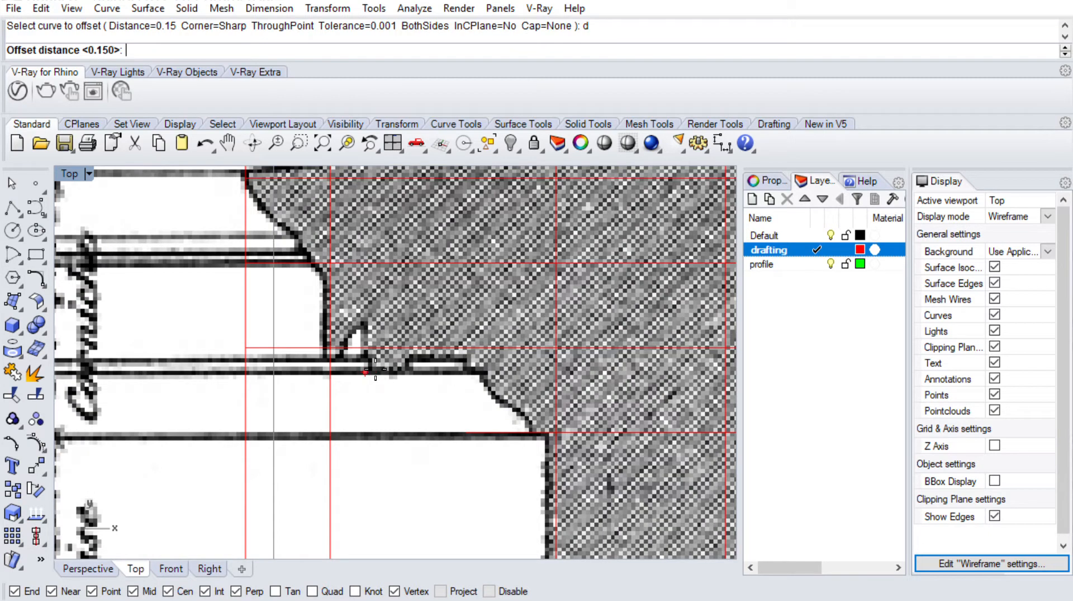
left_click(346, 370)
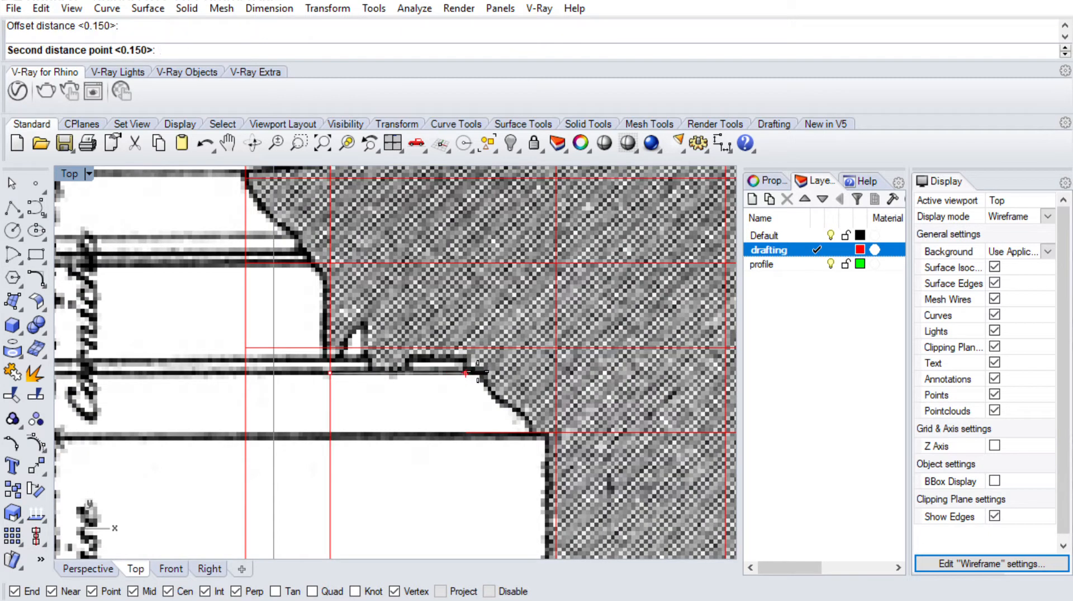
left_click(466, 372)
Offset the cornice face guide line 0.25 inward to the edge of the moulding under the cornice
type("O")
key("Return")
type("d")
key("Return")
type(".2")
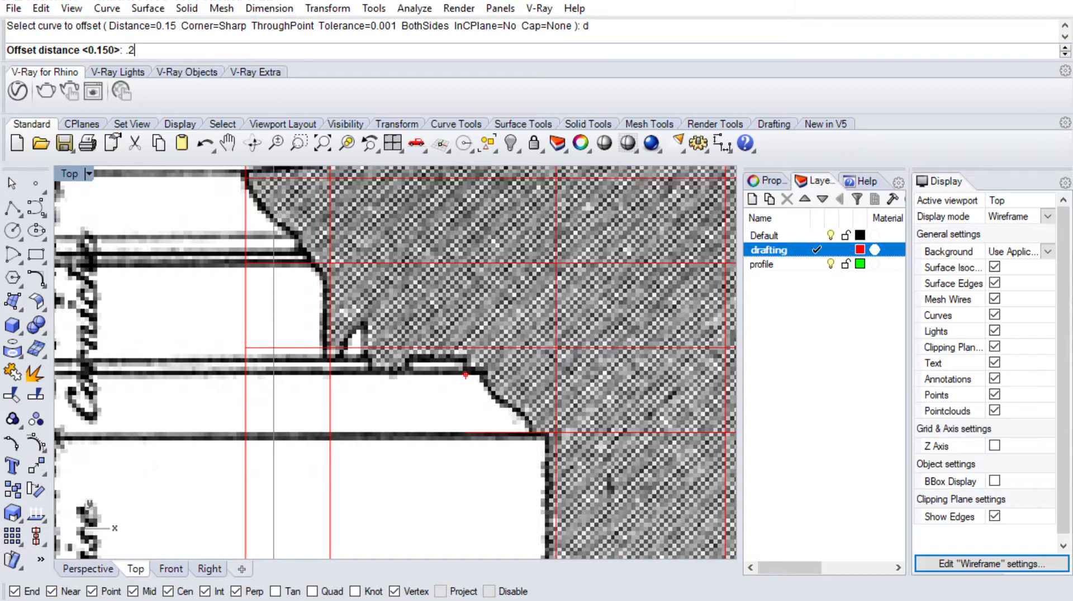
type("5")
key("Return")
key("Escape")
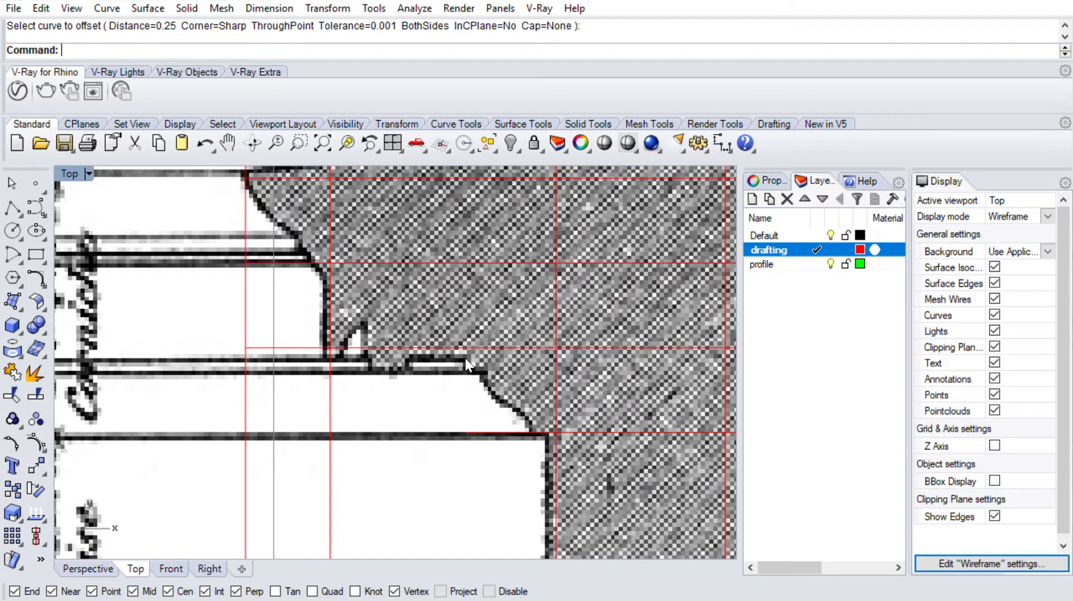
type("O")
key("Return")
key("Escape")
left_click(329, 380)
key("Escape")
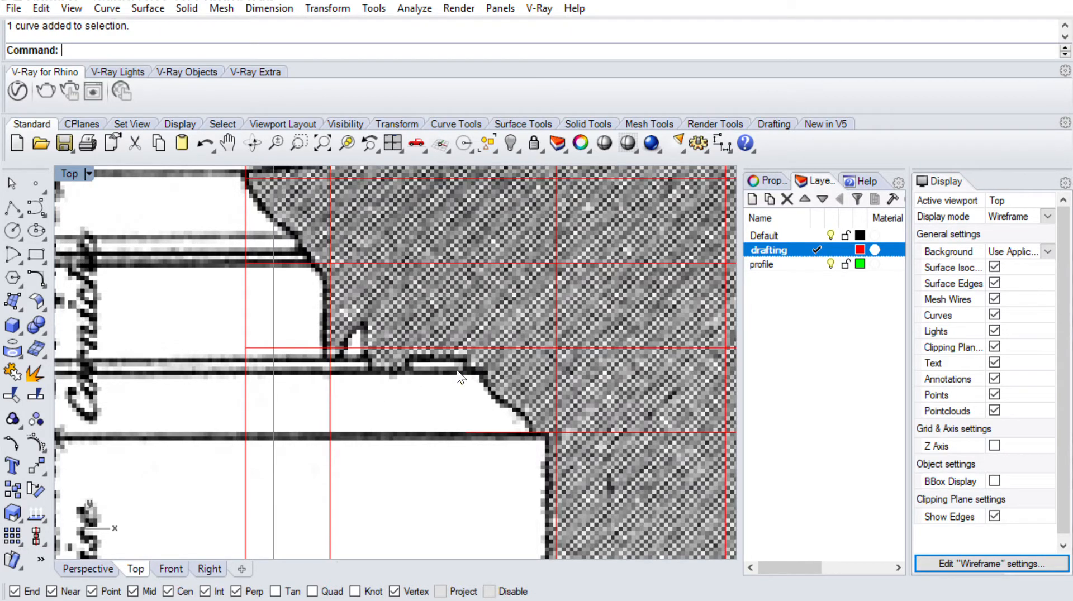
key("Return")
left_click(330, 410)
left_click(413, 405)
Measure the distance from the vertical frieze face guide line to the outer edge of the architrave fillet
scroll(472, 377, "down", 6)
right_click_drag(489, 358, 465, 273)
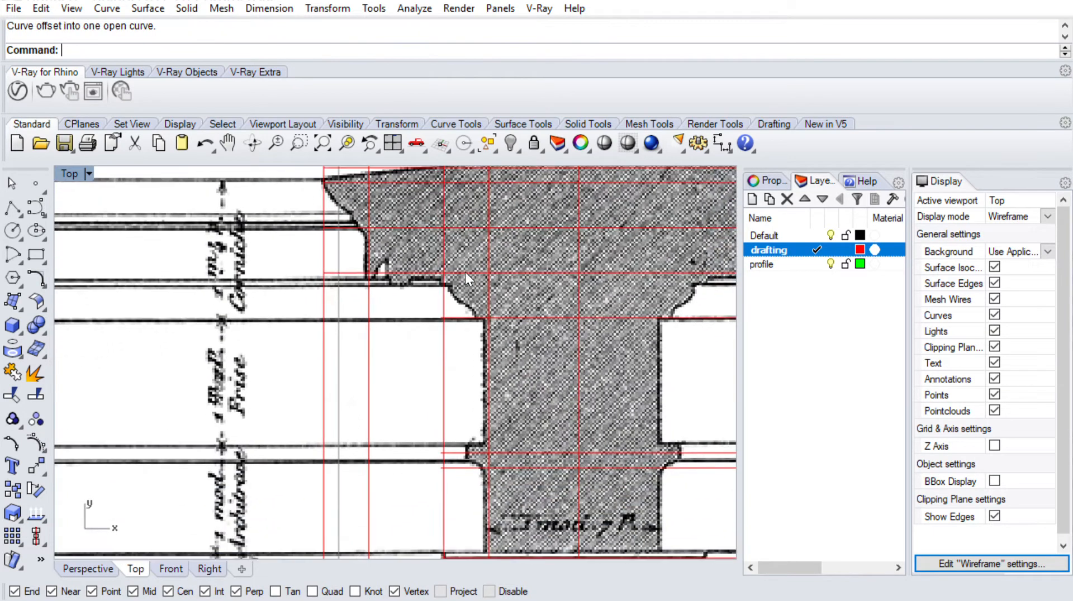
scroll(468, 388, "up", 8)
type("Ooff")
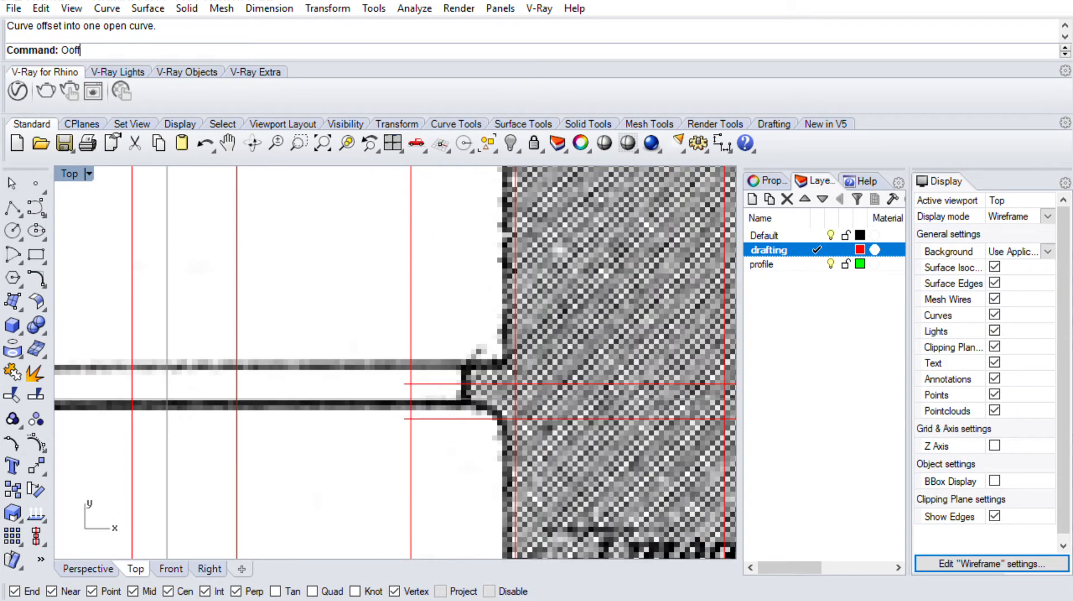
key("BackSpace")
type("ffset")
key("Return")
type("des InCPlane=No Cap=None ):")
key("Return")
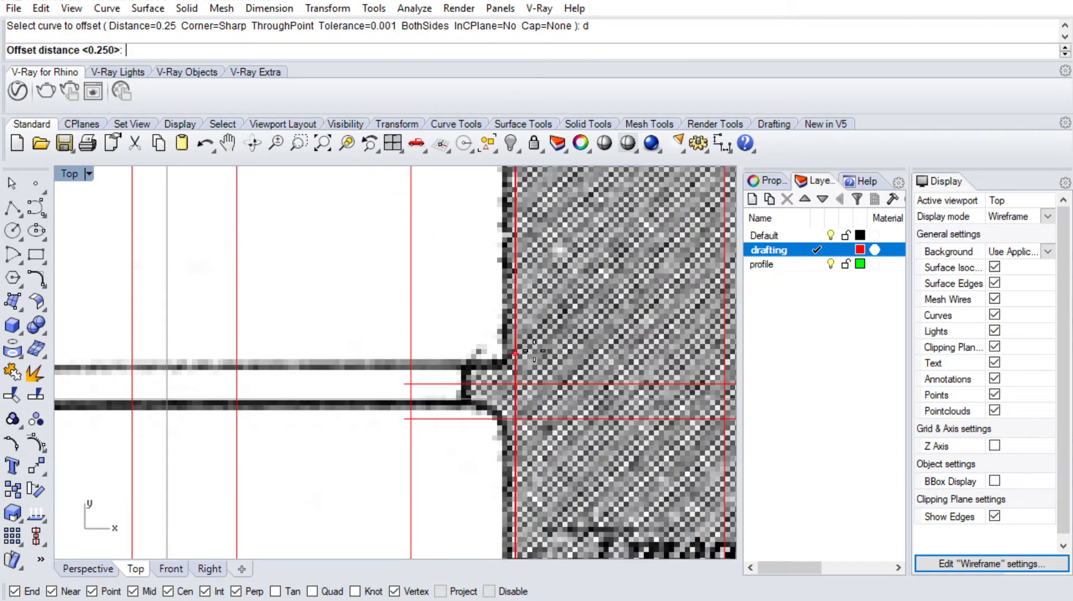
left_click(515, 351)
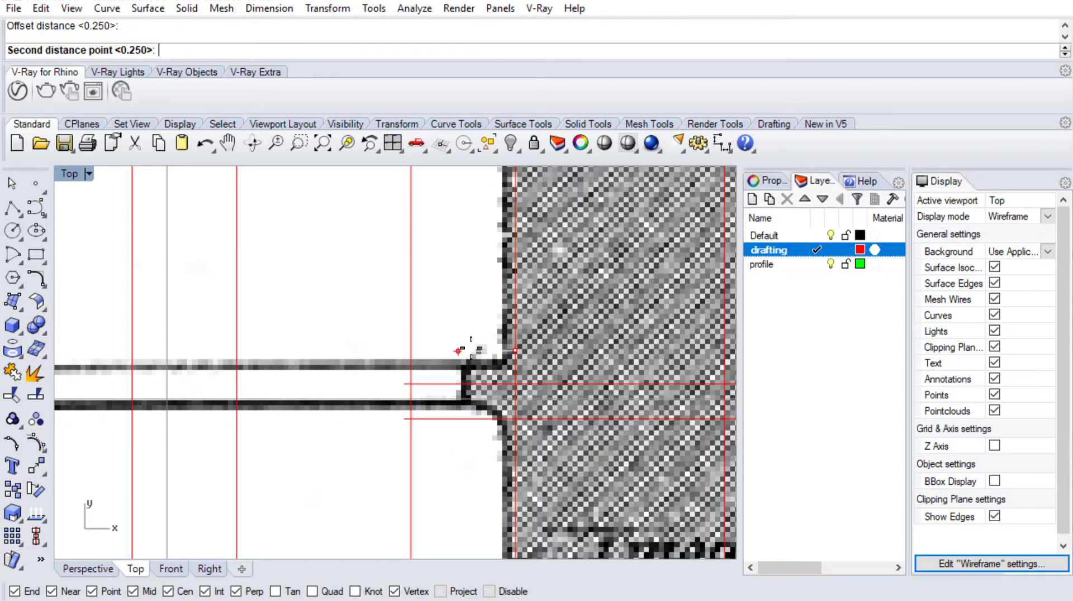
key("Escape")
Try offsetting the frieze face guide line 0.1 outward for the architrave fillet, and undo that offset
key("Return")
type("des InCPlane=No Cap=None )")
key("Return")
type(".")
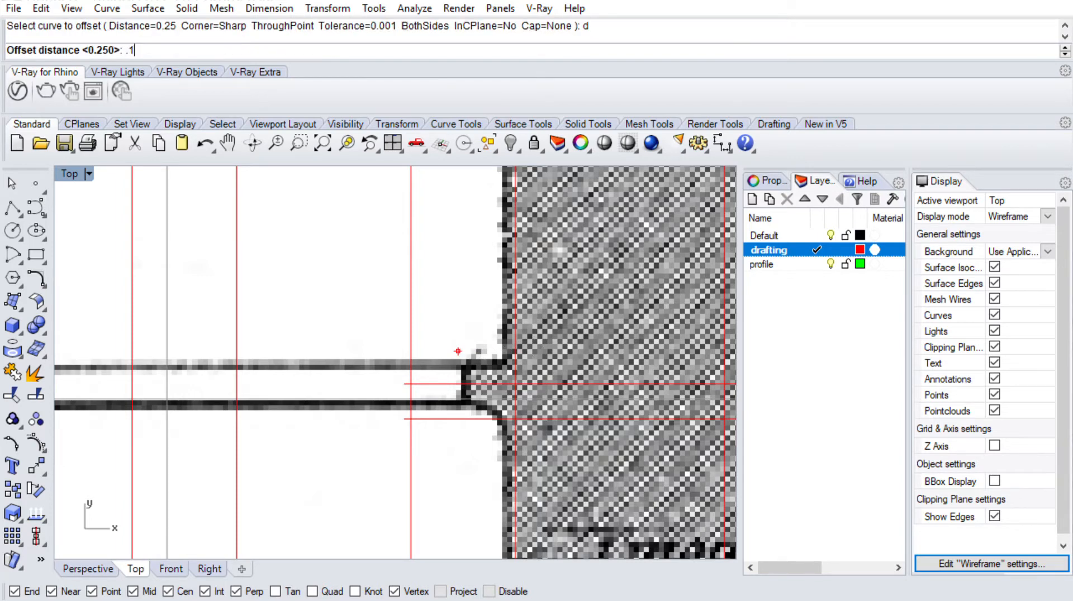
type("1")
key("Return")
left_click(515, 361)
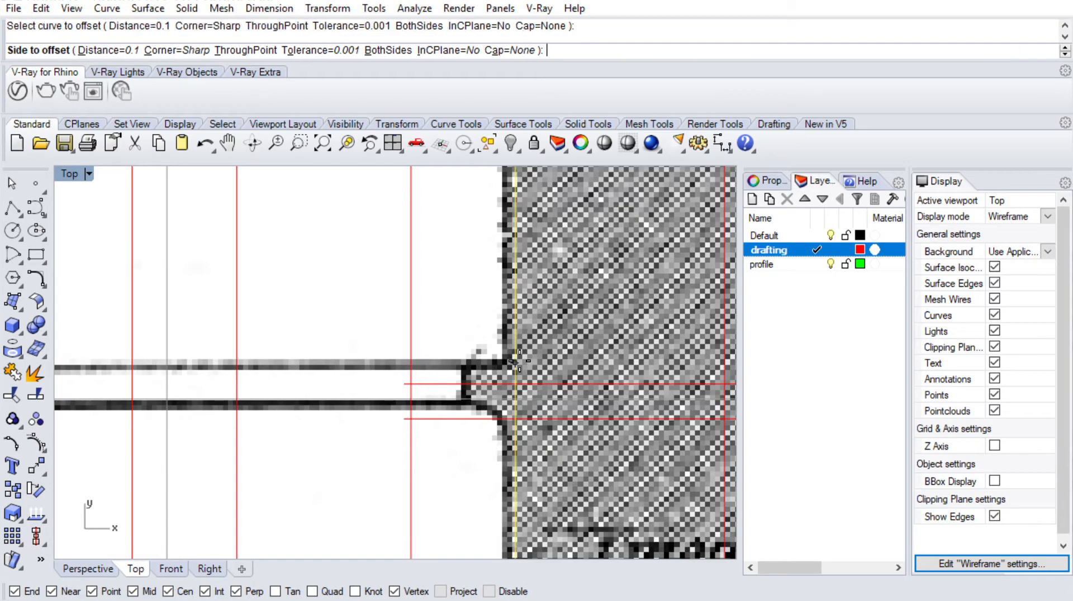
left_click(445, 333)
scroll(445, 334, "up", 2)
key("ctrl+z")
Offset the frieze face guide line 0.075 outward to mark the edge of the architrave fillet
type("O")
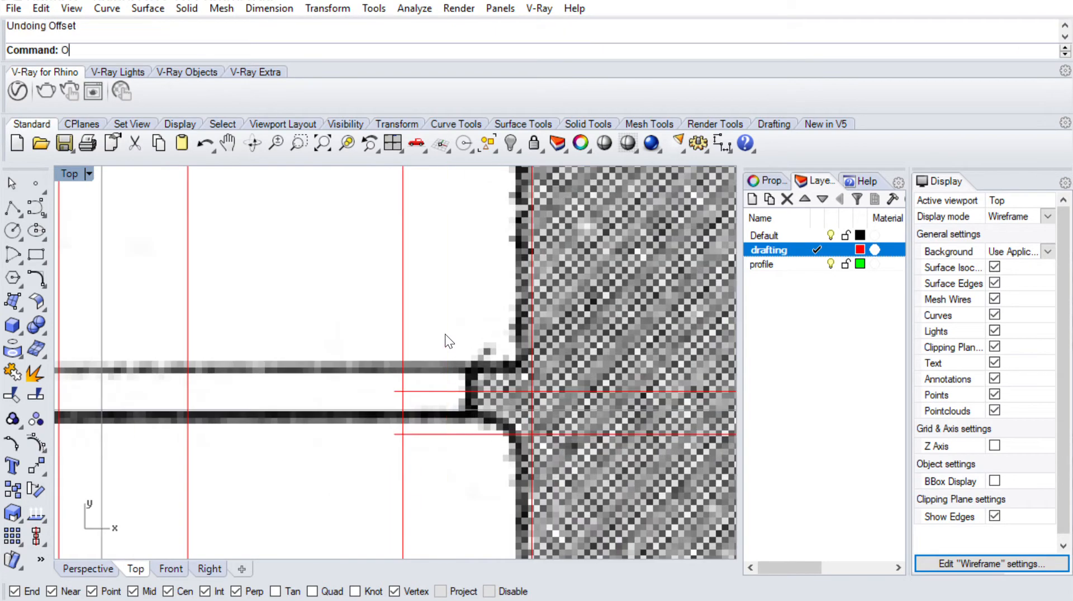
key("Return")
type("des InCPlane=No Cap=None )")
key("Return")
type(".07")
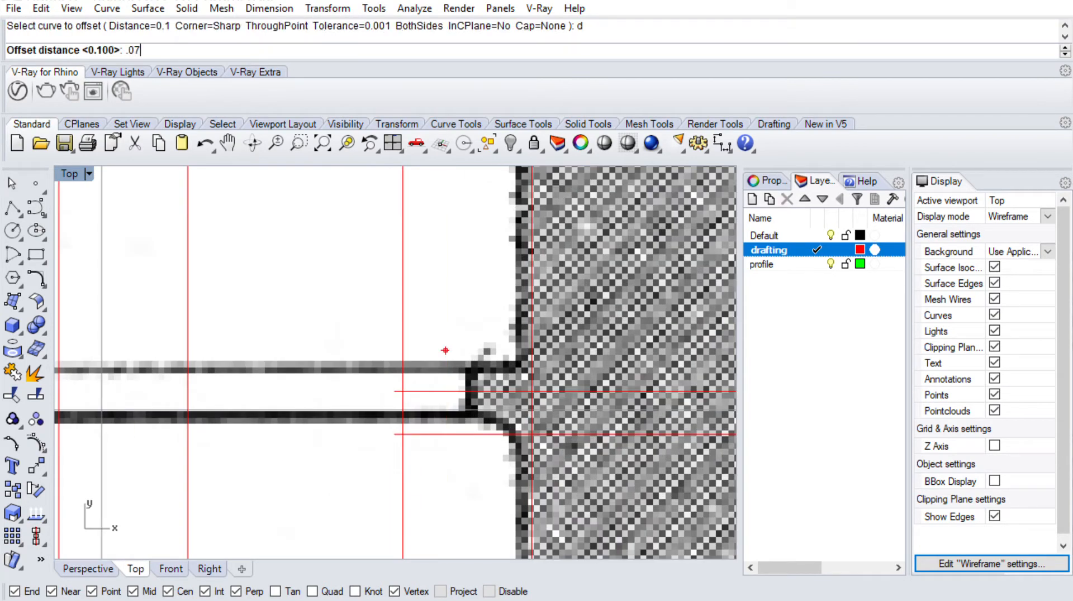
type("5")
key("Return")
left_click(531, 346)
left_click(453, 363)
Make the profile layer current and draw a polyline down the topmost face and along the slope to the cornice tip
scroll(453, 363, "down", 6)
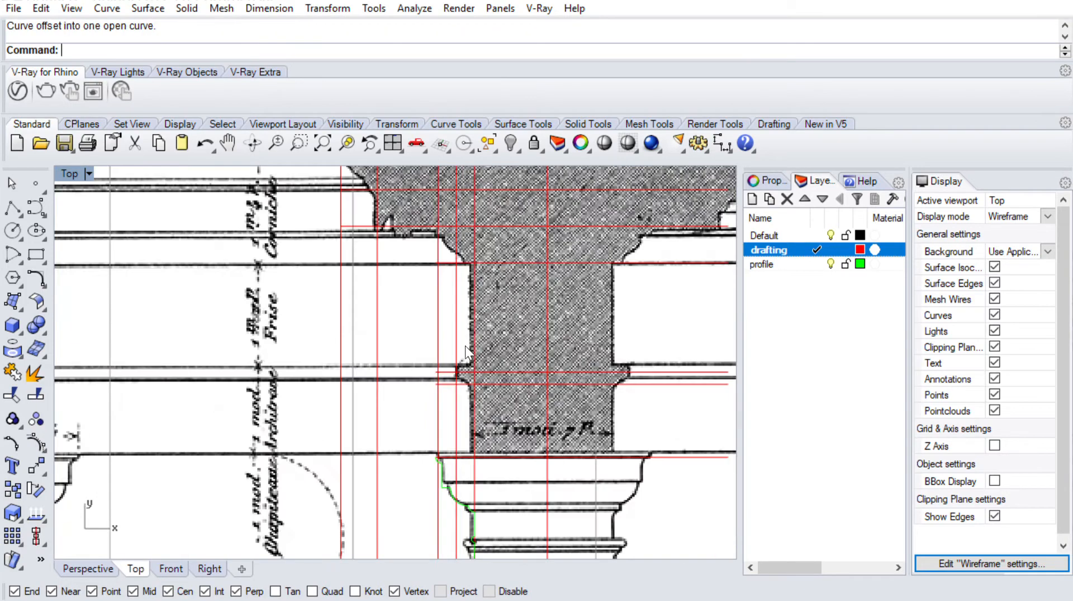
scroll(465, 346, "down", 8)
right_click_drag(475, 322, 479, 354)
scroll(418, 290, "up", 10)
double_click(793, 263)
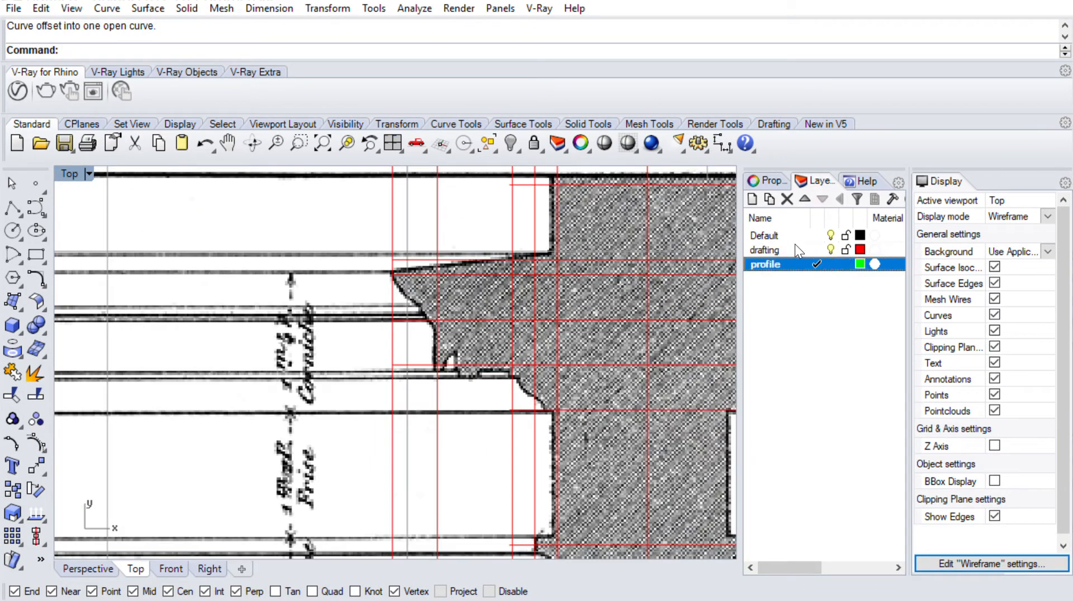
left_click(12, 208)
right_click_drag(570, 182, 573, 258)
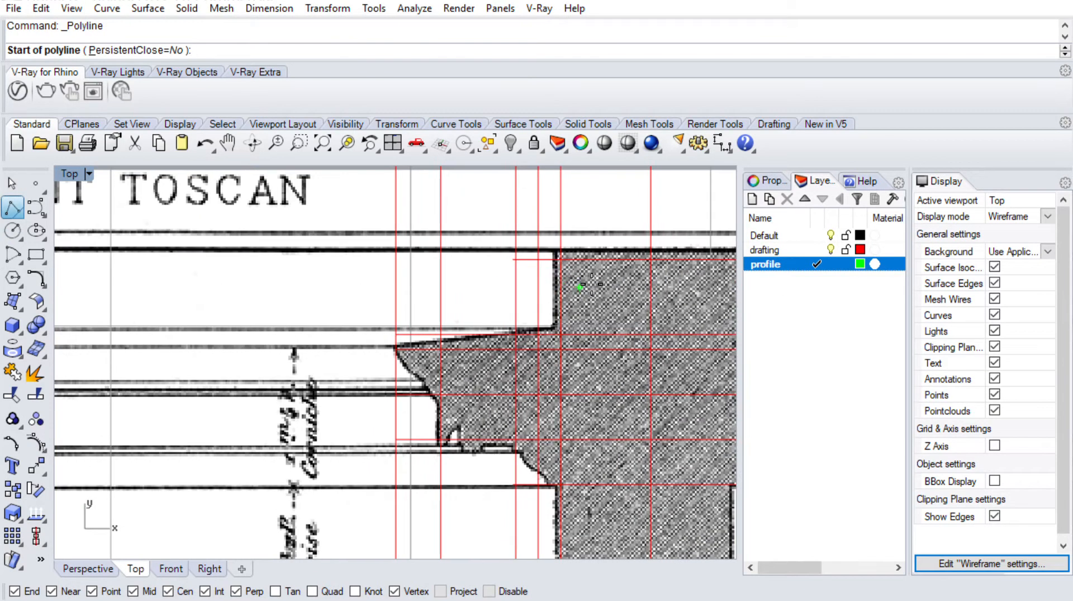
left_click(561, 259)
left_click(561, 334)
left_click(411, 350)
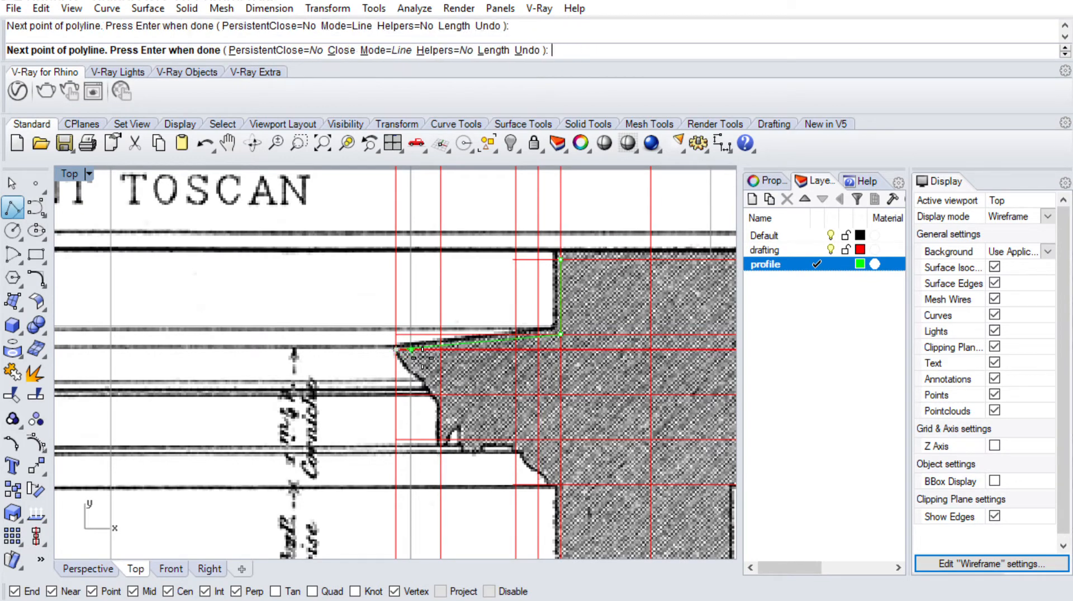
key("Return")
scroll(411, 346, "up", 3)
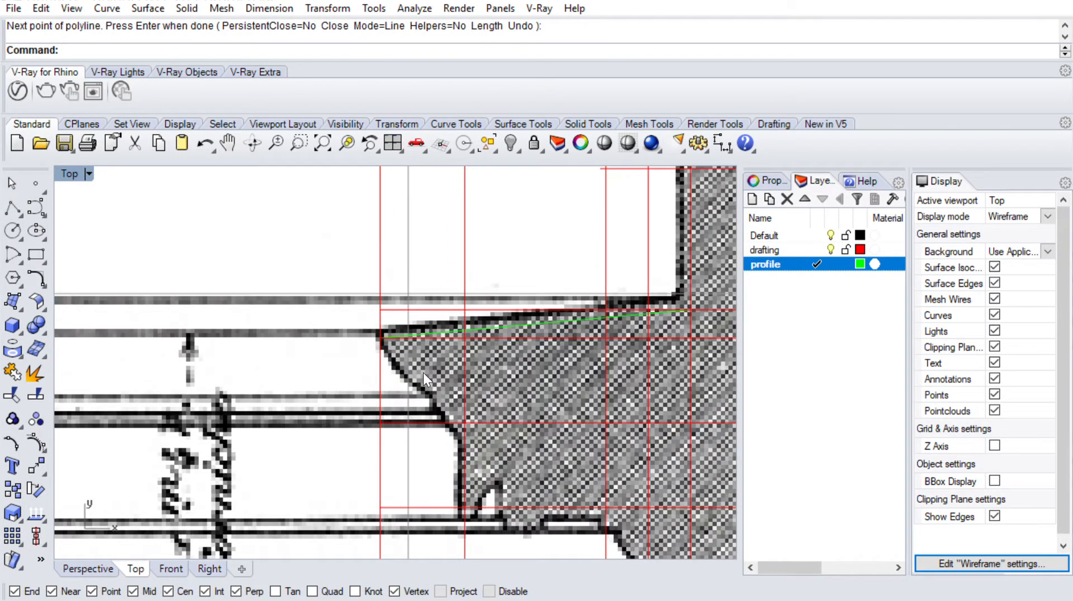
key("Return")
scroll(392, 351, "up", 2)
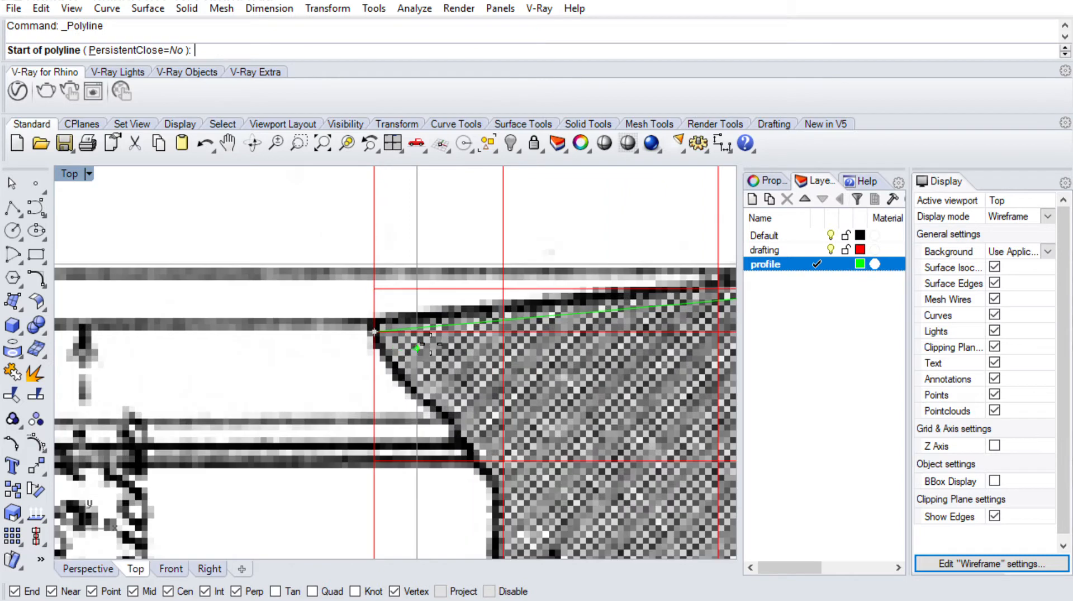
left_click(467, 419)
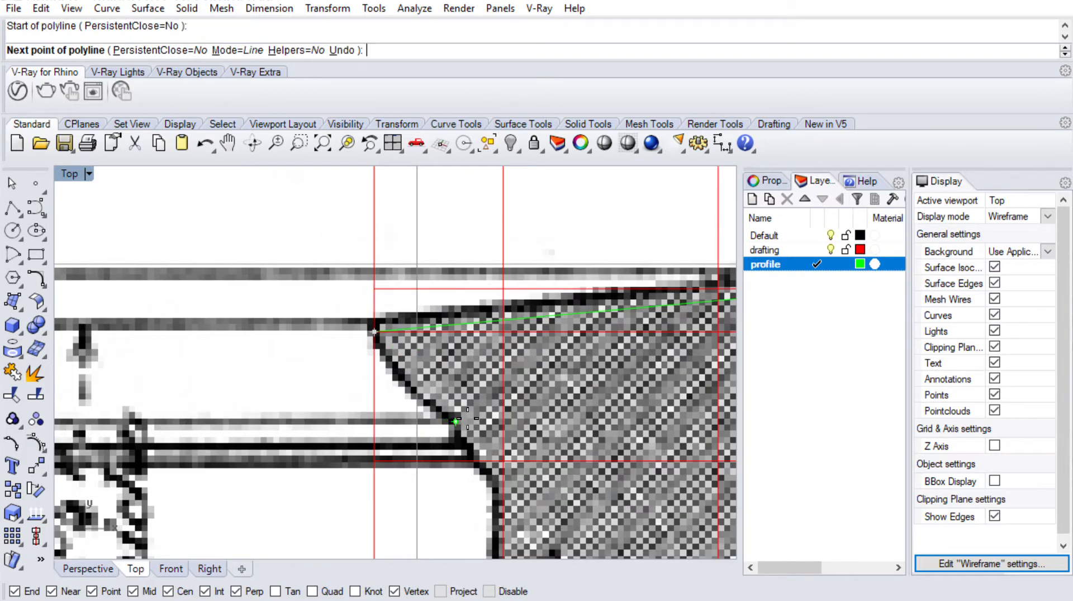
key("Escape")
key("Return")
left_click(387, 427)
key("Escape")
type("offset")
key("Return")
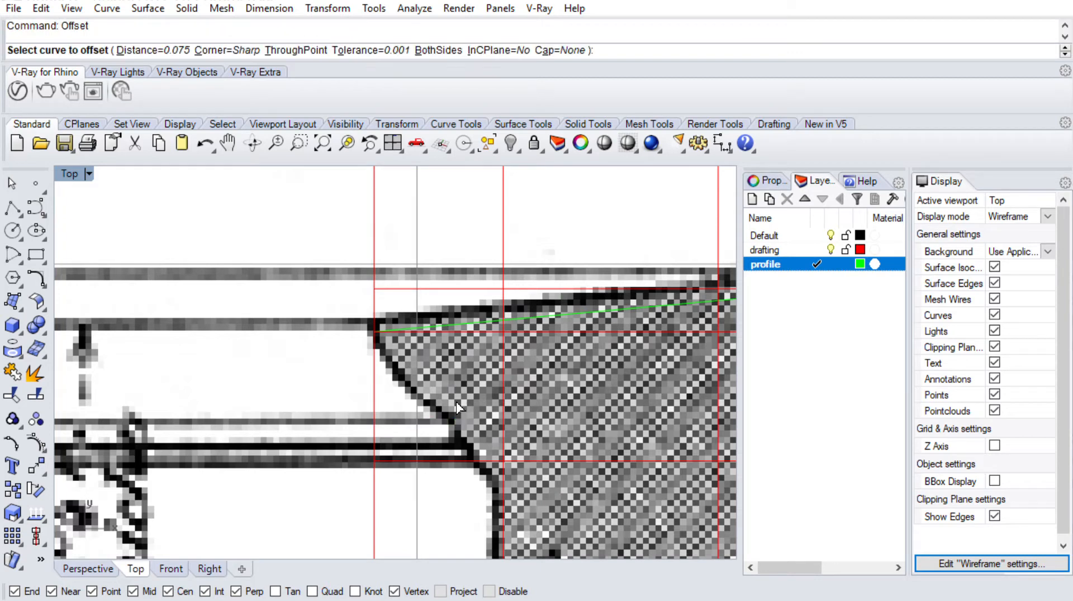
type("d")
key("Return")
key("Escape")
Offset the outermost vertical guide line 0.1 inward to the lower end of the cornice's upper curve
type("Offset")
key("Return")
type("d")
key("Return")
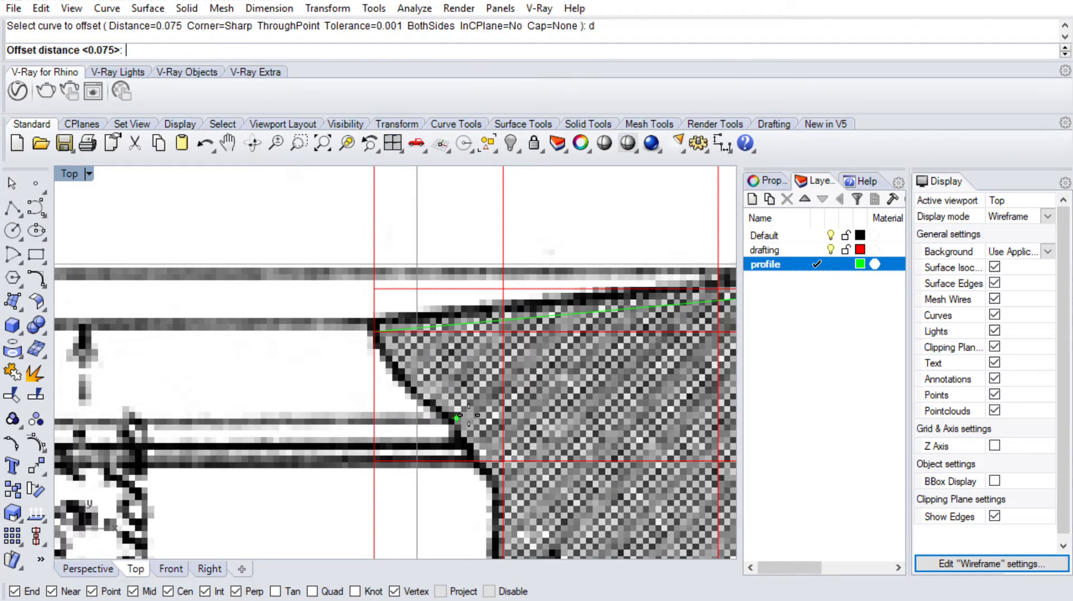
type(".1")
key("Return")
left_click(373, 406)
left_click(454, 397)
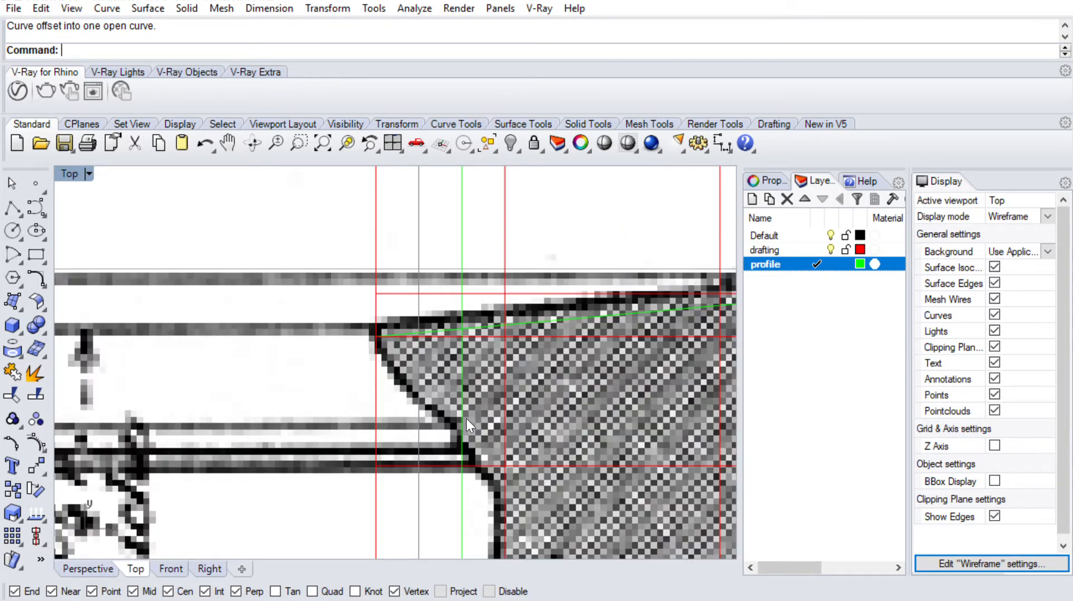
Measure the height from the horizontal guide line below the cornice's upper curve to the small fillet above it
left_click(11, 233)
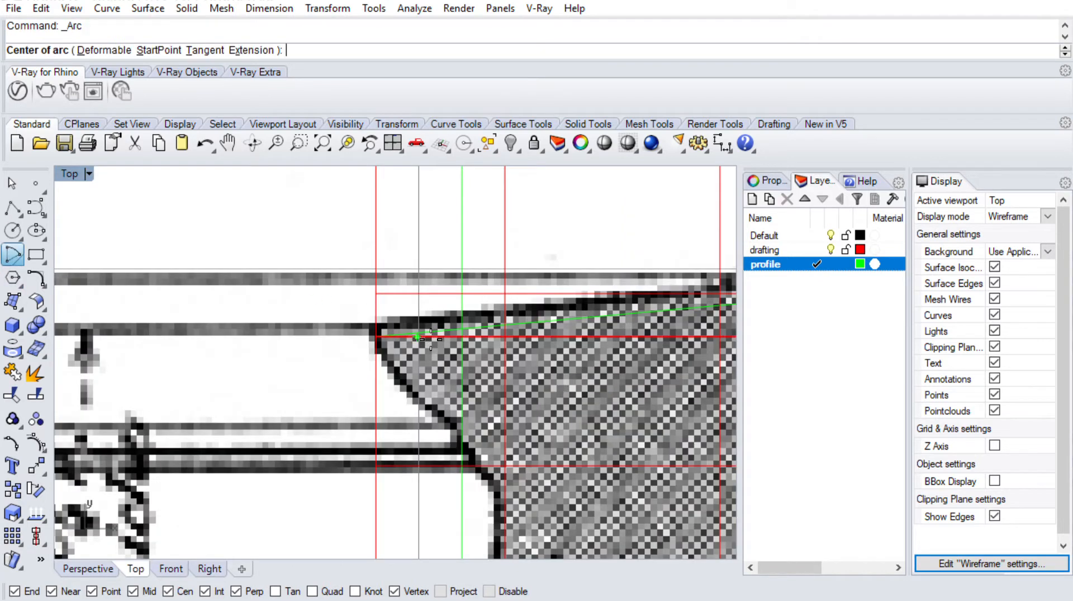
right_click_drag(488, 397, 453, 385)
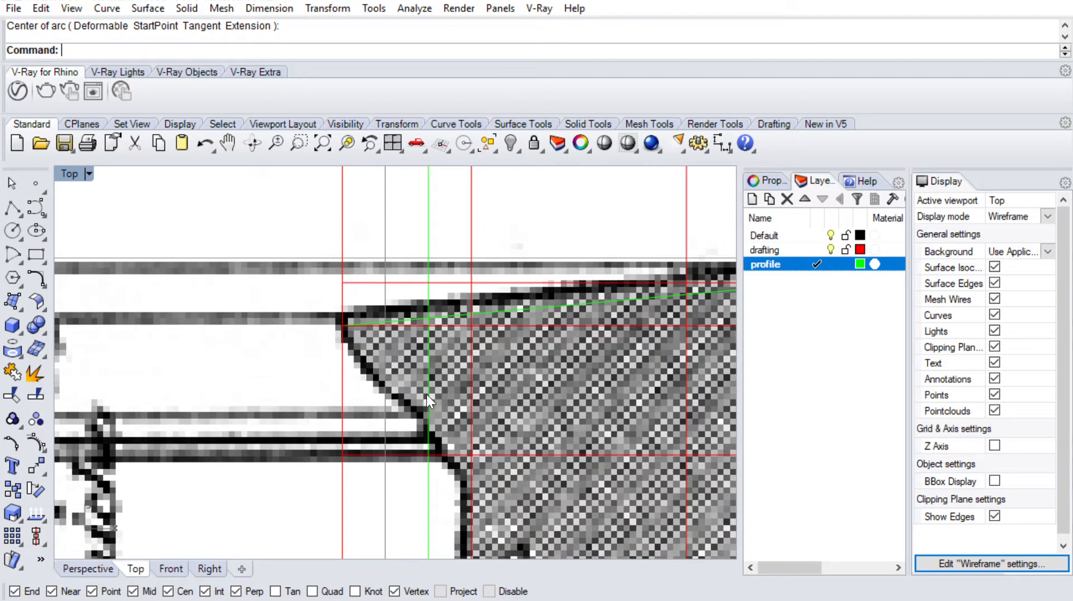
type("Offset")
key("Return")
type("d")
key("Return")
left_click(376, 455)
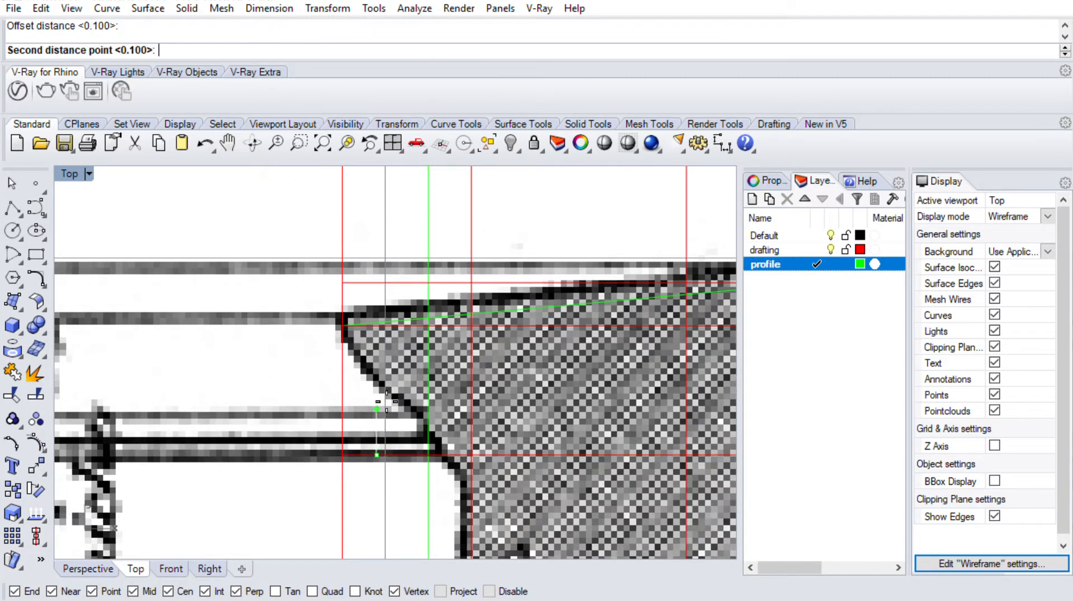
key("Escape")
Offset the horizontal guide line at the base of the cornice's upper curve 0.05 upward
type("Offset")
key("Return")
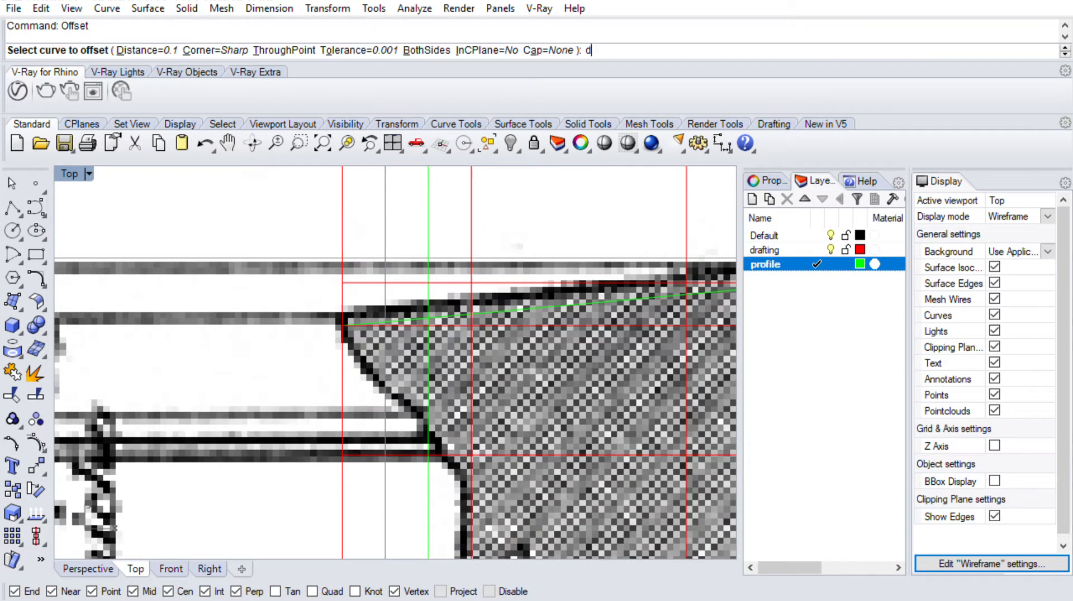
type("d")
key("Return")
type(".05")
key("Return")
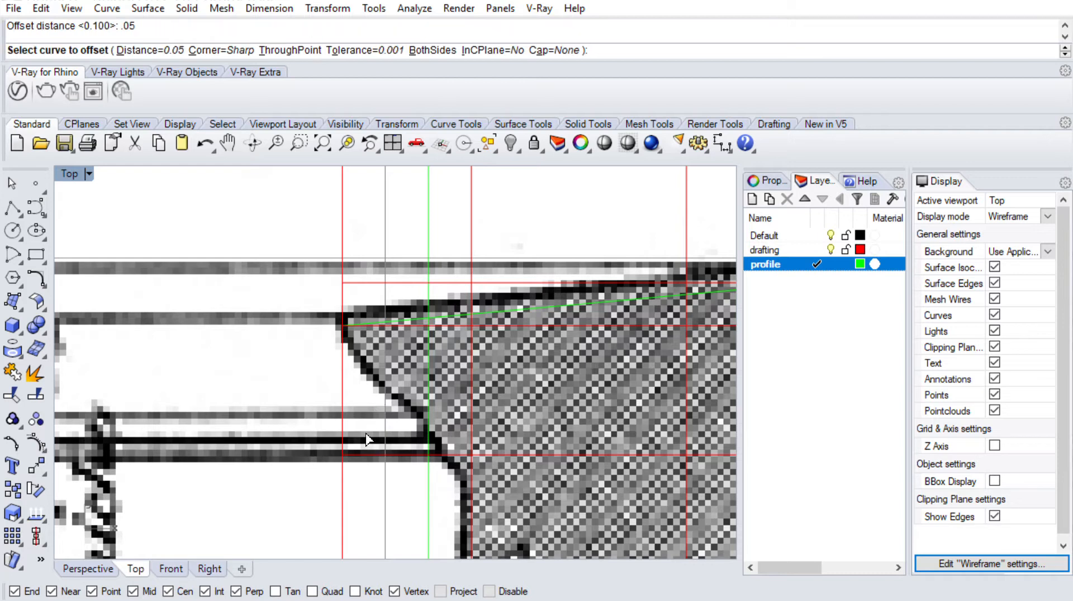
left_click(384, 455)
left_click(373, 401)
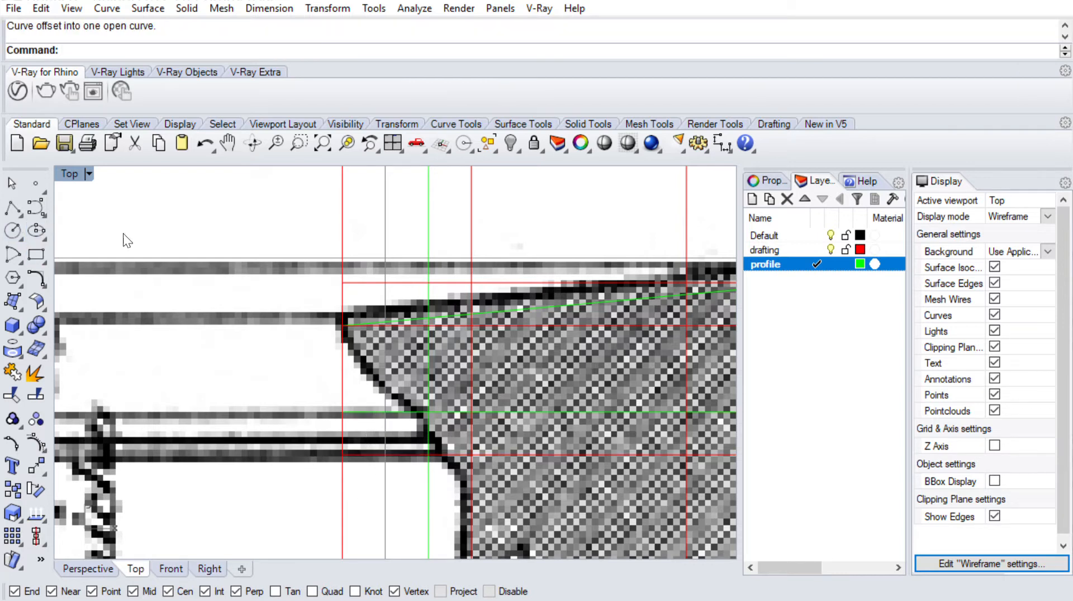
Draw an outward-bulging arc from the cornice tip to the crossing of the two green guide lines
scroll(422, 355, "up", 2)
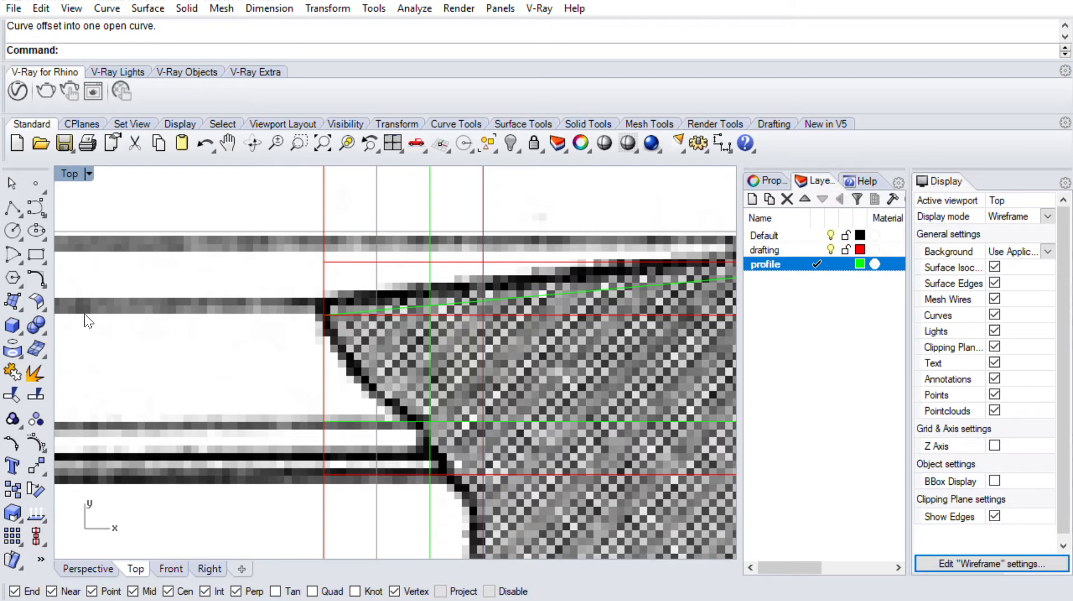
left_click(126, 316)
left_click(325, 316)
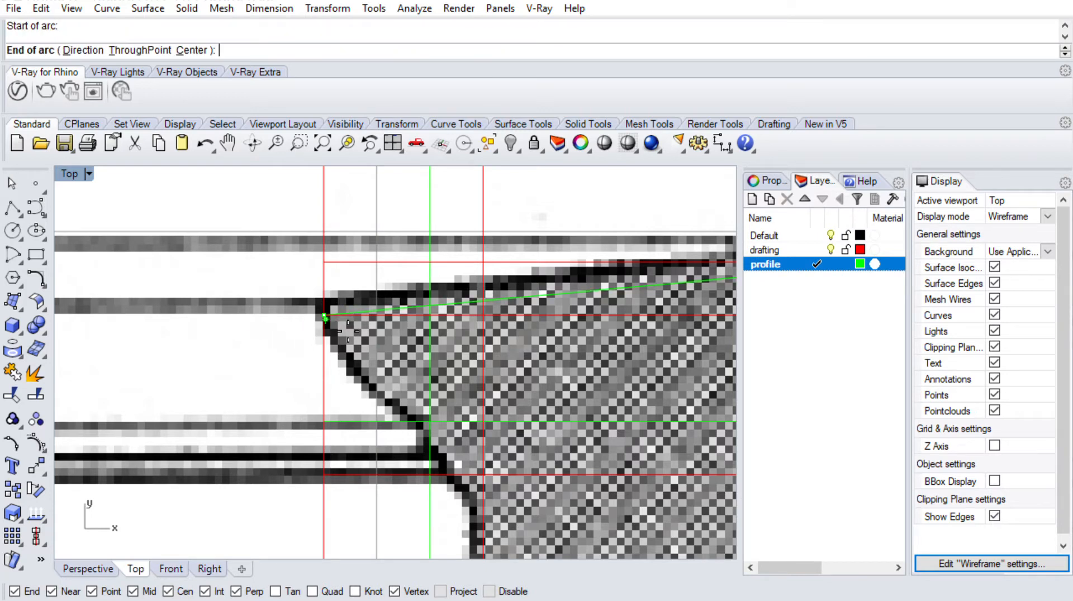
left_click(439, 425)
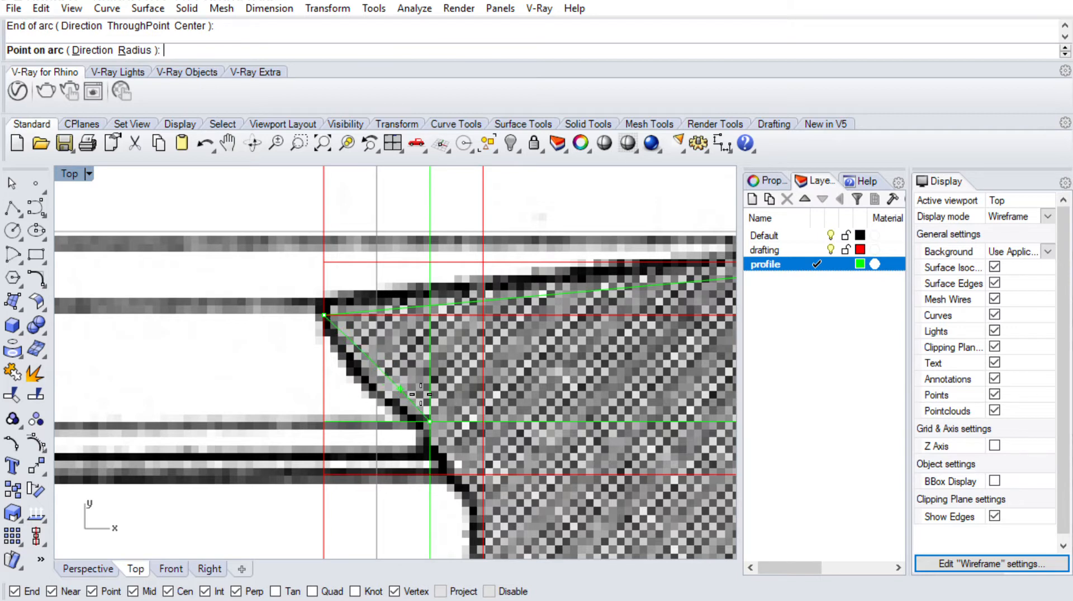
left_click(372, 380)
Draw an inward-bulging arc from the upper arc's lower end to the crossing of the red guide lines at the corona face
right_click_drag(441, 437, 414, 314)
scroll(415, 315, "up", 2)
right_click(418, 316)
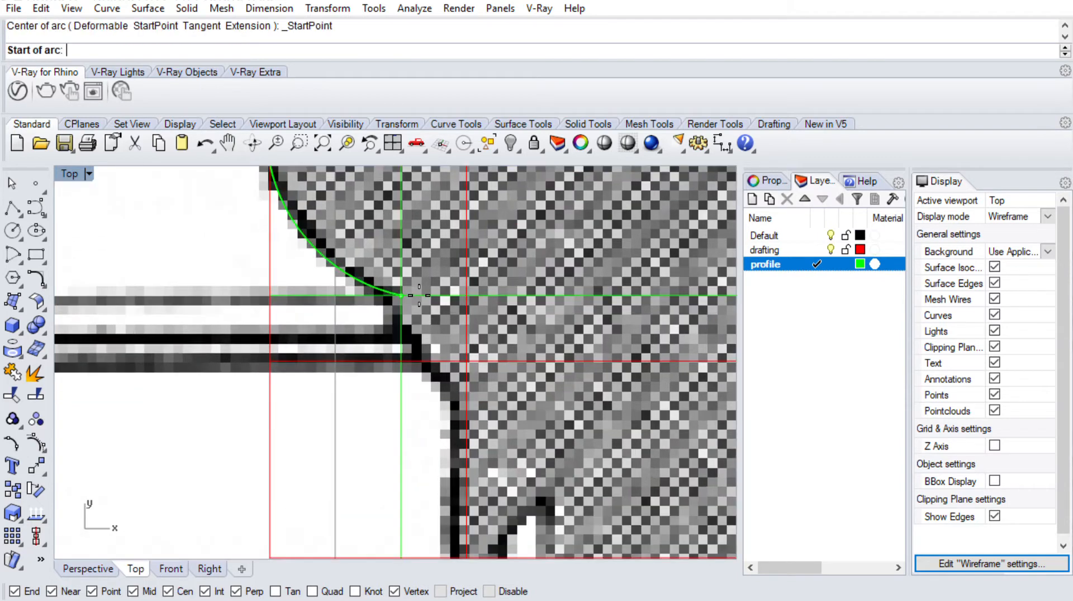
left_click(416, 296)
left_click(469, 362)
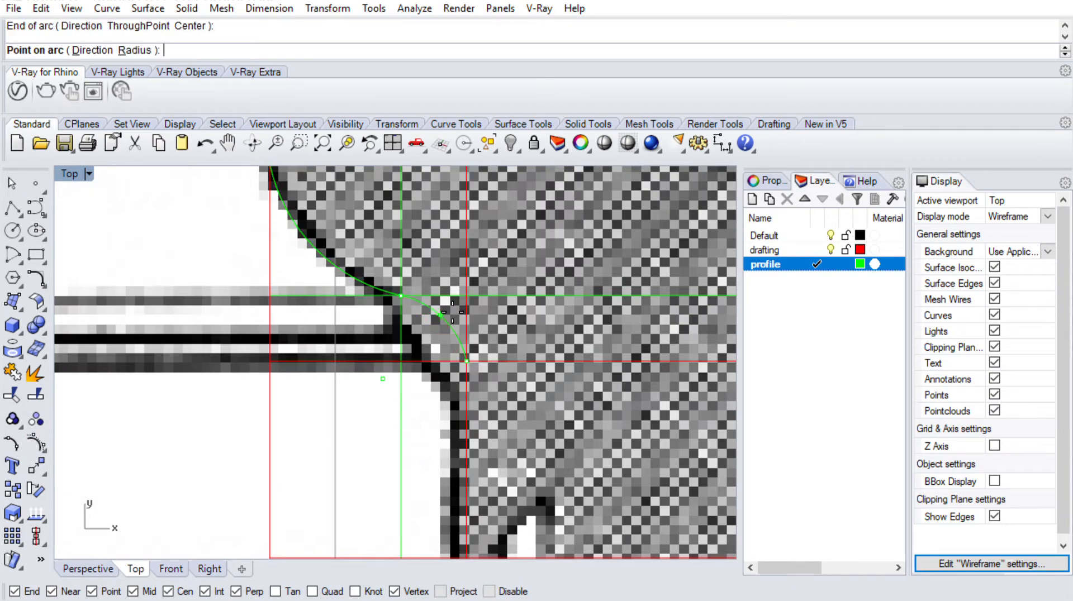
left_click(450, 311)
Start a polyline at the lower arc's end and run it down the corona face to the soffit guide line
scroll(325, 266, "down", 3)
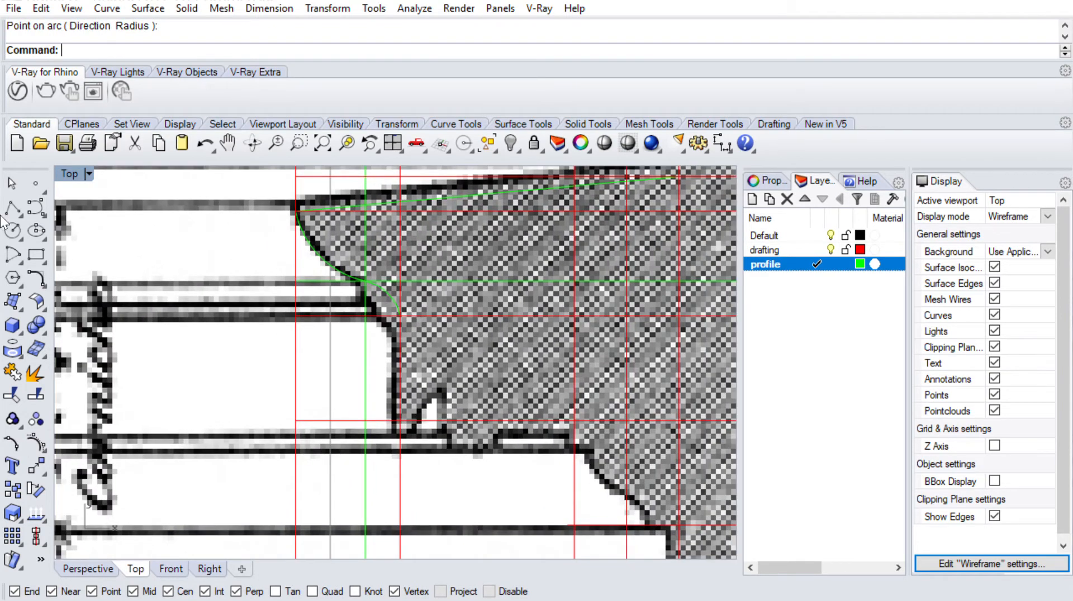
left_click(12, 208)
left_click(400, 316)
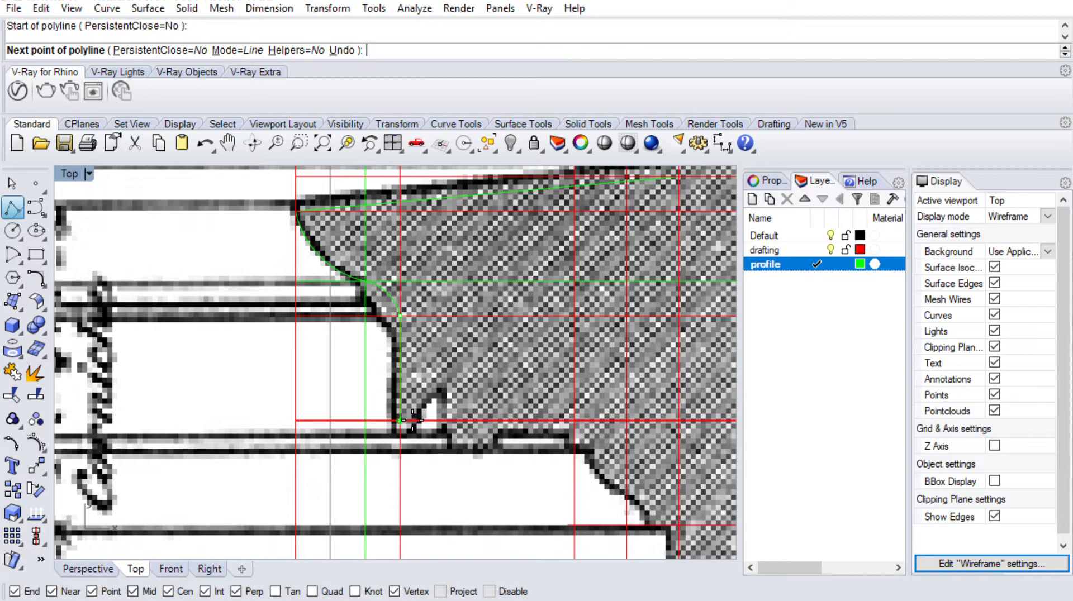
left_click(400, 420)
scroll(412, 420, "up", 3)
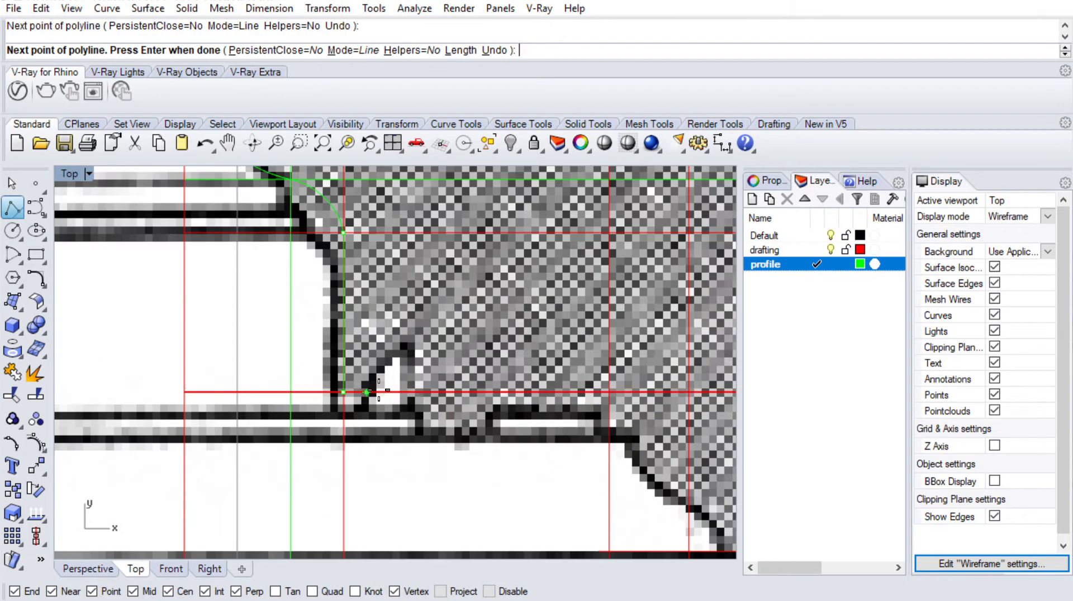
scroll(386, 388, "down", 2)
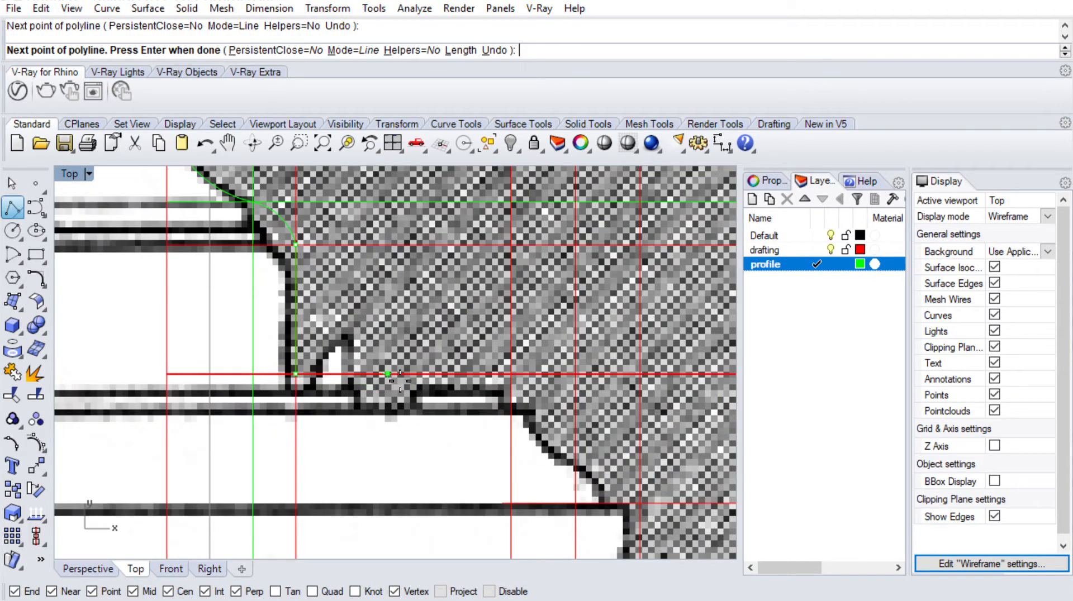
scroll(355, 379, "up", 2)
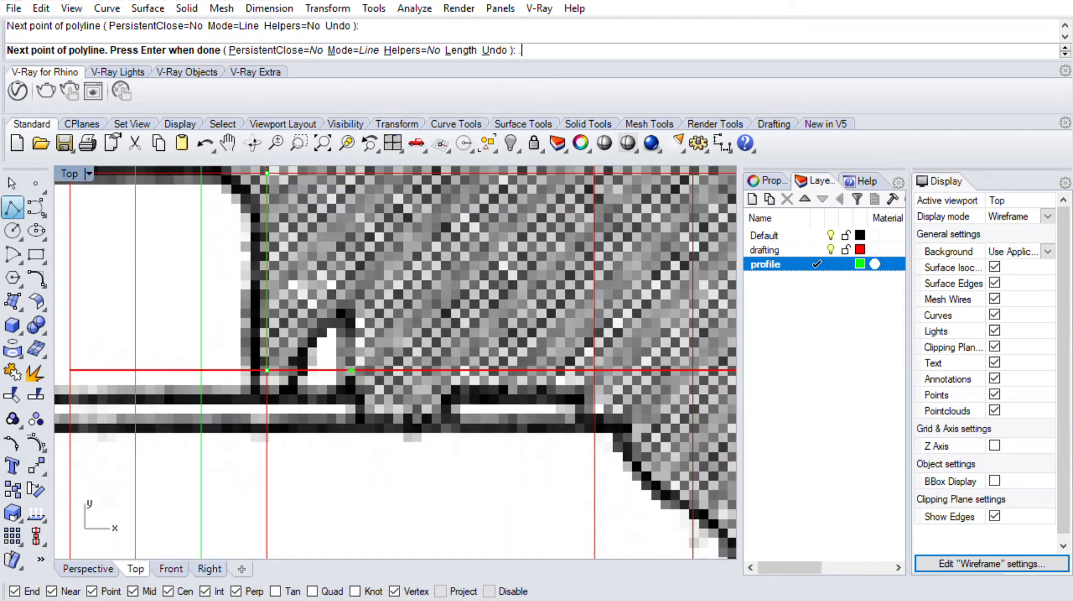
Continue the polyline inward along the soffit guide with 0.05 and 0.1 segments, ending it at the next vertical guide line
type("05")
key("Return")
left_click(365, 365)
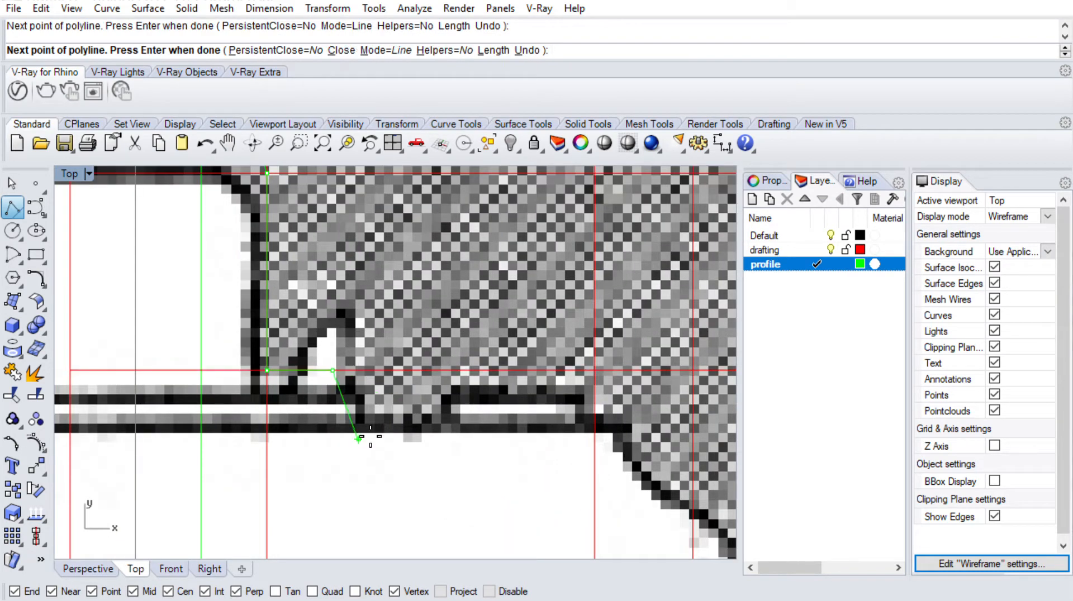
type(".")
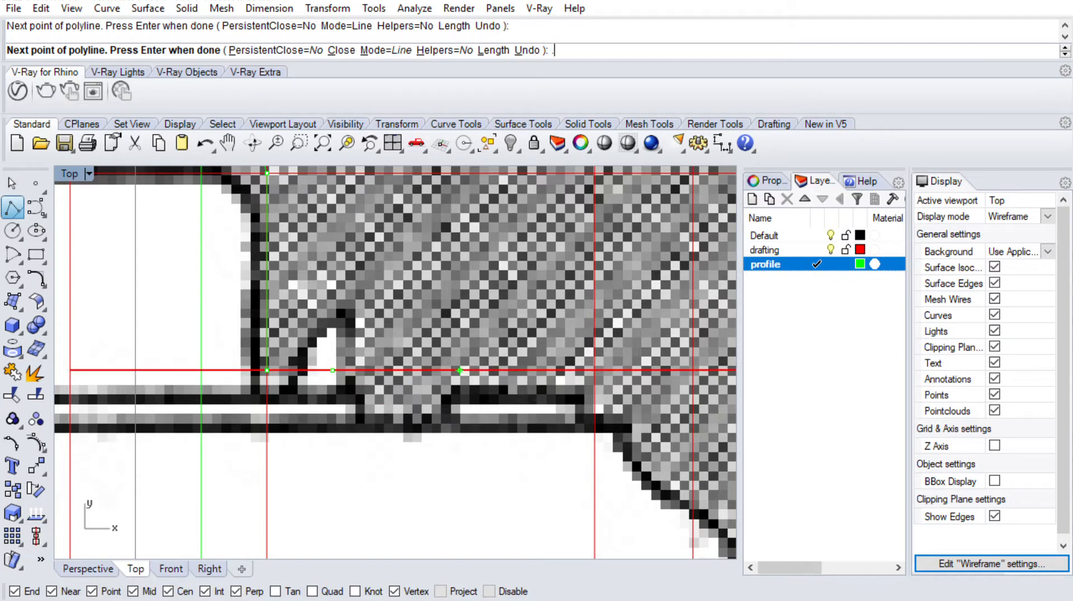
type("1")
key("Return")
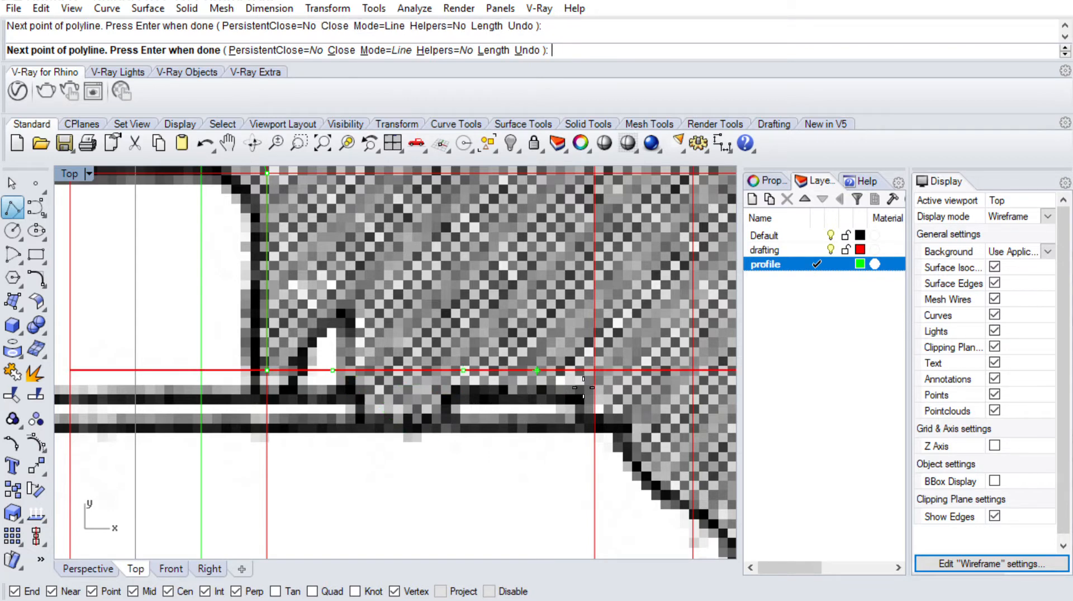
key("Return")
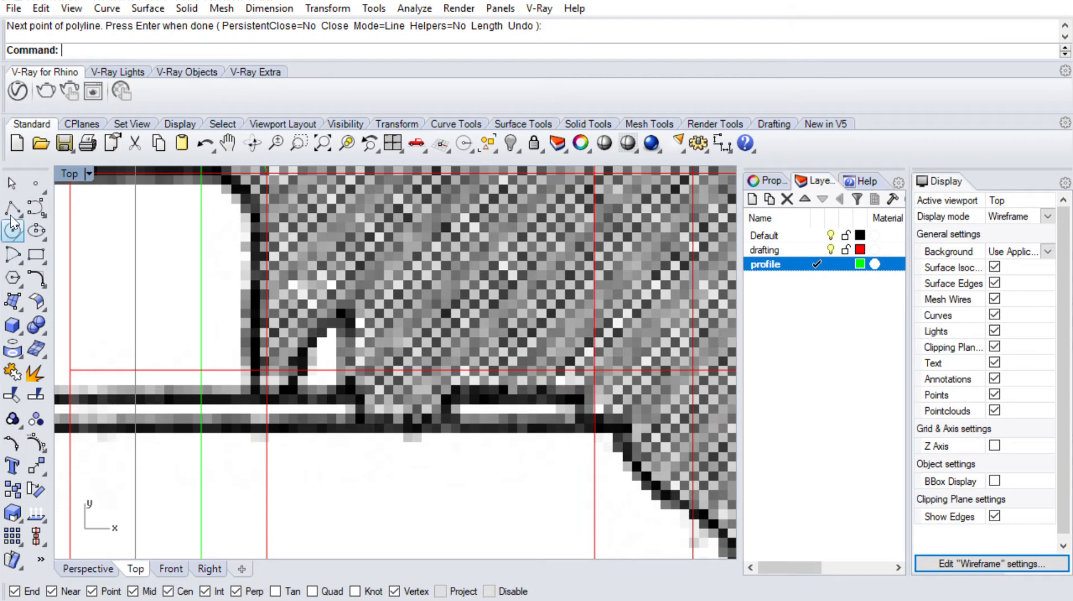
Draw a downward semicircular arc centred on the soffit's 0.1 segment, spanning from one end of the segment to the other
left_click(15, 252)
left_click(397, 370)
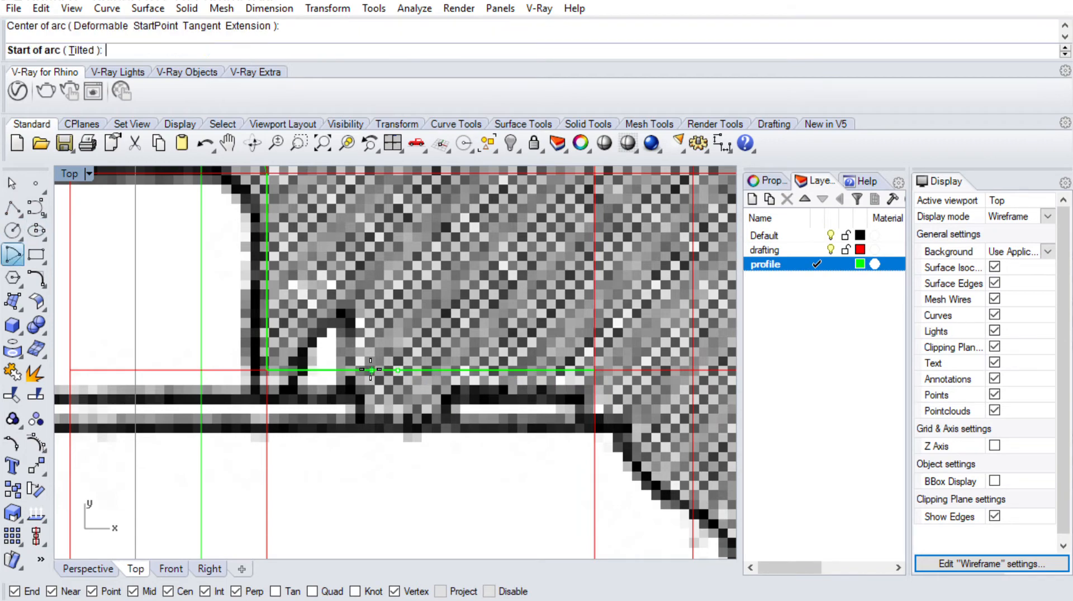
left_click(343, 368)
left_click(455, 367)
scroll(459, 357, "down", 3)
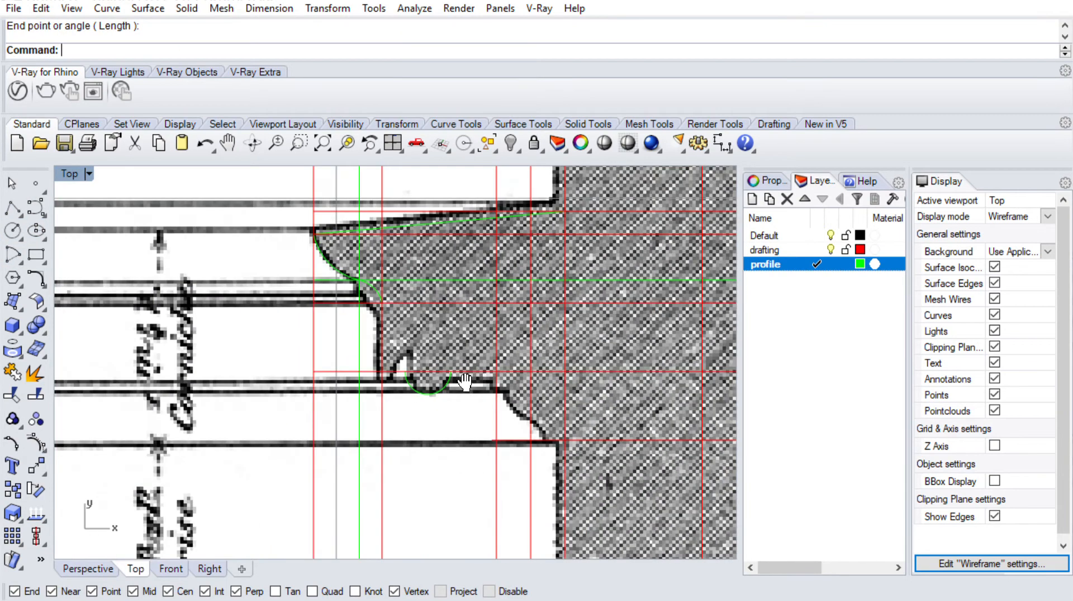
Start a polyline at the soffit's inner end and run it 0.05 down along the vertical guide line
scroll(400, 361, "up", 2)
scroll(434, 377, "down", 2)
right_click_drag(485, 379, 429, 370)
scroll(431, 368, "up", 4)
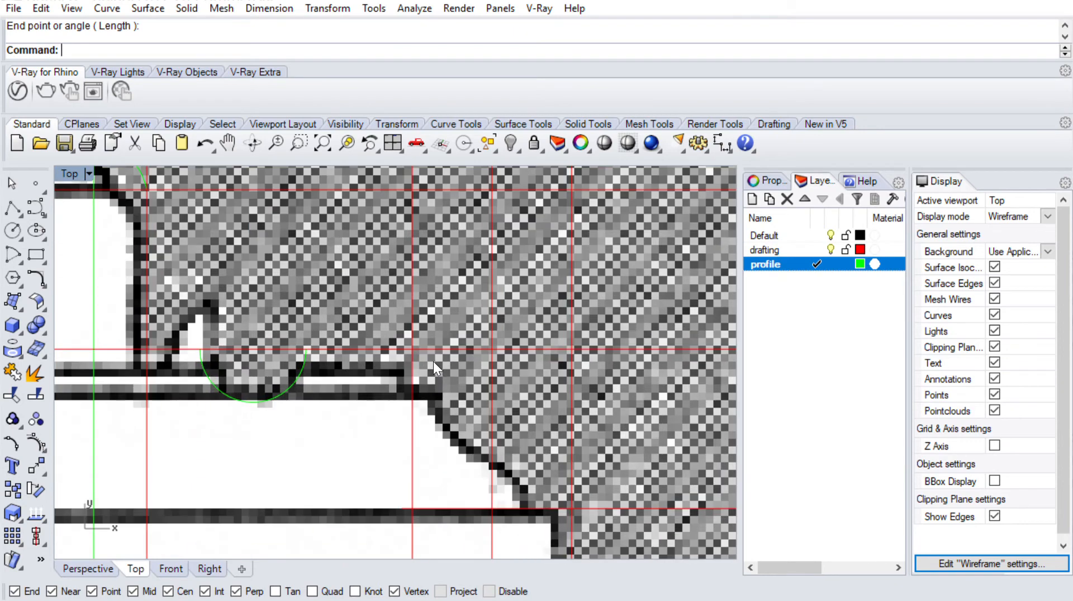
left_click(13, 209)
left_click(413, 350)
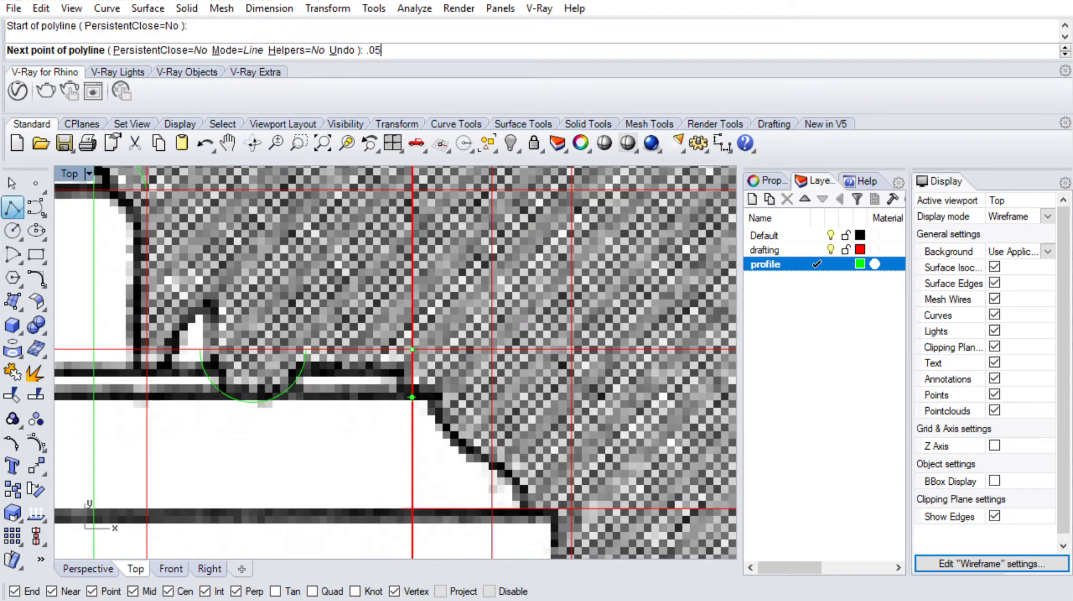
type(".05")
key("Return")
left_click(413, 403)
Extend the polyline 0.025 horizontally inward to form the fillet's underside and finish it
scroll(415, 363, "up", 2)
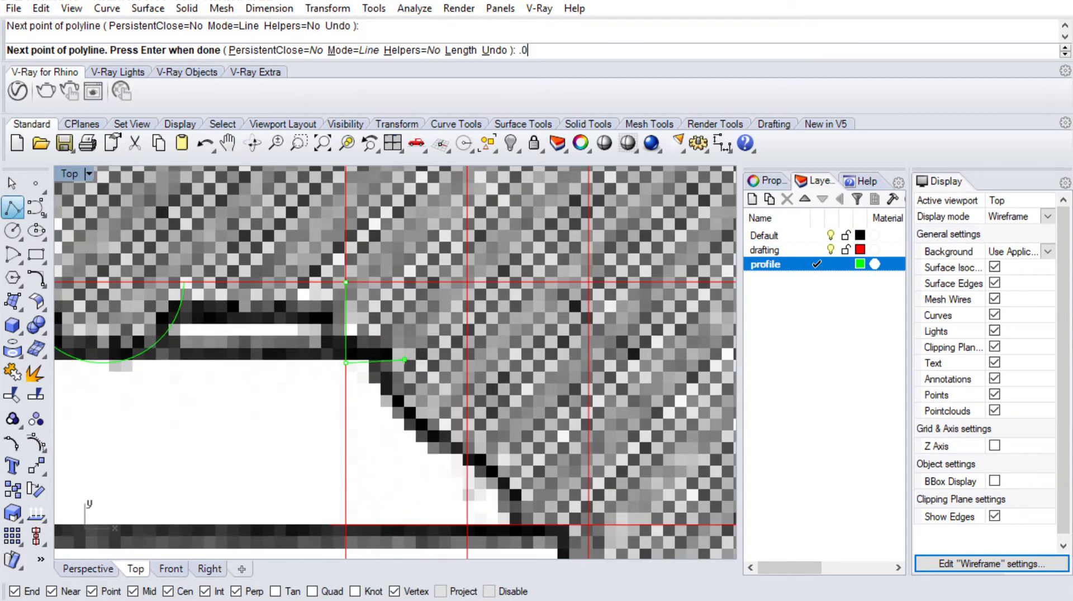
type("25")
key("Return")
left_click(416, 356)
key("Return")
scroll(421, 334, "down", 2)
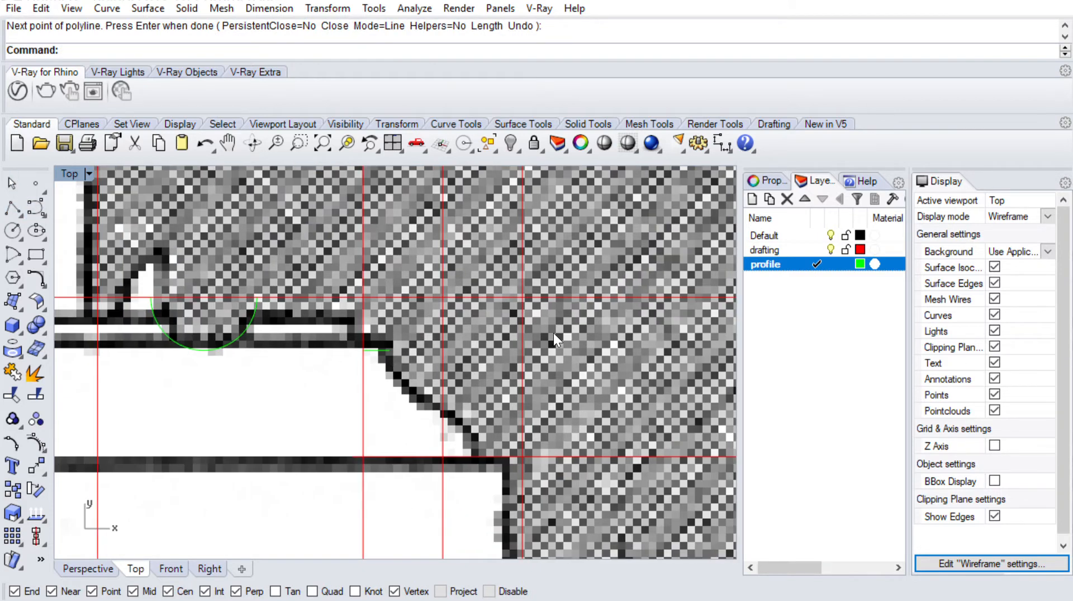
Draw a helper polyline 0.05 down from the fillet's inner corner, then horizontally inward past the middle vertical guide line
key("Return")
left_click(387, 350)
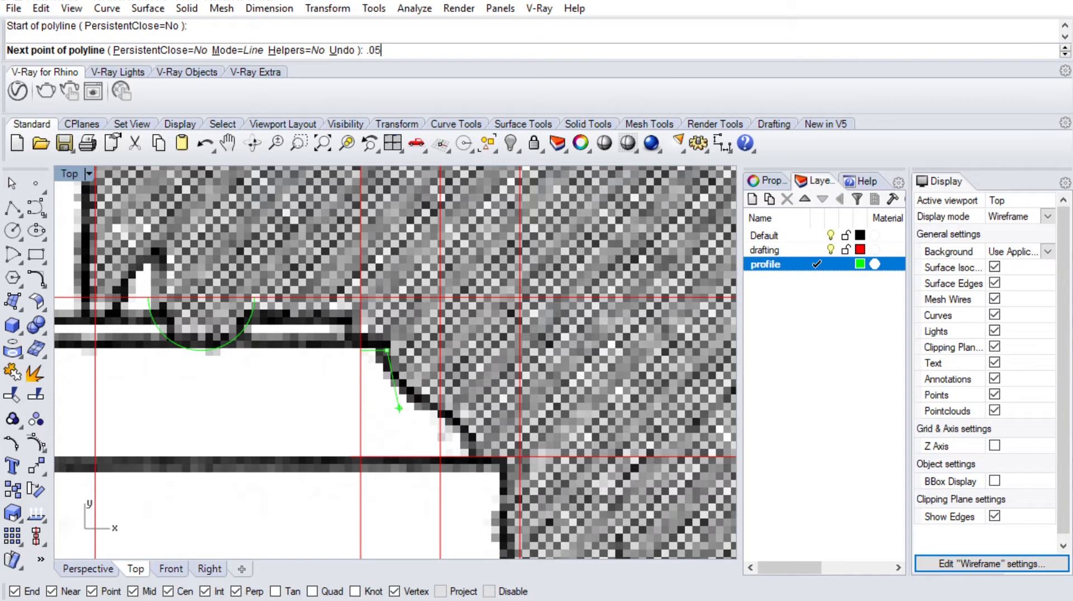
key("Return")
left_click(431, 426)
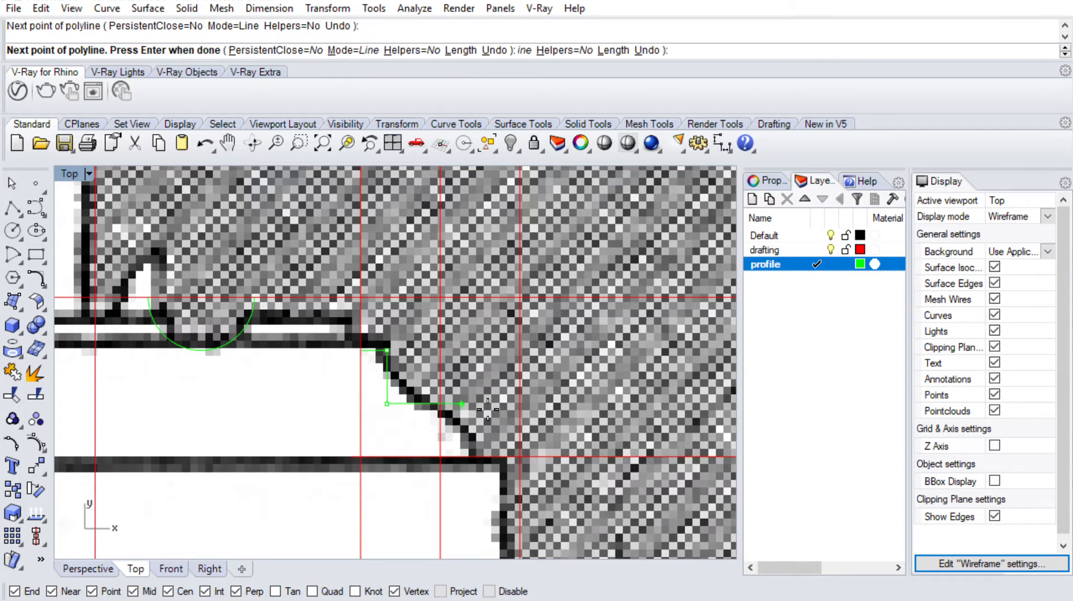
left_click(475, 403)
key("Return")
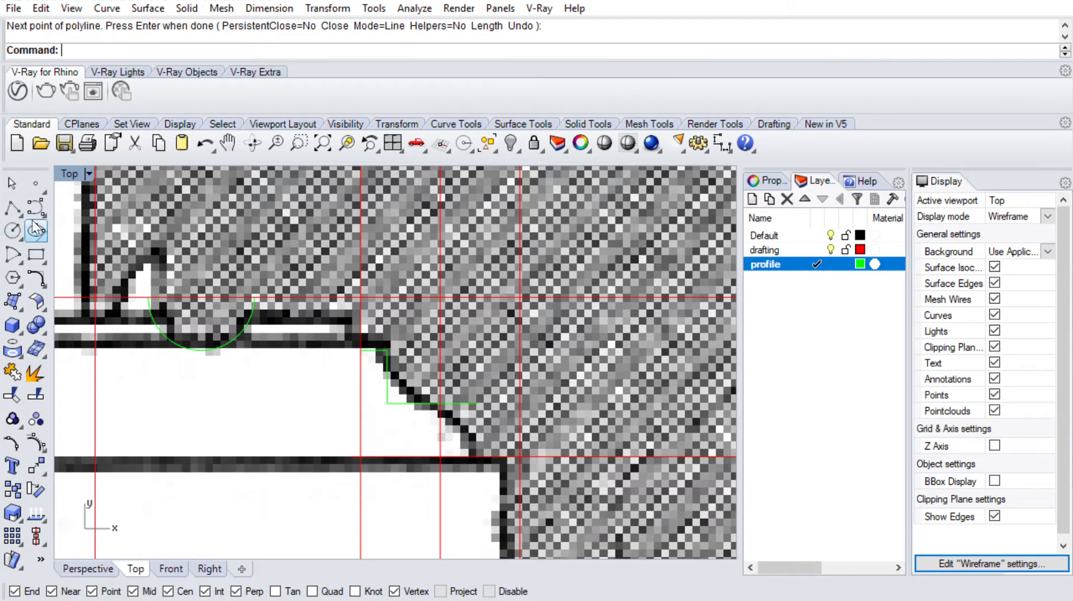
Draw an outward-bulging arc from the fillet's inner corner to where the helper line crosses the middle vertical guide line
left_click(387, 351)
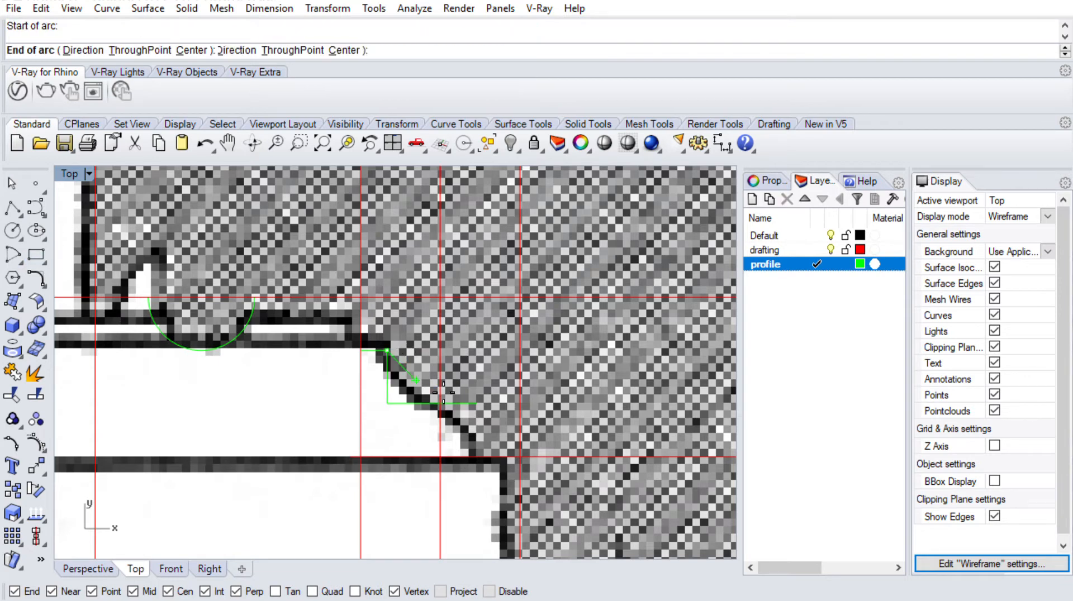
left_click(441, 404)
scroll(426, 392, "up", 5)
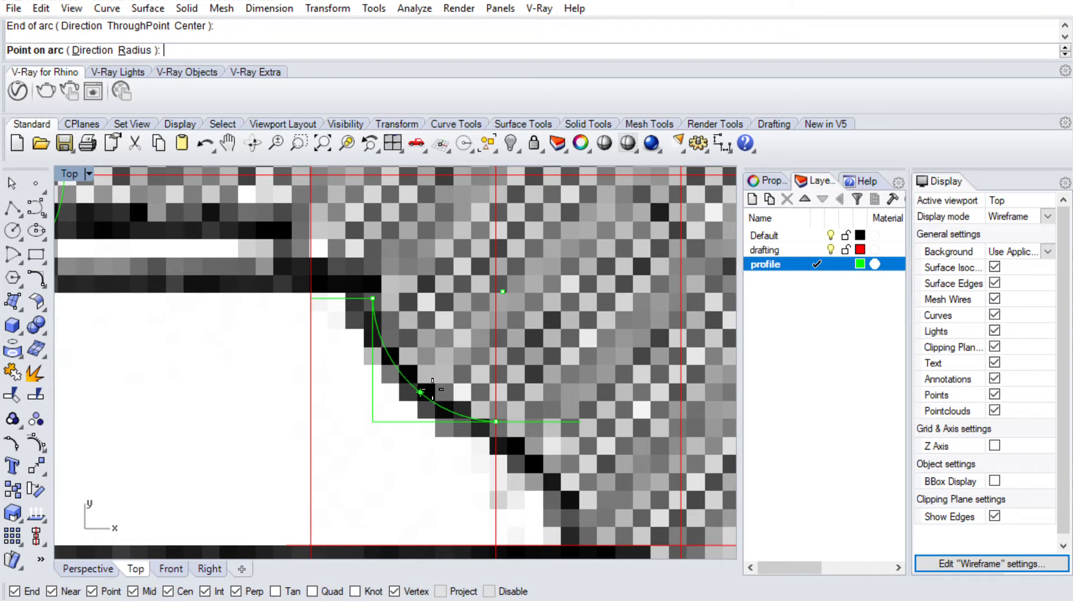
left_click(432, 390)
right_click_drag(505, 393, 449, 296)
right_click(449, 298)
left_click(447, 325)
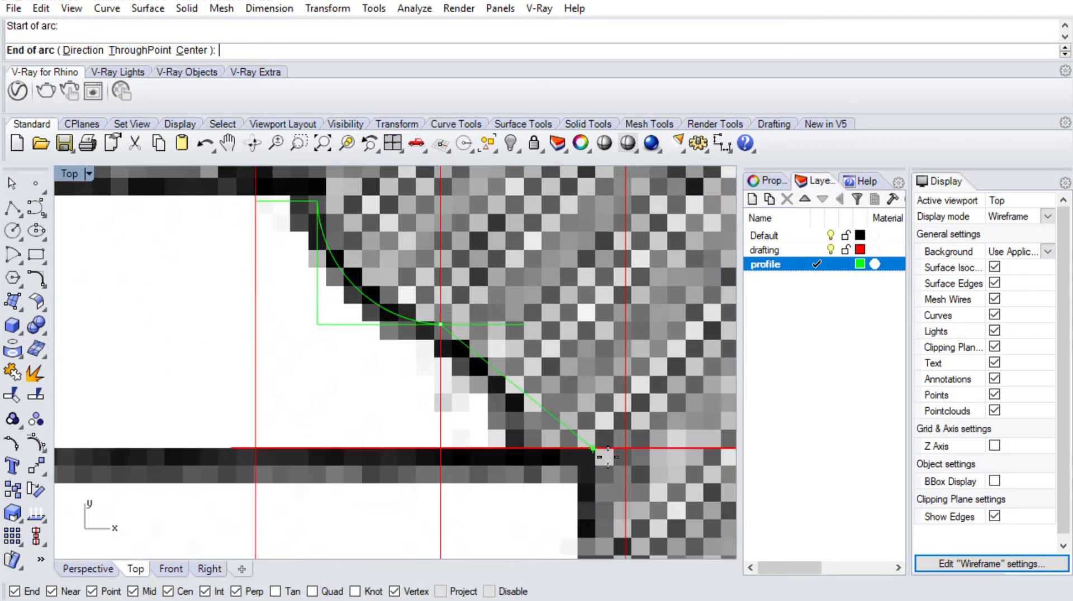
right_click_drag(569, 435, 523, 354)
scroll(523, 354, "down", 4)
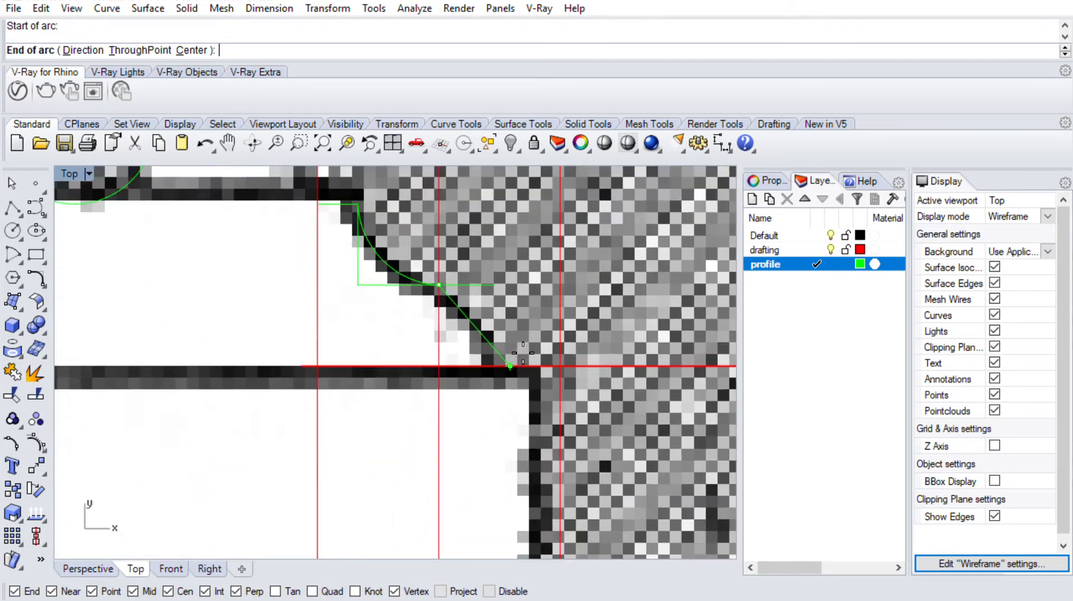
scroll(523, 353, "up", 5)
key("Escape")
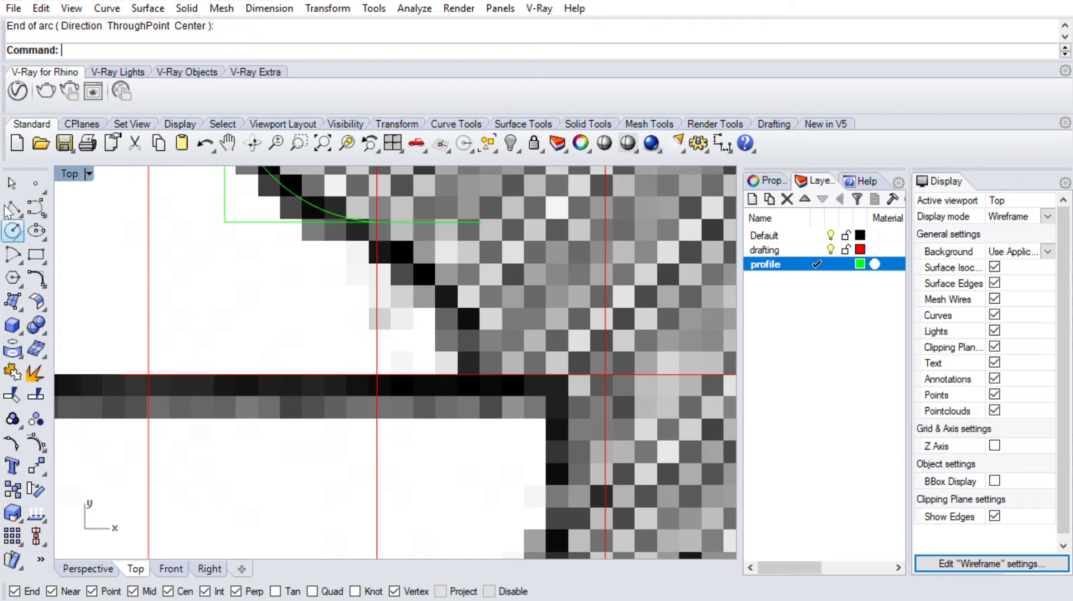
Draw a helper polyline 0.05 horizontally outward from the frieze face guide line, then straight down past the horizontal guide line
left_click(12, 208)
scroll(510, 324, "down", 6)
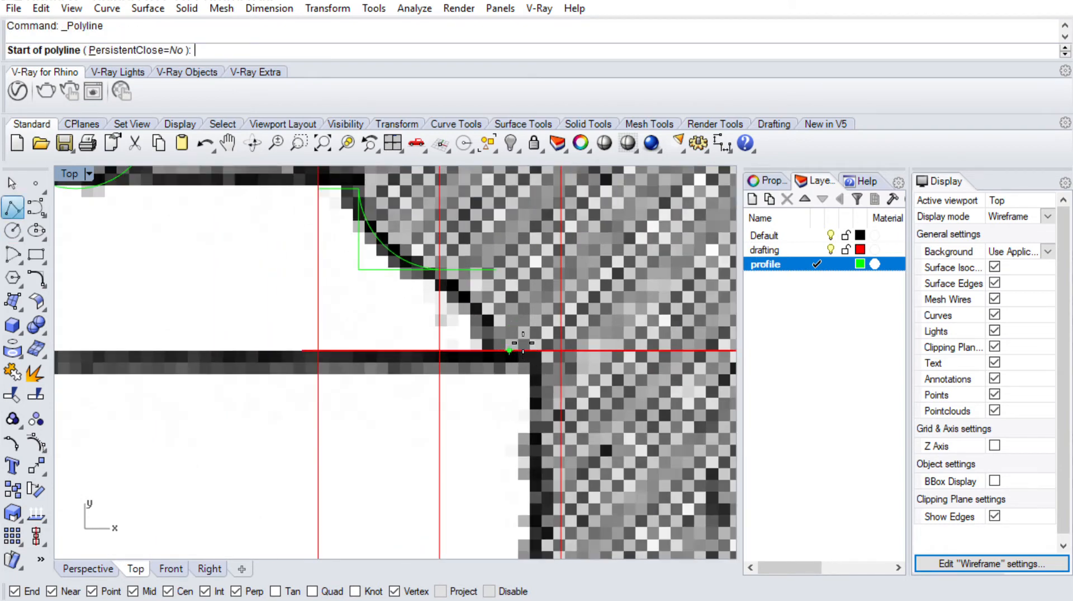
left_click(576, 319)
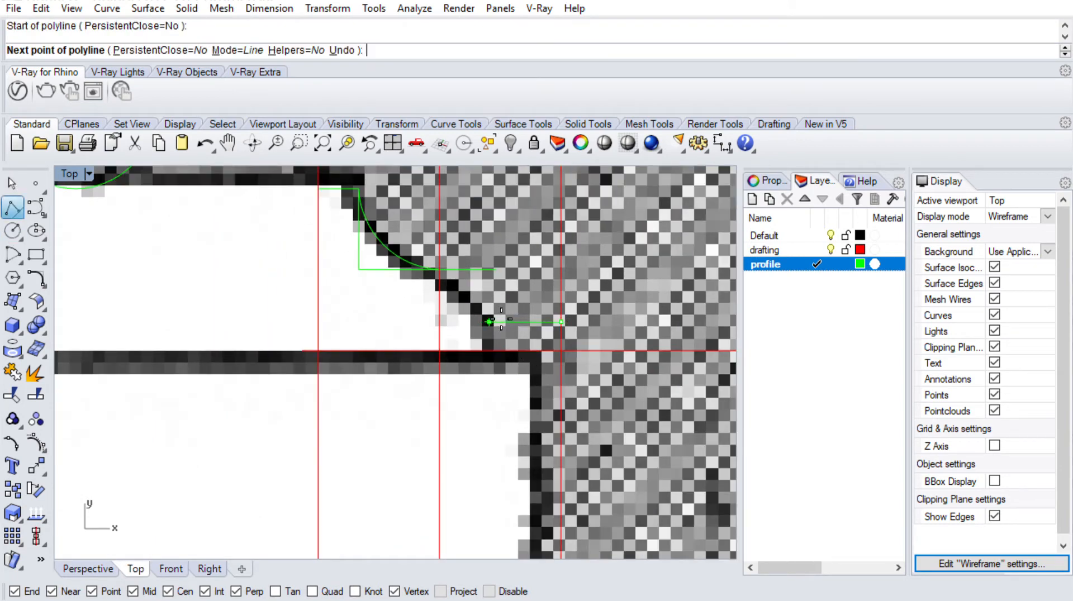
key("Return")
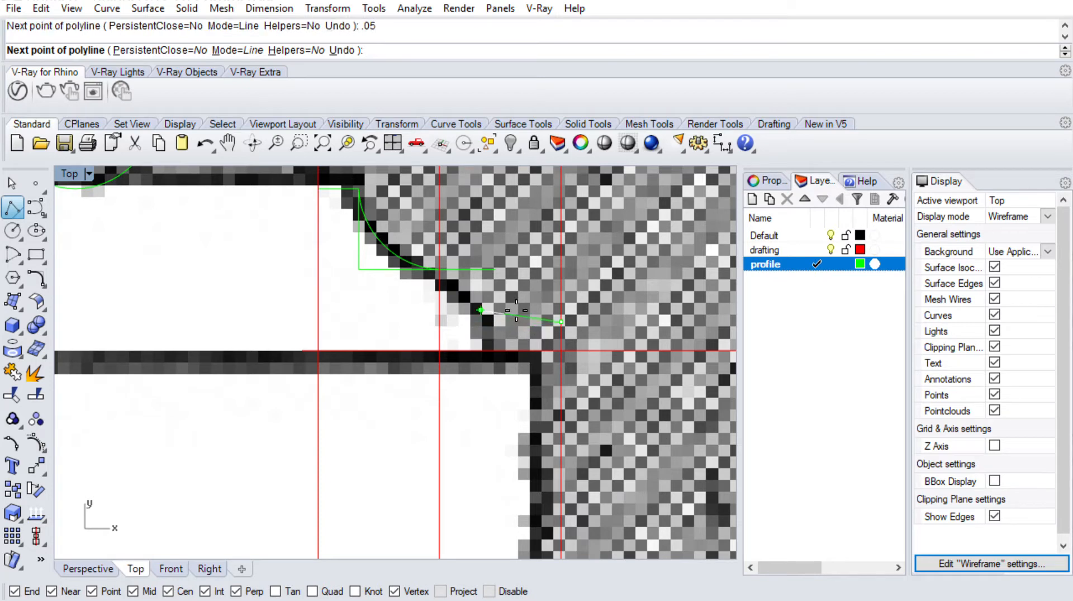
left_click(501, 322)
left_click(490, 416)
key("Return")
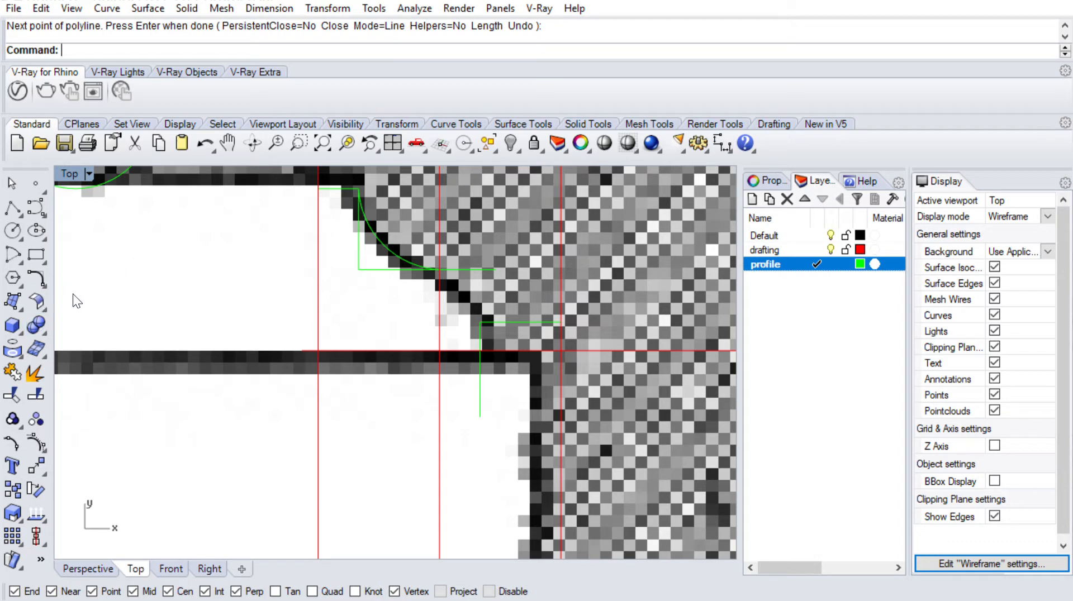
left_click(120, 316)
left_click(440, 270)
left_click(480, 351)
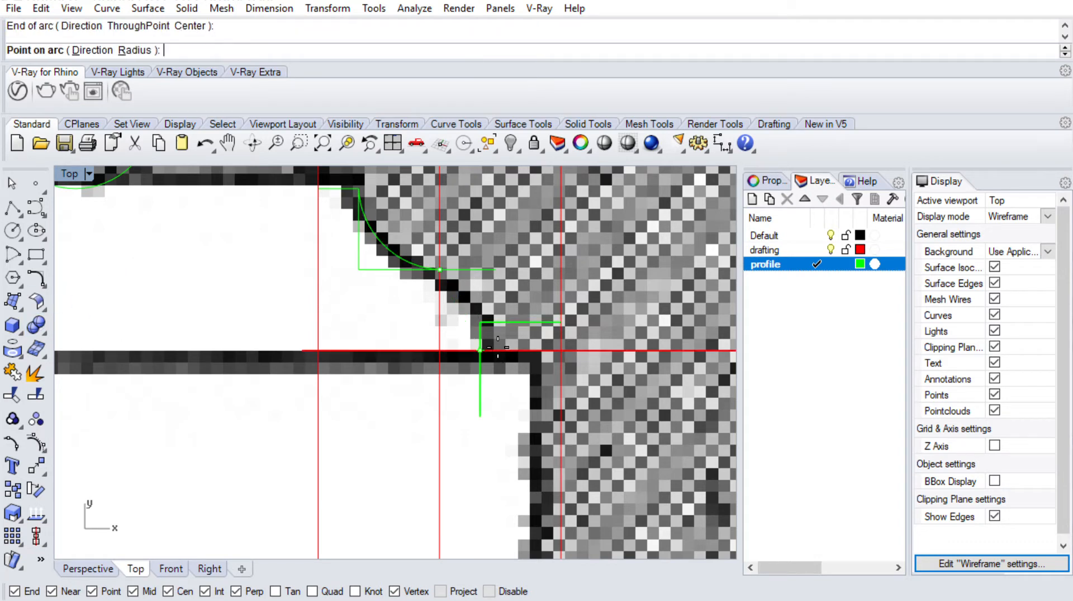
key("Escape")
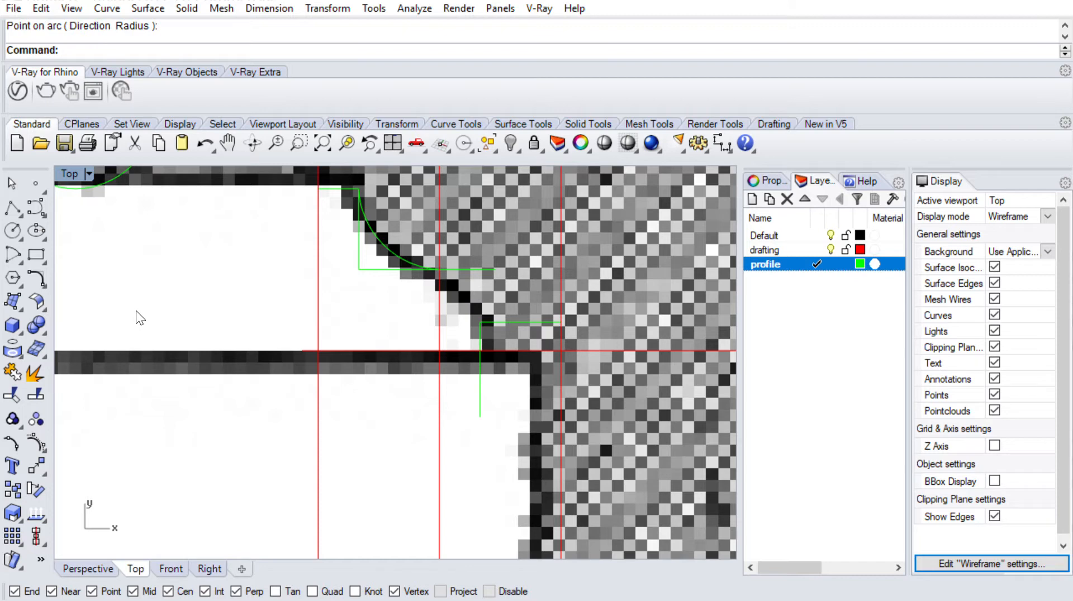
right_click(232, 318)
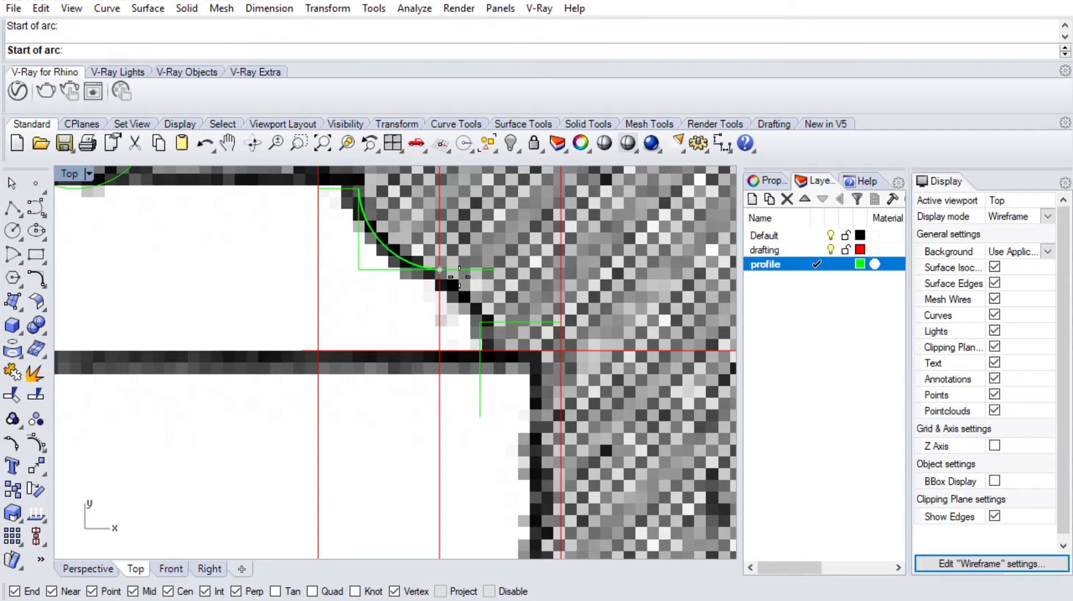
left_click(440, 270)
left_click(482, 349)
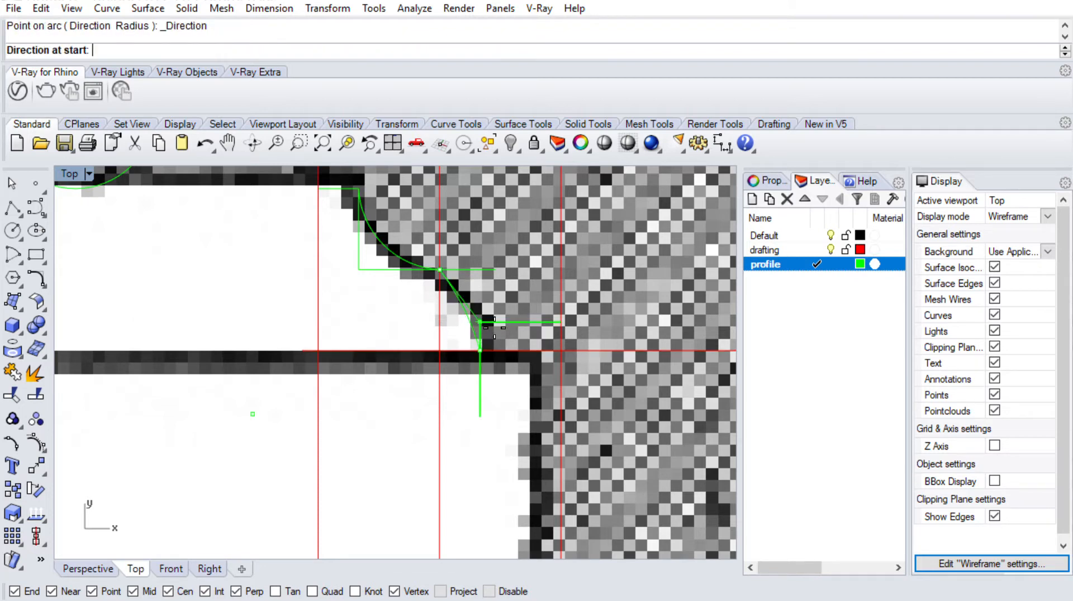
scroll(497, 318, "up", 3)
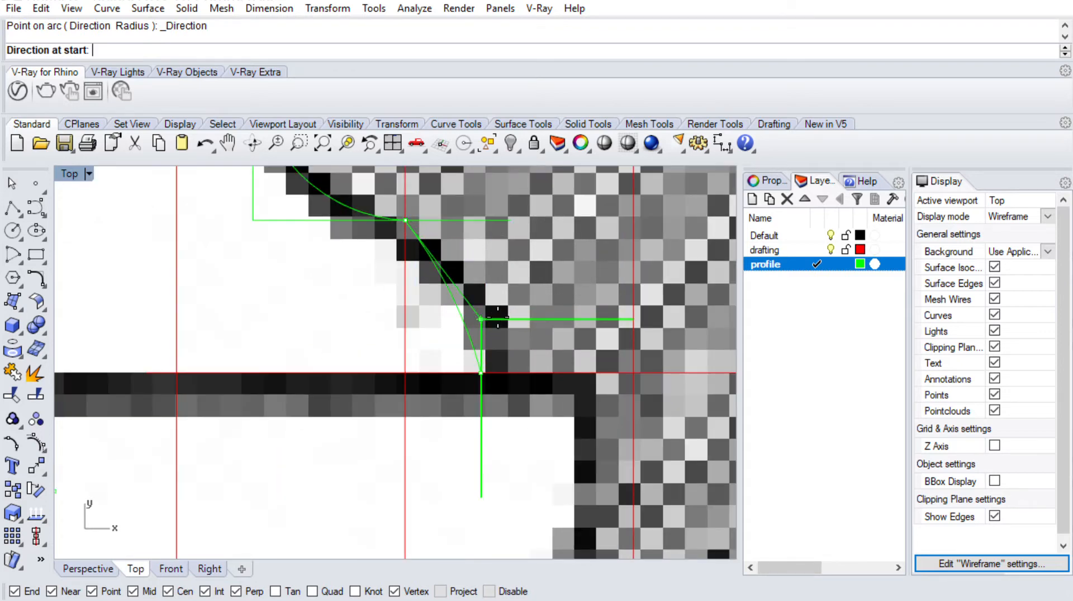
key("Escape")
Draw an arc from where the helper line meets the horizontal guide up to the previous arc's lower end, starting vertically, and delete the helper polylines
right_click(469, 342)
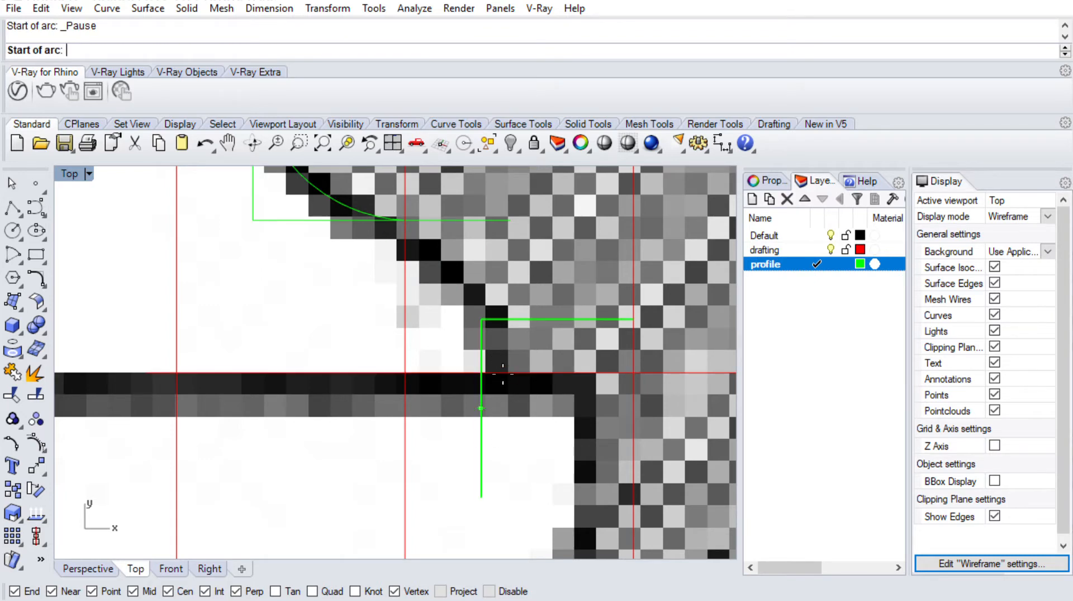
left_click(482, 372)
left_click(422, 213)
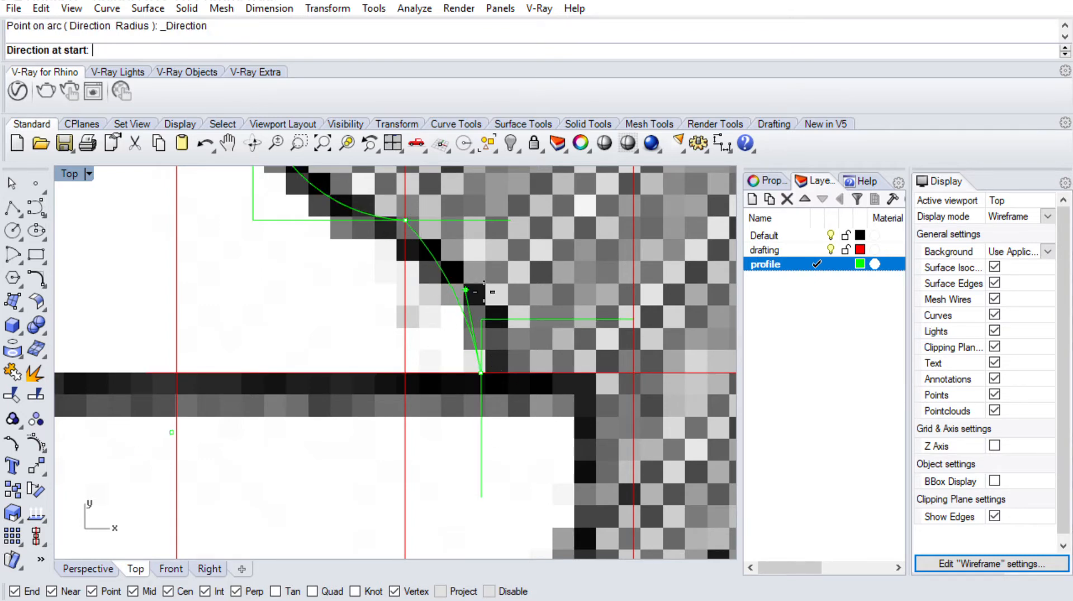
left_click(498, 322)
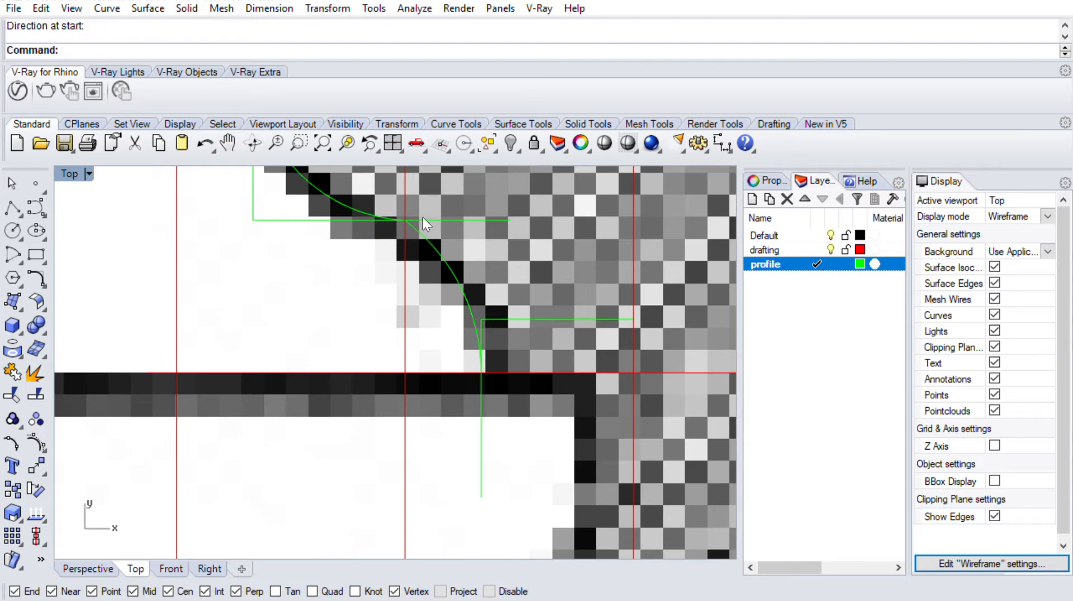
left_click(486, 305)
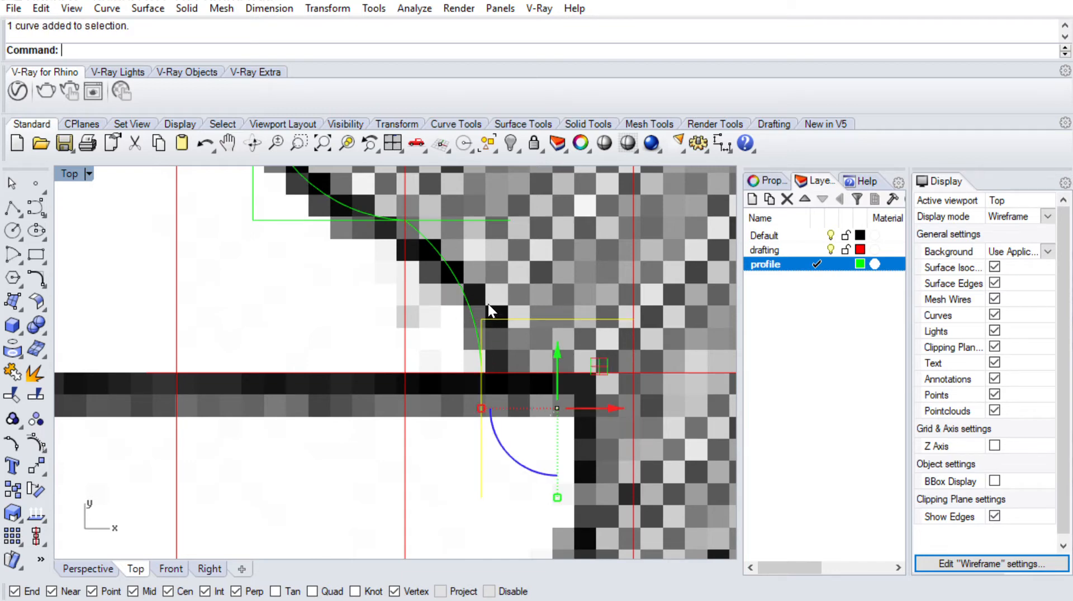
key("Delete")
Draw a polyline from the arc's lower end inward to the frieze face guide, down to the architrave band's upper guide, and outward to its outer guide
scroll(475, 199, "down", 3)
right_click_drag(481, 201, 474, 294)
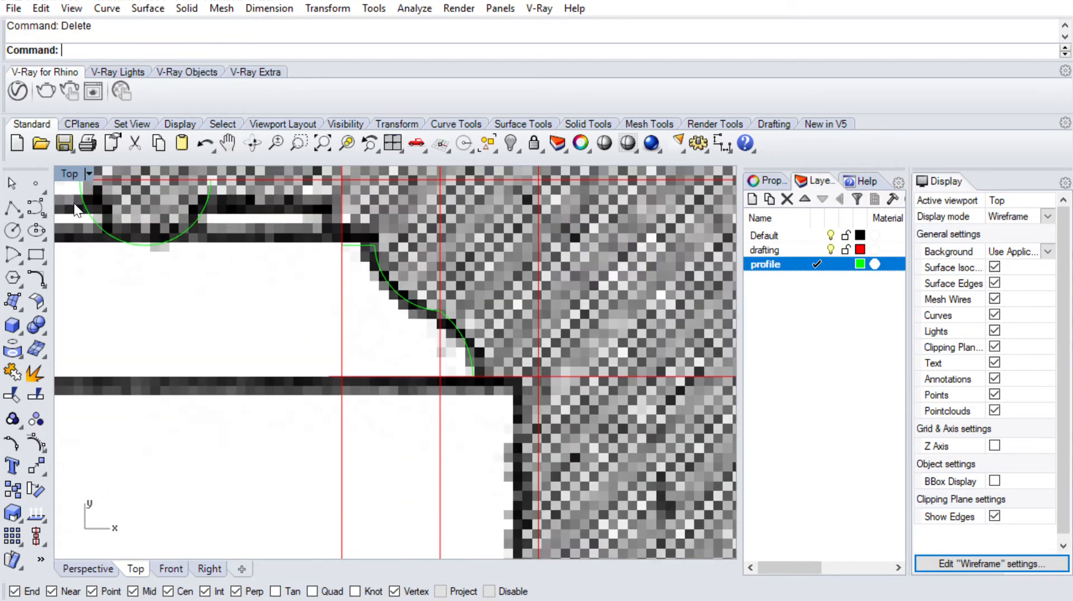
left_click(10, 206)
scroll(494, 377, "down", 12)
right_click_drag(548, 408, 522, 341)
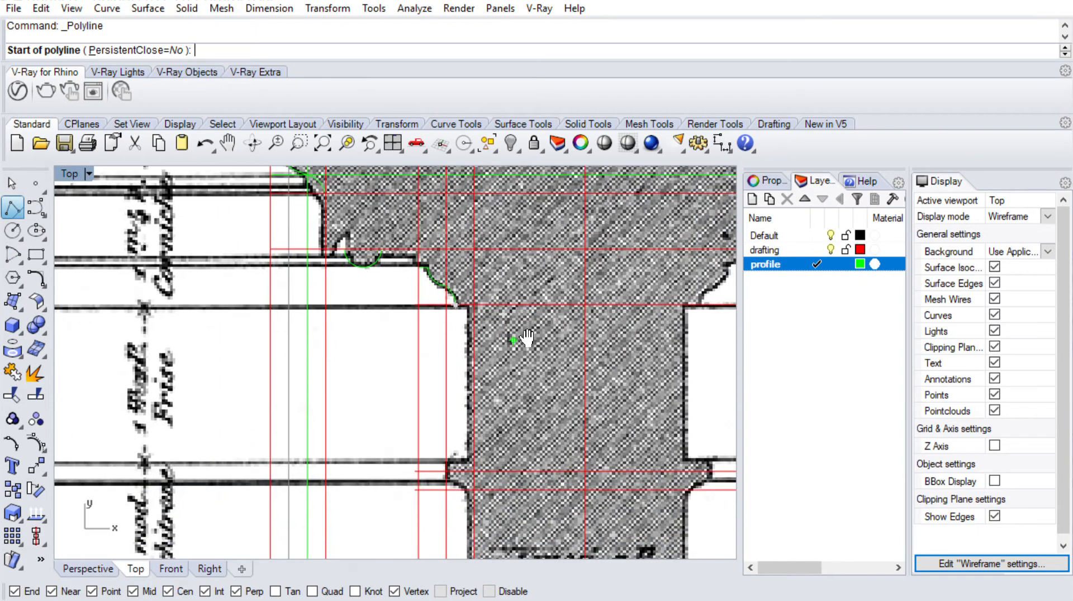
scroll(472, 304, "up", 6)
left_click(473, 304)
left_click(486, 304)
scroll(491, 310, "down", 8)
scroll(493, 421, "up", 12)
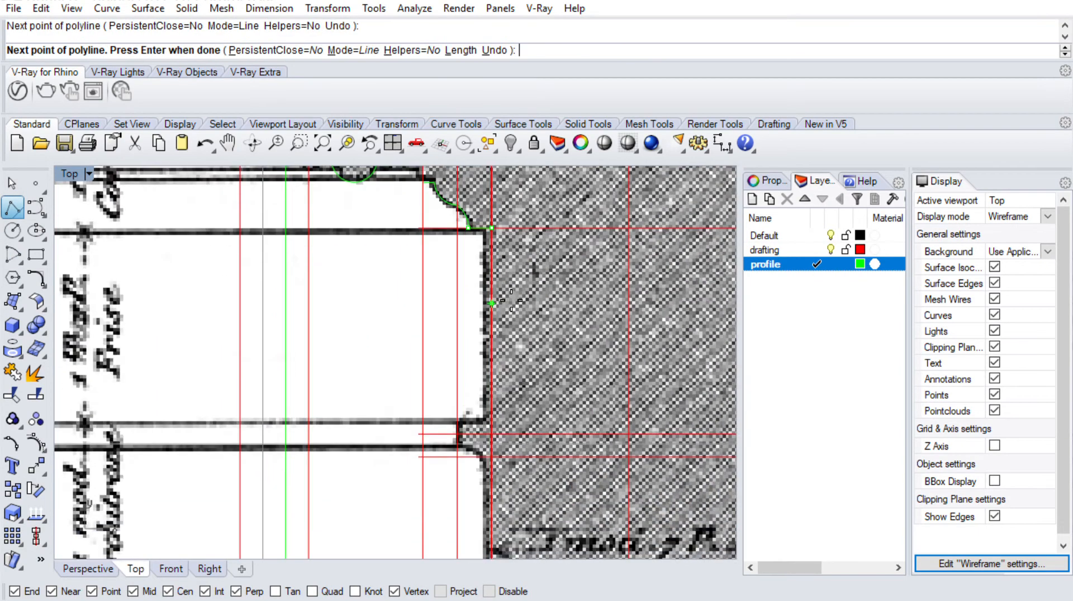
left_click(487, 448)
left_click(406, 449)
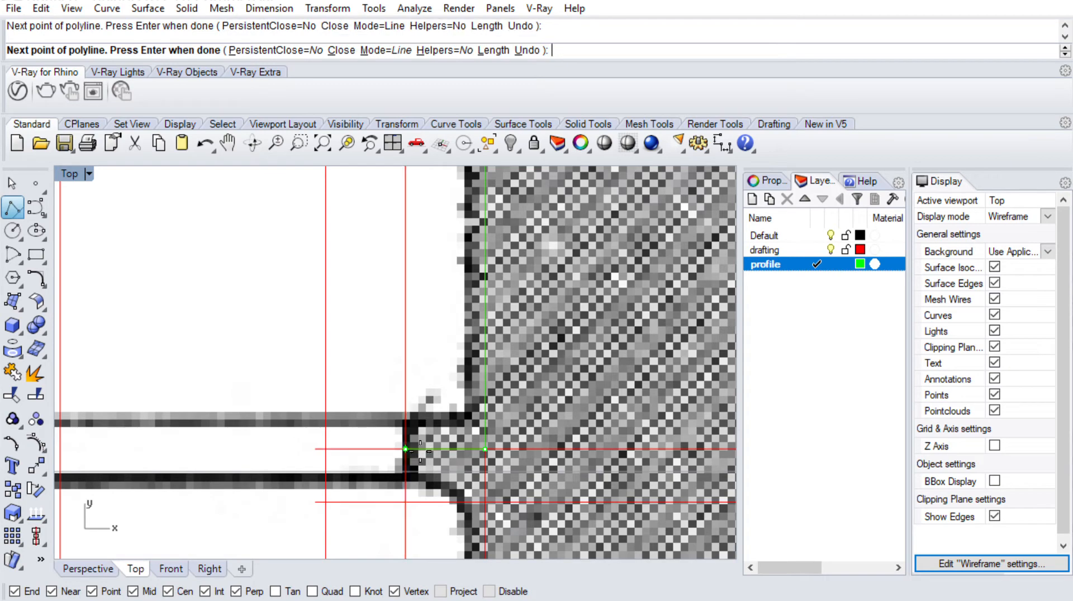
Continue the polyline down to the band's lower guide, back in to the face guide and down to the capital's top line, and finish it
right_click_drag(436, 482, 447, 359)
left_click(417, 378)
scroll(436, 378, "down", 10)
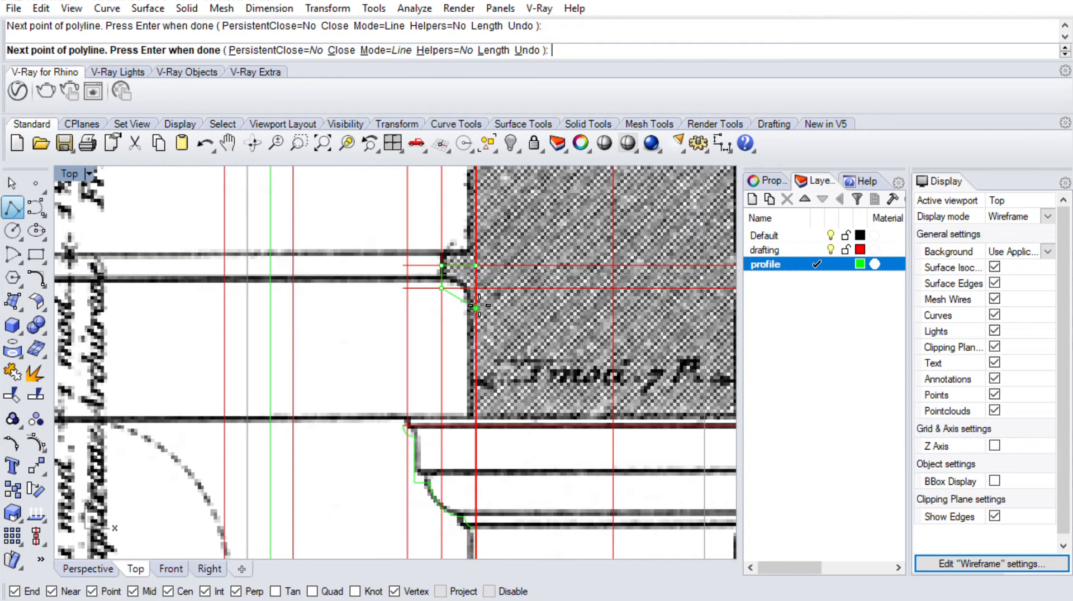
scroll(497, 299, "up", 6)
scroll(497, 299, "up", 2)
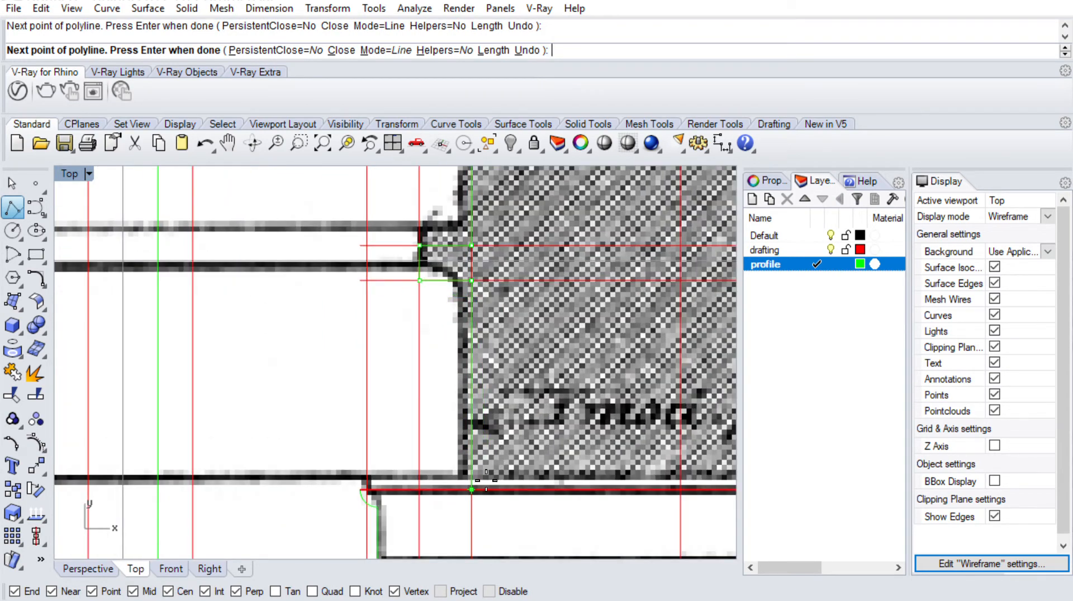
key("Escape")
Hide the drafting layer and delete the leftover horizontal and vertical green construction lines crossing the cornice
scroll(461, 284, "down", 5)
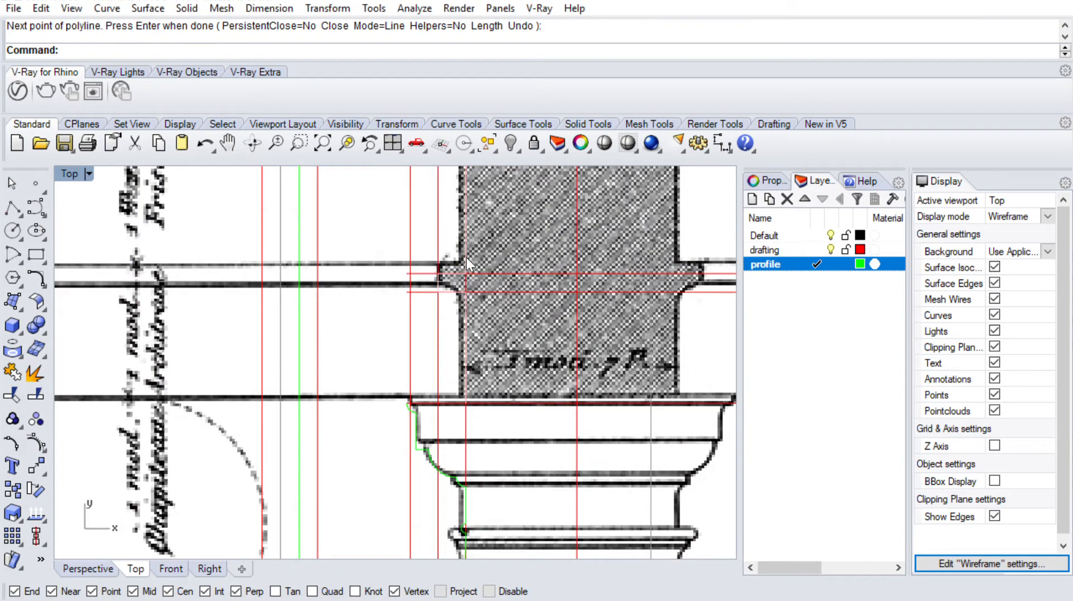
right_click_drag(466, 257, 521, 403)
scroll(533, 361, "up", 6)
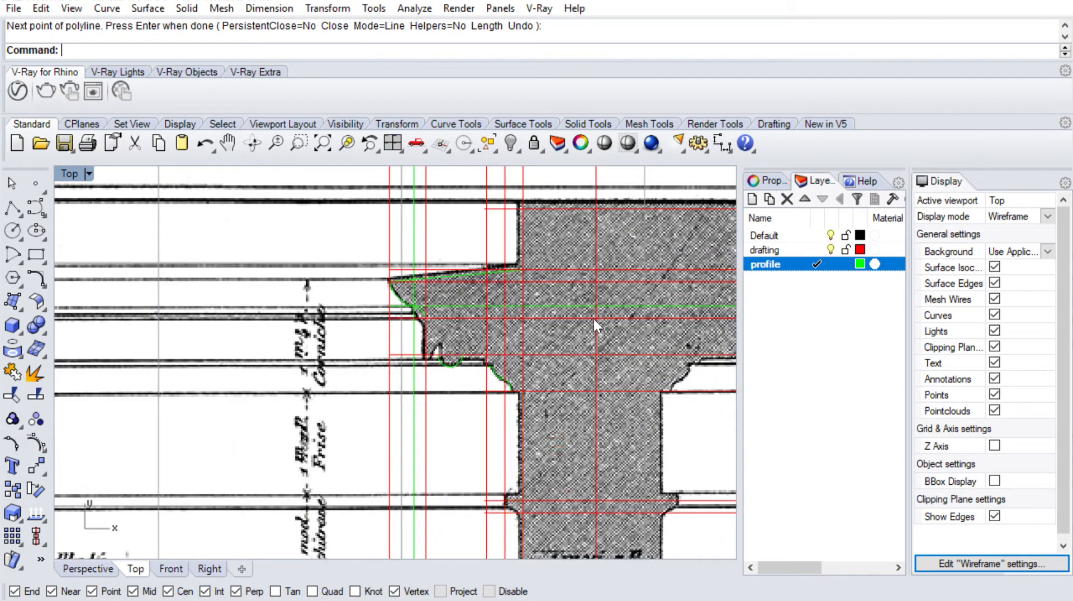
left_click(831, 250)
scroll(497, 420, "up", 2)
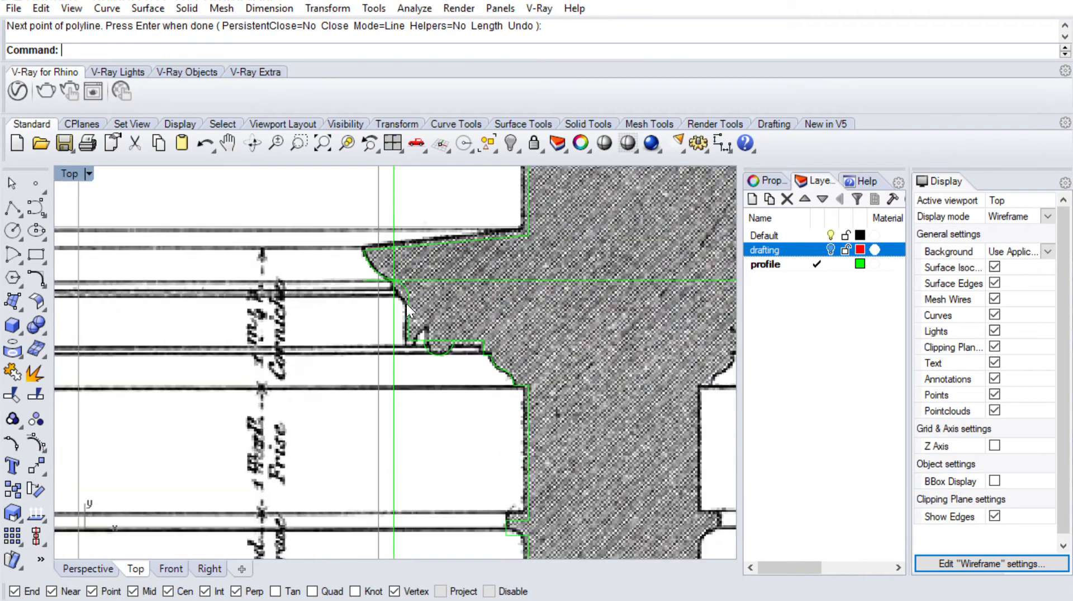
left_click(446, 281)
key("Delete")
left_click(395, 334)
key("Delete")
scroll(447, 304, "down", 3)
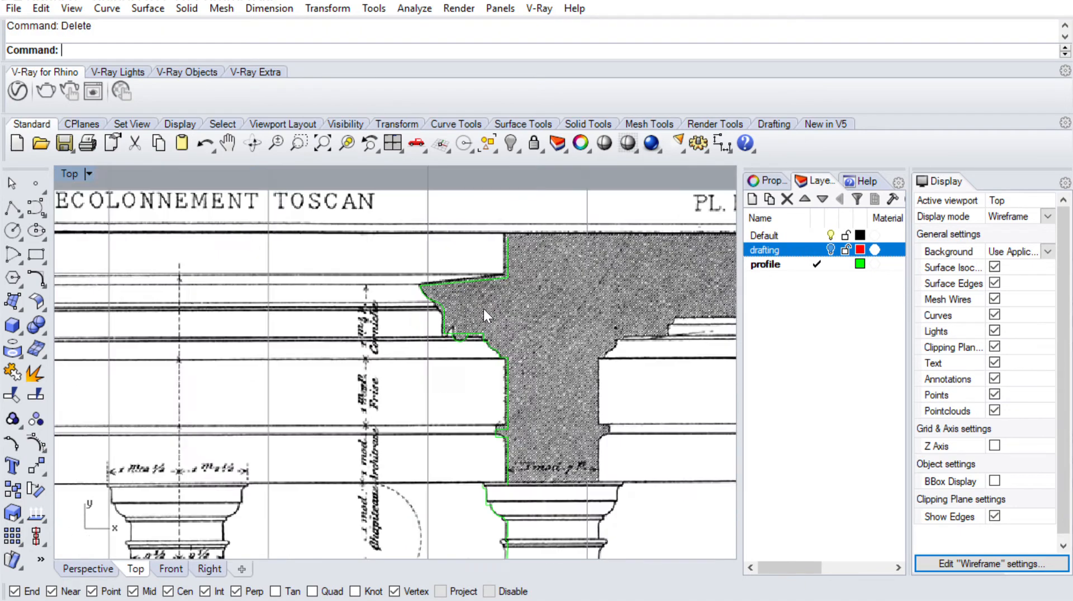
Trim away the straight segment that crosses the rounded molding on the cornice's underside
scroll(484, 310, "up", 4)
type("trim")
key("Return")
left_click_drag(508, 373, 445, 323)
key("Return")
left_click(449, 334)
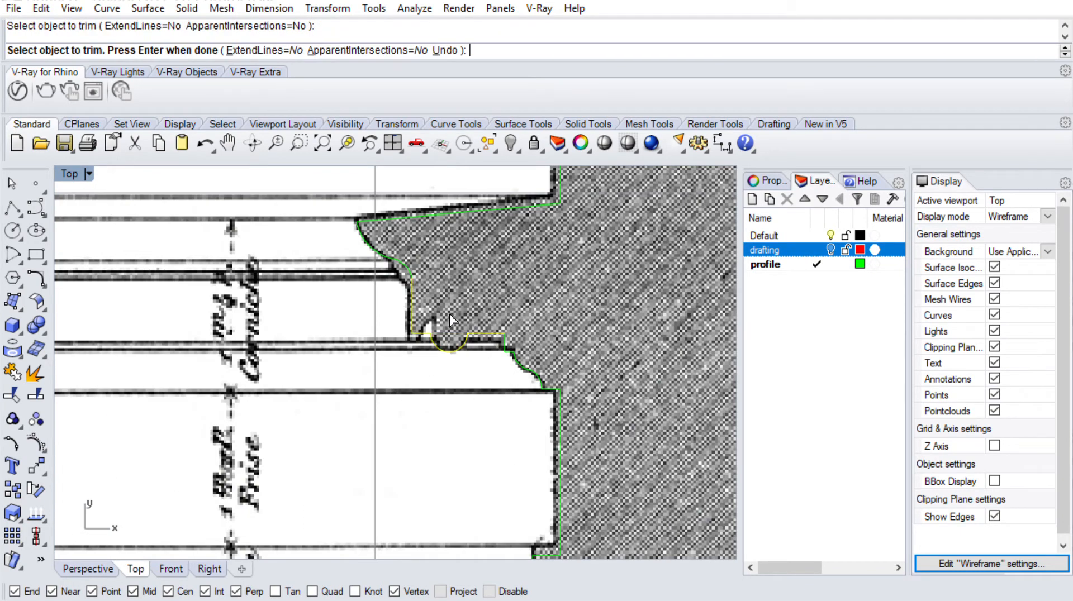
key("Return")
scroll(453, 328, "down", 4)
scroll(553, 475, "down", 2)
left_click_drag(559, 499, 452, 334)
scroll(470, 313, "down", 2)
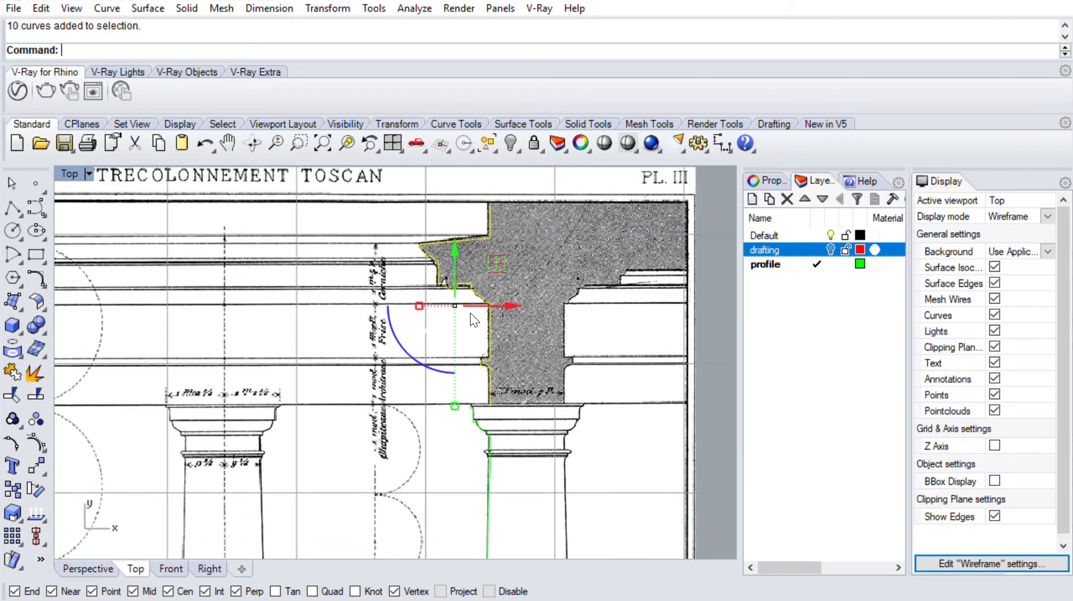
scroll(519, 385, "up", 7)
right_click_drag(521, 360, 498, 253)
key("Escape")
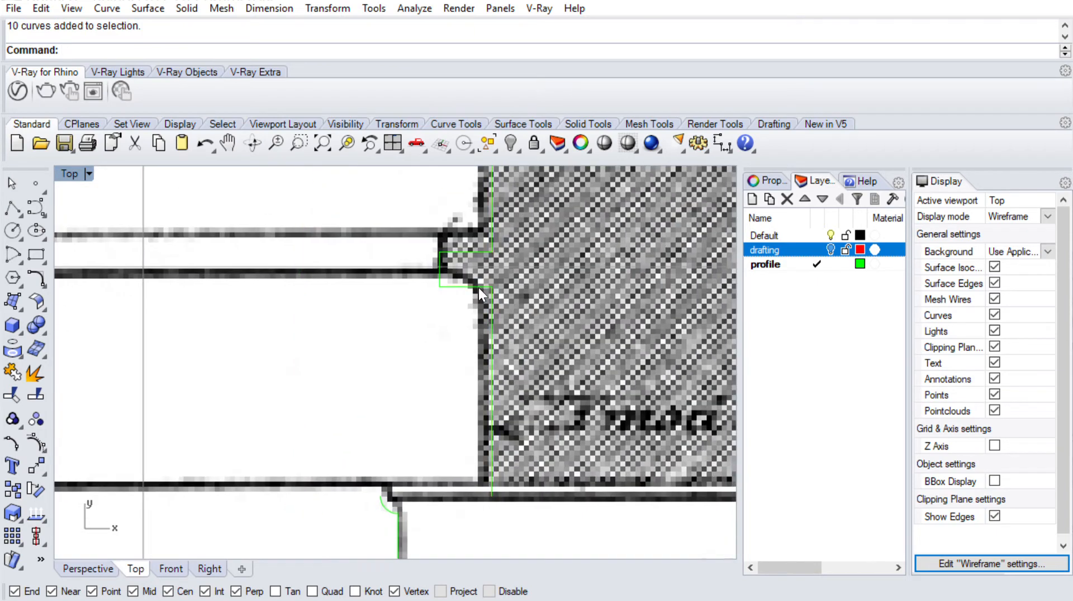
Fillet the corner between the architrave band's lower edge and the vertical face below it with a radius of 0.05
type("Fillet")
key("Return")
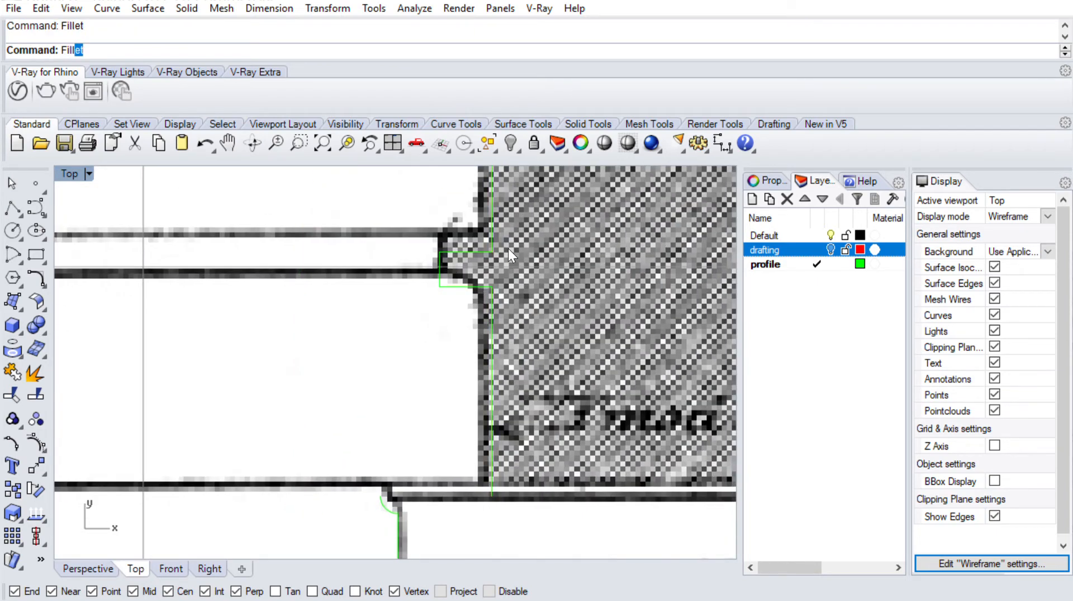
type("r")
key("Return")
type(".0")
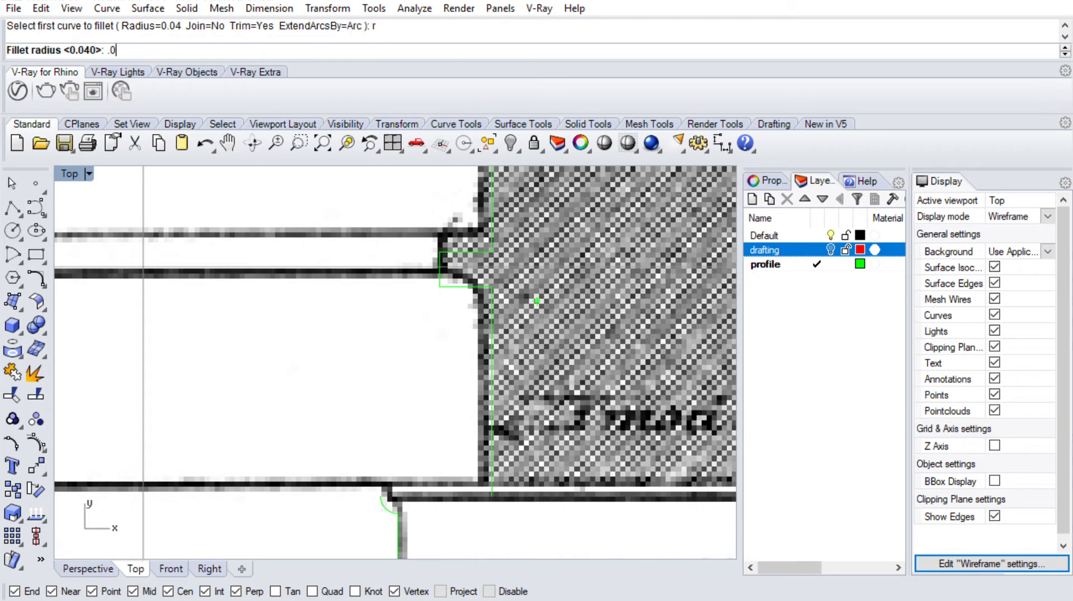
type("5")
key("Return")
left_click(476, 285)
left_click(488, 304)
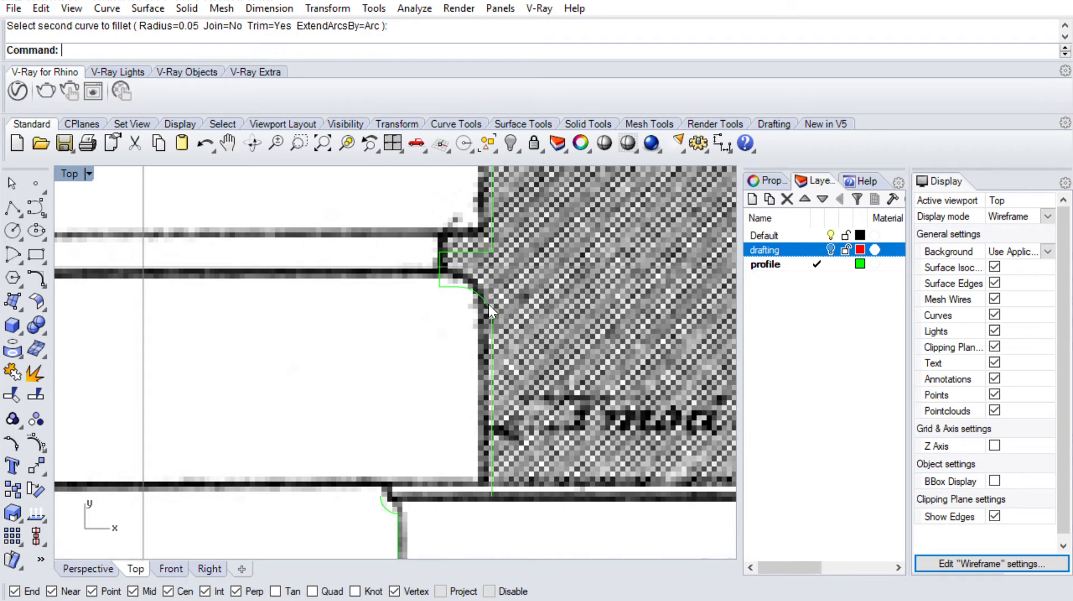
Join all the entablature profile curves into one curve, check it by selecting it, and clear the selection
scroll(468, 266, "down", 10)
right_click_drag(488, 297, 528, 368)
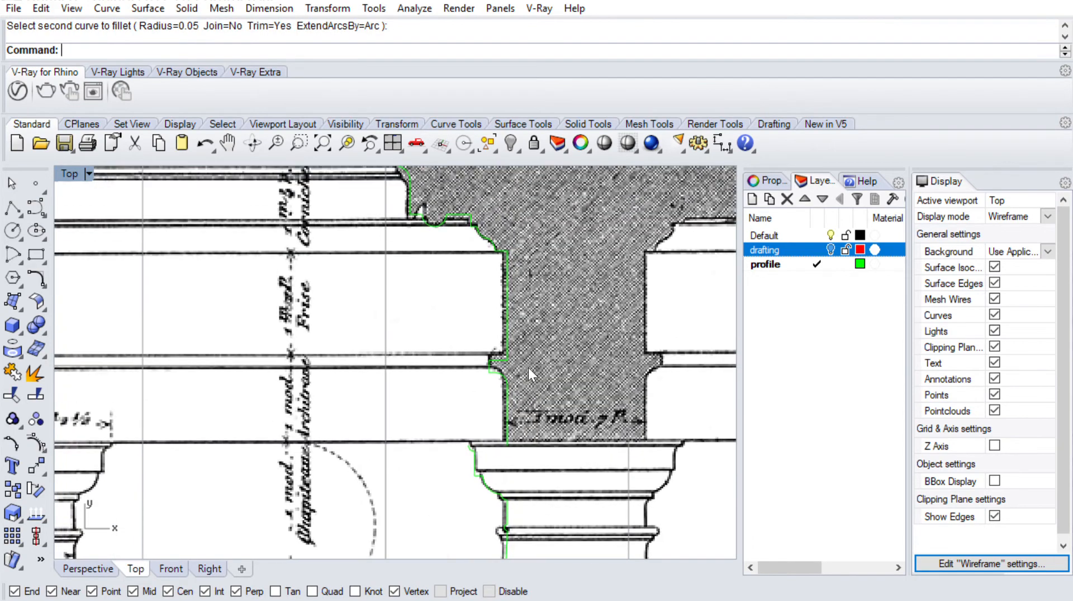
scroll(528, 368, "down", 6)
left_click_drag(524, 387, 442, 213)
key("ctrl+j")
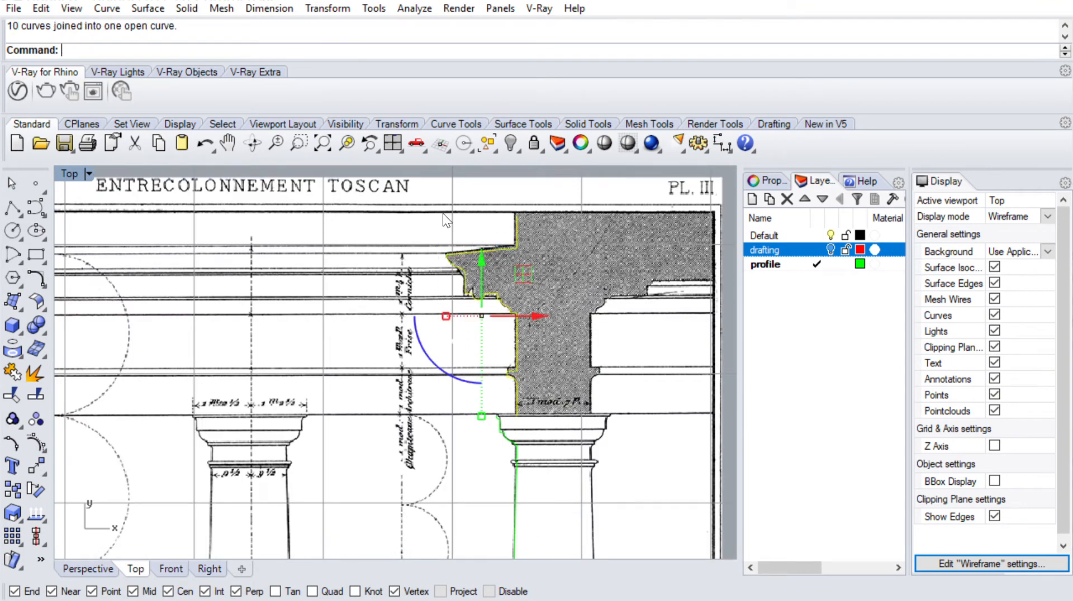
left_click(498, 270)
scroll(511, 253, "down", 5)
key("Escape")
Show the drafting layer again and switch to the maximized perspective view
scroll(514, 263, "down", 6)
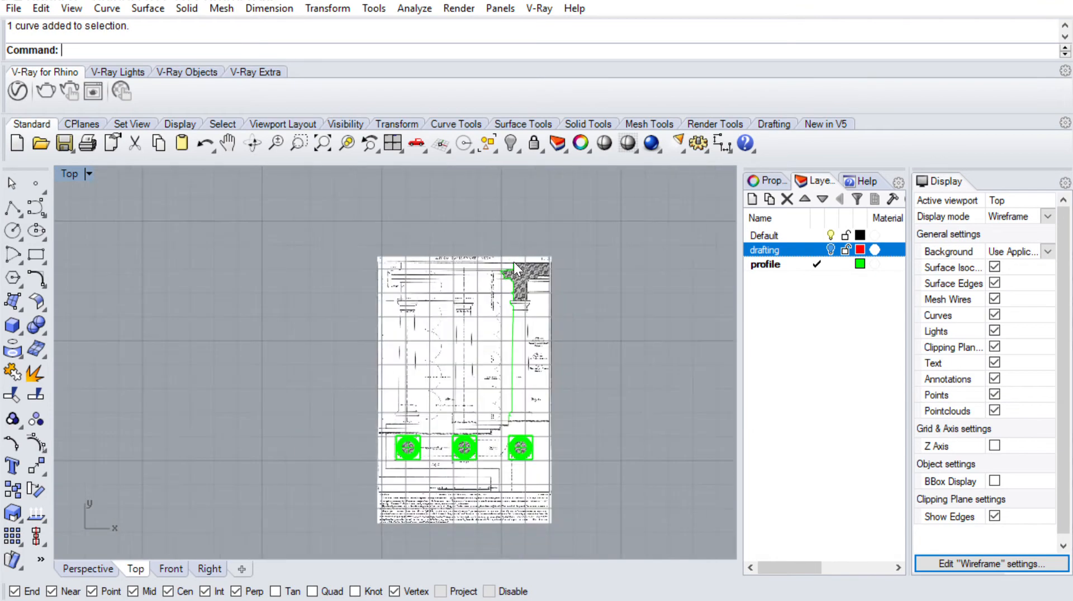
scroll(515, 263, "up", 10)
left_click(830, 250)
scroll(518, 200, "up", 6)
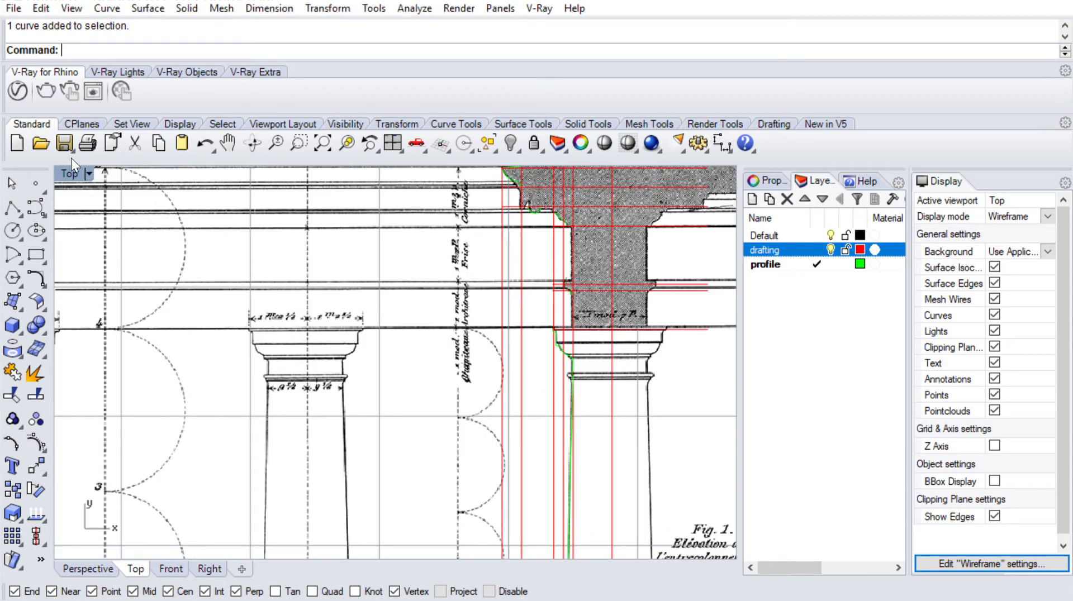
double_click(71, 174)
double_click(431, 173)
Select the joined entablature profile and rotate it about the X axis so that it stands upright
right_click_drag(368, 285, 455, 332)
scroll(274, 300, "up", 12)
left_click(315, 346)
scroll(331, 280, "down", 10)
scroll(327, 294, "up", 6)
left_click_drag(417, 362, 321, 407)
scroll(386, 358, "down", 5)
right_click_drag(420, 355, 361, 313, "shift")
Move the upright profile by its lower end onto an edge of the stepped base near the end column
type("m")
key("Return")
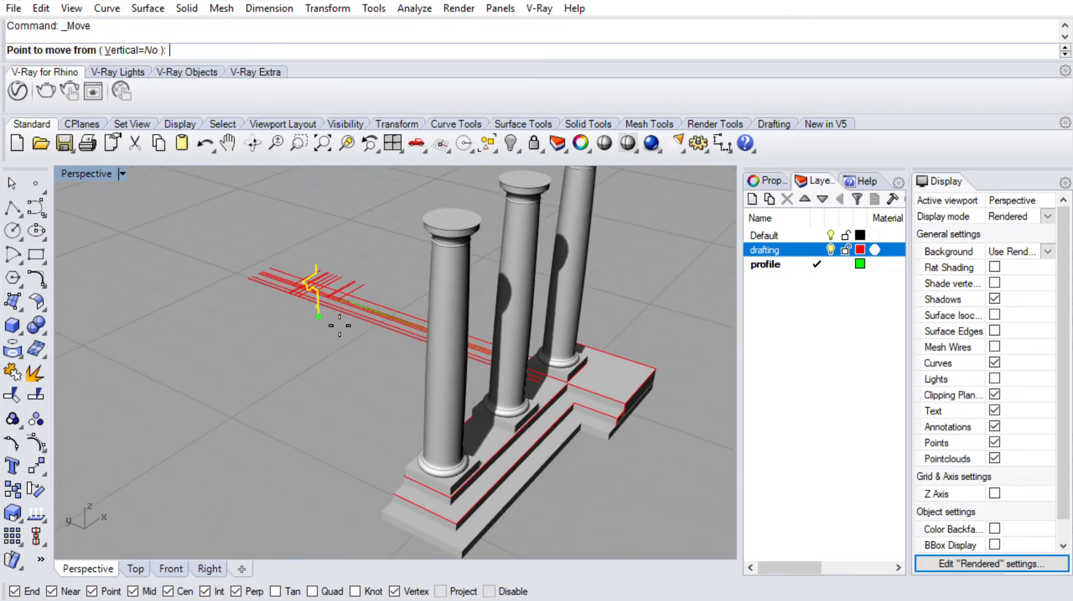
left_click(320, 317)
right_click_drag(691, 457, 640, 404)
scroll(637, 388, "up", 5)
scroll(635, 381, "up", 3)
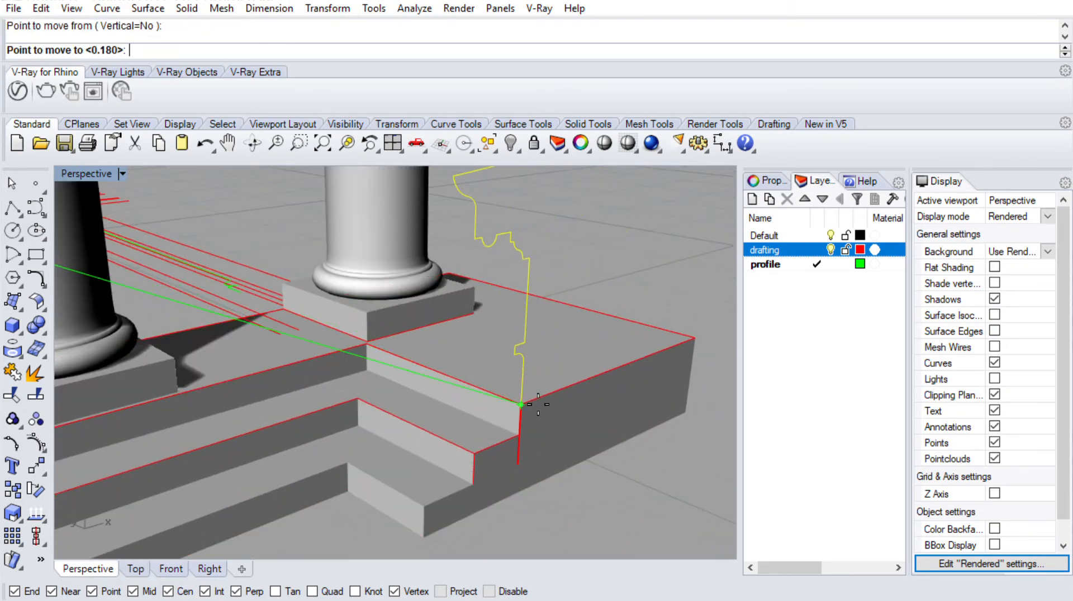
scroll(543, 435, "down", 8)
scroll(537, 436, "up", 8)
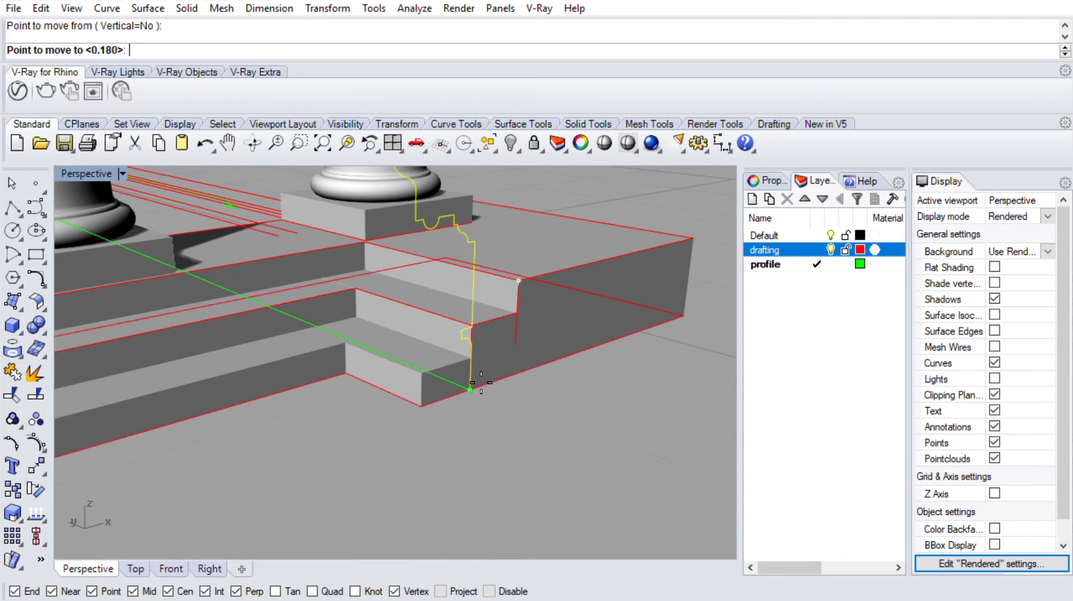
right_click_drag(506, 386, 545, 409)
scroll(434, 398, "down", 6)
right_click_drag(463, 412, 525, 401)
left_click(419, 448)
key("Escape")
Switch to the maximized front view and select the upright entablature profile near the end column
double_click(89, 173)
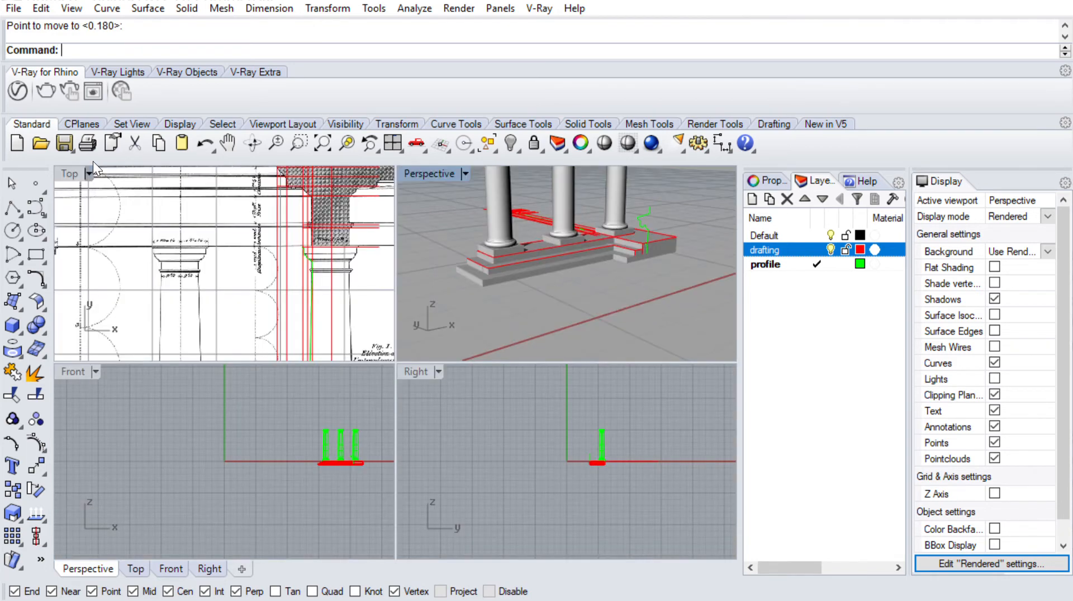
double_click(68, 369)
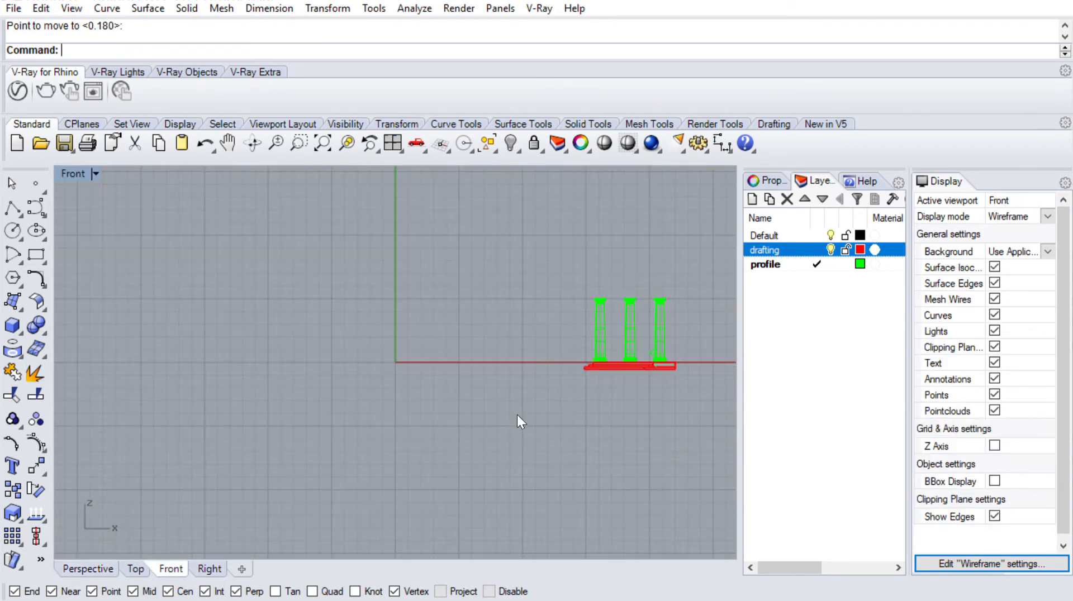
scroll(503, 419, "up", 5)
left_click(512, 343)
scroll(548, 329, "up", 8)
right_click_drag(546, 340, 541, 404)
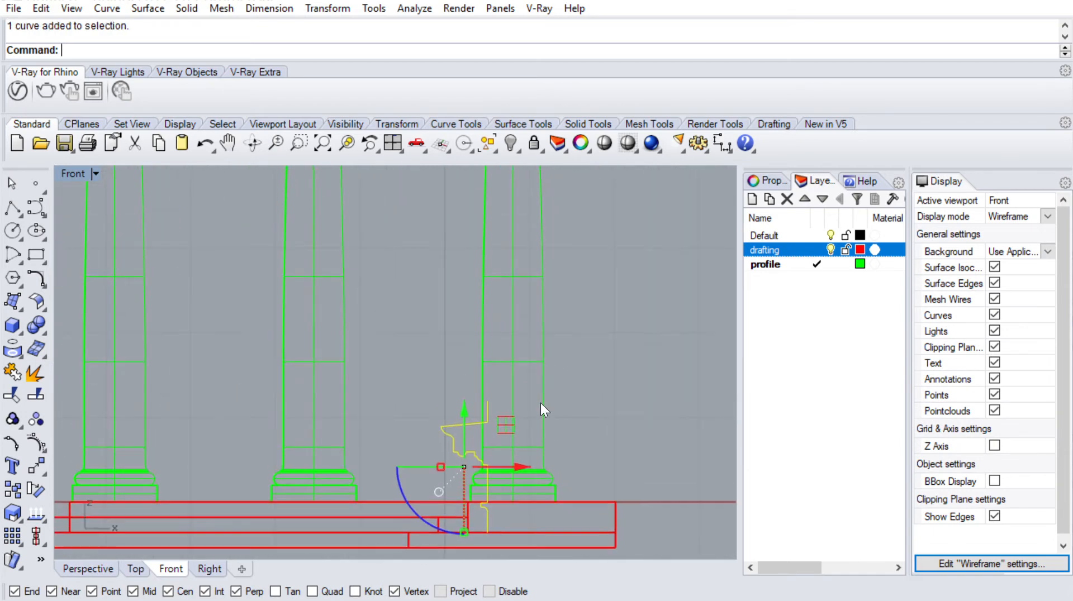
scroll(541, 403, "down", 6)
right_click(542, 388)
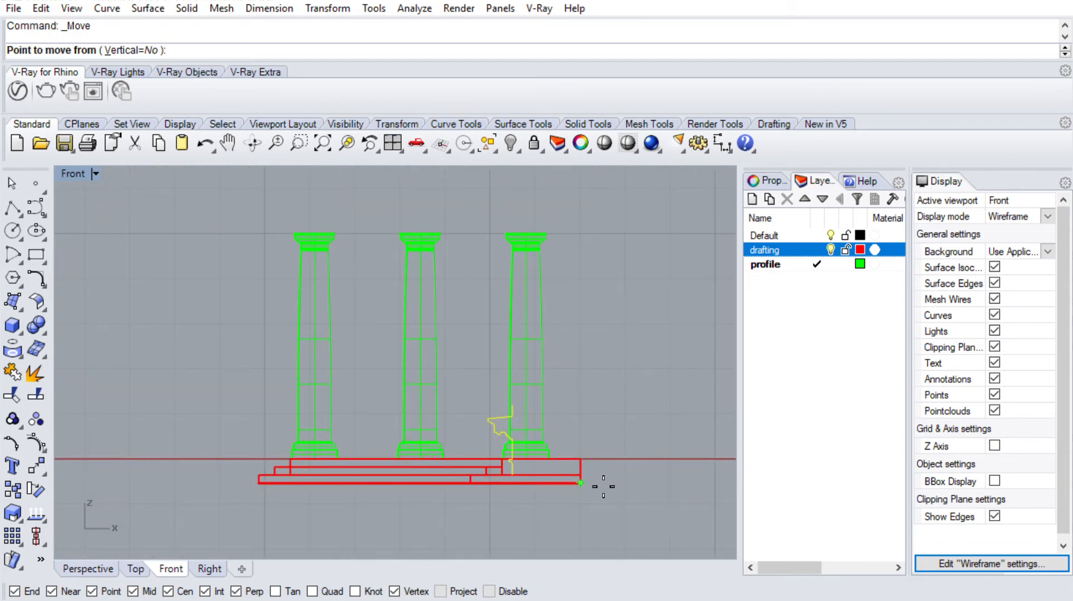
scroll(527, 479, "up", 5)
scroll(509, 461, "down", 5)
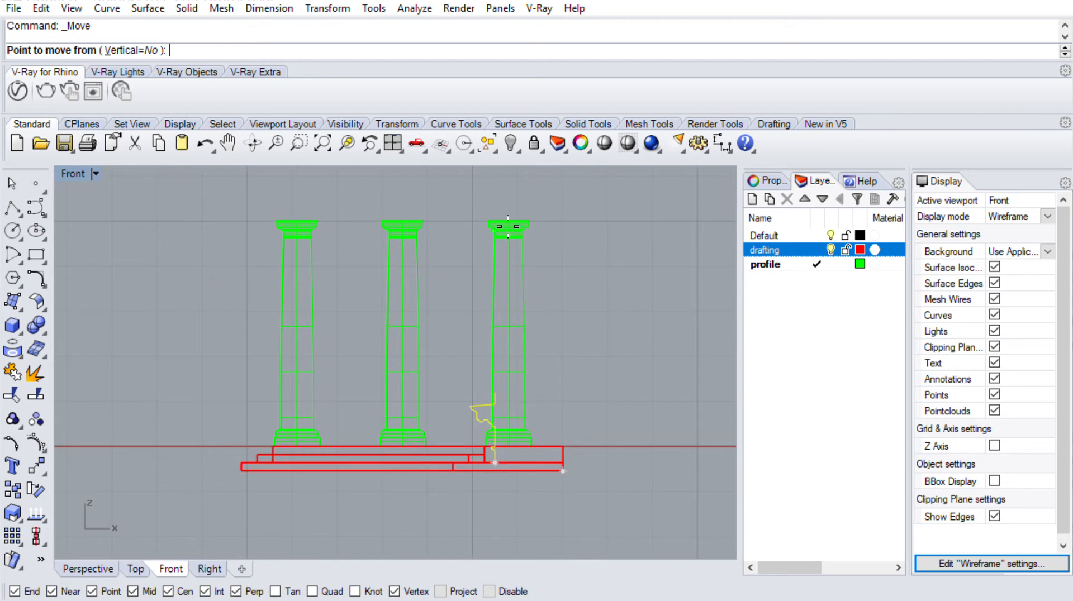
scroll(559, 503, "up", 3)
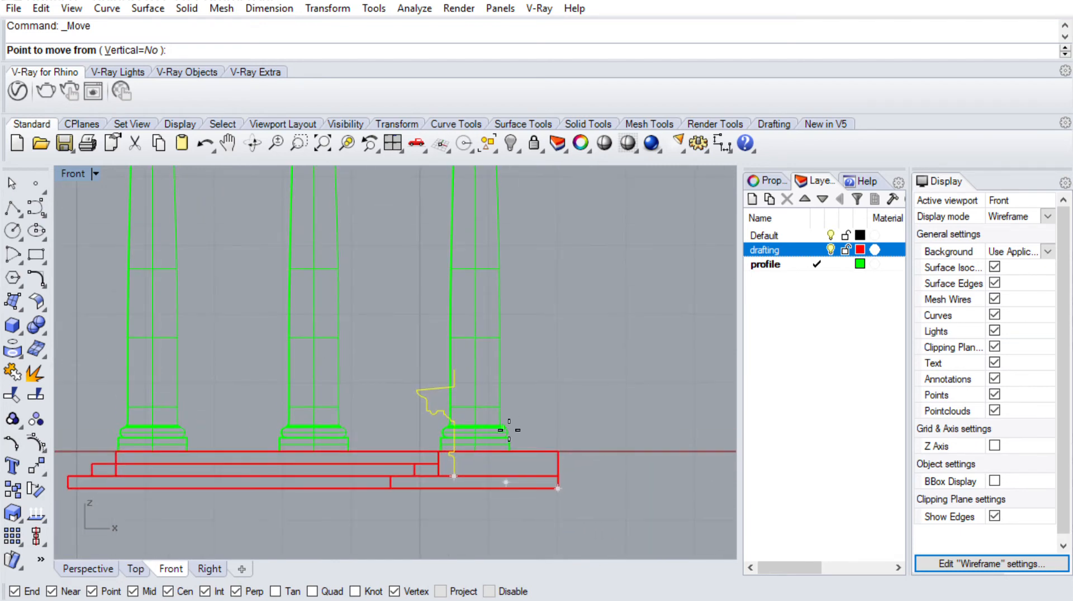
left_click(470, 473)
scroll(450, 436, "down", 3)
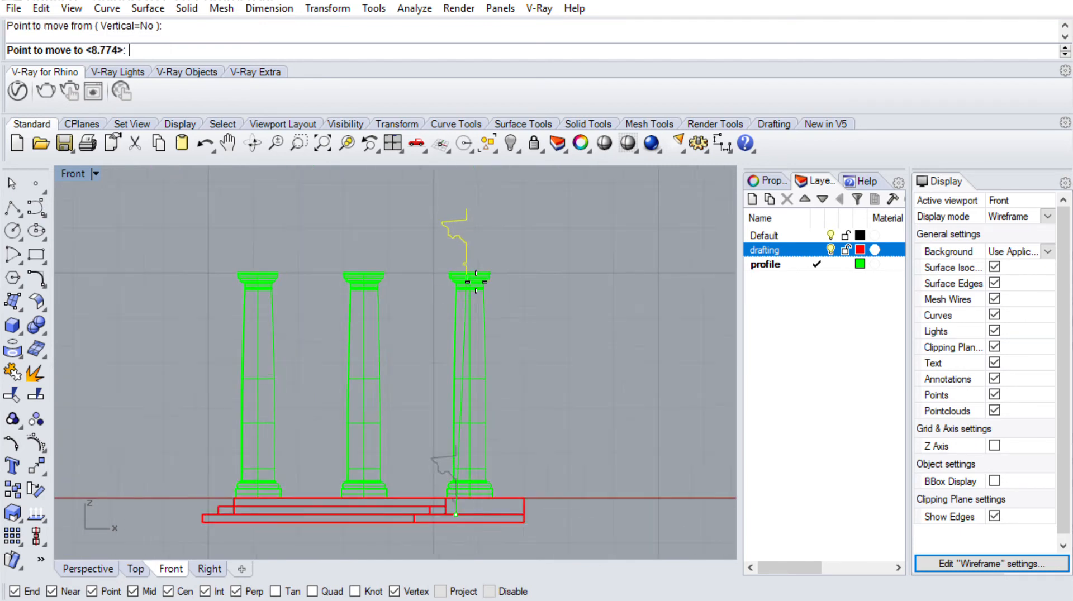
scroll(462, 266, "up", 4)
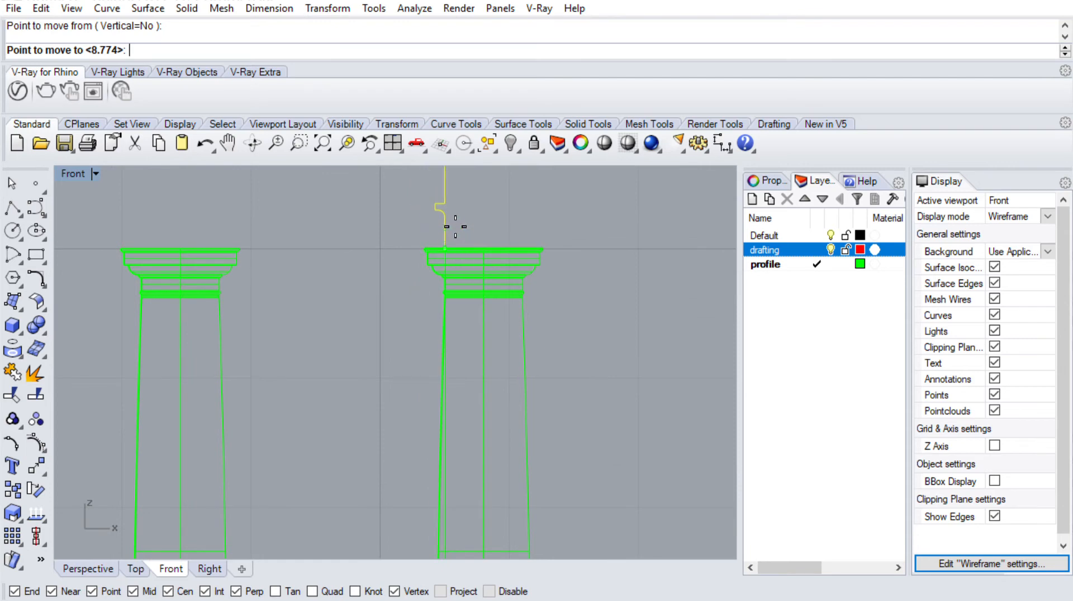
scroll(448, 232, "down", 2)
scroll(473, 265, "down", 2)
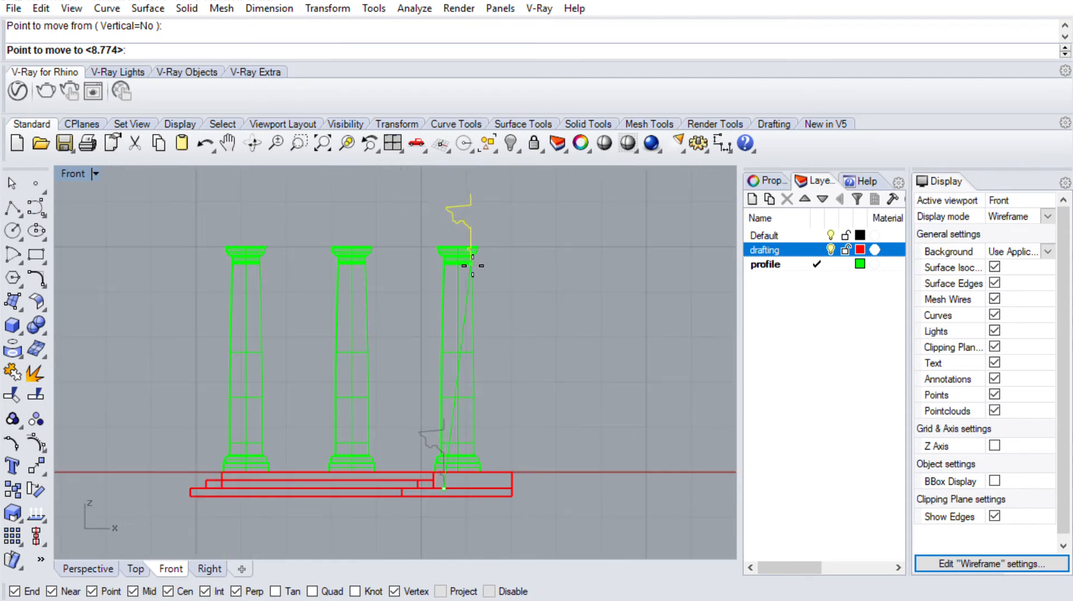
key("Escape")
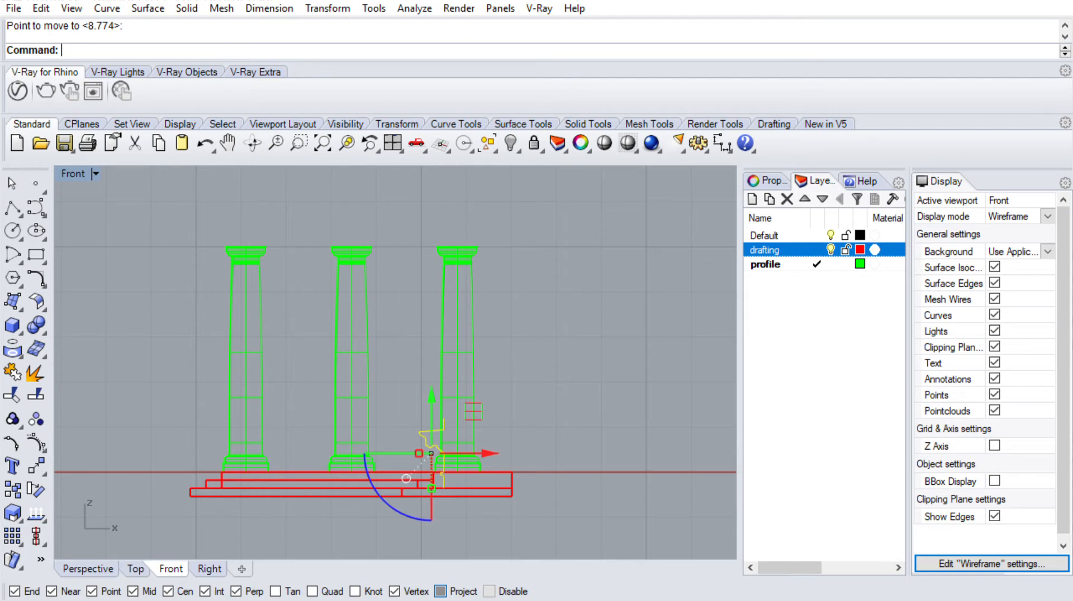
Move the profile by its lower end up to the top of the end column's capital, with snap points projected to the construction plane
key("Return")
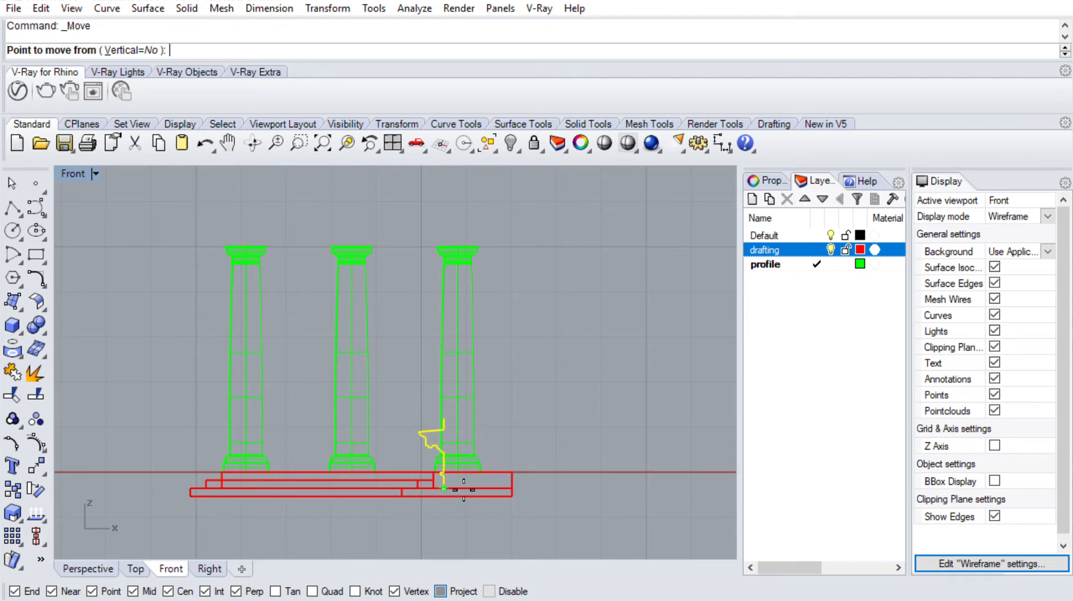
left_click(443, 488)
scroll(459, 239, "up", 4)
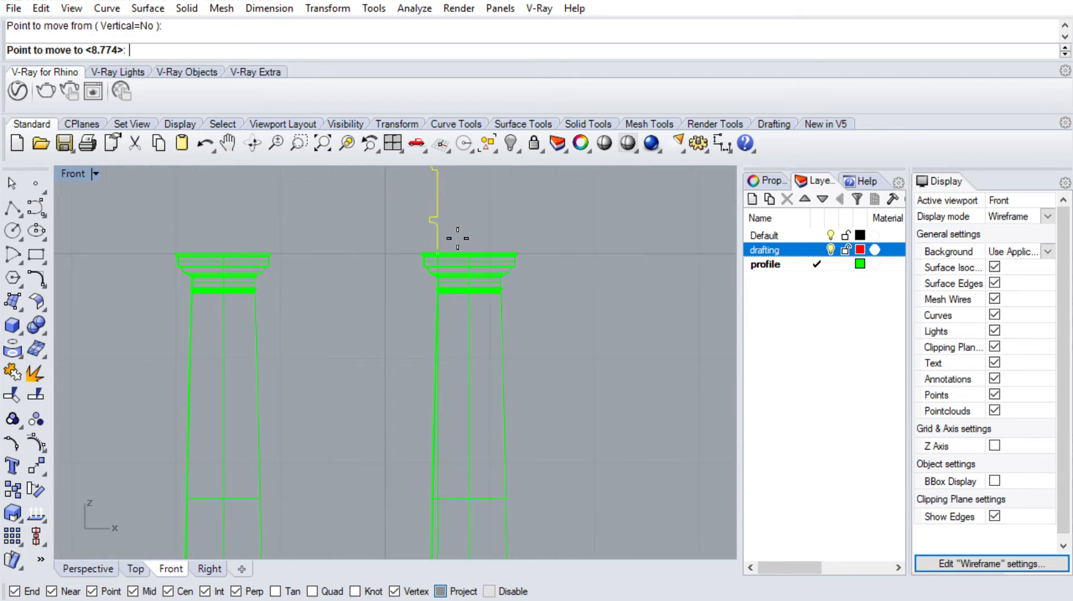
left_click(456, 246)
scroll(455, 246, "down", 6)
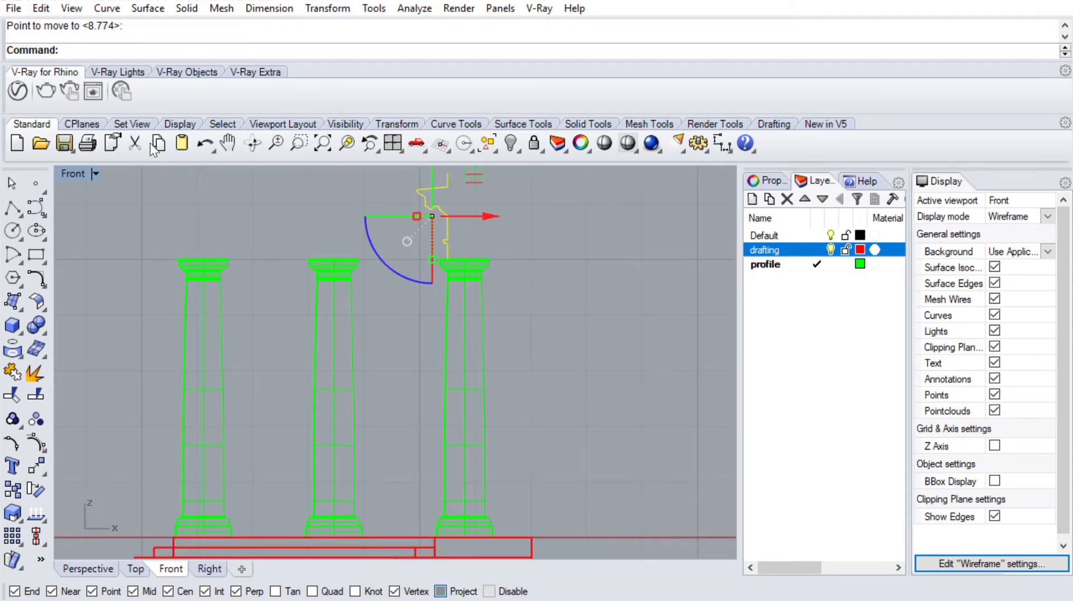
Return to the maximized perspective view and select the outline curve of the platform's top level
double_click(69, 172)
double_click(448, 170)
right_click_drag(448, 188, 497, 368)
right_click_drag(458, 259, 441, 417)
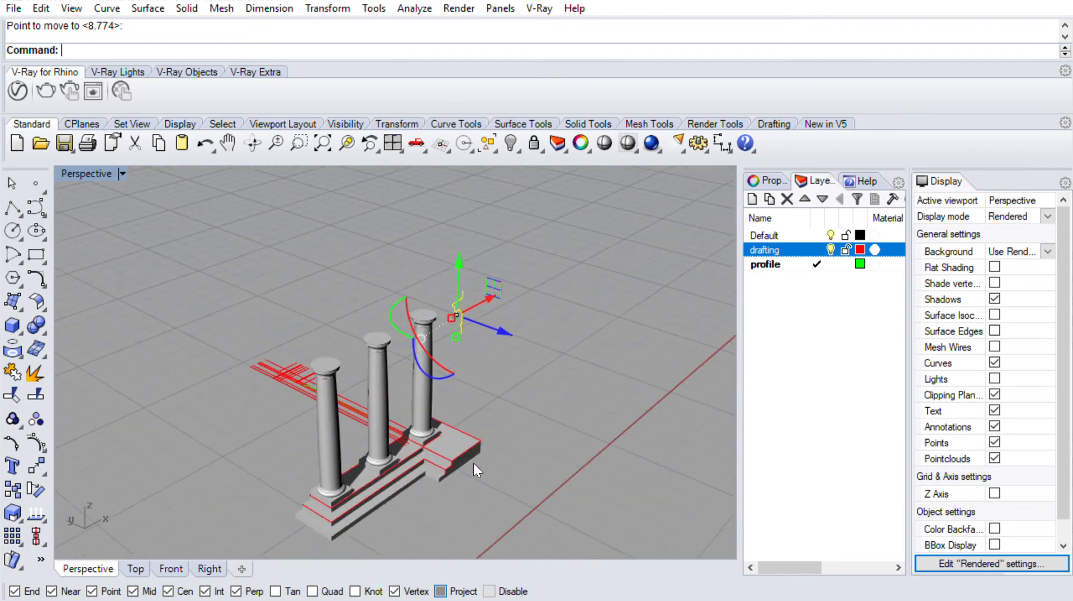
scroll(445, 416, "up", 4)
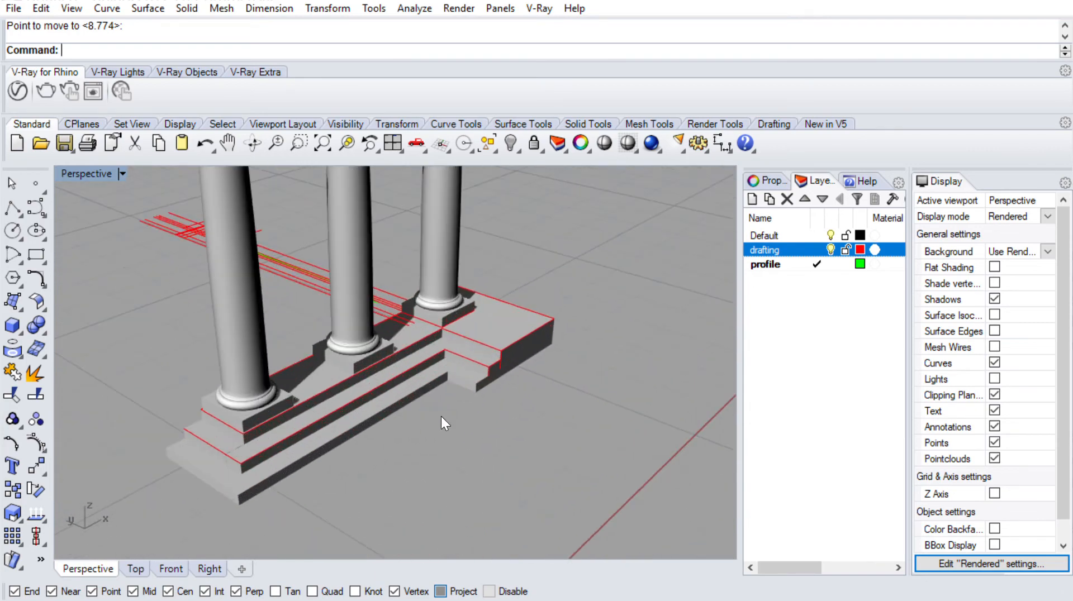
scroll(445, 418, "down", 3)
scroll(468, 346, "up", 3)
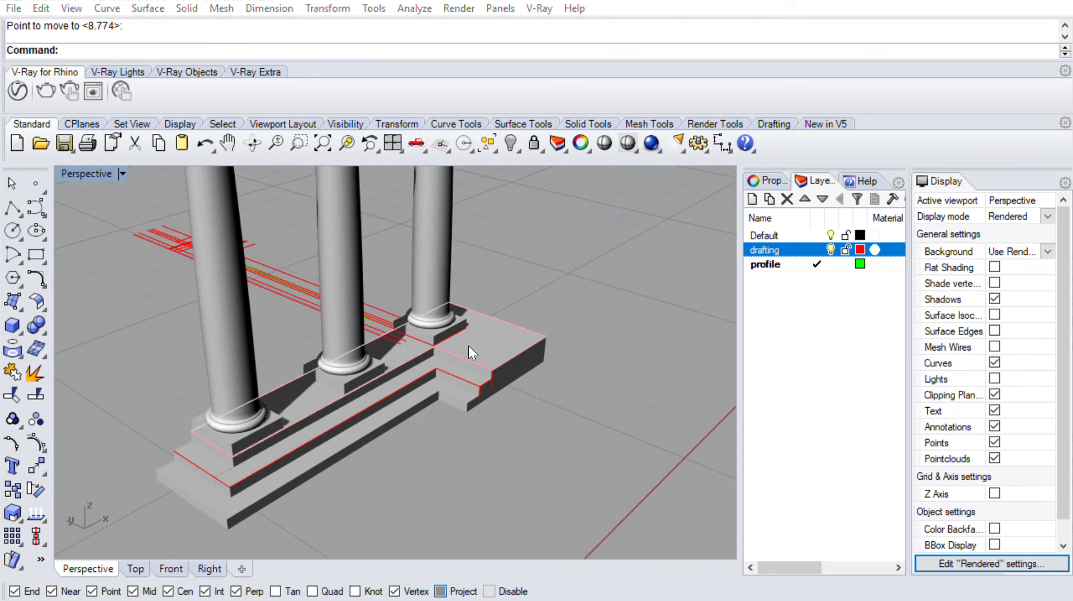
scroll(468, 347, "down", 5)
Copy the platform outline vertically, from its outer corner up to the level of the entablature profile's lower end
type("Copy")
key("Return")
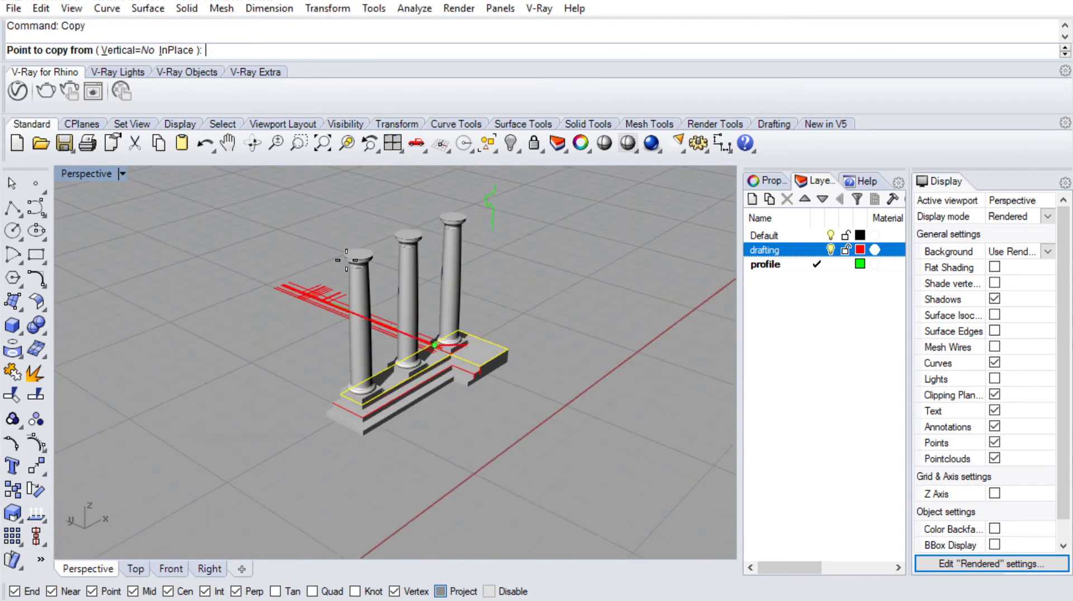
left_click(120, 49)
scroll(520, 335, "up", 4)
left_click(525, 355)
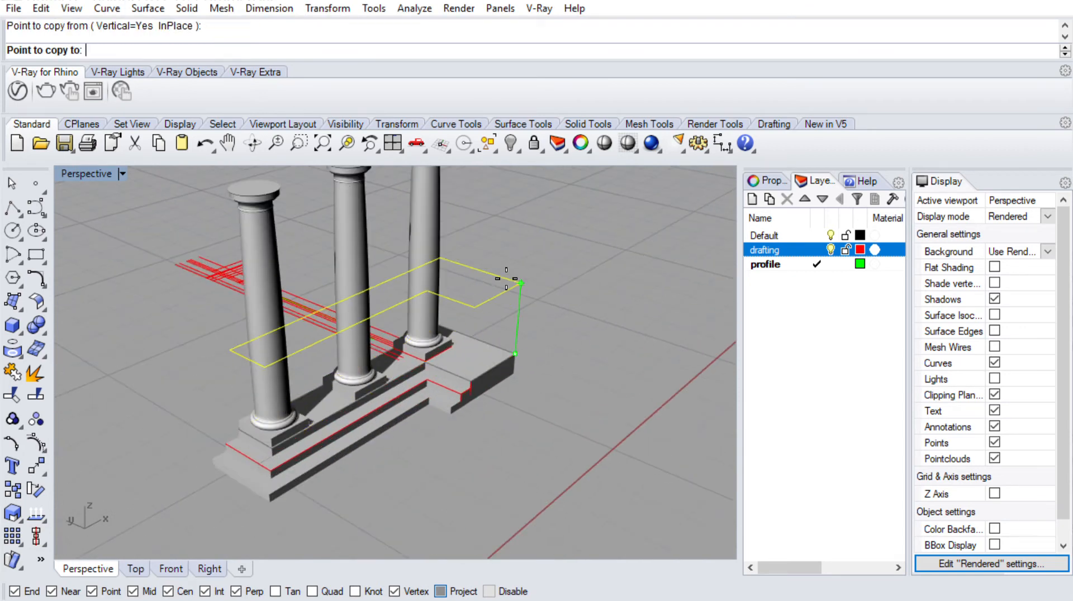
scroll(511, 279, "down", 2)
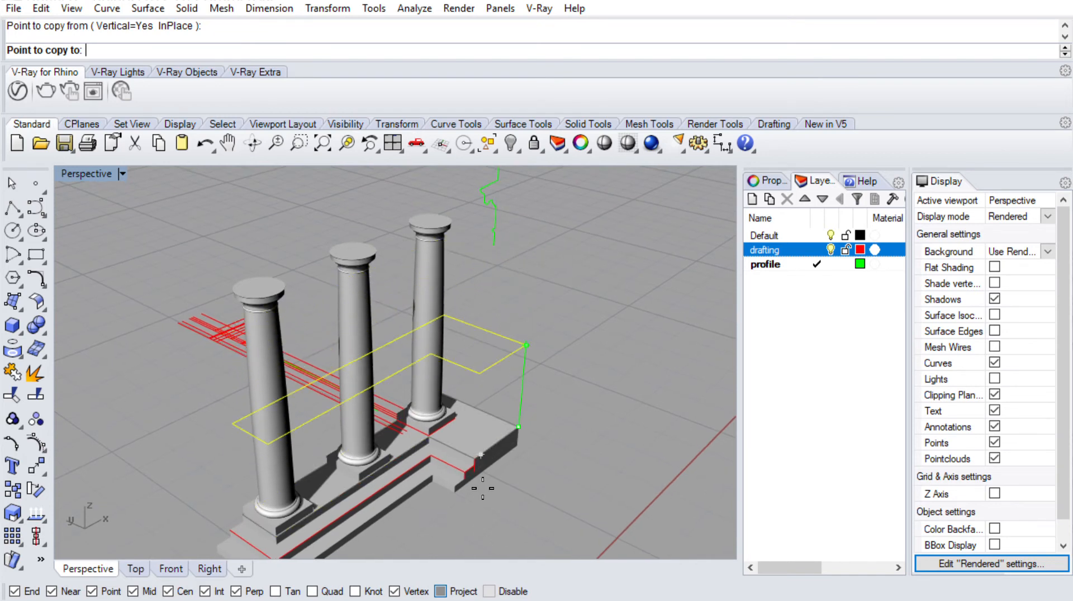
left_click(441, 591)
left_click(496, 245)
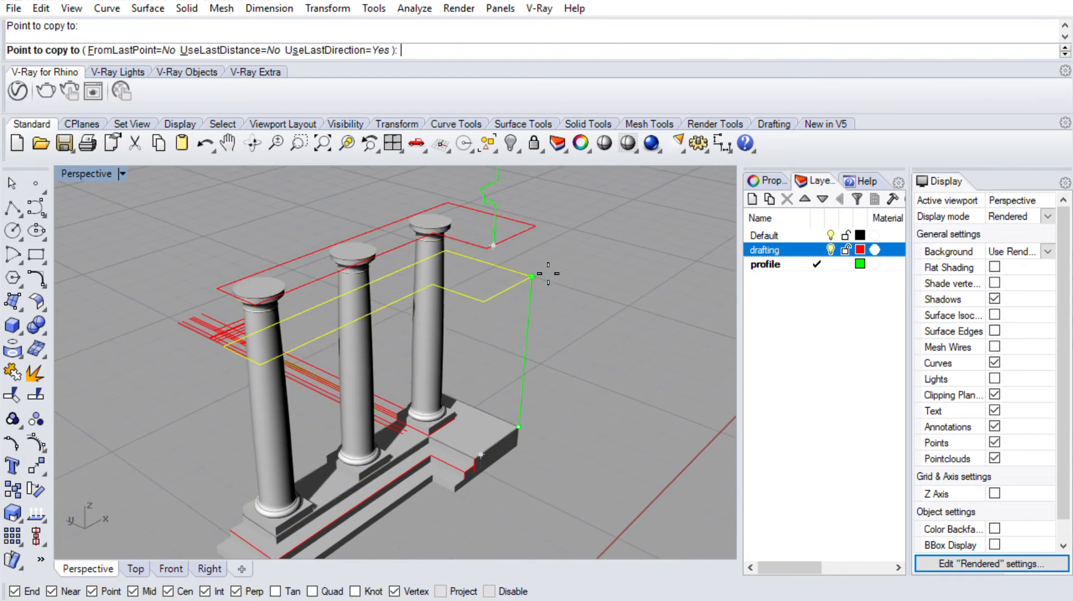
key("Return")
Explode the copied outline above the columns into separate segments
right_click_drag(531, 269, 276, 246)
scroll(346, 246, "up", 5)
scroll(382, 261, "up", 5)
scroll(389, 252, "down", 5)
left_click(368, 243)
type("Expl")
key("Return")
Join the long front segment over the columns with the short segments at both of its ends into one open curve
scroll(421, 259, "down", 5)
scroll(276, 245, "up", 3)
left_click(241, 253)
right_click_drag(348, 256, 488, 238)
type("join")
key("Return")
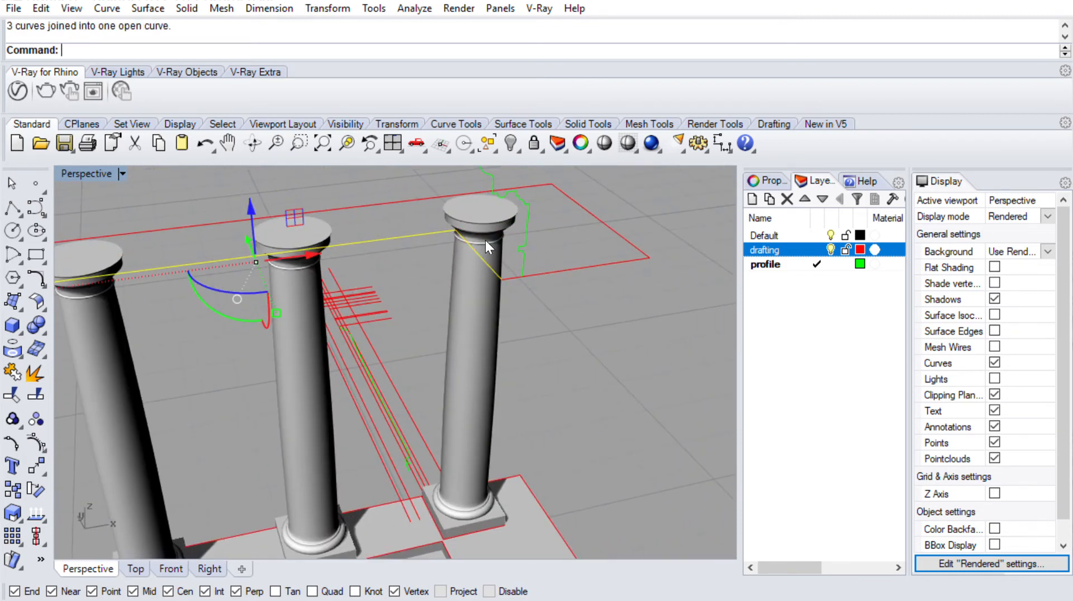
Examine the column and platform outlines in plan in the top view
scroll(485, 240, "down", 9)
scroll(501, 244, "up", 5)
left_click(457, 234)
double_click(85, 170)
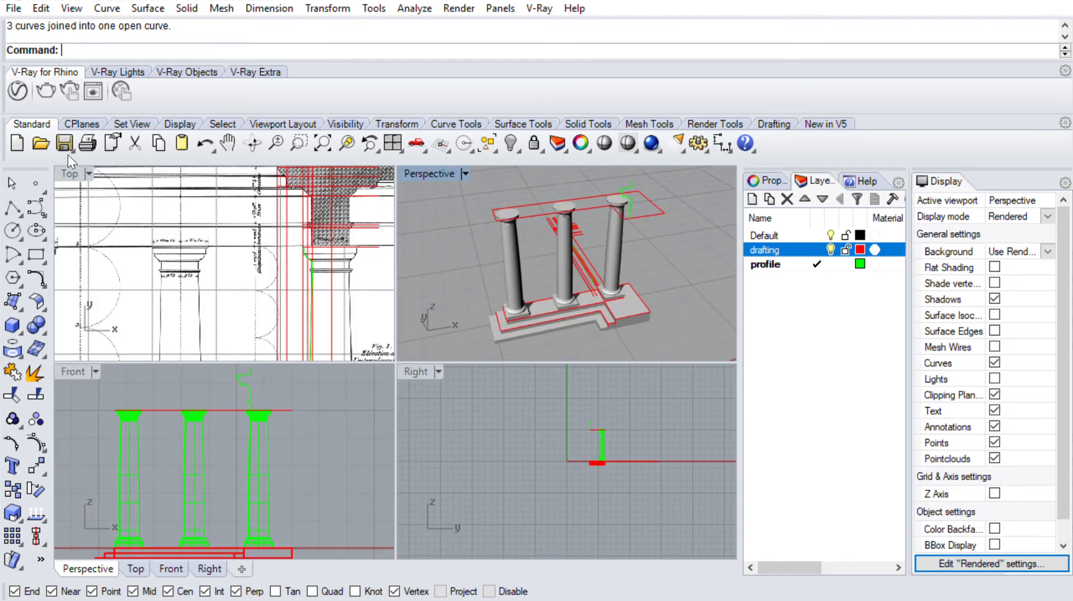
scroll(295, 240, "down", 6)
right_click_drag(295, 240, 362, 184)
scroll(367, 378, "down", 7)
right_click_drag(334, 319, 316, 273)
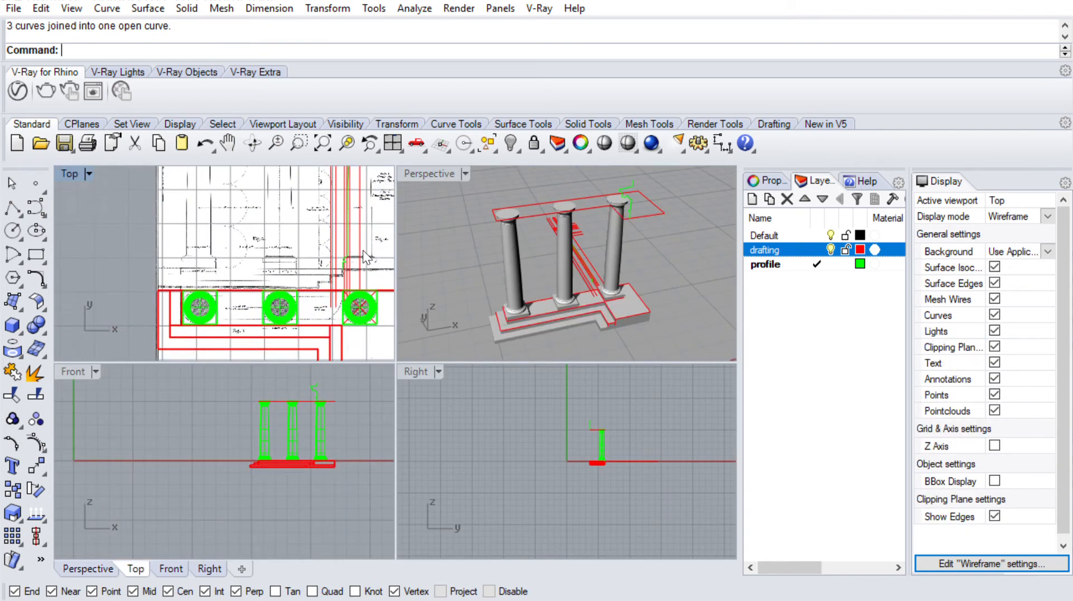
Offset the joined three-segment curve toward the profile by about 0.23, picking the distance from the curve's end to the profile's lower end
double_click(426, 171)
right_click_drag(495, 284, 404, 253)
left_click(396, 271)
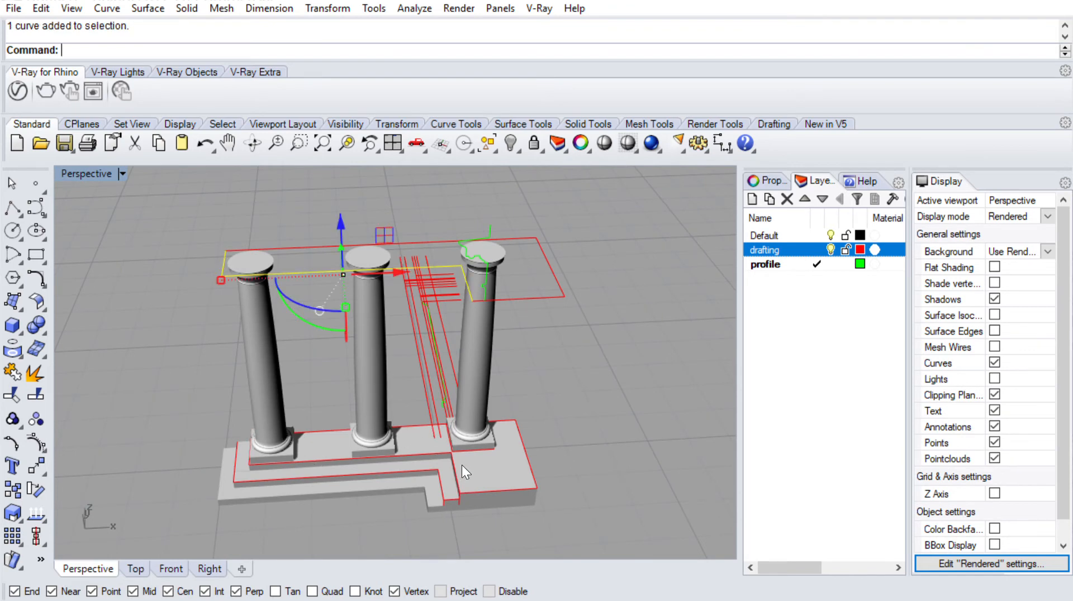
scroll(467, 277, "up", 3)
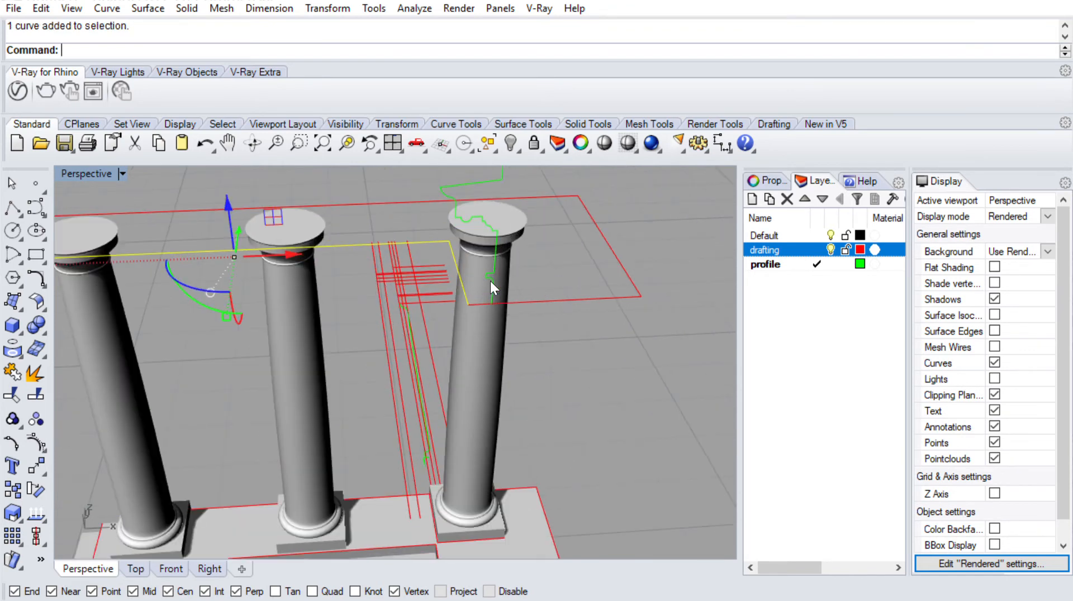
scroll(490, 281, "up", 3)
key("Return")
type("d")
key("Return")
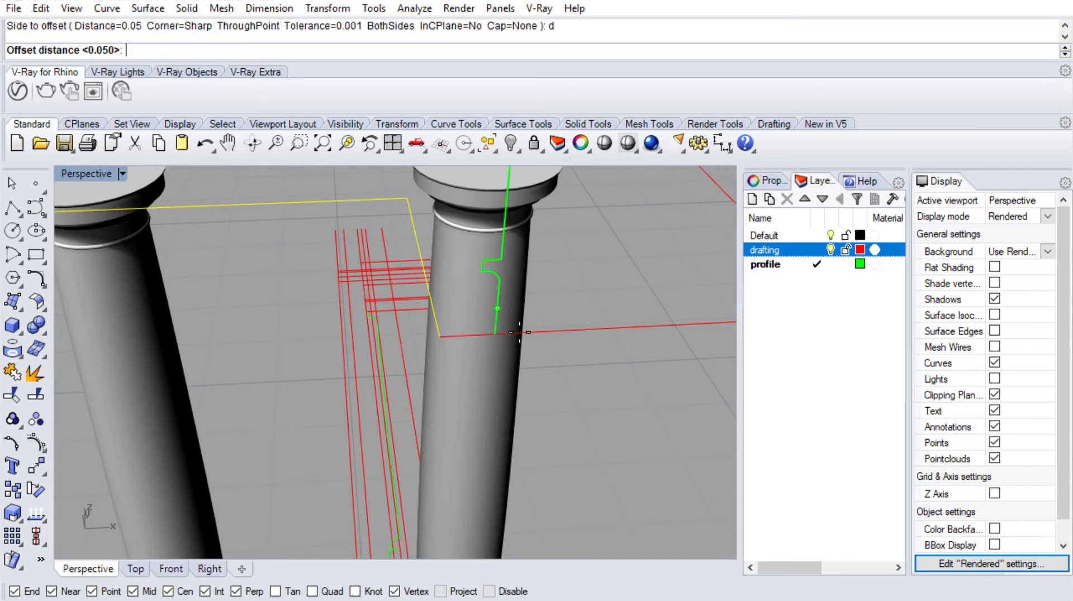
left_click(440, 337)
left_click(503, 333)
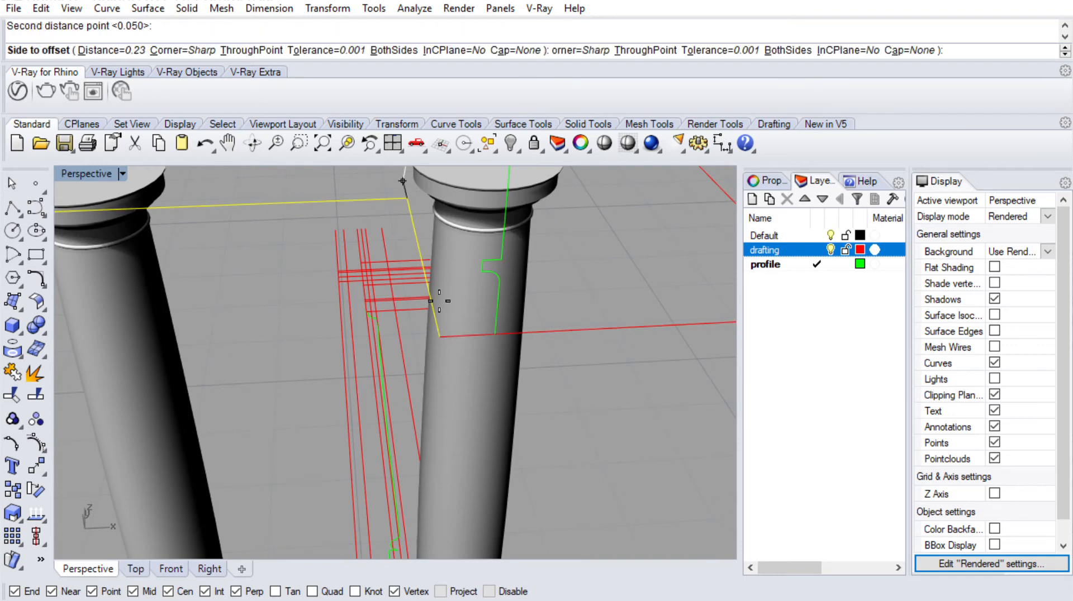
left_click(499, 316)
Delete the original joined curve and keep its offset copy over the columns
scroll(465, 293, "down", 5)
scroll(410, 257, "up", 4)
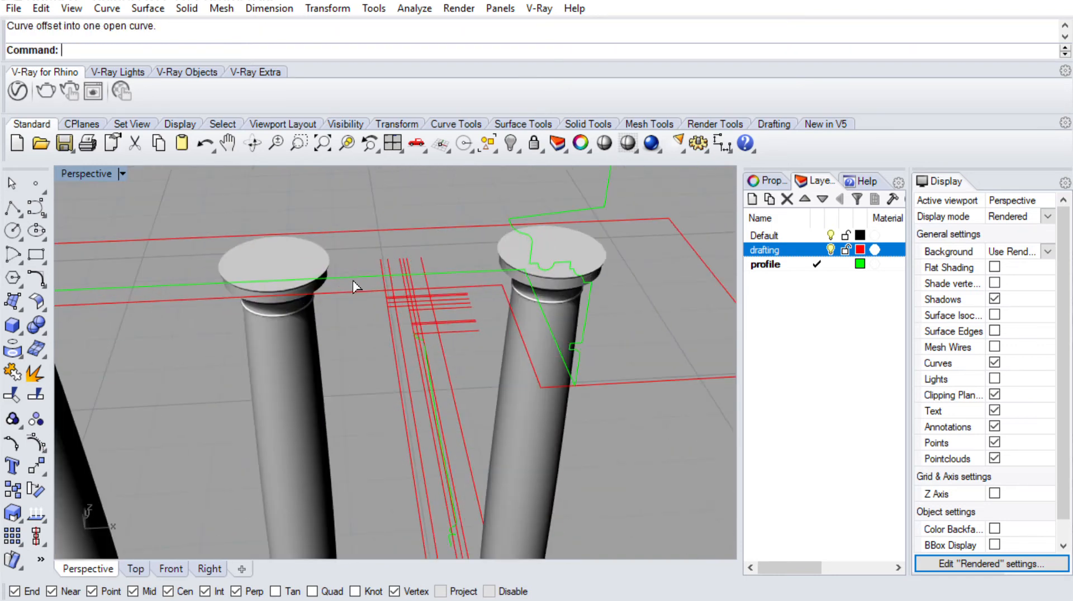
key("Delete")
scroll(353, 286, "down", 5)
scroll(484, 283, "up", 3)
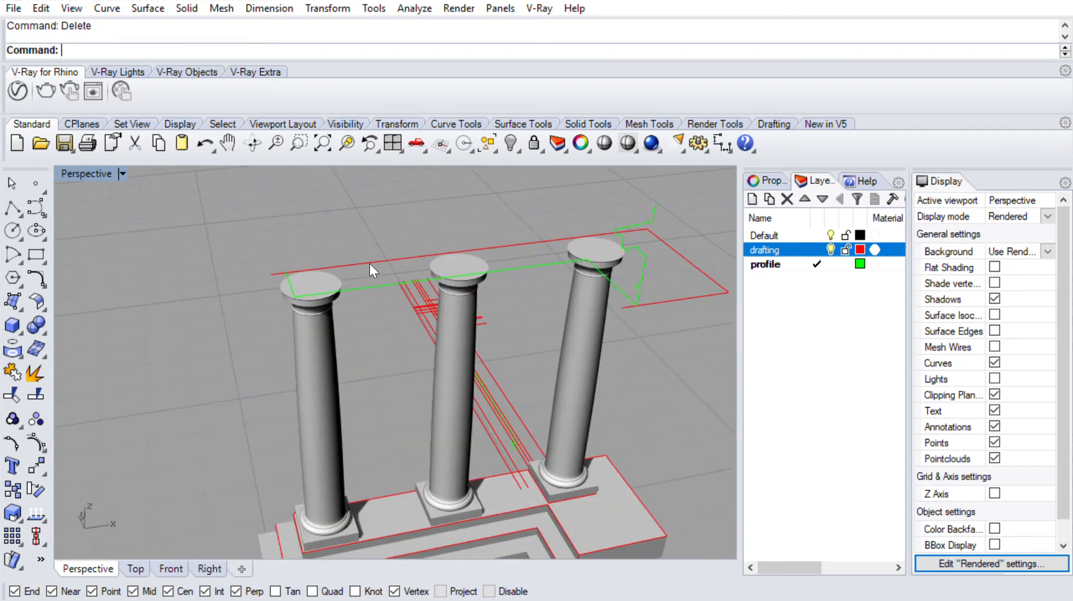
left_click(370, 265)
scroll(391, 262, "down", 5)
scroll(503, 274, "up", 3)
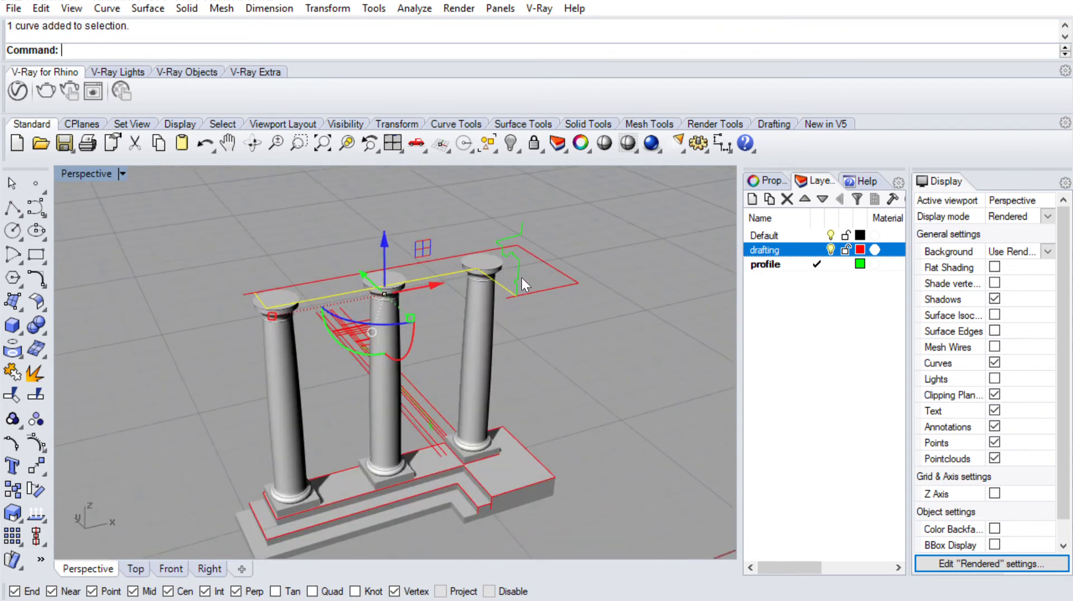
left_click(506, 245)
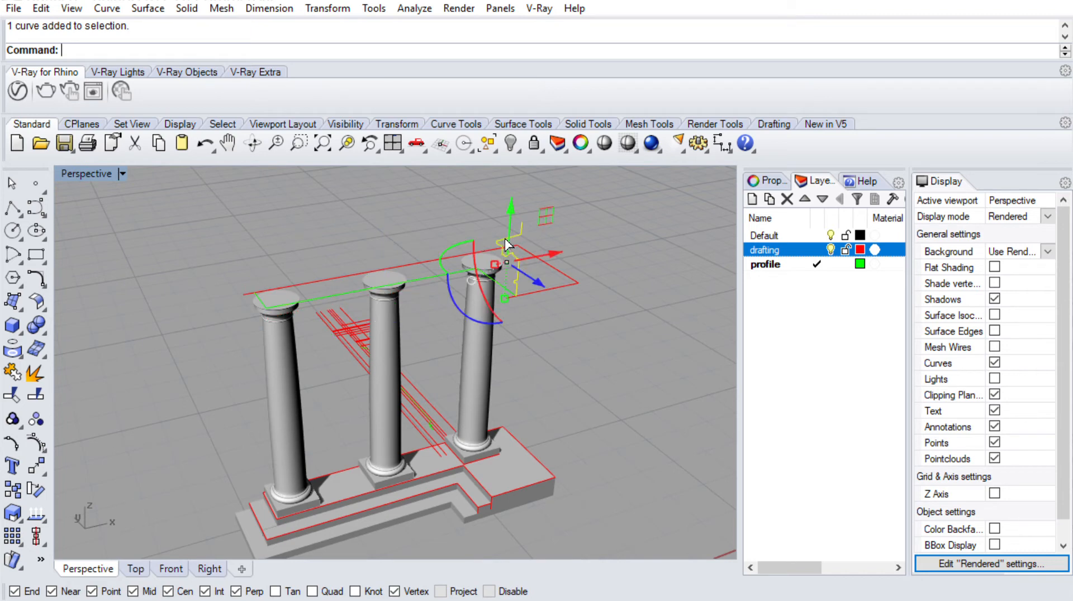
key("Escape")
Trim the overhanging ends of the remaining upper outline at both ends of the offset curve, using that curve as the cutter
scroll(541, 283, "up", 2)
type("trim")
key("Return")
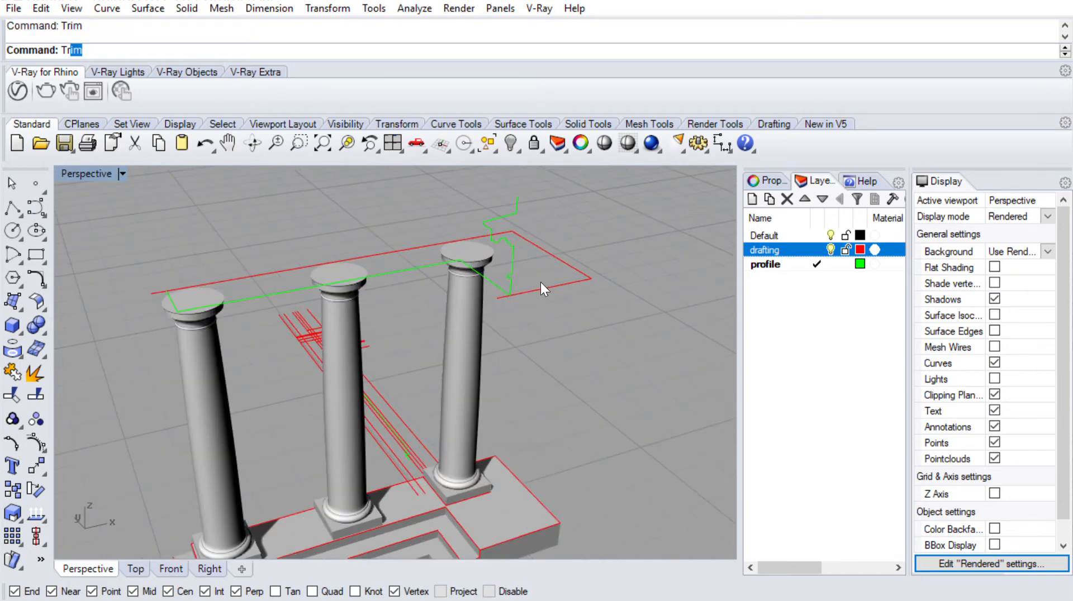
left_click(493, 282)
key("Return")
left_click(501, 296)
right_click_drag(237, 291, 423, 292, "shift")
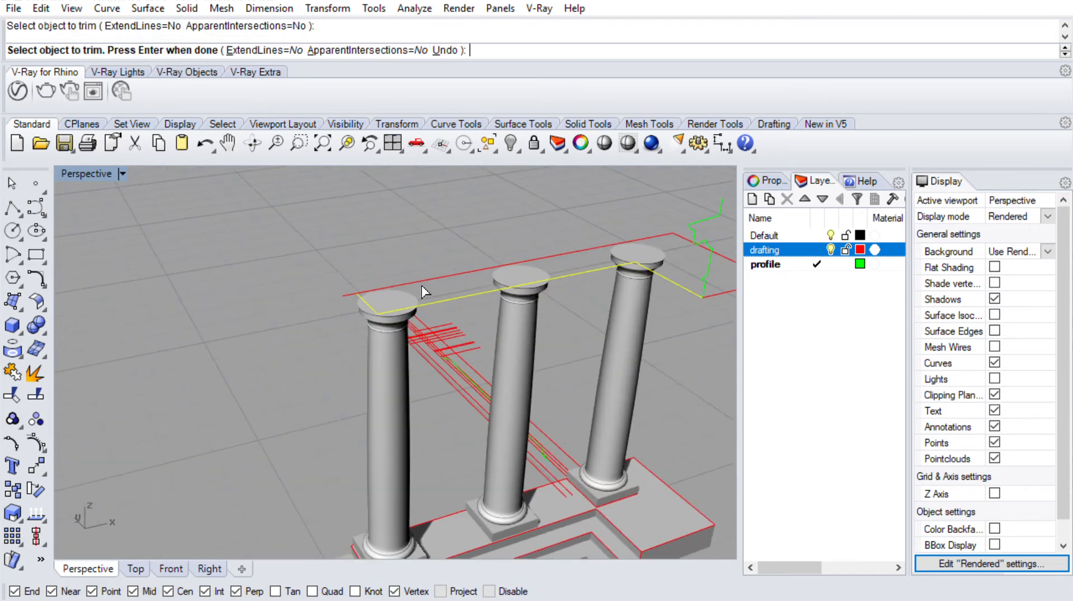
scroll(368, 283, "up", 3)
left_click(335, 291)
key("Return")
scroll(333, 283, "down", 4)
Check the capital-level outline by selecting the offset curve together with the remaining outline pieces, and clear the selection
left_click(567, 286)
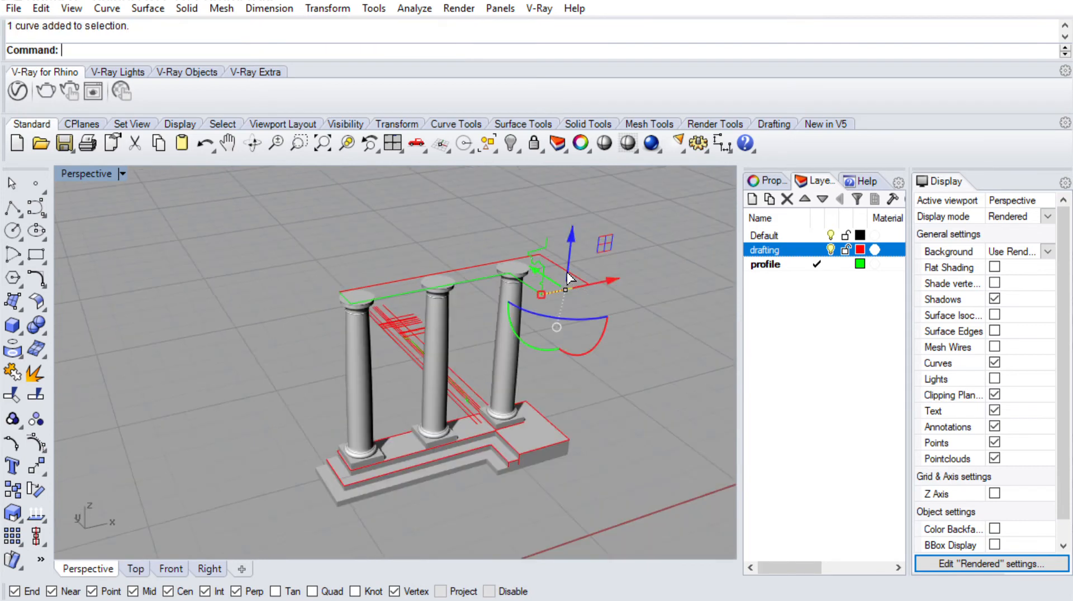
scroll(515, 274, "up", 3)
left_click(470, 272, "shift")
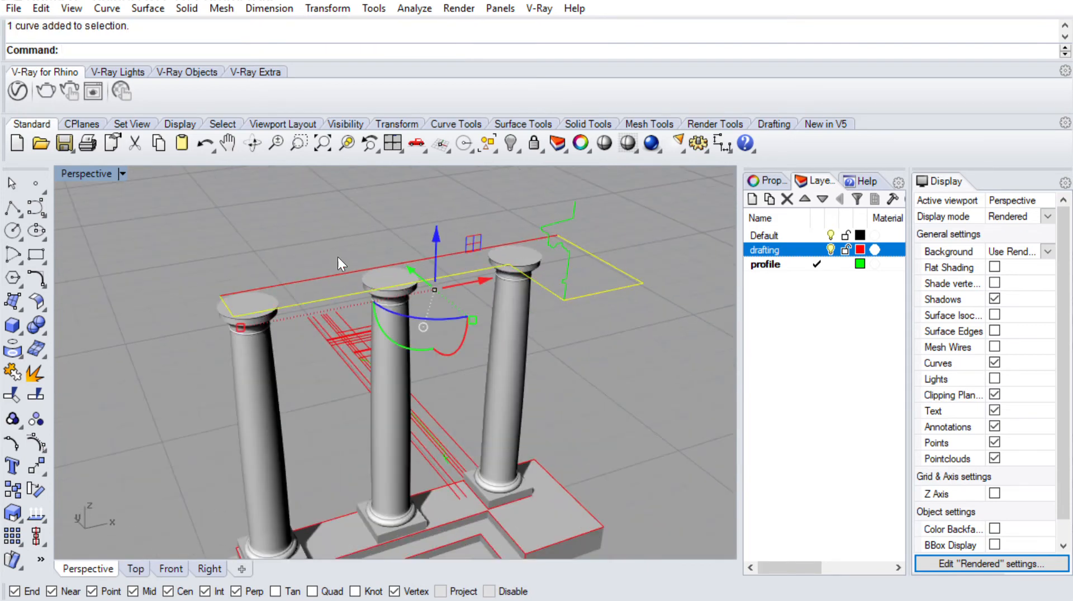
left_click(556, 238, "shift")
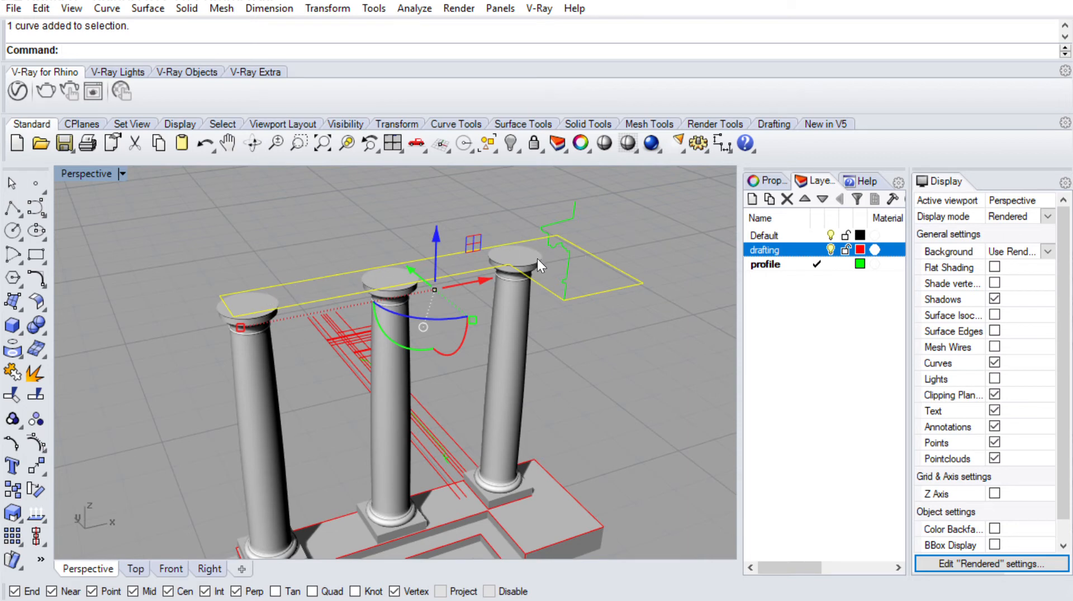
right_click_drag(290, 293, 346, 297, "shift")
left_click(421, 250)
scroll(420, 251, "down", 6)
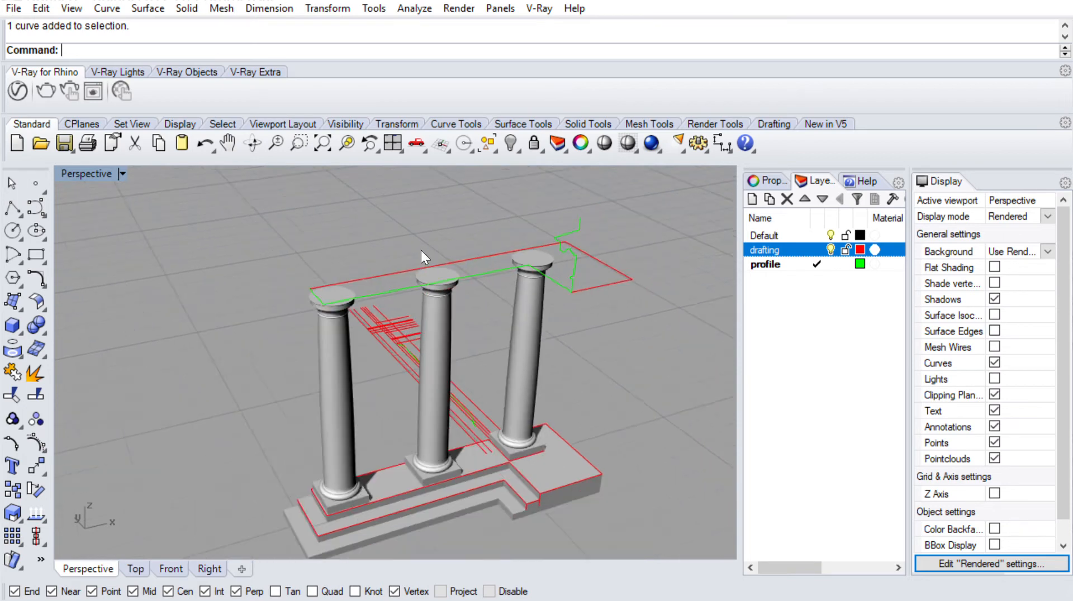
Sweep the entablature profile along the offset curve over the columns with a one-rail sweep (Sweep1)
scroll(472, 216, "up", 3)
type("Sweep1")
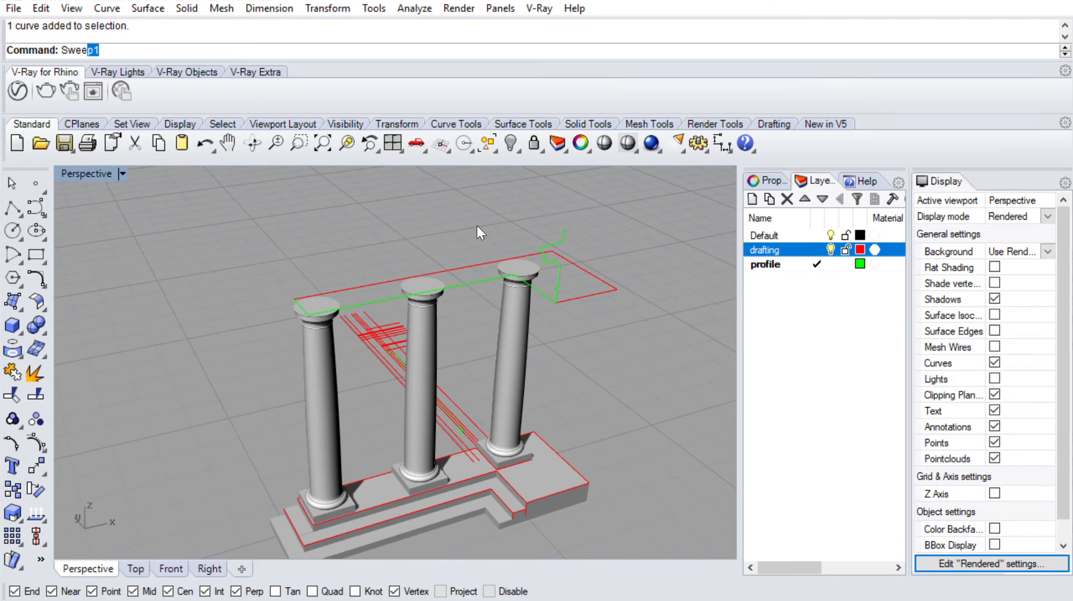
key("Return")
left_click(490, 278)
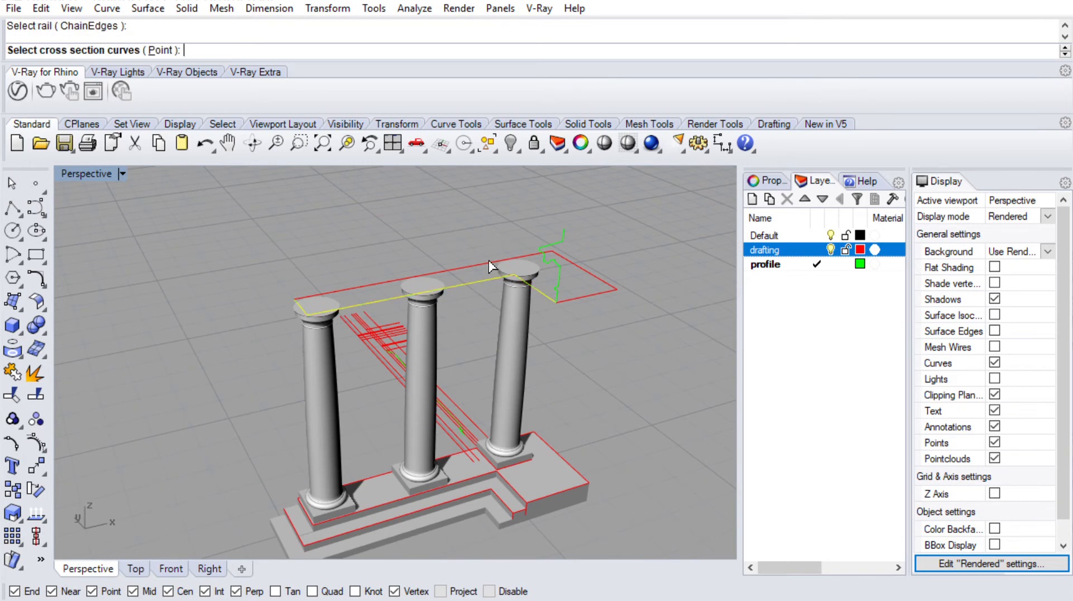
left_click(561, 266)
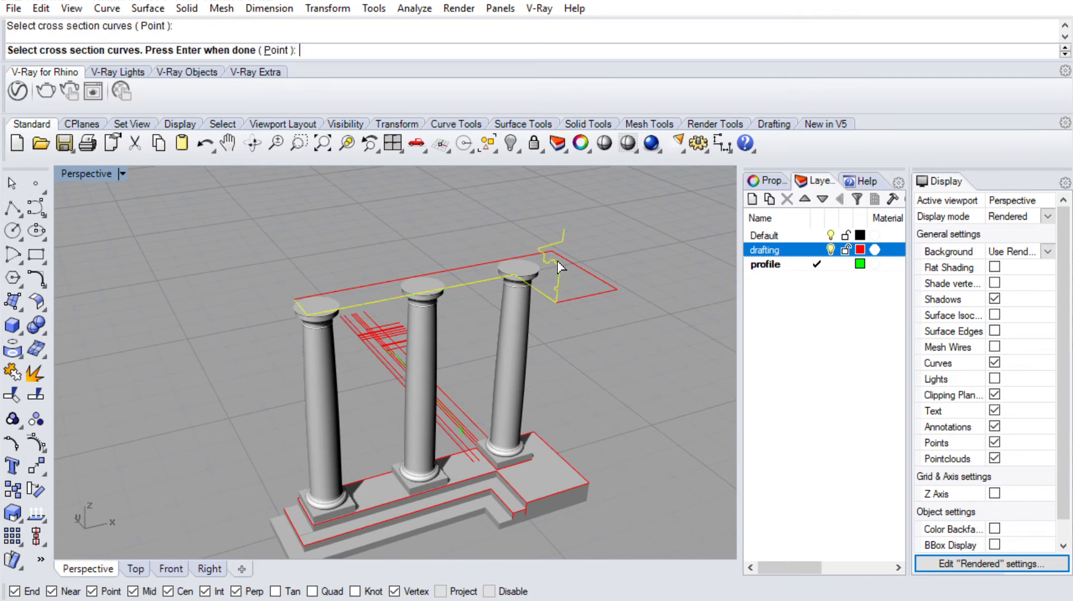
key("Return")
key("Return")
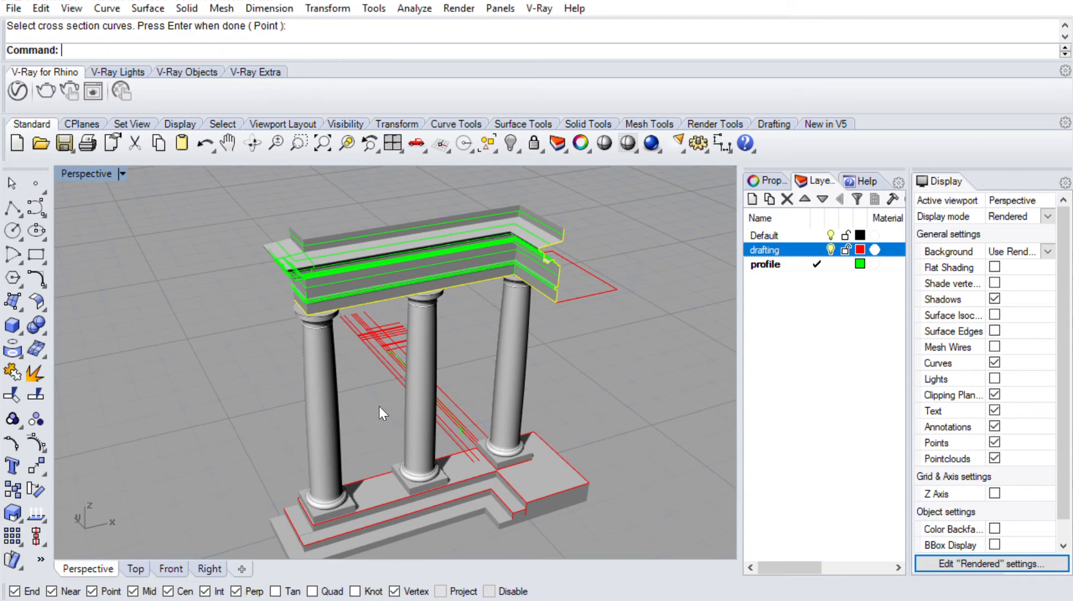
Fill the closed outline at capital level with a planar surface as the underside of the entablature
right_click_drag(379, 407, 481, 257)
scroll(551, 277, "up", 5)
right_click_drag(551, 273, 565, 323, "shift")
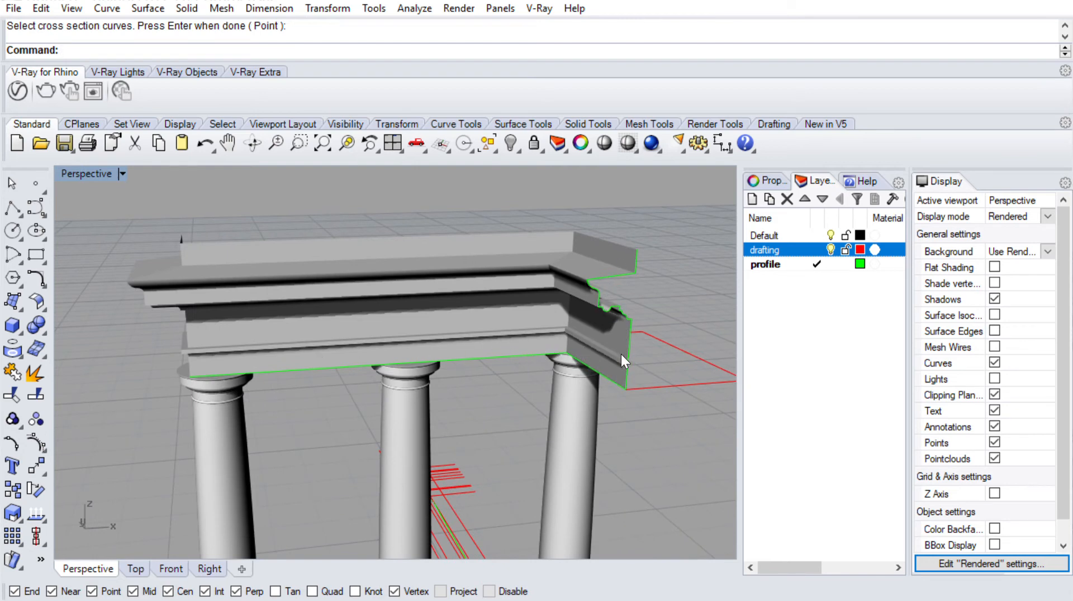
right_click_drag(263, 347, 464, 288)
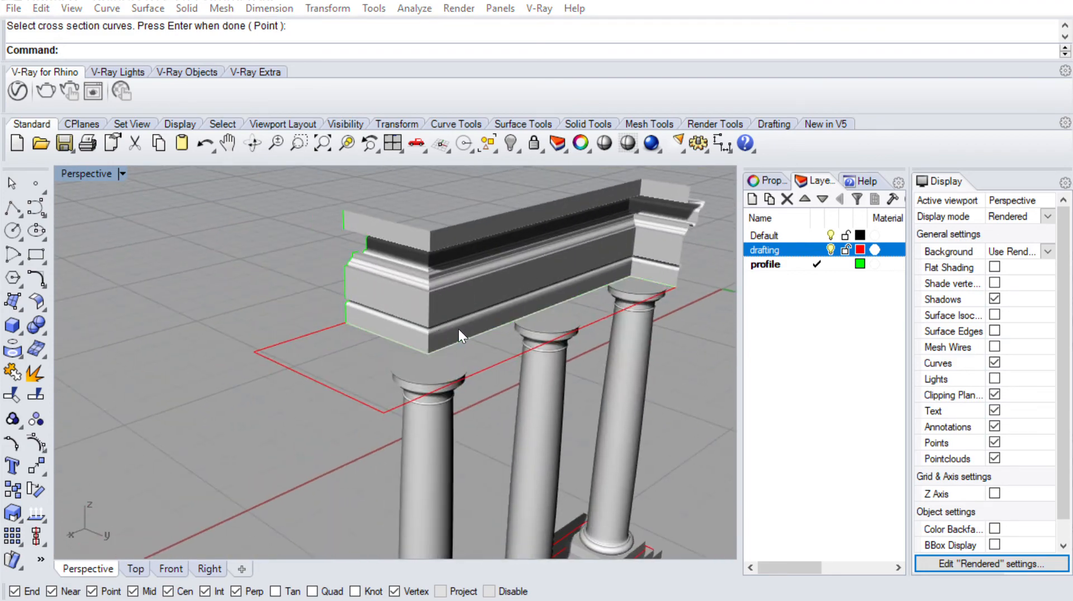
left_click(484, 327)
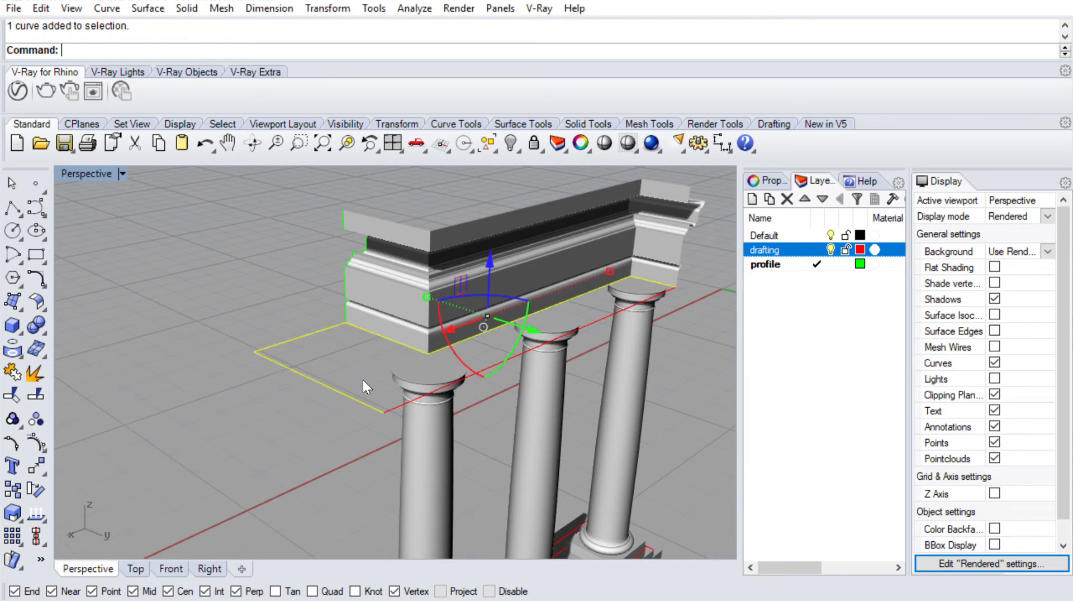
left_click(506, 360, "shift")
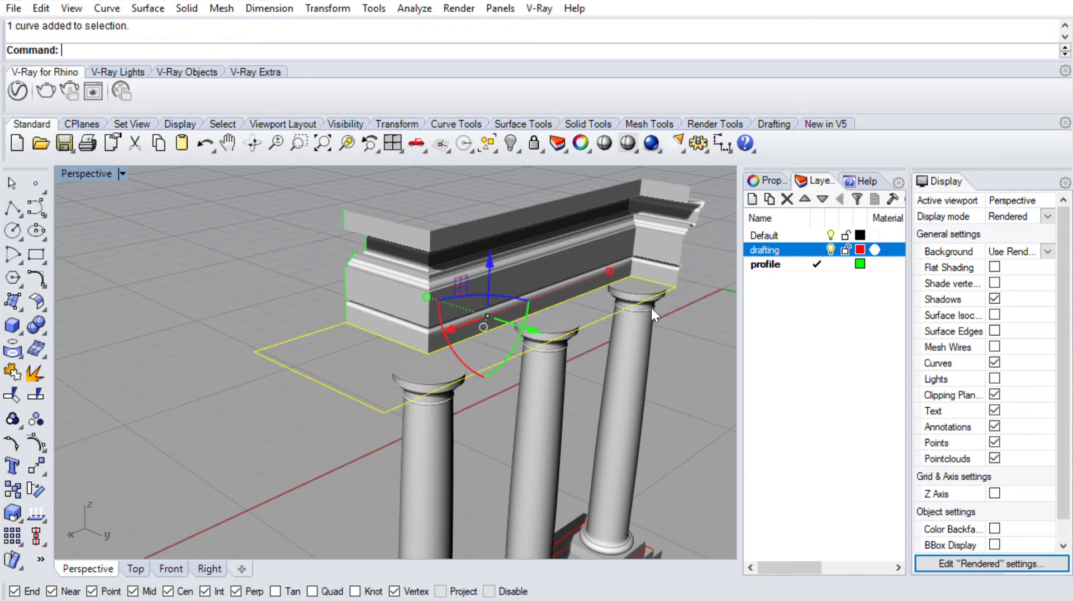
key("Return")
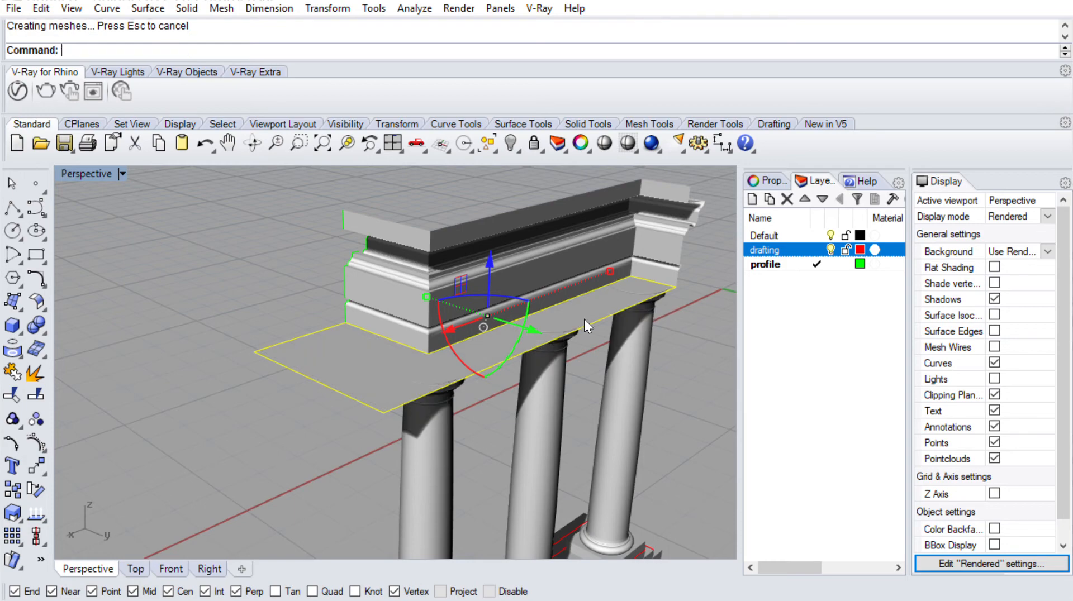
Draw a straight line outward from the upper corner at the far end of the swept entablature, parallel to its long side
right_click_drag(585, 320, 399, 342)
right_click_drag(483, 287, 375, 320)
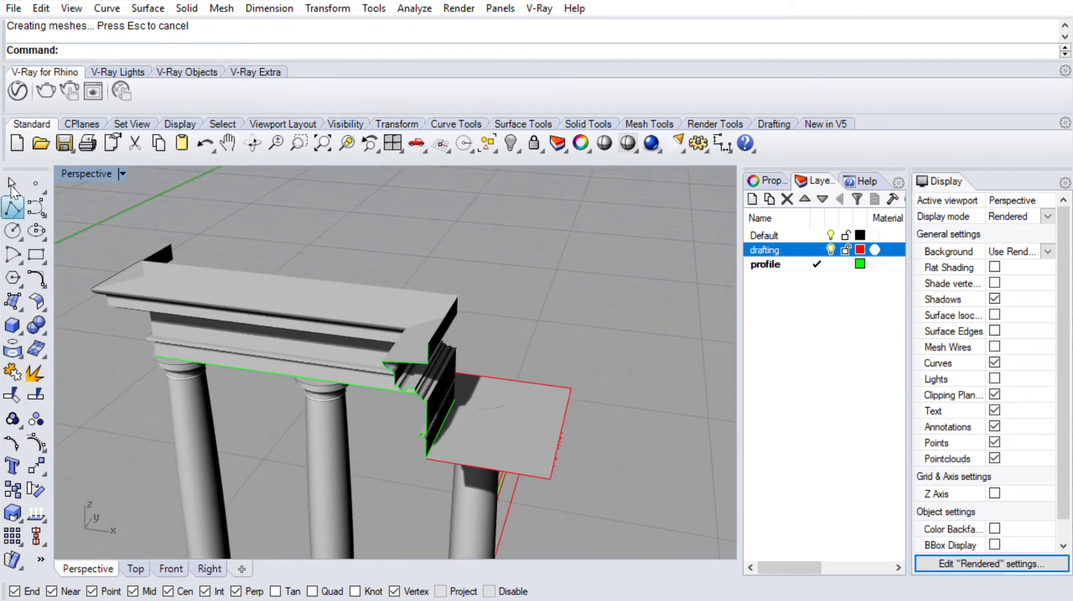
left_click(13, 208)
left_click(290, 247)
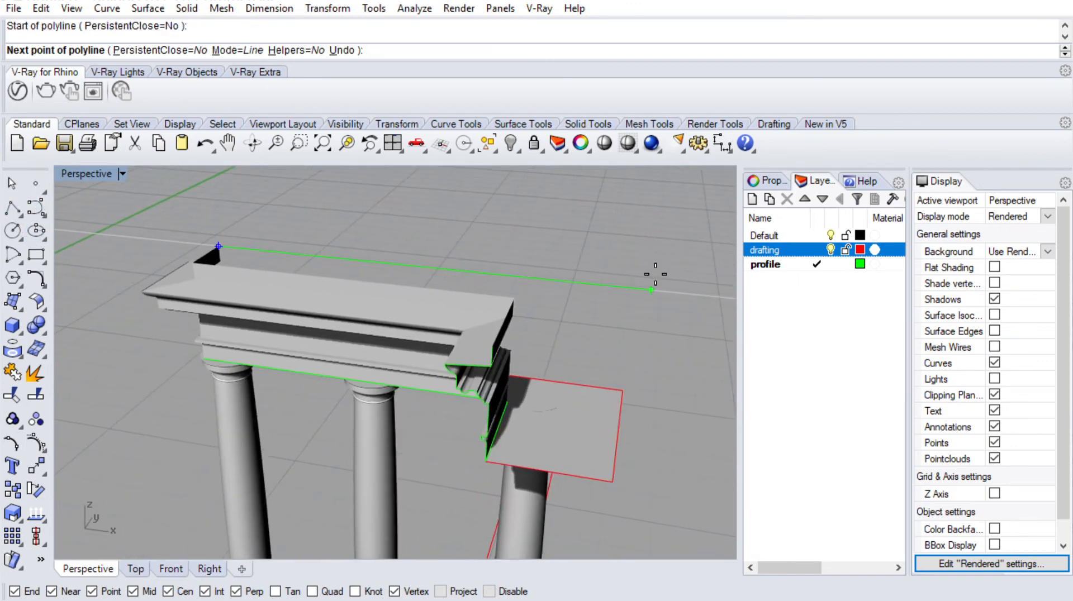
left_click(647, 274)
key("Return")
Try a straight line outward from the upper end of the profile curve, and undo it
key("Return")
right_click_drag(509, 345, 535, 323)
left_click(518, 320)
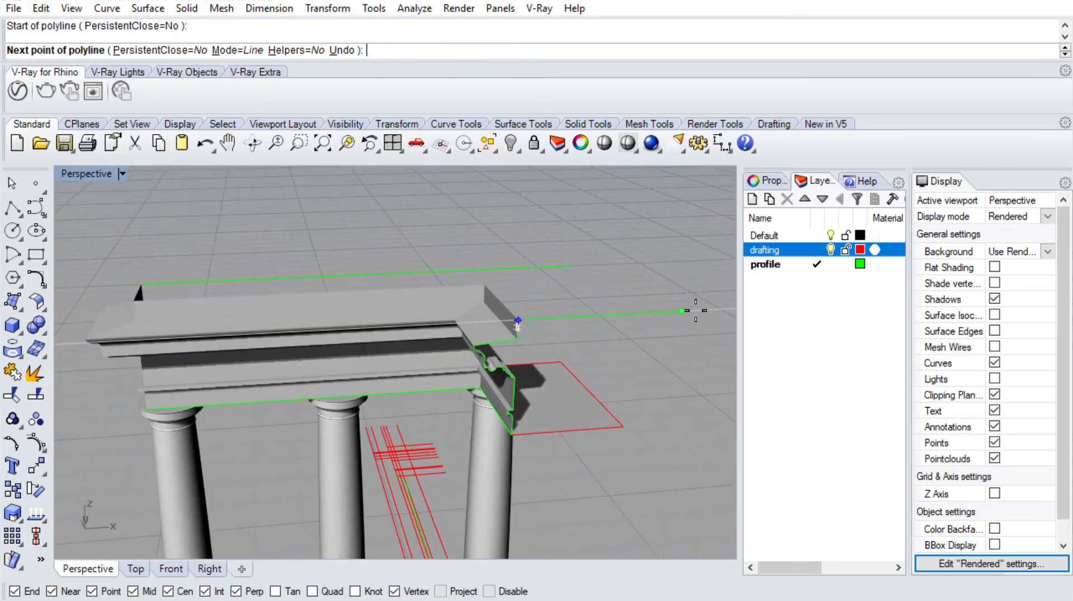
left_click(683, 317)
key("Return")
key("Return")
key("Escape")
key("ctrl+z")
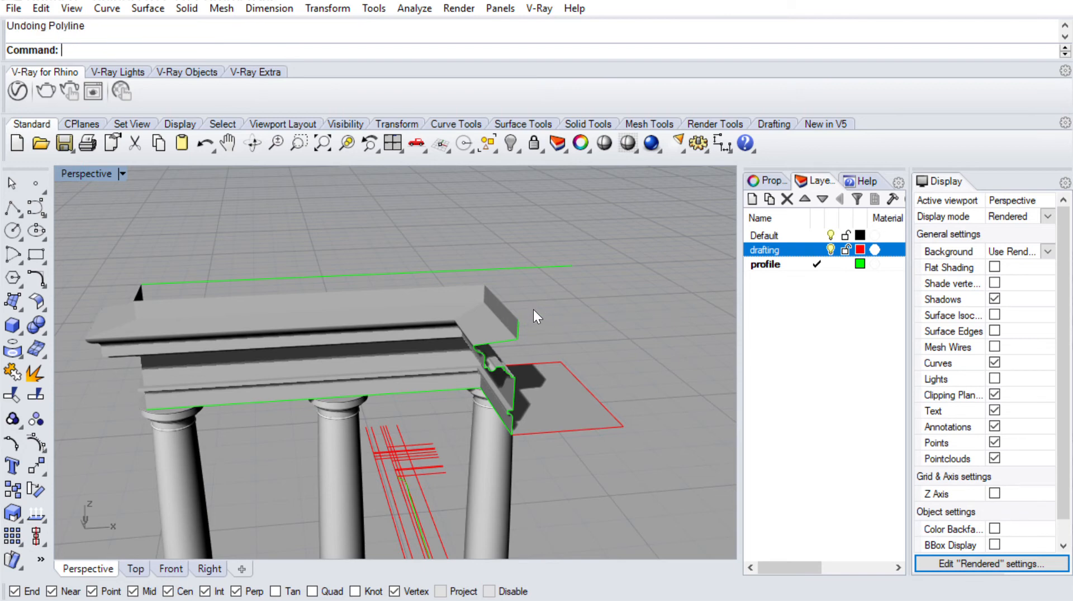
Draw a straight line from the profile's upper end outward past the edge of the underside surface
key("Return")
left_click(519, 321)
left_click(676, 293)
key("Return")
Draw a vertical line from the underside's outer corner up to the profile-side top line, and connect its top to the far top line's end
key("Return")
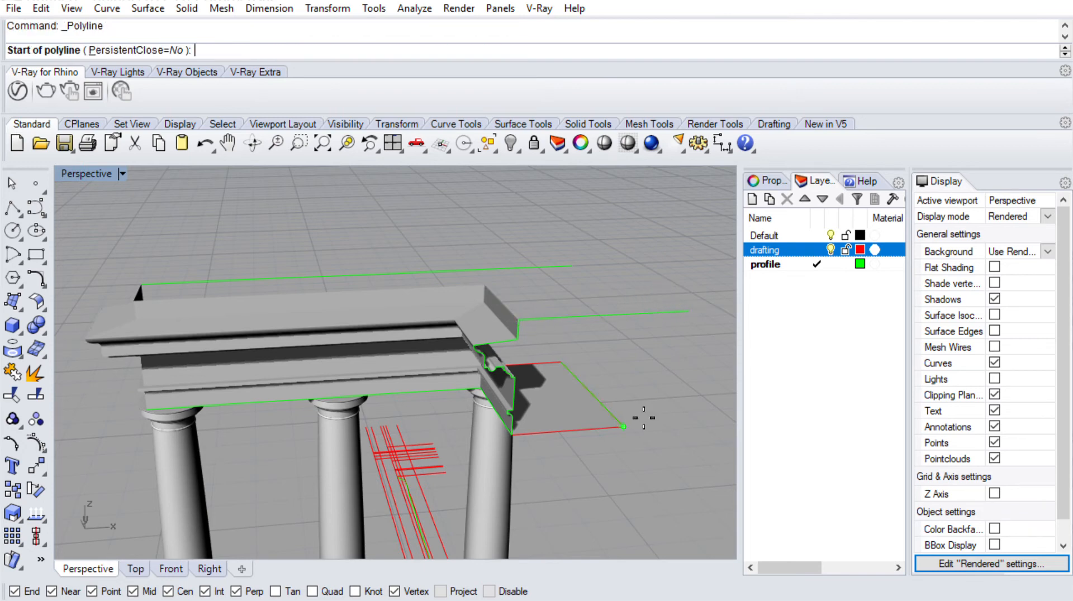
left_click(632, 417)
left_click(644, 309)
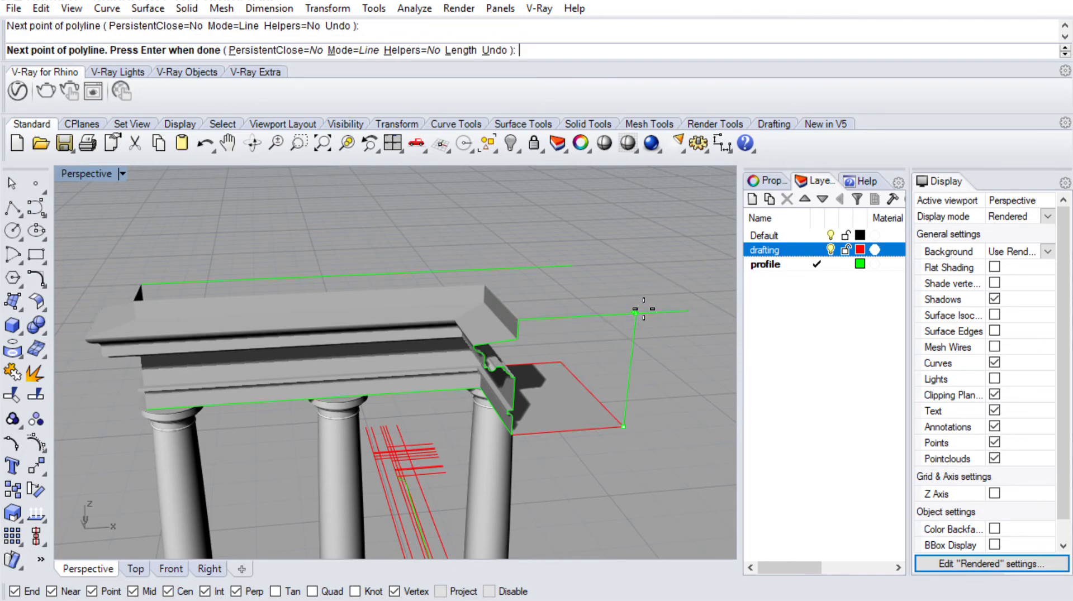
key("Return")
key("Return")
left_click(645, 310)
left_click(581, 263)
key("Return")
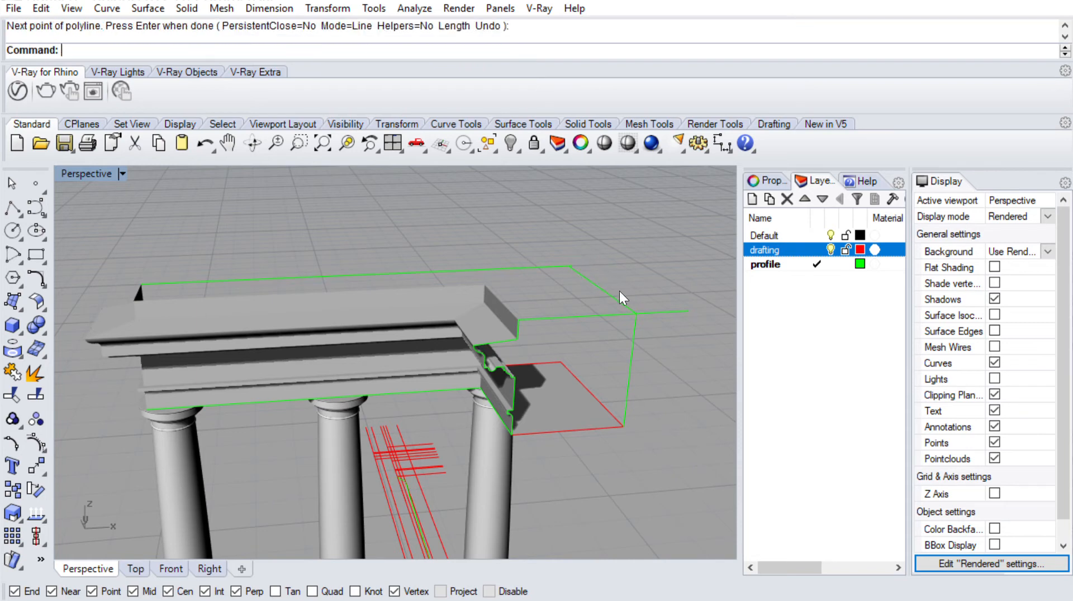
Trim the overhanging end of the profile-side top line beyond the vertical and connecting lines
right_click_drag(618, 300, 592, 274)
type("trim")
key("Return")
left_click_drag(631, 289, 622, 284)
key("Return")
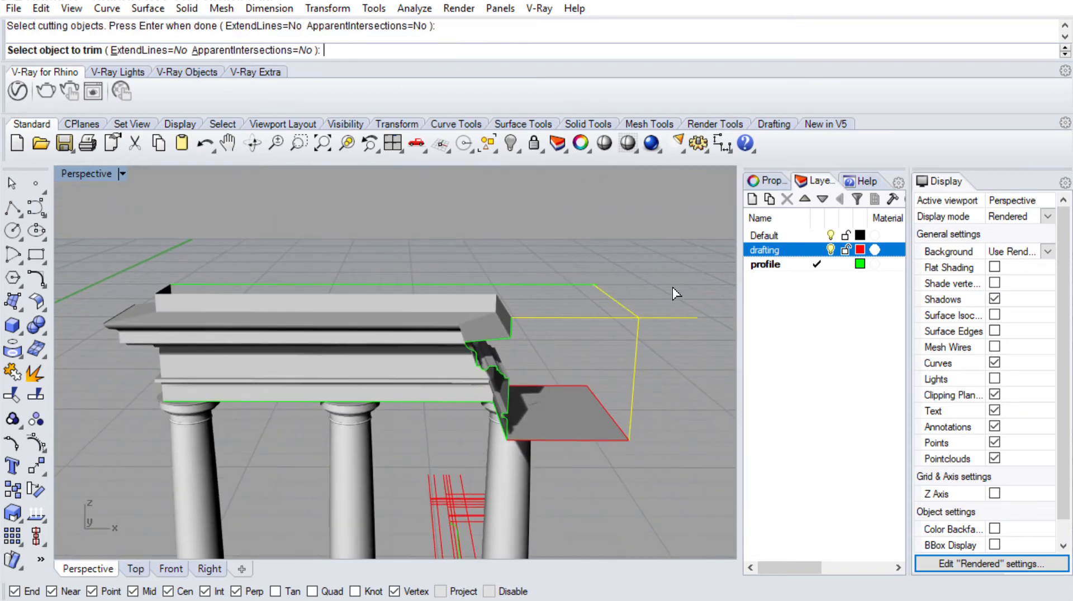
left_click(668, 312)
Trim the far top line where it meets the connecting line, using the two lines as cutters
scroll(627, 271, "up", 5)
key("Return")
left_click_drag(571, 307, 553, 275)
key("Return")
left_click(554, 275)
key("Return")
scroll(565, 283, "down", 5)
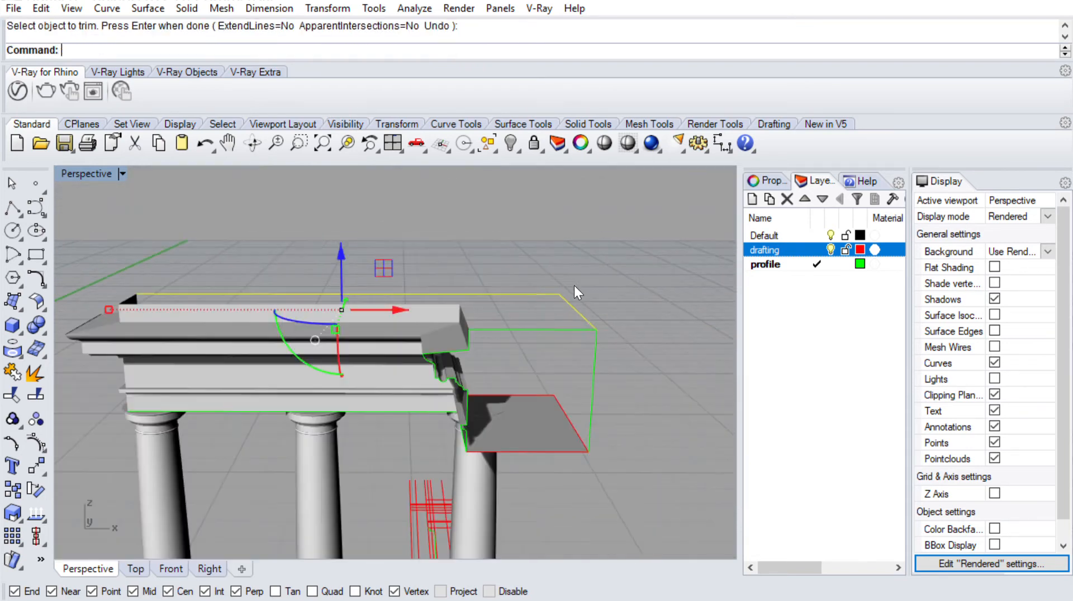
Close the top of the entablature with a planar surface from the three top lines and the sweep's upper edges
type("Planarsrf")
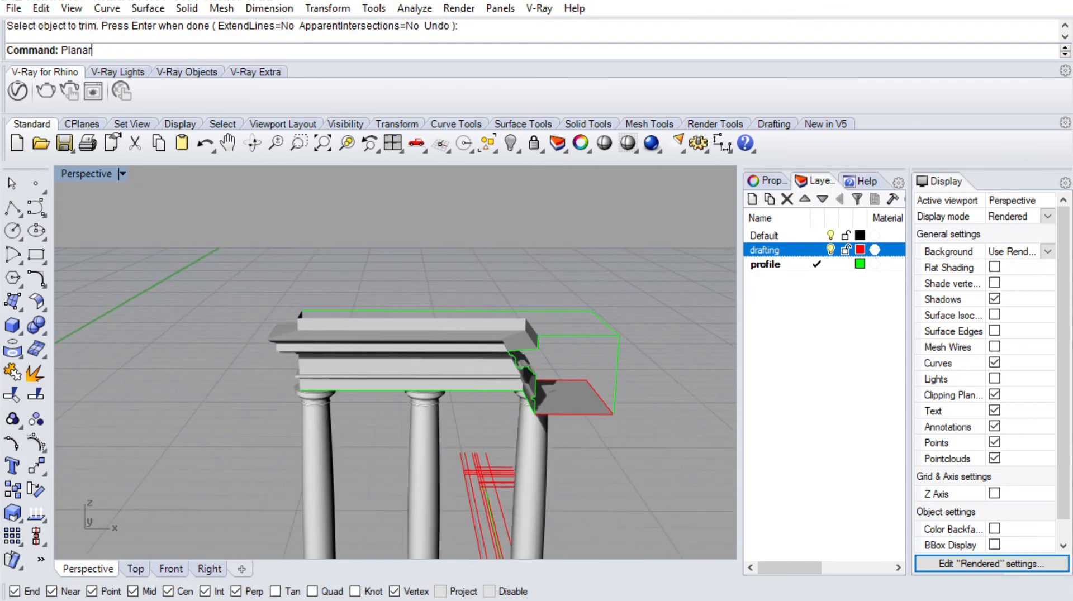
key("Return")
scroll(551, 319, "up", 3)
left_click(598, 313)
left_click(621, 328)
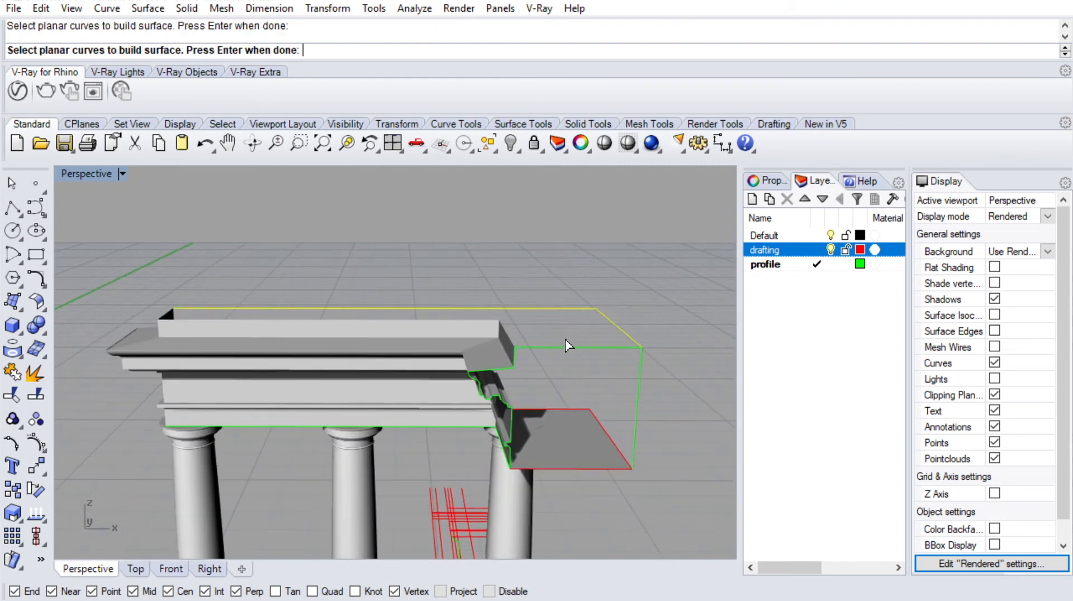
left_click(568, 347)
scroll(446, 313, "up", 6)
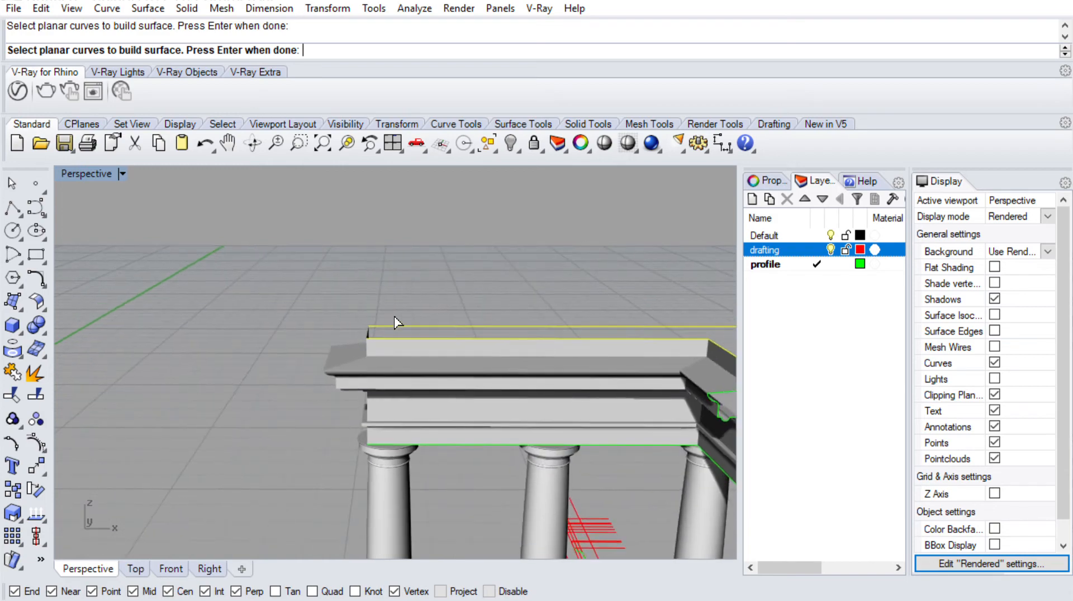
scroll(427, 349, "down", 6)
scroll(556, 337, "up", 2)
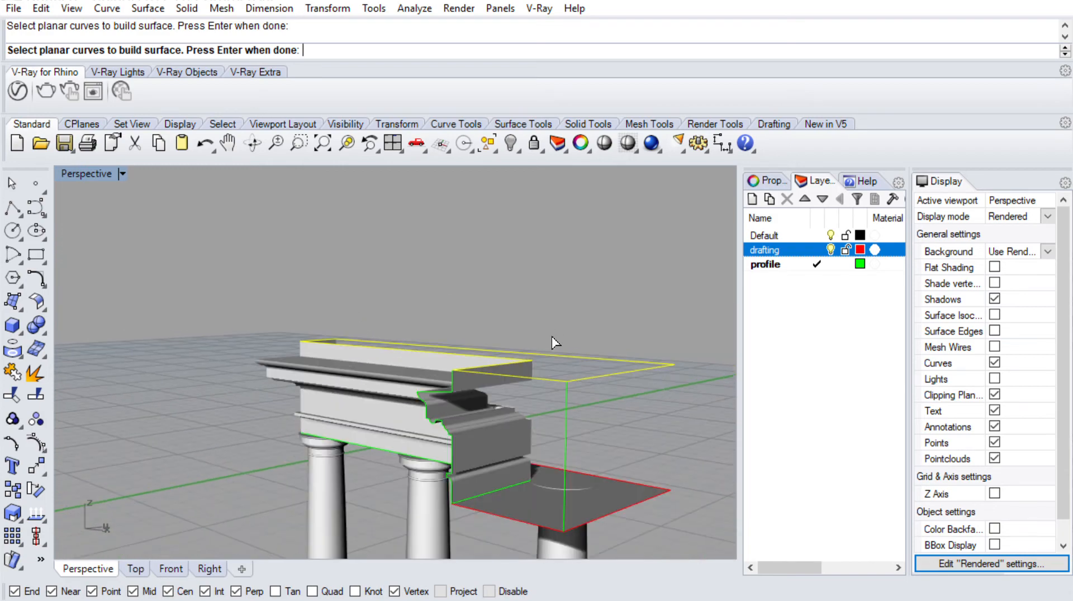
key("Return")
Draw a vertical line between the top and underside surfaces at the second outer corner of the entablature
right_click_drag(463, 366, 426, 355)
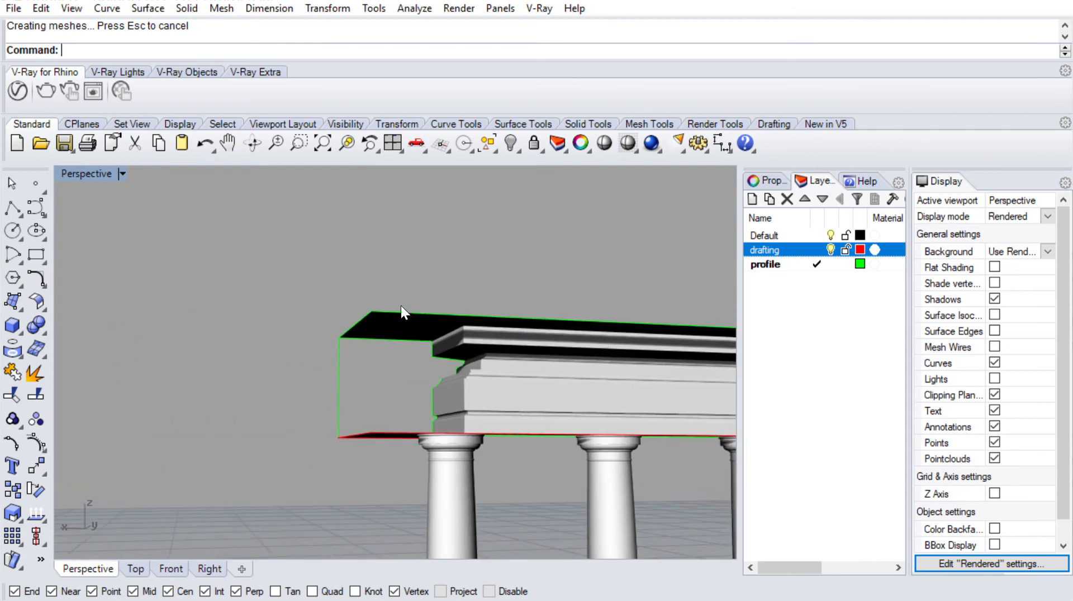
left_click(13, 208)
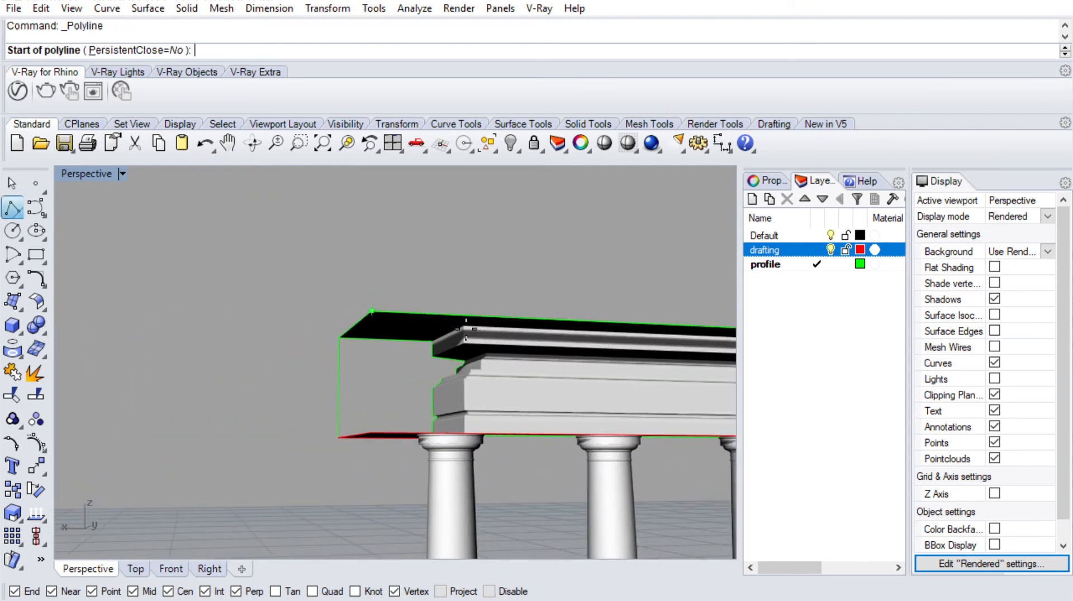
left_click(373, 309)
left_click(371, 432)
right_click(372, 432)
Try to cover the entablature's open outer end with a planar surface from the window-selected boundary lines
mouse_move(374, 432)
right_mouse_down()
mouse_move(438, 427)
mouse_move(495, 374)
mouse_move(536, 390)
mouse_move(548, 374)
right_mouse_up()
type("PlanarSrf")
key("Return")
left_click_drag(437, 307, 493, 452)
scroll(447, 400, "up", 5)
mouse_move(534, 406)
right_mouse_down()
mouse_move(496, 380)
mouse_move(528, 404)
right_mouse_up()
right_click_drag(487, 354, 477, 294)
key("Return")
Create a planar surface on the entablature's outer end from the two vertical lines and the top and bottom edges
key("Return")
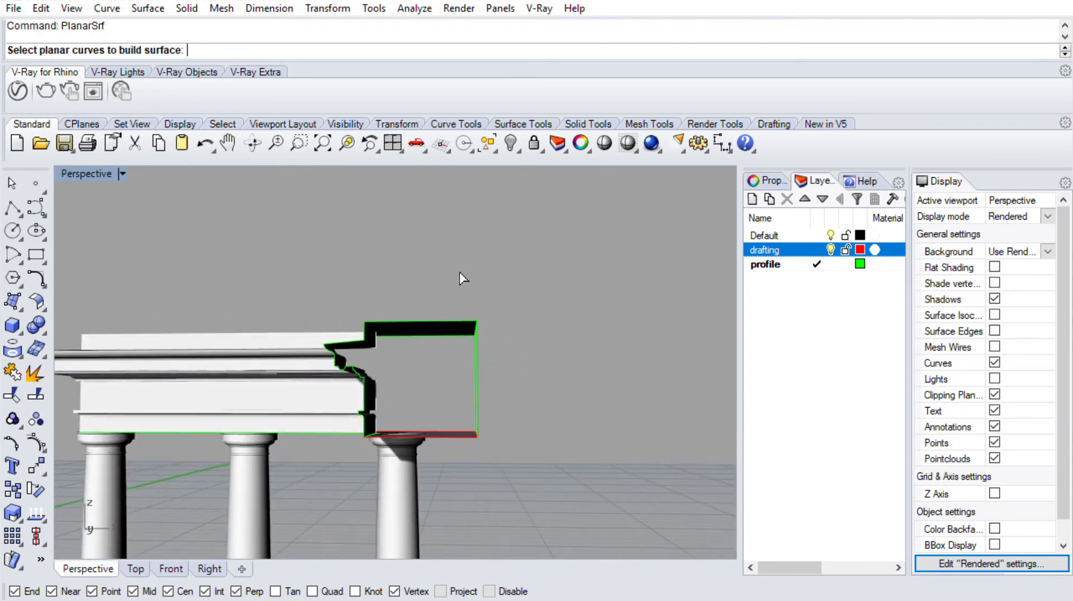
left_click_drag(457, 284, 515, 462)
right_click_drag(516, 462, 548, 416)
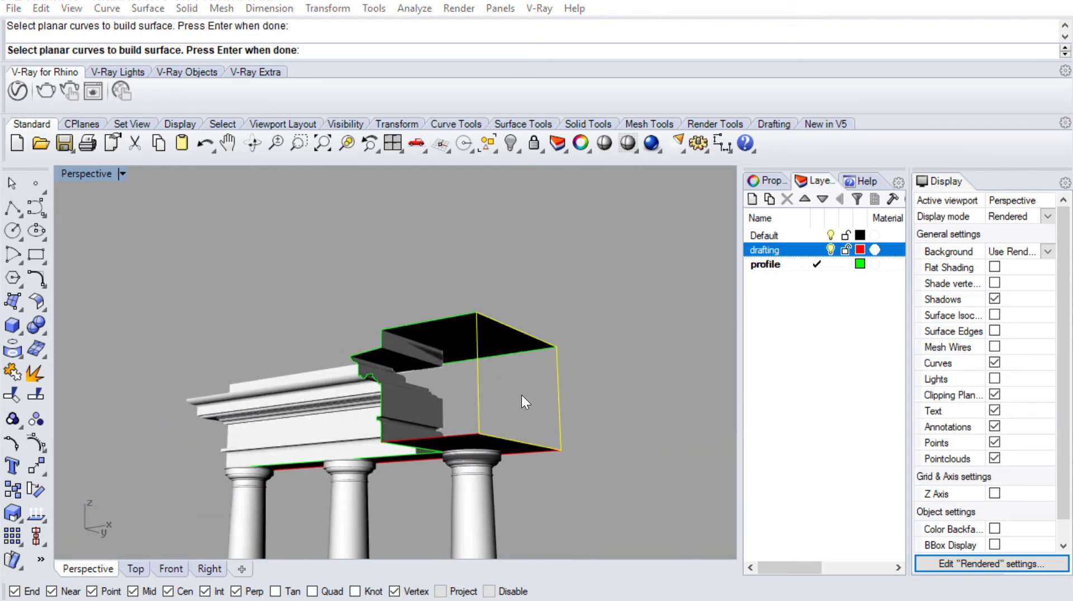
key("Return")
Cover the open side next to the profile with a planar surface bounded by the profile curve and the adjoining edges
right_click_drag(541, 342, 451, 368)
key("Return")
left_click_drag(371, 275, 422, 484)
right_click_drag(422, 484, 428, 450)
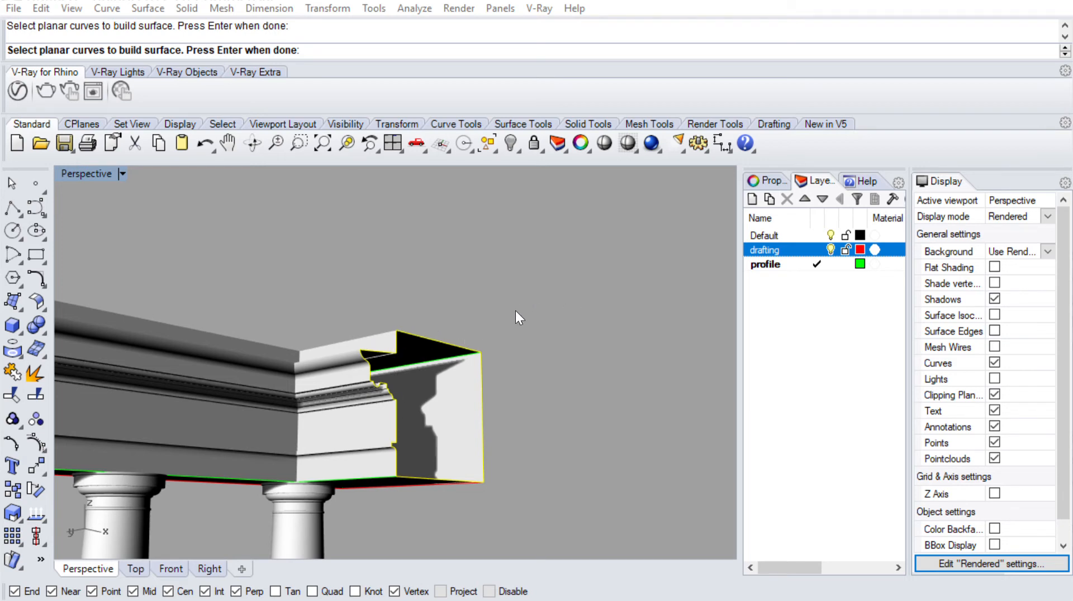
key("Return")
Cover the opposite open side with a planar surface bounded by the sweep's end edges, the vertical line, and the top and bottom edges
right_click_drag(508, 318, 408, 314)
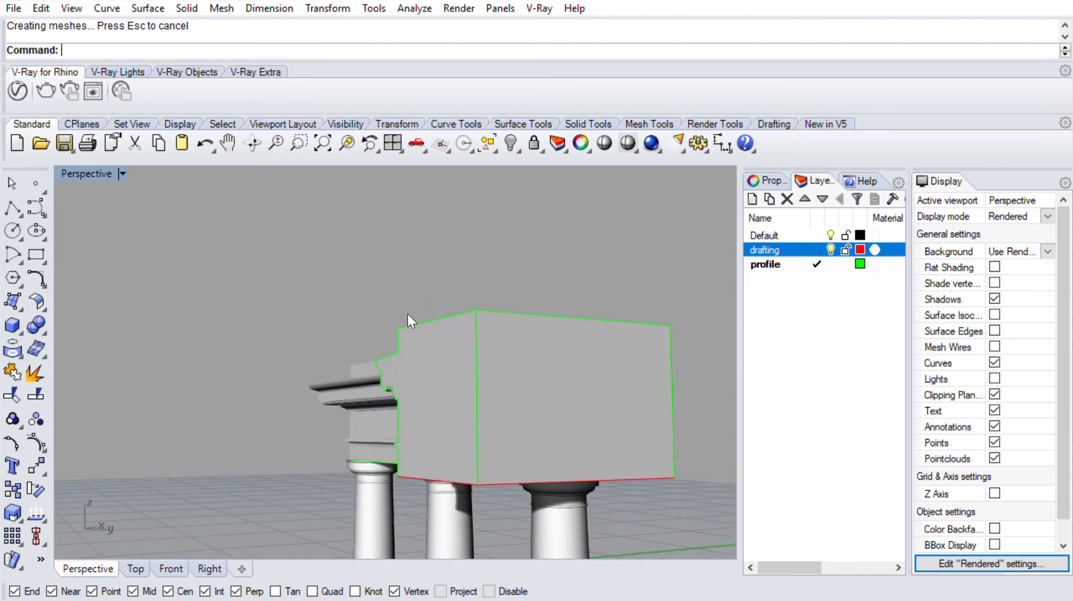
scroll(377, 377, "up", 6)
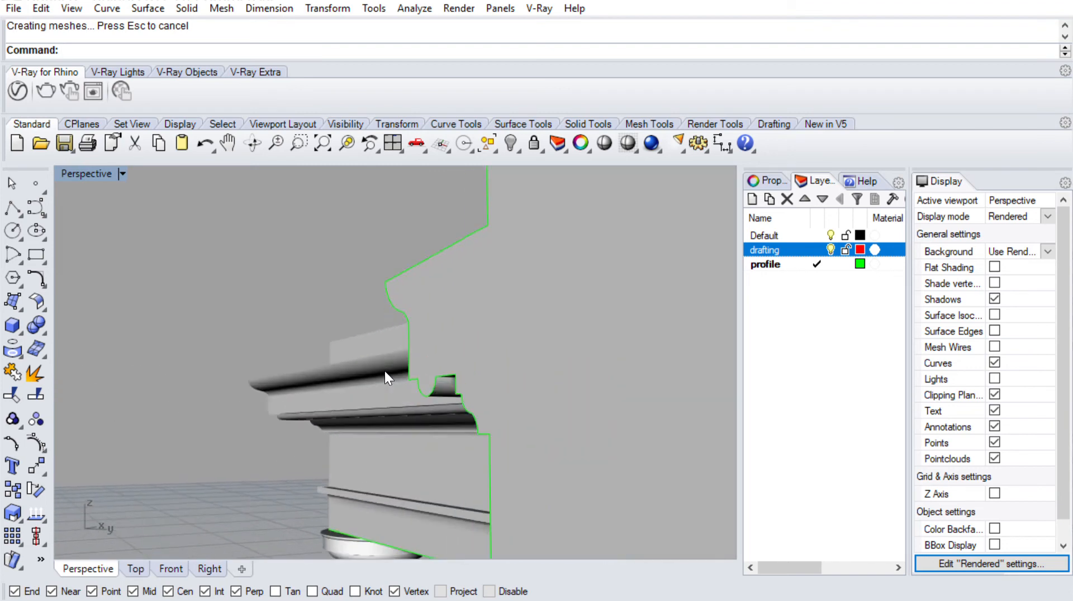
right_click_drag(448, 343, 480, 370)
scroll(339, 351, "down", 8)
scroll(472, 369, "up", 5)
right_click(479, 367)
left_click_drag(426, 255, 493, 451)
right_click_drag(493, 452, 512, 459)
left_click_drag(477, 449, 472, 443, "ctrl")
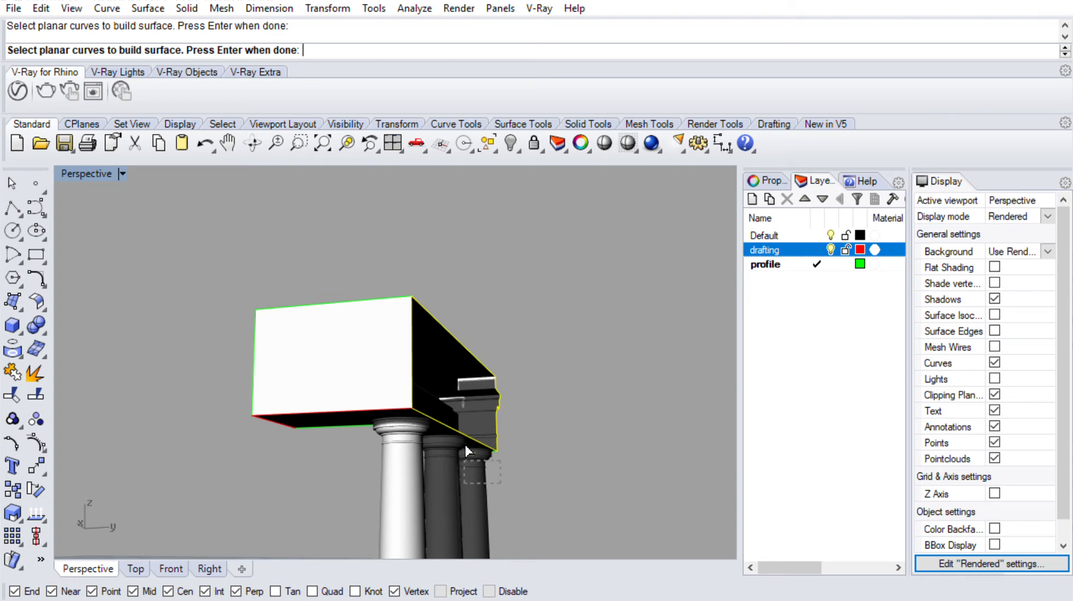
key("Return")
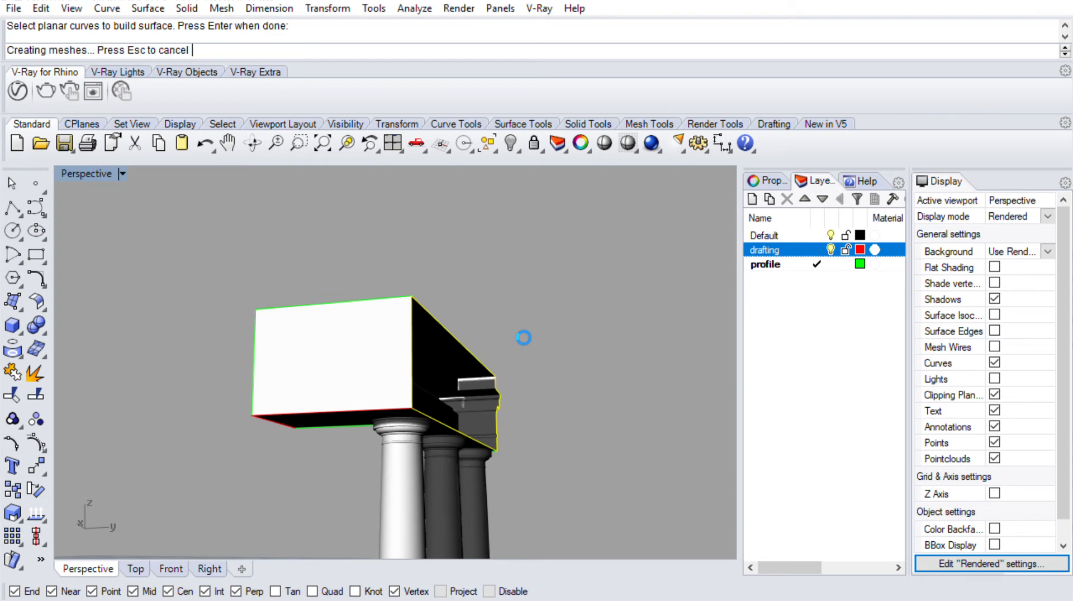
Check the closed entablature from the outer end and the front, and make the drafting layer visible again
right_click_drag(608, 443, 350, 304)
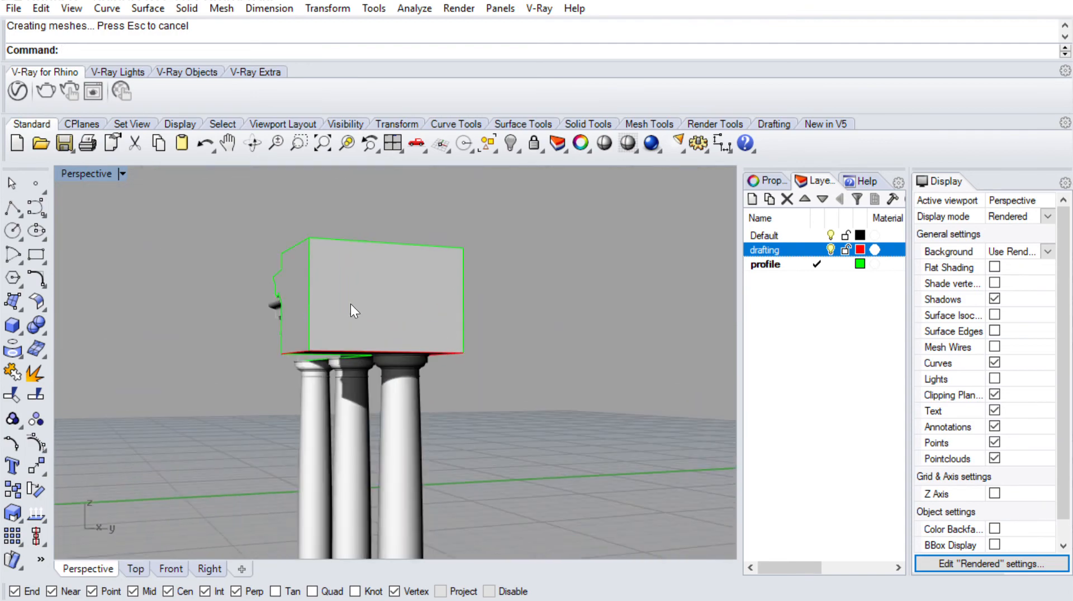
right_click_drag(281, 224, 465, 254)
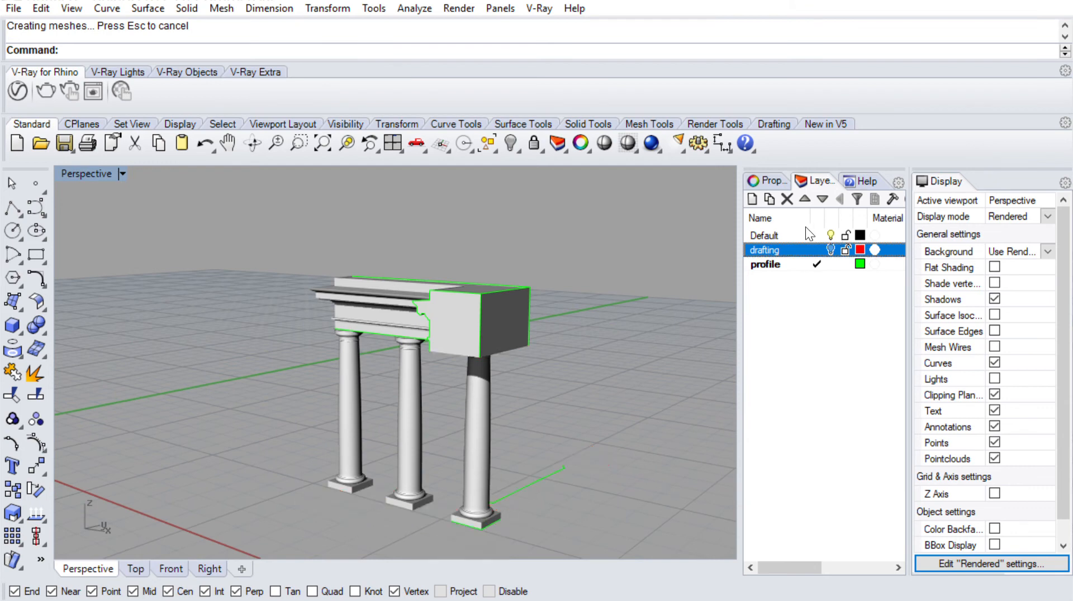
left_click(831, 250)
right_click_drag(554, 411, 442, 404)
scroll(492, 425, "up", 4)
scroll(538, 428, "down", 5)
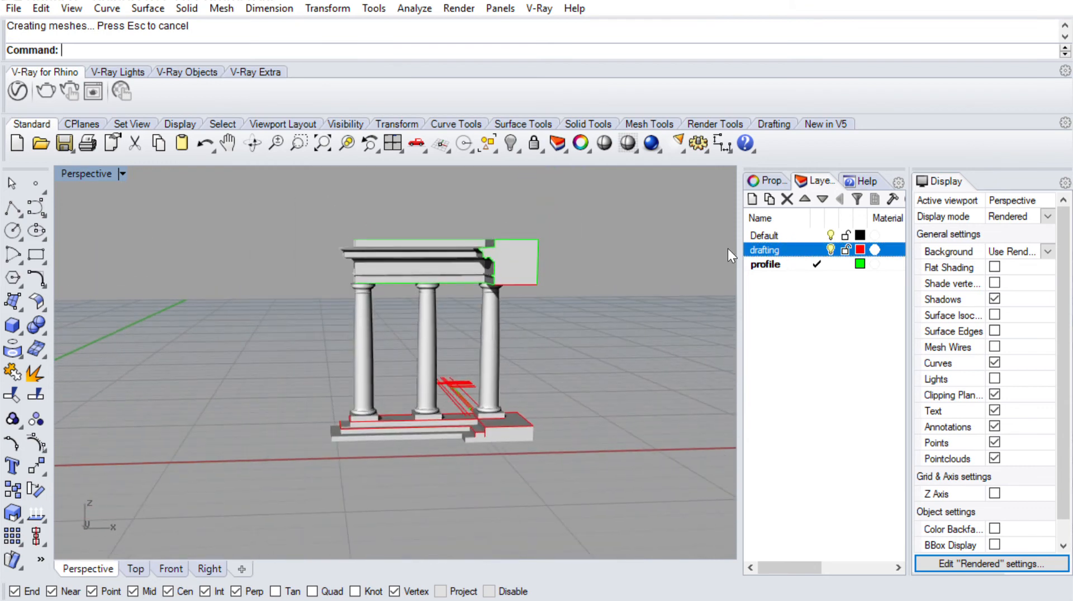
Create a new layer named "3d model"
key("ctrl+n")
type("3d model")
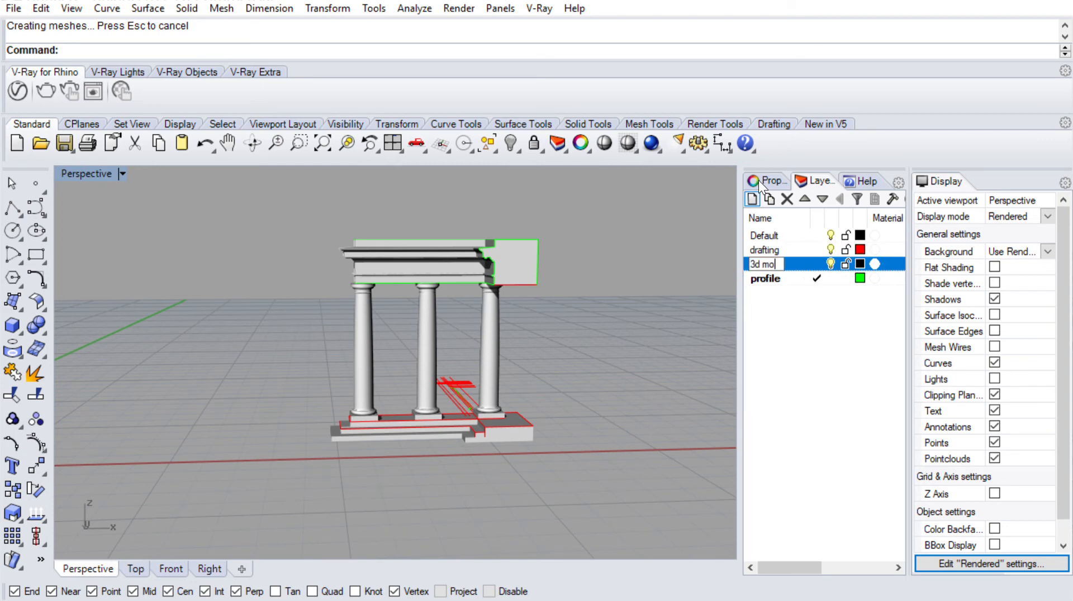
key("Return")
Select all polysurfaces and extrusions in the scene and assign them to the 3d model layer
right_click_drag(359, 310, 455, 314)
type("SelPolysrf")
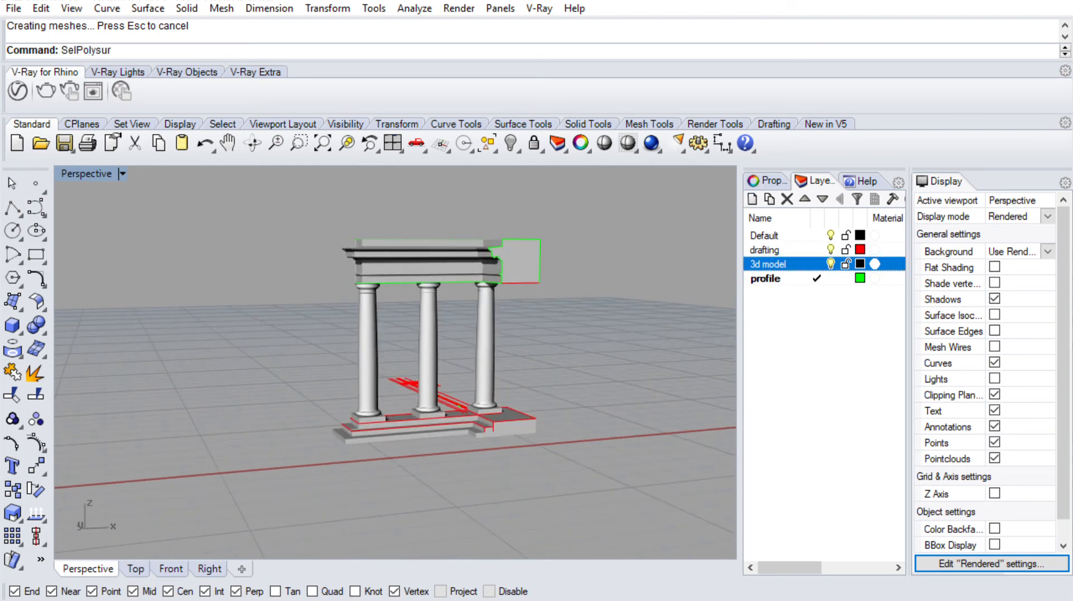
key("Return")
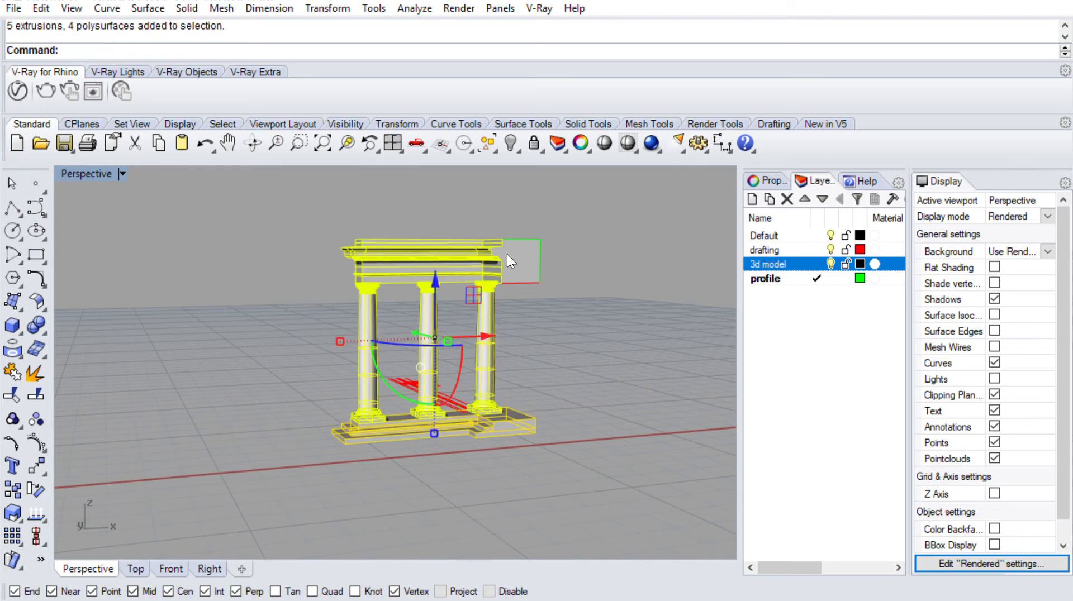
scroll(519, 264, "up", 3)
left_click(760, 179)
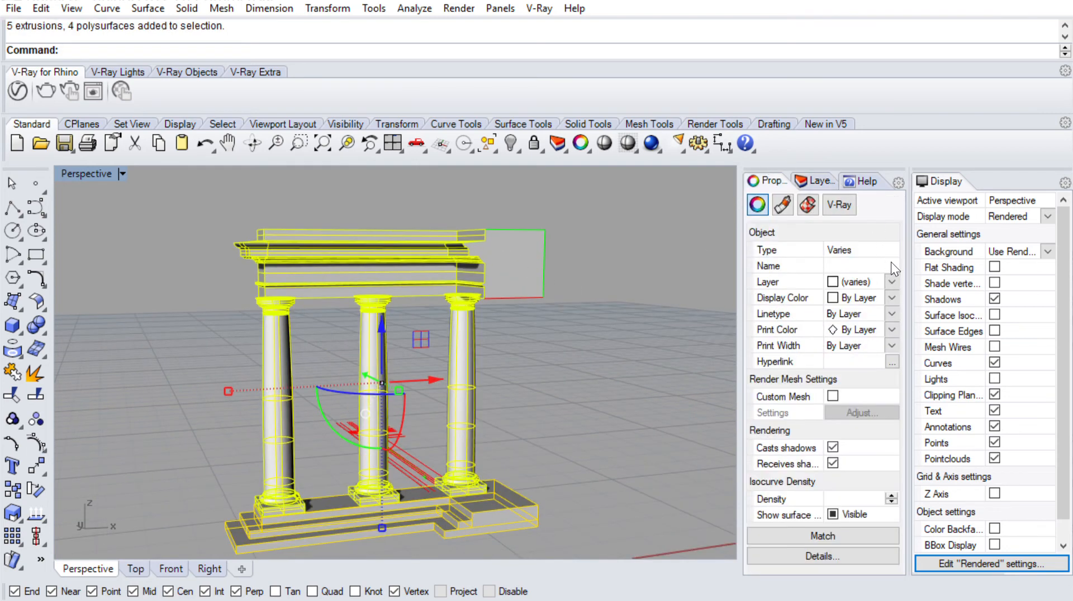
left_click(890, 281)
left_click(863, 323)
left_click(815, 181)
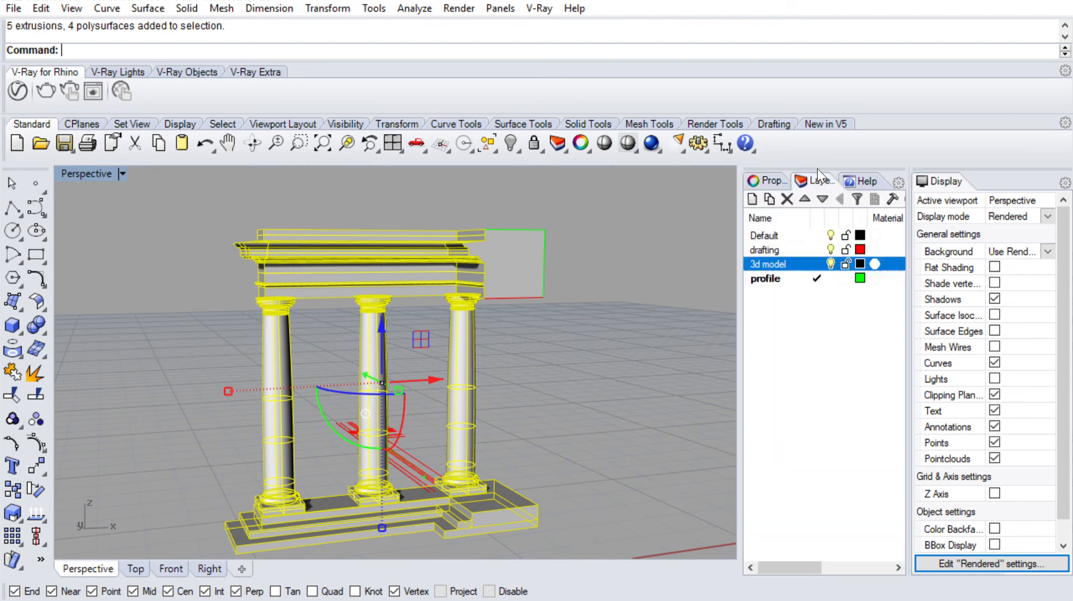
Hide the 3d model layer, select all the remaining loose surfaces, and assign them to the 3d model layer
left_click(831, 263)
right_click_drag(620, 266, 536, 270)
key("Return")
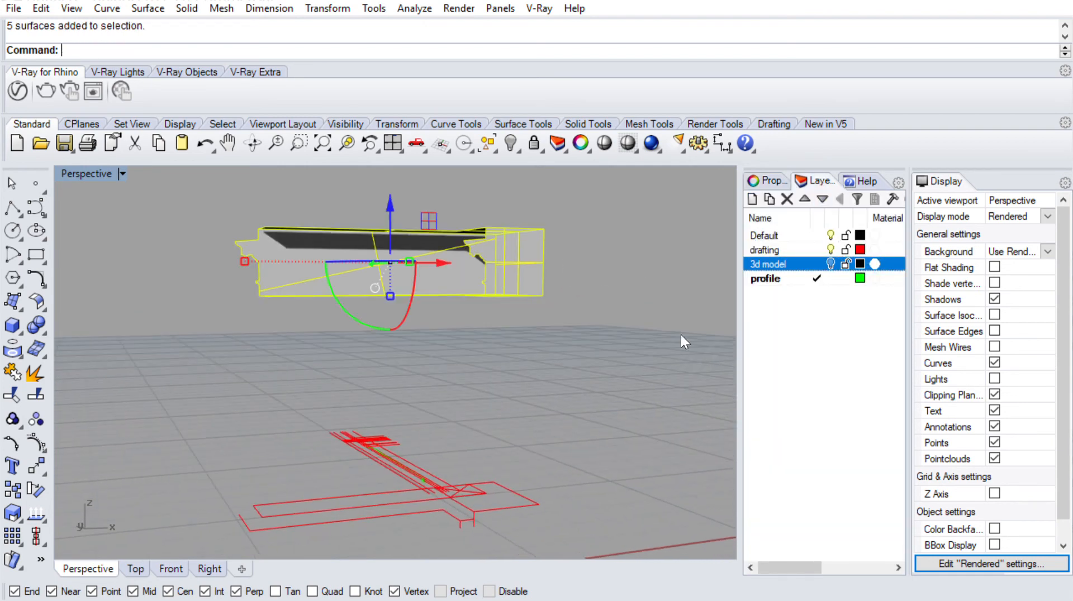
left_click(767, 177)
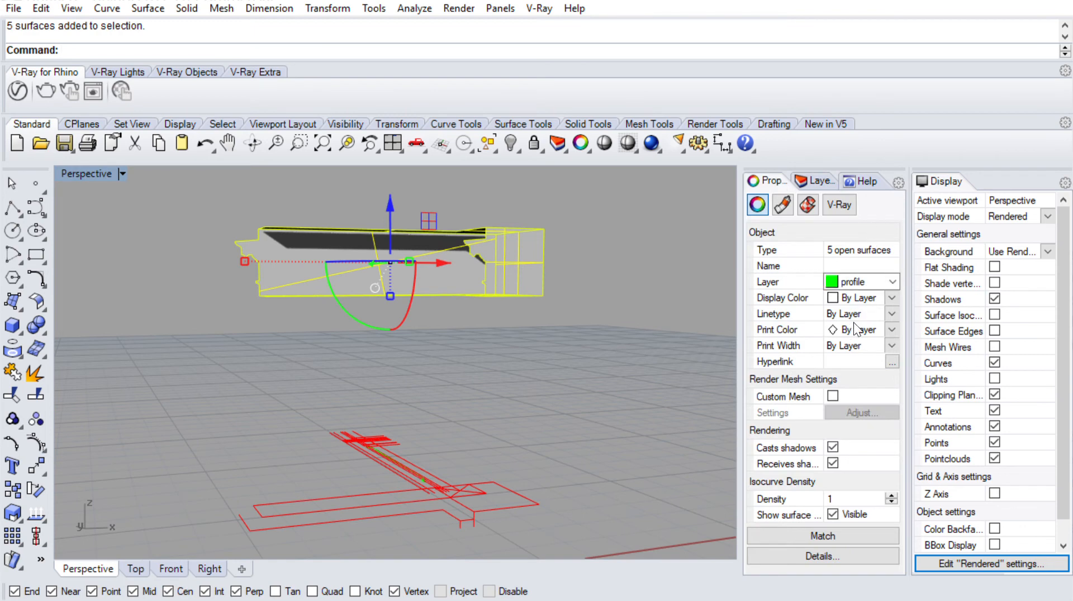
key("Delete")
left_click(814, 181)
Make 3d model the current layer and hide the drafting and profile layers
left_click(824, 250)
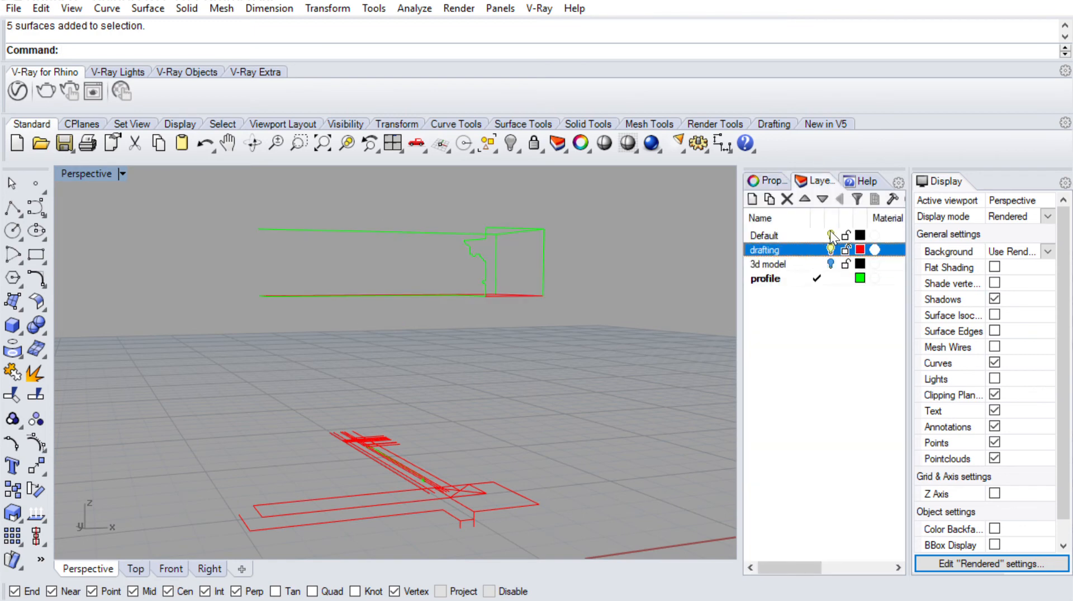
left_click(830, 250)
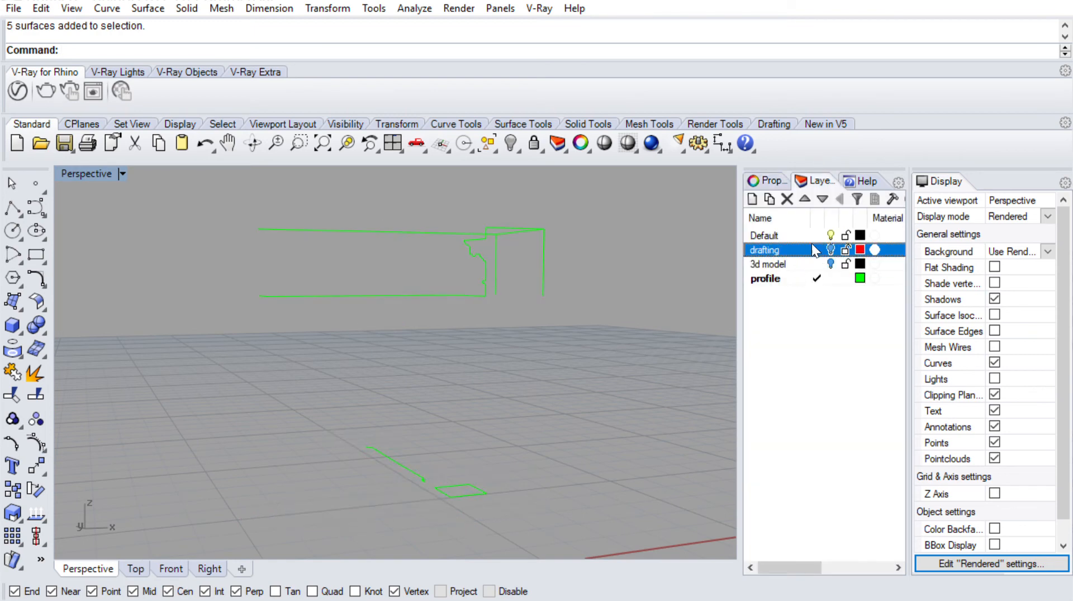
left_click(817, 264)
left_click(830, 277)
right_click_drag(447, 348, 480, 295)
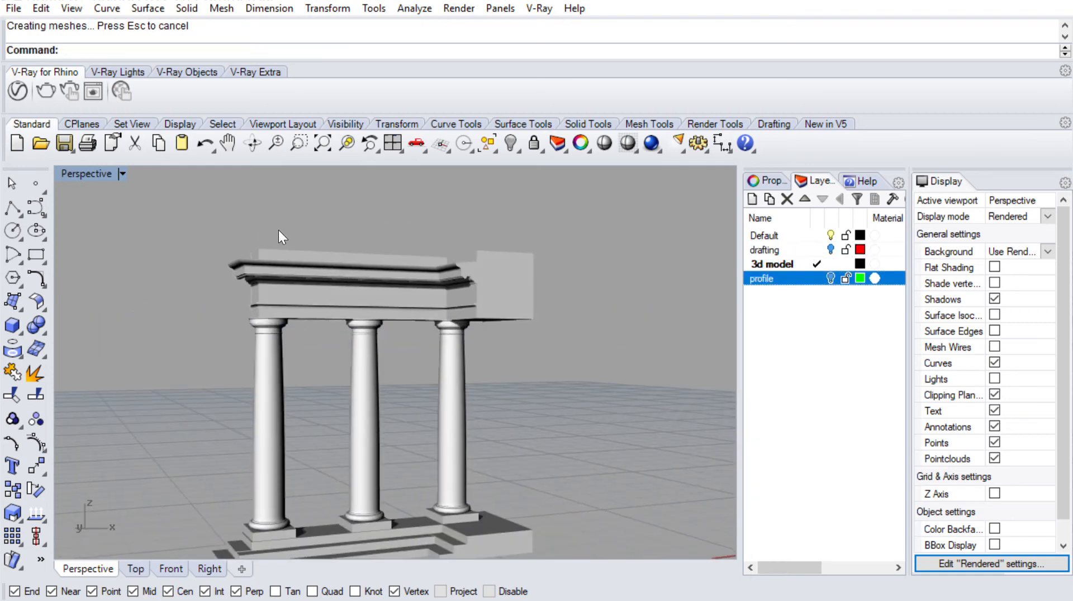
Select the swept entablature with its planar cover surfaces and join them into one object
right_click_drag(278, 231, 258, 205)
left_click_drag(258, 222, 629, 322)
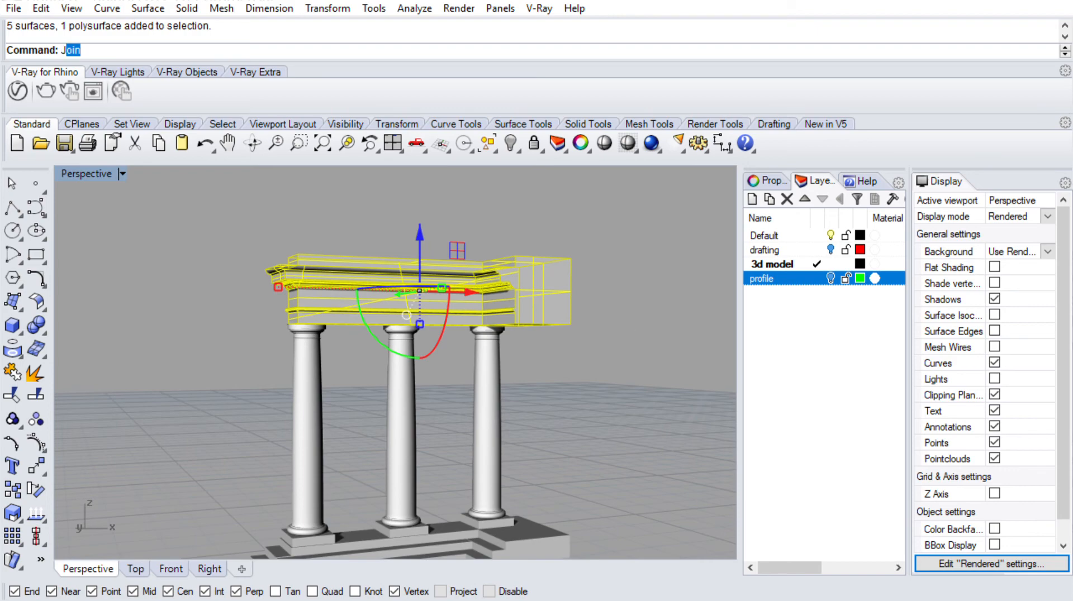
key("Return")
right_click_drag(615, 325, 498, 450)
key("Escape")
Examine the stepped base beneath the columns and which extrusions it consists of
scroll(497, 451, "up", 3)
left_click(420, 411)
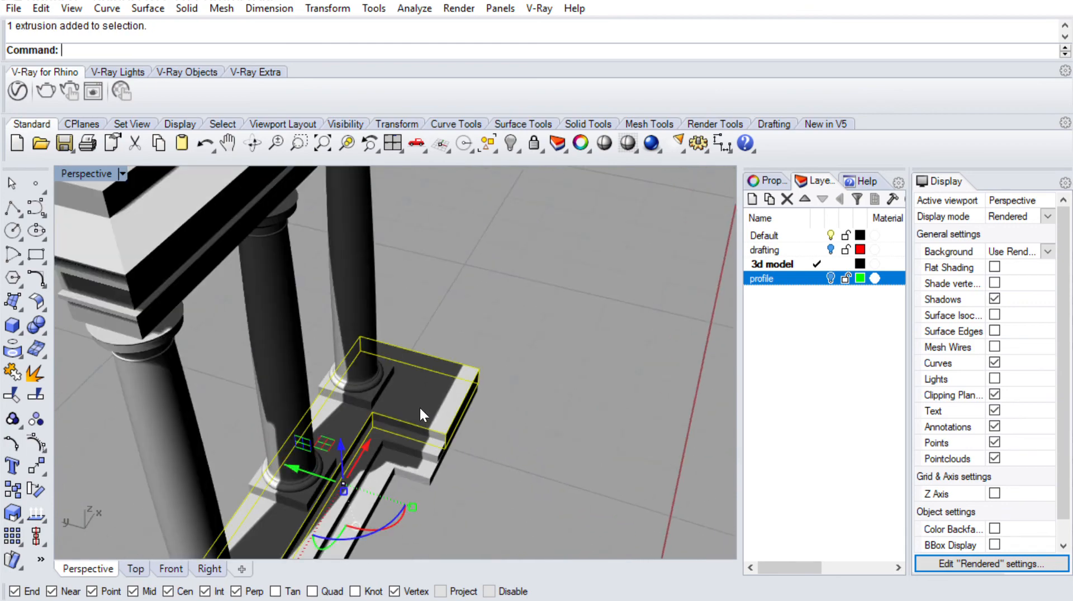
key("Escape")
scroll(420, 410, "down", 6)
right_click_drag(420, 411, 510, 407)
scroll(427, 458, "up", 6)
scroll(431, 458, "down", 6)
scroll(434, 459, "up", 6)
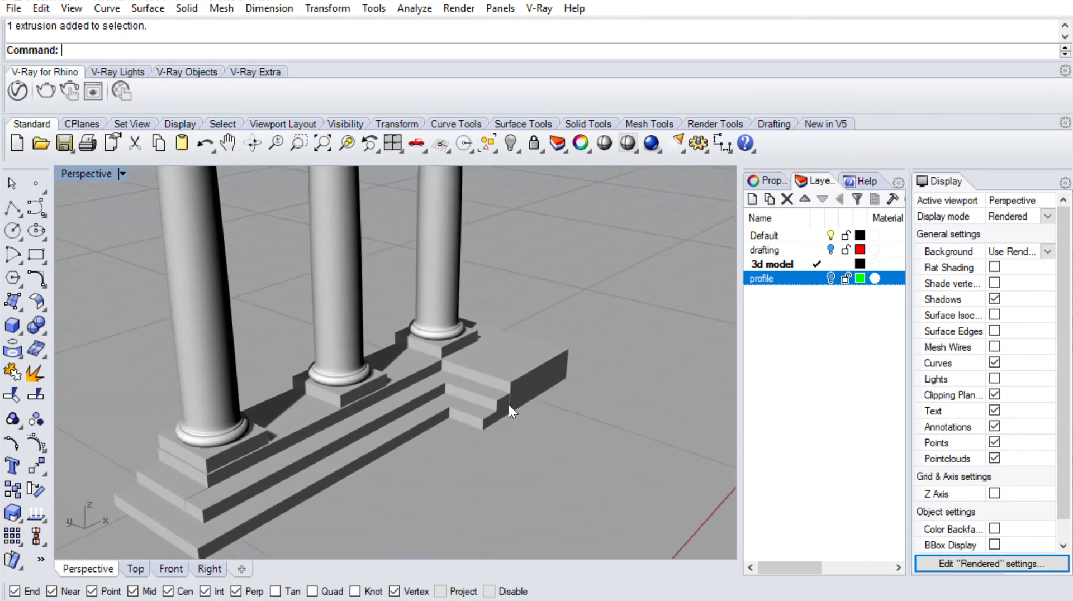
Examine the whole colonnade section from near and far, including the empty ground around it
scroll(482, 401, "down", 5)
right_click_drag(438, 439, 510, 313)
scroll(587, 367, "down", 5)
scroll(587, 367, "up", 4)
scroll(511, 276, "down", 6)
scroll(511, 276, "up", 6)
scroll(509, 313, "down", 3)
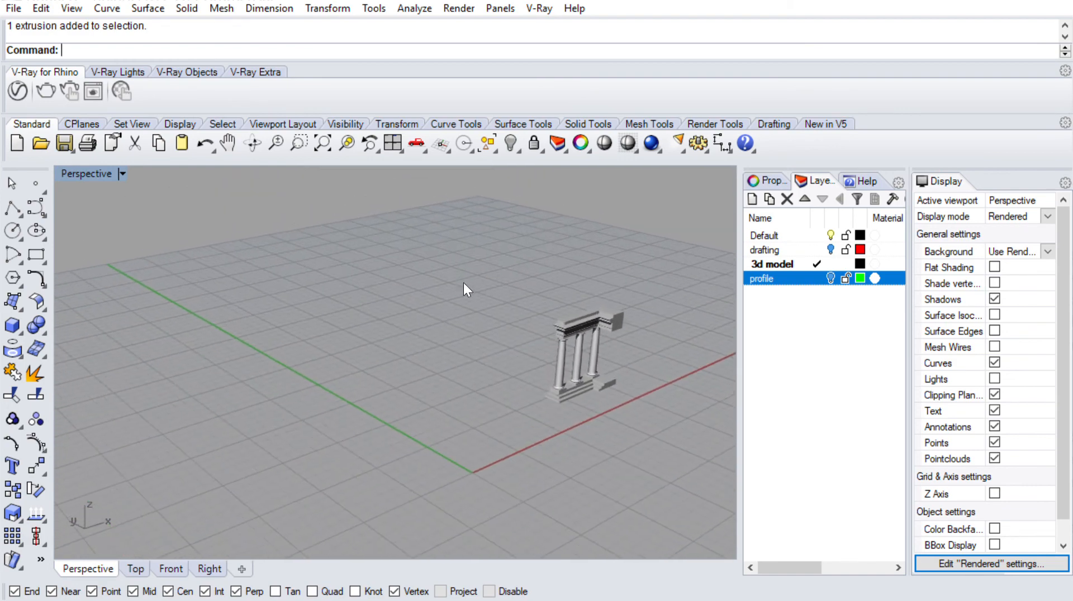
right_click_drag(464, 283, 427, 351)
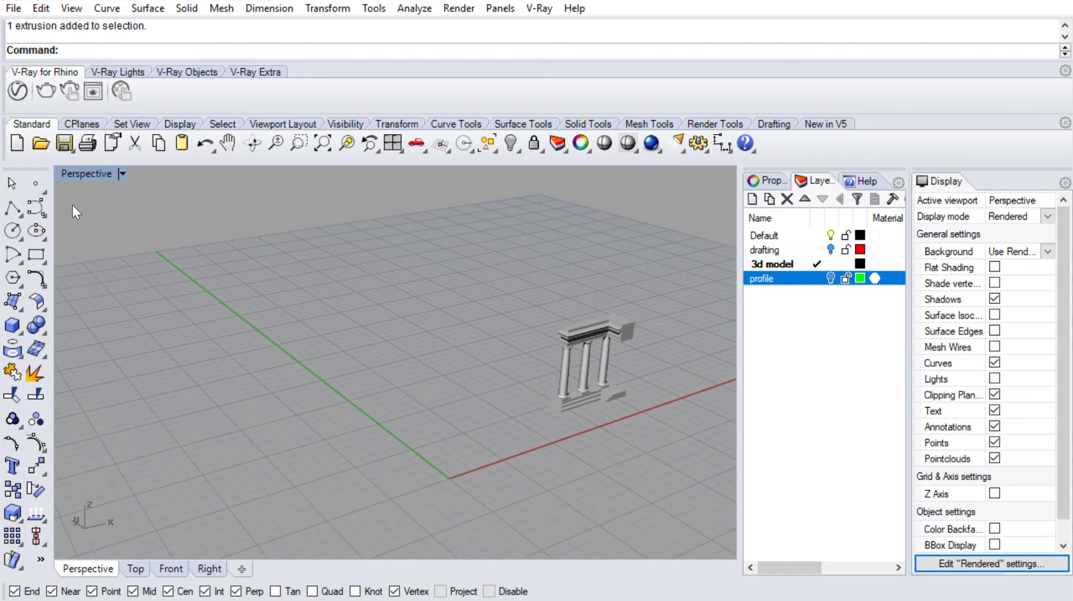
right_click_drag(79, 256, 137, 327)
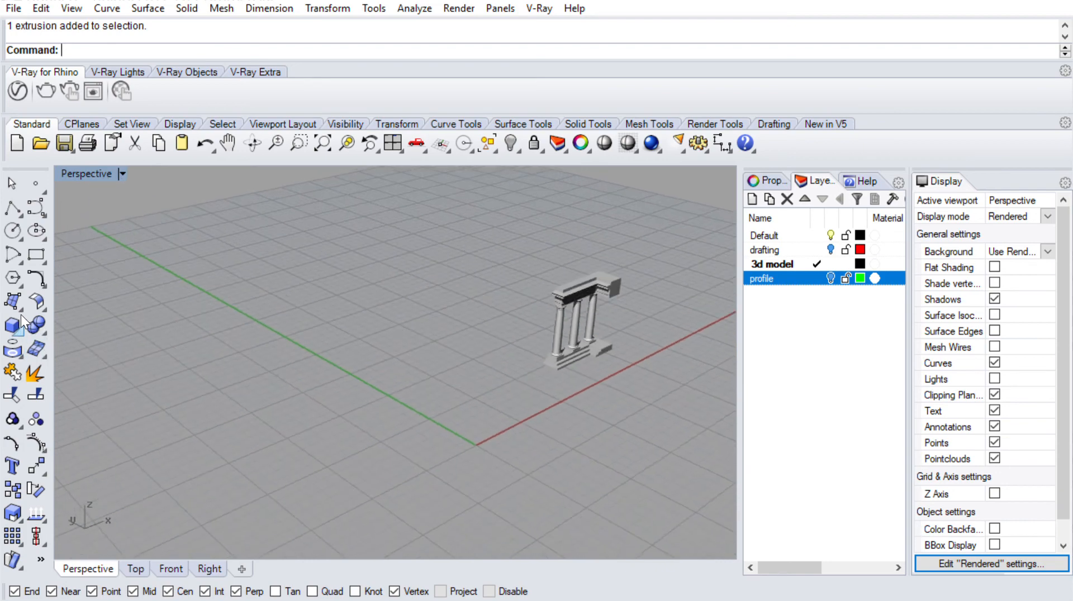
scroll(503, 328, "up", 6)
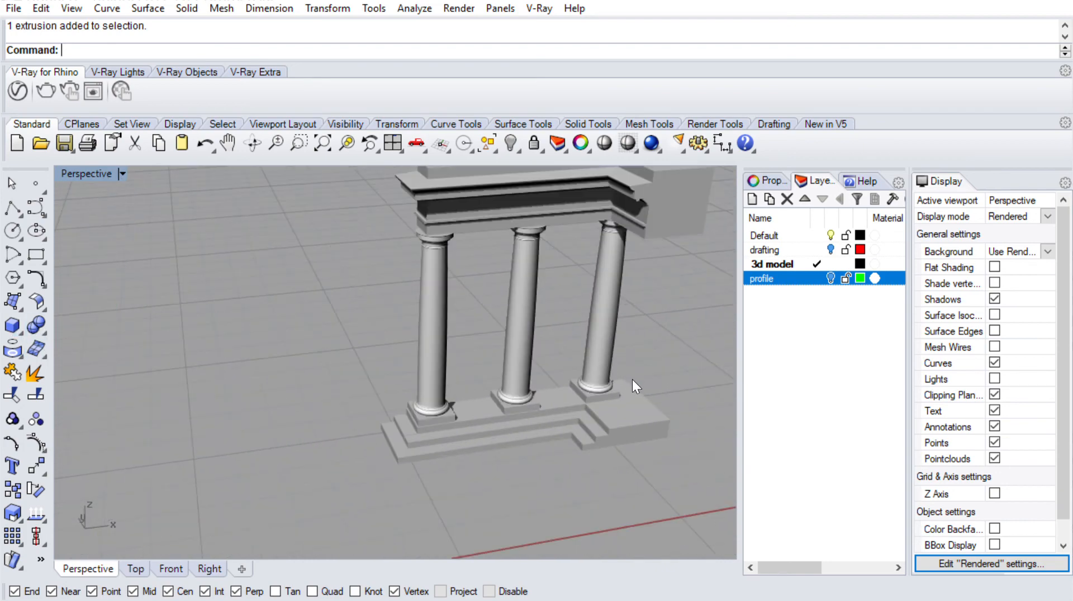
right_click_drag(632, 380, 511, 327, "shift")
scroll(511, 327, "up", 3)
scroll(545, 316, "down", 5)
right_click_drag(363, 359, 361, 313, "shift")
right_click_drag(267, 290, 127, 311)
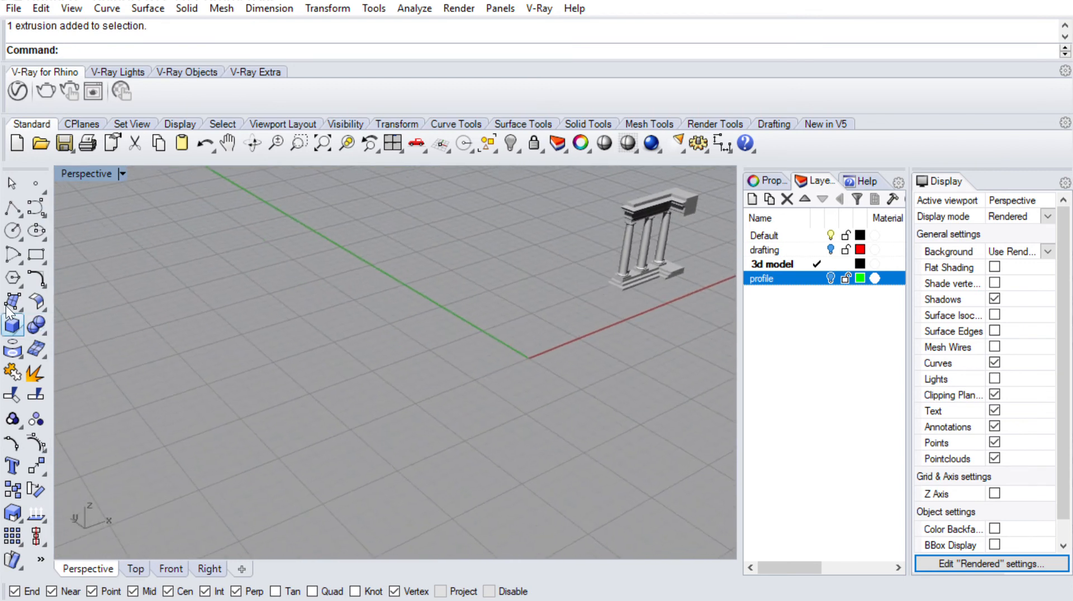
Draw a sample box on the empty ground away from the colonnade, using its width as the height
left_click(12, 323)
right_click_drag(520, 296, 552, 297)
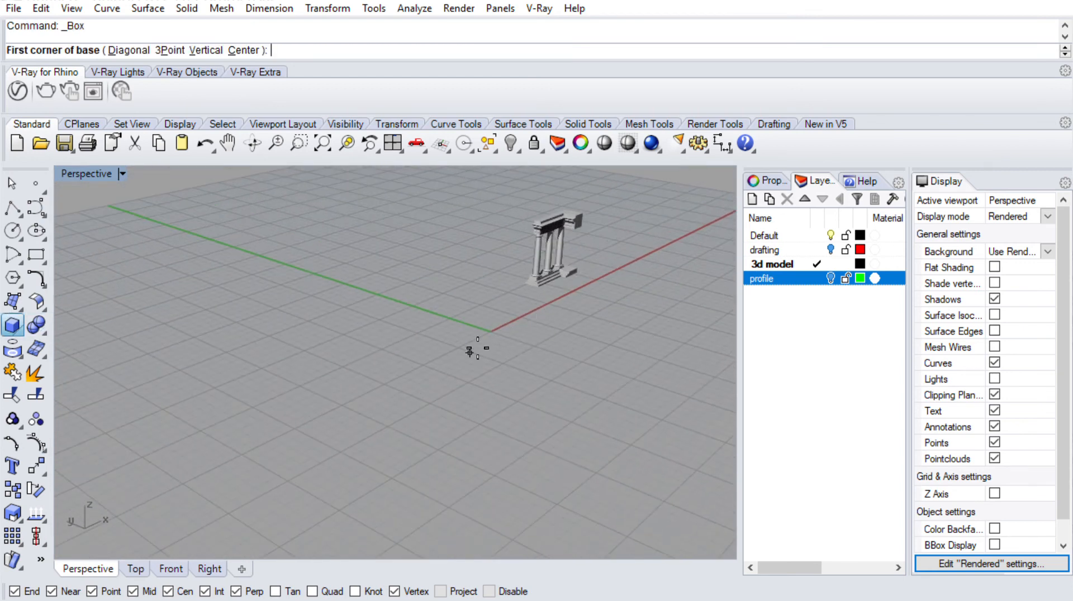
right_click_drag(478, 349, 421, 333)
right_click_drag(313, 411, 425, 501)
right_click_drag(304, 419, 341, 488)
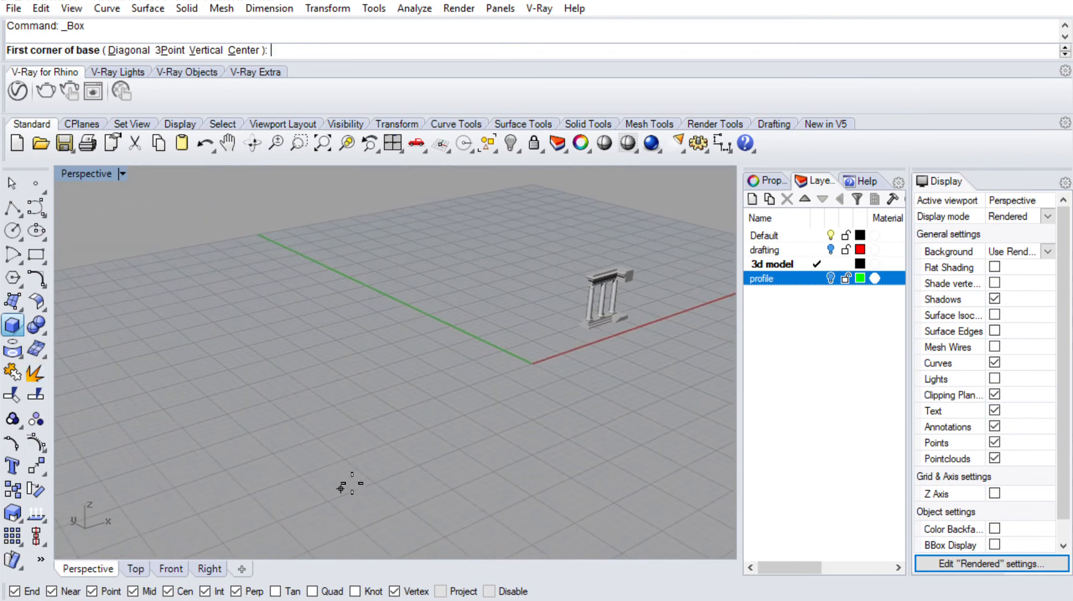
left_click(346, 460)
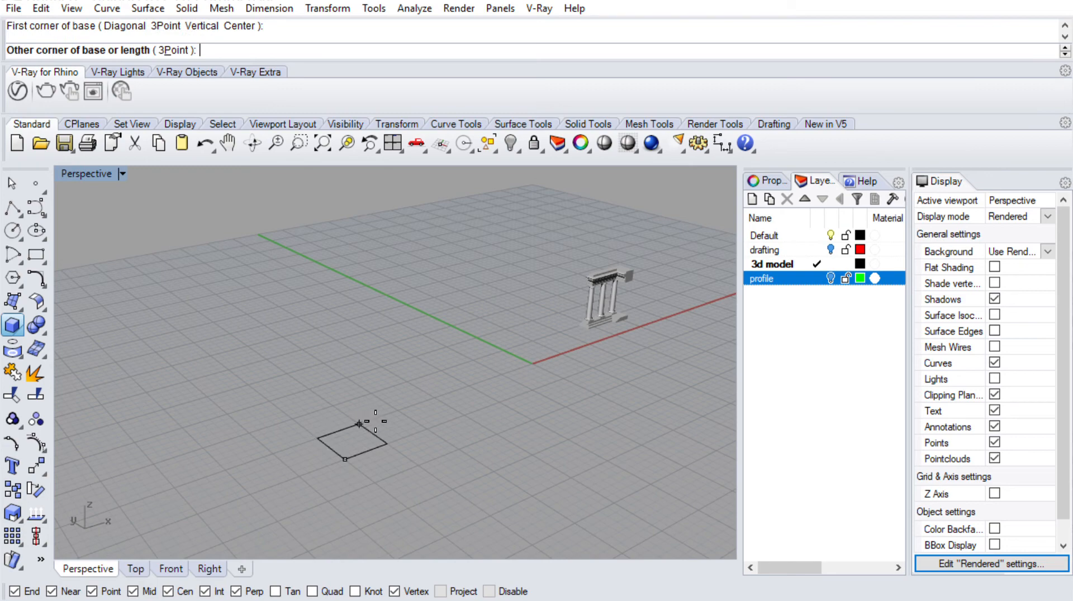
left_click(376, 422)
right_click(376, 427)
Draw a second box overlapping a corner of the first, using its width as the height, and select it
right_click_drag(377, 438, 340, 423)
scroll(340, 423, "up", 5)
right_click(352, 440)
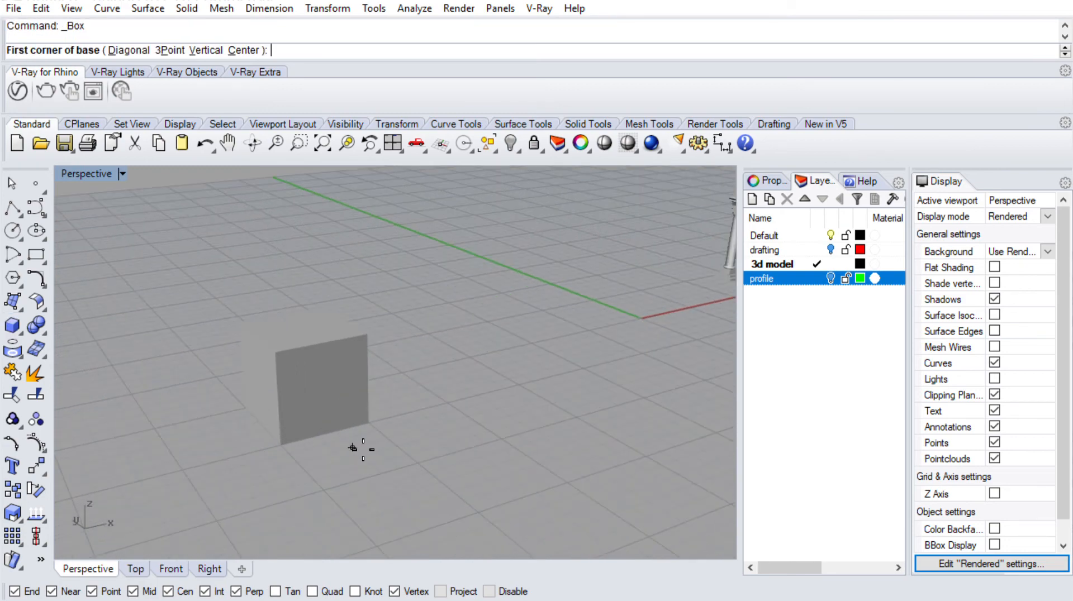
left_click(362, 456)
left_click(390, 392)
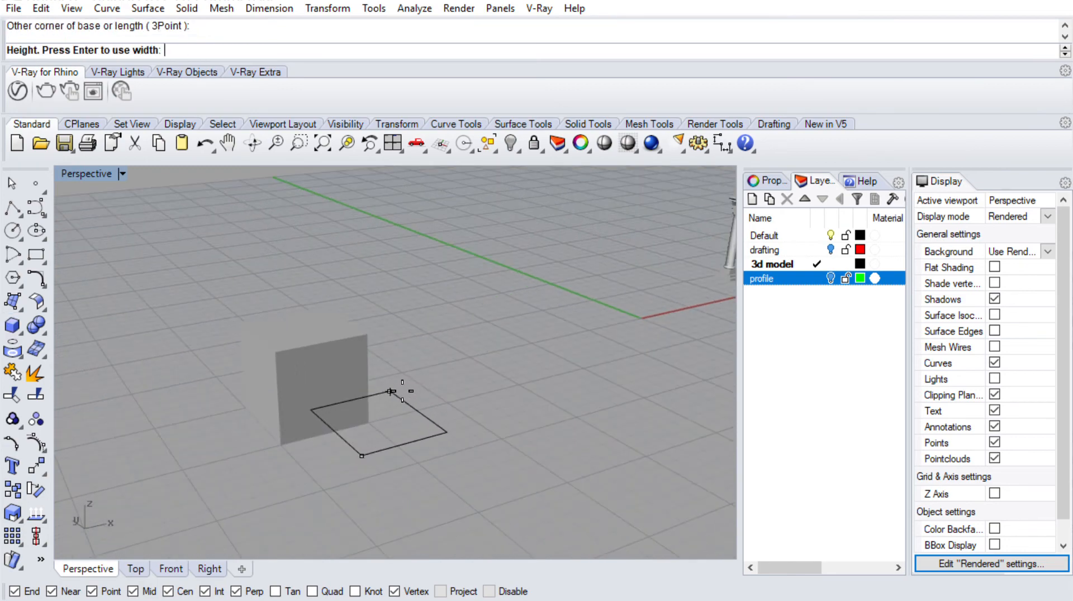
right_click(390, 384)
left_click(412, 383)
key("Return")
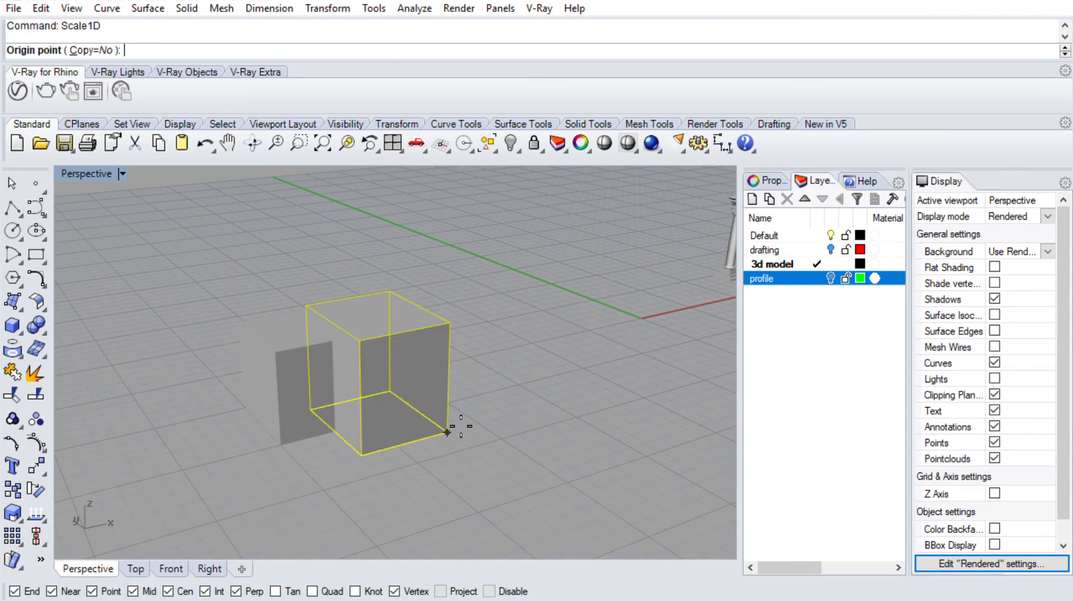
left_click(362, 456)
right_click_drag(445, 426, 505, 378)
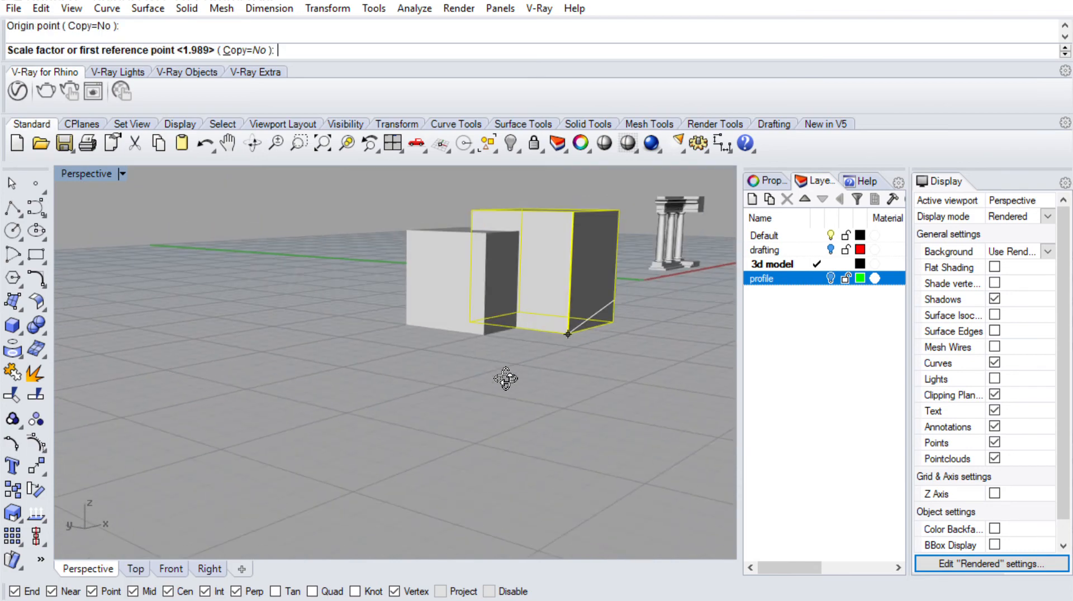
left_click(584, 210)
key("Escape")
Shorten the second box vertically to about half its height with Scale1D, using its bottom corner as the origin
right_click(611, 306)
left_click(620, 325)
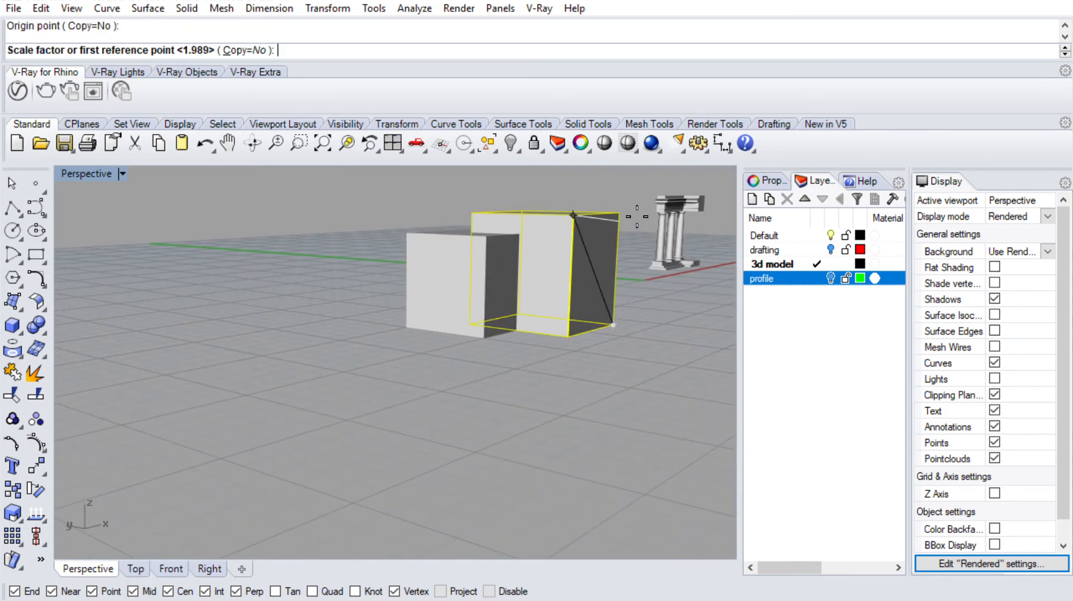
left_click(623, 213)
left_click(617, 269)
left_click(634, 254)
Select both overlapping boxes and copy the pair to free ground beside the original, towards the colonnade
right_click_drag(635, 254, 501, 344)
scroll(502, 344, "down", 4)
left_click_drag(484, 405, 355, 301)
type("C")
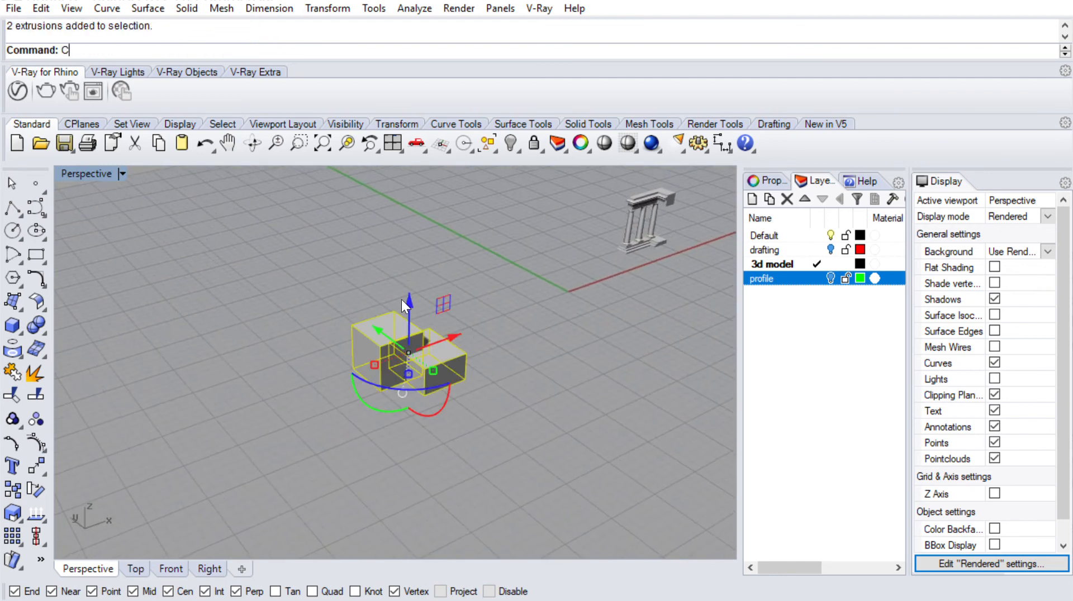
type("opy")
key("Return")
left_click(435, 391)
left_click(542, 357)
key("Escape")
Merge the two overlapping boxes of the original pair into one solid with BooleanUnion
scroll(501, 335, "up", 5)
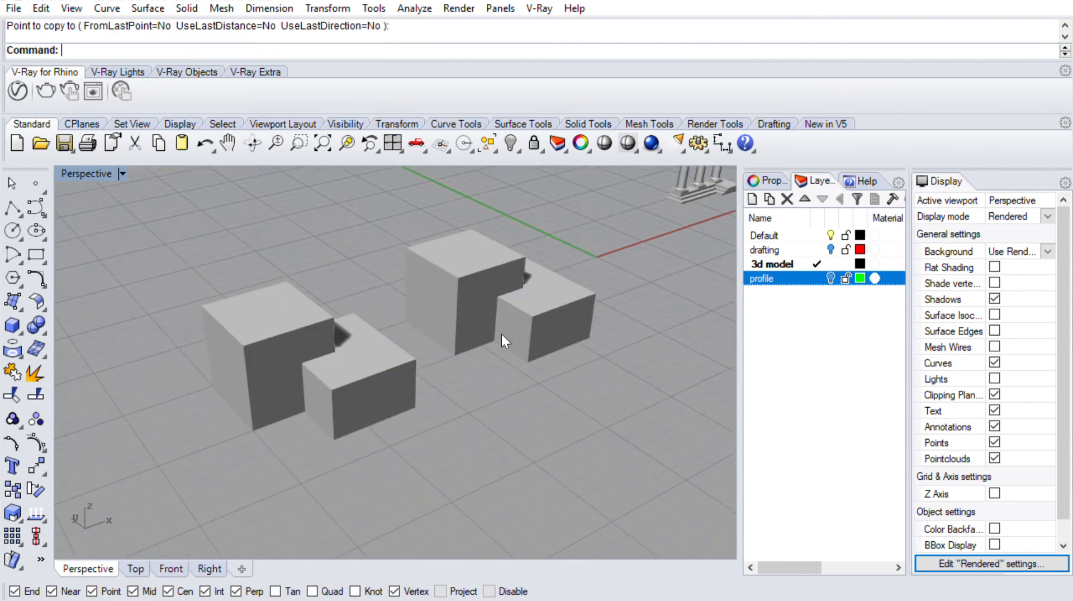
scroll(502, 335, "down", 3)
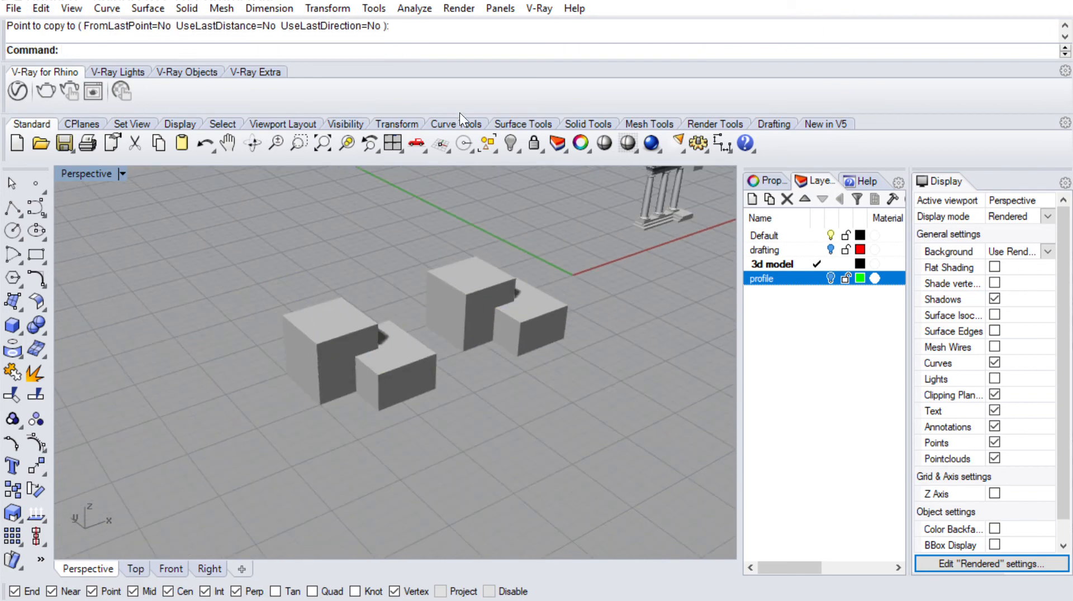
left_click(584, 124)
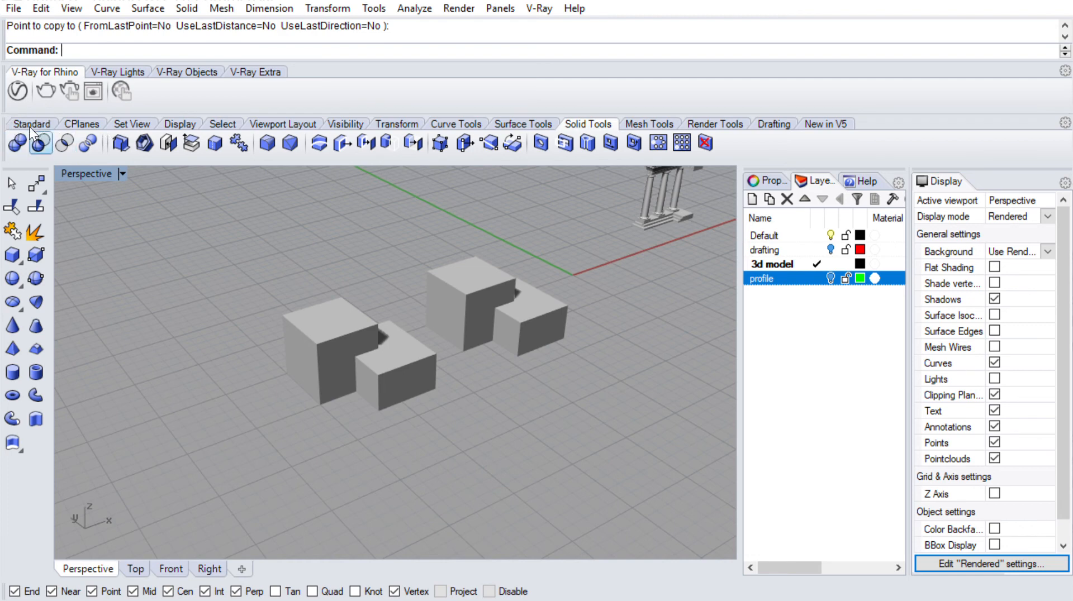
left_click(17, 141)
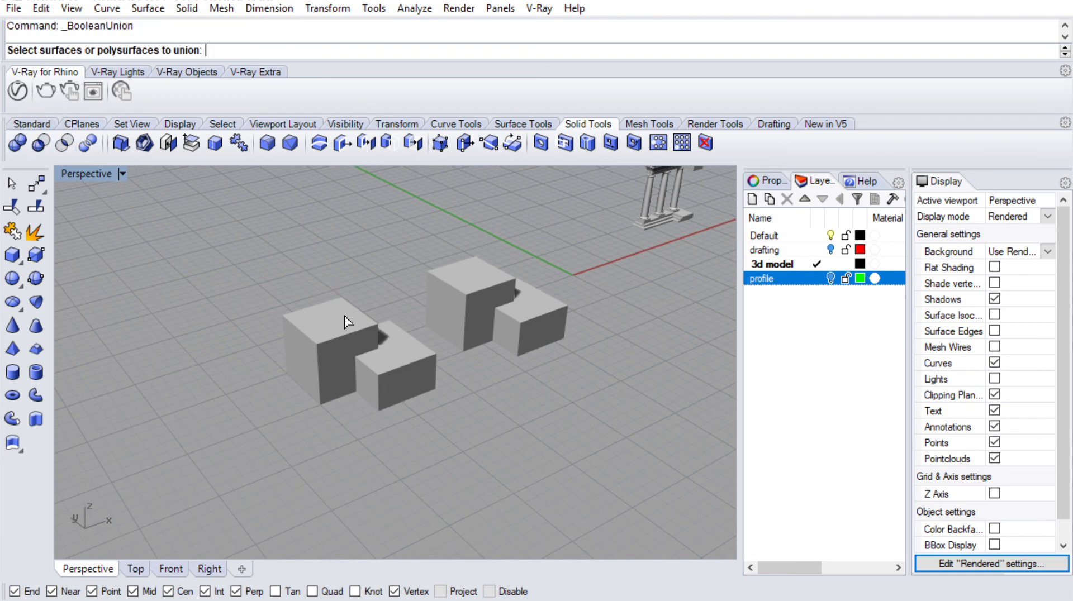
left_click(387, 347)
left_click(342, 359)
key("Return")
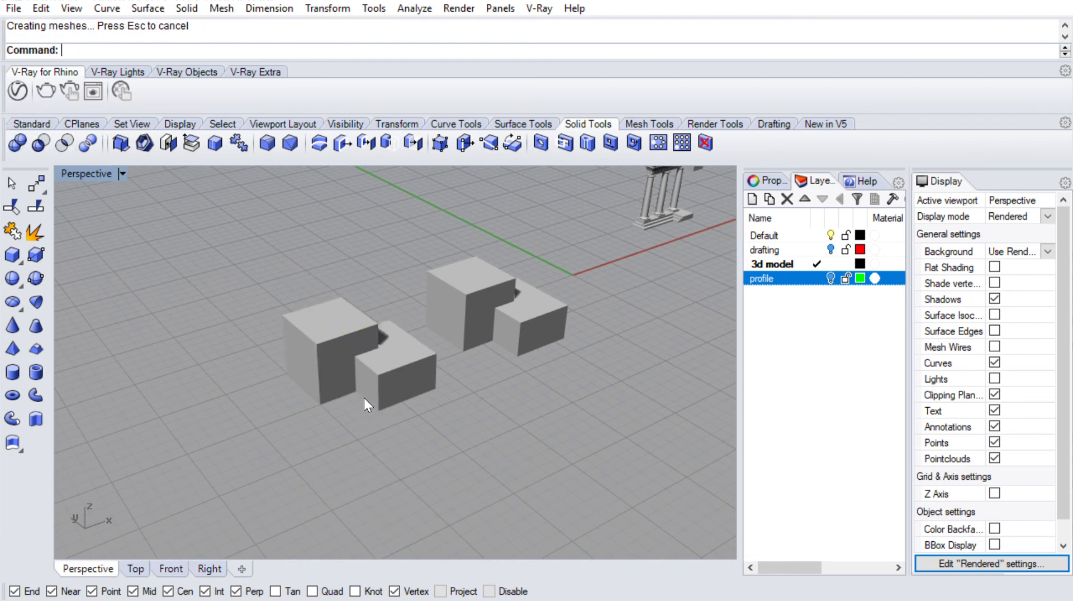
Examine the merged solid and the separate boxes of the copied pair by selecting each in turn
left_click(395, 368)
scroll(351, 340, "up", 5)
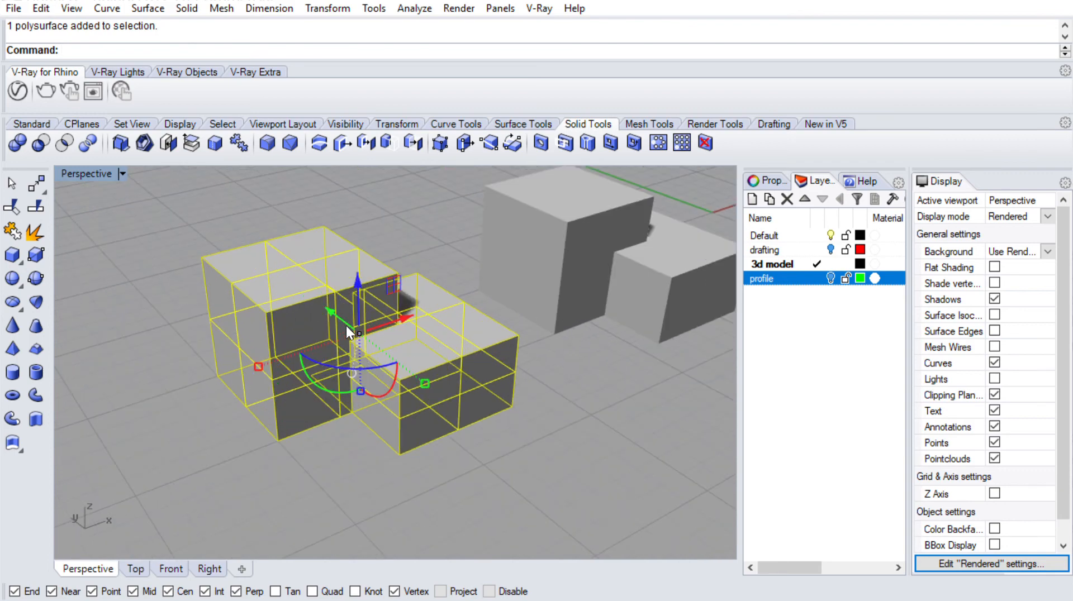
scroll(384, 320, "down", 5)
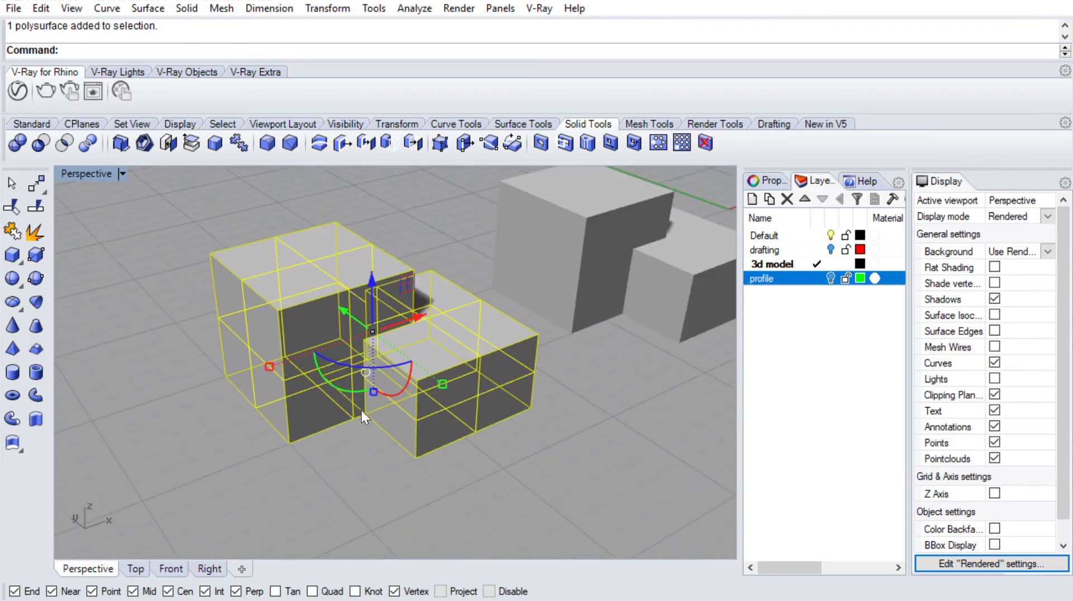
key("Escape")
scroll(353, 308, "down", 2)
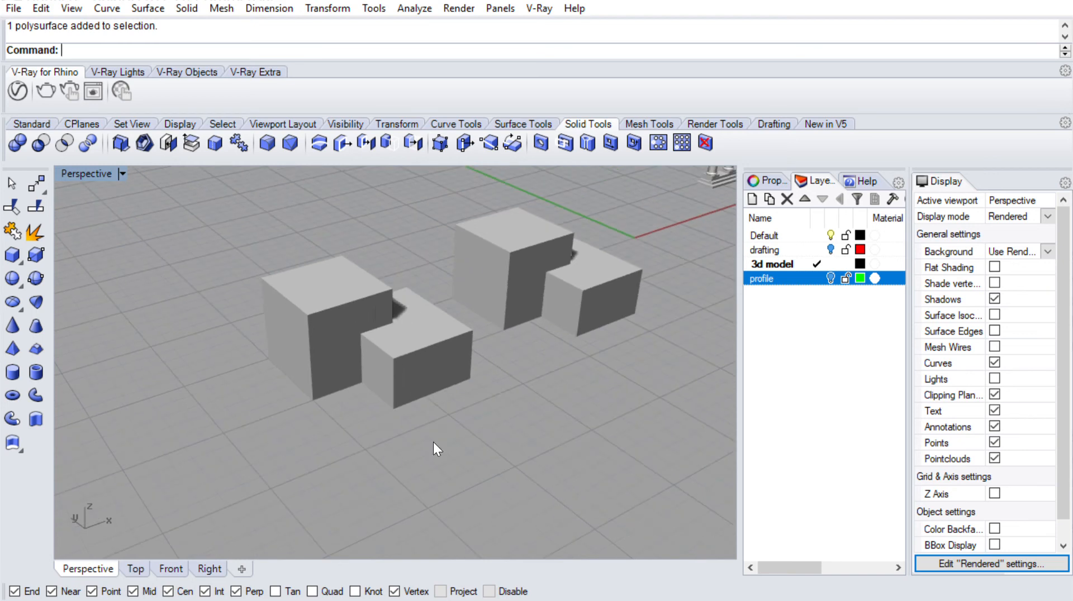
scroll(434, 442, "down", 1)
scroll(374, 320, "down", 1)
scroll(454, 234, "down", 2)
left_click(514, 268)
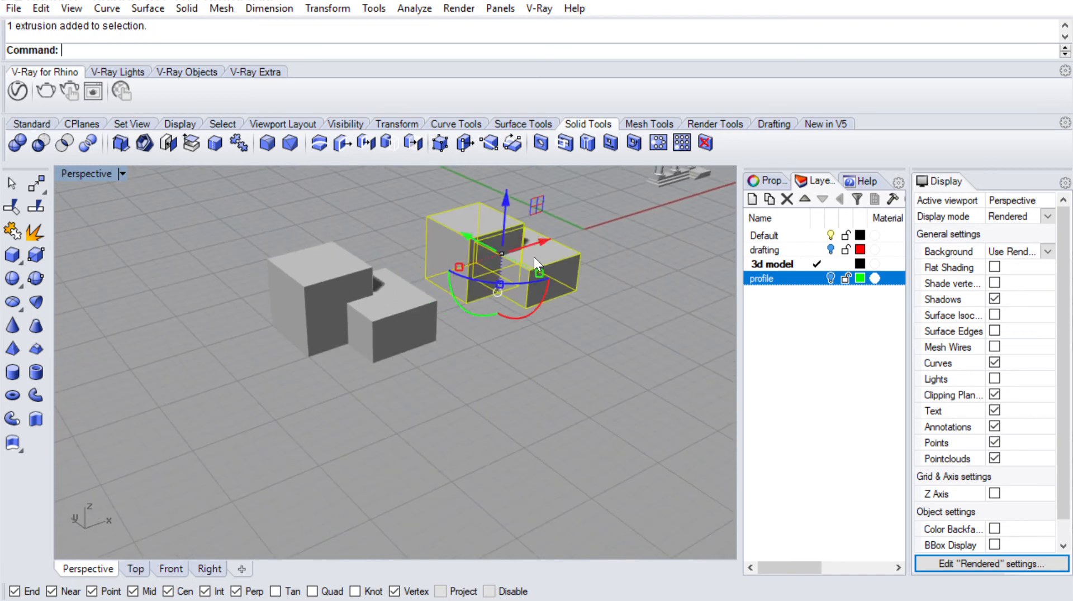
scroll(534, 257, "down", 2)
key("Escape")
Place the text label "union" on the ground in front of the merged boxes
type("Text")
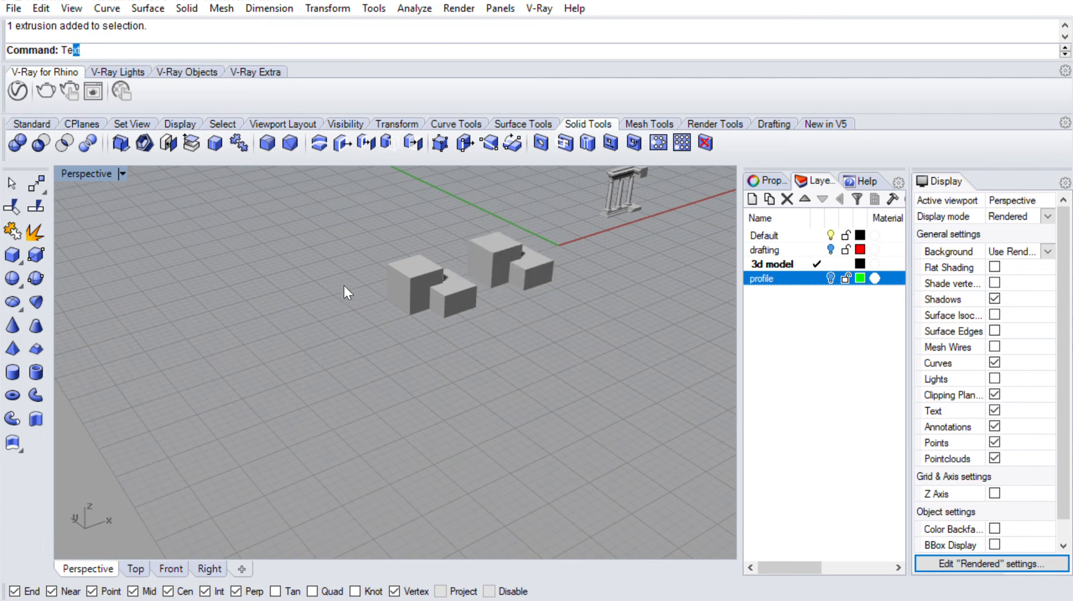
key("Return")
left_click(503, 384)
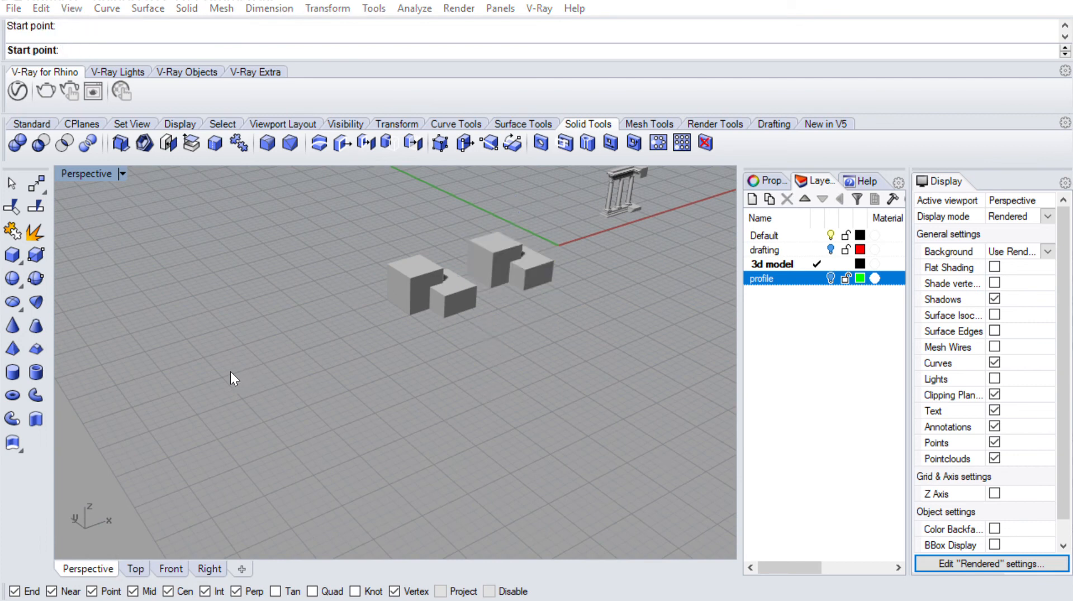
left_click(277, 327)
scroll(527, 317, "up", 6)
right_click_drag(528, 318, 430, 343, "shift")
scroll(430, 343, "down", 2)
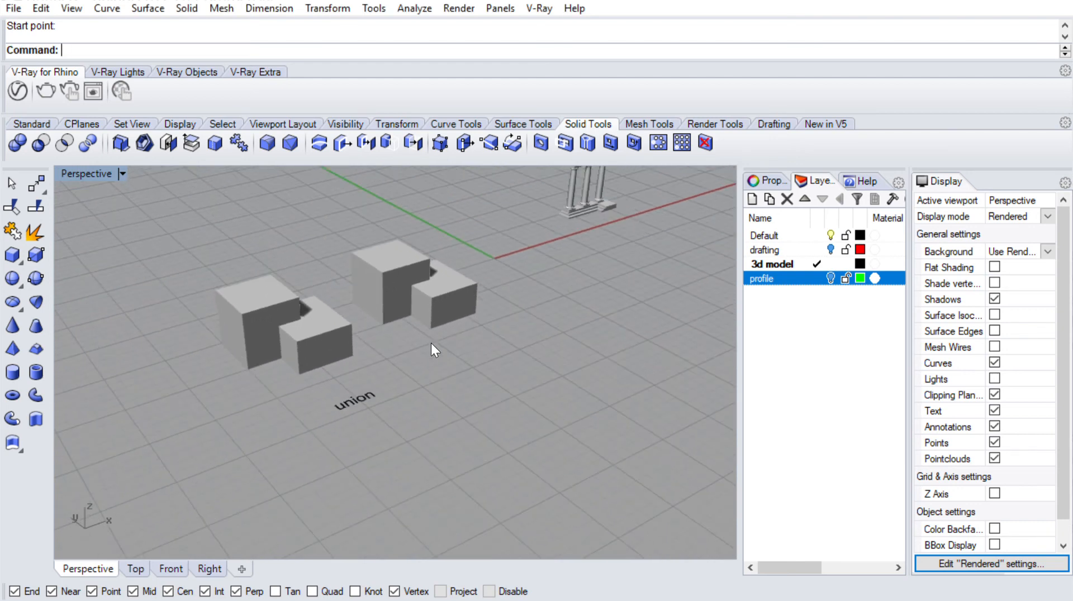
Copy the union label in front of the second box pair and change the copy's text to "difference"
left_click(361, 387)
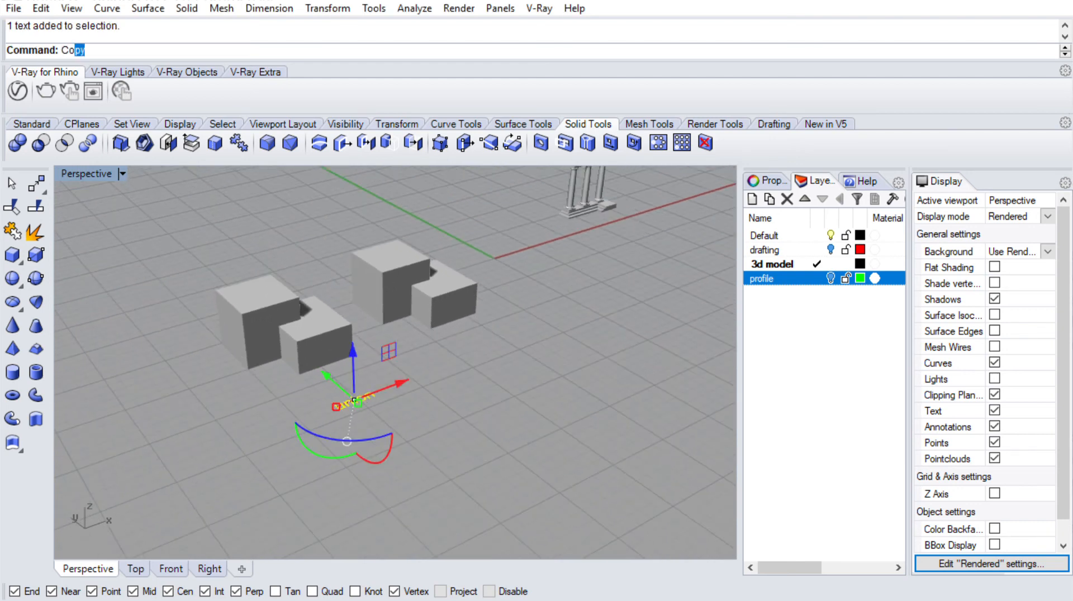
key("Return")
left_click(368, 388)
left_click(483, 345)
key("Return")
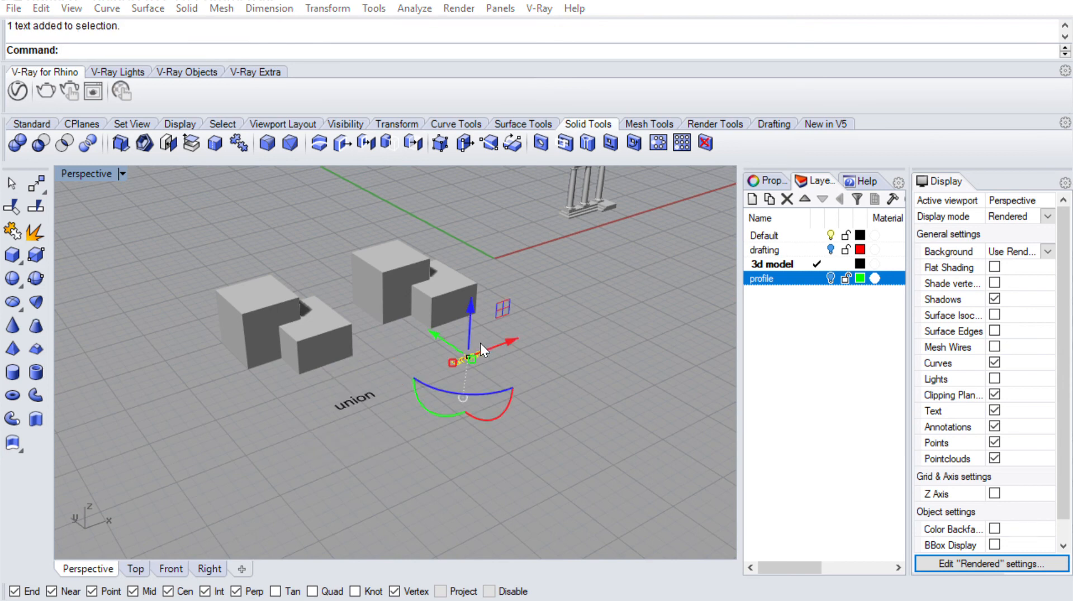
left_click(491, 421)
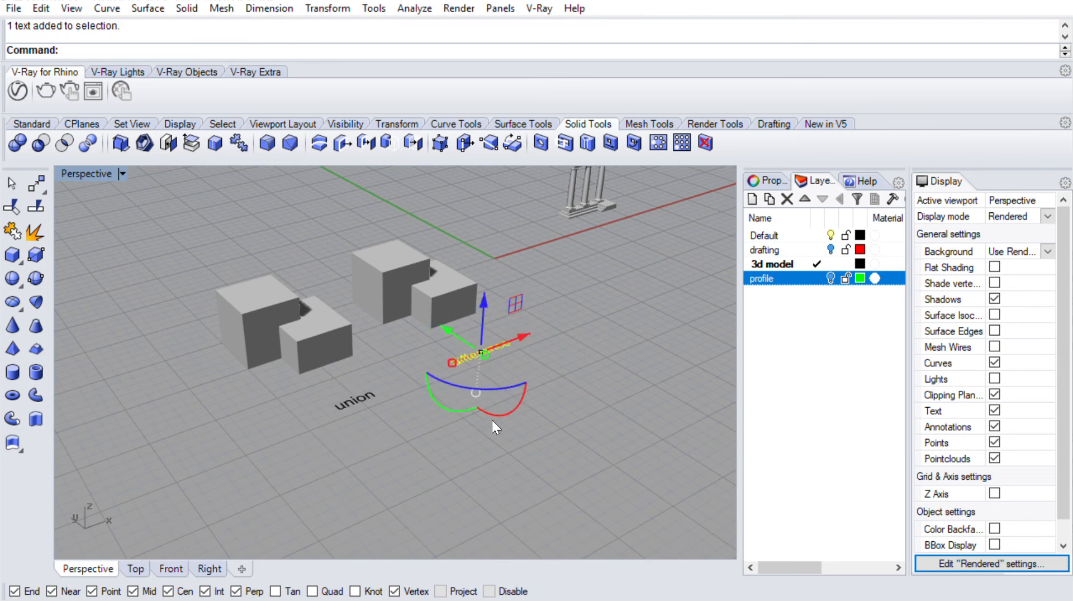
key("Escape")
Subtract the small box from the large one in the difference pair with BooleanDifference, keeping DeleteInput set to No
type("Bool")
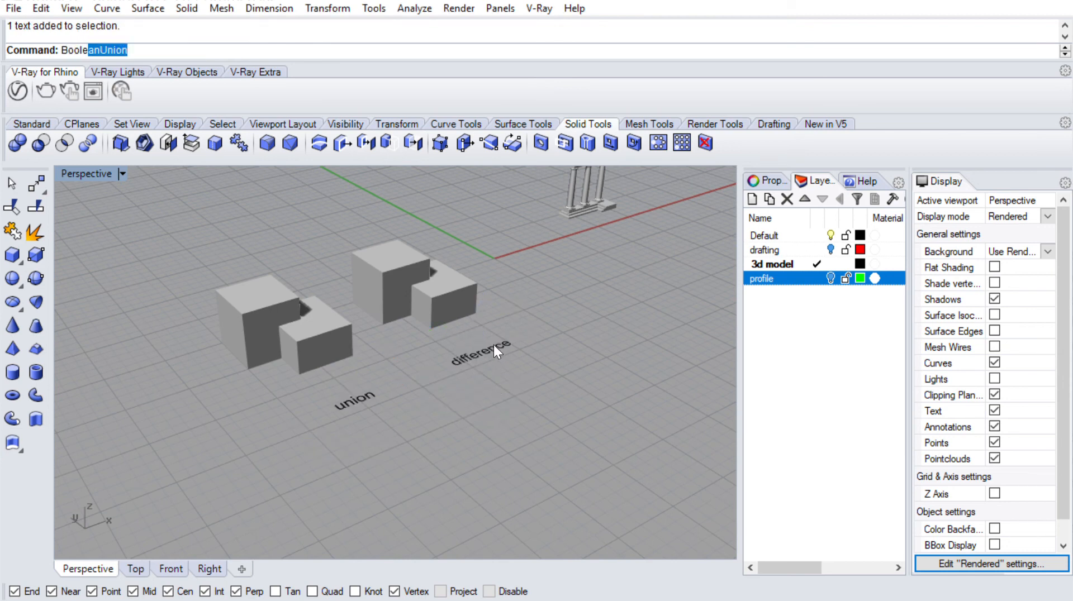
type("eanD")
key("Return")
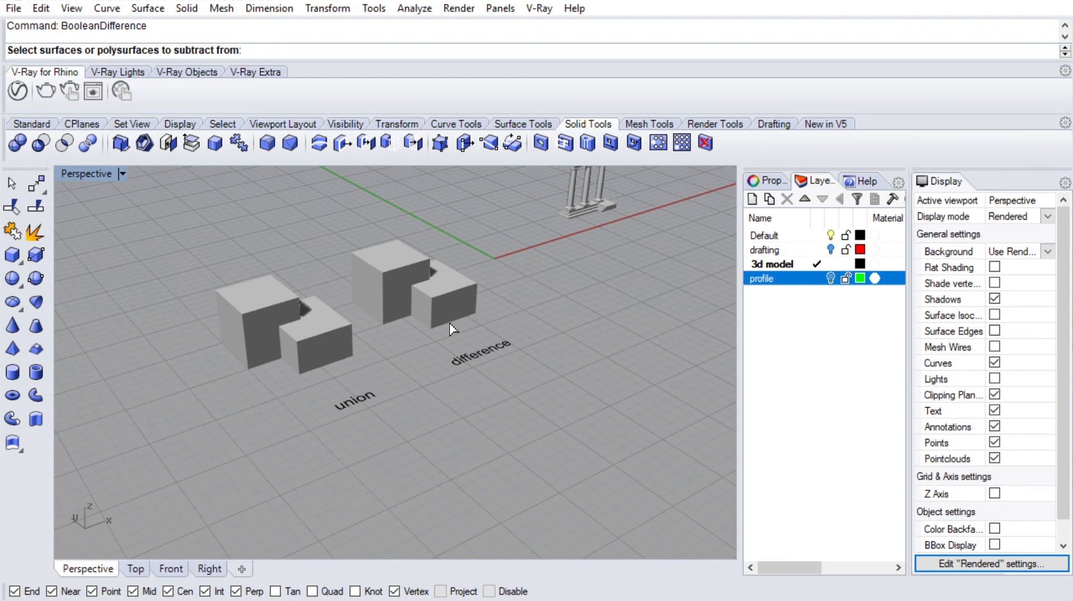
left_click(399, 285)
scroll(405, 267, "up", 1)
key("Return")
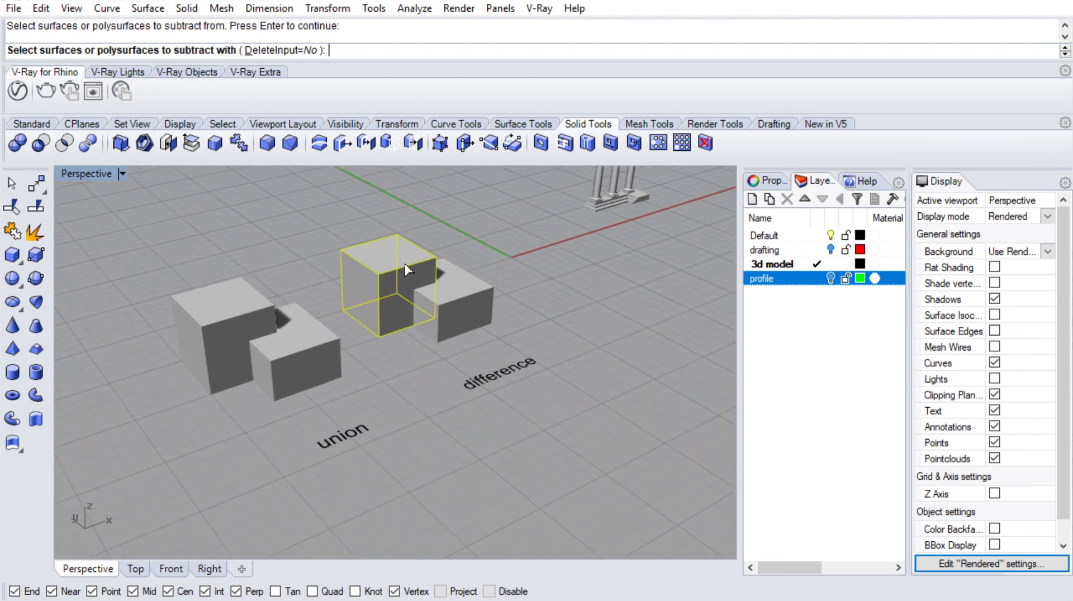
key("Return")
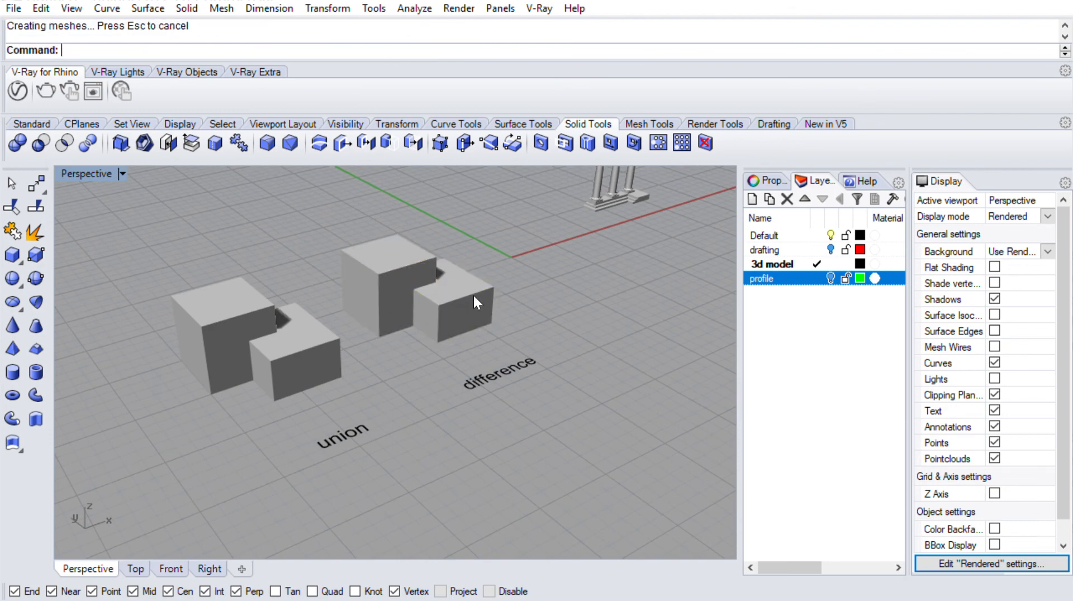
Delete the leftover small box of the difference pair to expose the notched large box
left_click(474, 299)
key("Delete")
right_click_drag(474, 299, 463, 385)
key("ctrl+z")
key("Escape")
left_click(390, 304)
left_click(430, 338)
key("Escape")
left_click(430, 337)
key("Delete")
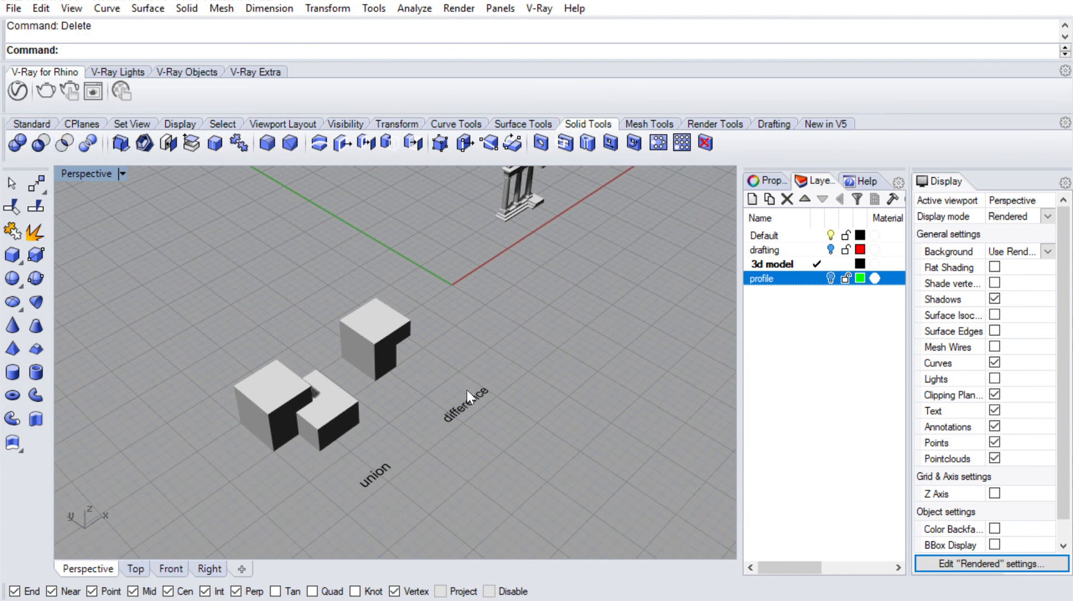
Undo the small box's deletion and the Boolean difference on the second pair
left_click(385, 329)
key("ctrl+z")
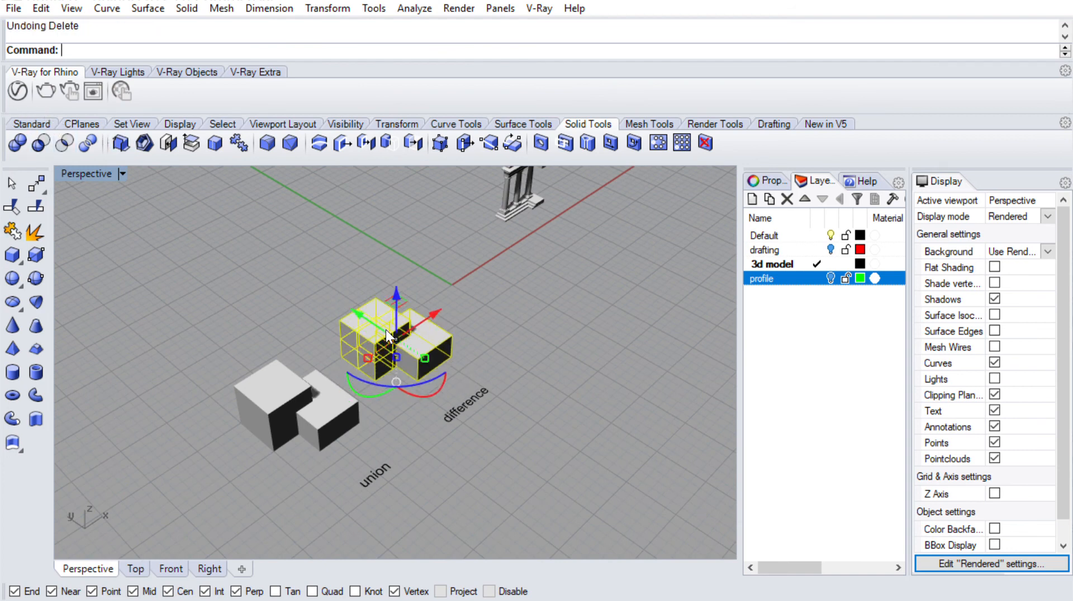
key("ctrl+z")
Copy the unmerged difference pair to both ends of the row, once towards the colonnade and once beyond the union pair
left_click_drag(465, 393, 358, 303)
type("Copy")
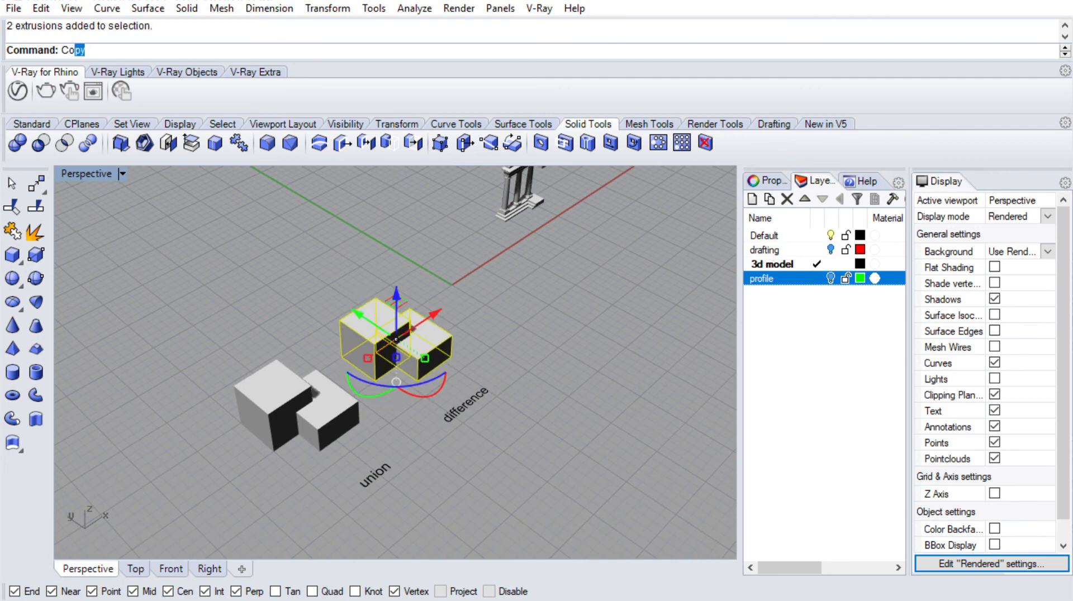
key("Return")
left_click(543, 343)
left_click(592, 297)
scroll(525, 303, "down", 5)
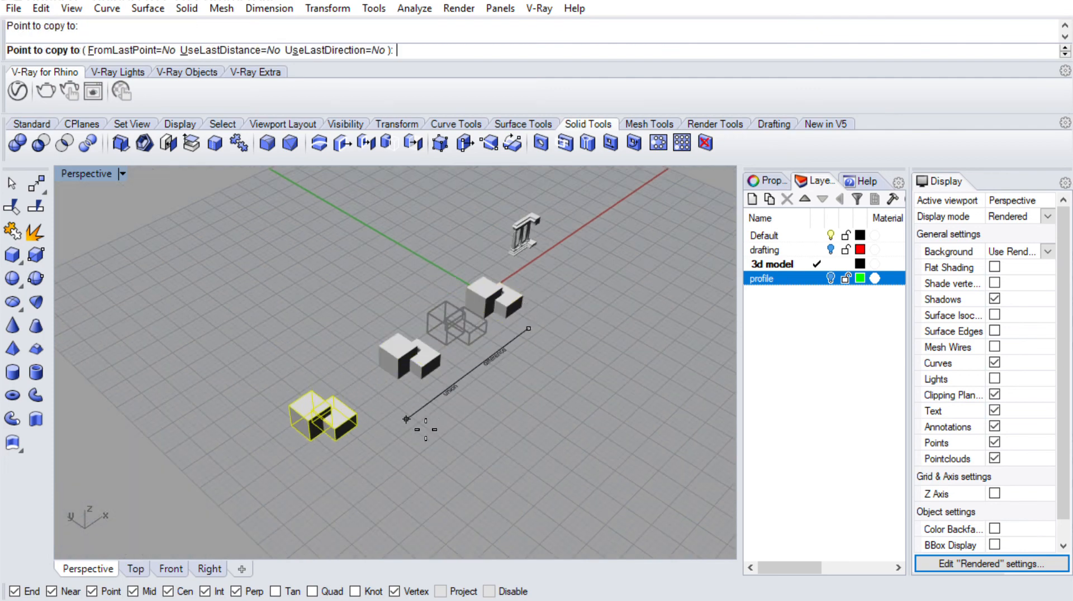
left_click(455, 410)
key("Return")
Copy the difference label in front of both new pairs, changing the copy nearest the colonnade to "intersection" and the other to "split"
scroll(508, 346, "up", 6)
left_click(512, 326)
left_click(474, 361)
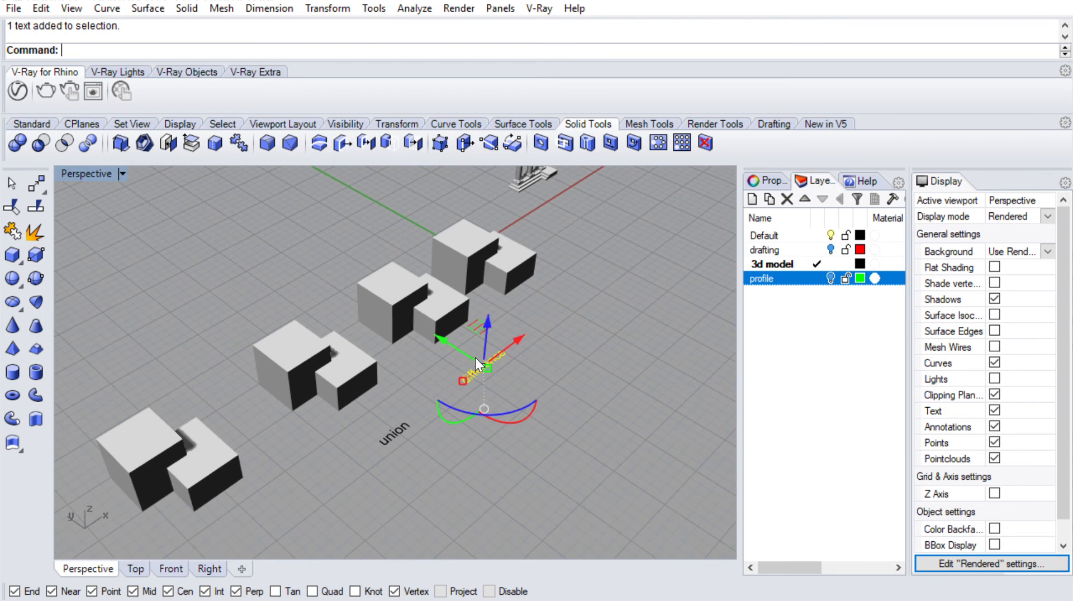
type("Co")
key("Return")
left_click(483, 365)
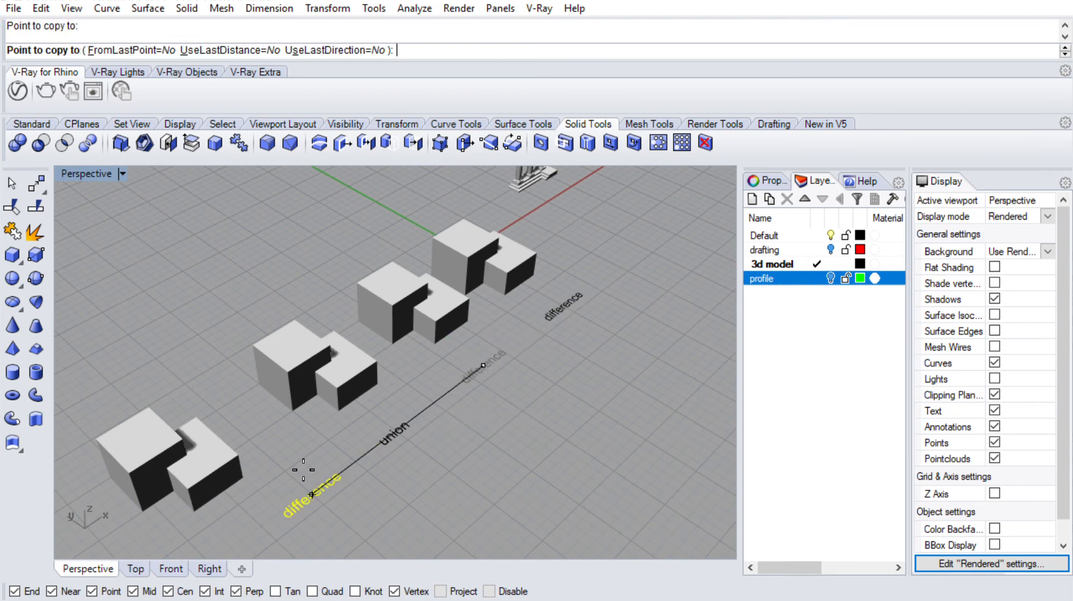
left_click(267, 526)
key("Return")
left_click(575, 284)
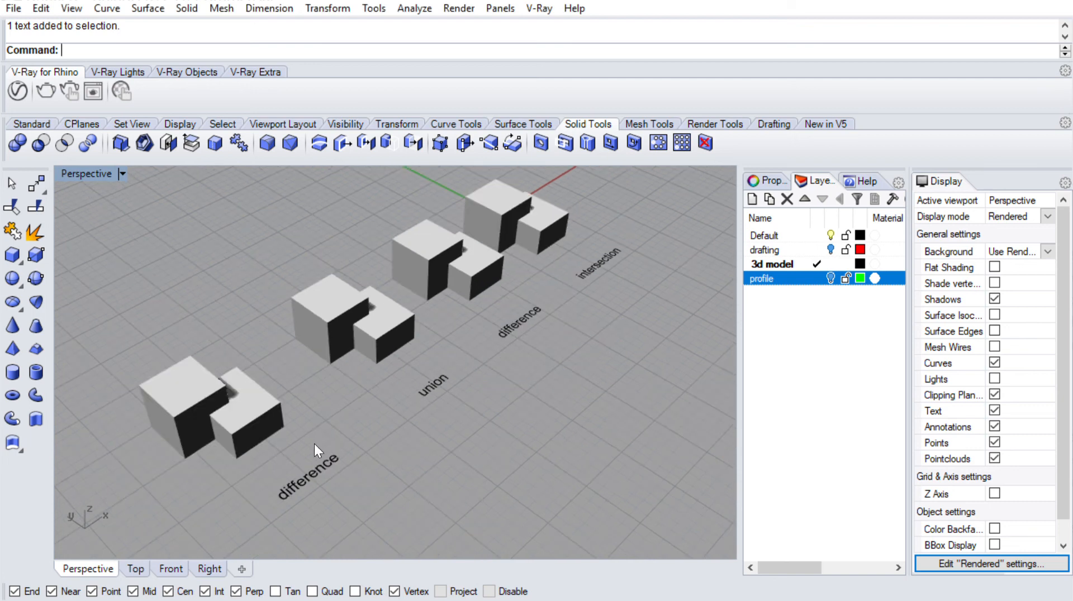
left_click(314, 444)
Subtract the small box from the large box of the difference pair with BooleanDifference, setting DeleteInput to Yes
left_click(144, 146)
left_click(436, 242)
scroll(436, 241, "up", 3)
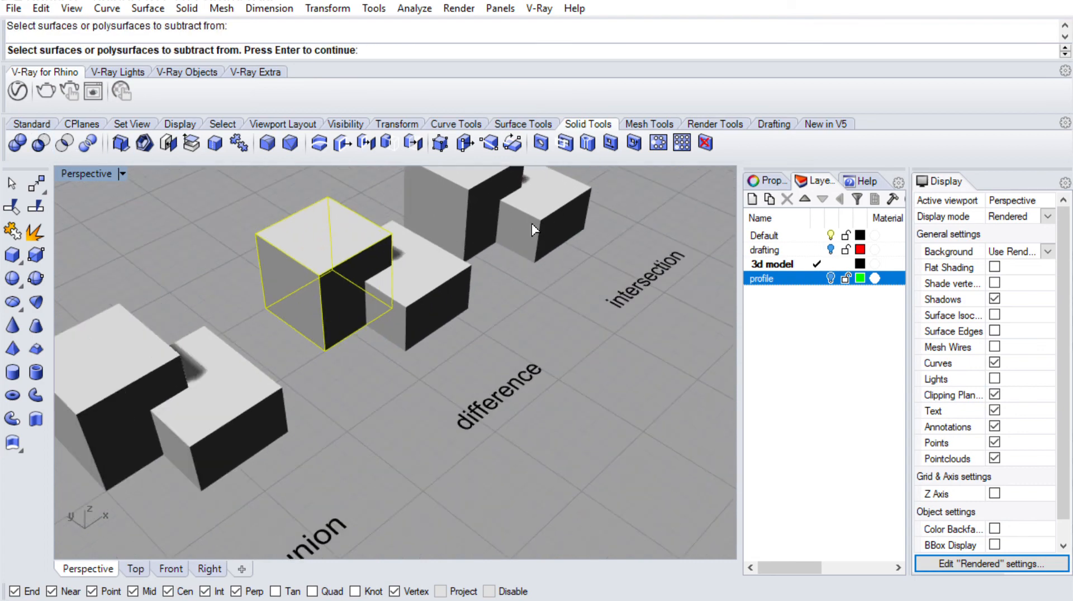
key("Return")
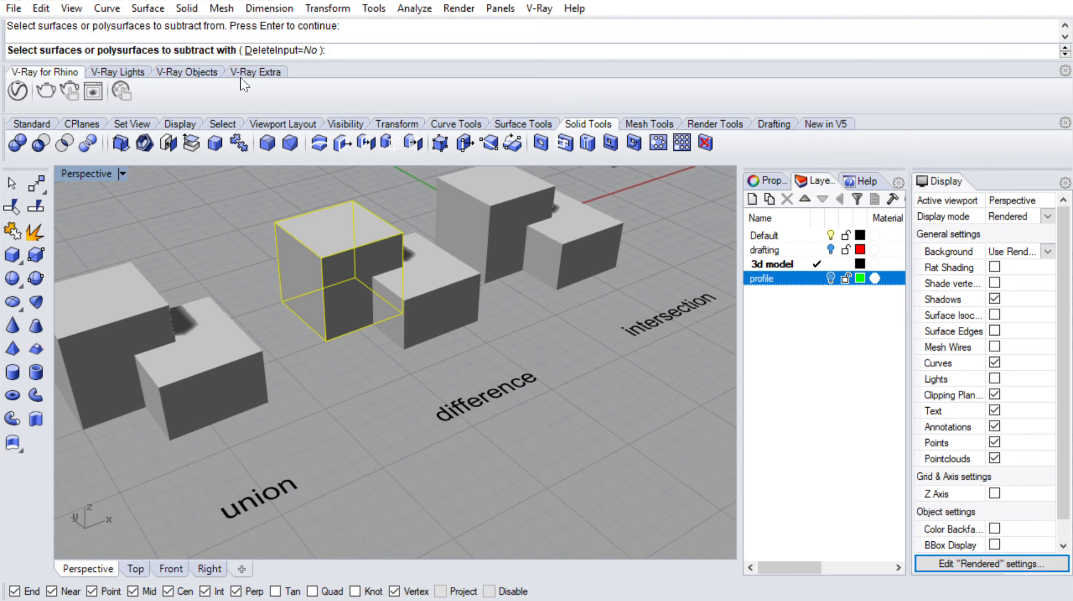
left_click(316, 51)
left_click(443, 268)
key("Return")
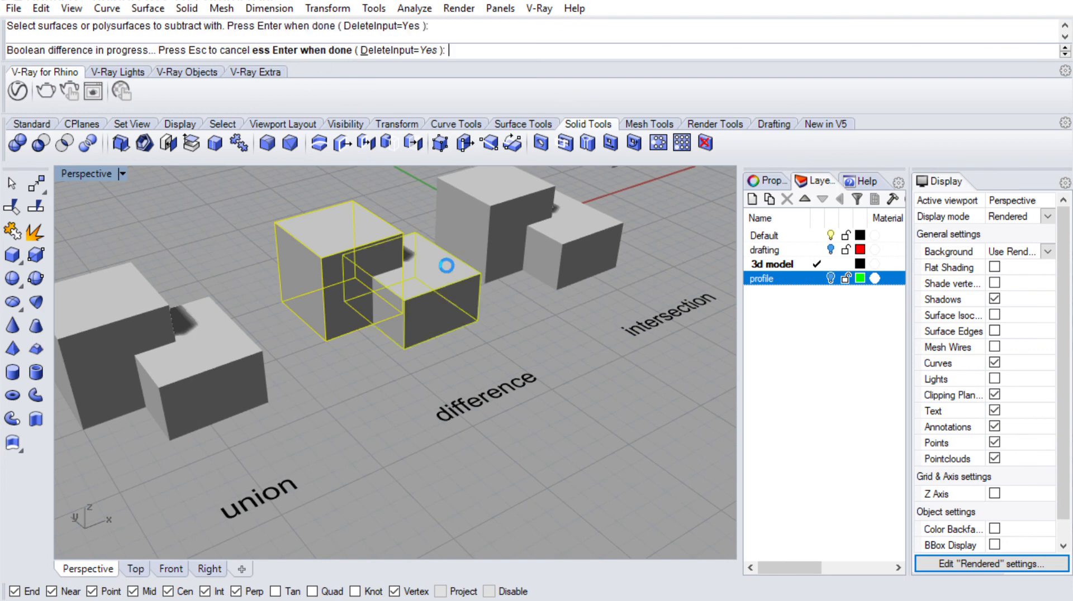
scroll(436, 257, "down", 5)
scroll(417, 252, "up", 4)
right_click_drag(417, 253, 360, 295)
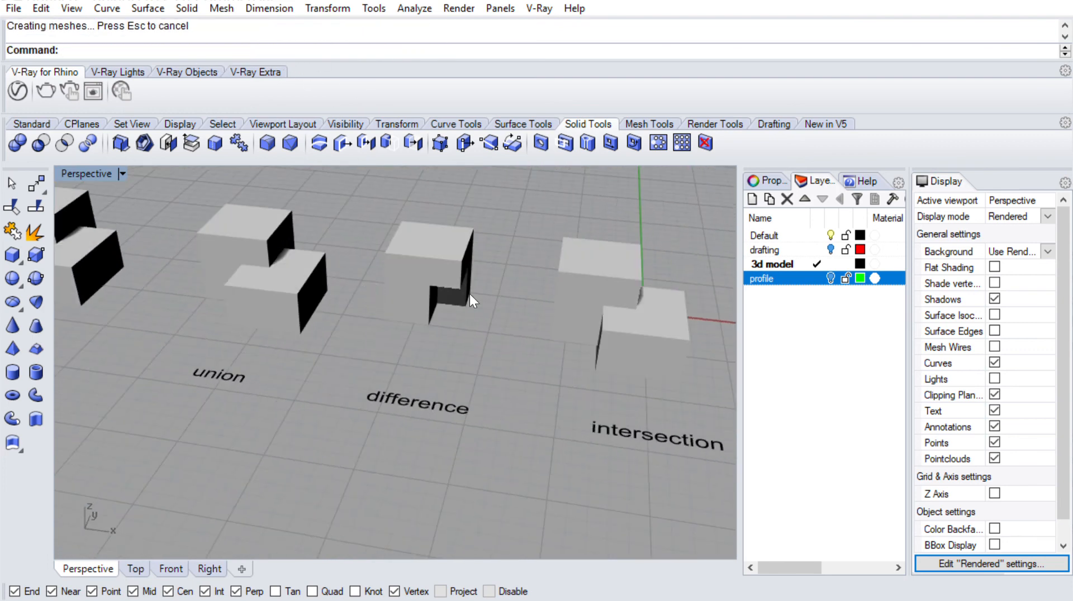
Reduce the intersection pair to its shared volume with BooleanIntersection, using the large box as first set and the small box as second
right_click_drag(469, 294, 307, 294)
left_click(67, 140)
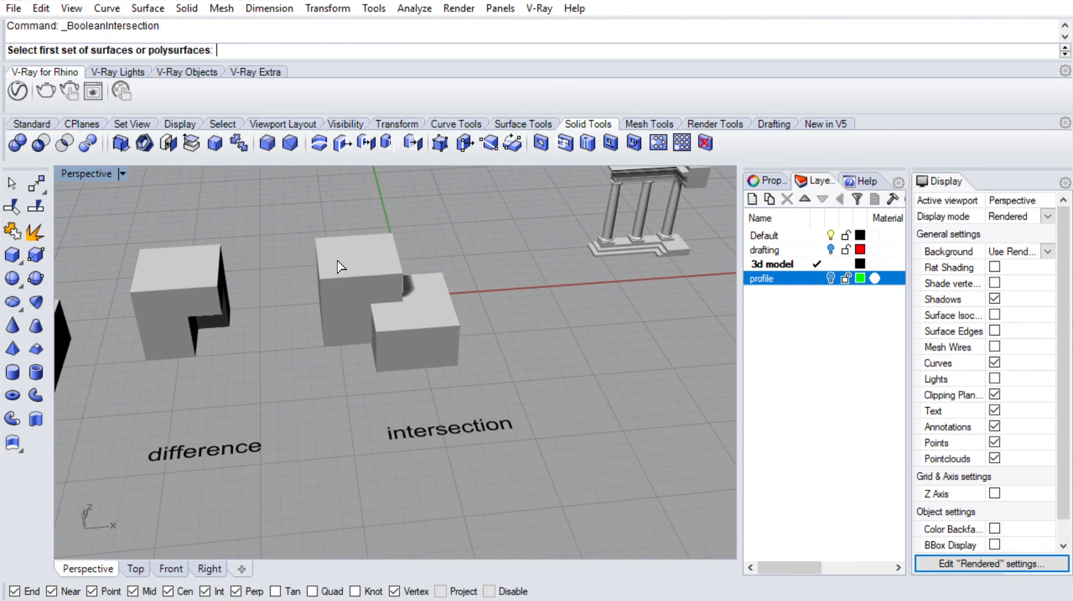
right_click_drag(337, 260, 361, 263)
left_click(361, 264)
key("Return")
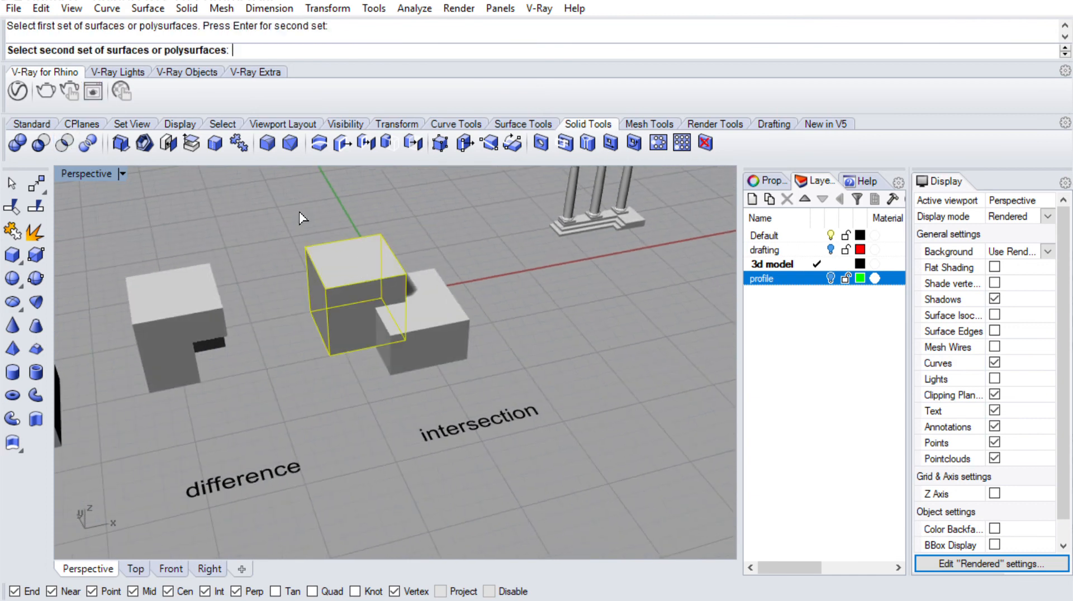
left_click(443, 314)
key("Return")
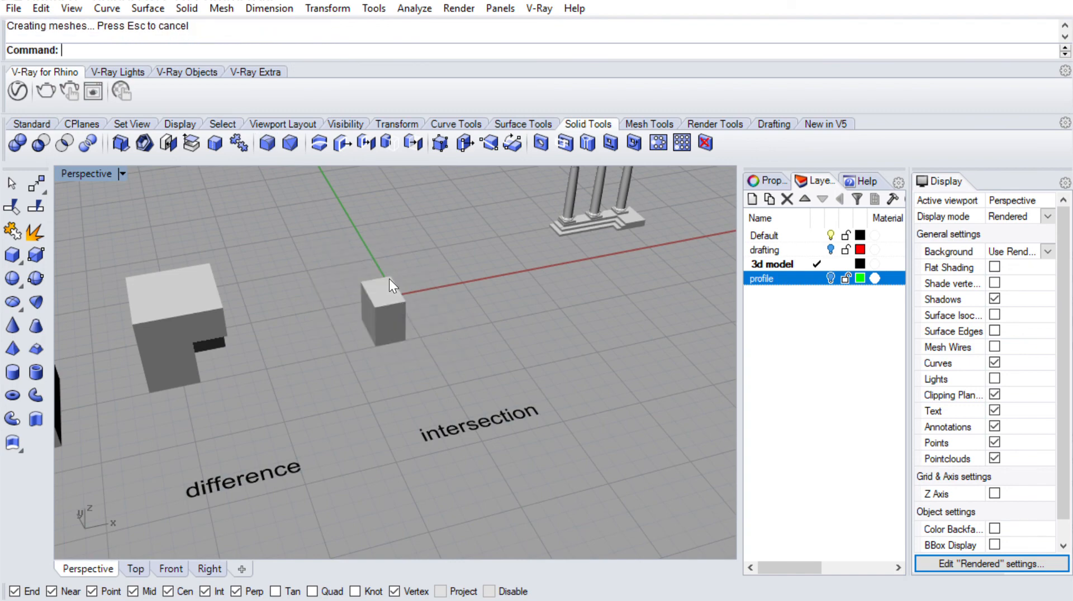
Split the large box of the split pair with BooleanSplit, using the small box as the cutter and DeleteInput set to Yes
scroll(482, 289, "down", 13)
right_click_drag(483, 289, 424, 297)
scroll(391, 313, "up", 11)
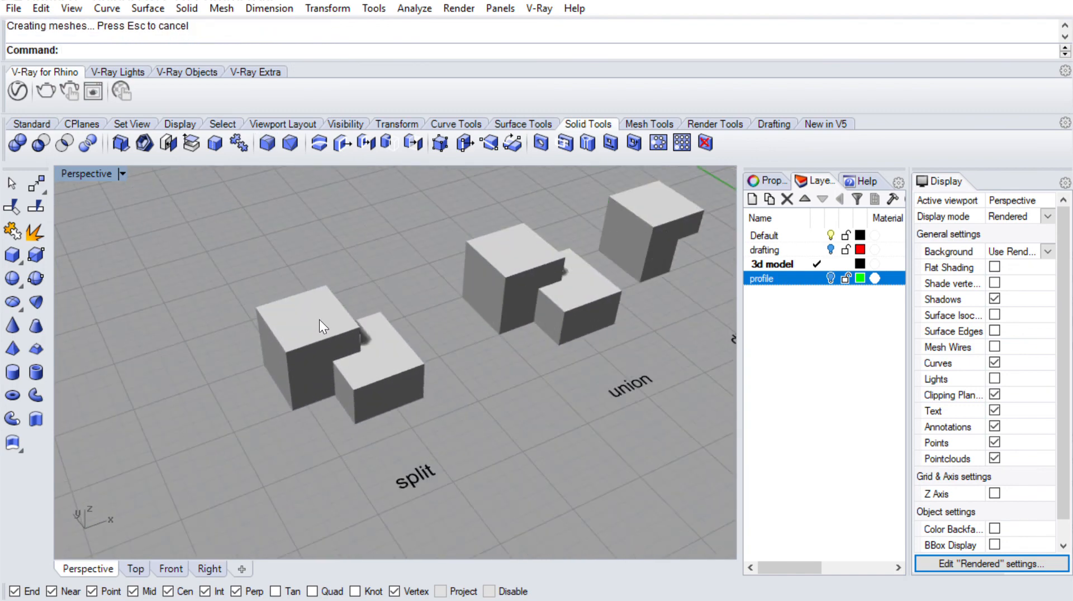
right_click_drag(320, 320, 340, 322)
left_click(88, 143)
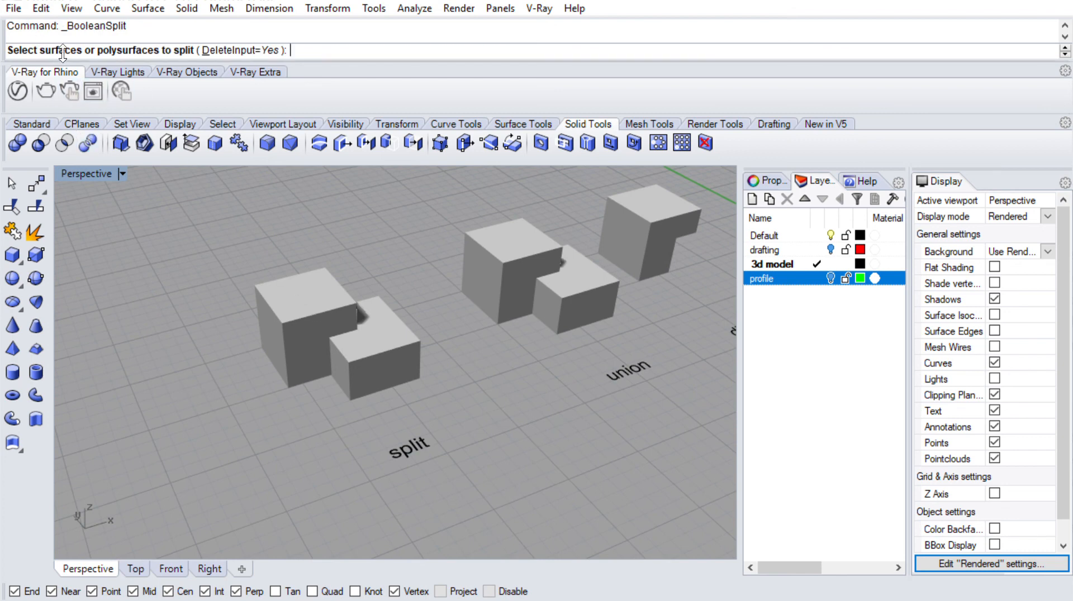
left_click(295, 311)
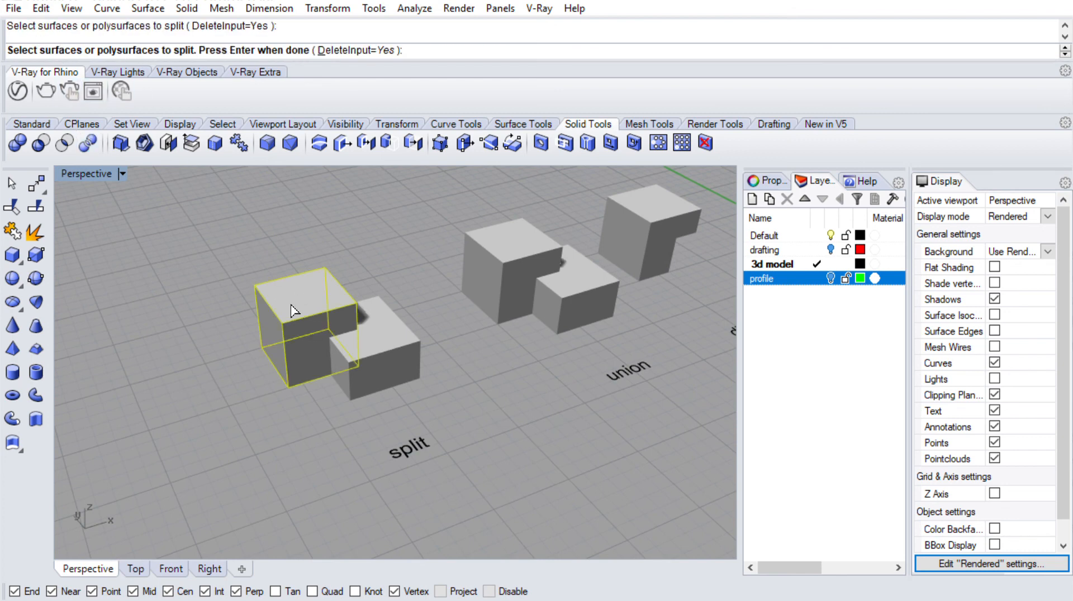
key("Return")
left_click(372, 316)
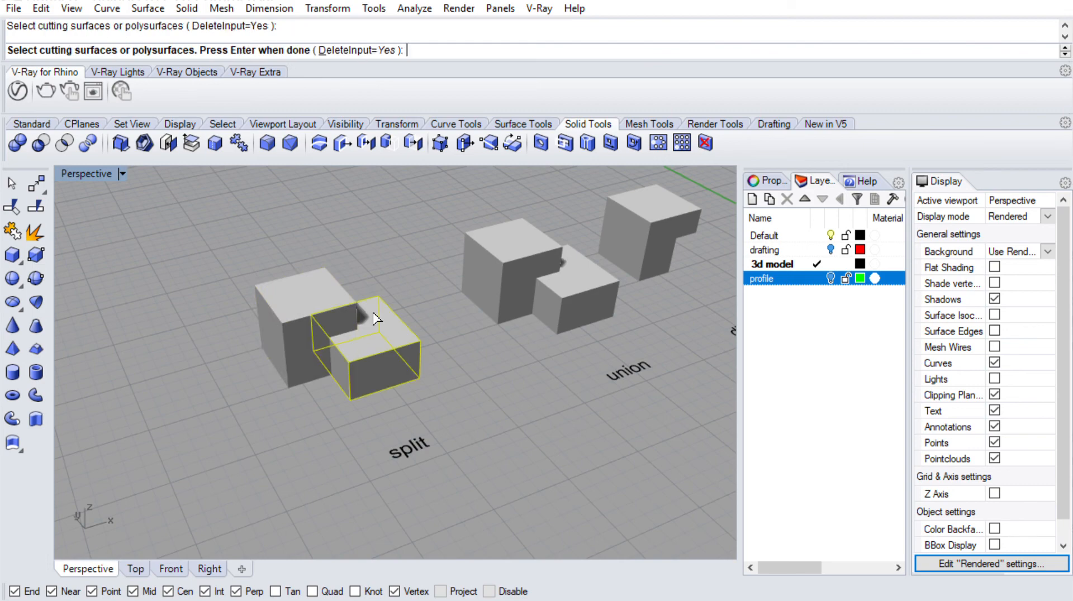
key("Return")
Delete the small box of the split pair and select the separated corner piece of the large box
scroll(327, 308, "down", 2)
left_click(352, 320)
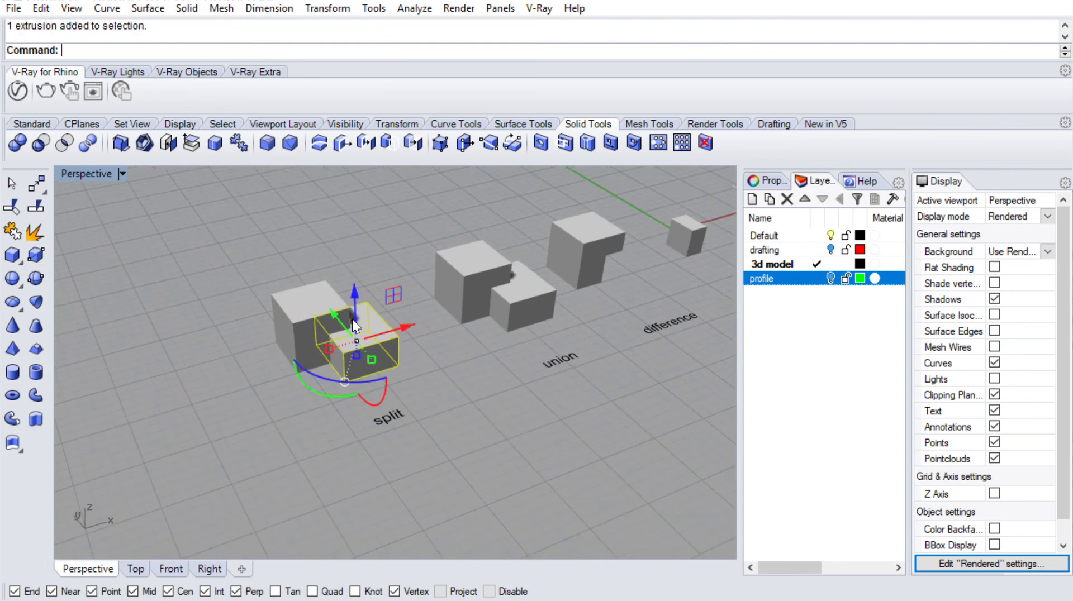
key("Delete")
scroll(358, 324, "up", 2)
left_click(335, 329)
scroll(338, 327, "down", 3)
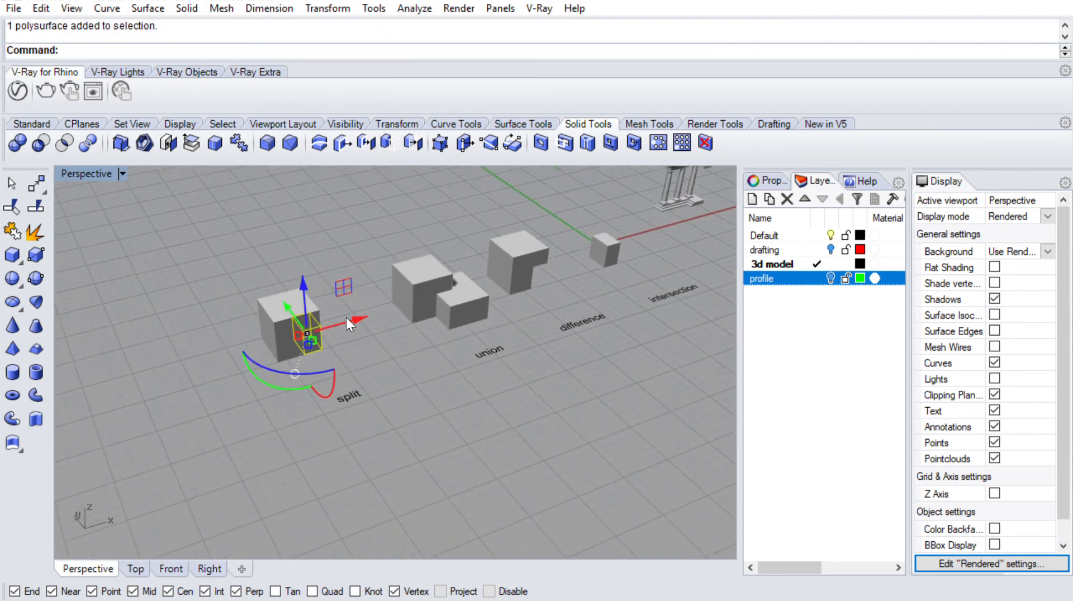
scroll(304, 311, "up", 2)
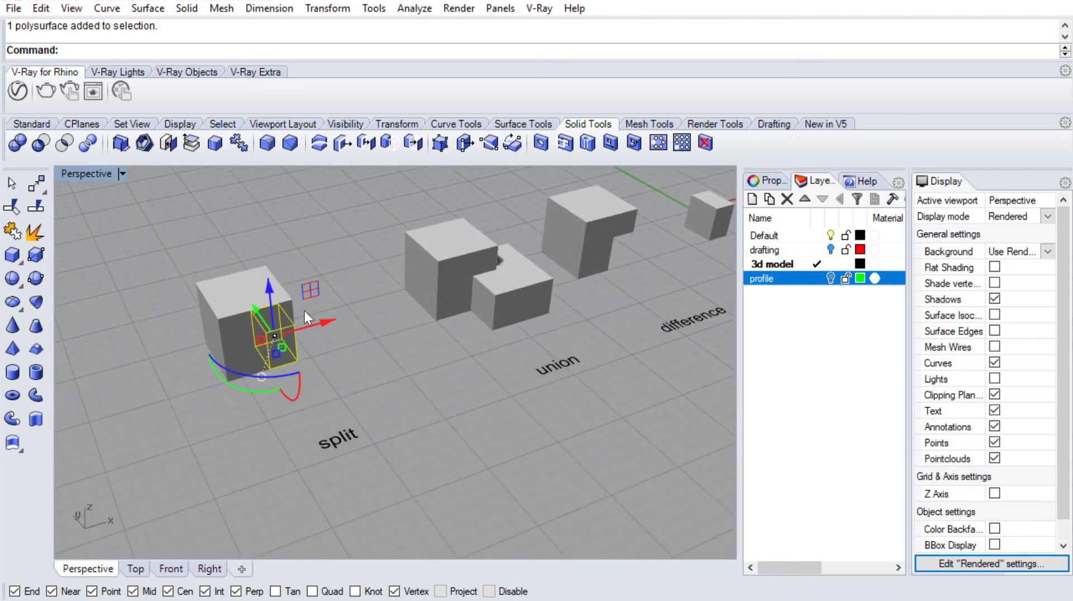
Examine the separated corner piece of the split sample and compare the four labelled Boolean results from several angles
scroll(285, 321, "down", 4)
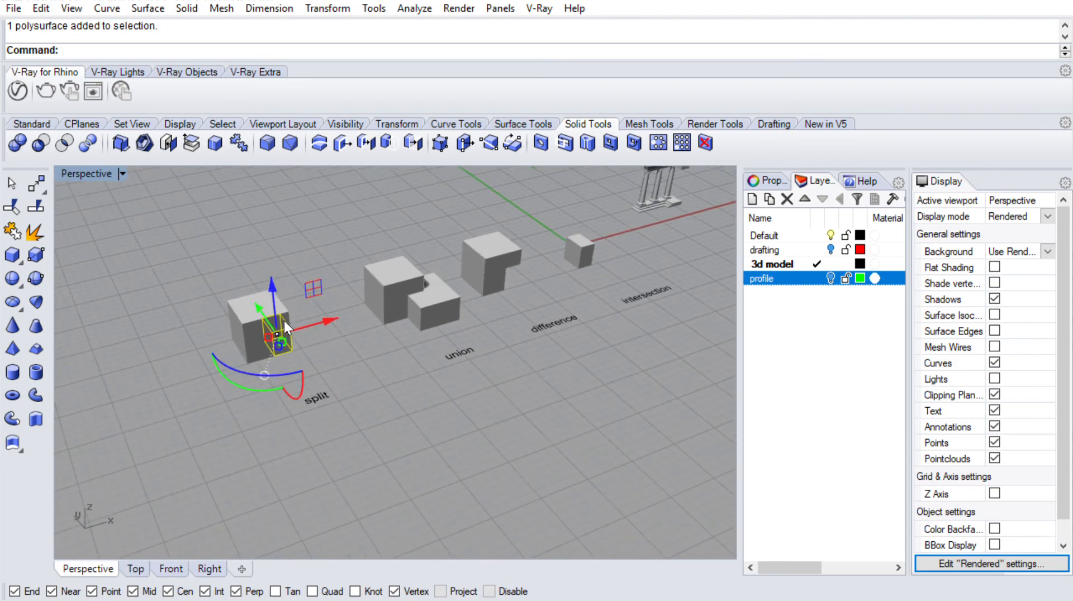
scroll(285, 319, "up", 4)
left_click(237, 296)
left_click(285, 334)
scroll(286, 335, "down", 4)
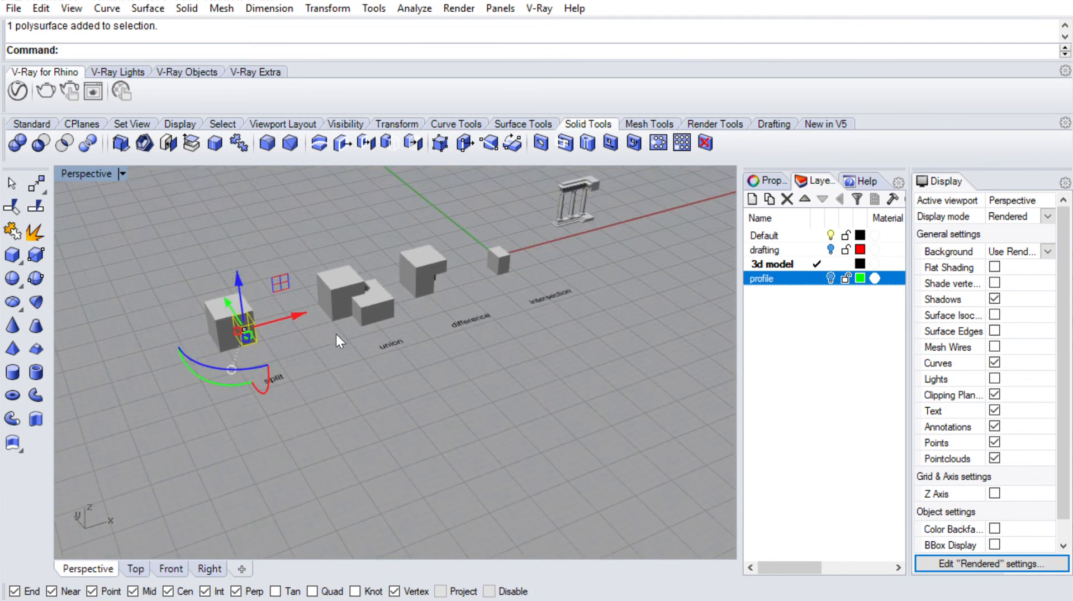
left_click(337, 335)
right_click_drag(419, 320, 310, 377)
scroll(406, 355, "down", 6)
right_click_drag(405, 355, 405, 361, "shift")
right_click_drag(404, 362, 497, 369)
scroll(450, 335, "up", 8)
right_click_drag(498, 369, 488, 394)
scroll(492, 346, "down", 4)
scroll(492, 345, "up", 2)
scroll(487, 394, "up", 2)
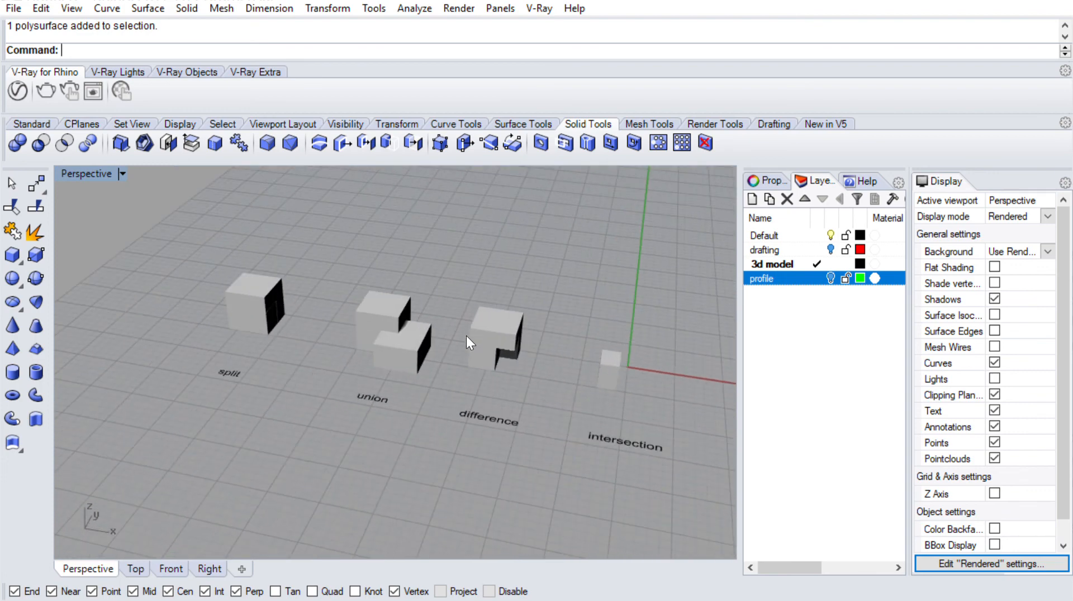
scroll(466, 336, "down", 6)
right_click_drag(467, 338, 494, 360)
right_click_drag(395, 300, 445, 336, "shift")
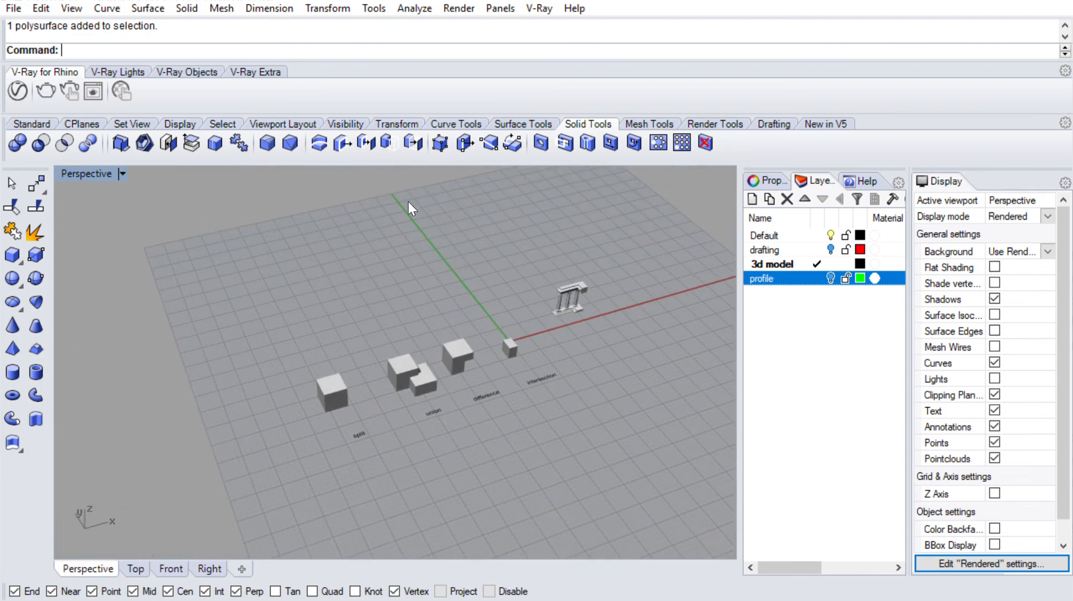
Create a tall, thin box as a free-standing wall on the open ground behind the Boolean samples
scroll(336, 201, "up", 2)
right_click_drag(354, 242, 180, 256)
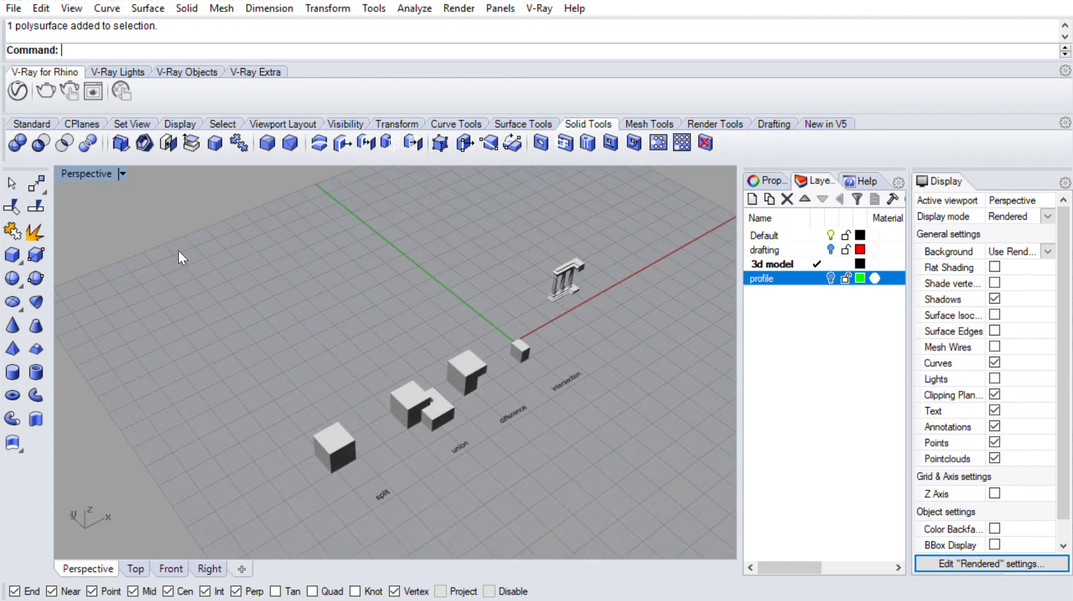
left_click(12, 254)
left_click(310, 333)
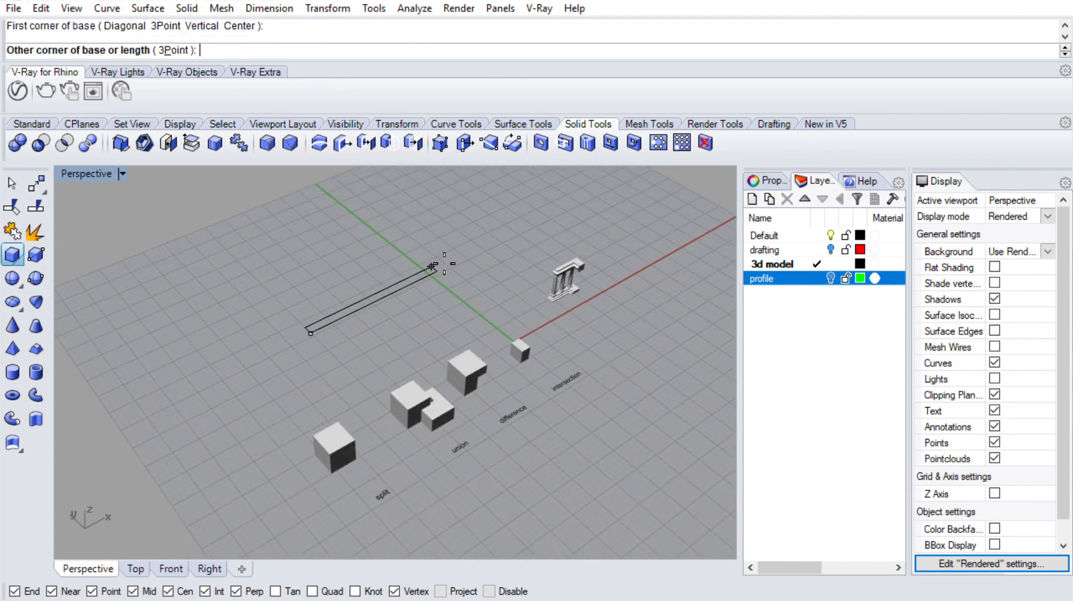
left_click(429, 264)
right_click_drag(441, 262, 443, 356)
left_click(496, 328)
right_click_drag(488, 328, 464, 511)
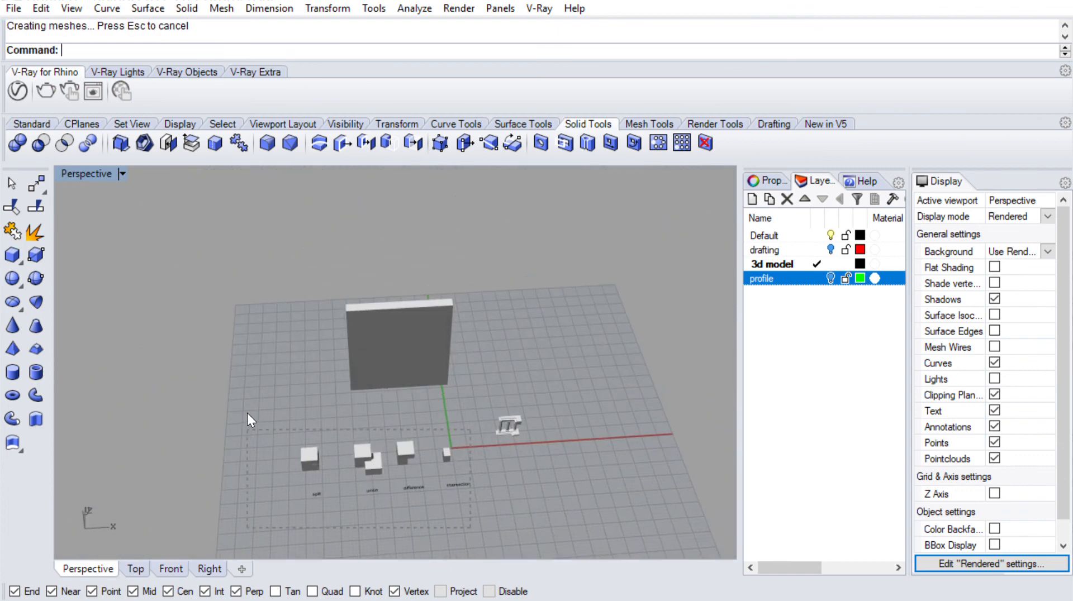
Move the four sample boxes and their labels together along the negative X direction, away from the wall
left_click_drag(247, 413, 247, 412)
left_click_drag(415, 452, 224, 459)
left_click(394, 401)
In the Front view, draw an L-shaped polyline inside the wall outline as the bottom and right edges of a window
scroll(386, 351, "up", 6)
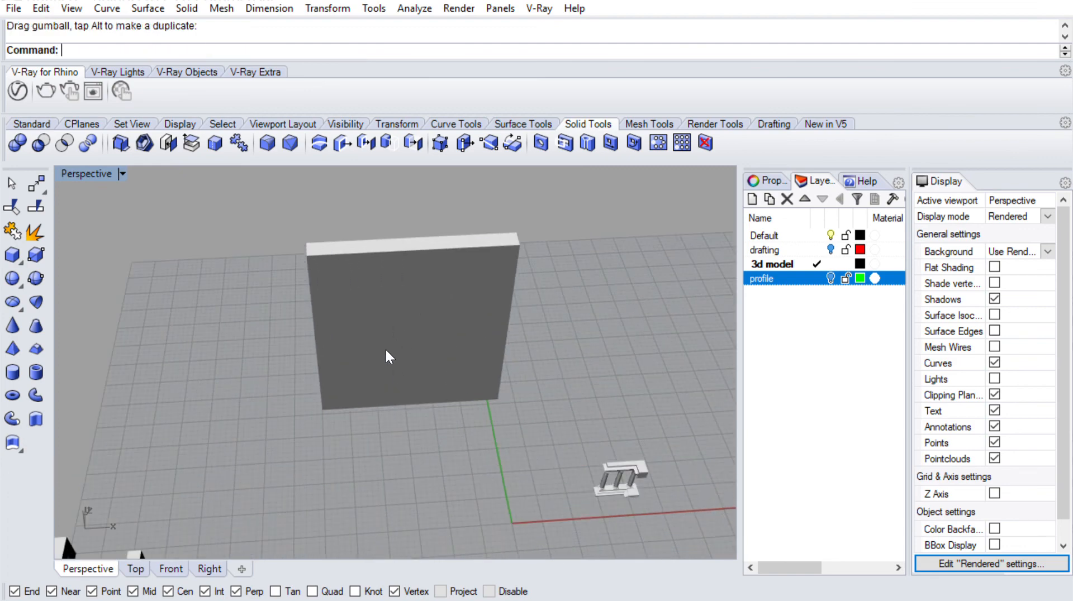
left_click(389, 356)
double_click(86, 174)
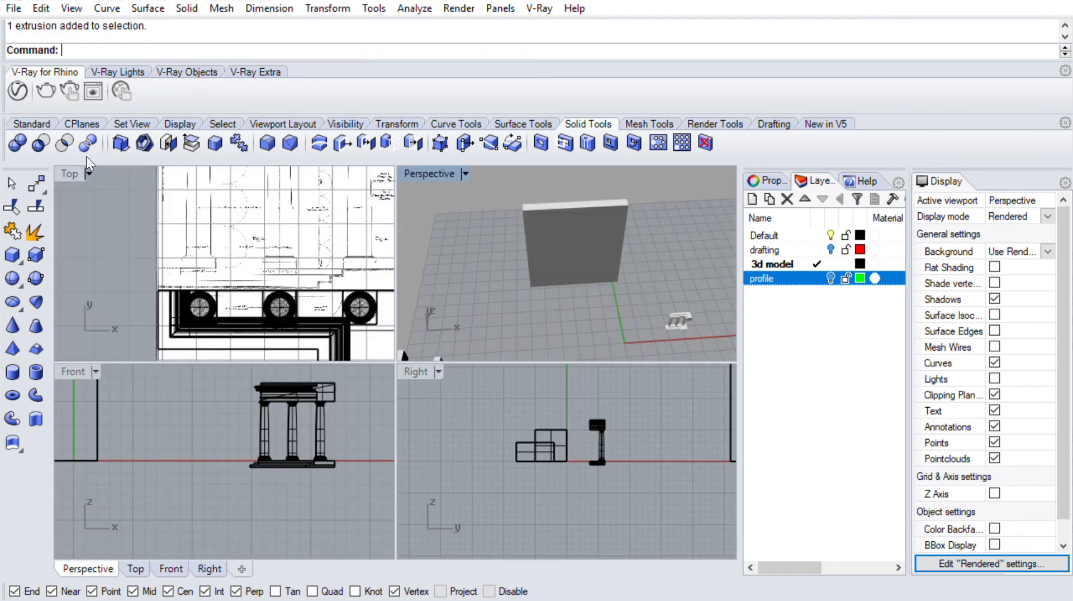
double_click(70, 366)
scroll(503, 363, "up", 8)
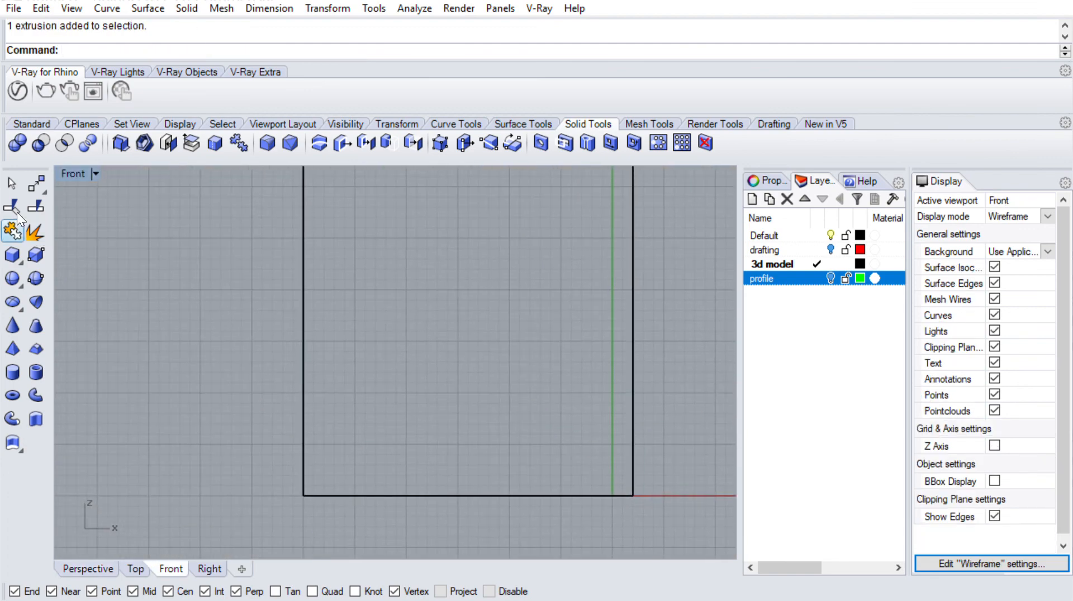
left_click(31, 124)
left_click(13, 208)
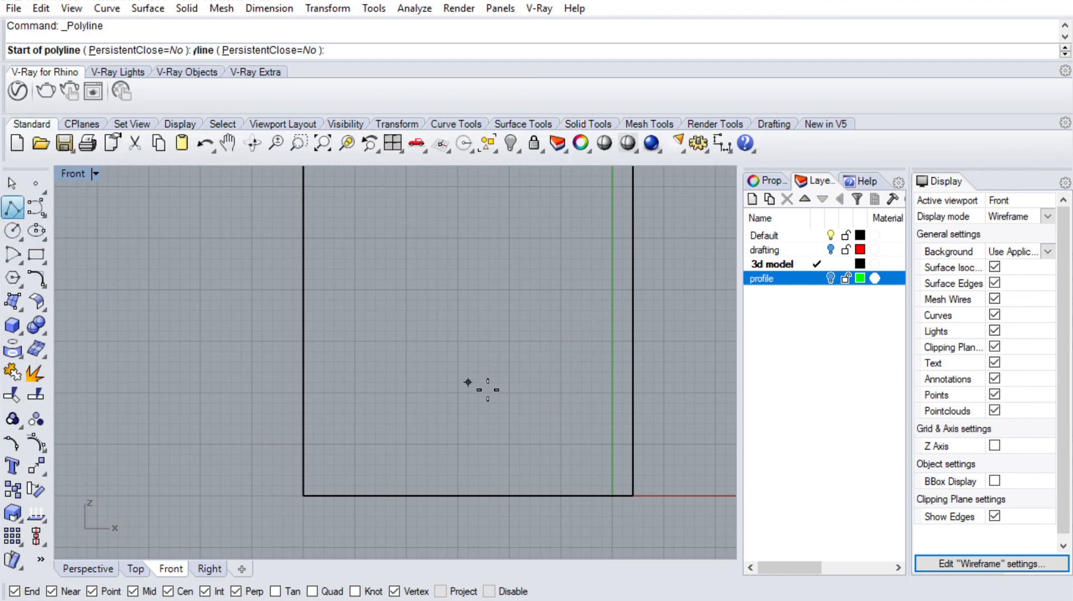
left_click(427, 404)
left_click(519, 403)
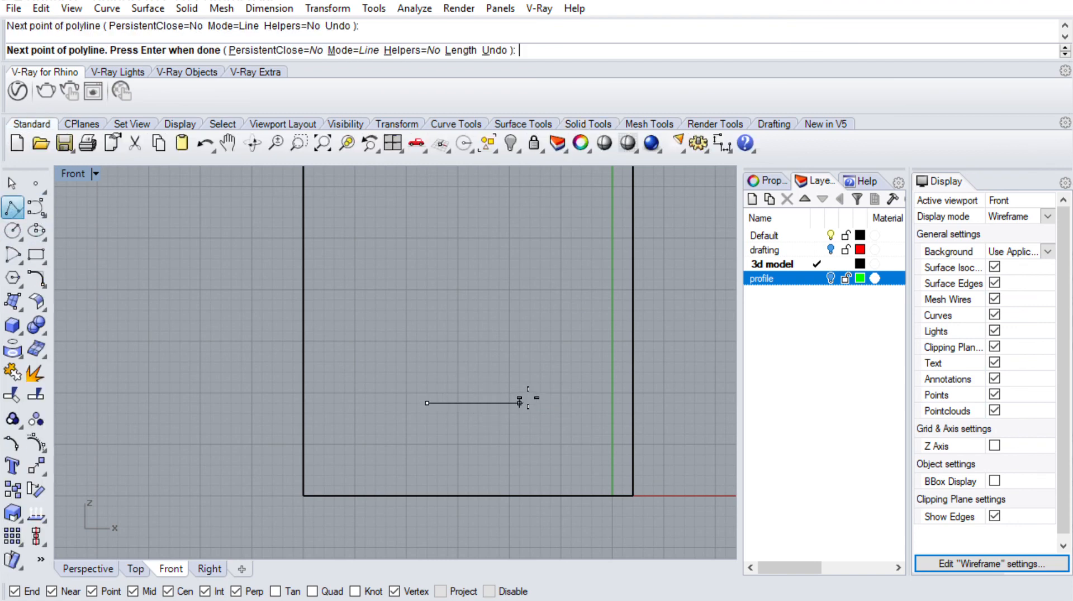
left_click(520, 269)
right_click(420, 277)
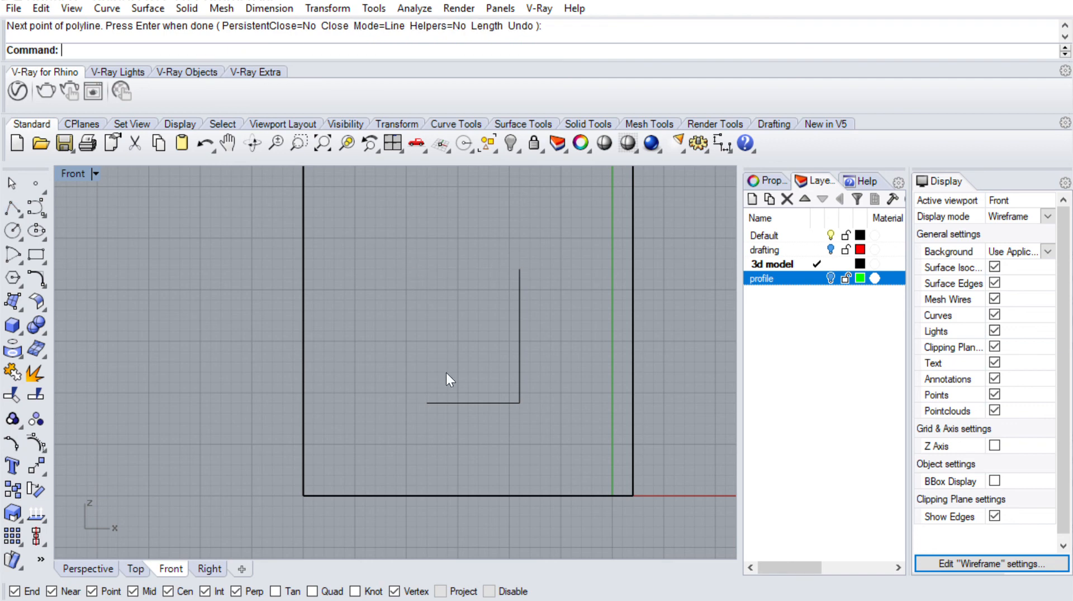
Draw a second polyline for the left and top edges to complete the upright rectangular window outline
right_click(446, 380)
left_click(429, 402)
left_click(446, 266)
left_click(536, 267)
right_click(528, 258)
scroll(480, 234, "down", 2)
right_click_drag(479, 232, 451, 331)
scroll(471, 382, "up", 4)
right_click_drag(472, 383, 473, 350)
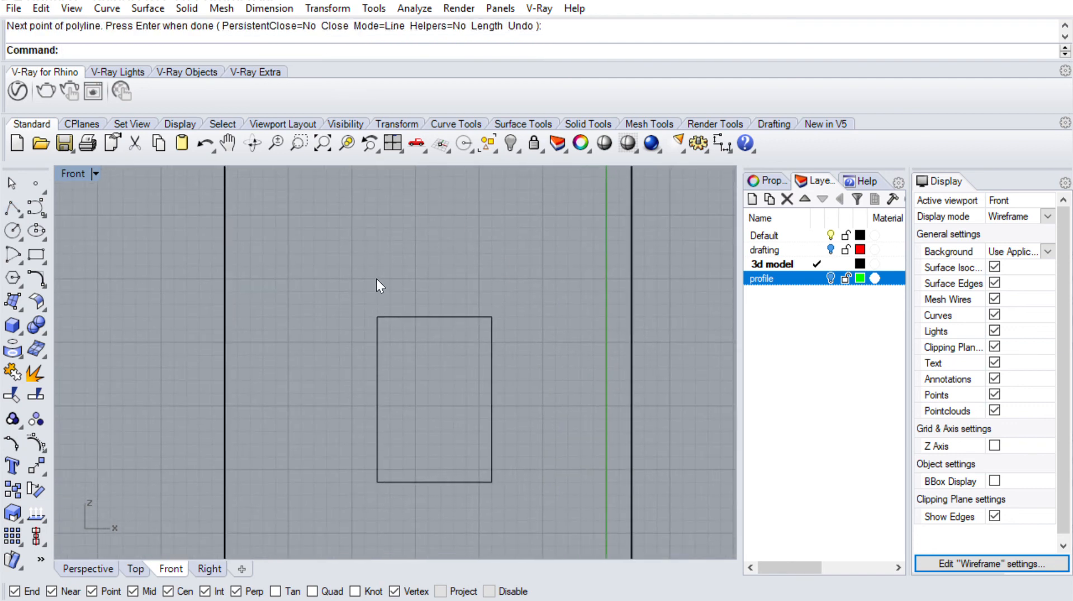
Draw a semicircular arc on top of the window rectangle, centred on its top edge and spanning its full width
left_click(22, 248)
left_click(509, 318)
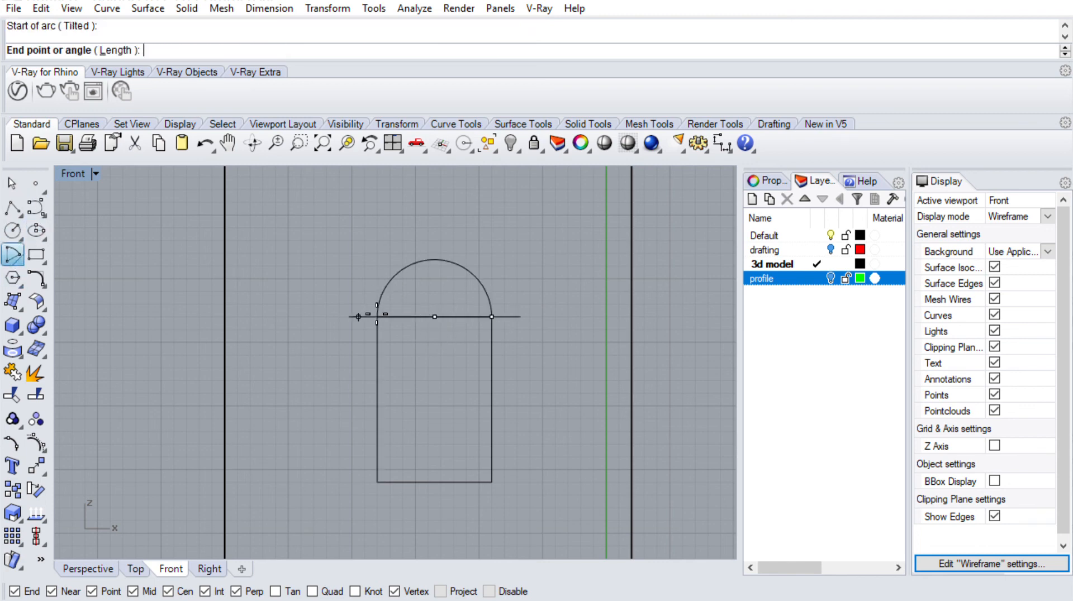
left_click(375, 316)
scroll(430, 302, "down", 3)
scroll(447, 308, "up", 2)
Explode the left-and-top polyline to delete the line beneath the arc, and join the remaining curves into one closed outline
left_click(431, 284)
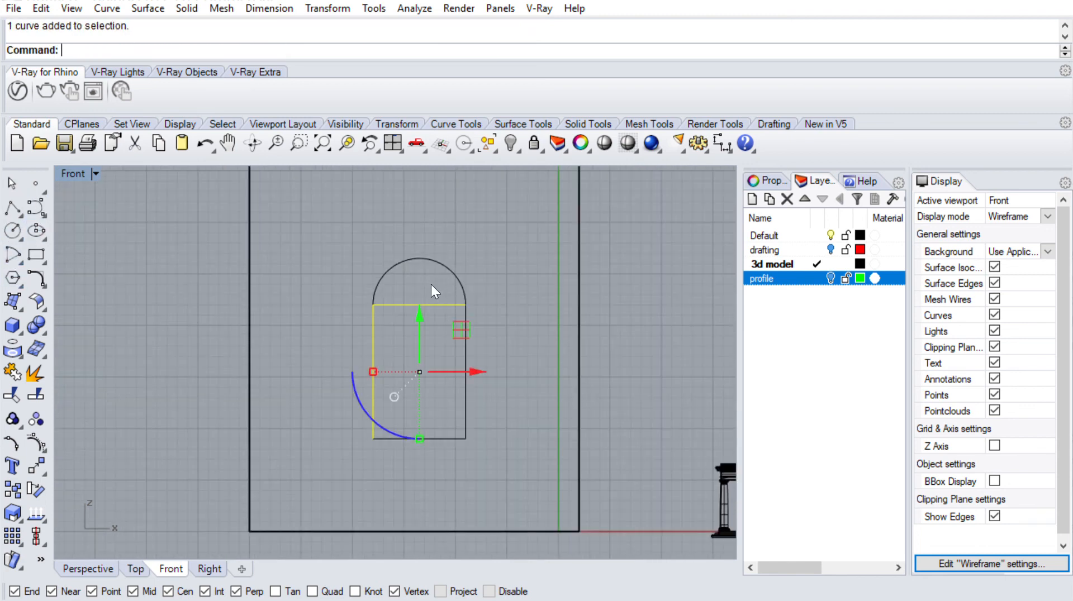
type("plode")
key("Return")
key("Escape")
left_click(441, 305)
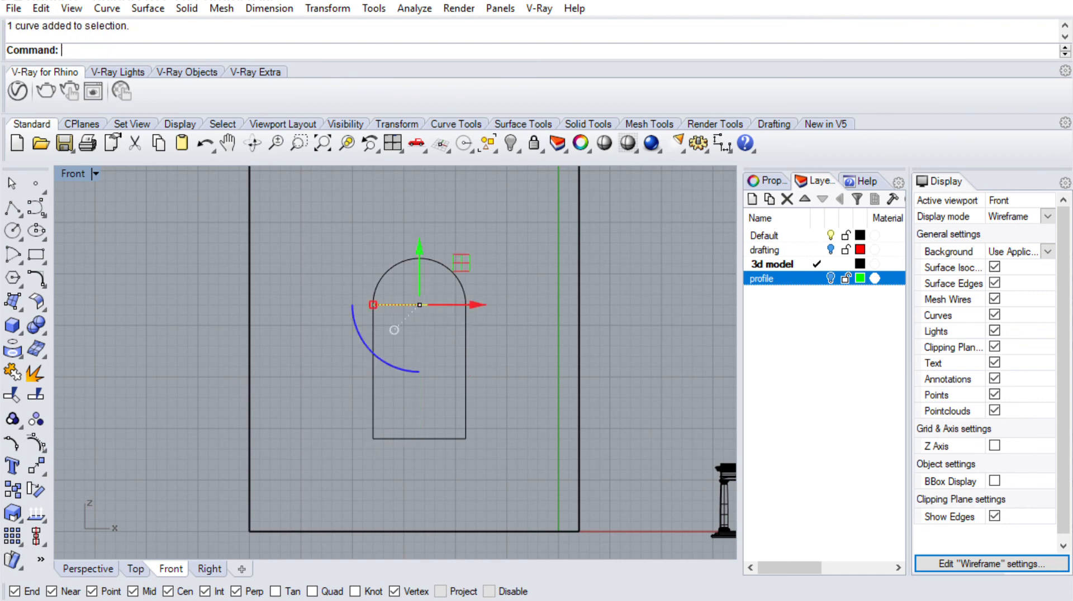
key("Delete")
left_click_drag(476, 438, 339, 213)
key("ctrl+j")
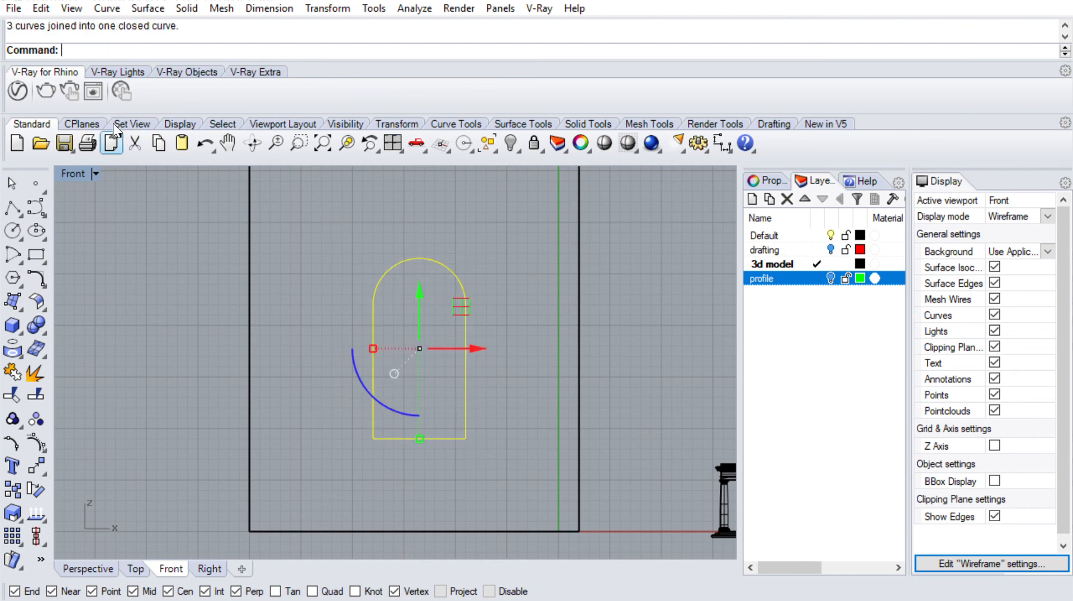
In the Perspective view, move the arched window outline back onto the wall
double_click(72, 173)
double_click(422, 173)
right_click_drag(413, 316, 497, 329)
key("Escape")
left_click(503, 342)
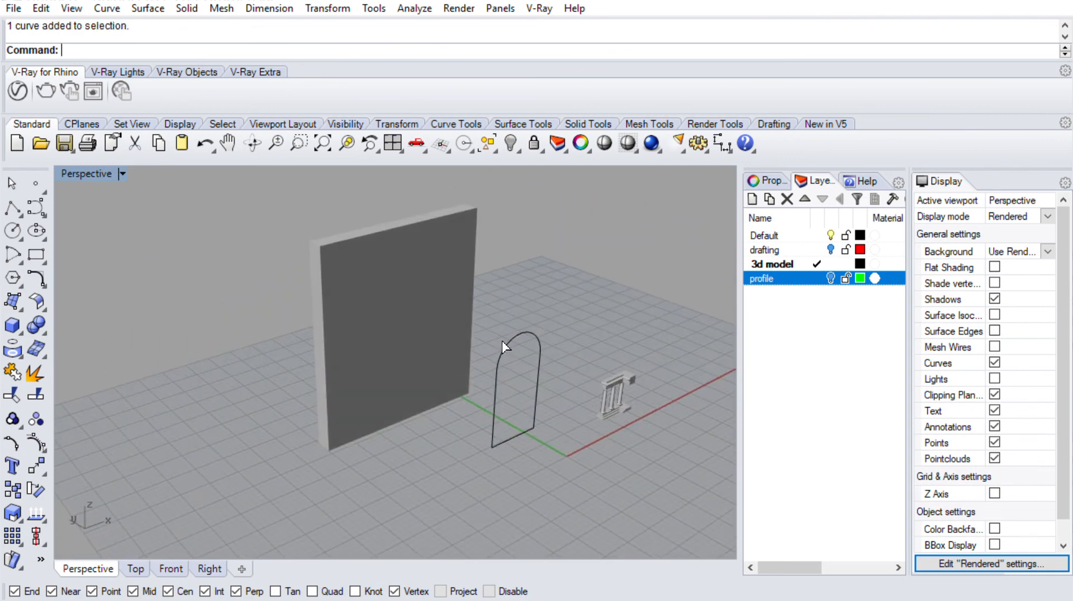
type("m")
key("Return")
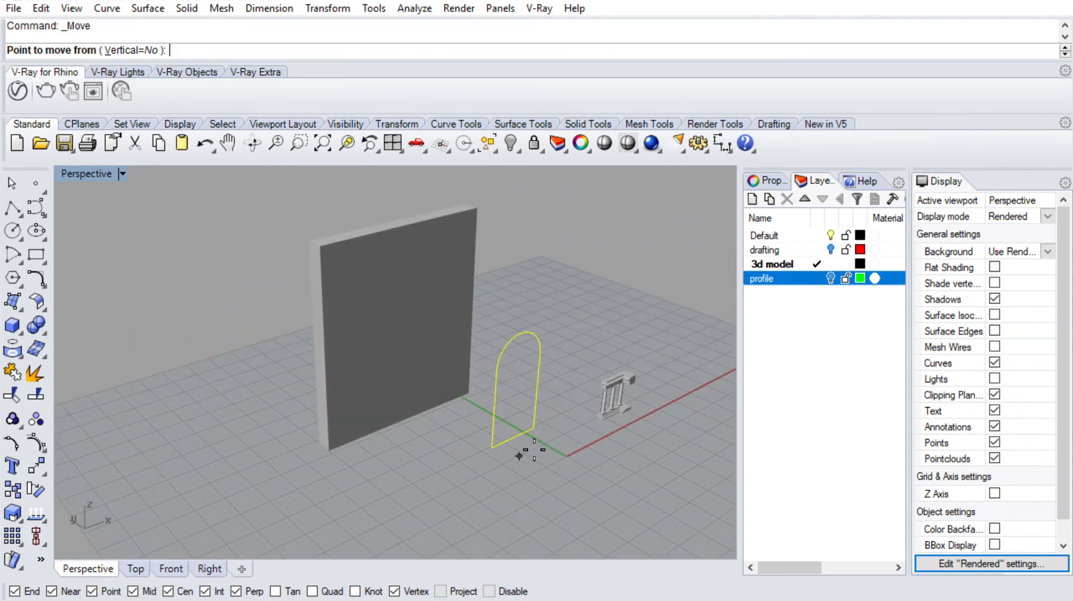
key("Escape")
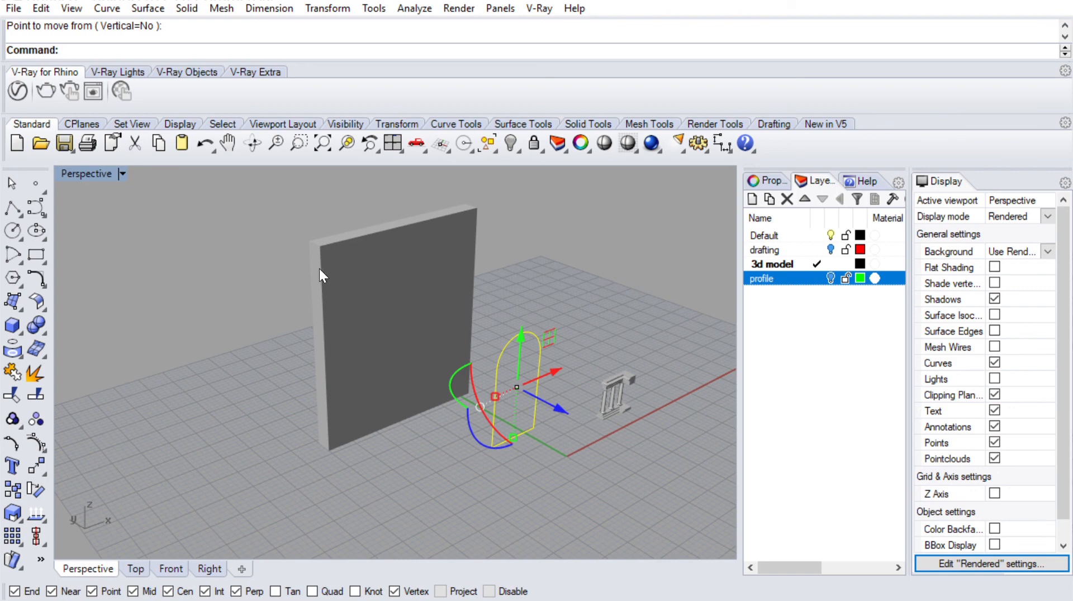
left_click(438, 497)
left_click(307, 459)
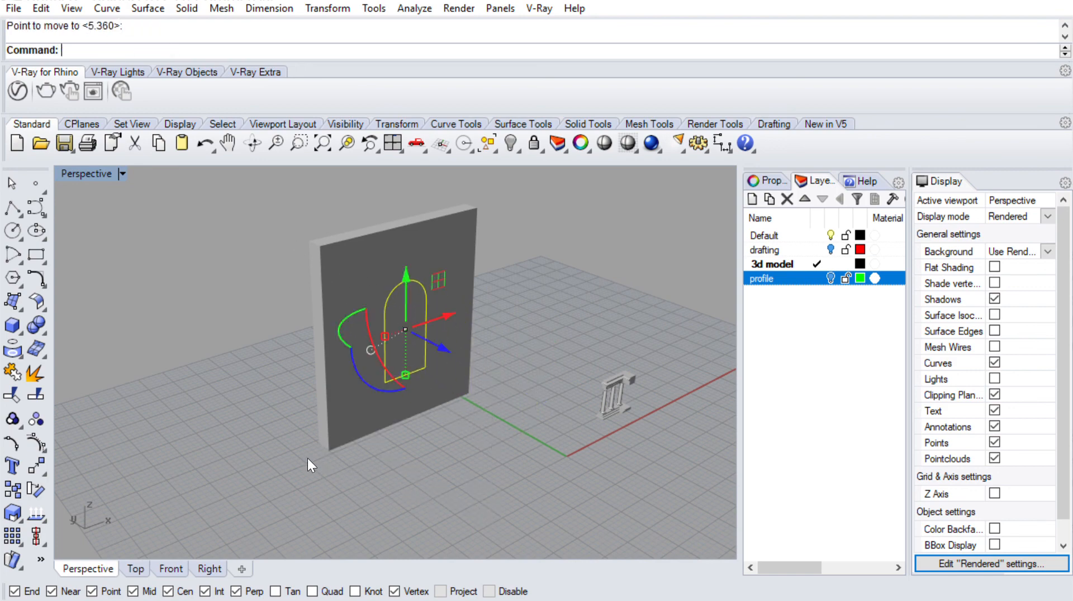
Extrude the arched outline with ExtrudeCrv as a solid through the wall, with BothSides set to Yes
right_click_drag(308, 460, 346, 448)
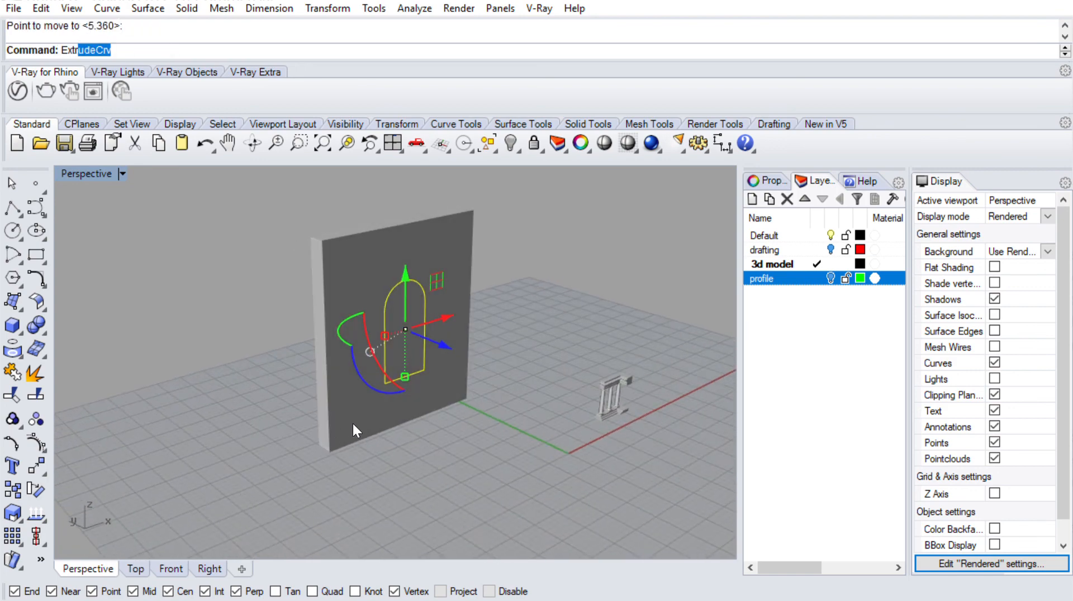
key("Return")
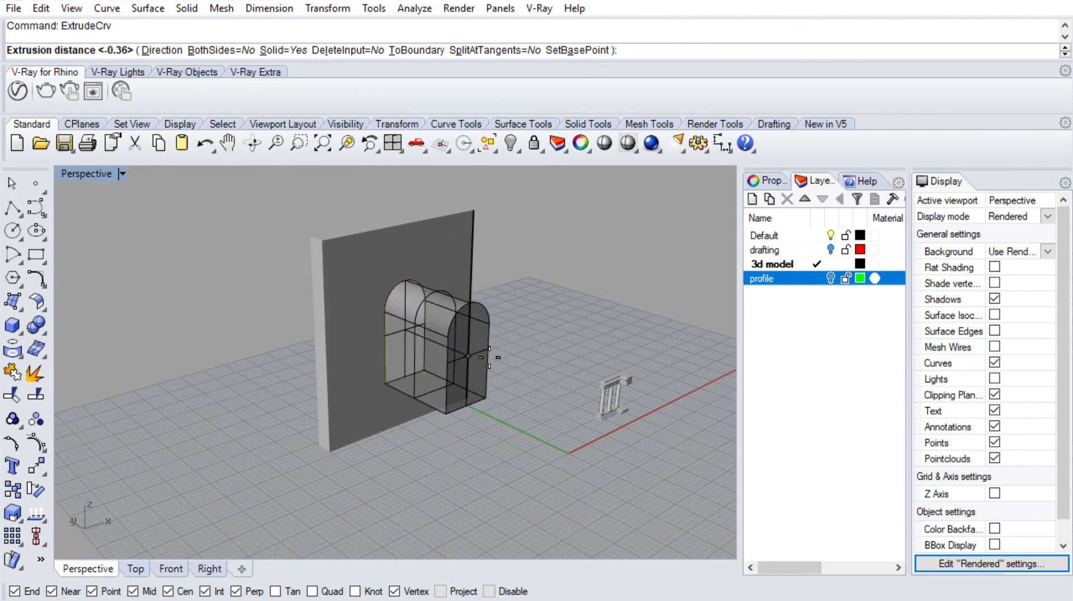
left_click(244, 49)
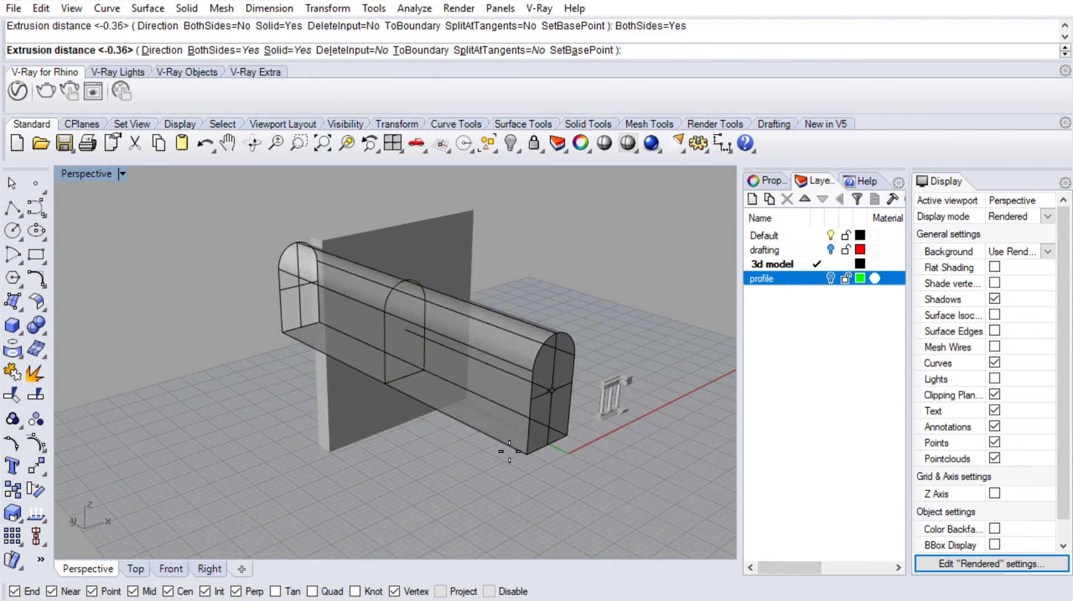
left_click(448, 456)
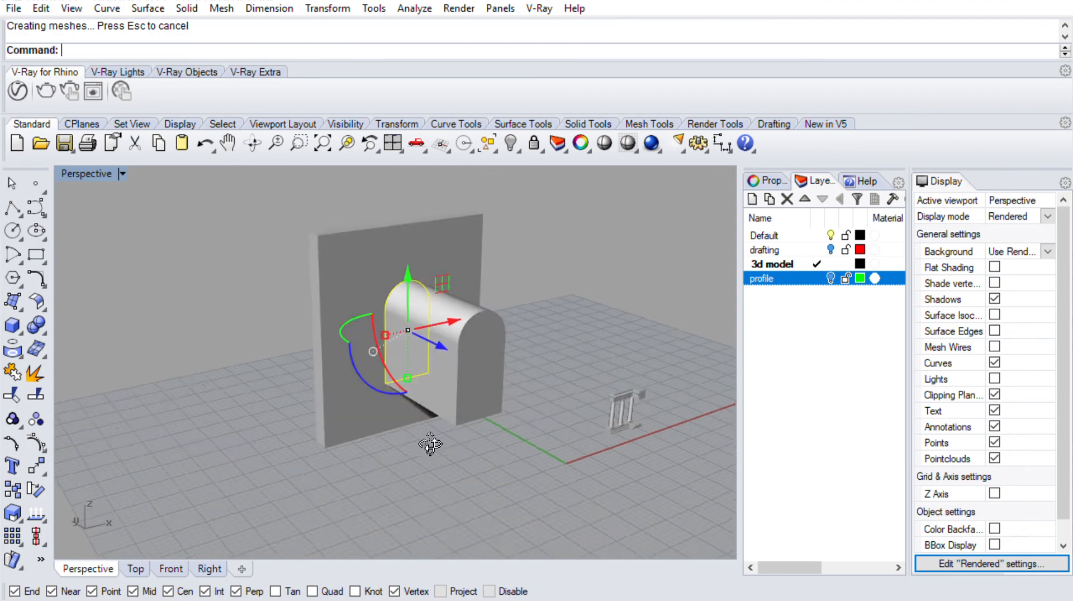
Subtract the arched solid from the wall with BooleanDifference and DeleteInput=Yes to cut the window opening
right_click_drag(431, 443, 542, 427)
scroll(431, 359, "up", 3)
right_click_drag(431, 359, 362, 343)
scroll(360, 339, "down", 2)
type("BooleanDifference")
key("Return")
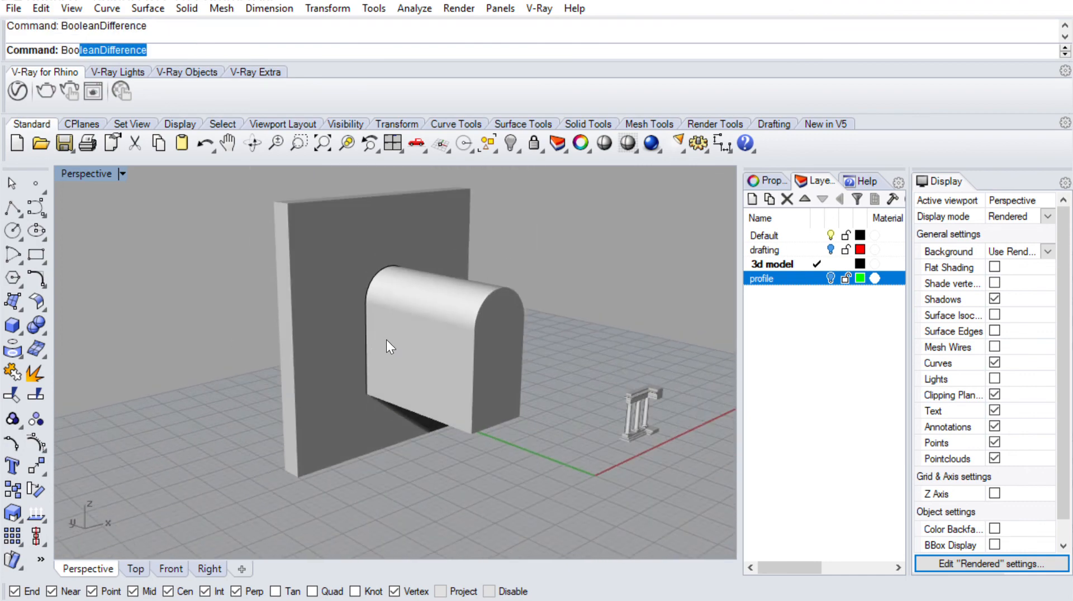
left_click(340, 332)
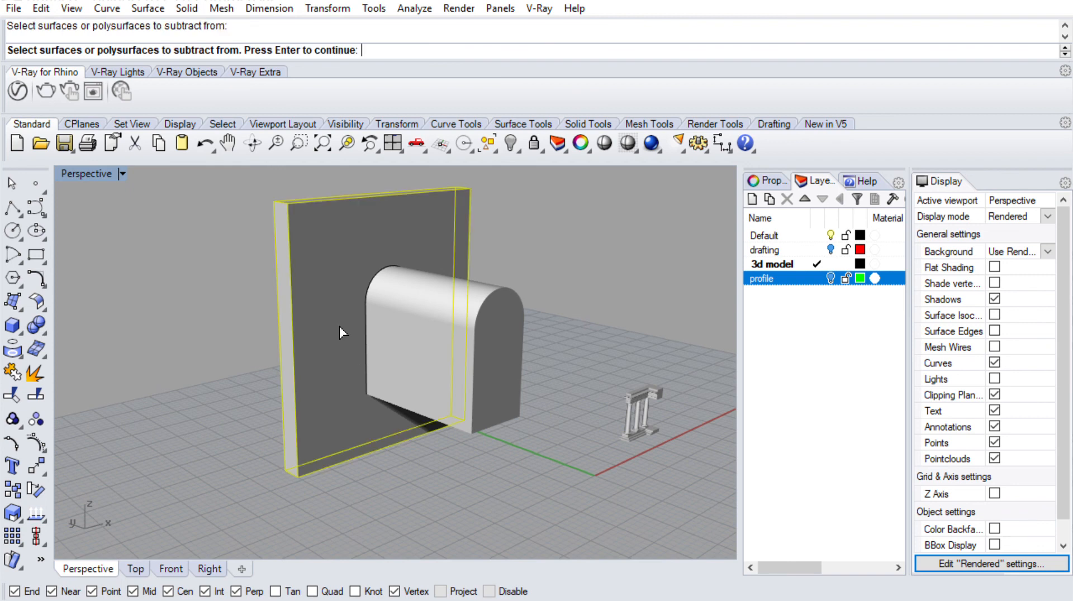
key("Return")
left_click(506, 335)
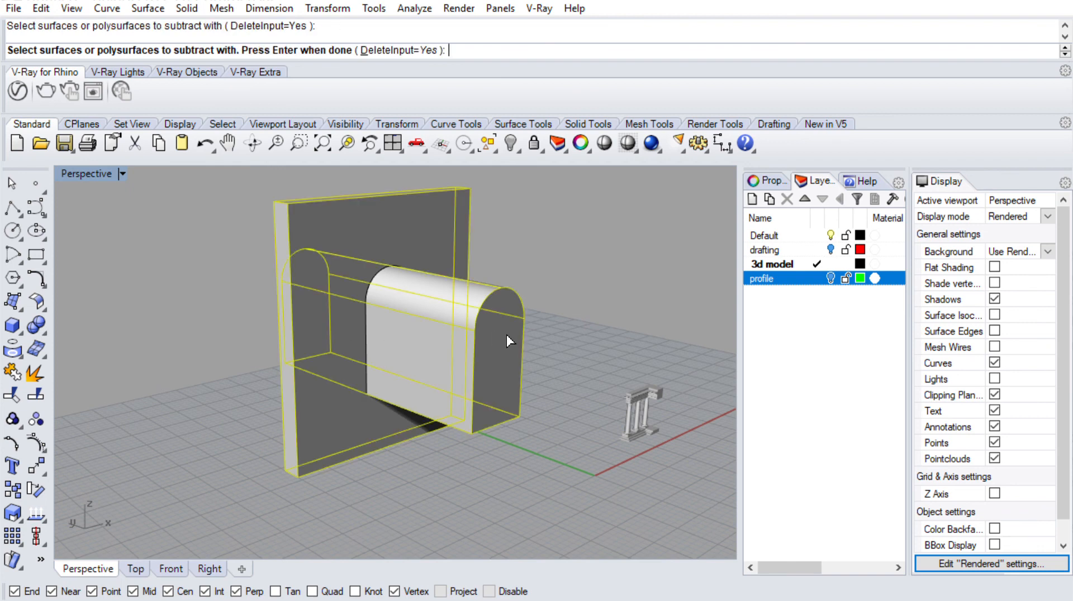
key("Return")
Inspect the arched window opening from both sides of the wall and review the whole scene
right_click_drag(507, 334, 529, 422)
scroll(395, 332, "up", 6)
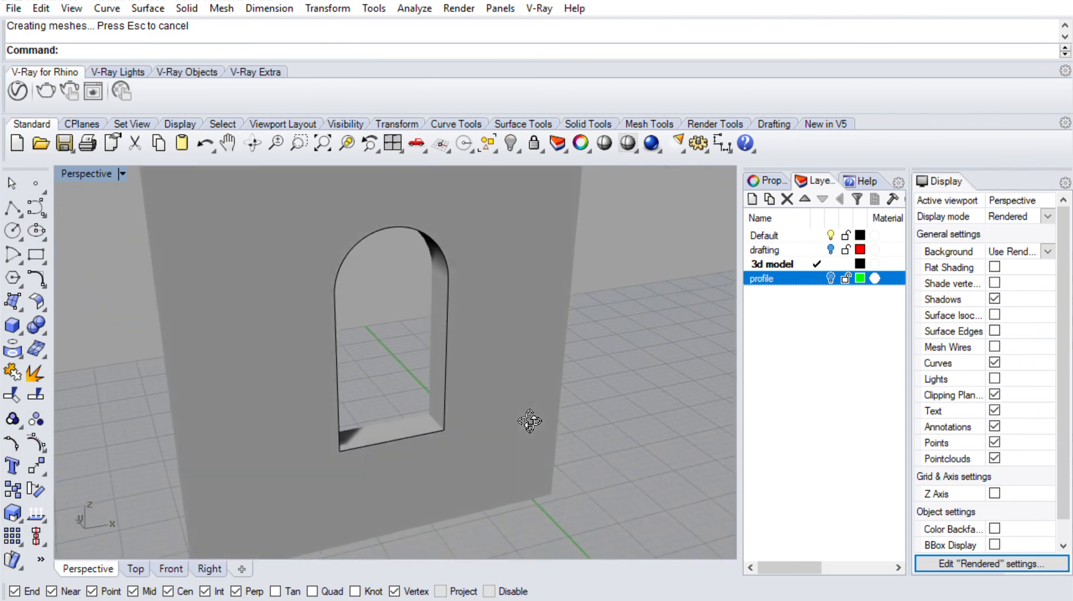
scroll(397, 302, "down", 7)
right_click_drag(397, 302, 525, 307)
scroll(387, 269, "up", 5)
scroll(333, 317, "down", 5)
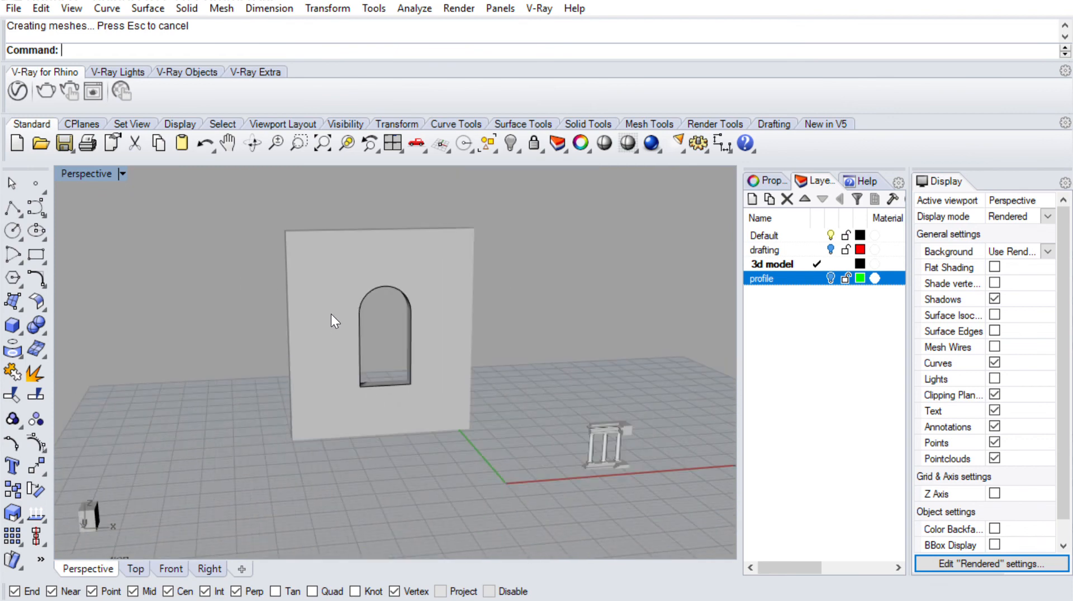
right_click_drag(333, 316, 390, 323)
scroll(366, 368, "up", 4)
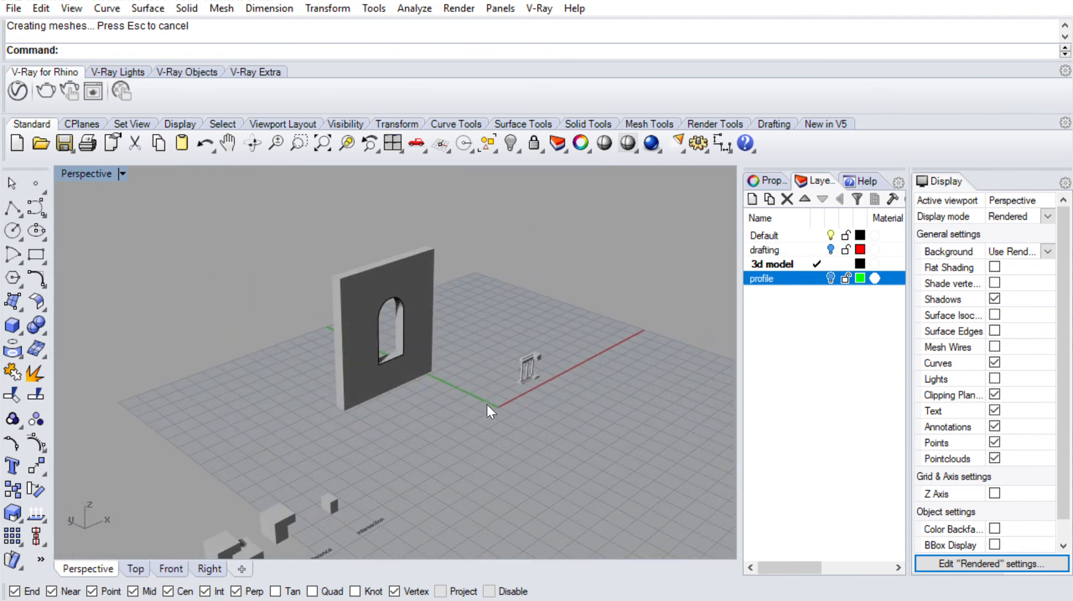
scroll(487, 405, "down", 7)
right_click_drag(488, 405, 505, 390)
scroll(481, 454, "up", 6)
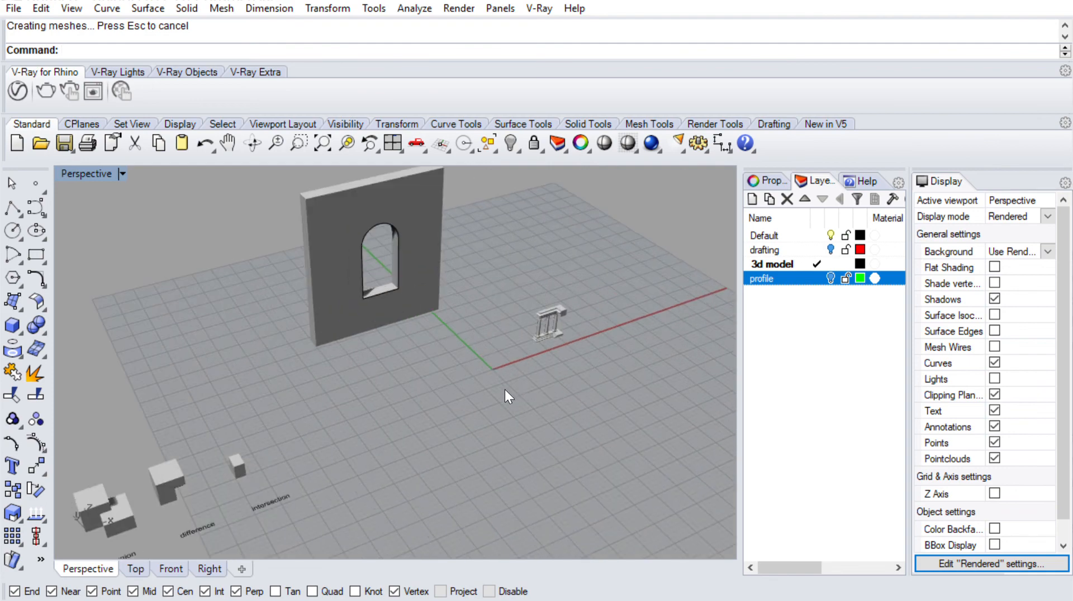
scroll(394, 387, "down", 3)
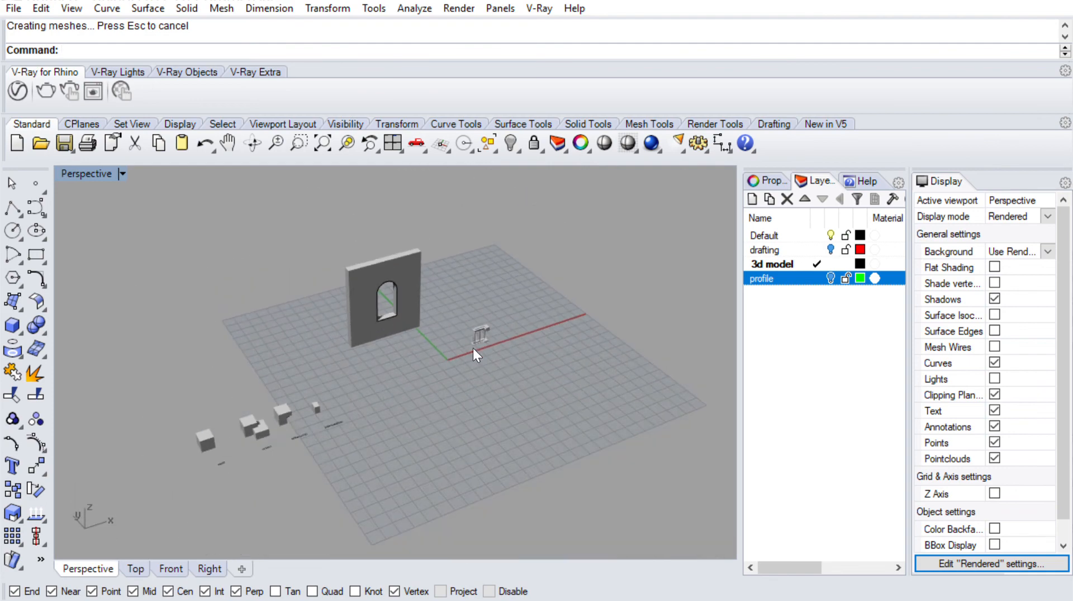
Draw a corner-to-corner rectangle on the ground plane in front of the arched wall
right_click_drag(384, 380, 310, 370)
left_click(36, 253)
scroll(537, 414, "up", 5)
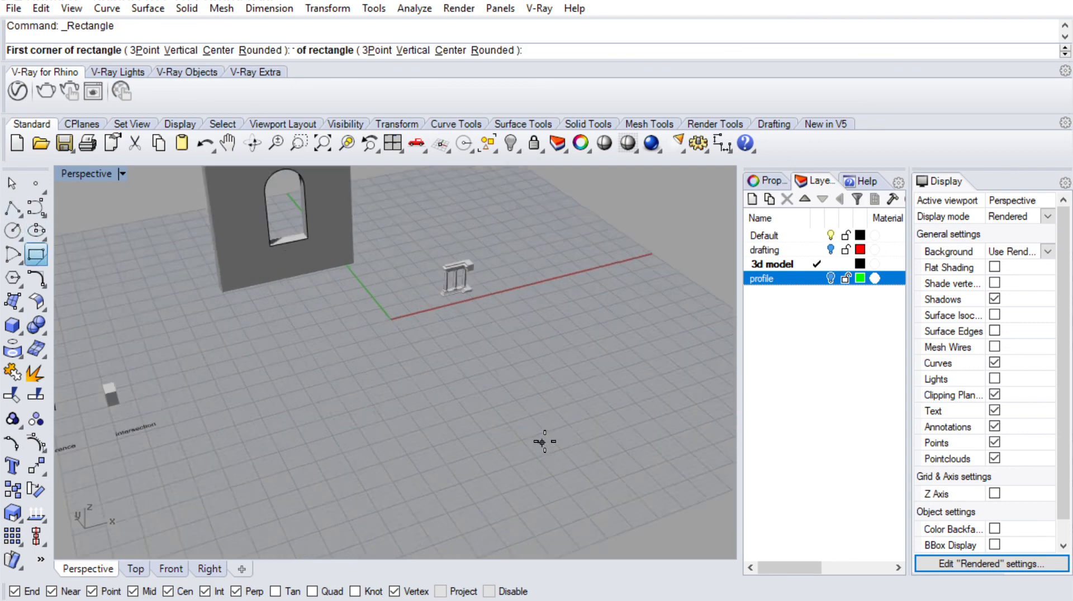
left_click(306, 394)
left_click(343, 331)
Extrude the rectangle upward 10 units as a solid with ExtrudeCrv, with BothSides set to No
left_click(356, 343)
type("Ext")
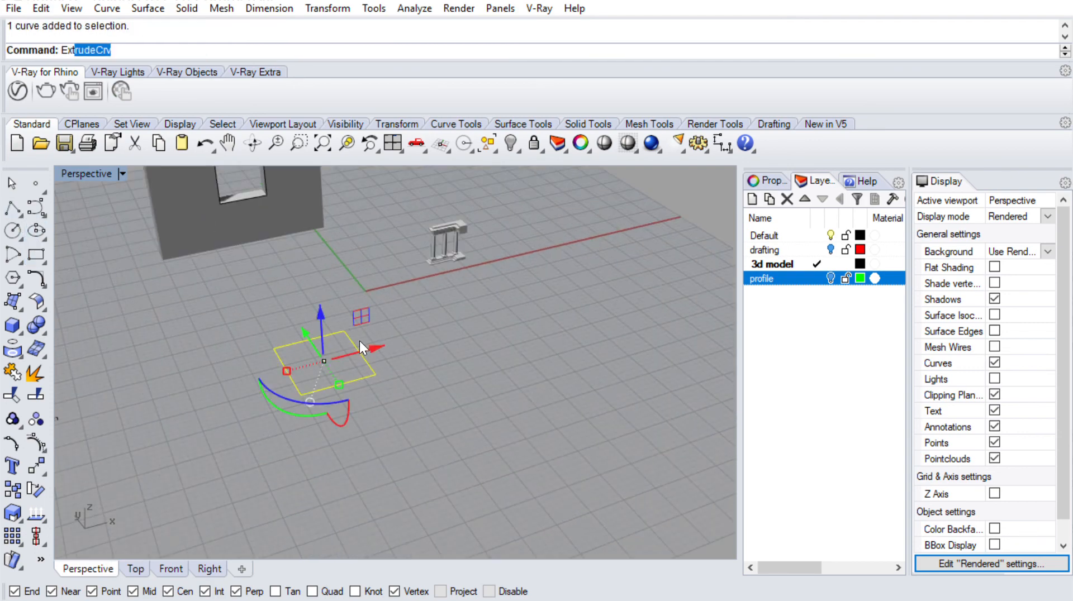
type("ru")
key("Return")
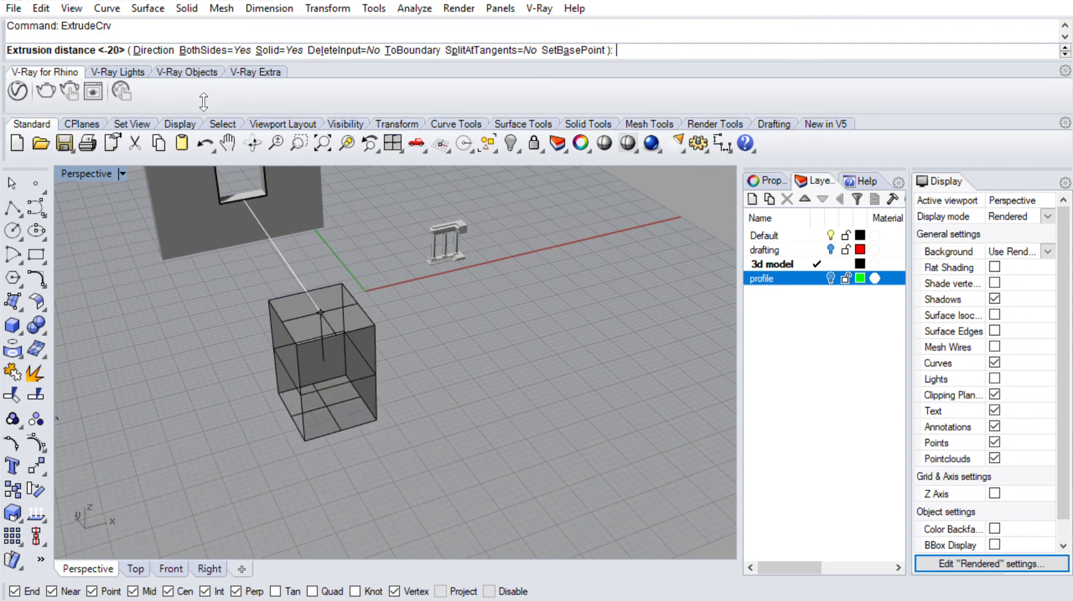
left_click(202, 50)
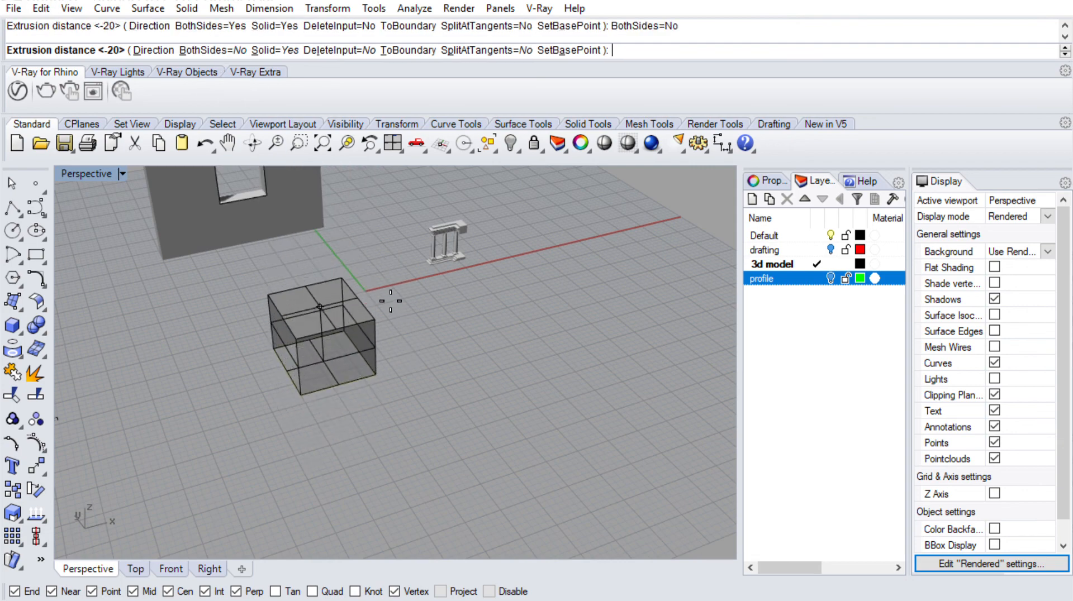
type("10")
key("Return")
Delete the extruded box together with its base rectangle
right_click_drag(383, 304, 364, 353)
left_click(299, 321)
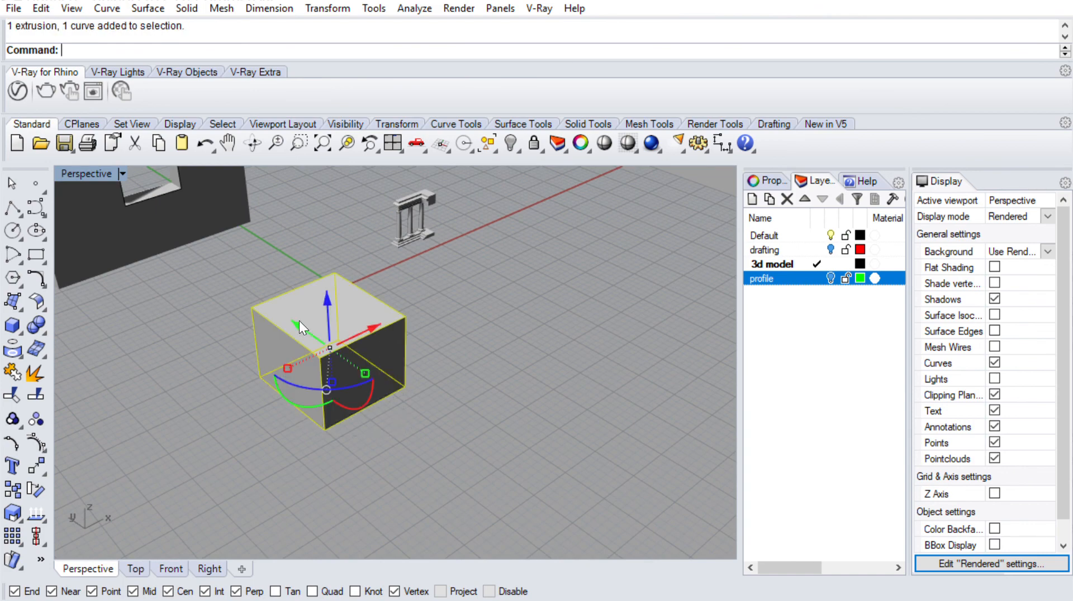
key("Delete")
Examine the classical colonnade model up close, including its columns, stepped base and entablature mouldings
right_click_drag(299, 321, 61, 229)
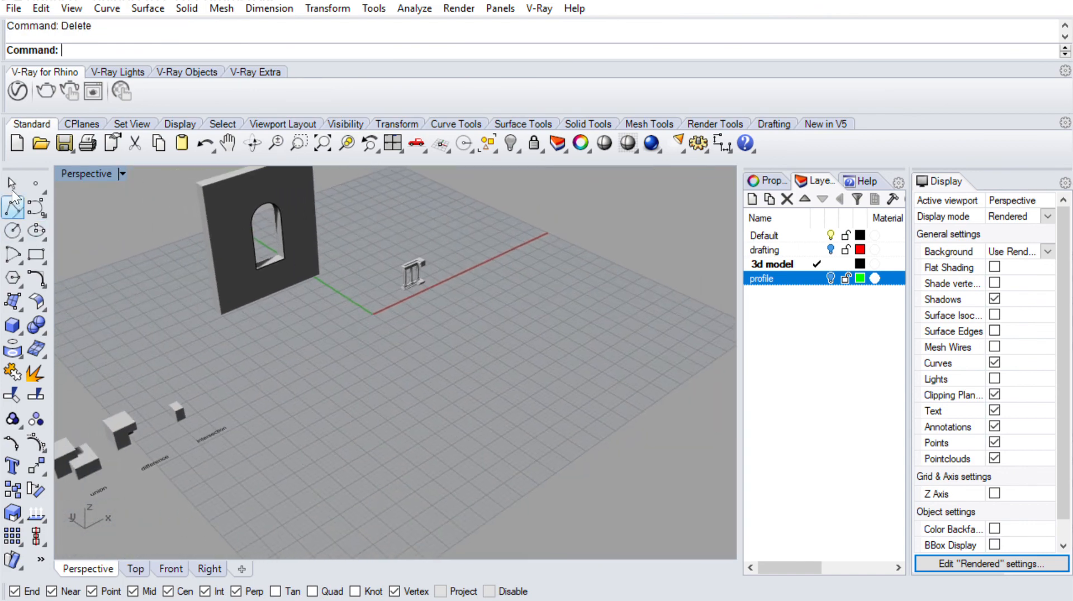
right_click_drag(440, 374, 354, 344, "shift")
scroll(388, 377, "up", 5)
scroll(512, 338, "down", 5)
scroll(545, 309, "up", 7)
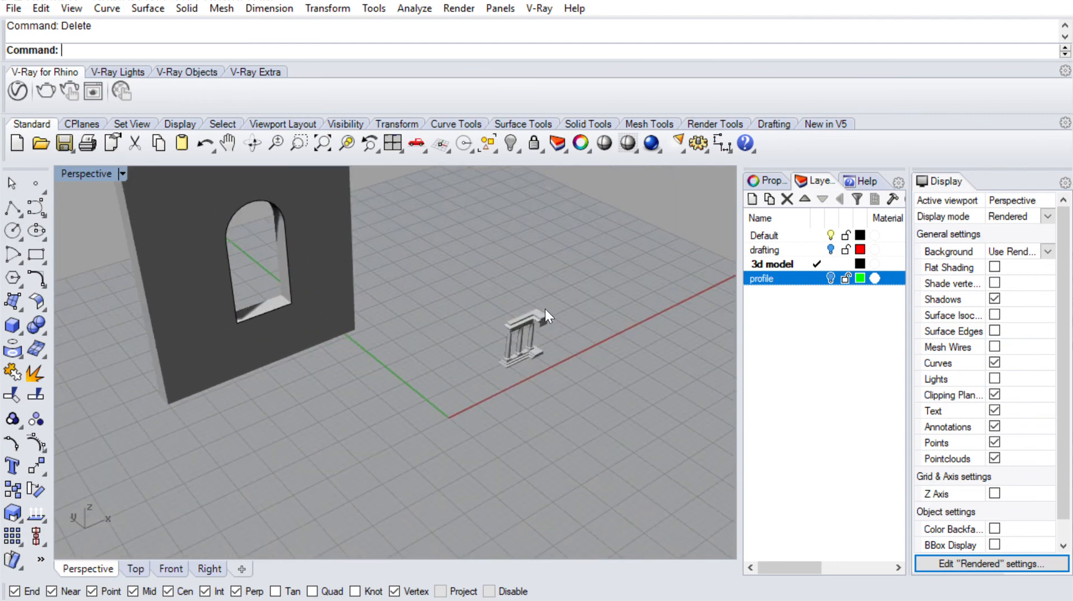
scroll(545, 310, "up", 8)
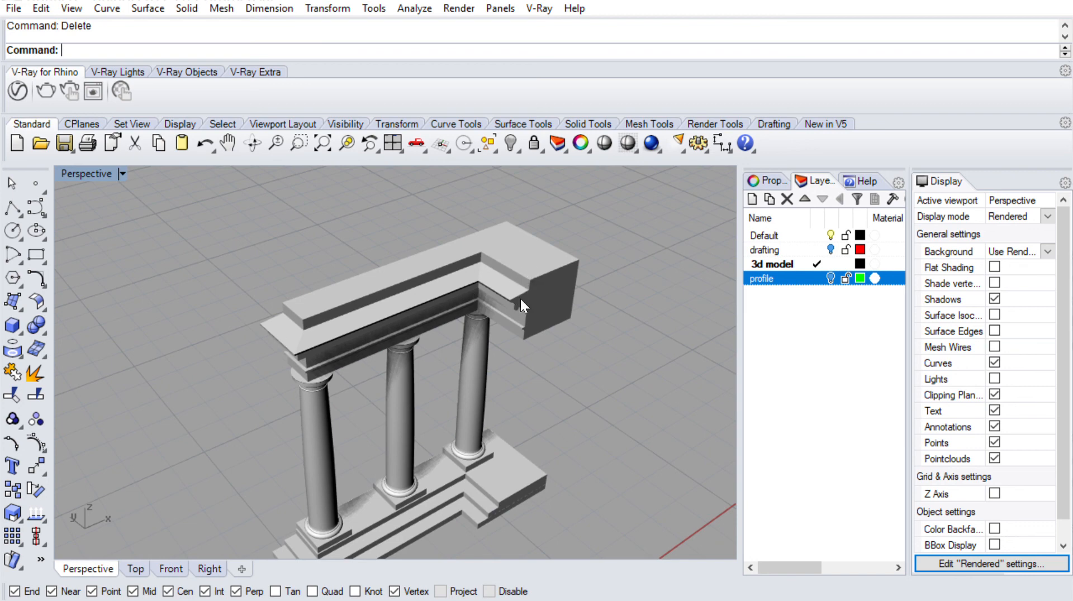
scroll(368, 335, "down", 6)
scroll(386, 408, "up", 8)
right_click_drag(387, 408, 380, 350)
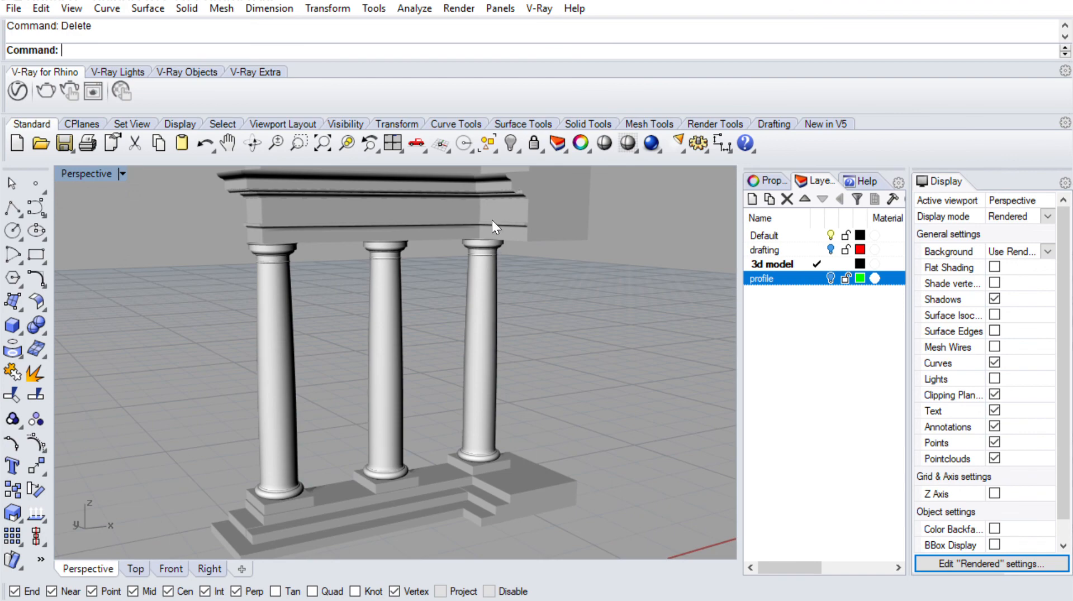